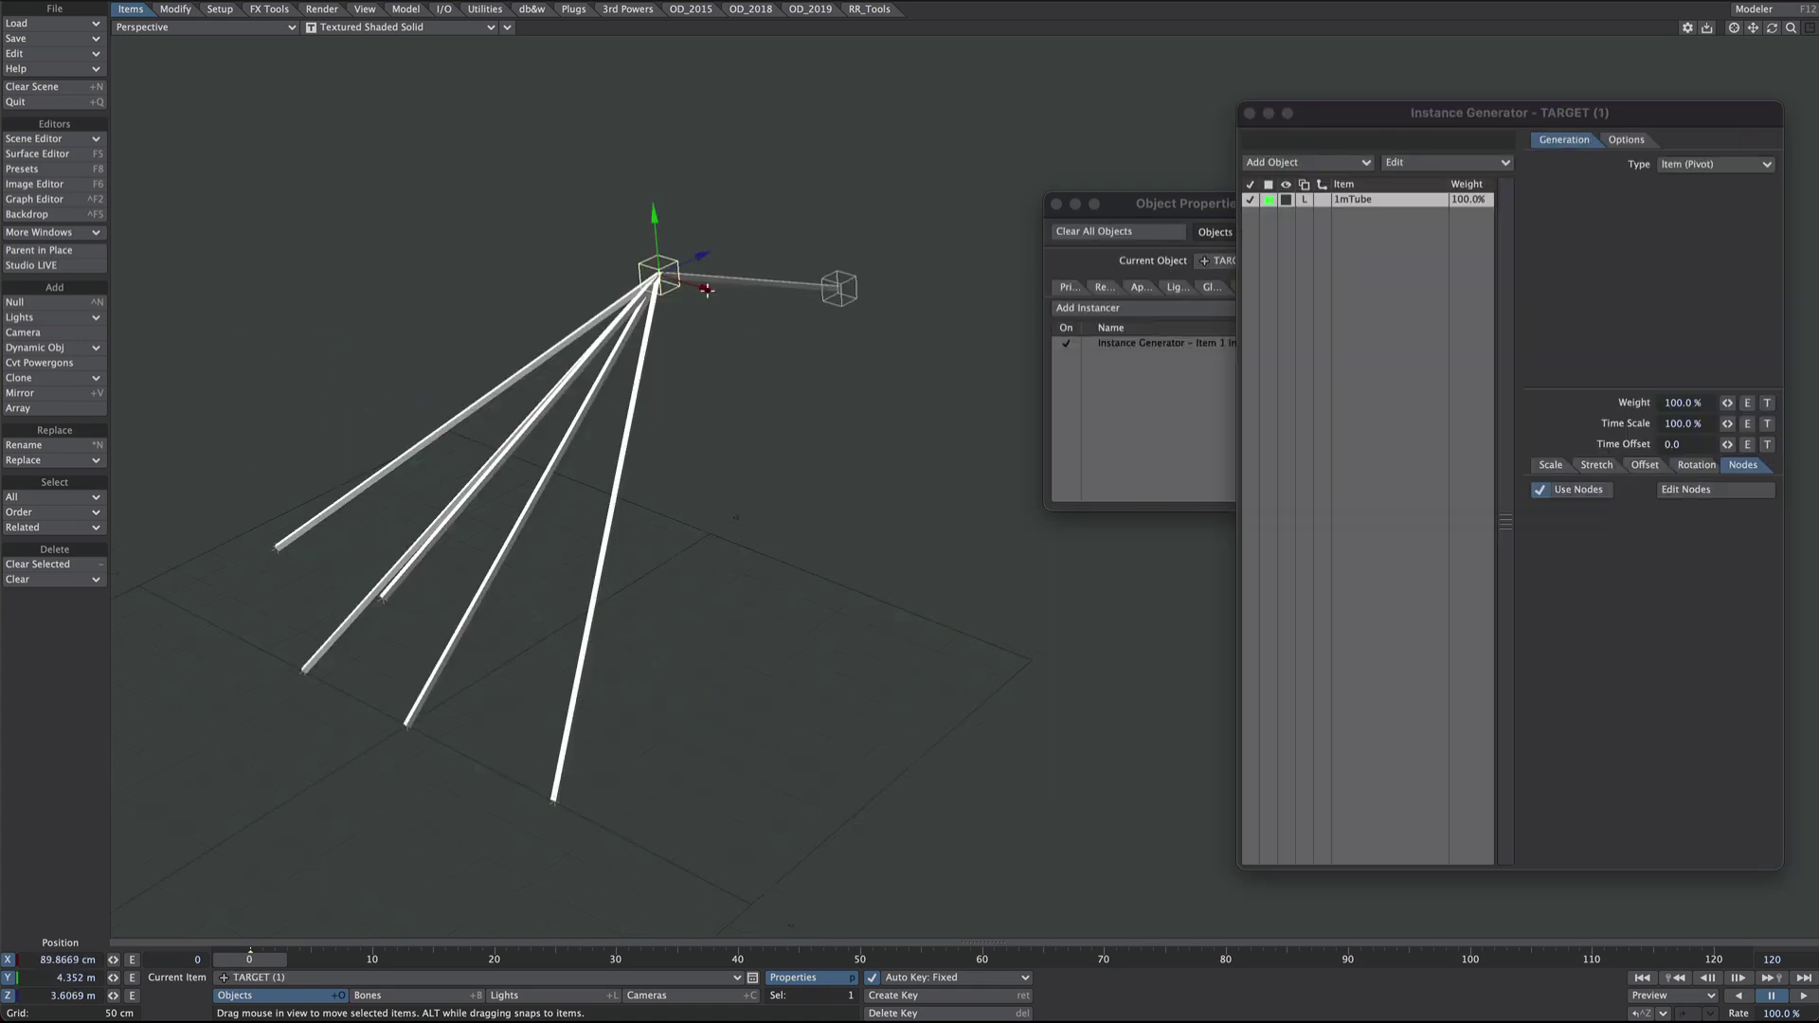
Move the TARGET (1) null, and adjust the instance count and rotation of the 1mTube_inst radial array.
drag(650, 275, 613, 261)
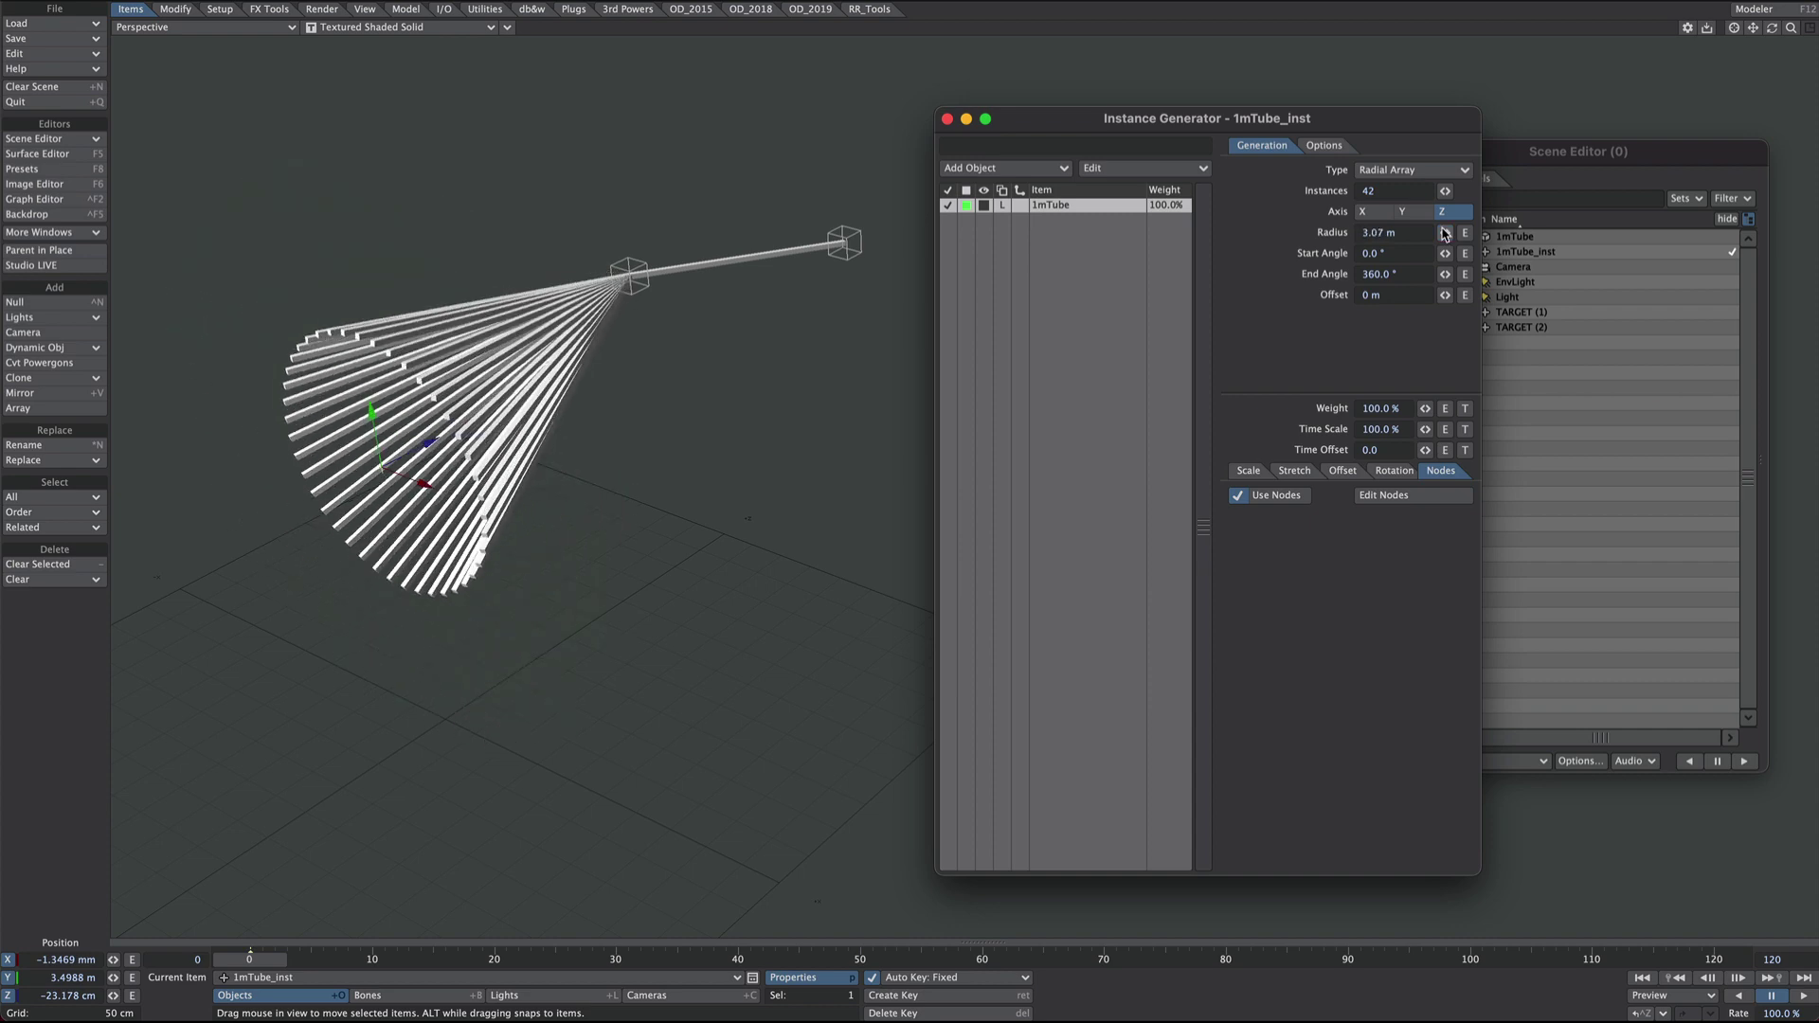
mouse_move(1444, 191)
mouse_down()
mouse_move(1392, 190)
mouse_move(1430, 190)
mouse_up()
key(y)
mouse_move(423, 445)
mouse_down()
mouse_move(464, 440)
mouse_move(438, 438)
mouse_up()
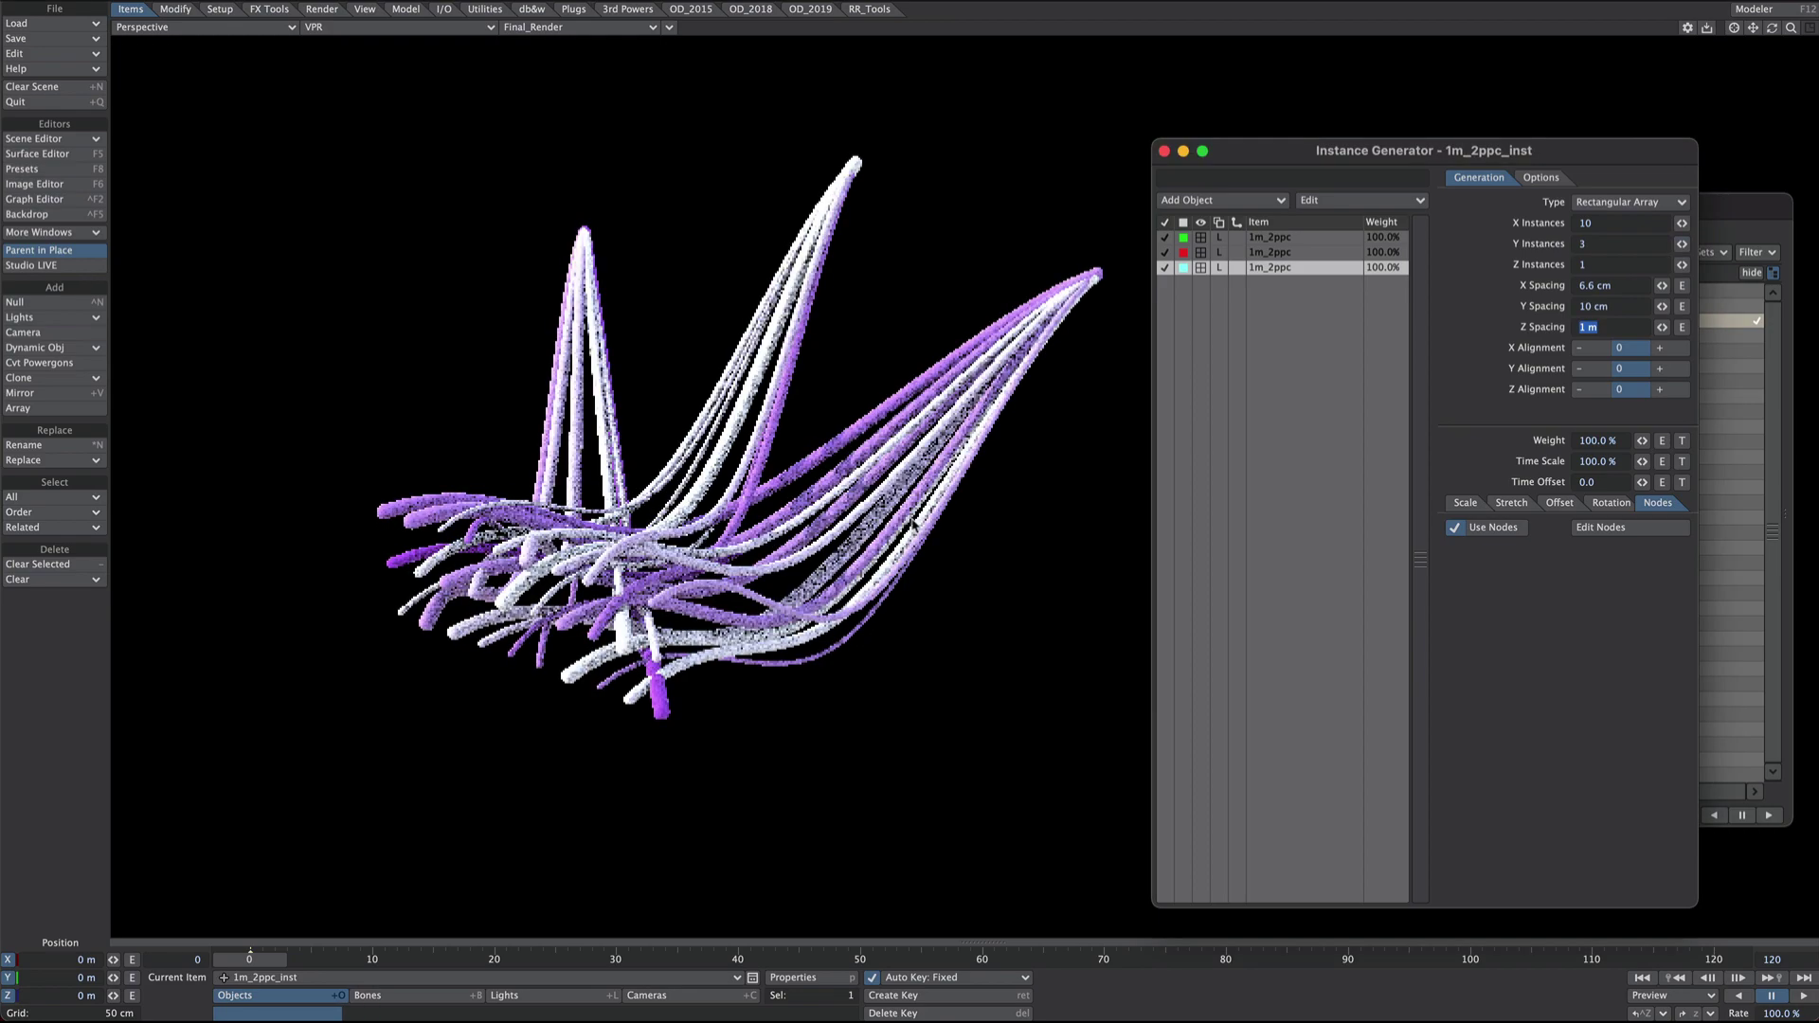
Switch the selected 1m_2ppc instance entry from a rectangular to a radial array, and close the object properties.
click(1628, 202)
click(1610, 217)
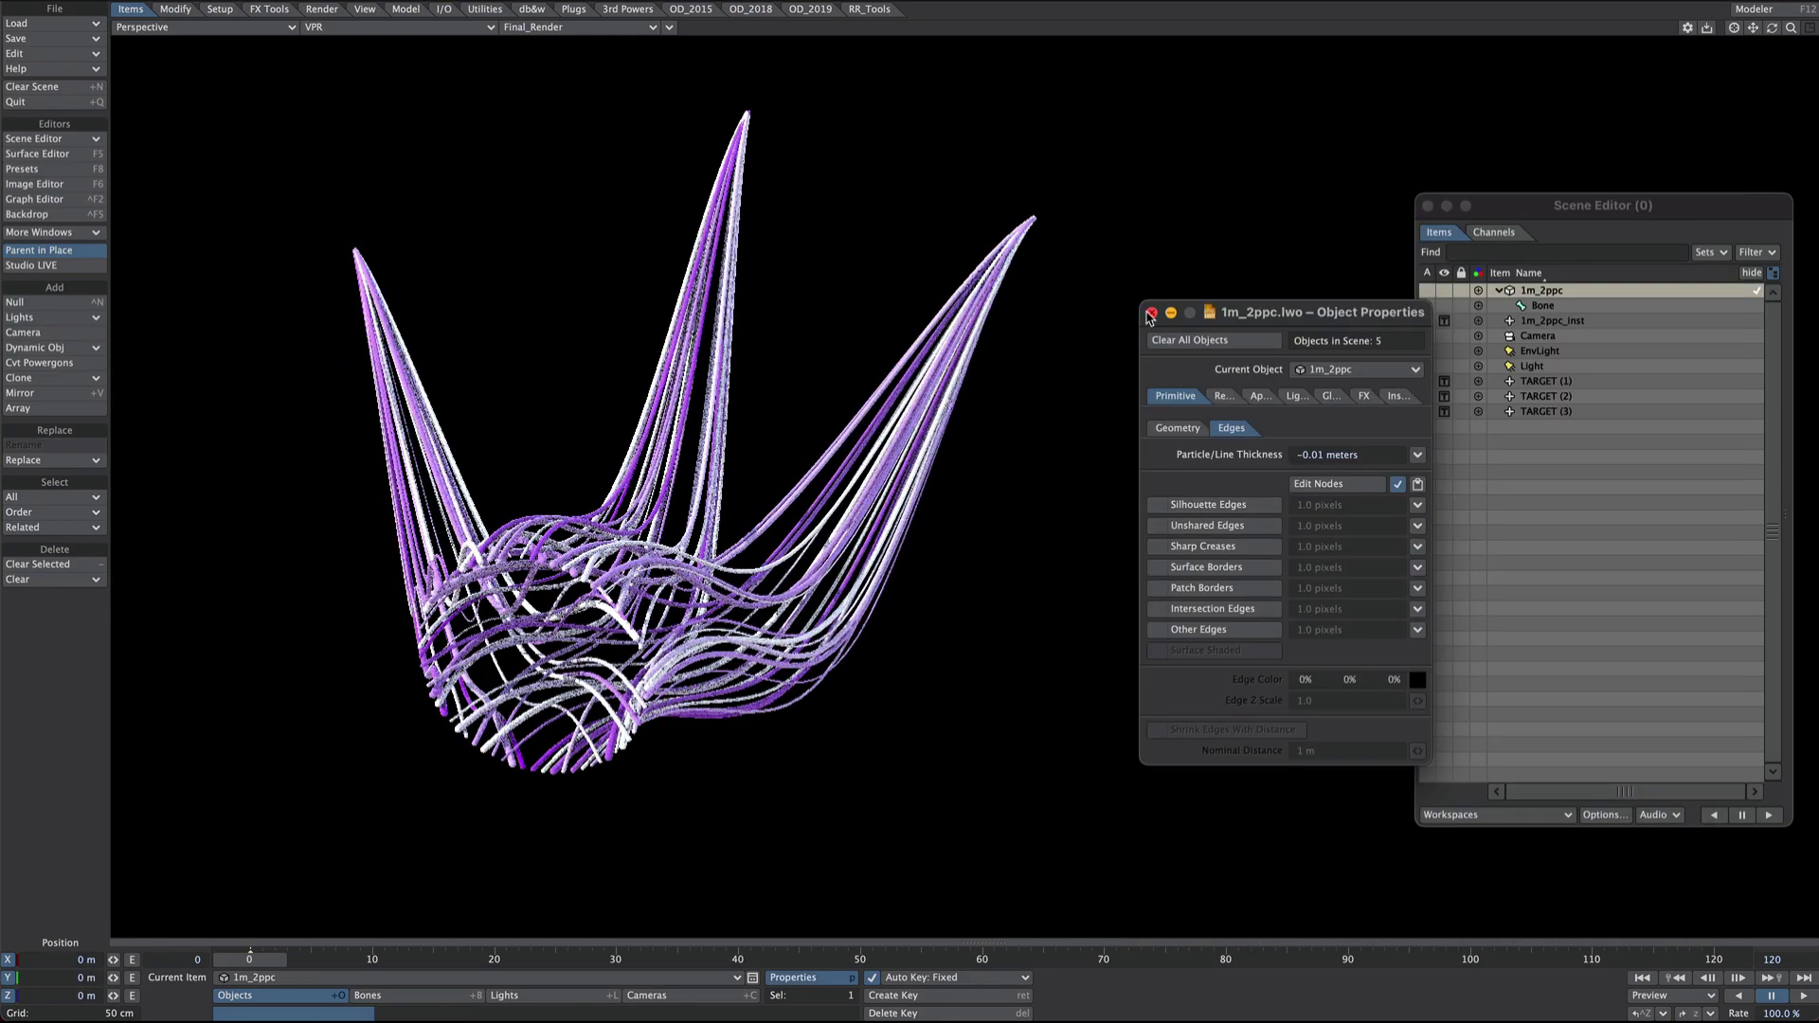
click(1150, 312)
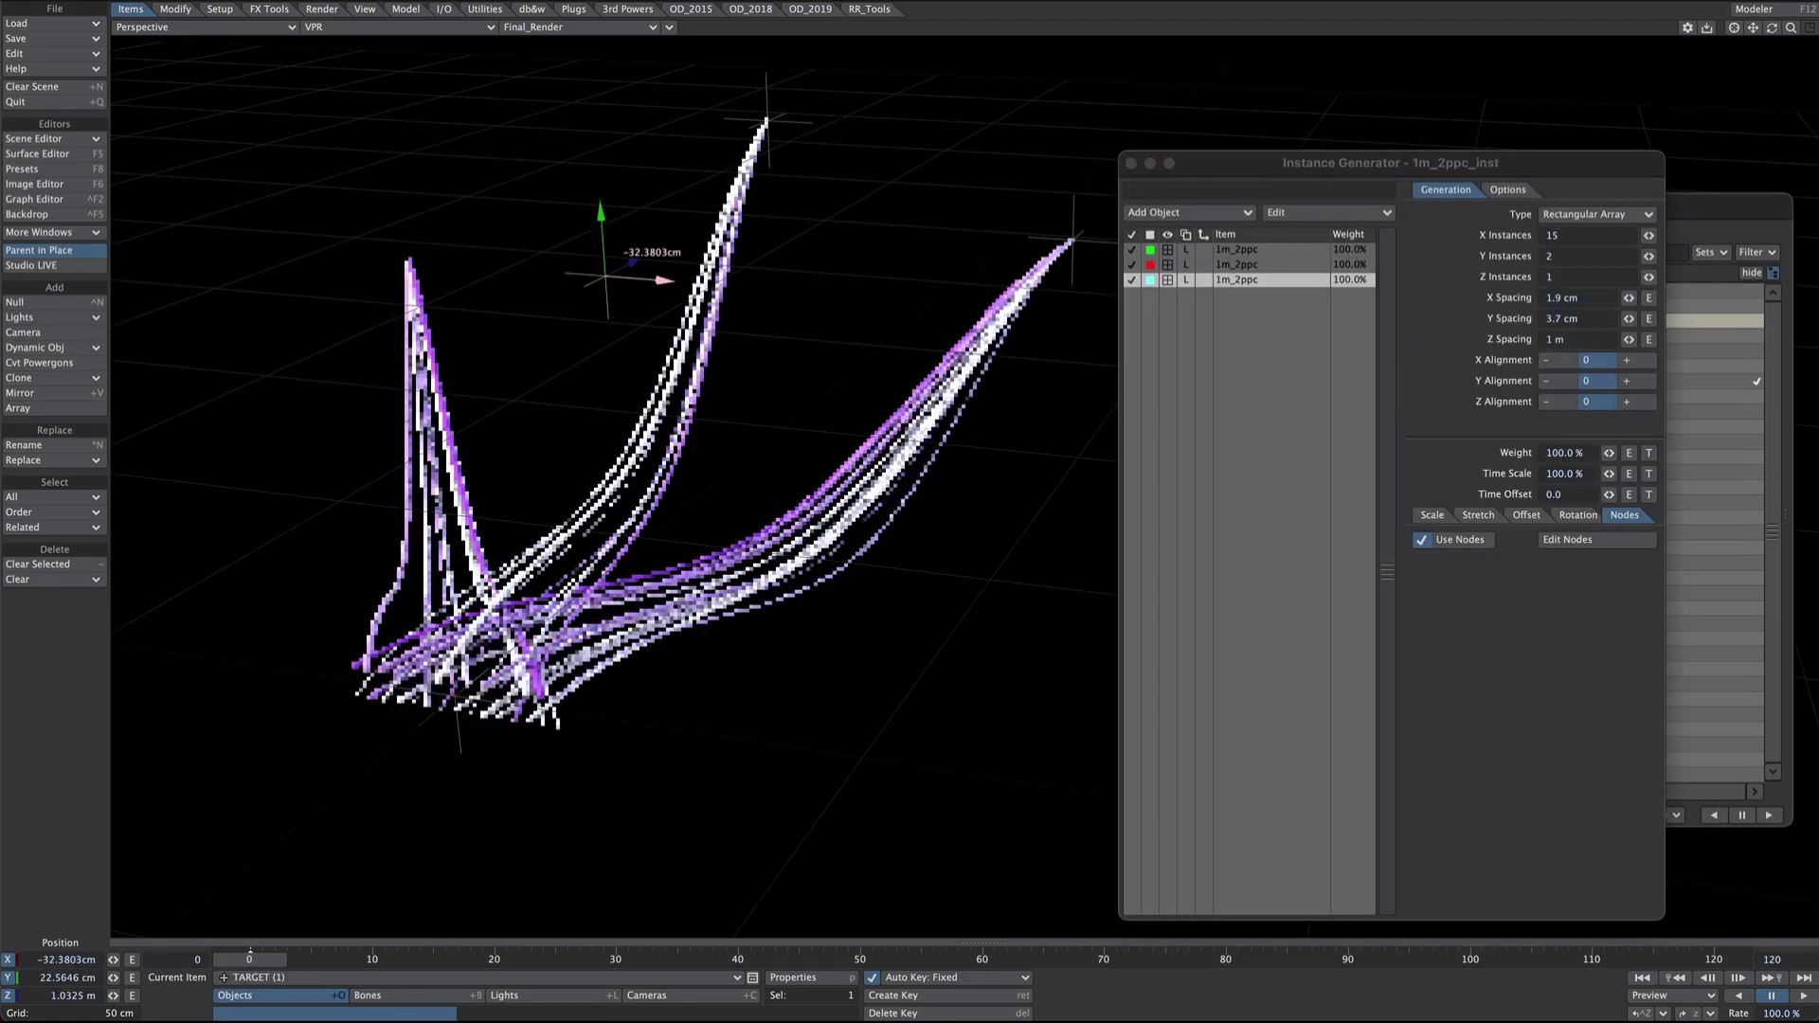
Move the TARGET (1) null and another target null to reshape the bundles of instanced strands.
drag(633, 262, 687, 234)
click(1072, 240)
drag(1110, 243, 850, 225)
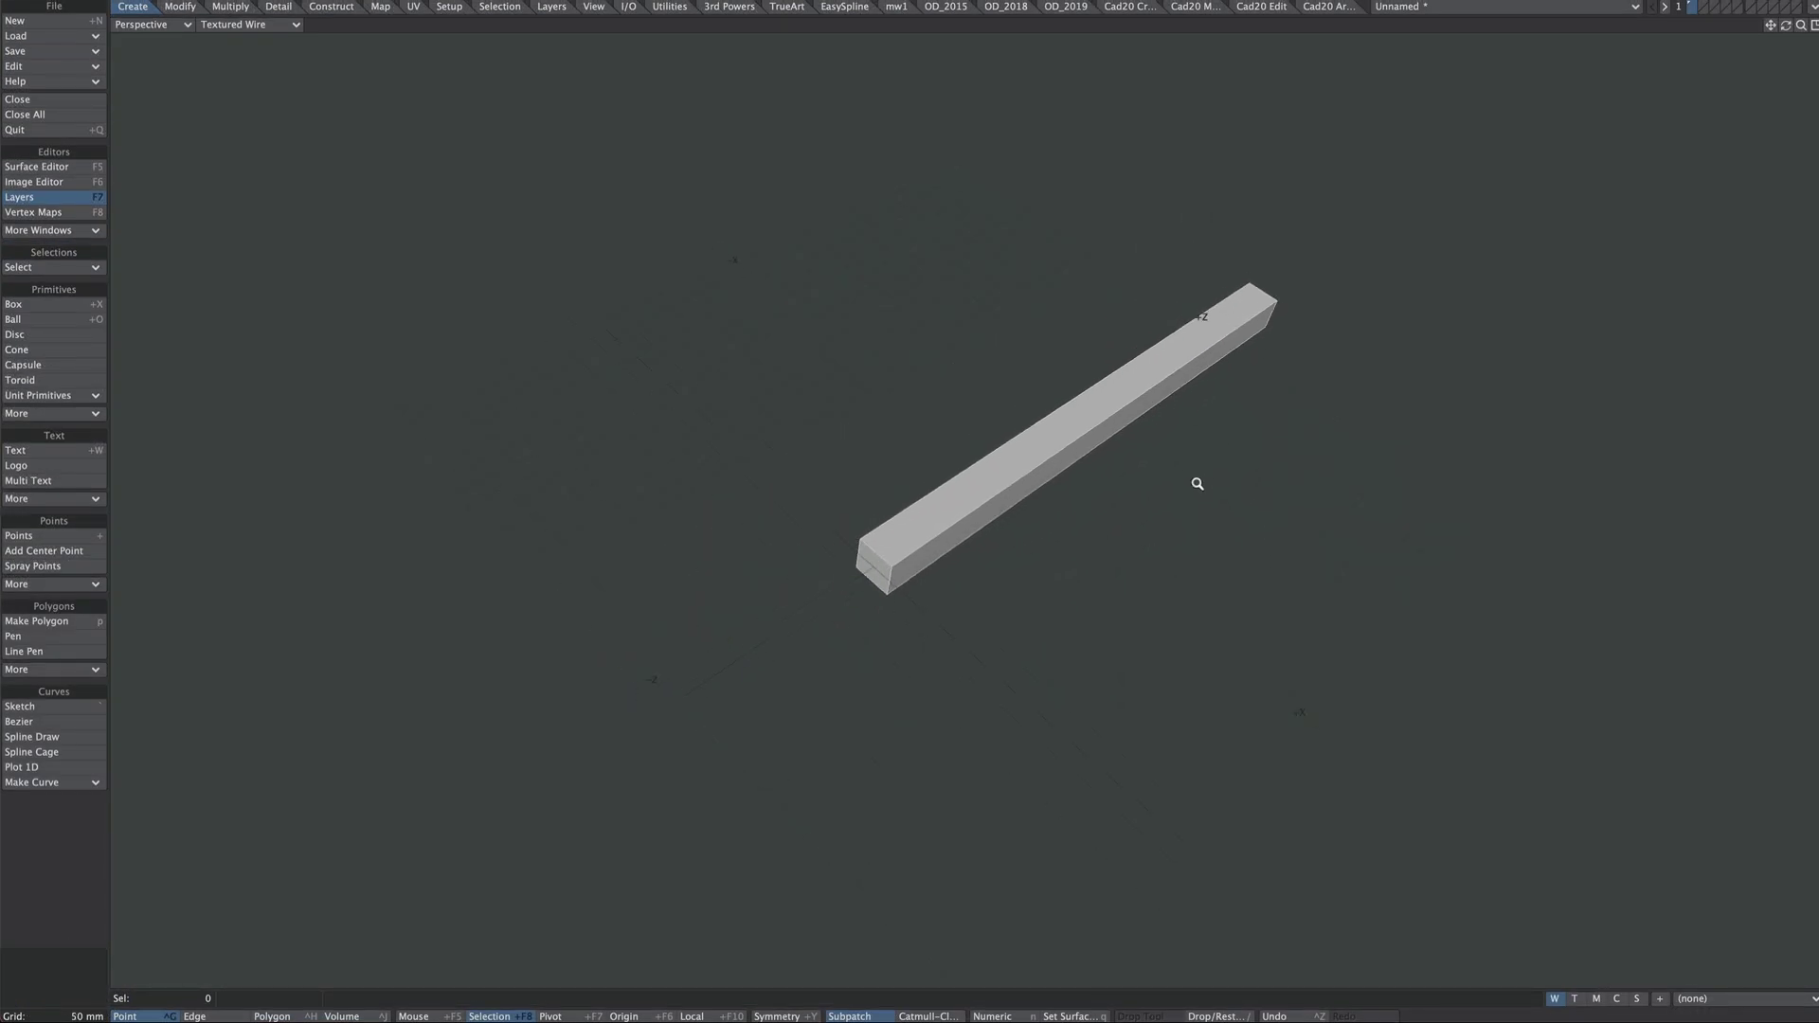
Inspect the coordinates of the four points at the far end of the bar in the top view.
ctrl+alt+drag(1198, 484, 1120, 472)
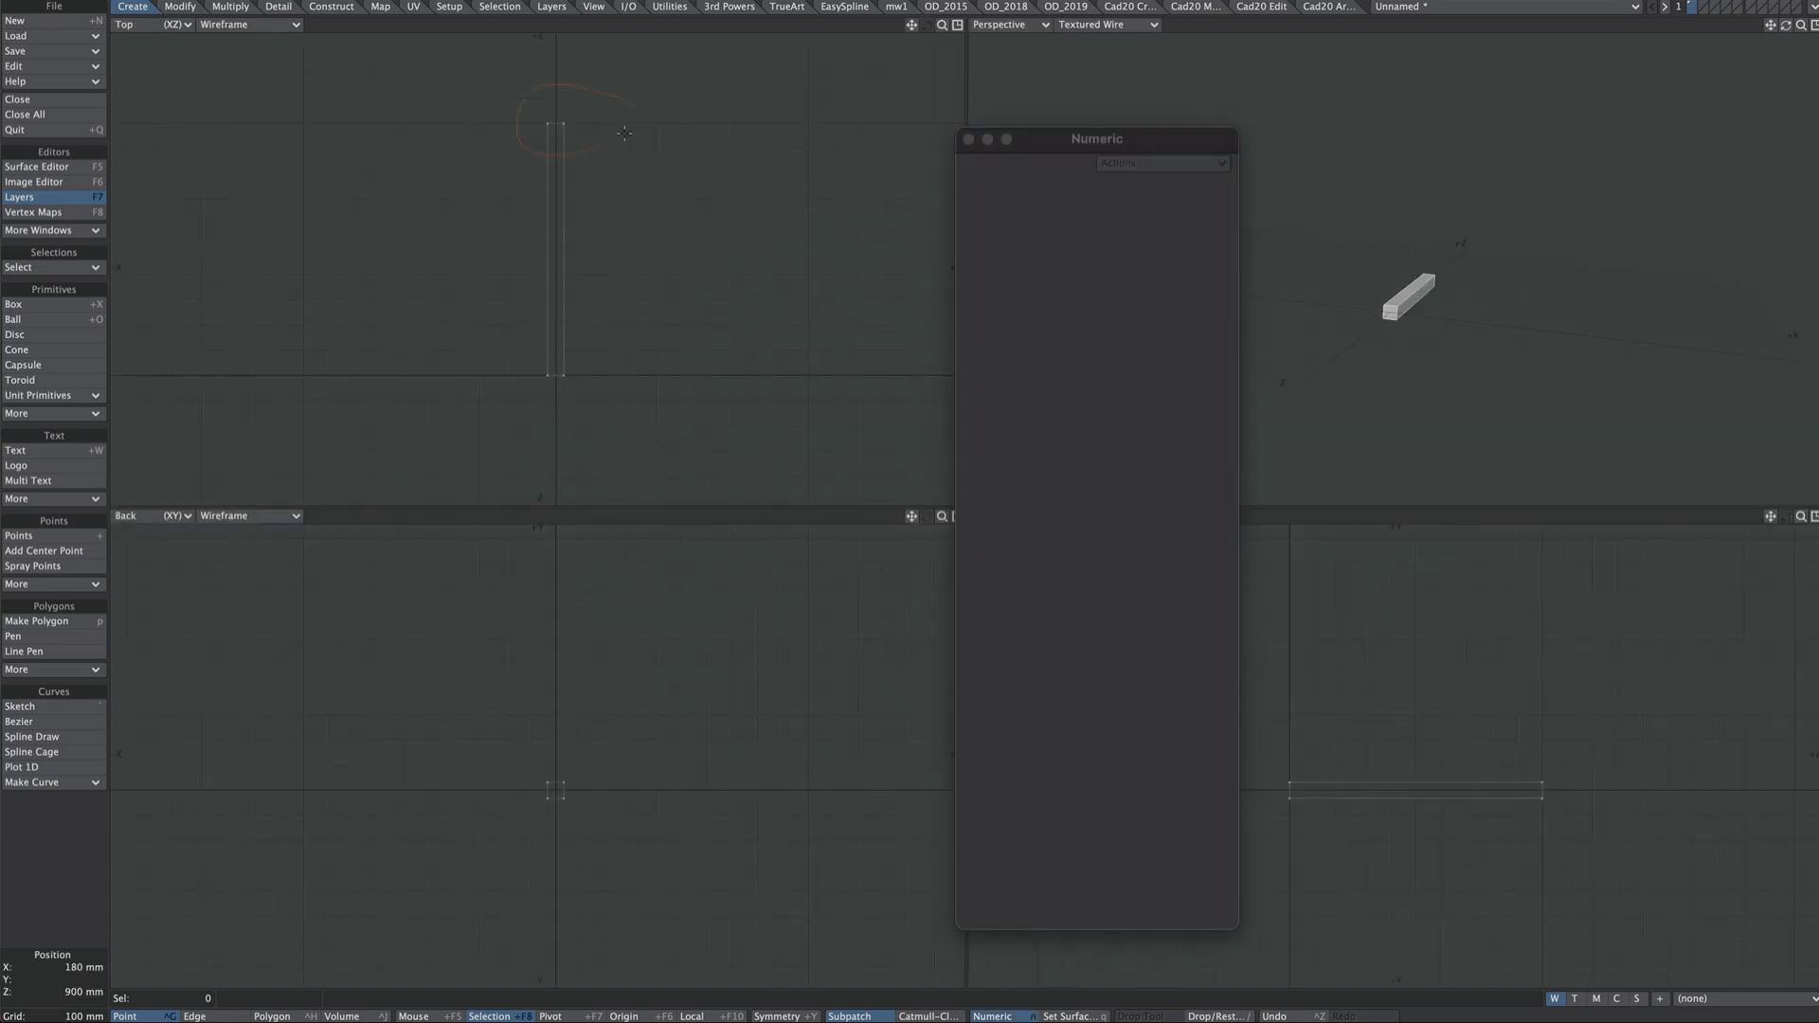
right_drag(624, 133, 627, 129)
key(i)
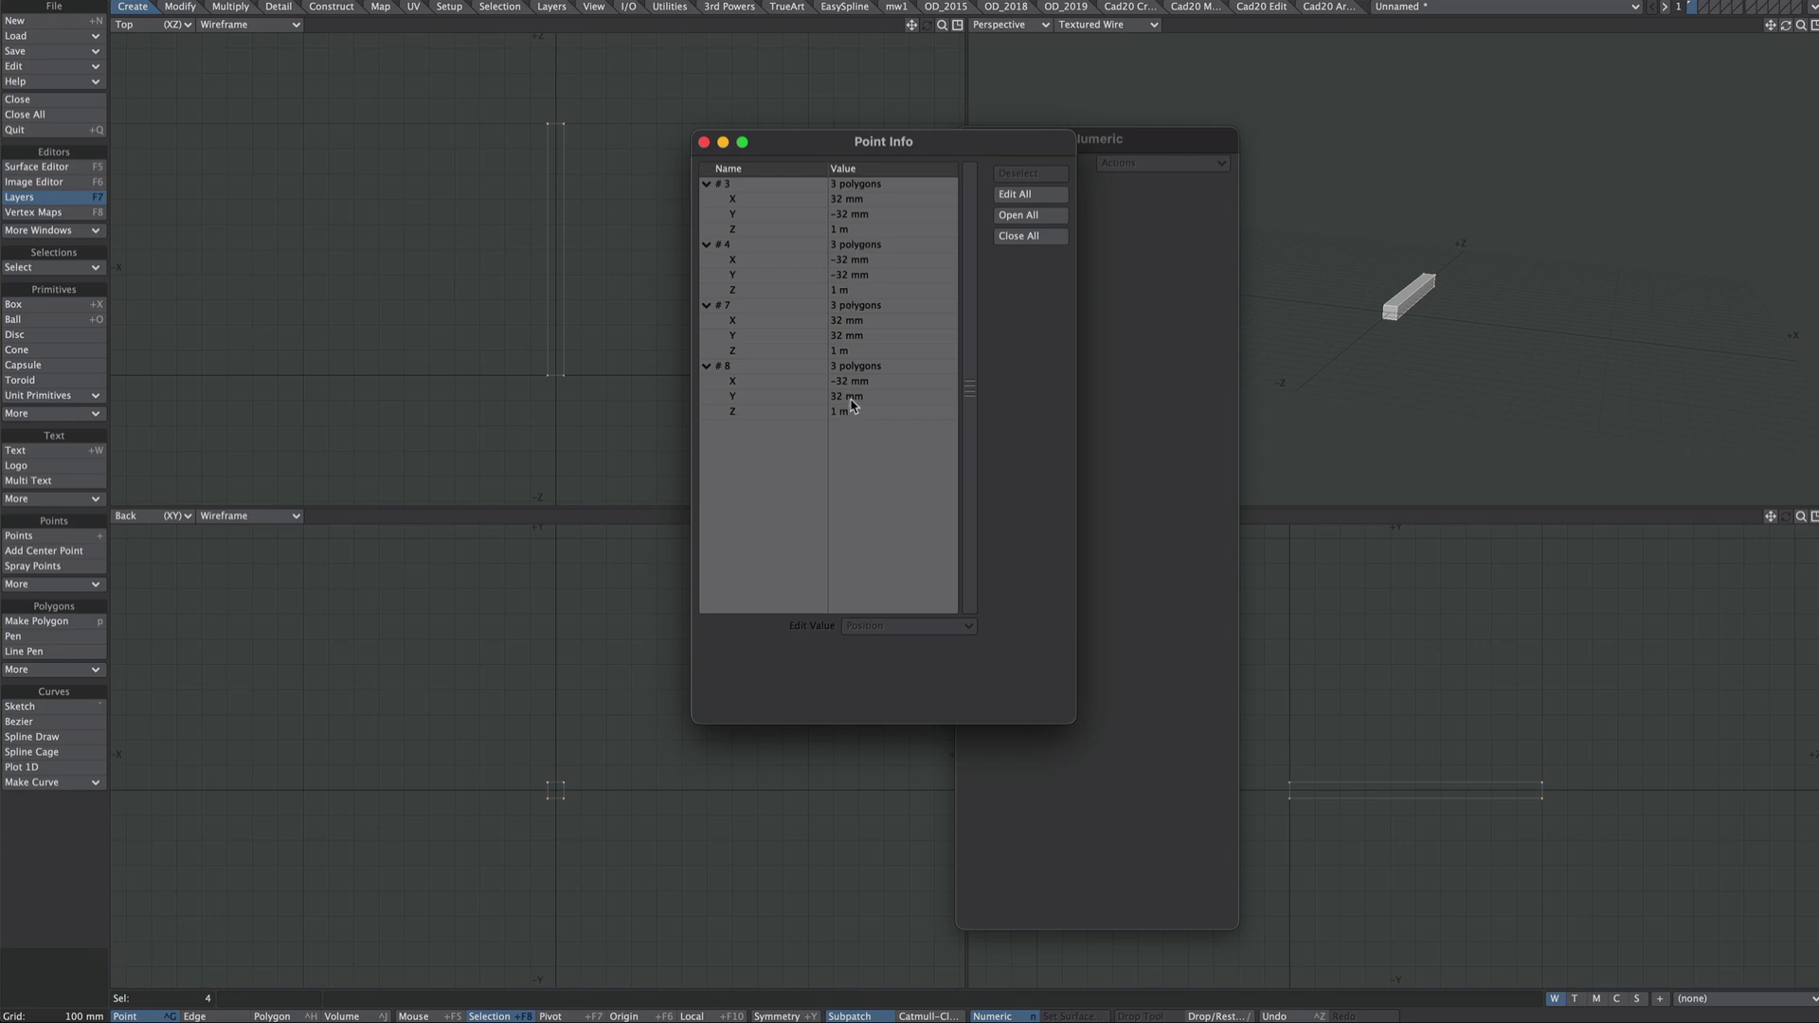
click(616, 349)
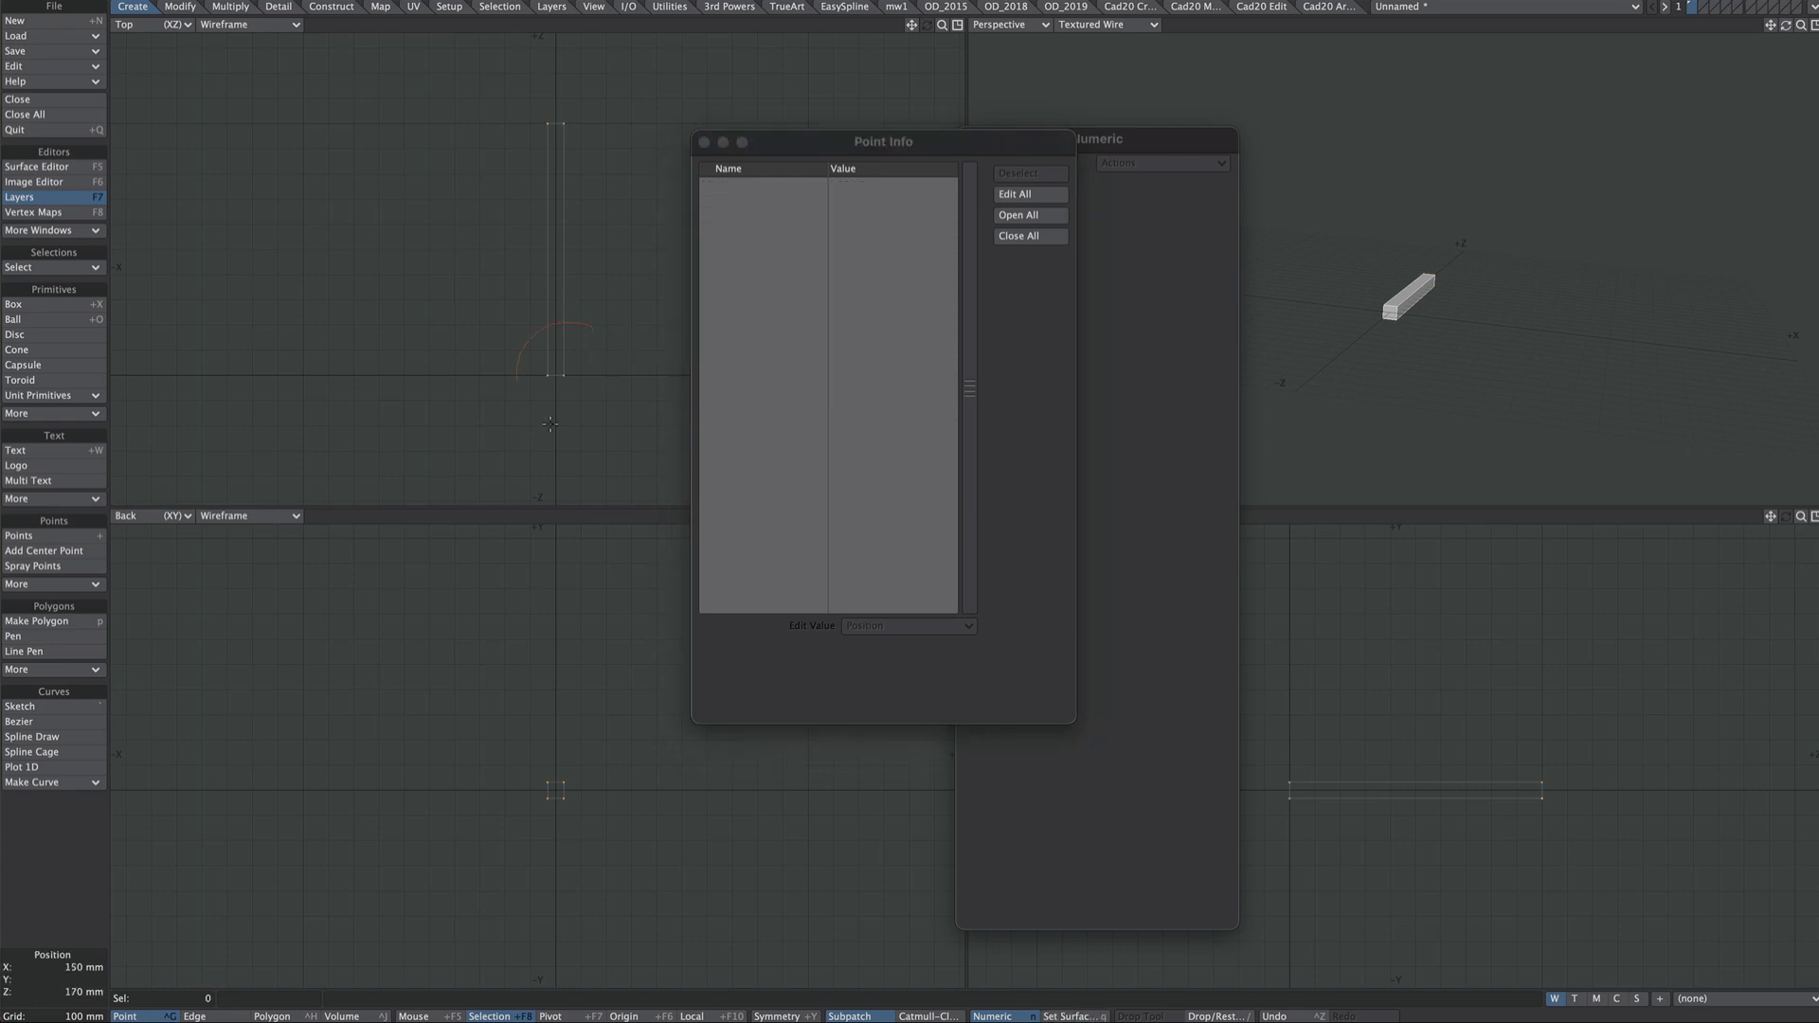
Inspect the coordinates of the four points at the bar's origin end, and switch to Layout.
right_drag(588, 413, 597, 379)
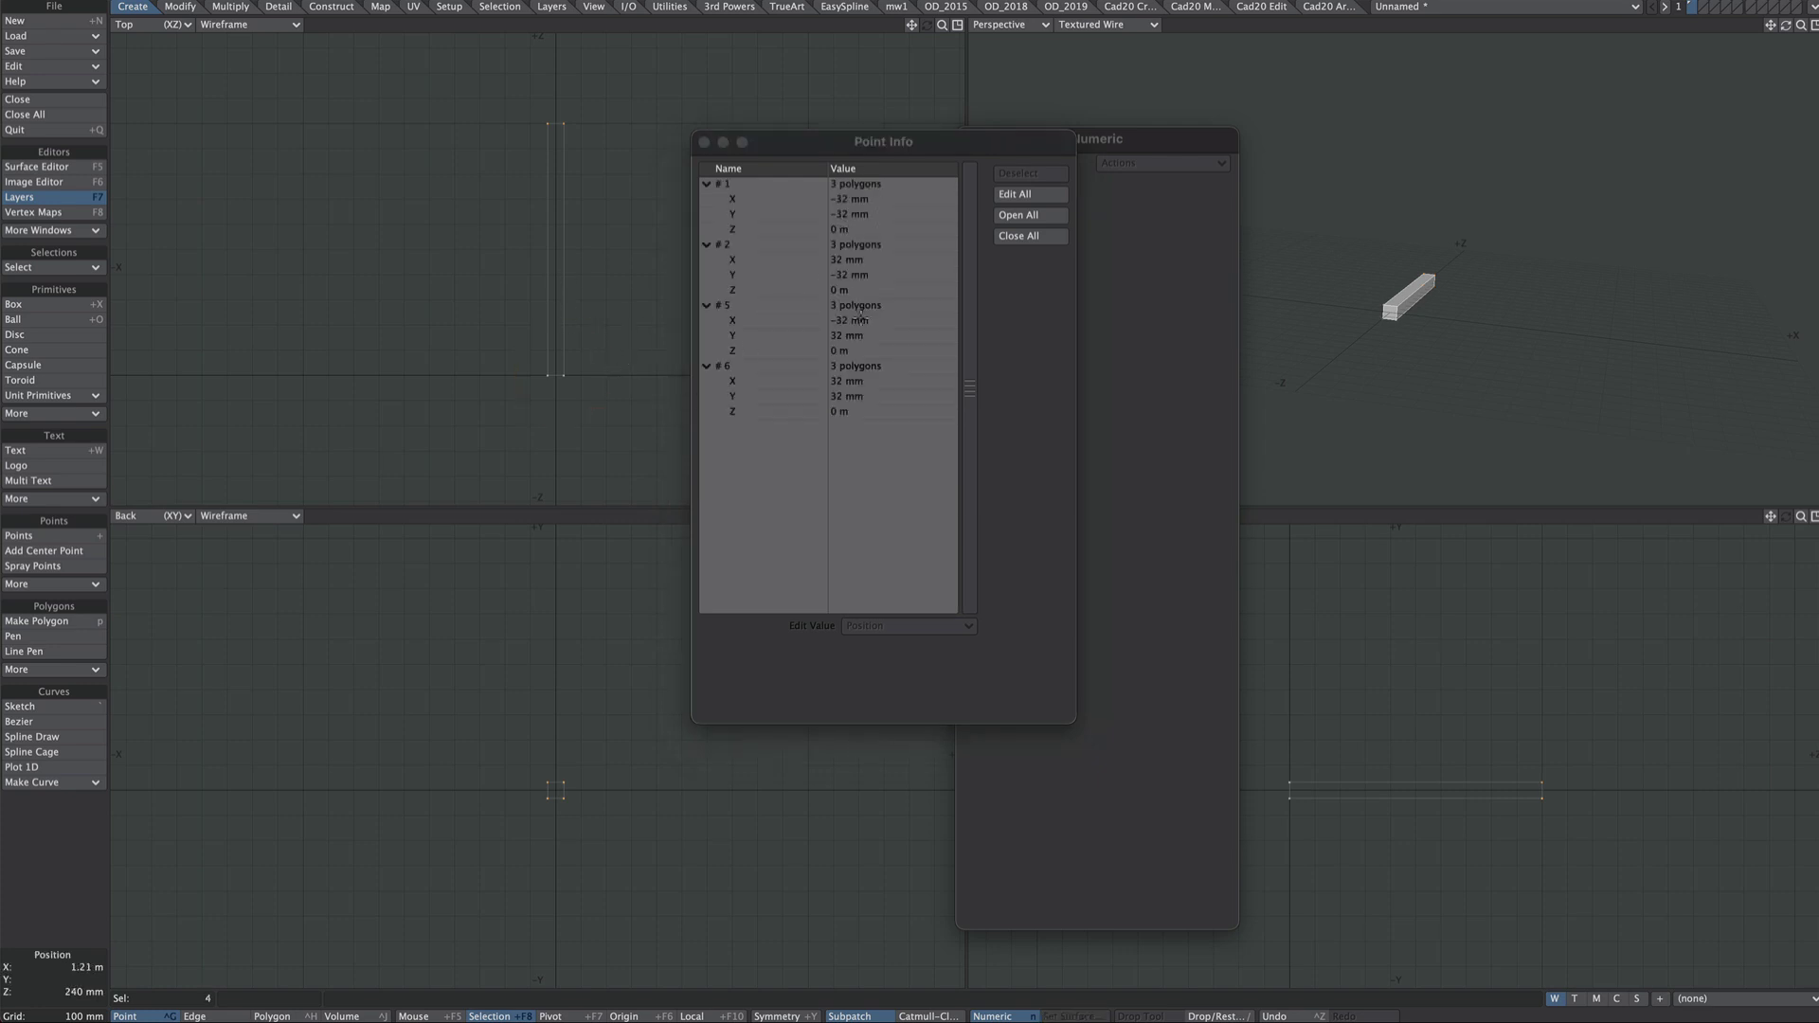
click(703, 141)
key(F12)
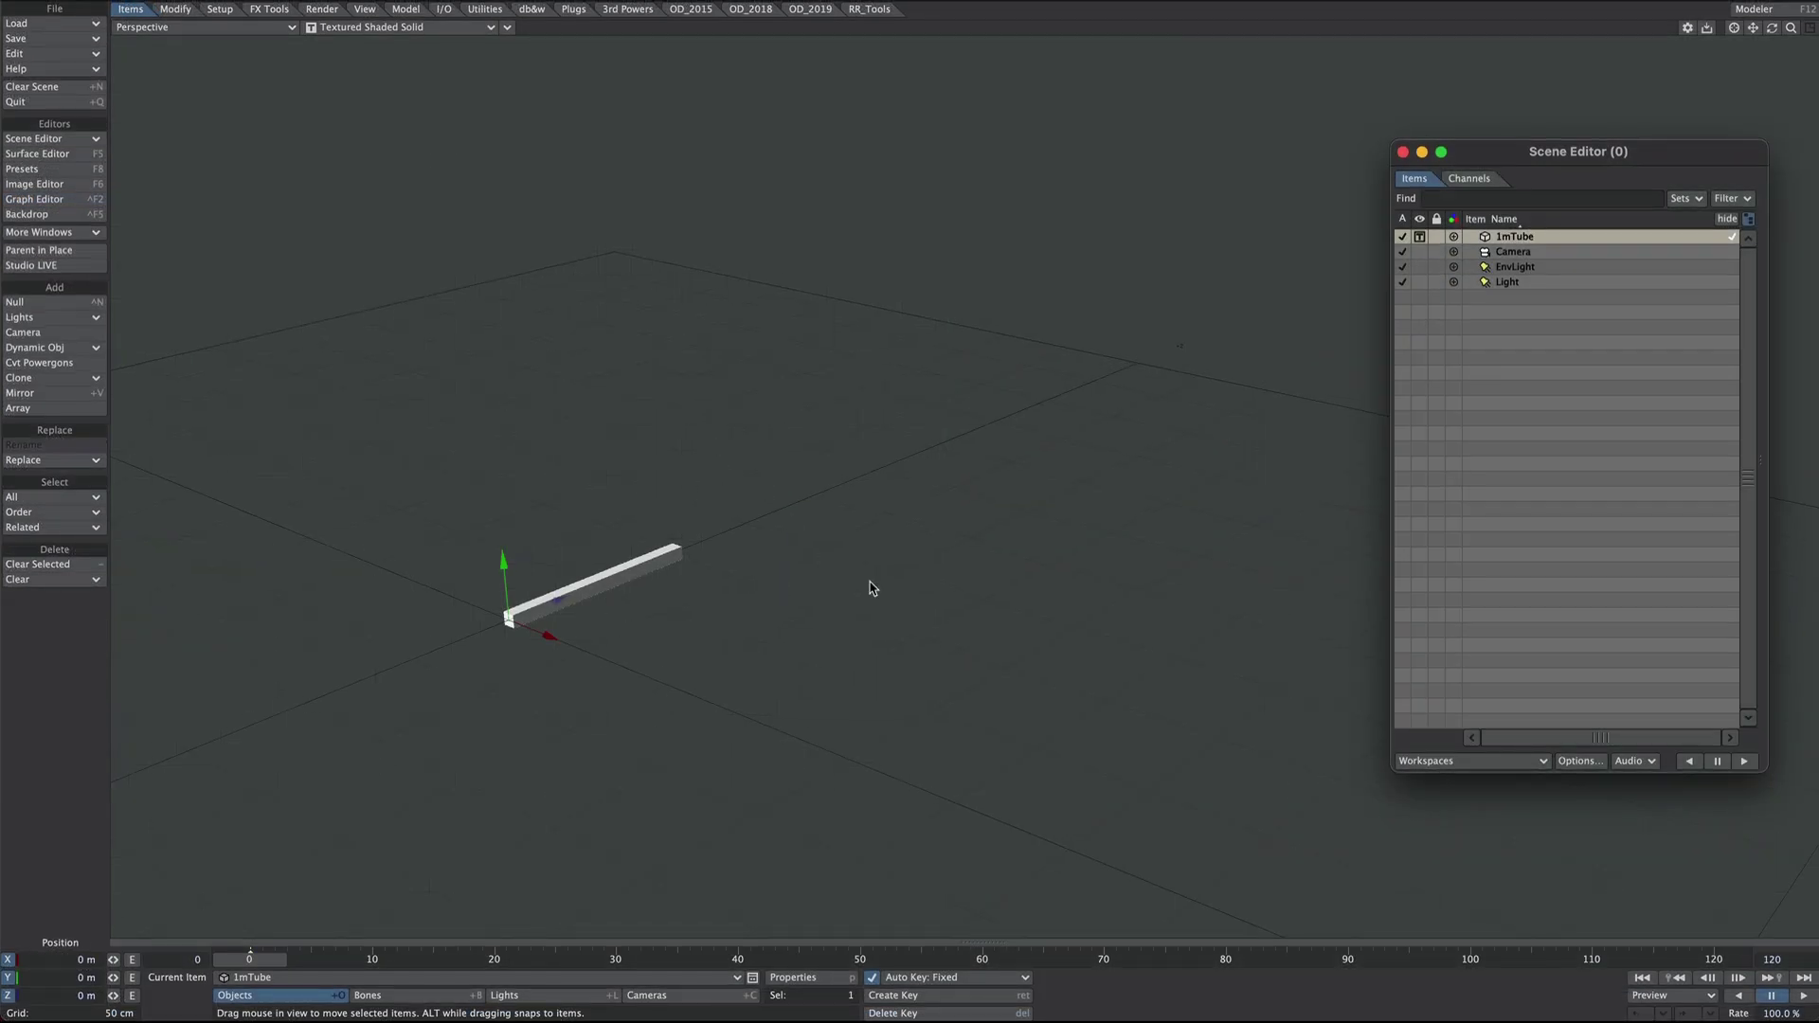
Add a null object named TARGET with a box item shape.
key(ctrl+n)
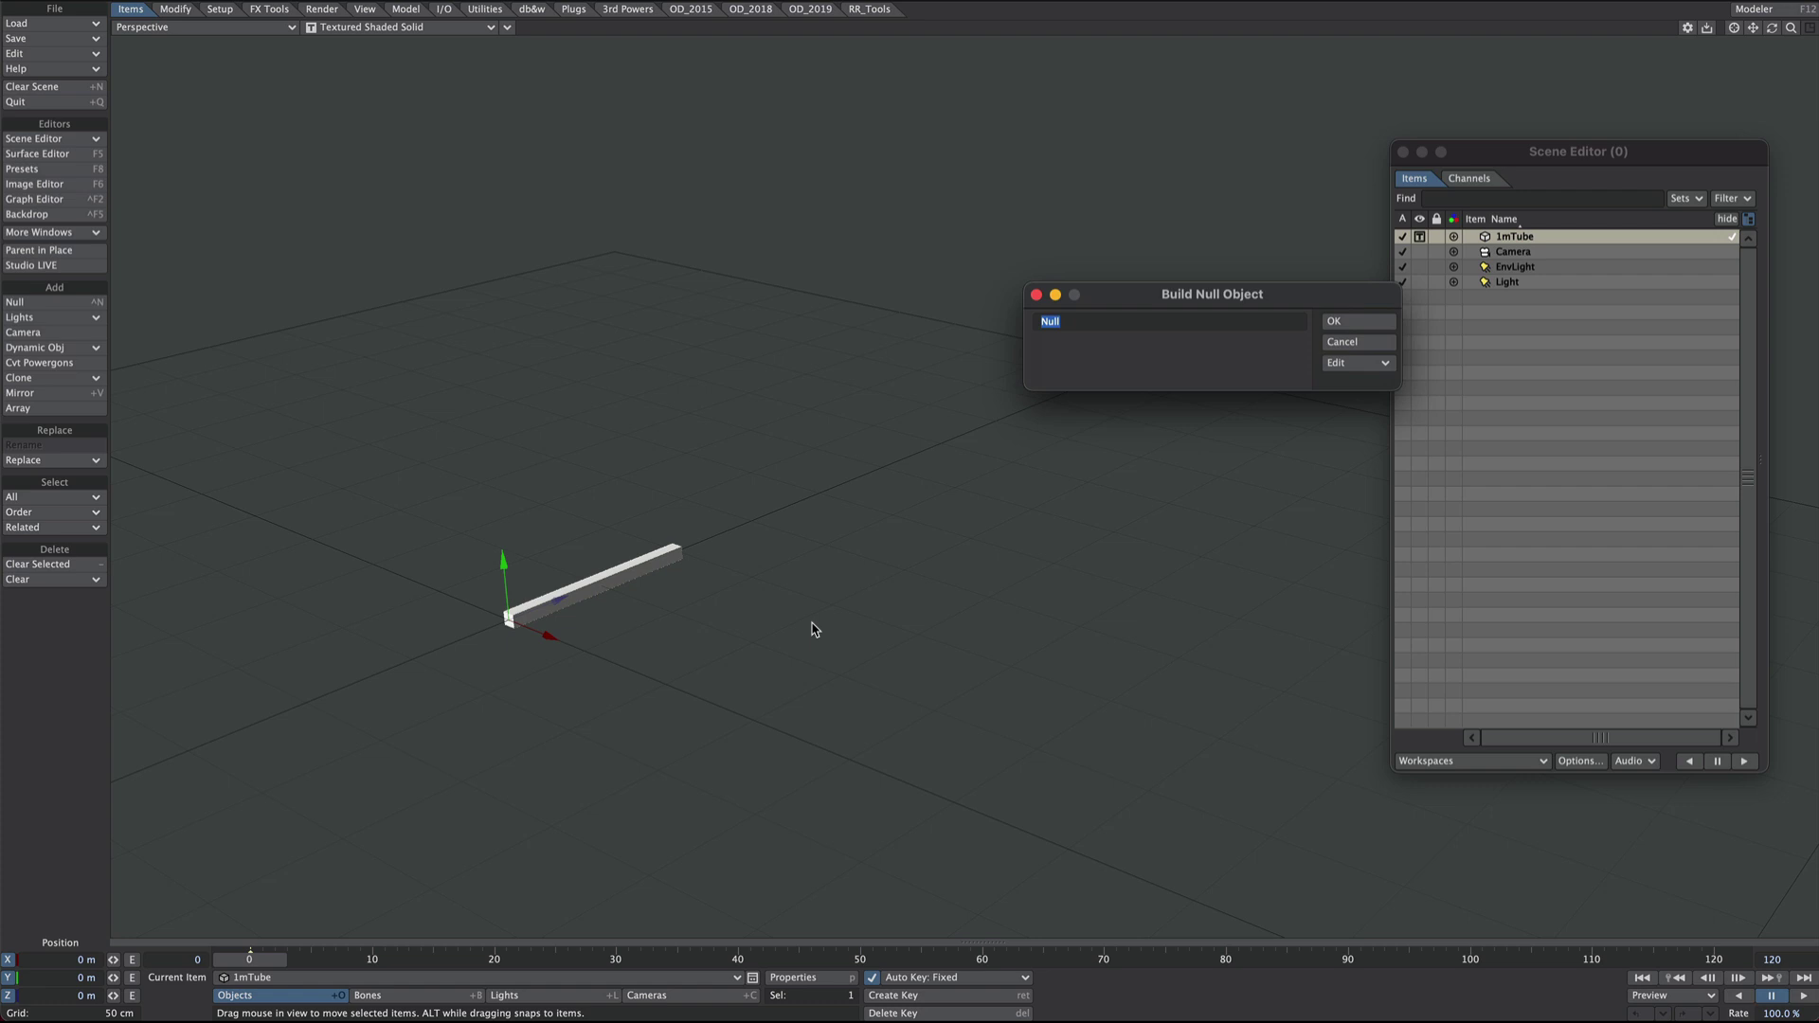
text(TARGET)
click(1357, 363)
click(1226, 394)
click(1201, 406)
key(Return)
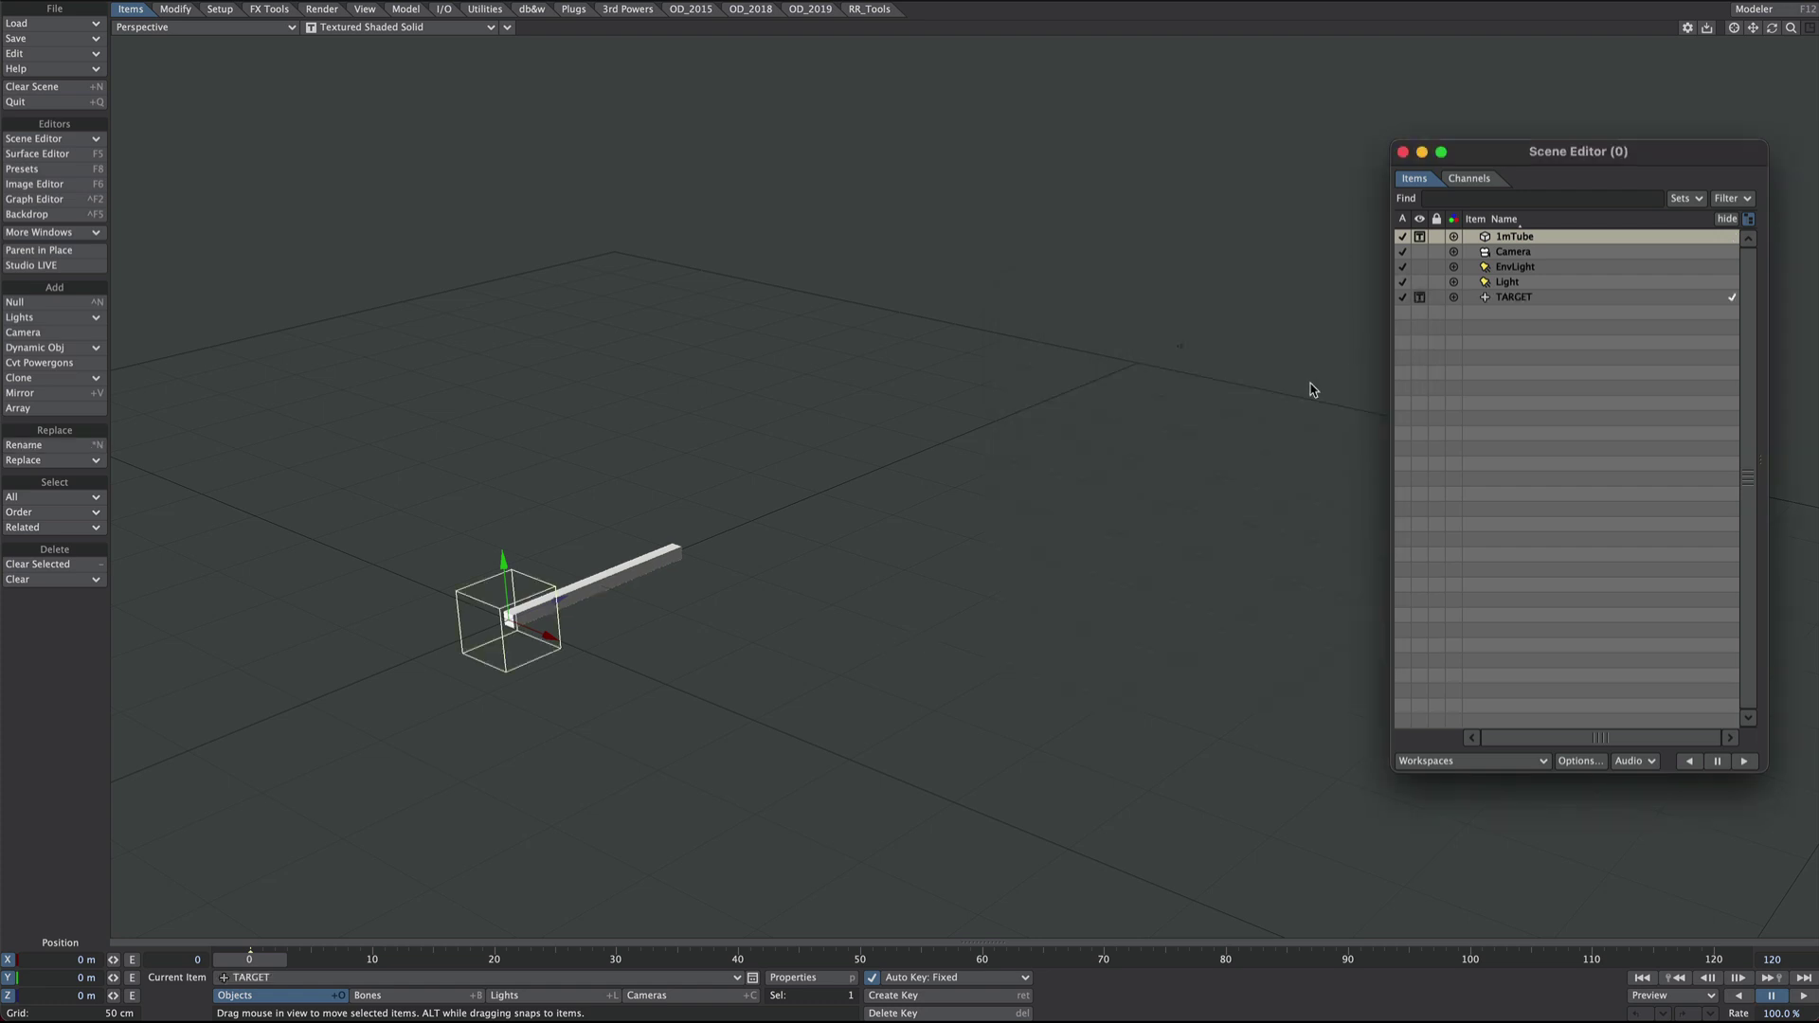
Move the TARGET null up and away from the 1mTube bar.
drag(557, 600, 789, 203)
drag(938, 305, 991, 284)
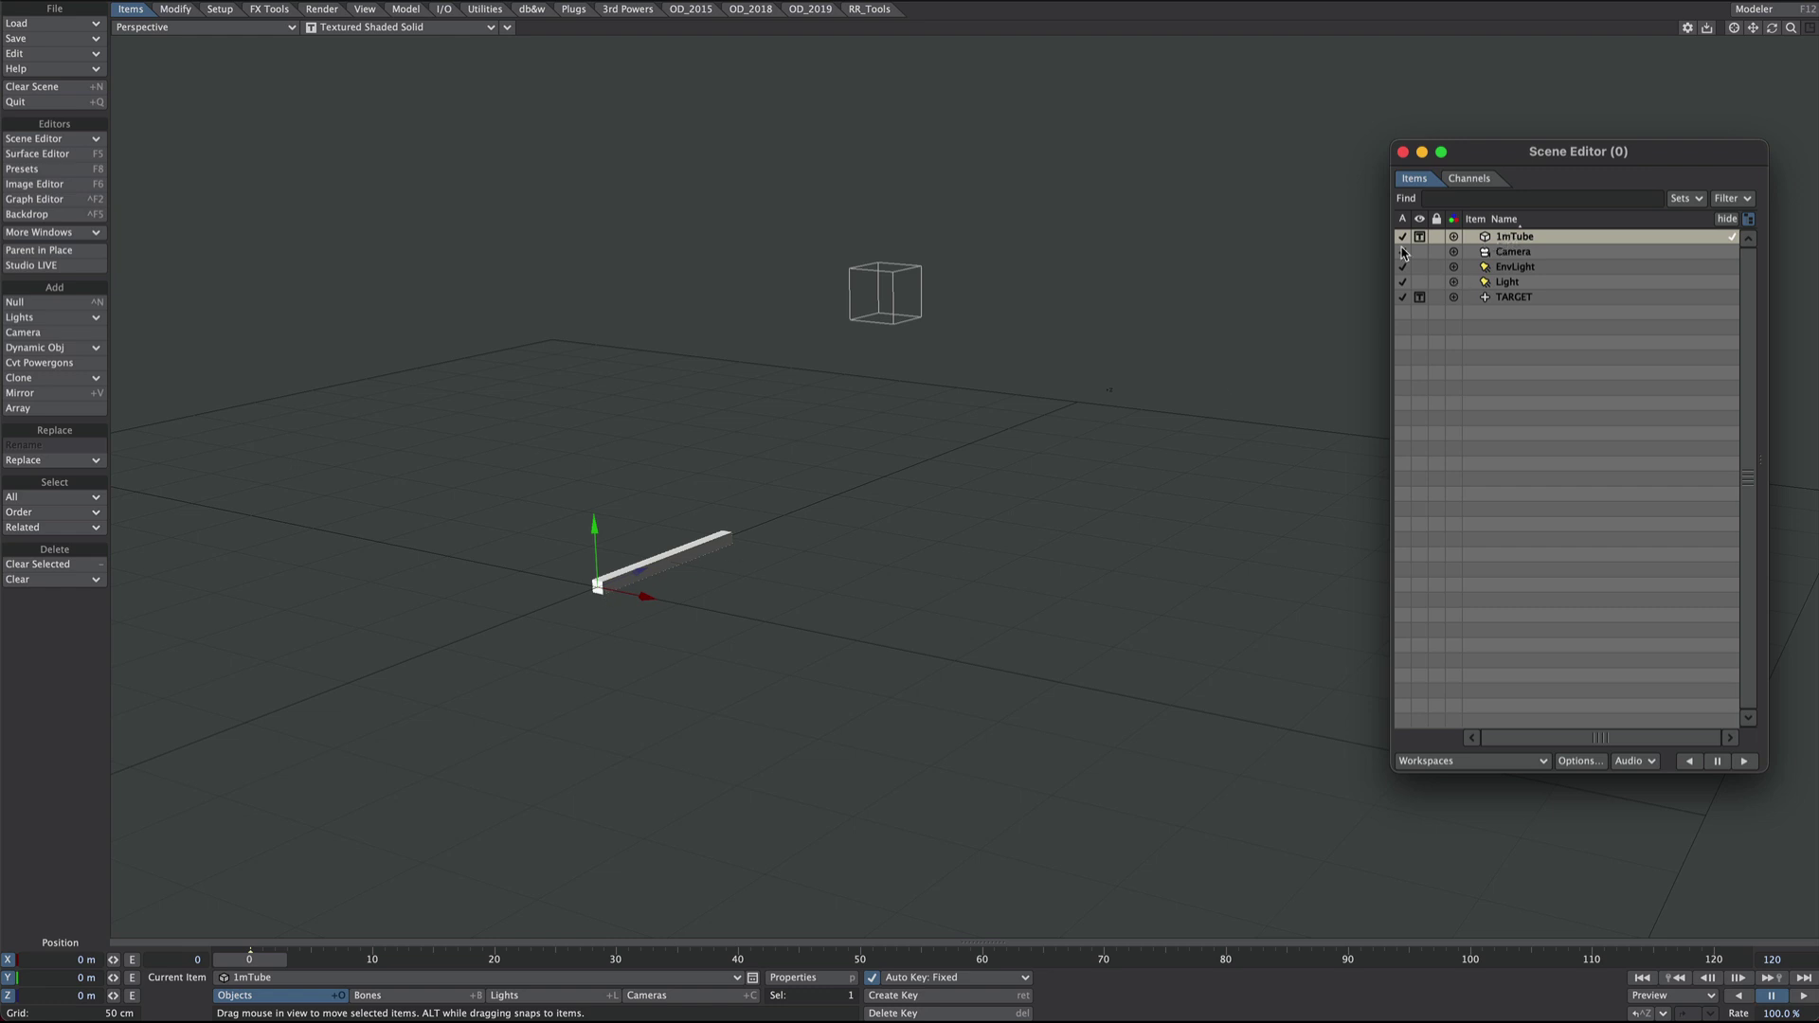
Deactivate and hide the original 1mTube object, and create an instance clone of it.
click(1418, 237)
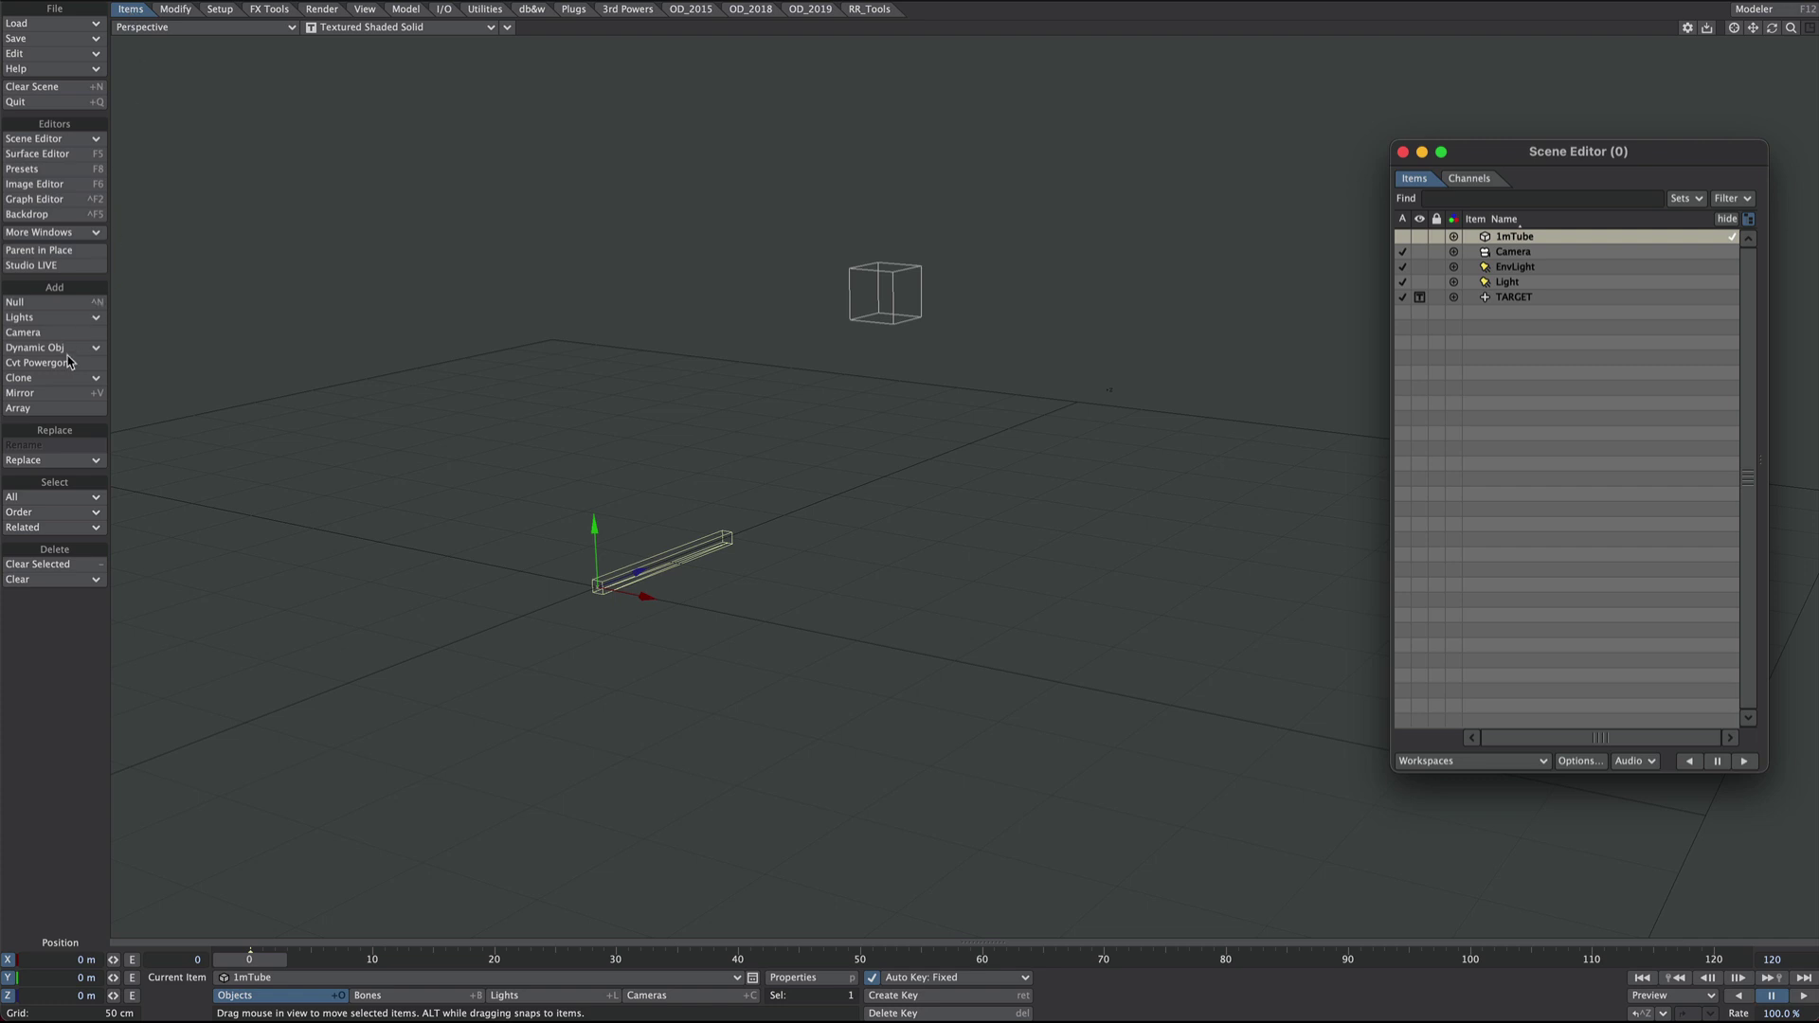
click(54, 379)
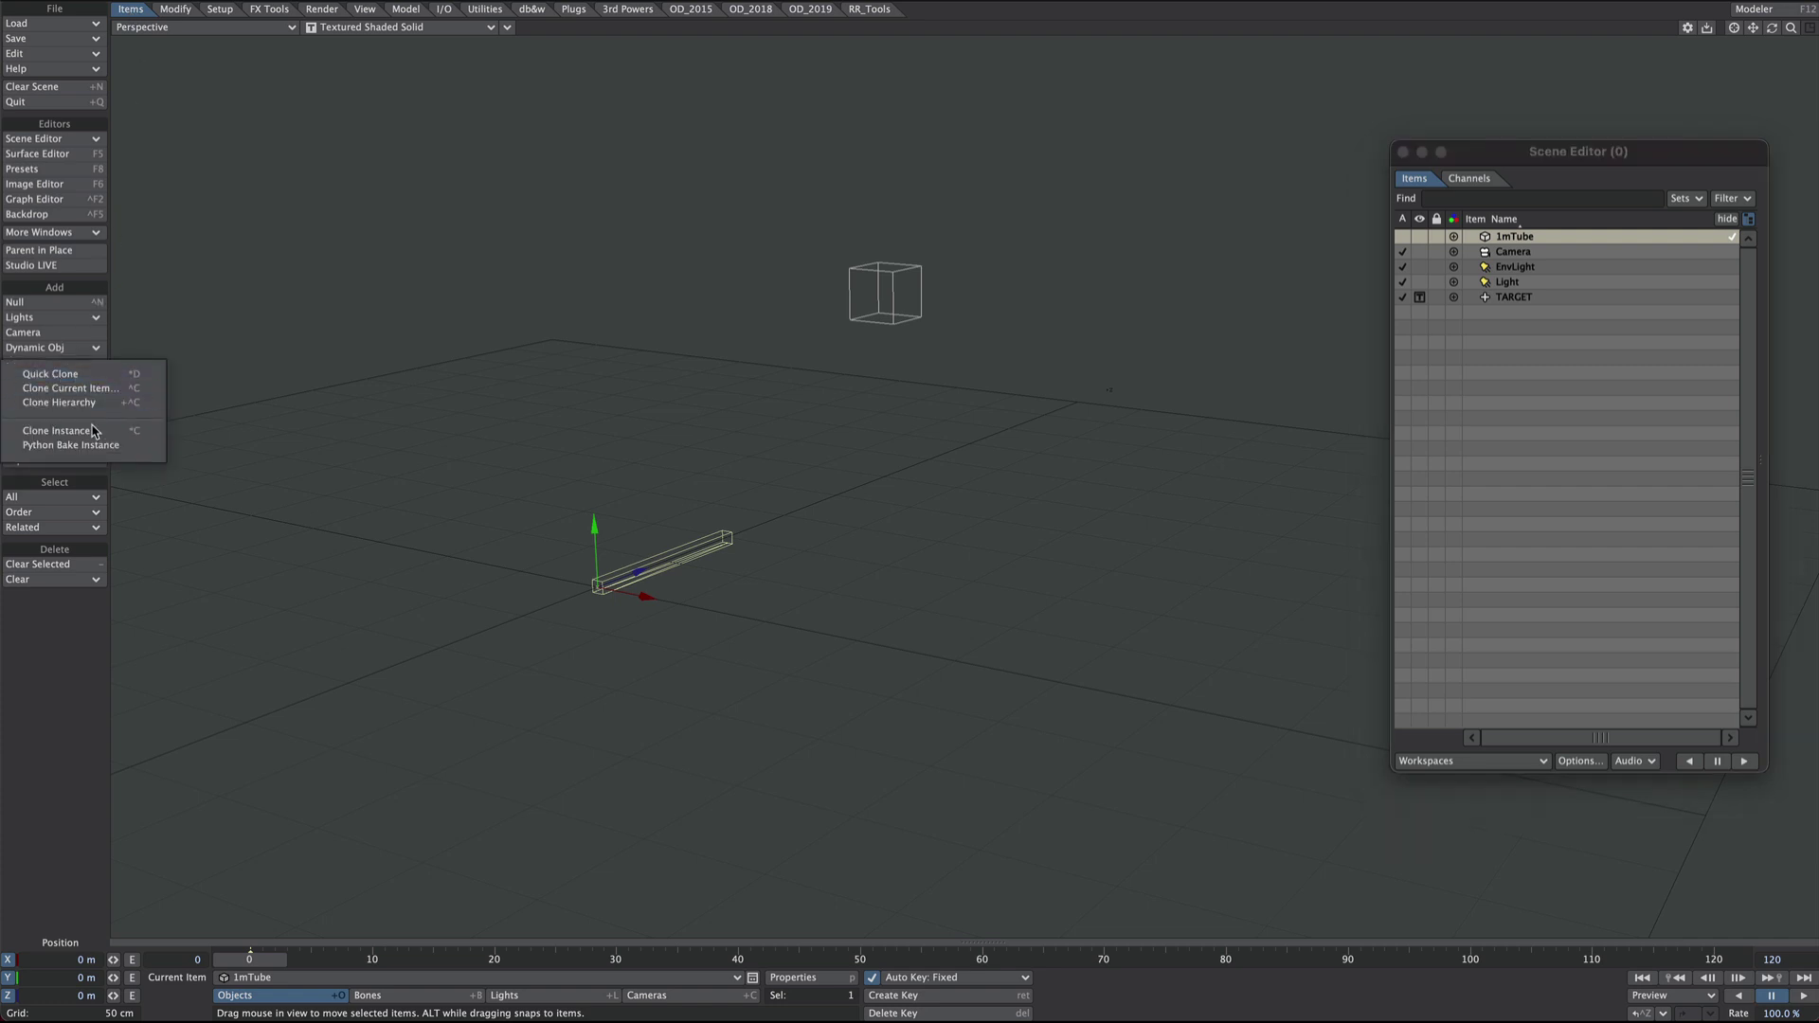
click(57, 431)
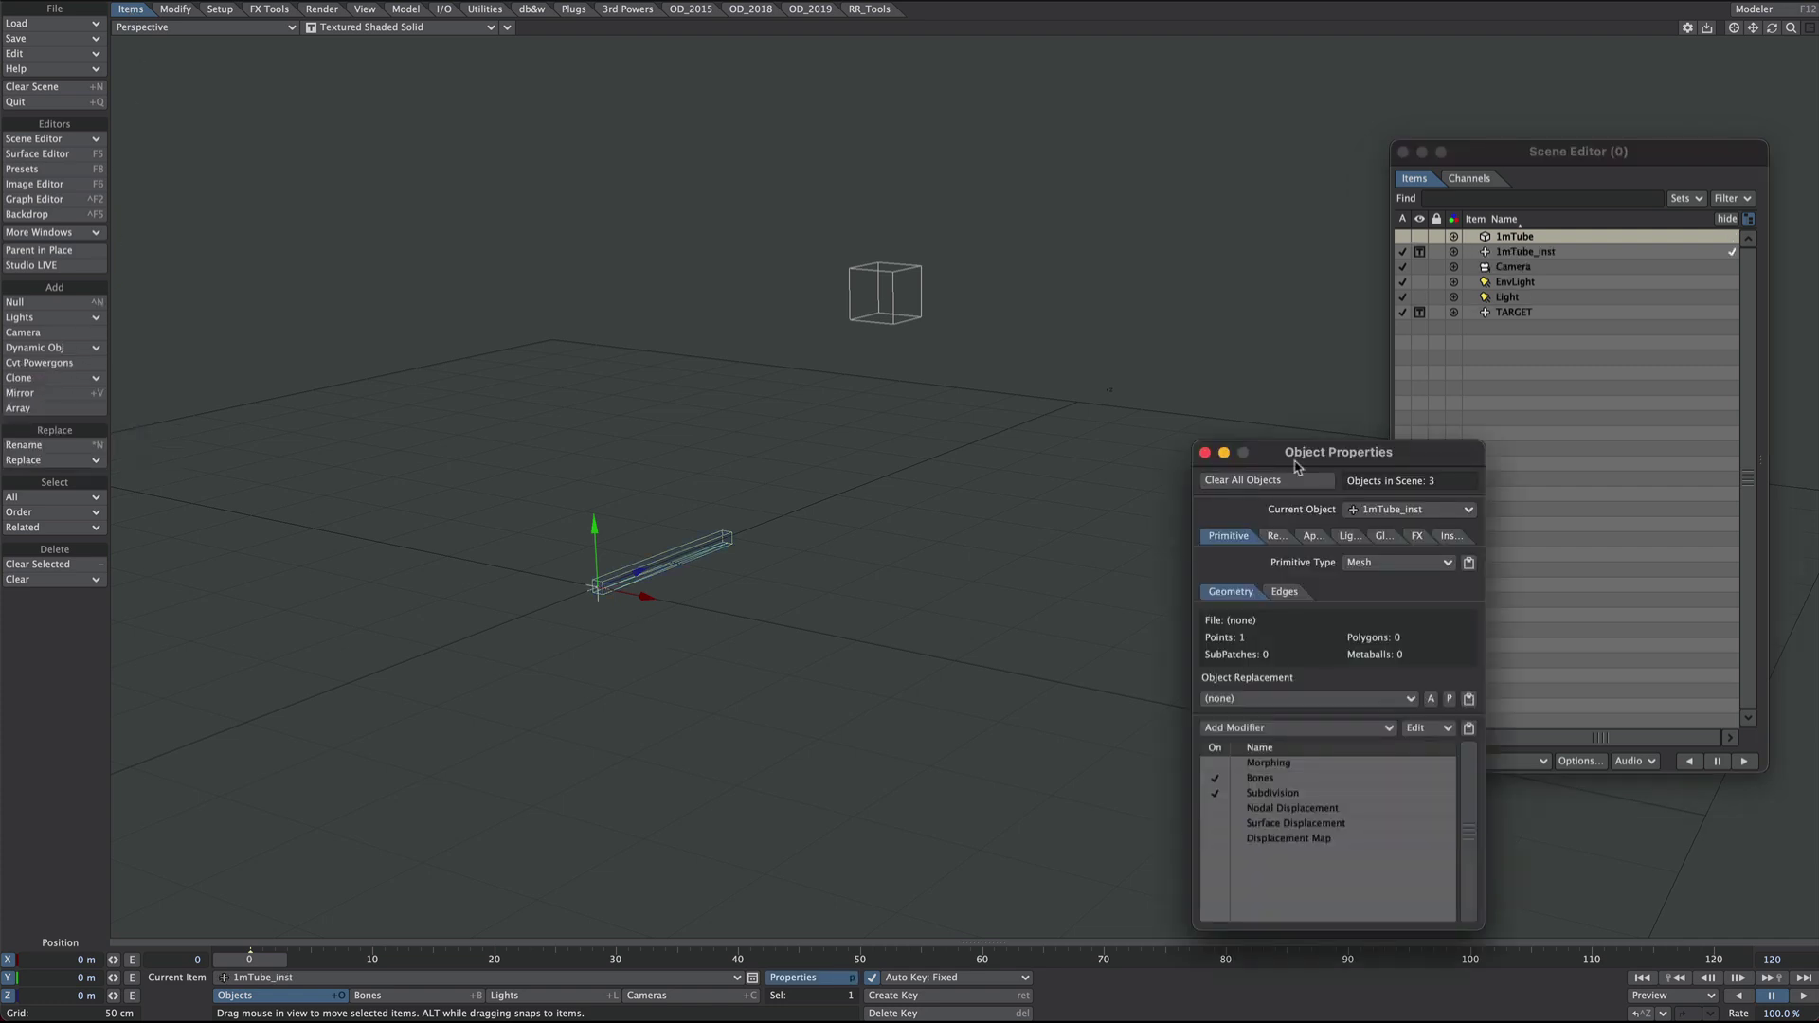
Open the instance generator of 1mTube_inst and set the 1mTube instance's colour to green.
click(1450, 535)
drag(1413, 455, 1229, 244)
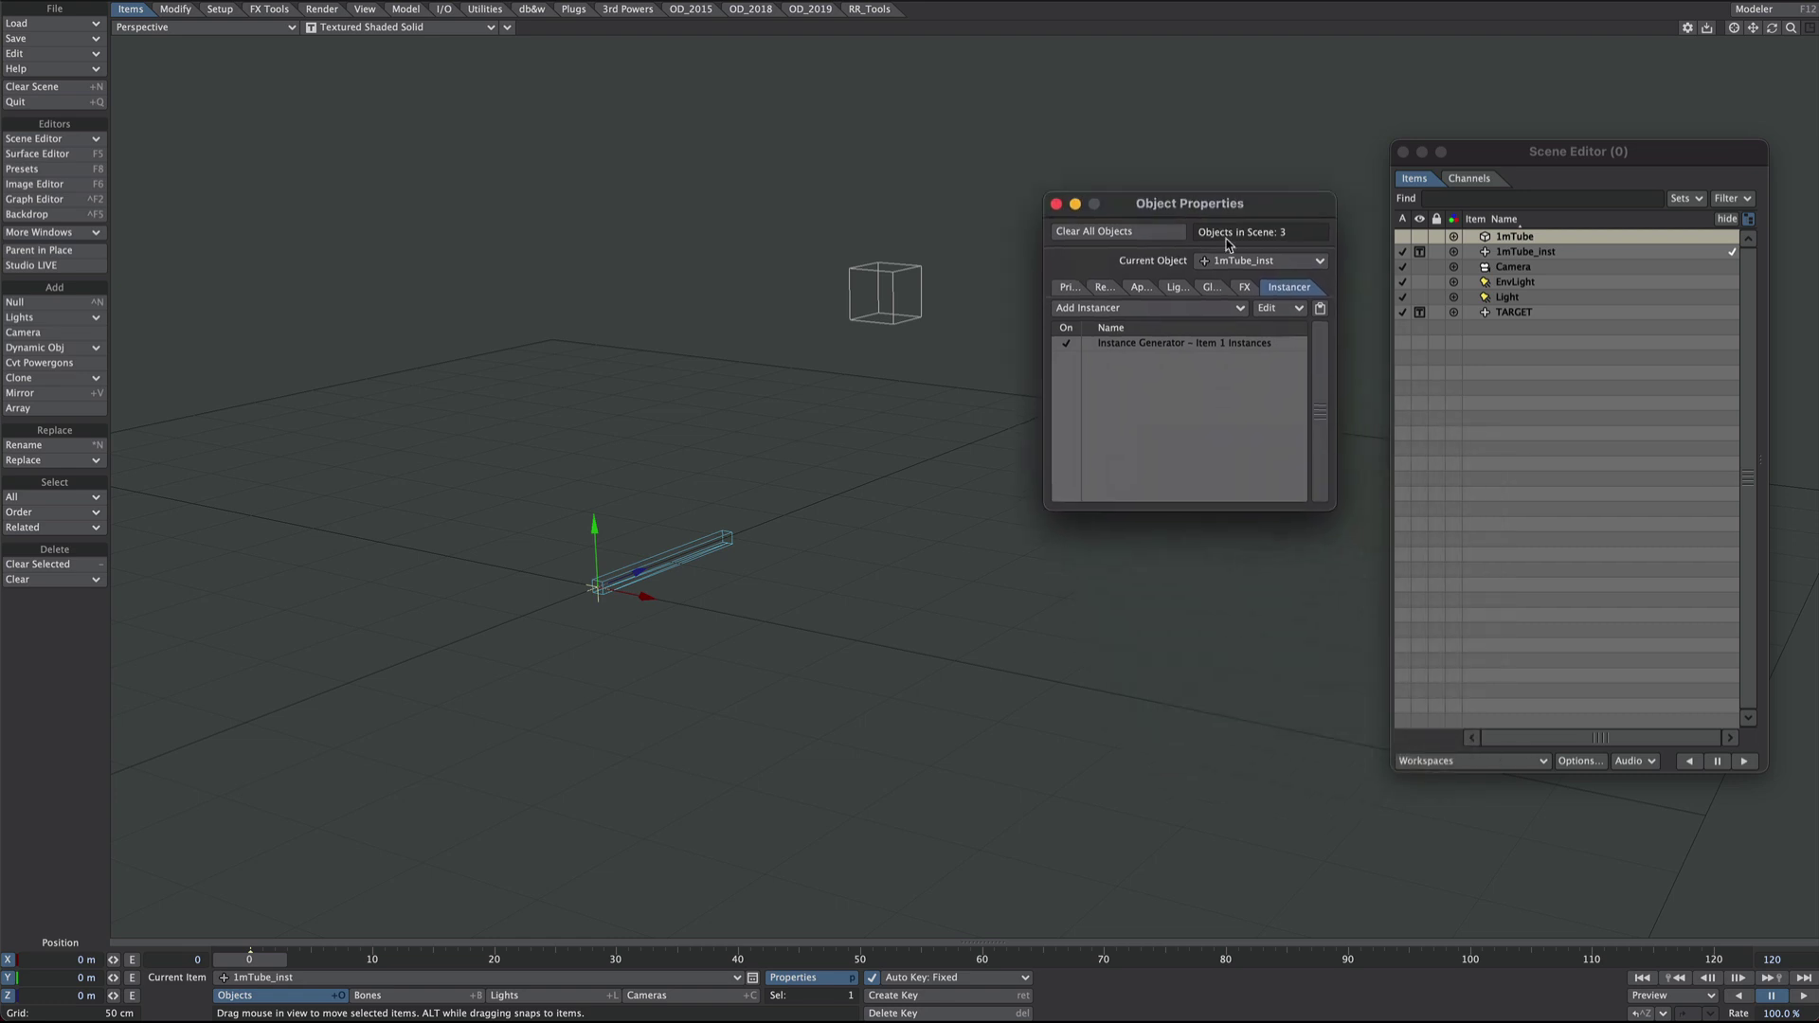
double_click(1179, 348)
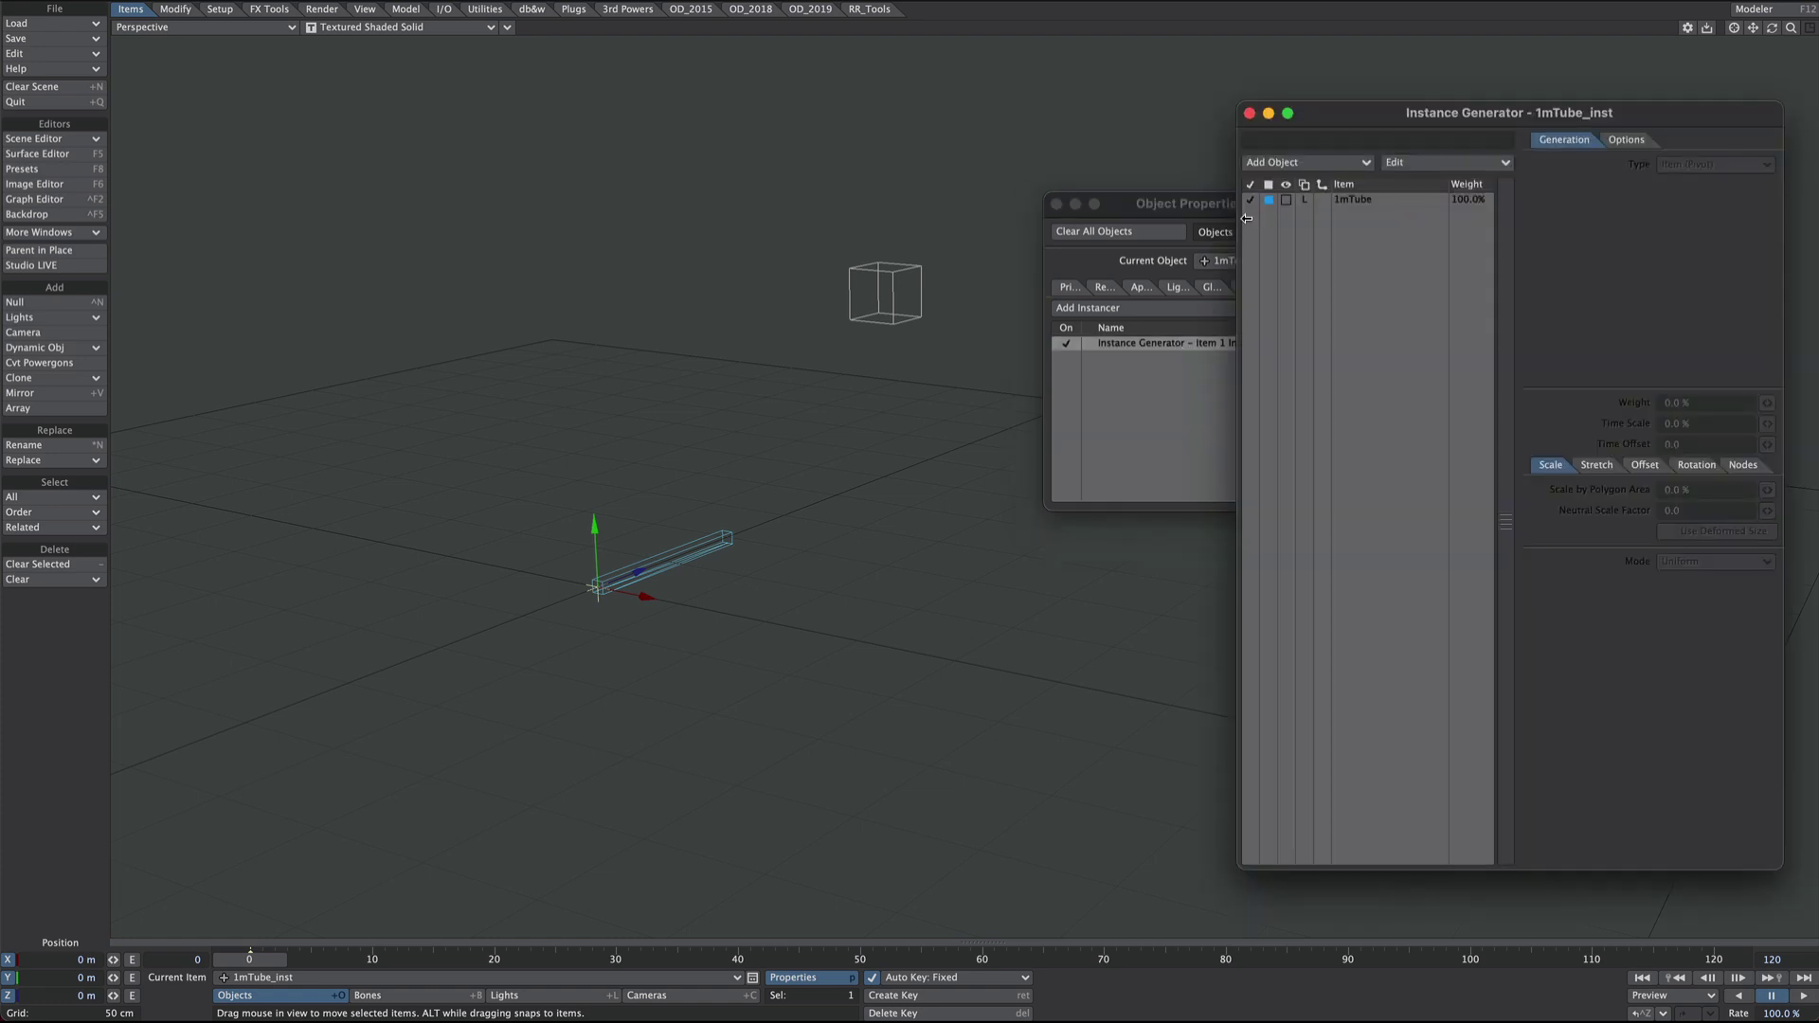
click(1270, 200)
click(1269, 200)
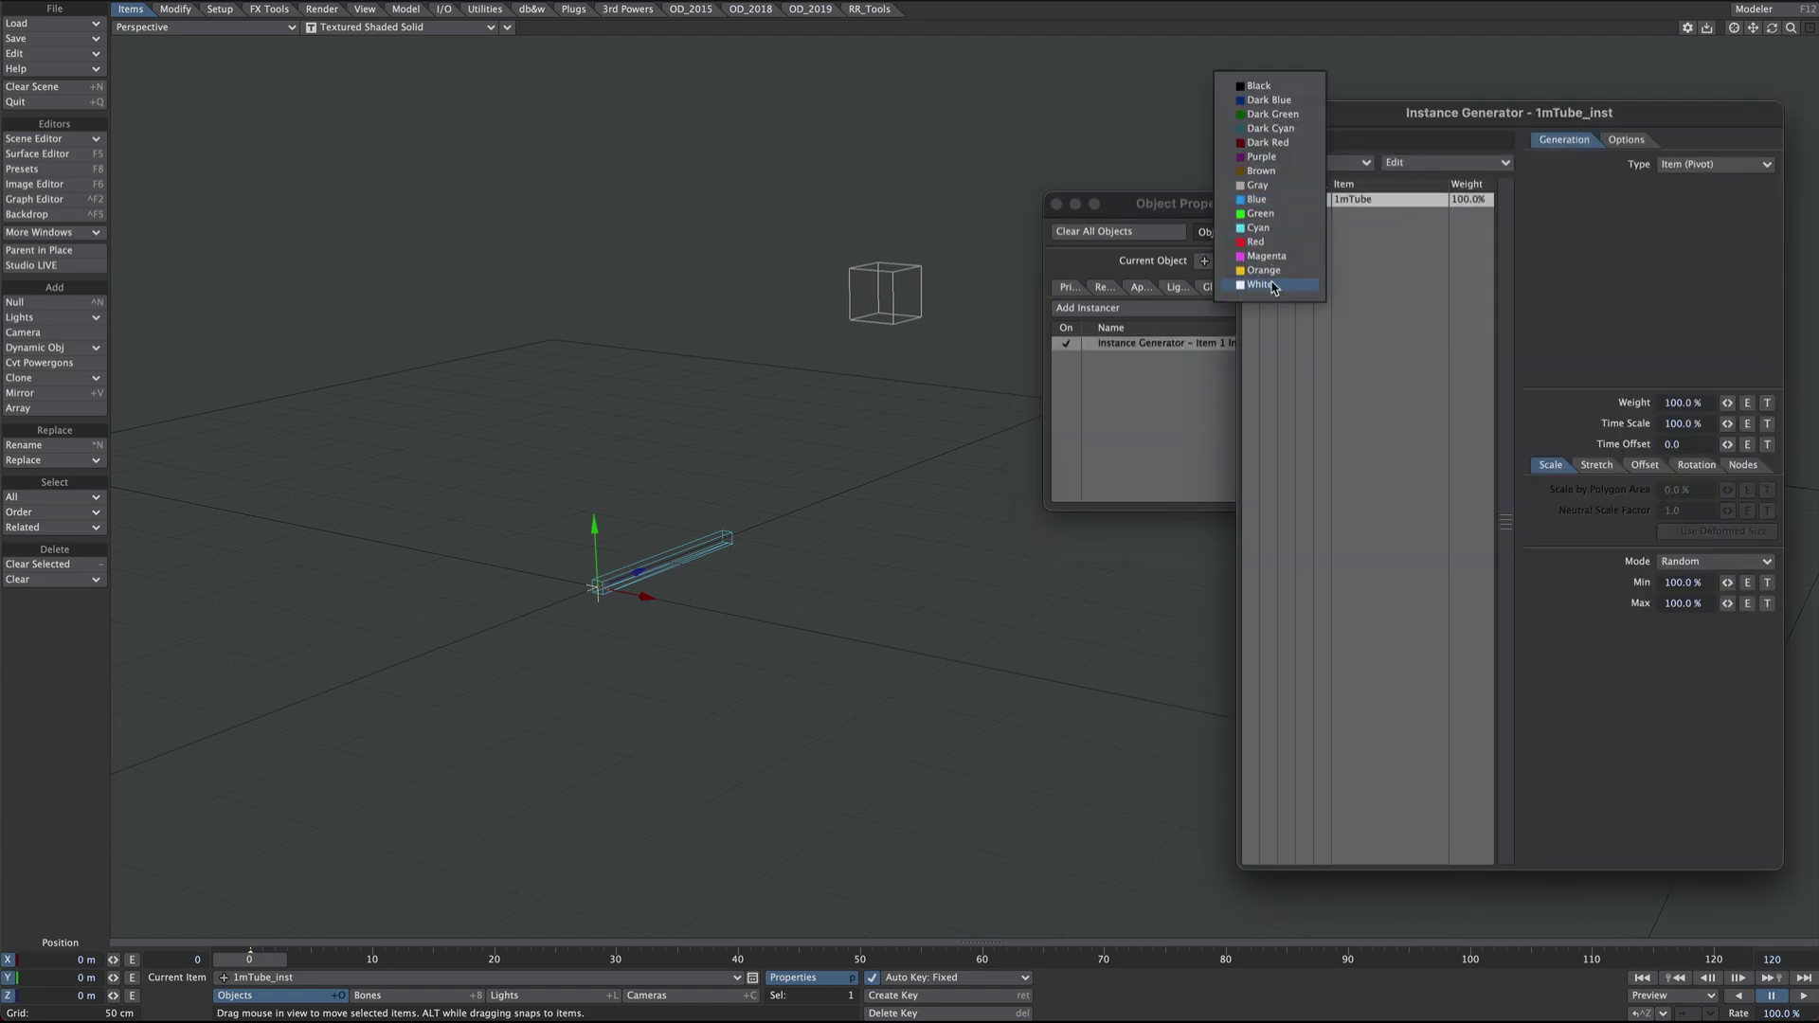
click(1262, 213)
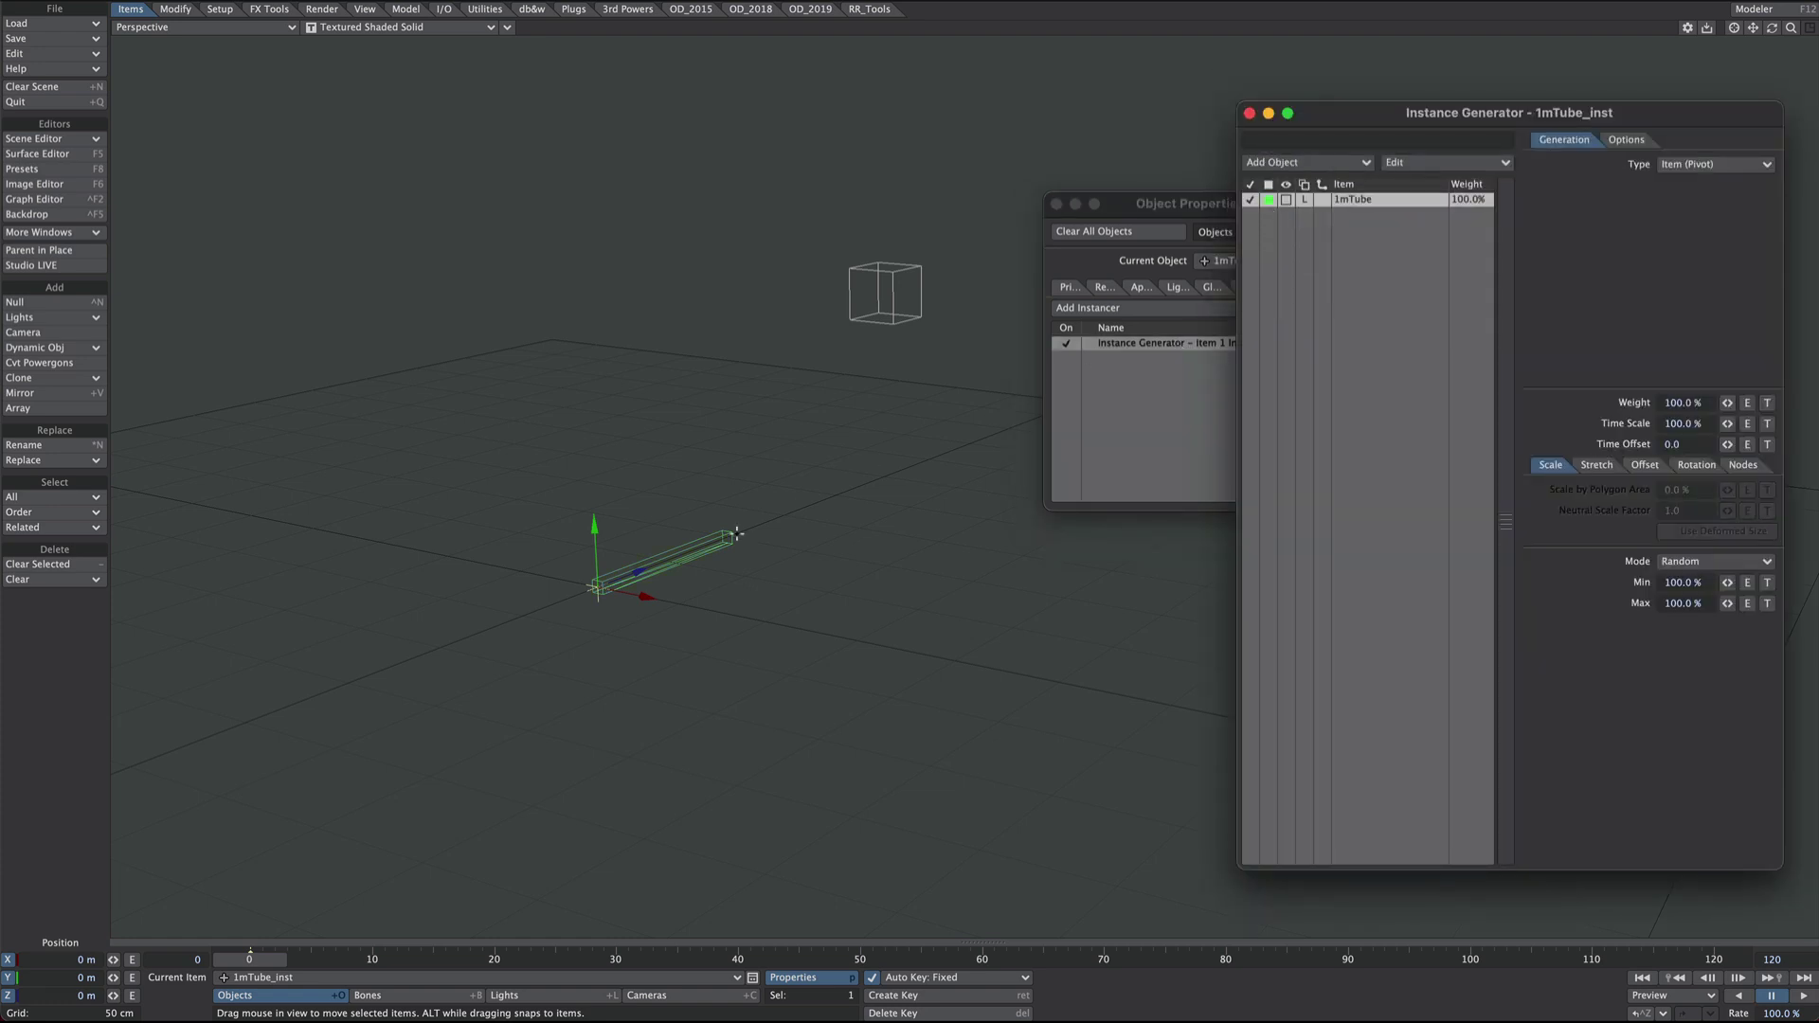
Change the 1mTube instance's viewport display from wireframe to solid shading.
click(1286, 200)
click(1290, 251)
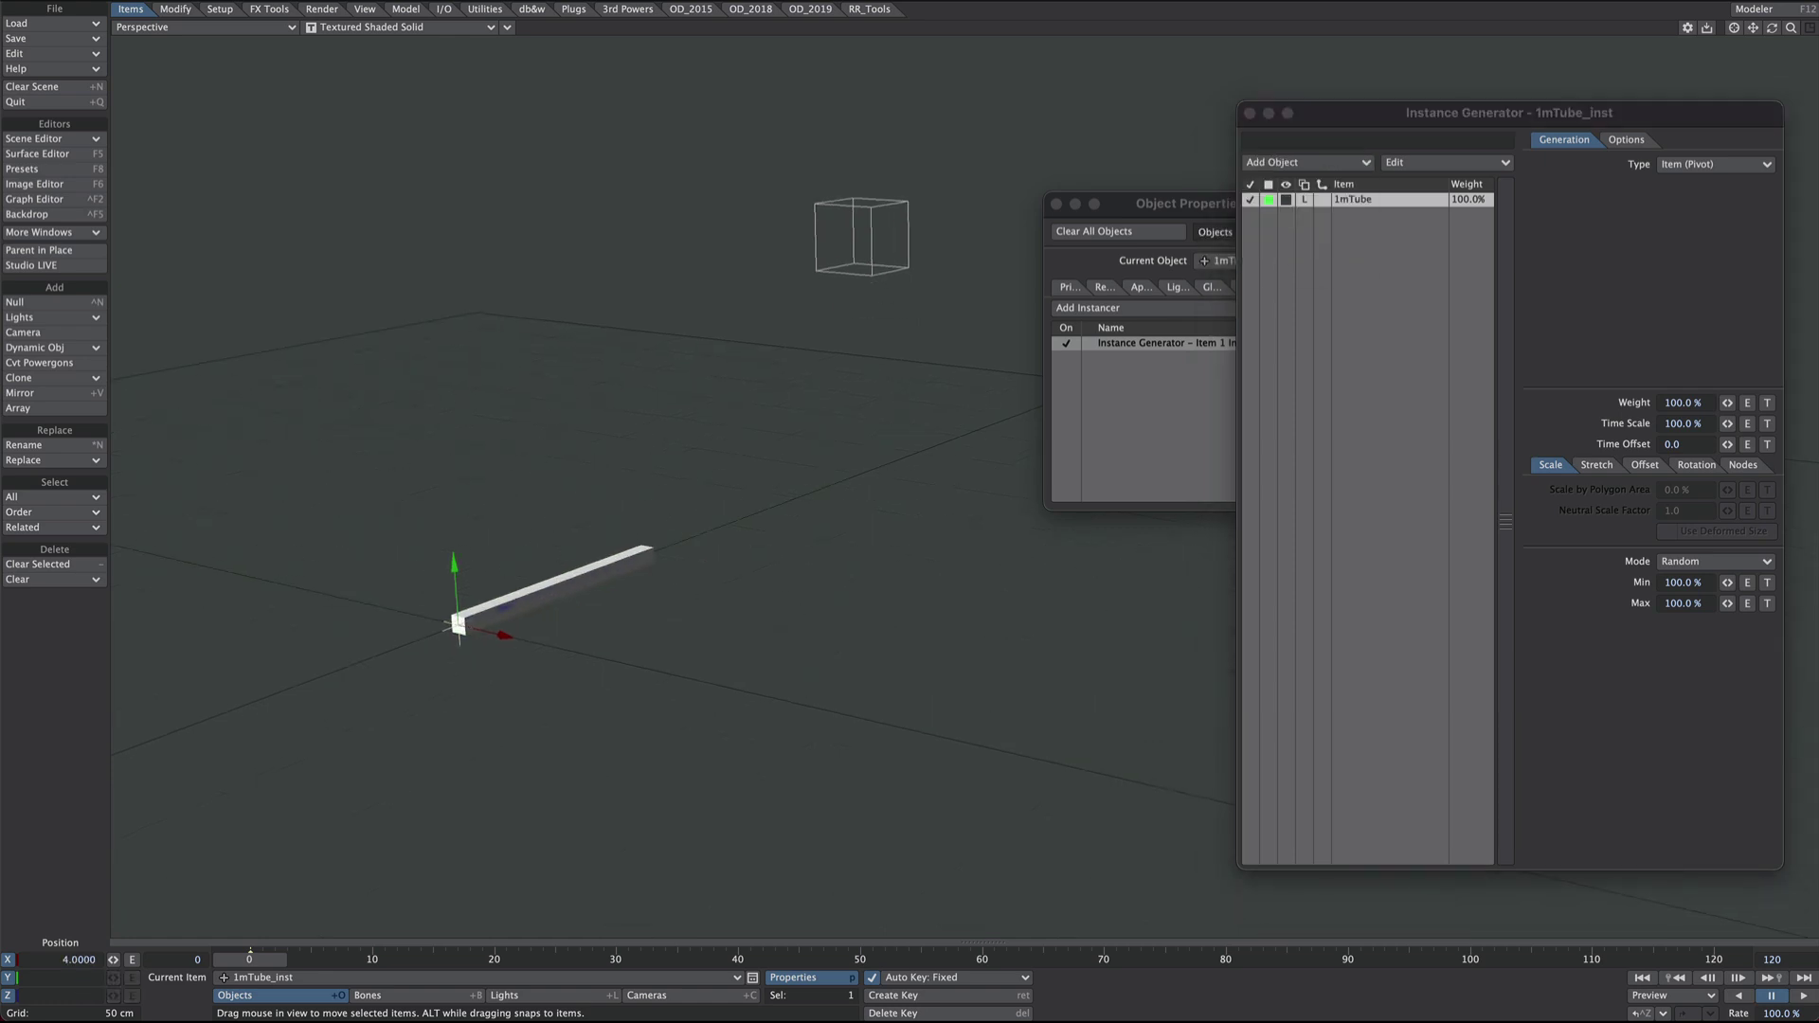
alt+drag(594, 640, 617, 663)
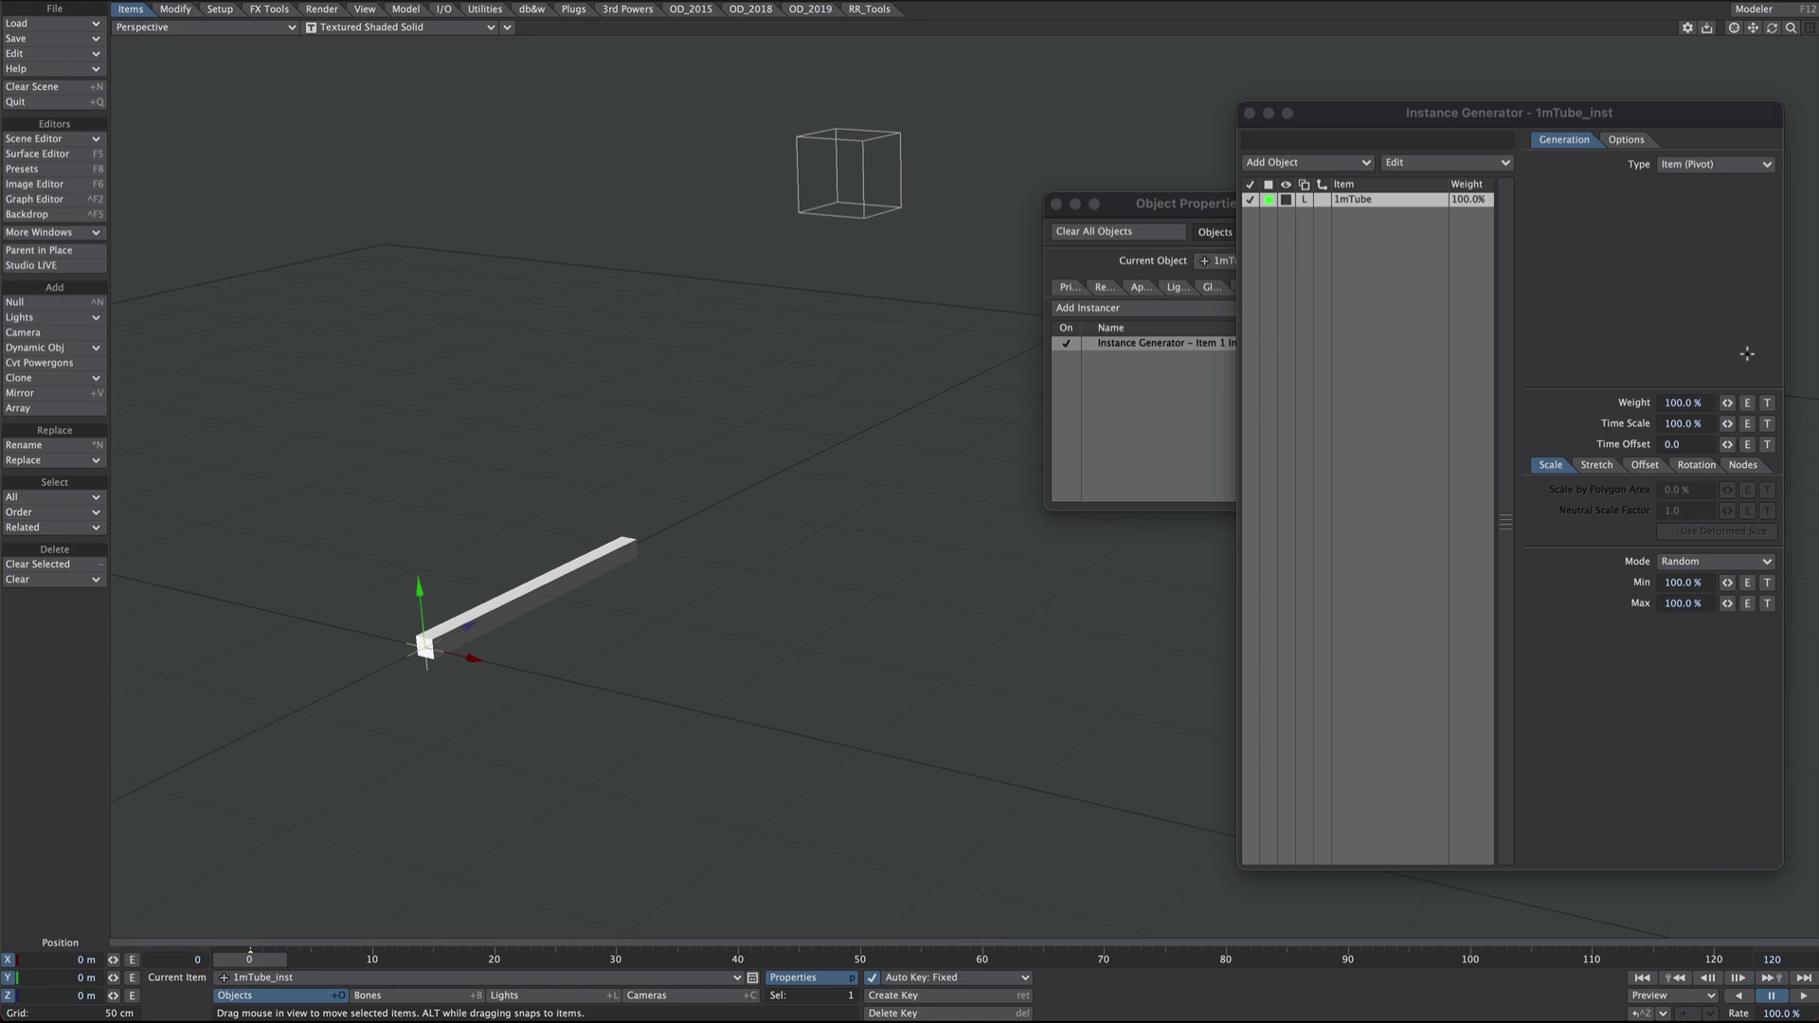
Set the instance's rotation mode to Target Item, with TARGET as the target item.
click(1696, 465)
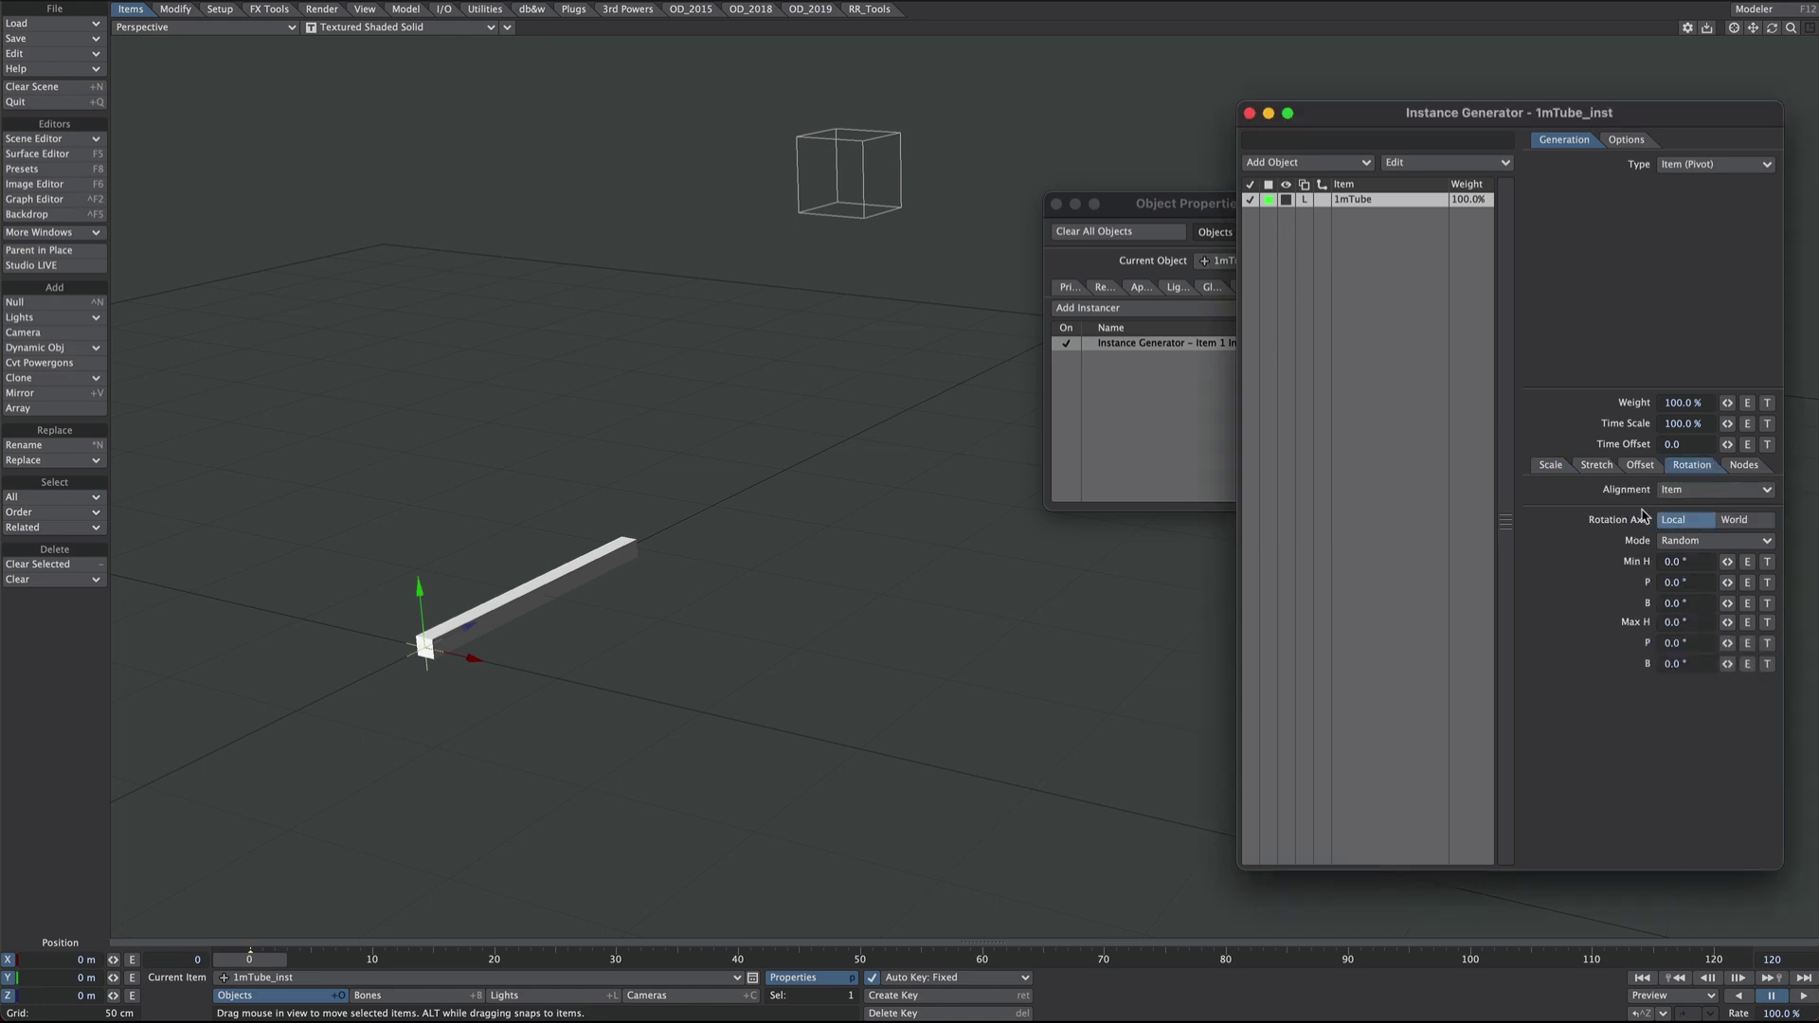
click(1682, 546)
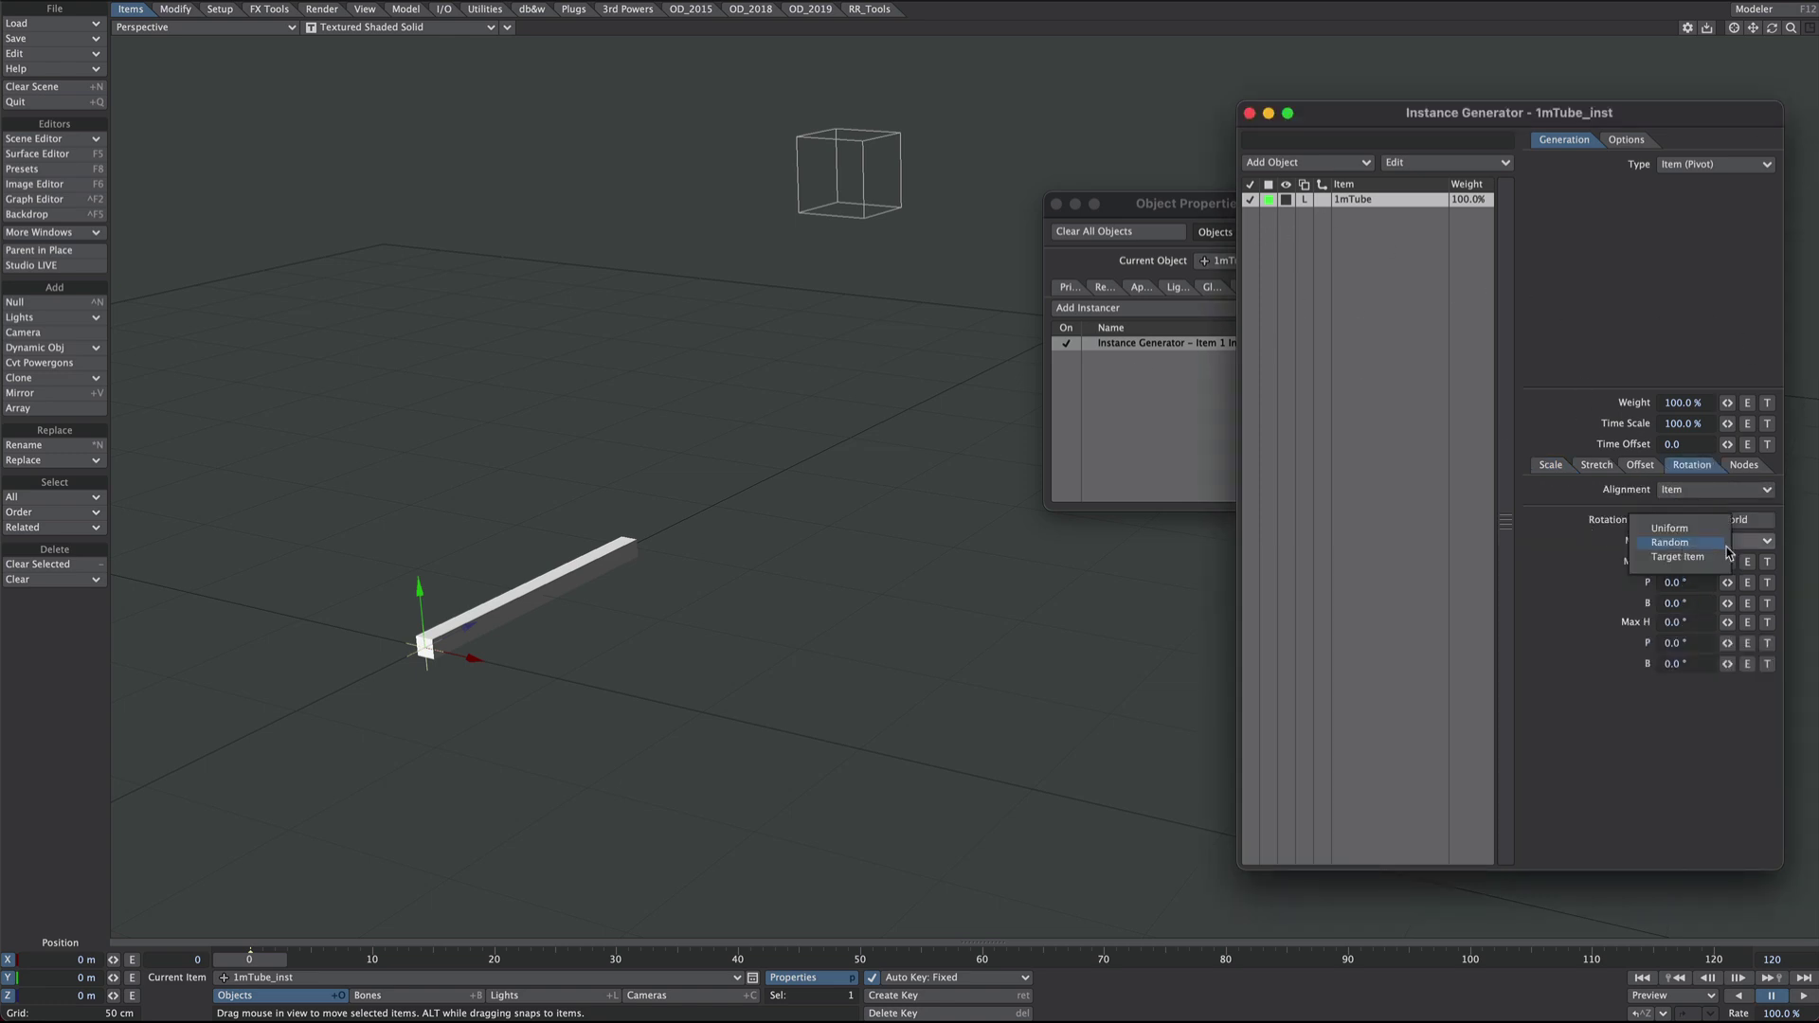
click(1700, 564)
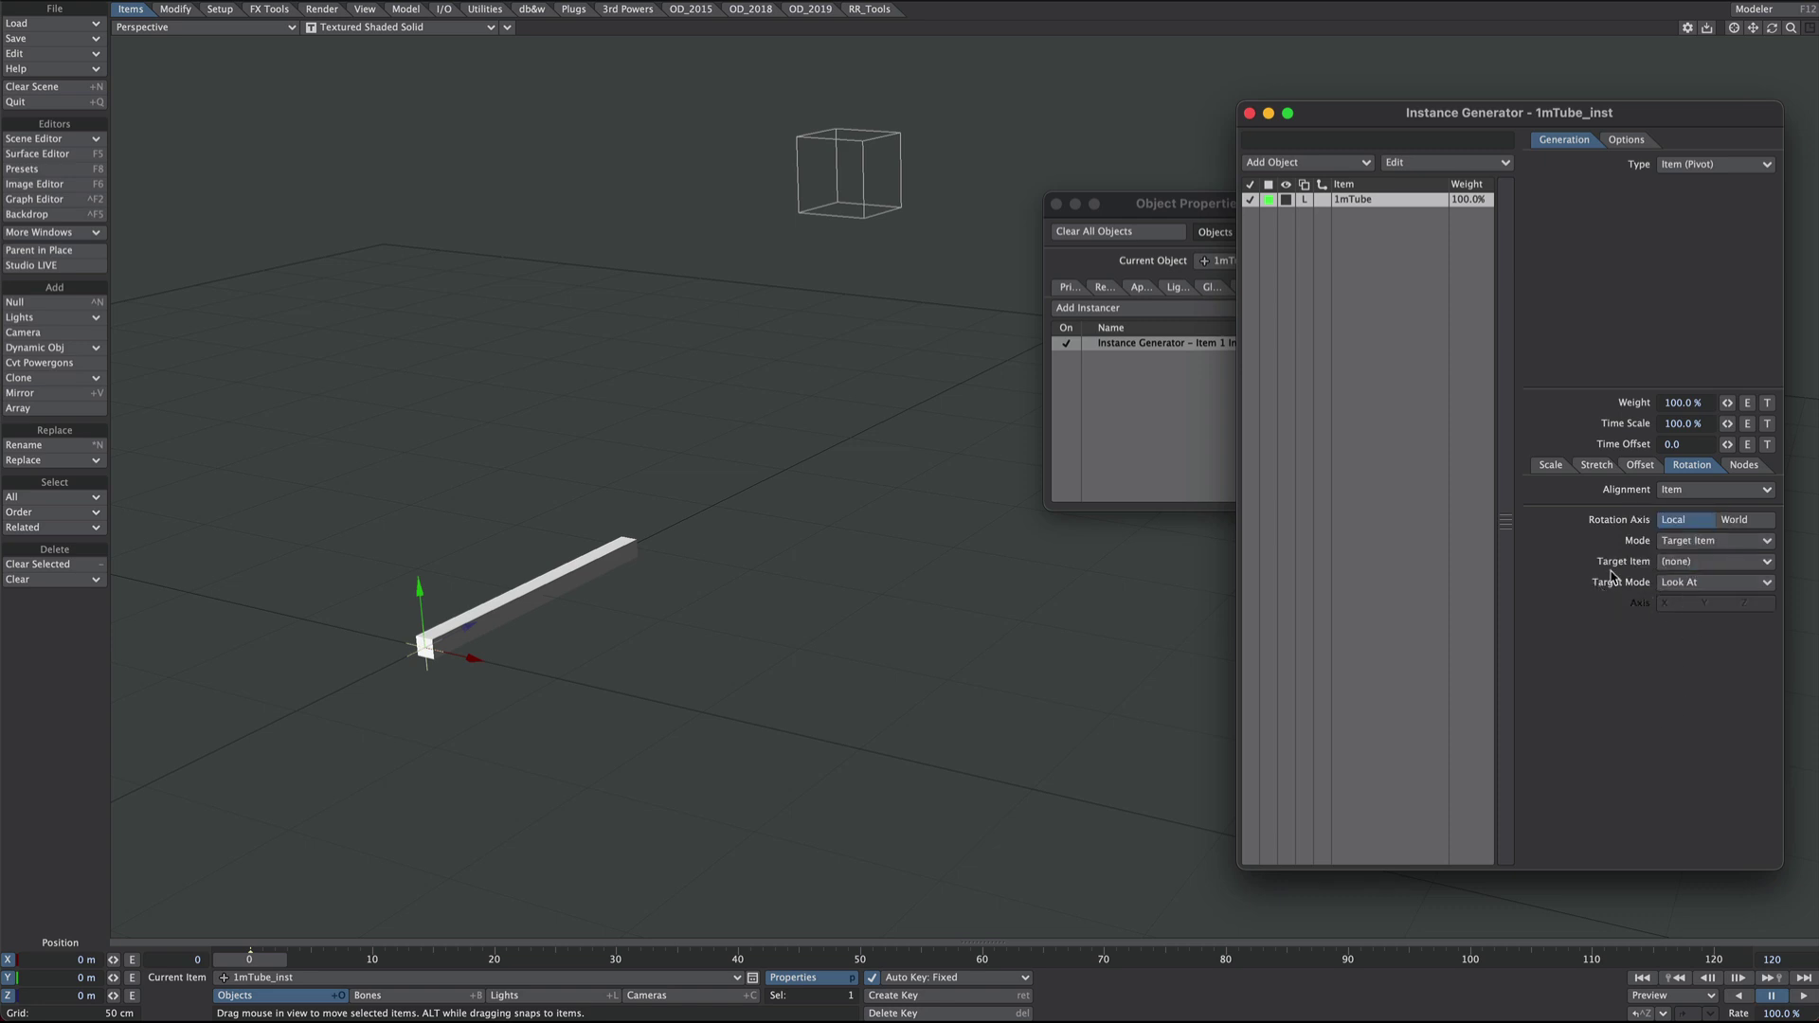
click(1675, 562)
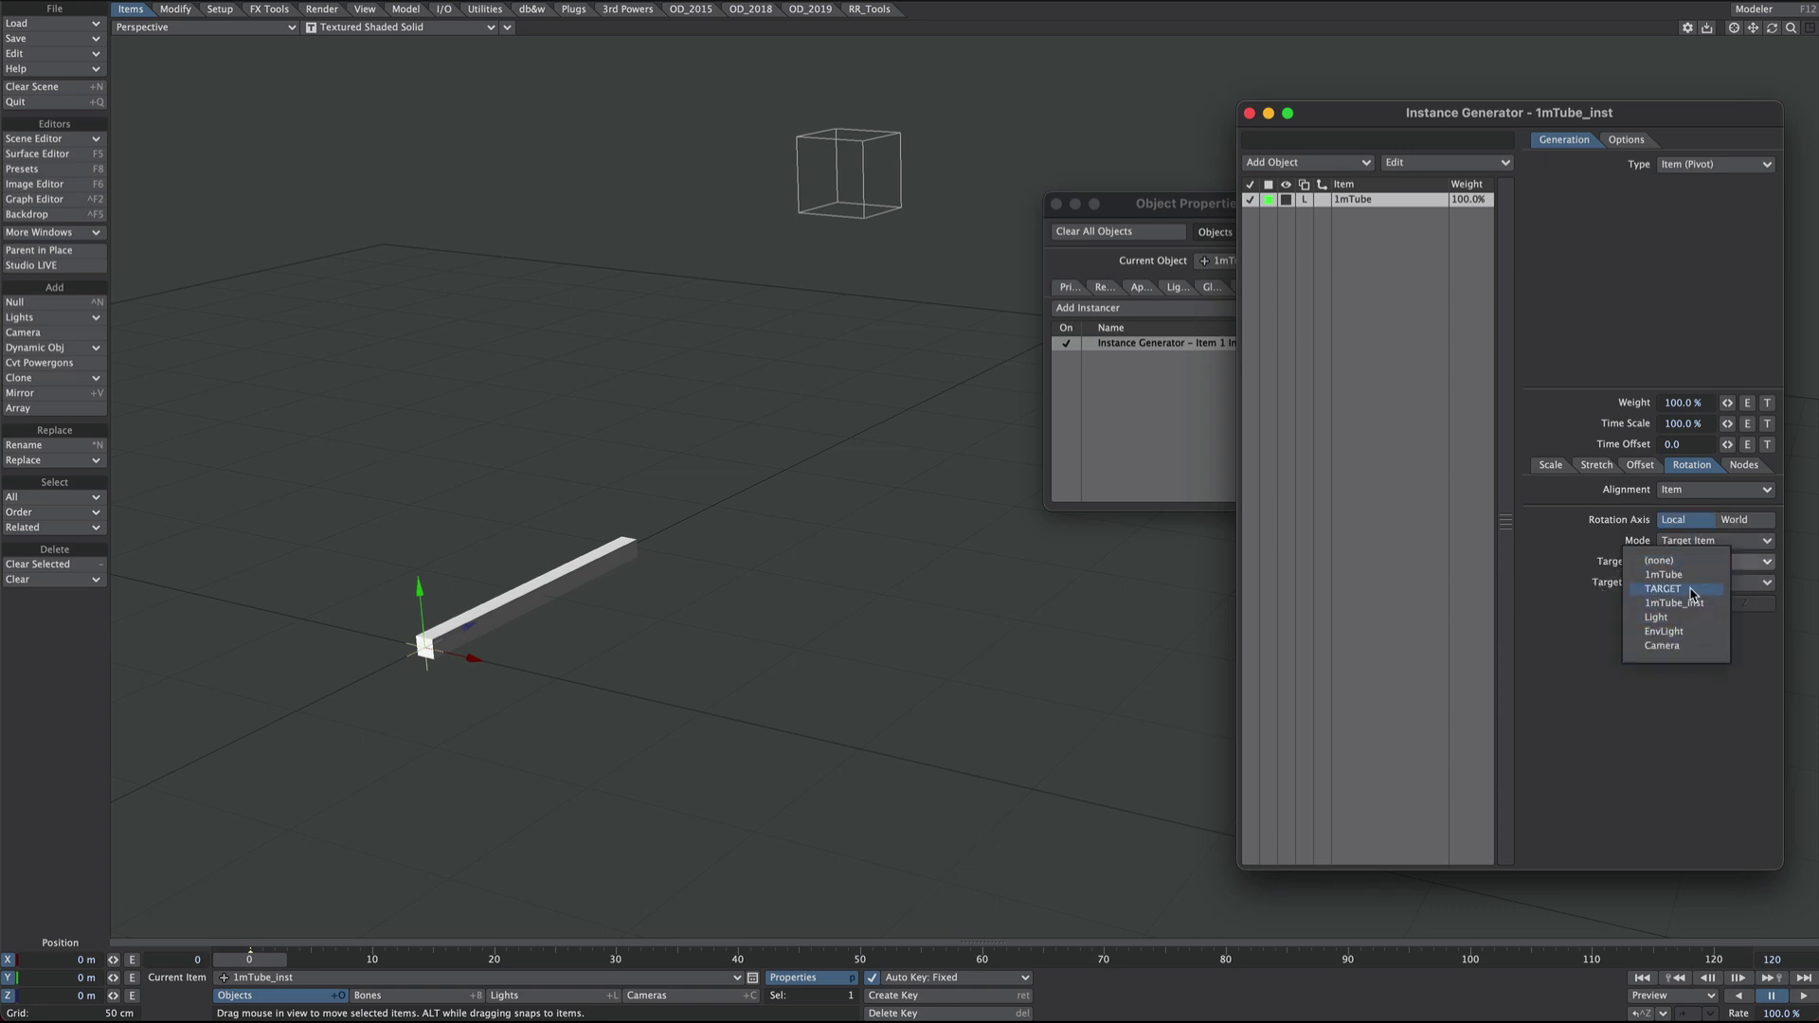
click(1693, 589)
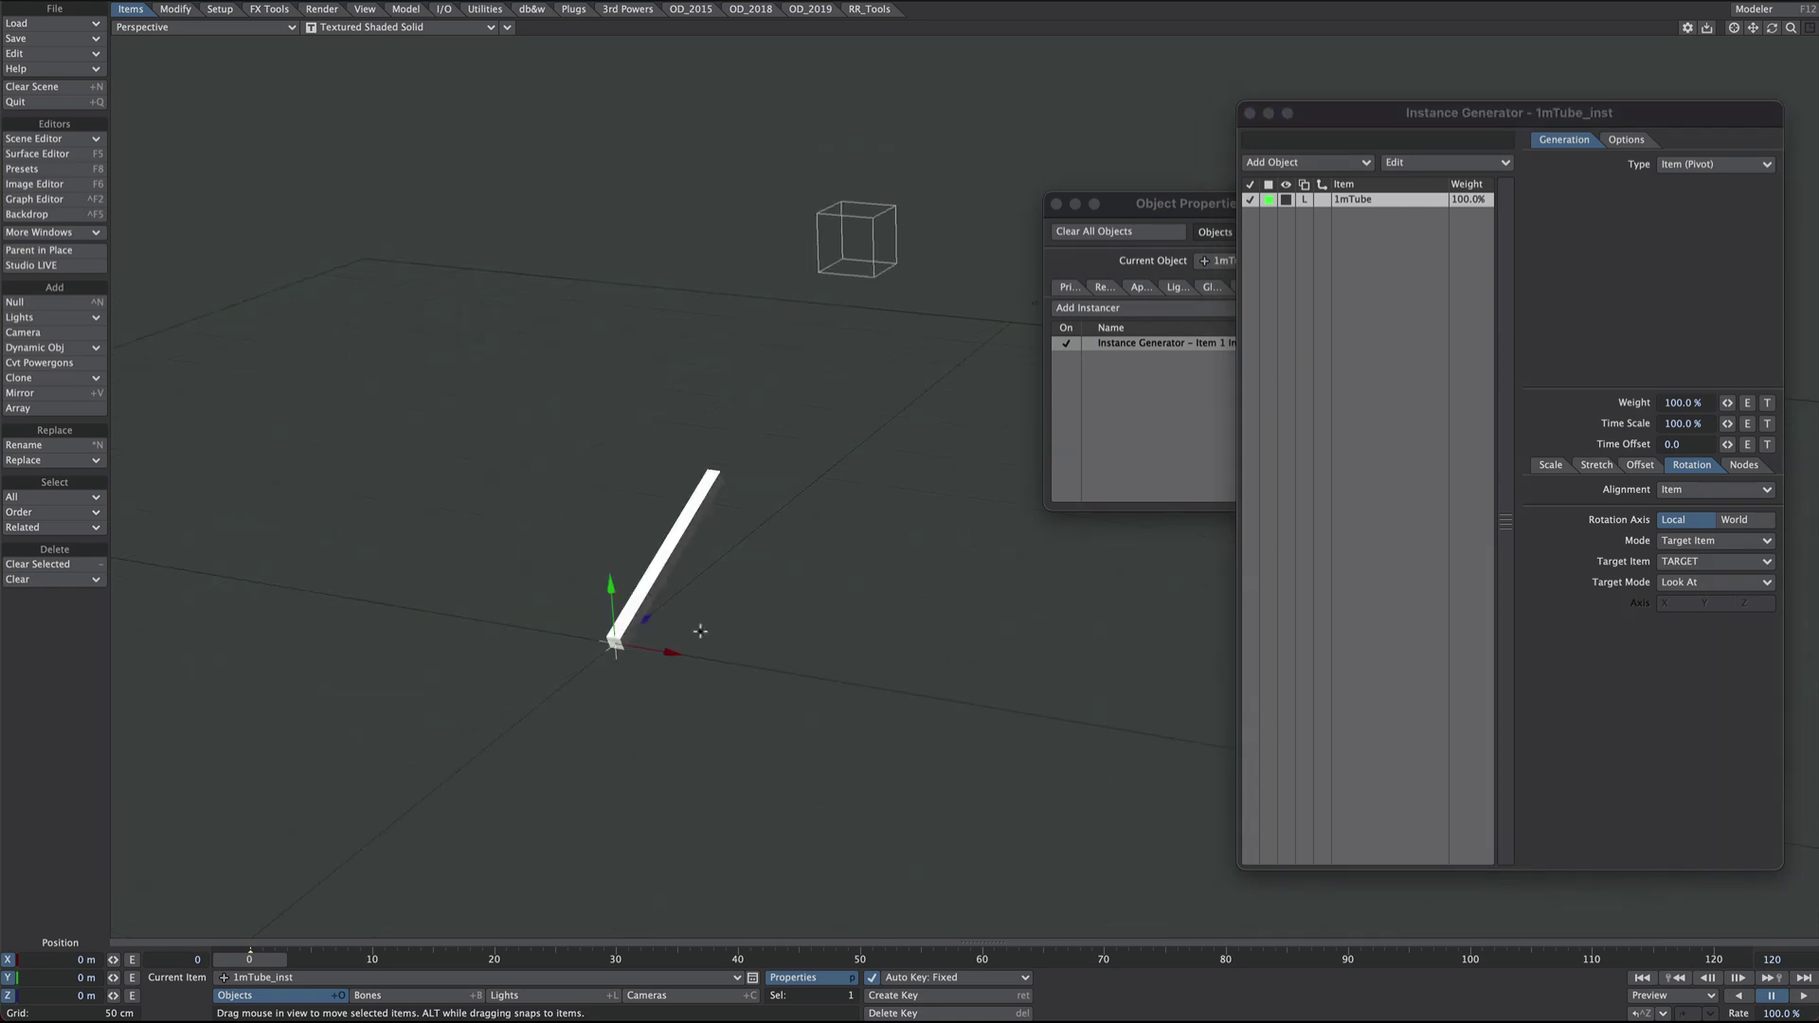
Select the TARGET null and move it to about X -32 cm, Y 1.10 m, Z 2.54 m.
right_drag(952, 109, 792, 258)
drag(920, 246, 862, 239)
alt+drag(877, 475, 913, 585)
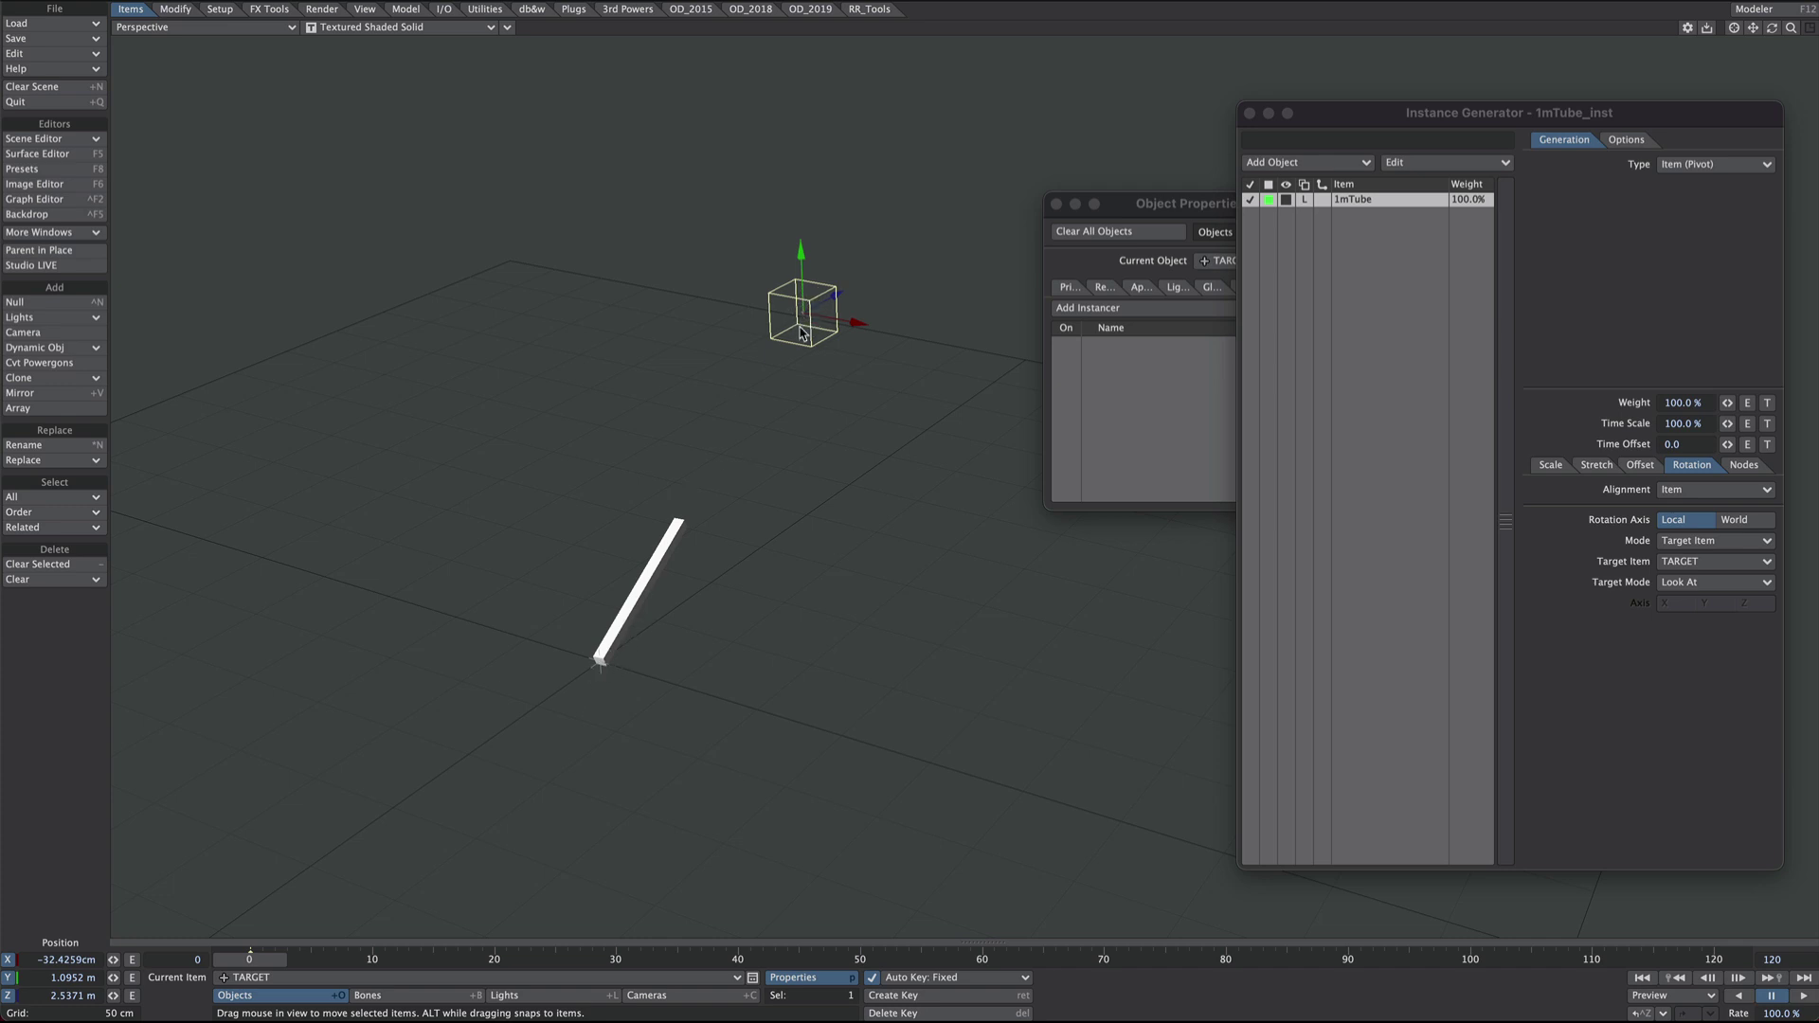
Set the stretch mode of the 1mTube instance to Uniform.
click(1596, 466)
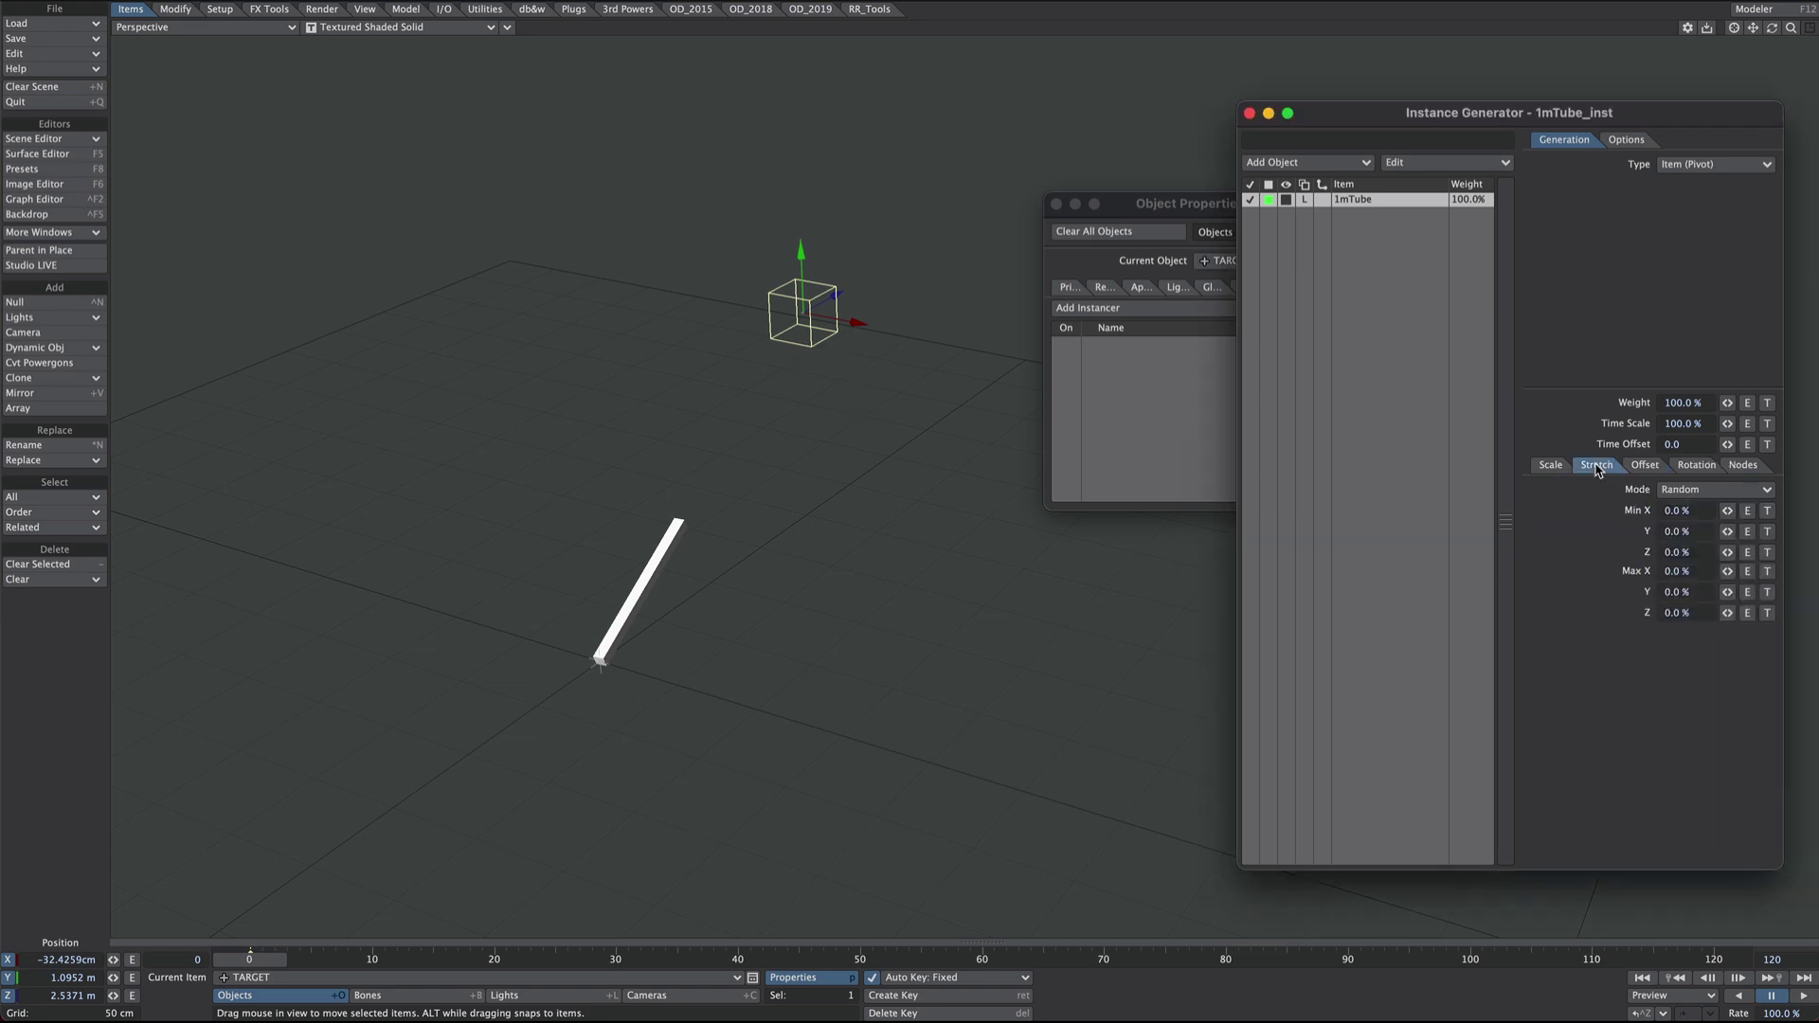
click(1672, 491)
click(1684, 472)
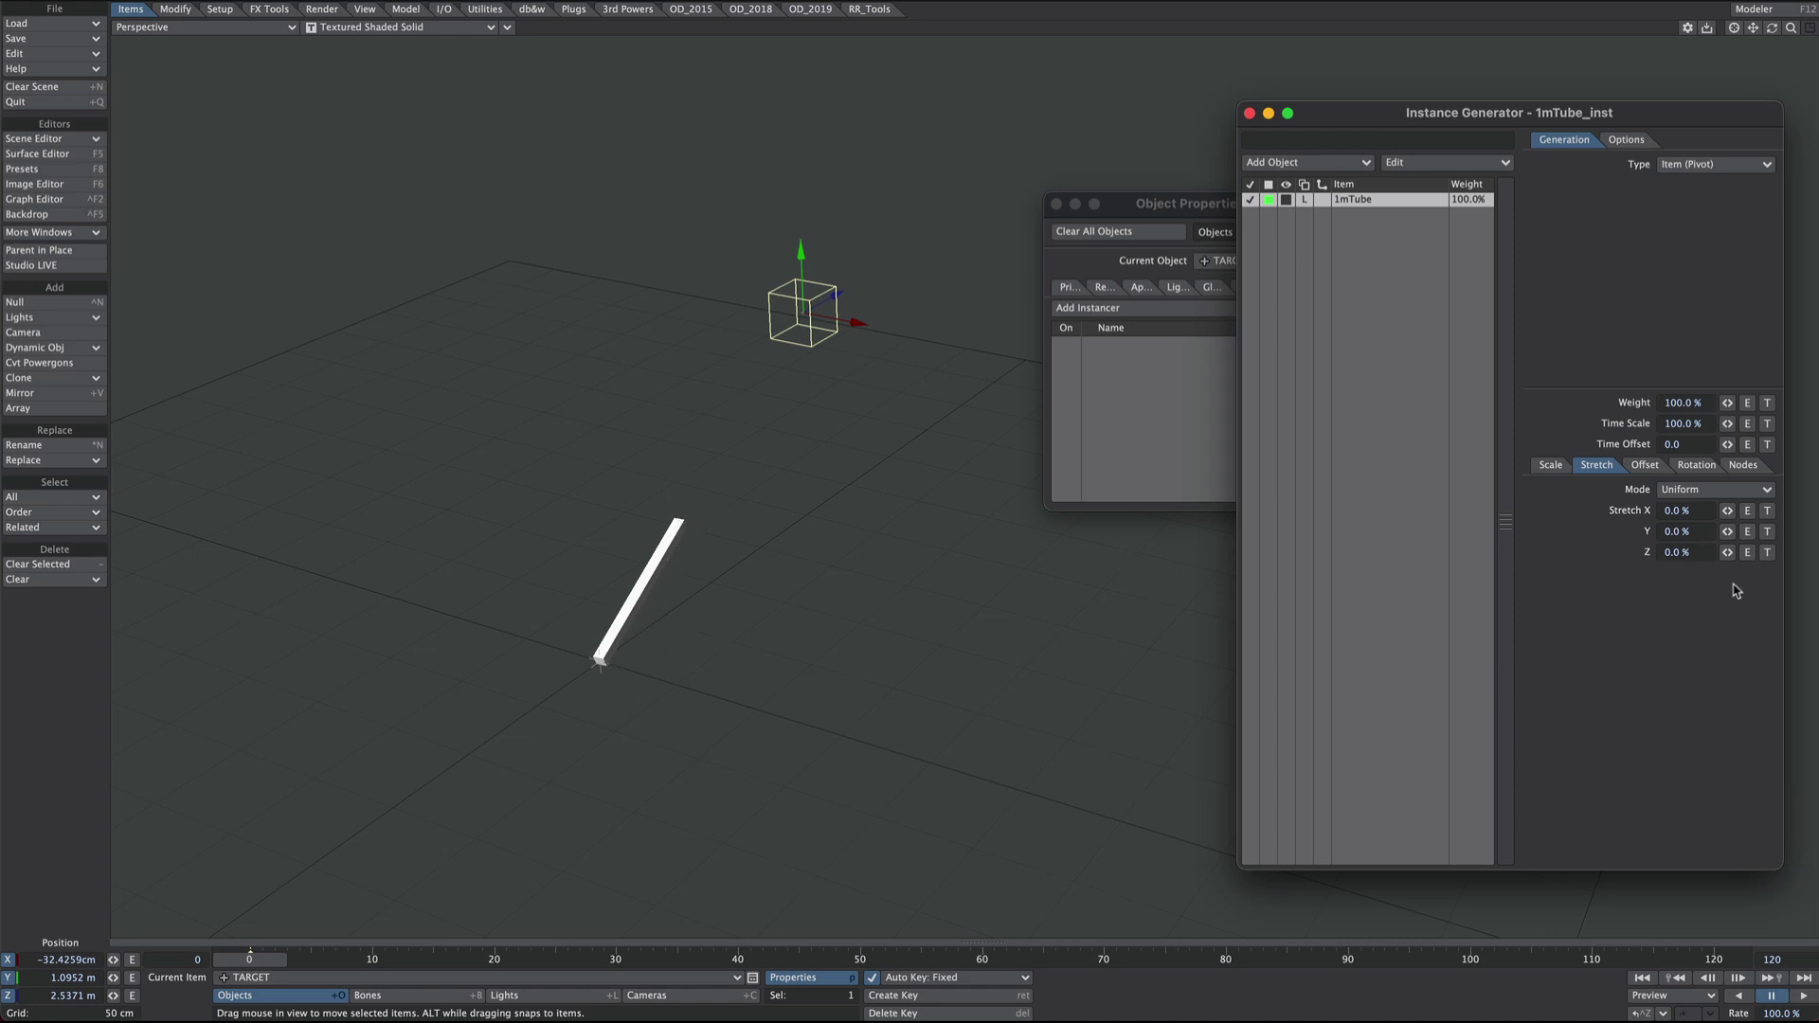
Try negative Z stretch values on the instance, including -100%, and reset the Z stretch to 0%.
drag(1730, 559, 1669, 559)
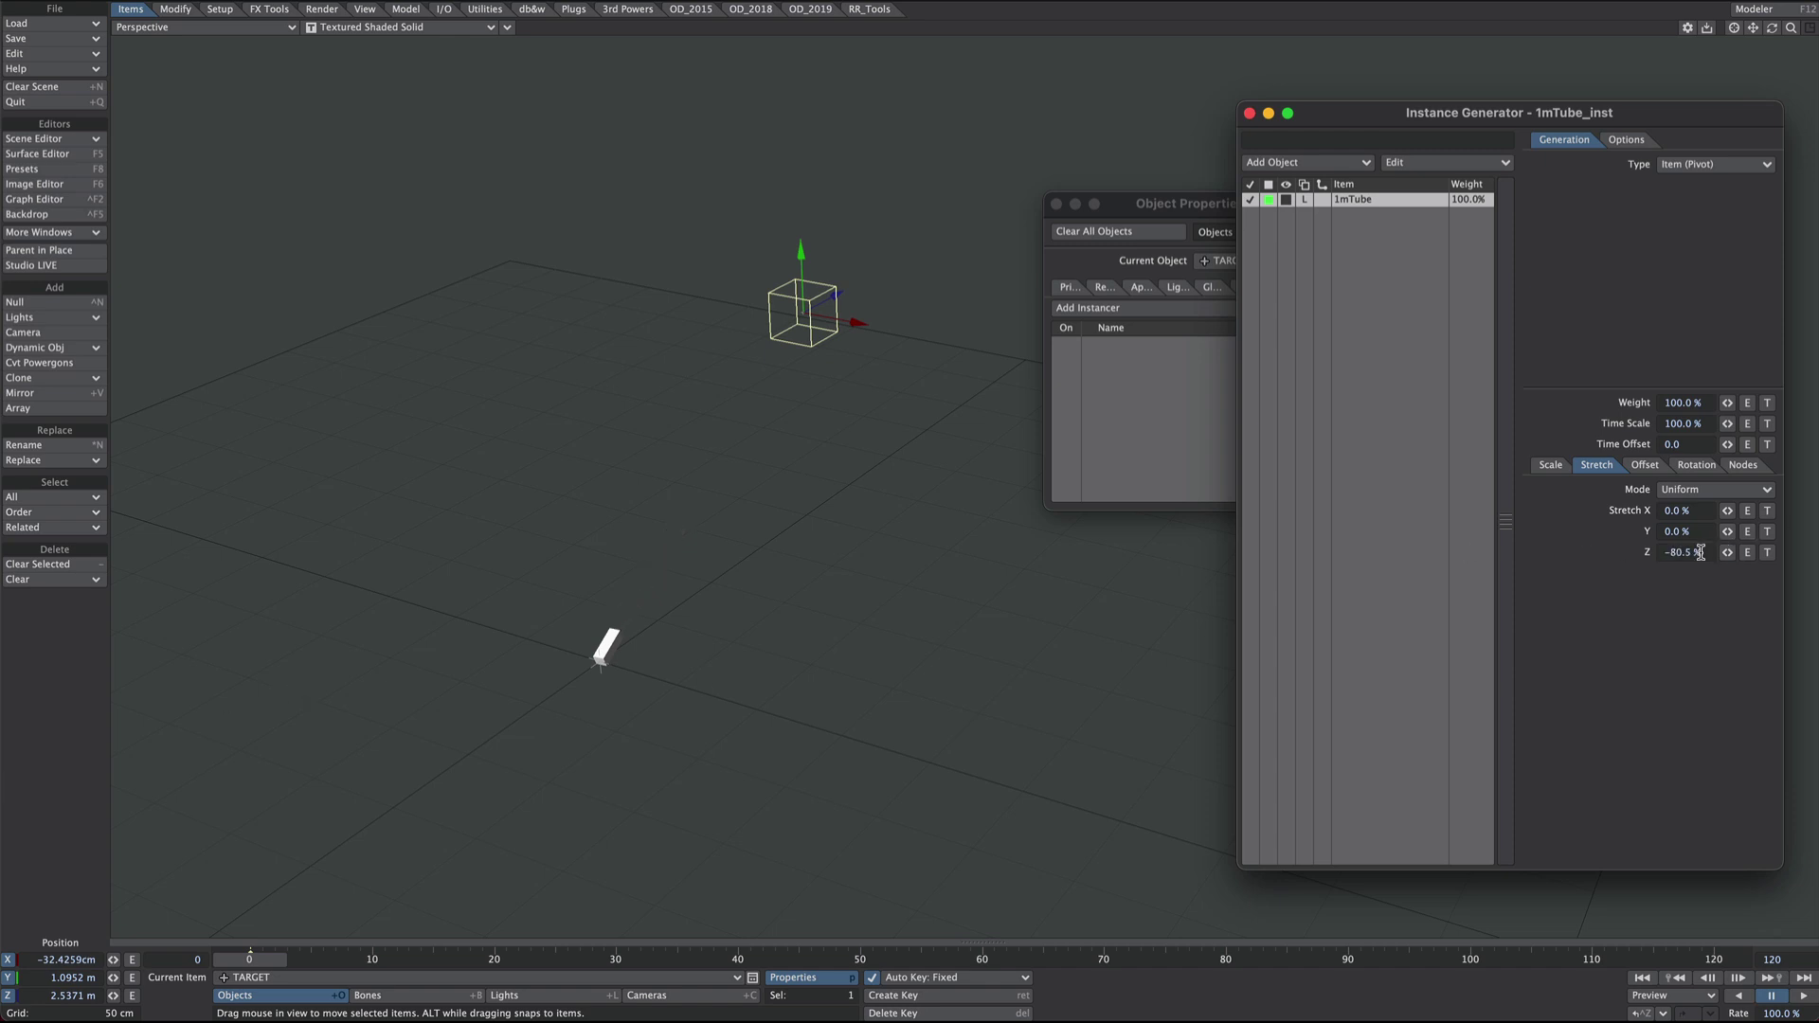
text(-100)
key(Return)
double_click(1687, 551)
text(0)
key(Return)
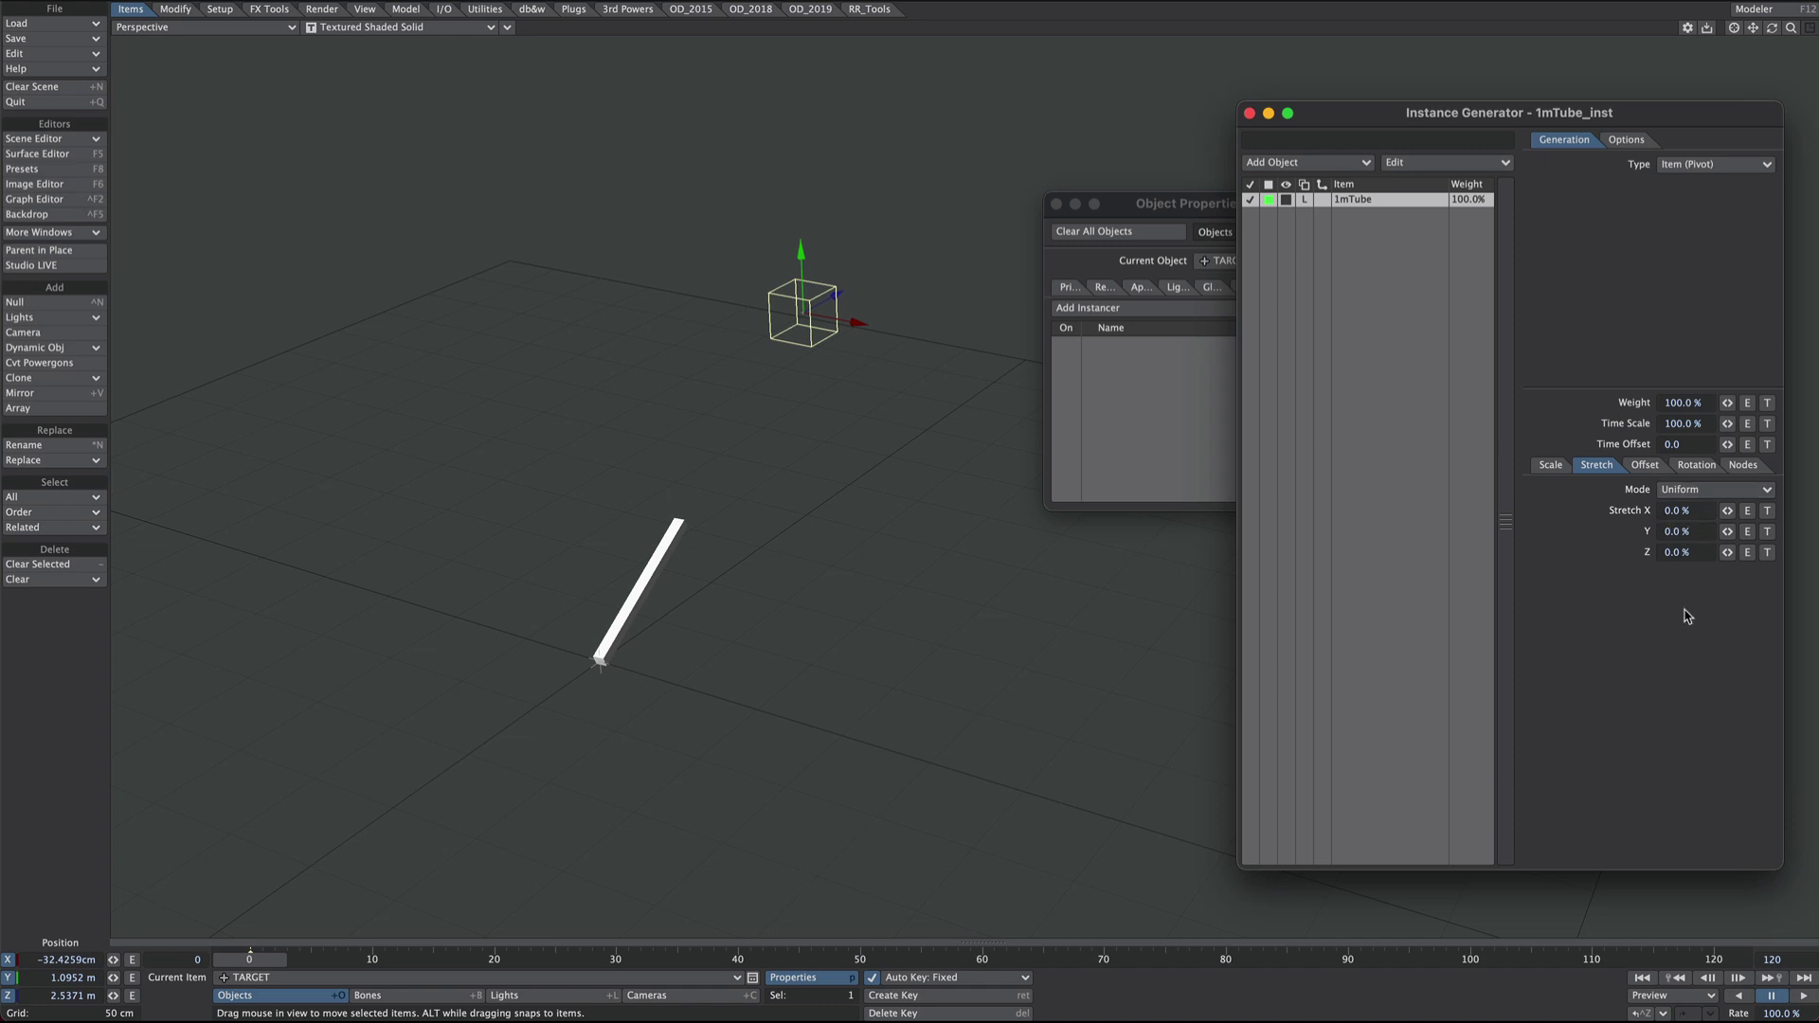
Enable nodes for the 1mTube instance and open its node editor.
click(1741, 466)
click(1577, 490)
click(1685, 490)
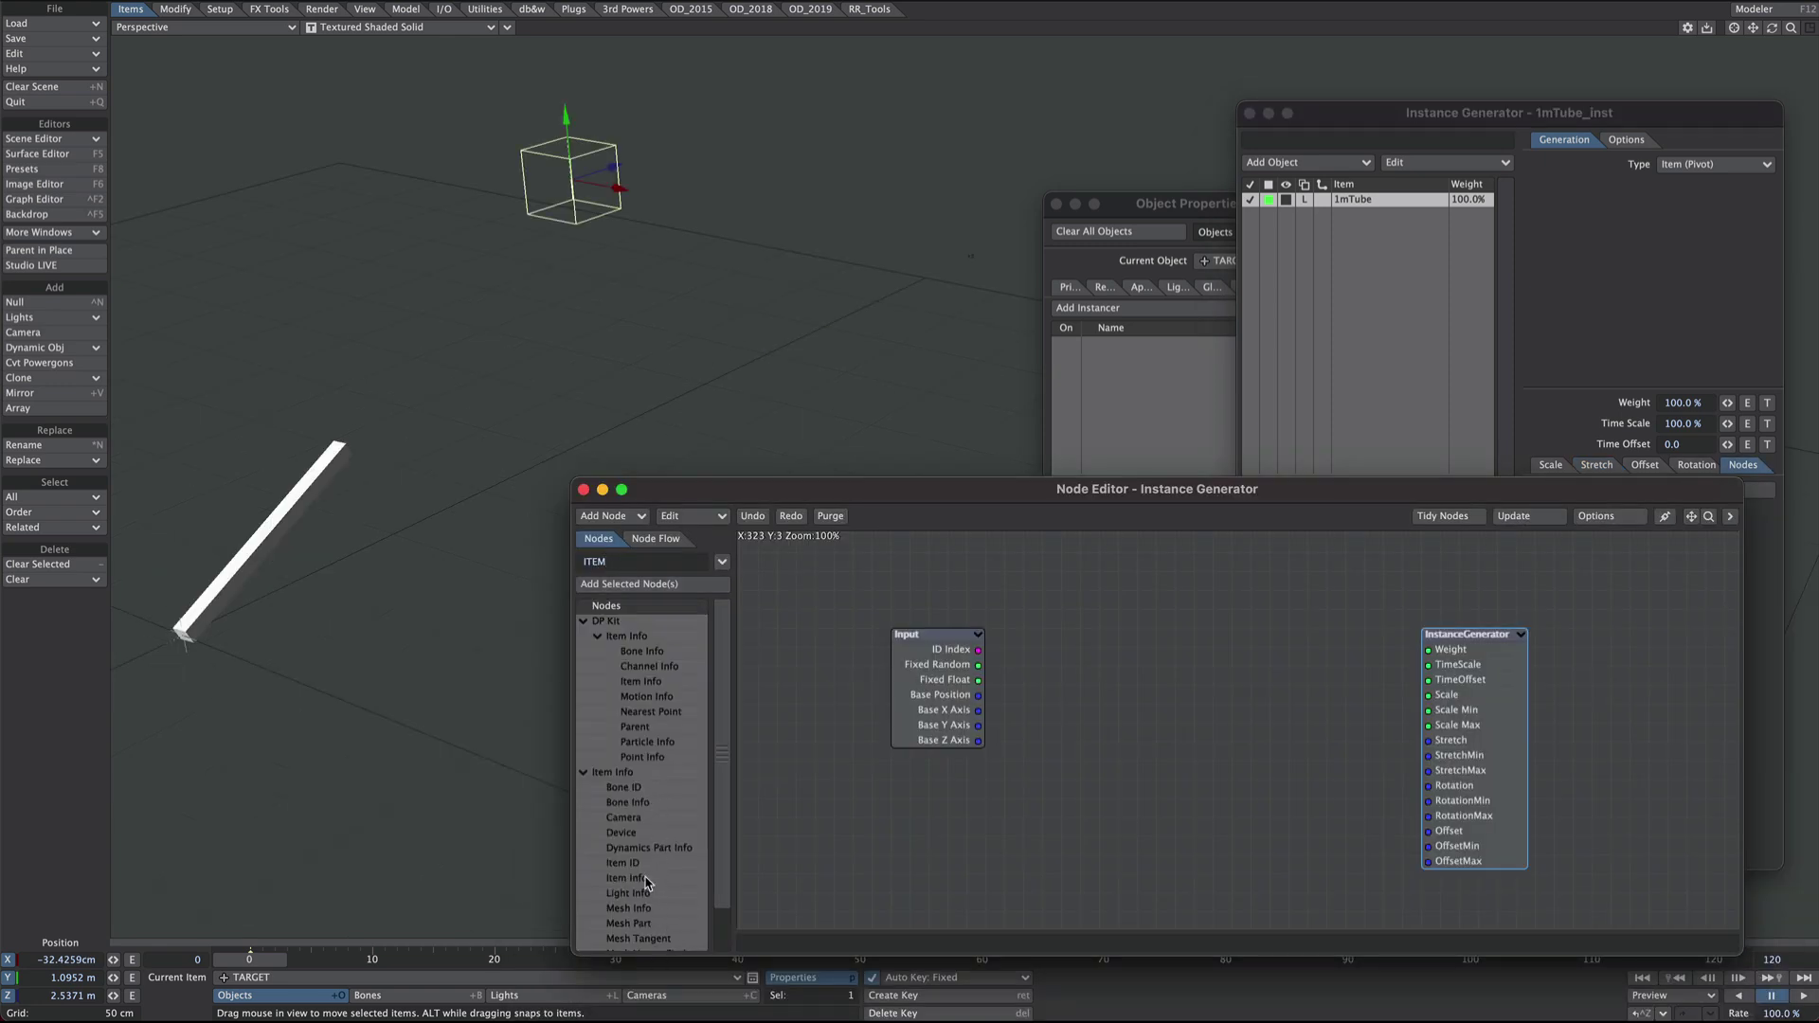
Add an Item Info node from the Item Info group and place it below the Input node.
double_click(646, 879)
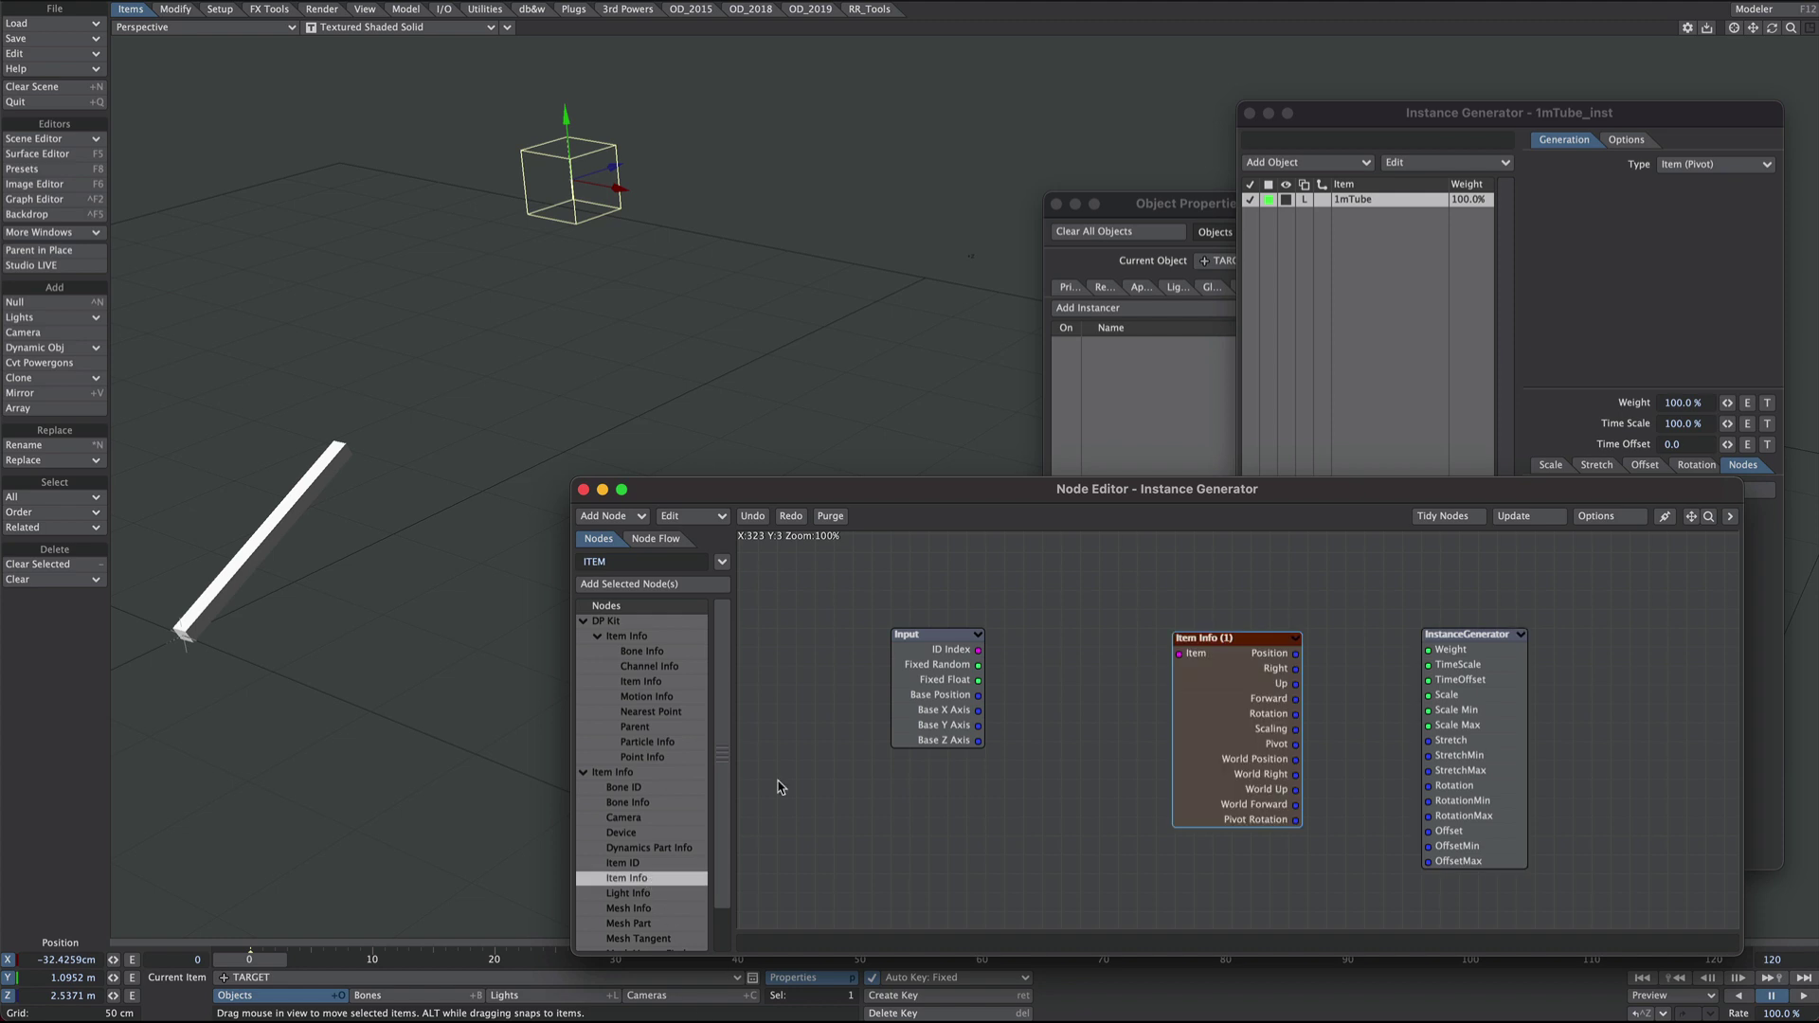
drag(1231, 705, 911, 833)
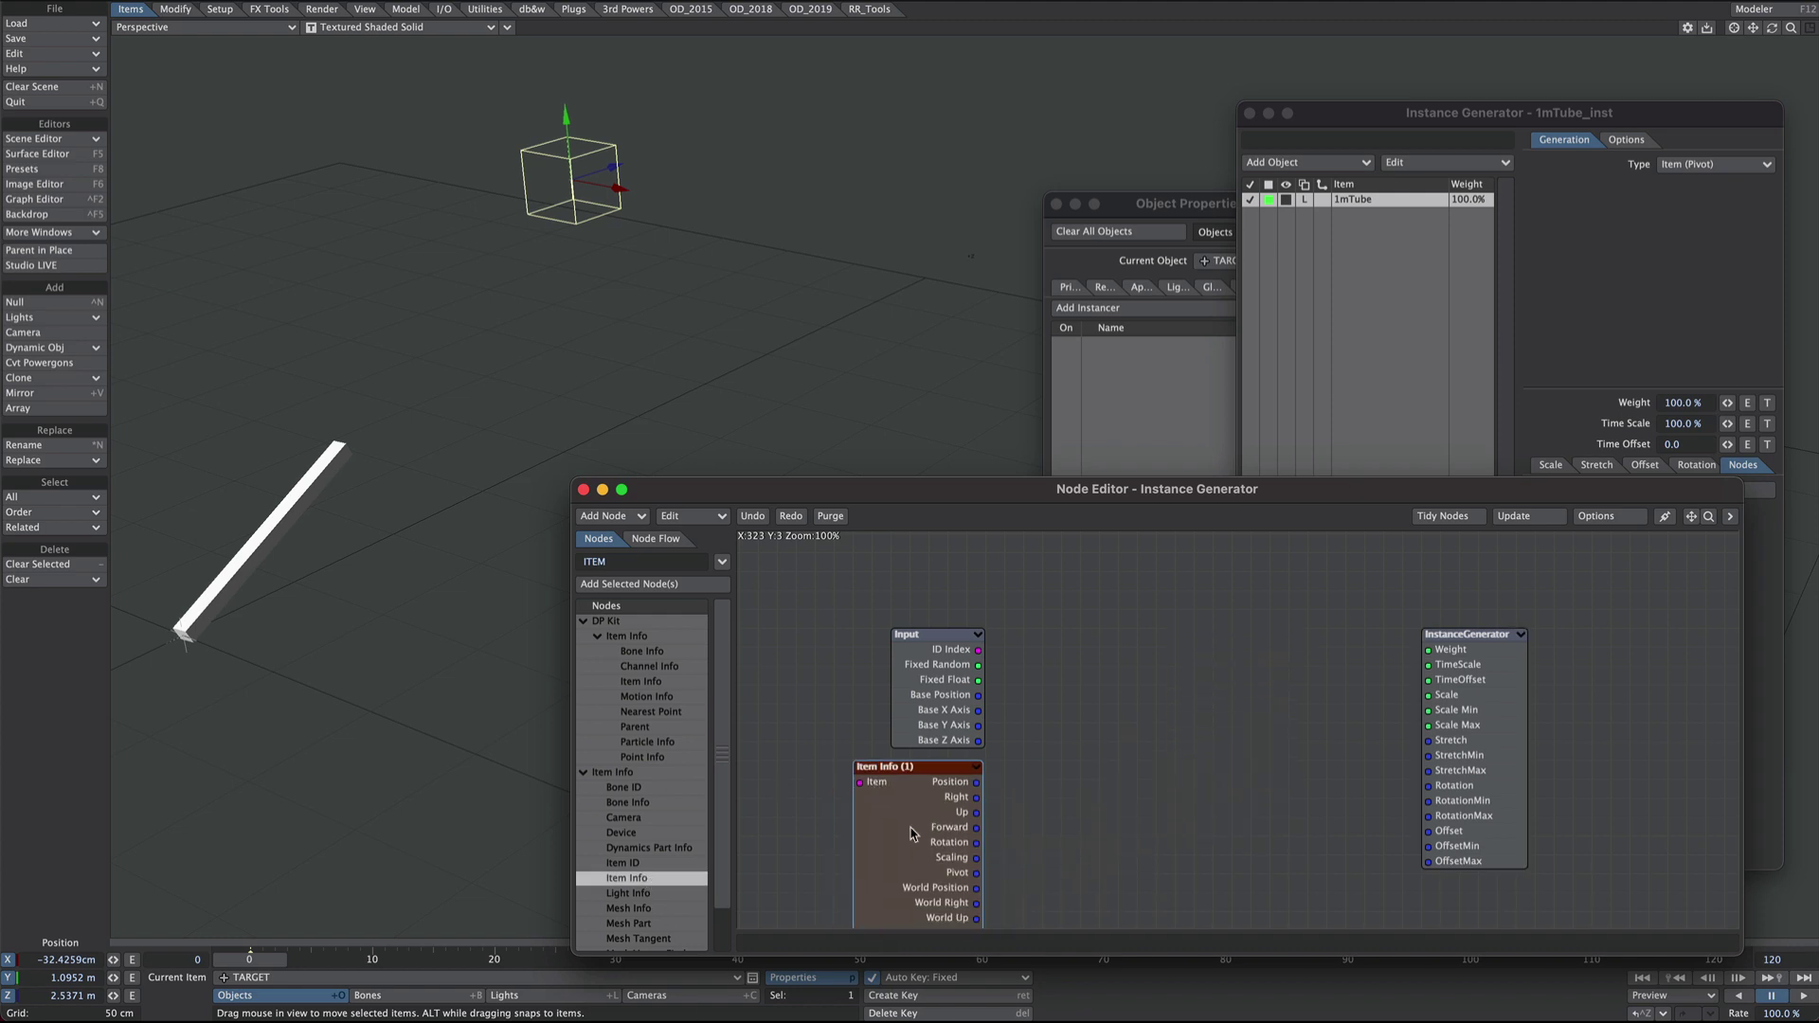
Set the Item Info node's item to TARGET.
double_click(911, 834)
click(1388, 795)
click(1384, 827)
click(1211, 759)
Add a vector Distance node and connect the Input node's Base Position to From and Item Info's Position to To.
drag(628, 560, 550, 599)
text(D)
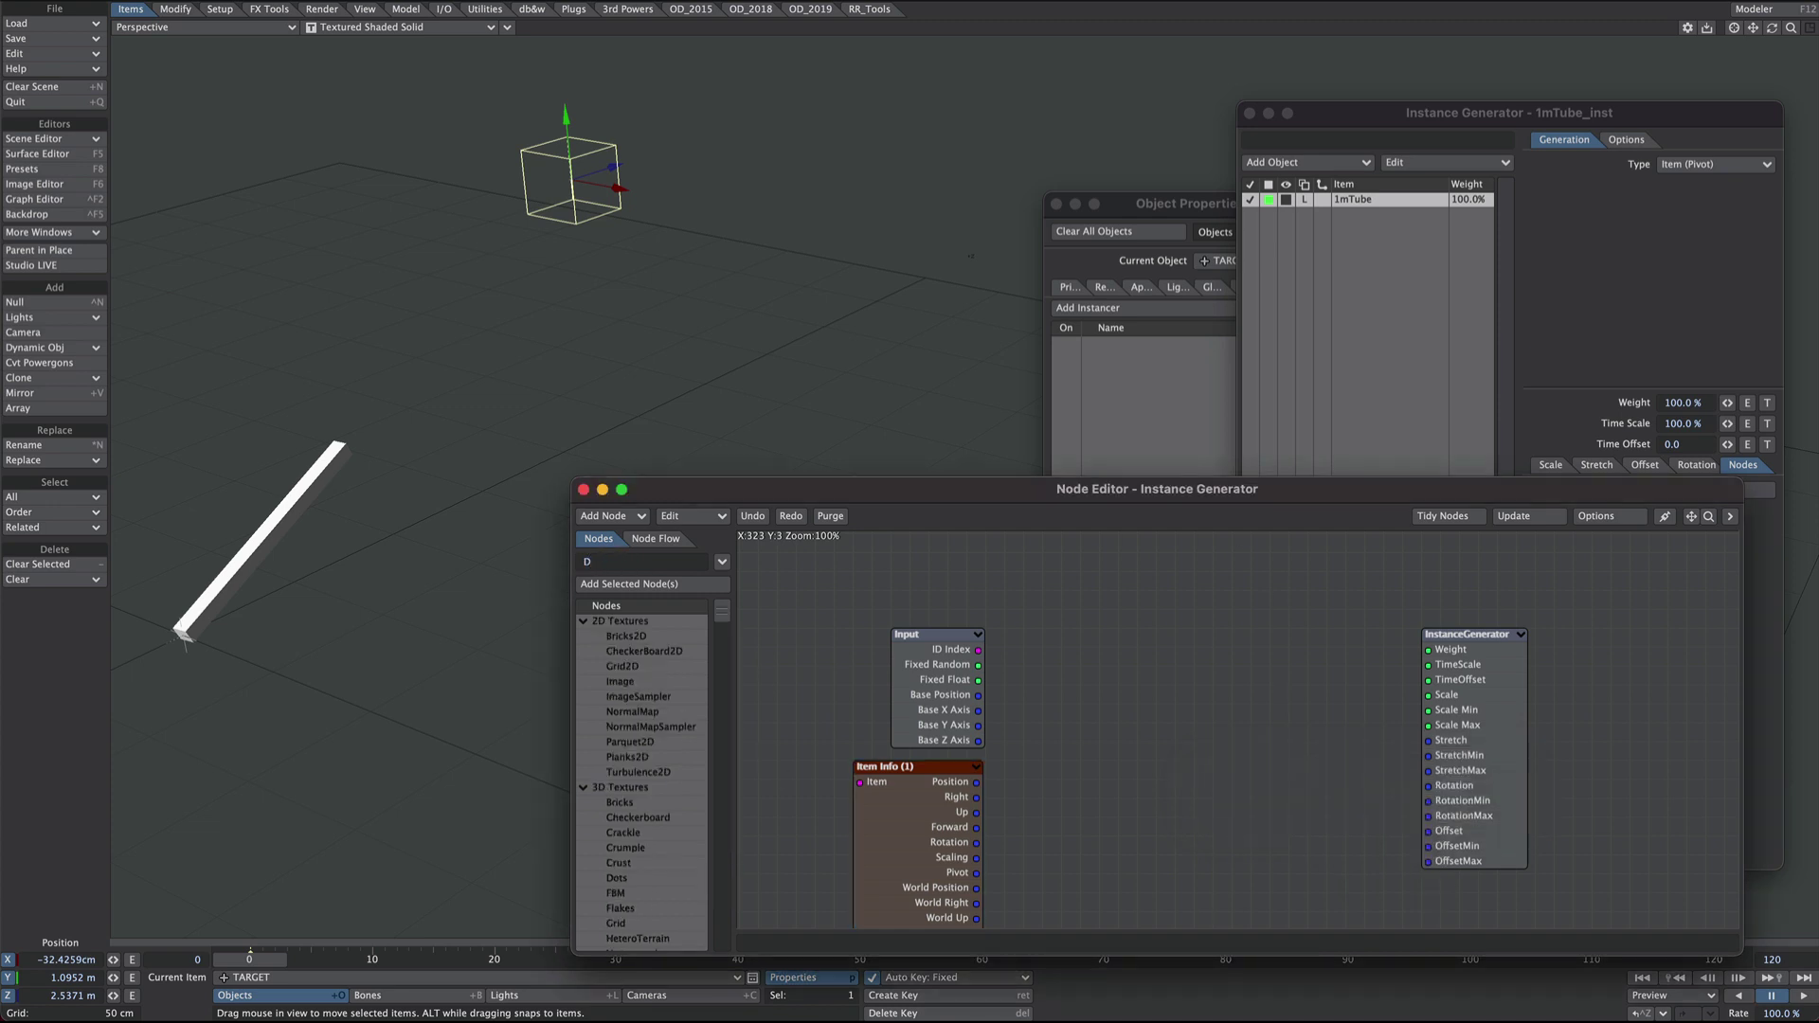
text(IST)
drag(639, 772, 1174, 746)
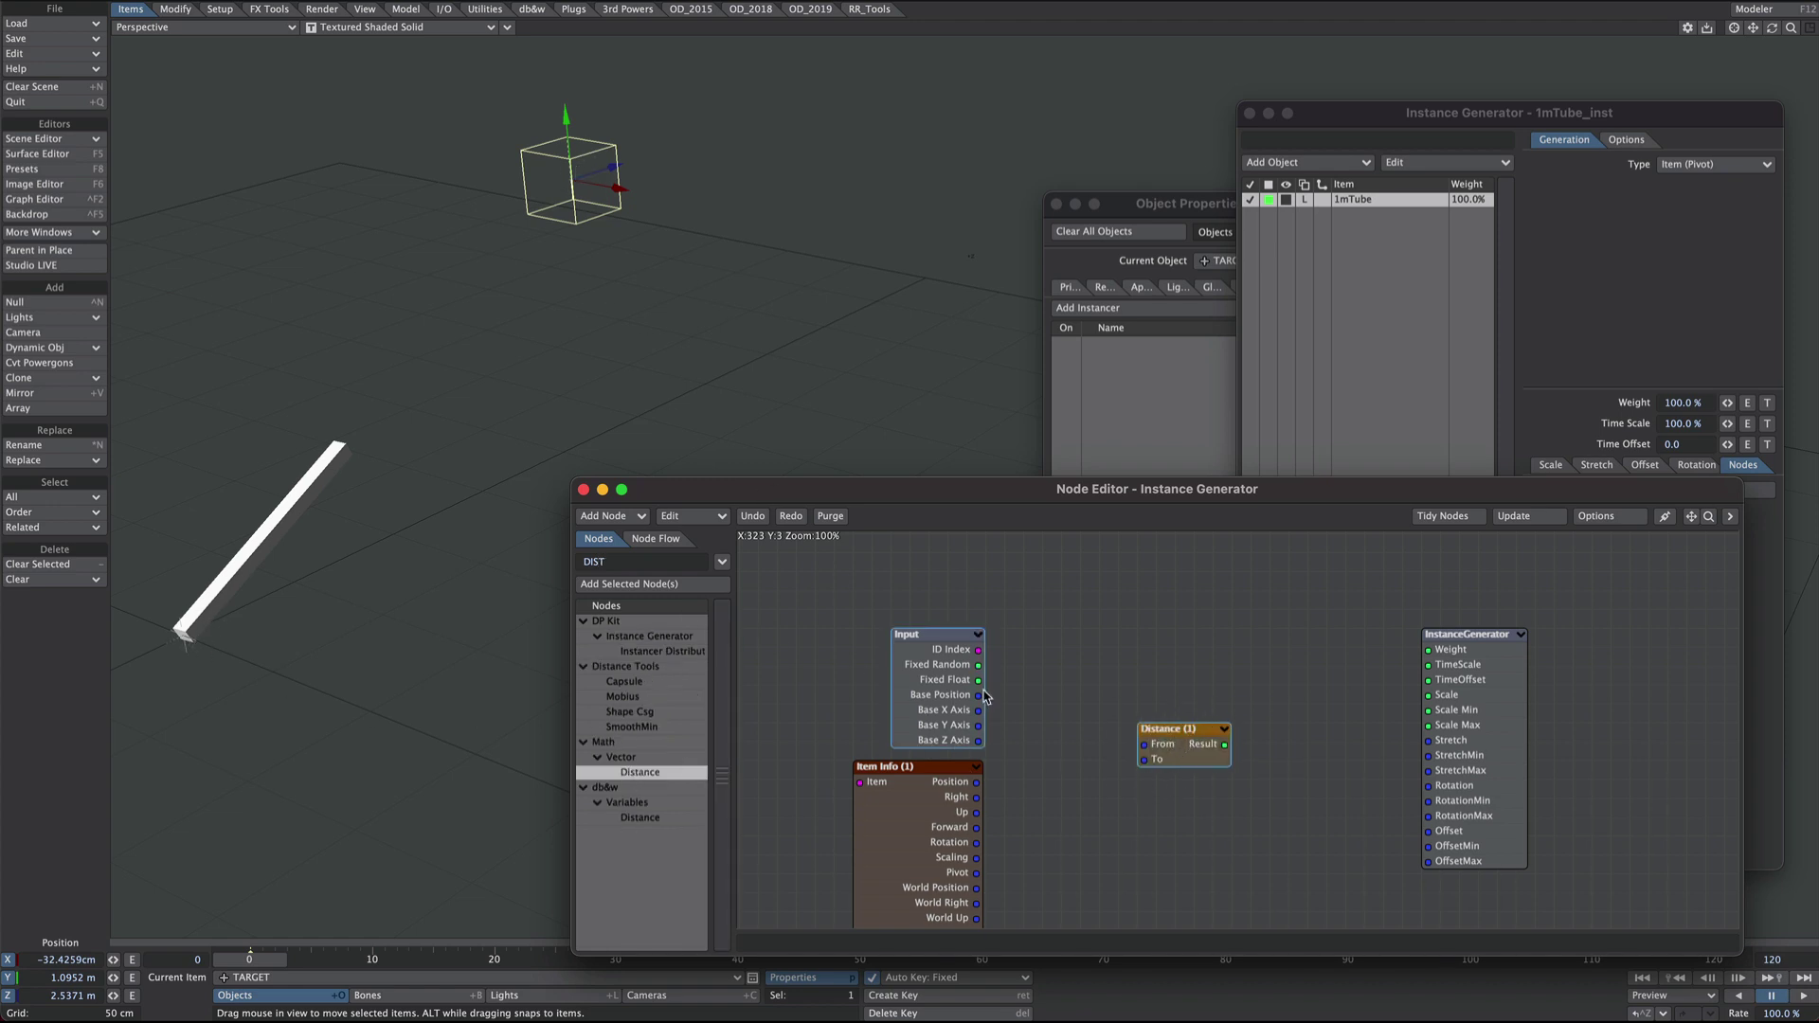
drag(978, 695, 1144, 744)
drag(976, 782, 1144, 759)
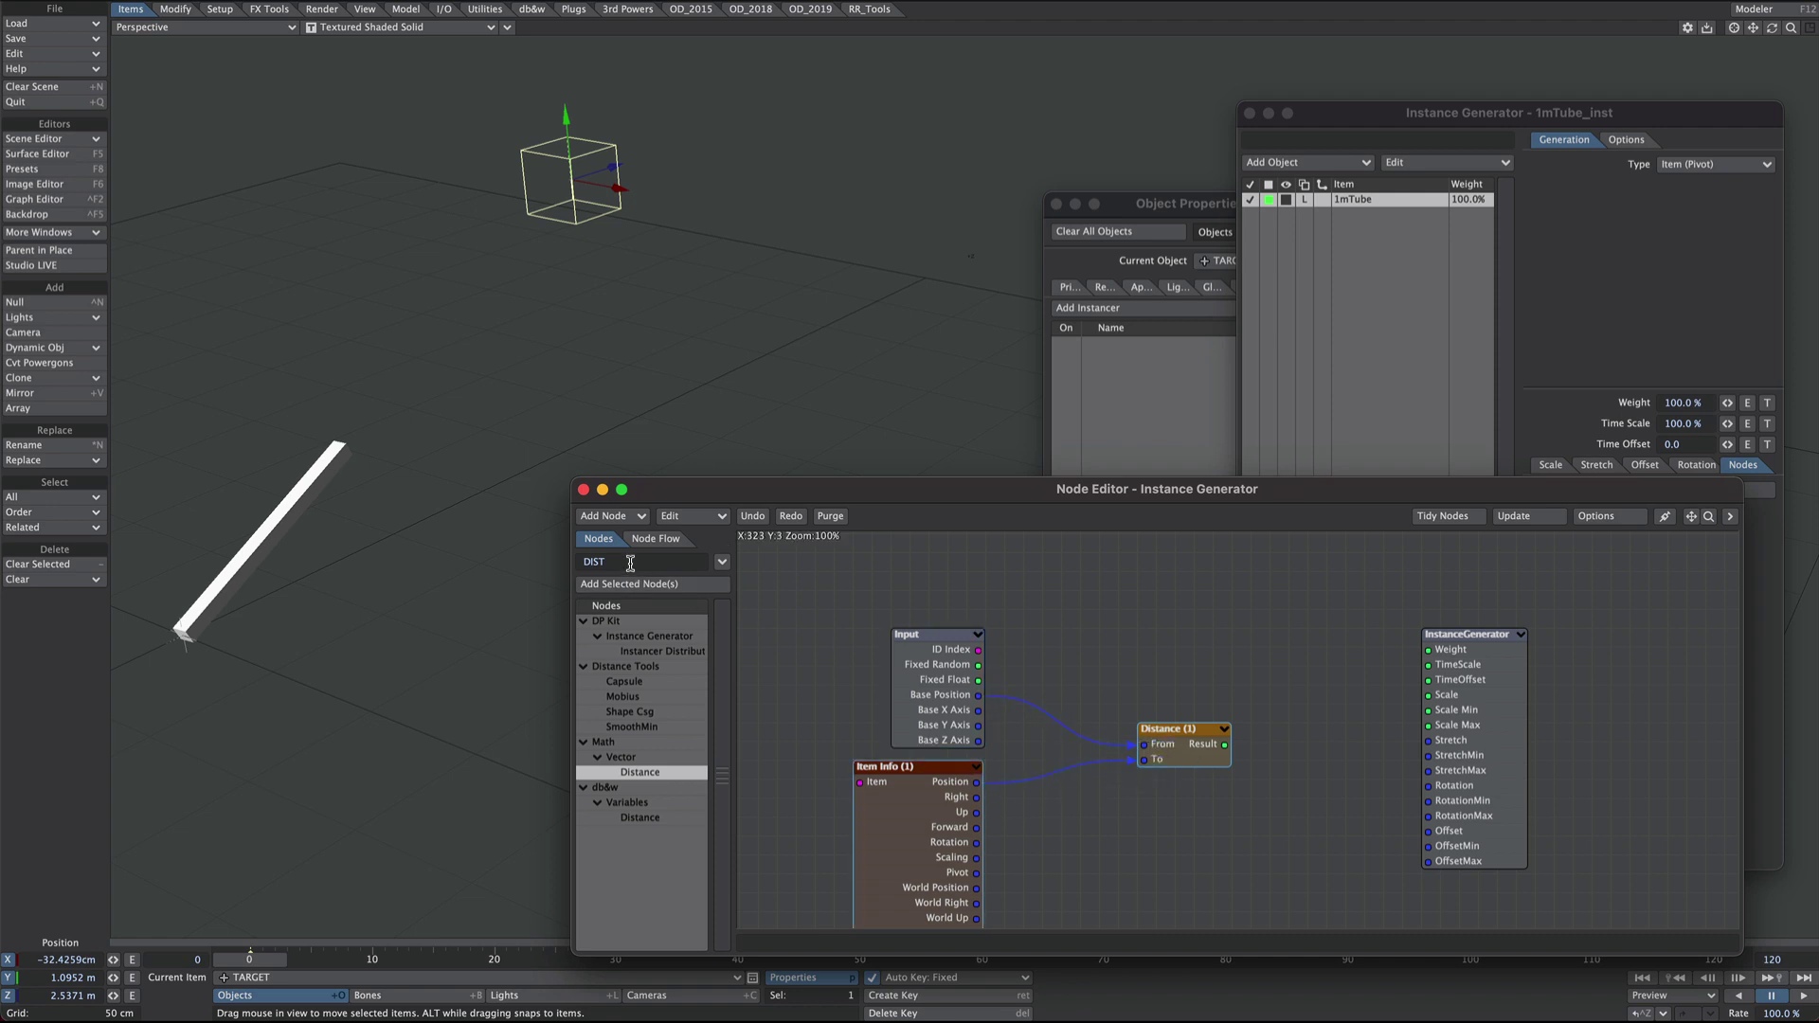
Add a Make Vector node, feeding the Distance Result into its Z and its Vector into the generator's Stretch.
drag(623, 559, 553, 563)
text(MAKE)
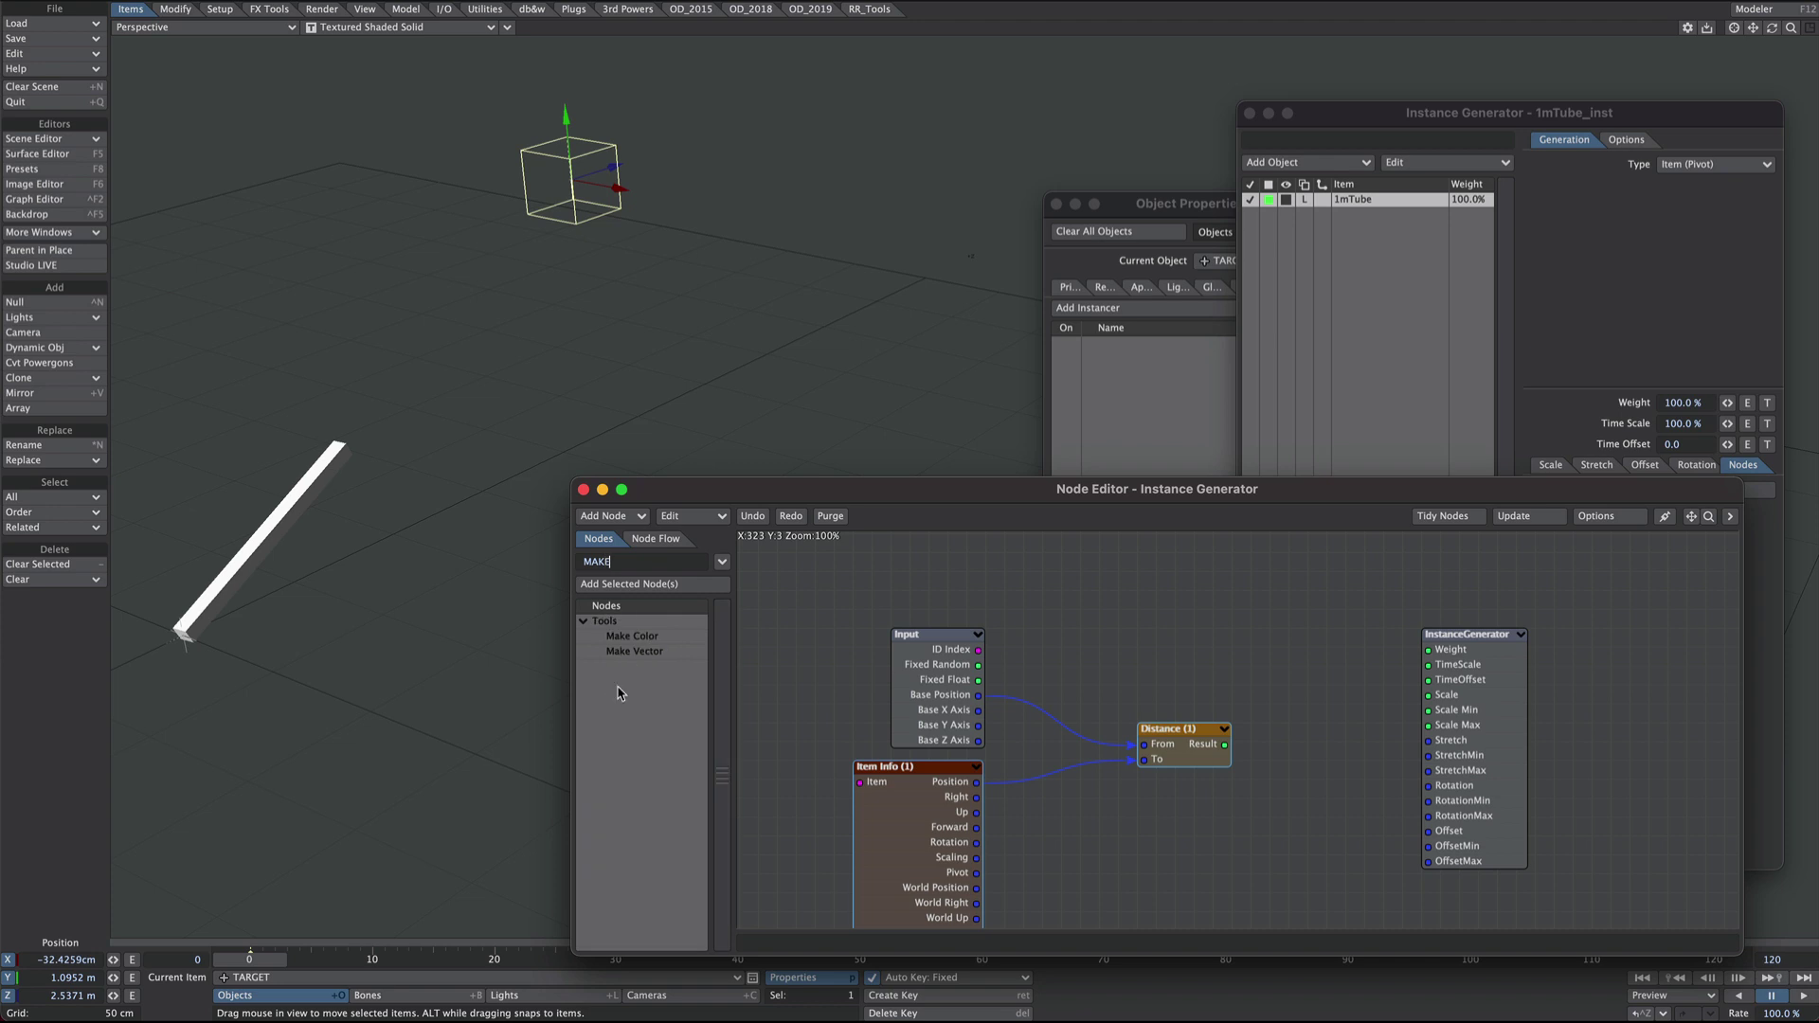
double_click(634, 651)
drag(1449, 728, 1506, 708)
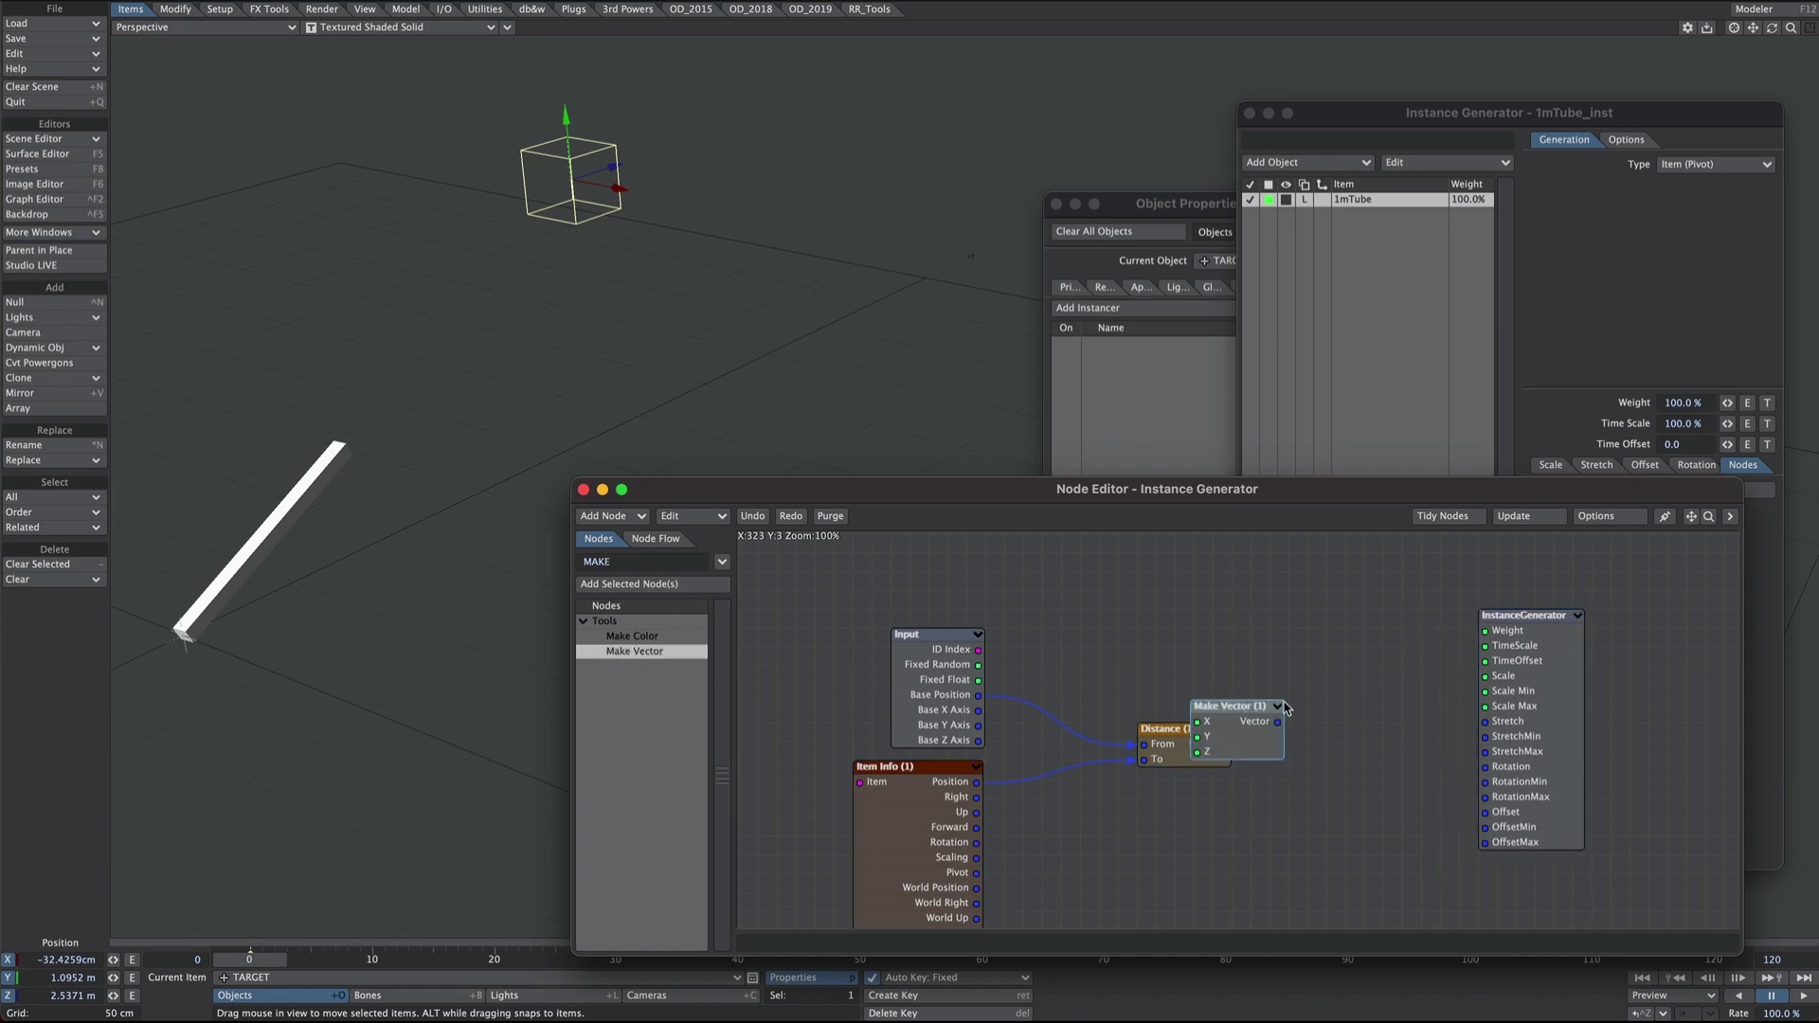
drag(1244, 706, 1343, 671)
drag(1225, 745, 1483, 728)
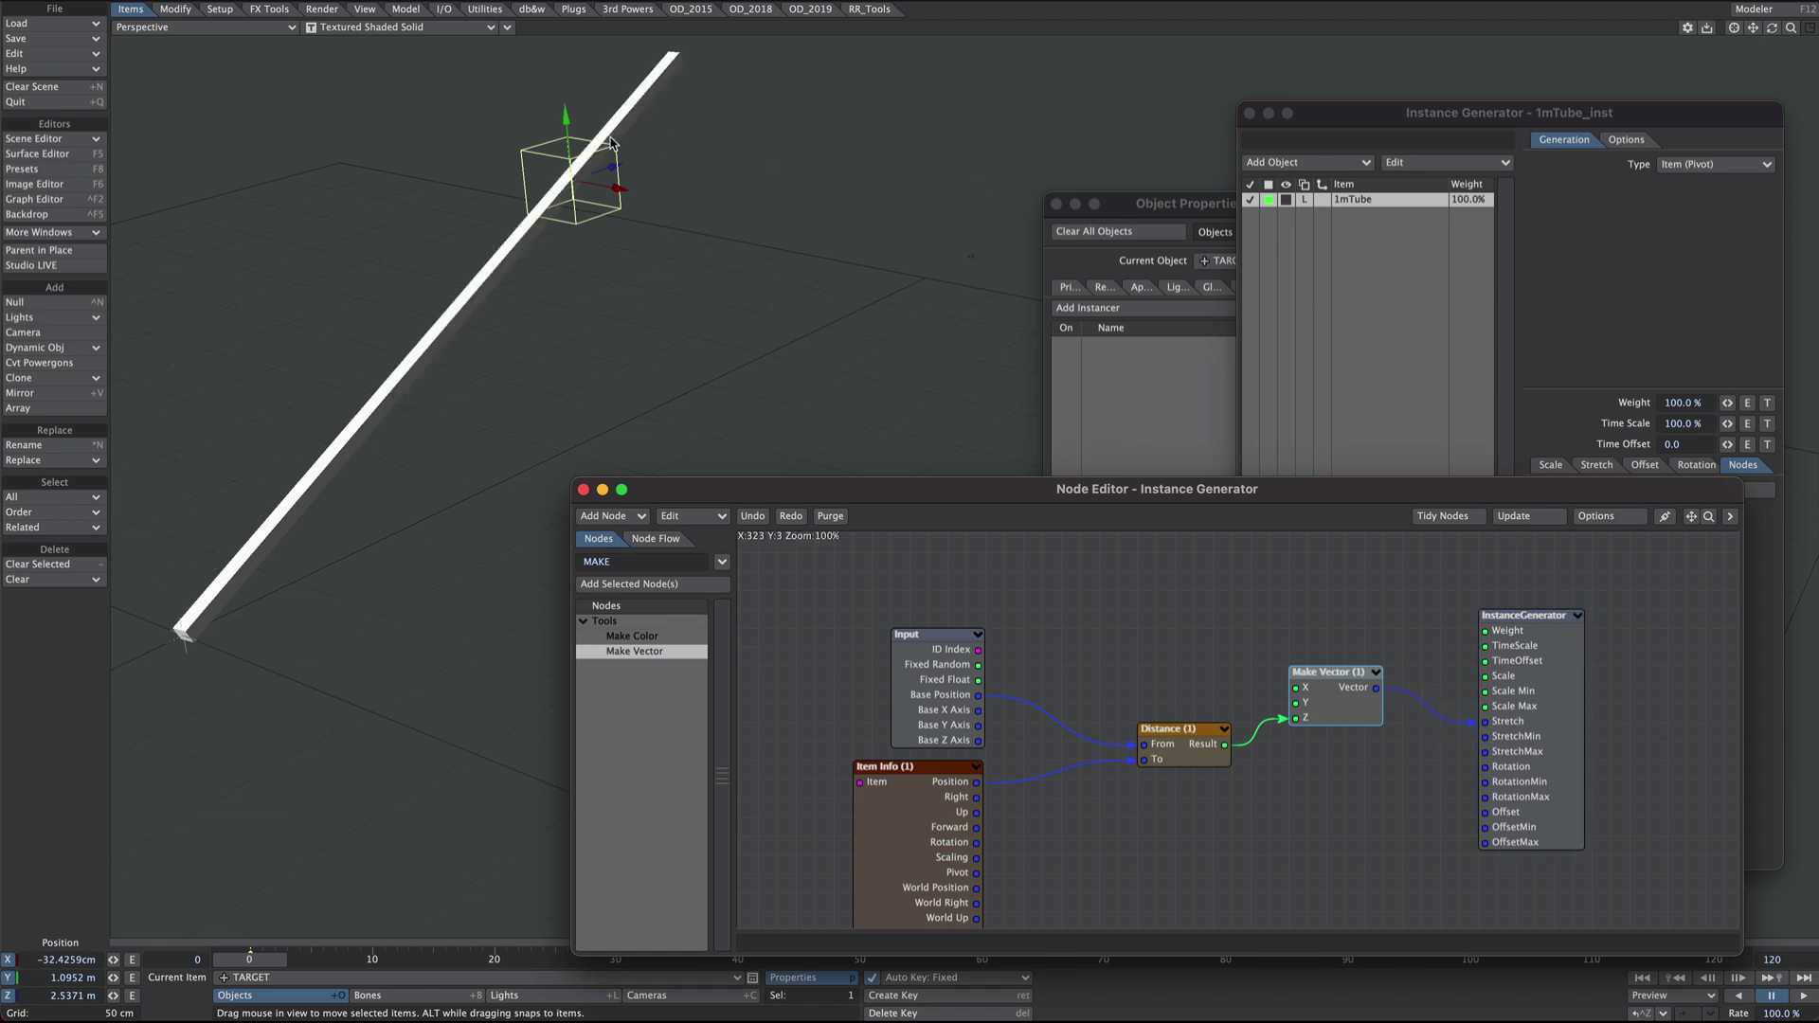
ctrl+alt+drag(659, 238, 664, 171)
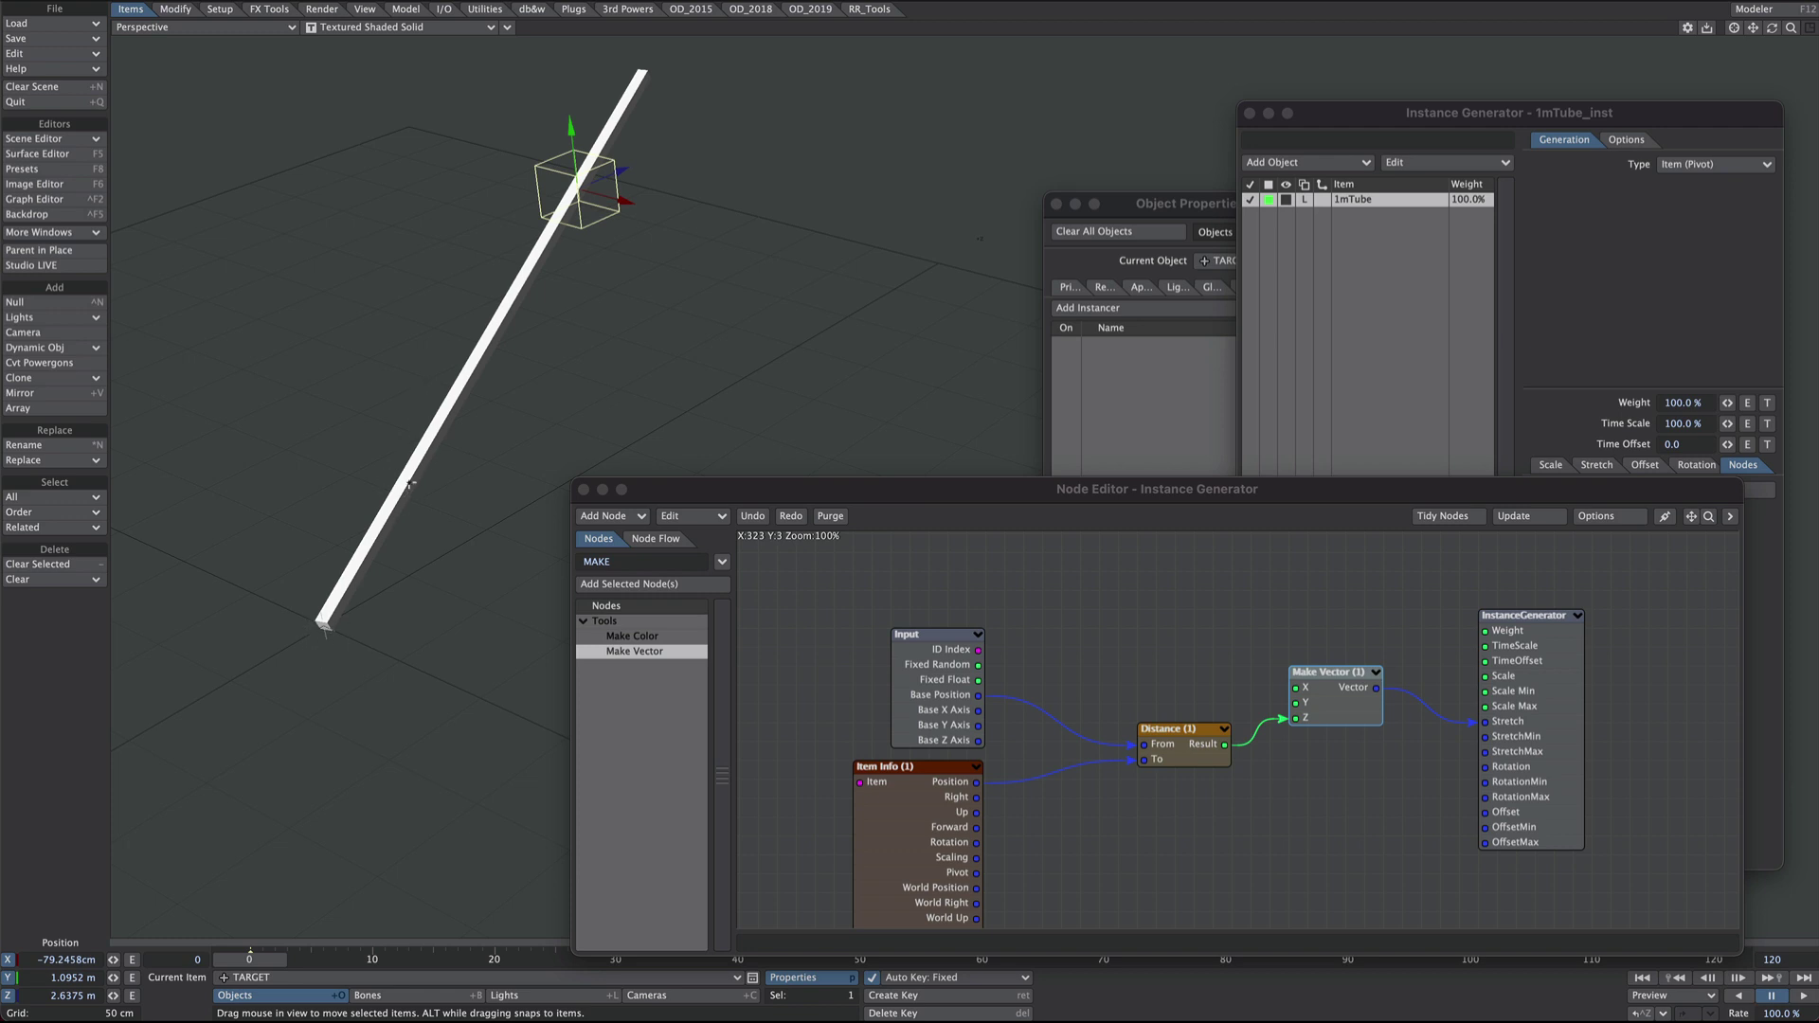
Insert a scalar math Remap node between the Distance Result and the Z input of Make Vector.
click(594, 565)
text(REMA)
double_click(640, 651)
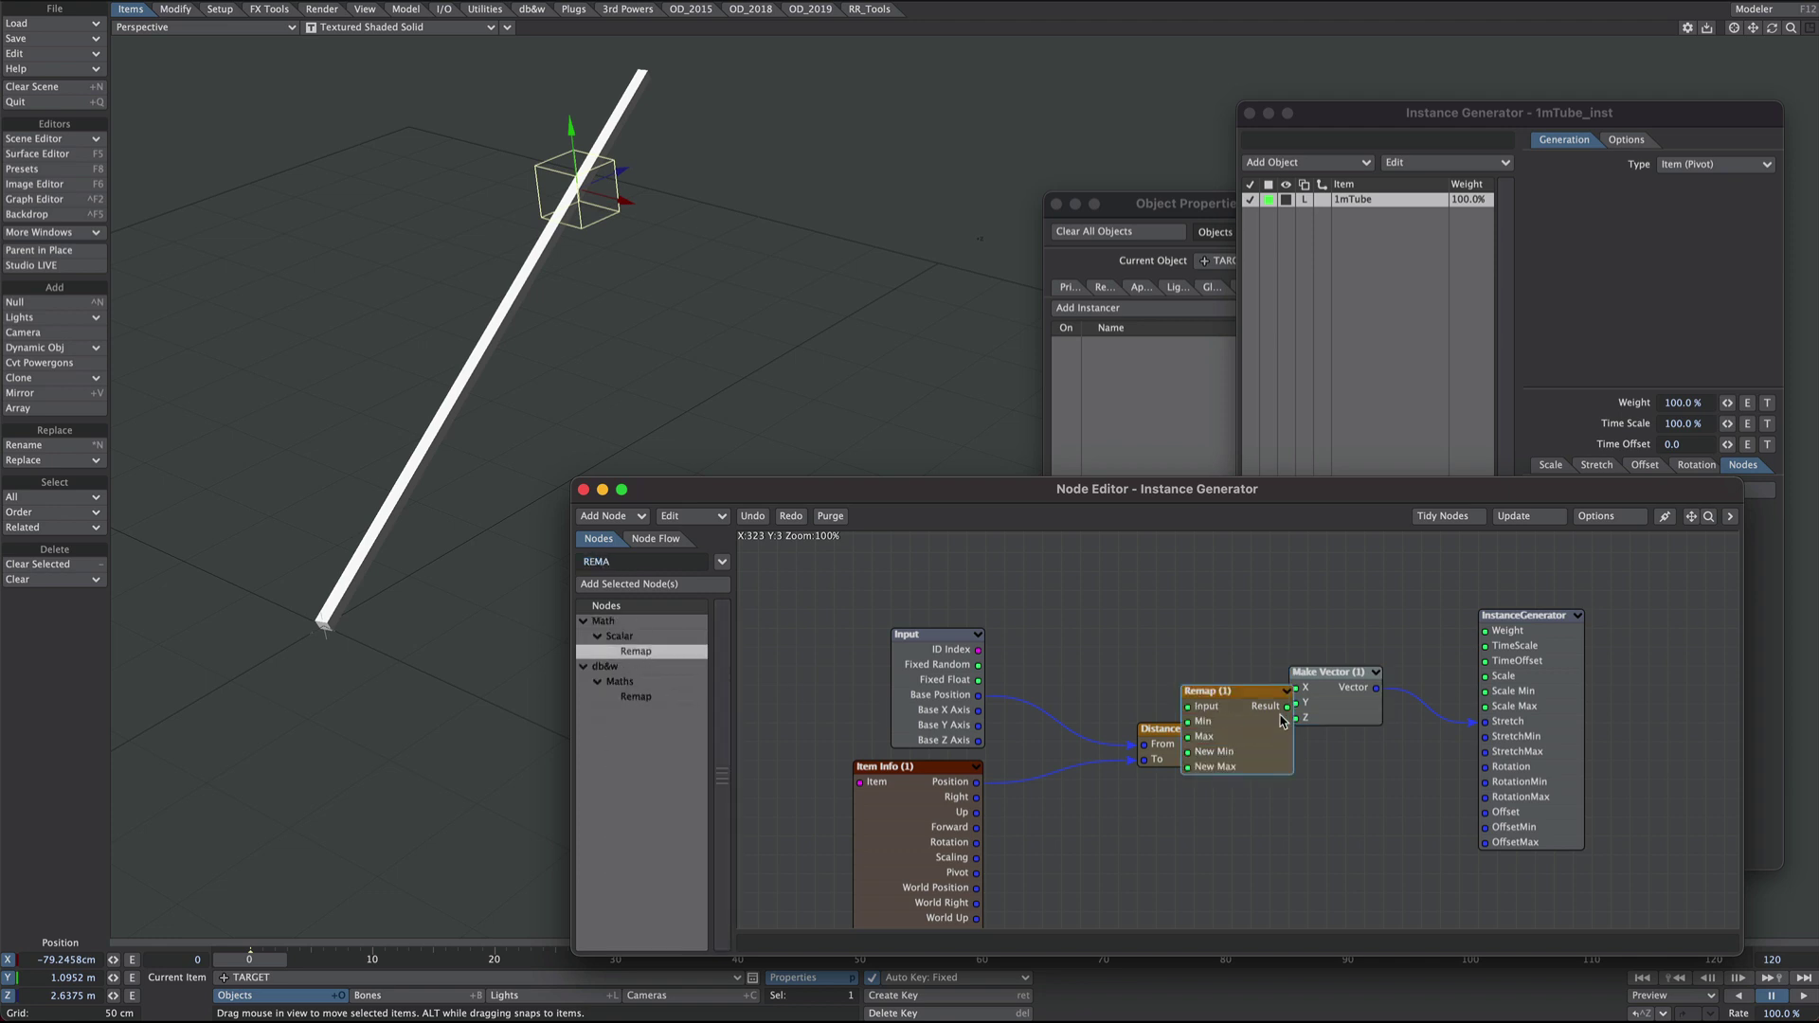
drag(1348, 680, 1424, 642)
drag(1195, 732, 1119, 674)
drag(1148, 687, 1373, 680)
mouse_move(1229, 746)
mouse_down()
mouse_move(1259, 727)
mouse_move(1243, 747)
mouse_up()
Set the Remap node's New Min to -1.0 and New Max to 0.0, and close the node editor.
double_click(1242, 747)
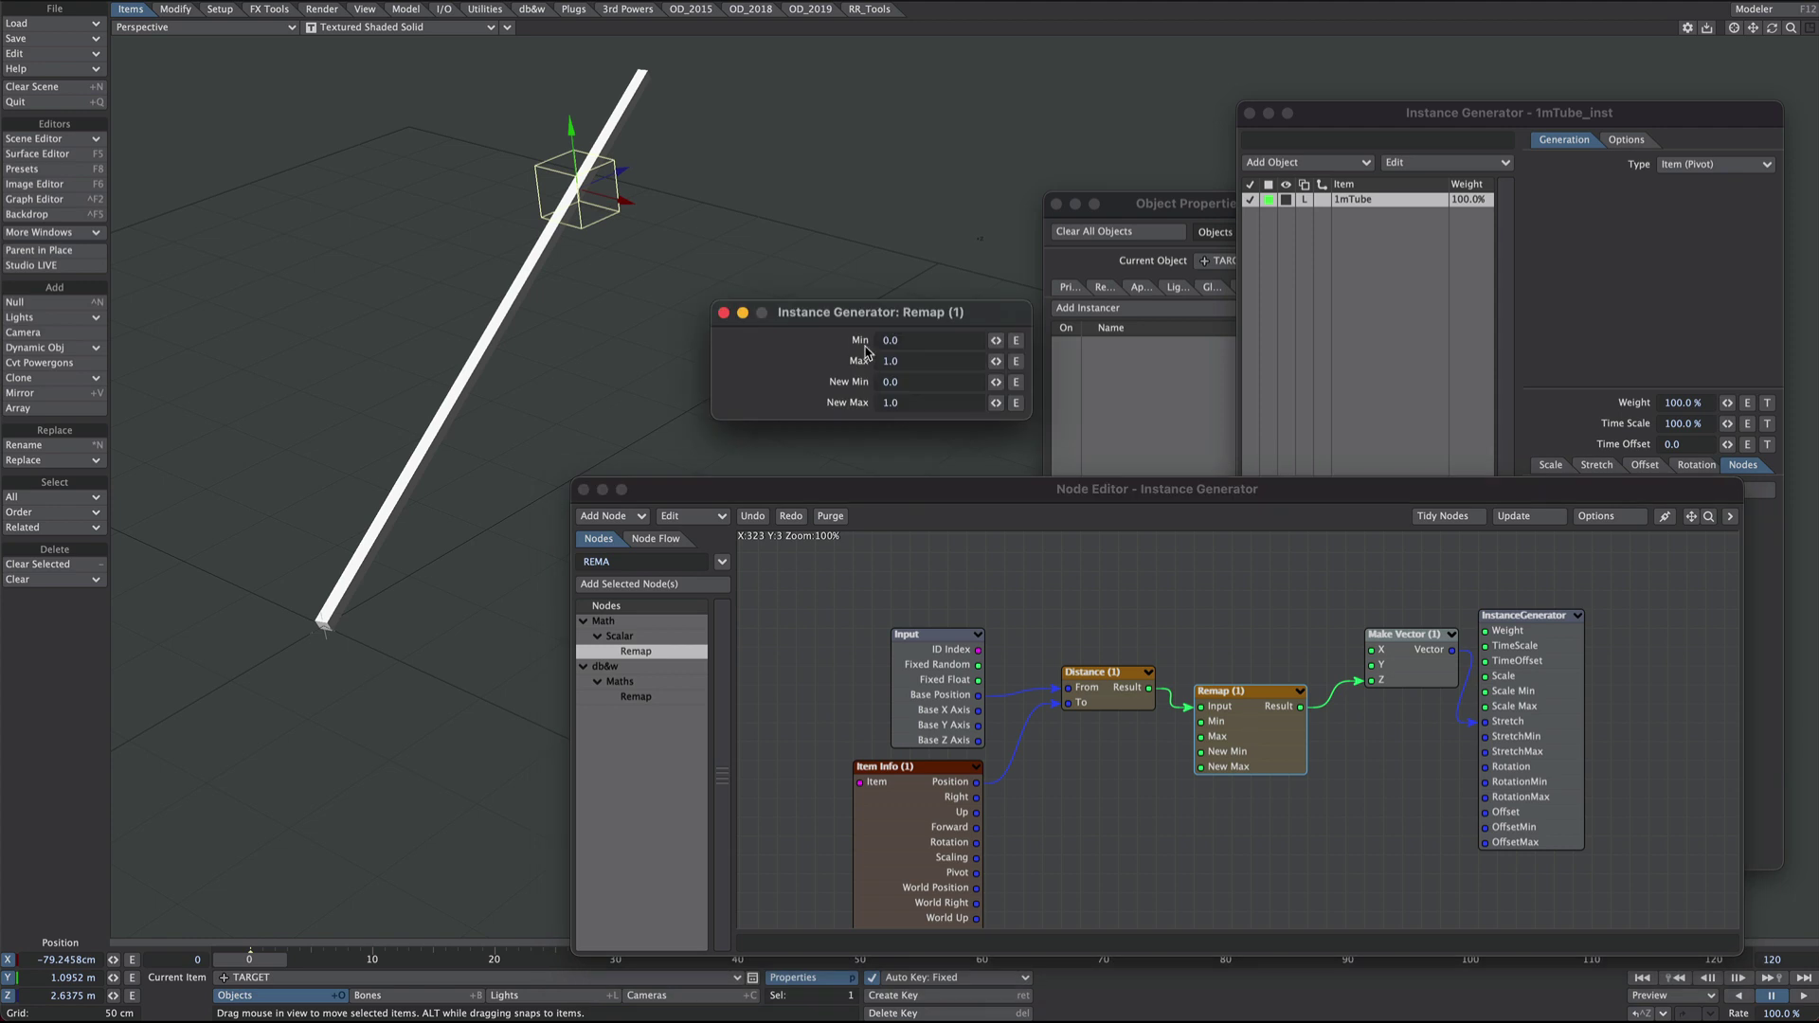
click(907, 382)
text(-1)
key(Tab)
text(0)
key(Return)
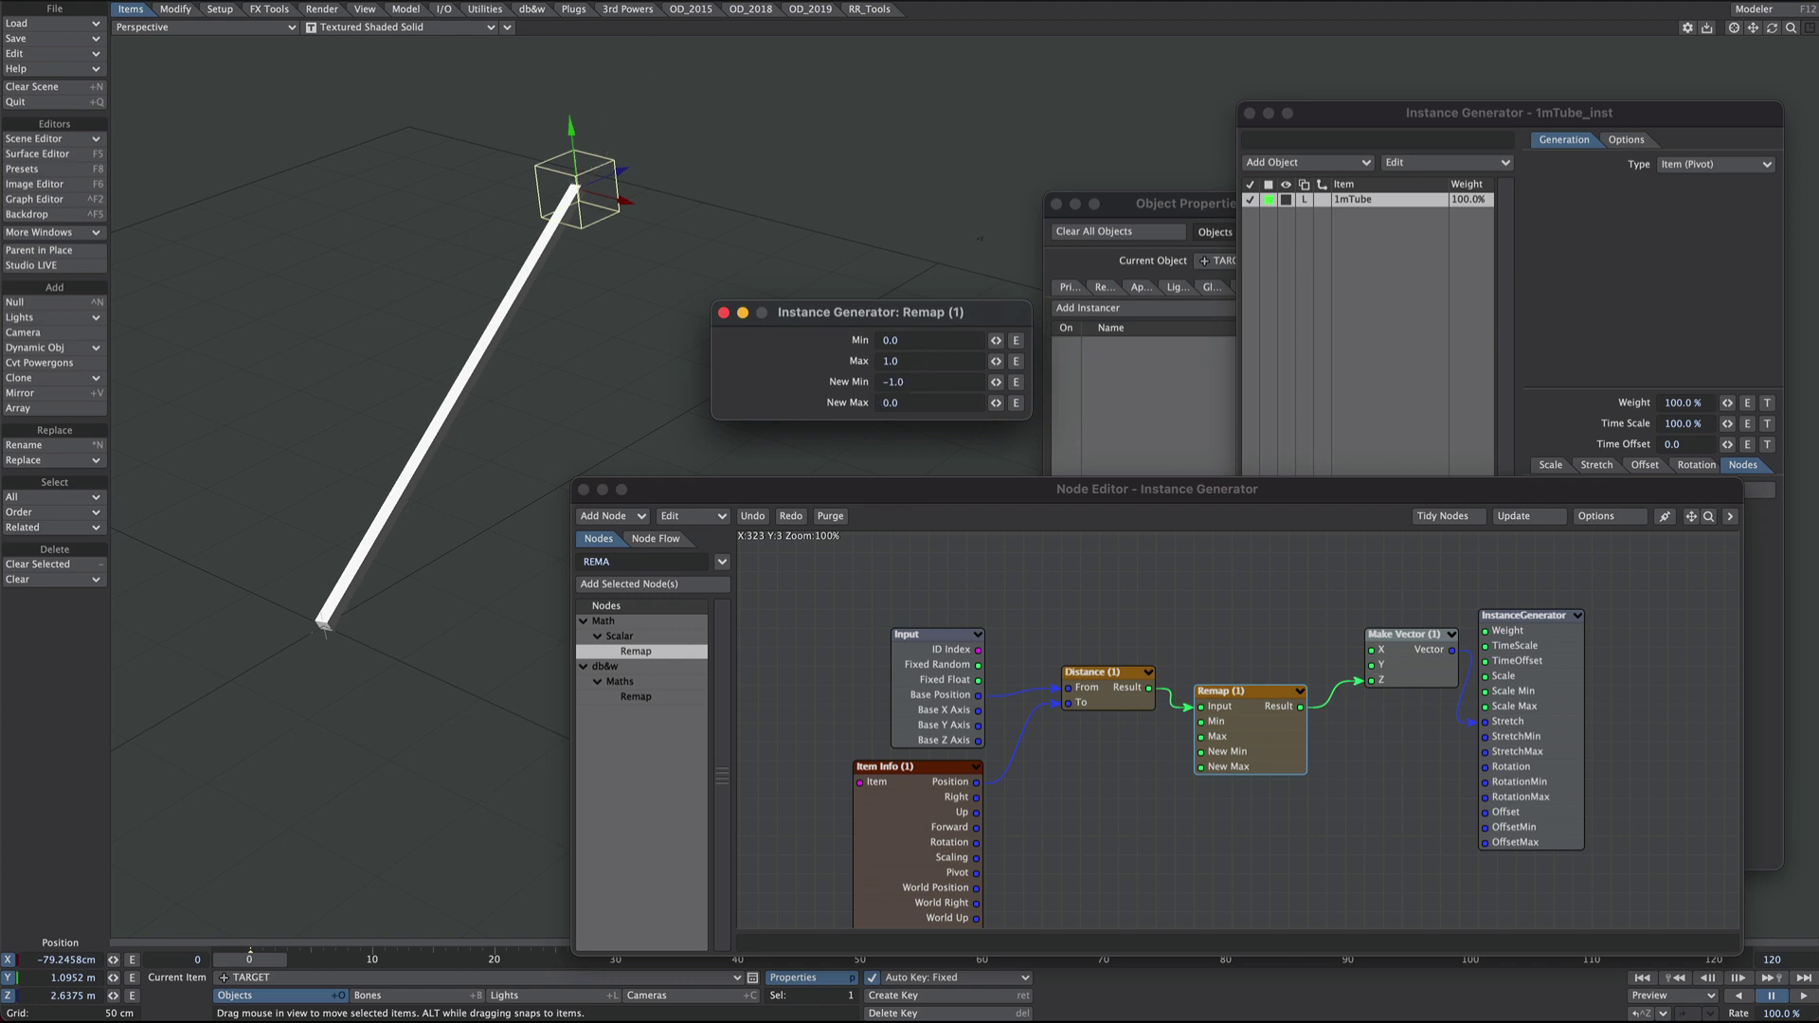
click(724, 312)
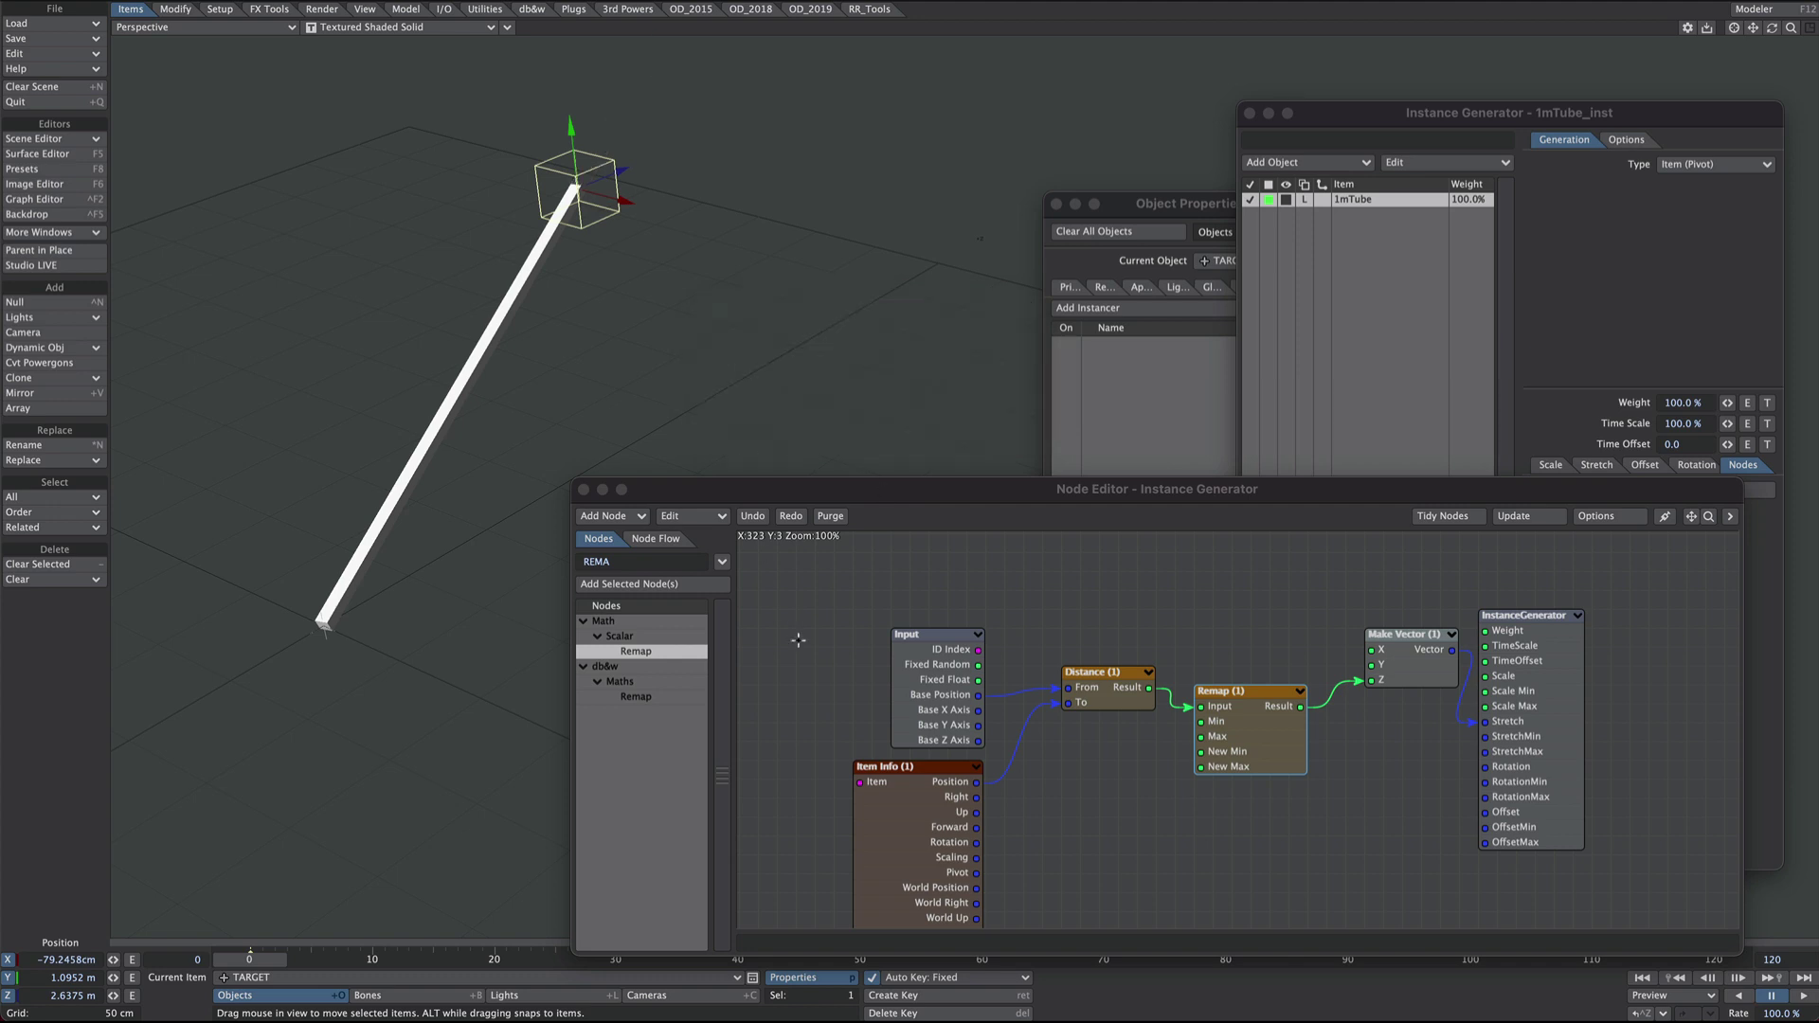
click(583, 490)
Clone 1mTube_inst until there are five and move the clones to different positions around the original.
alt+drag(776, 413, 893, 354)
alt+shift+drag(942, 451, 671, 181)
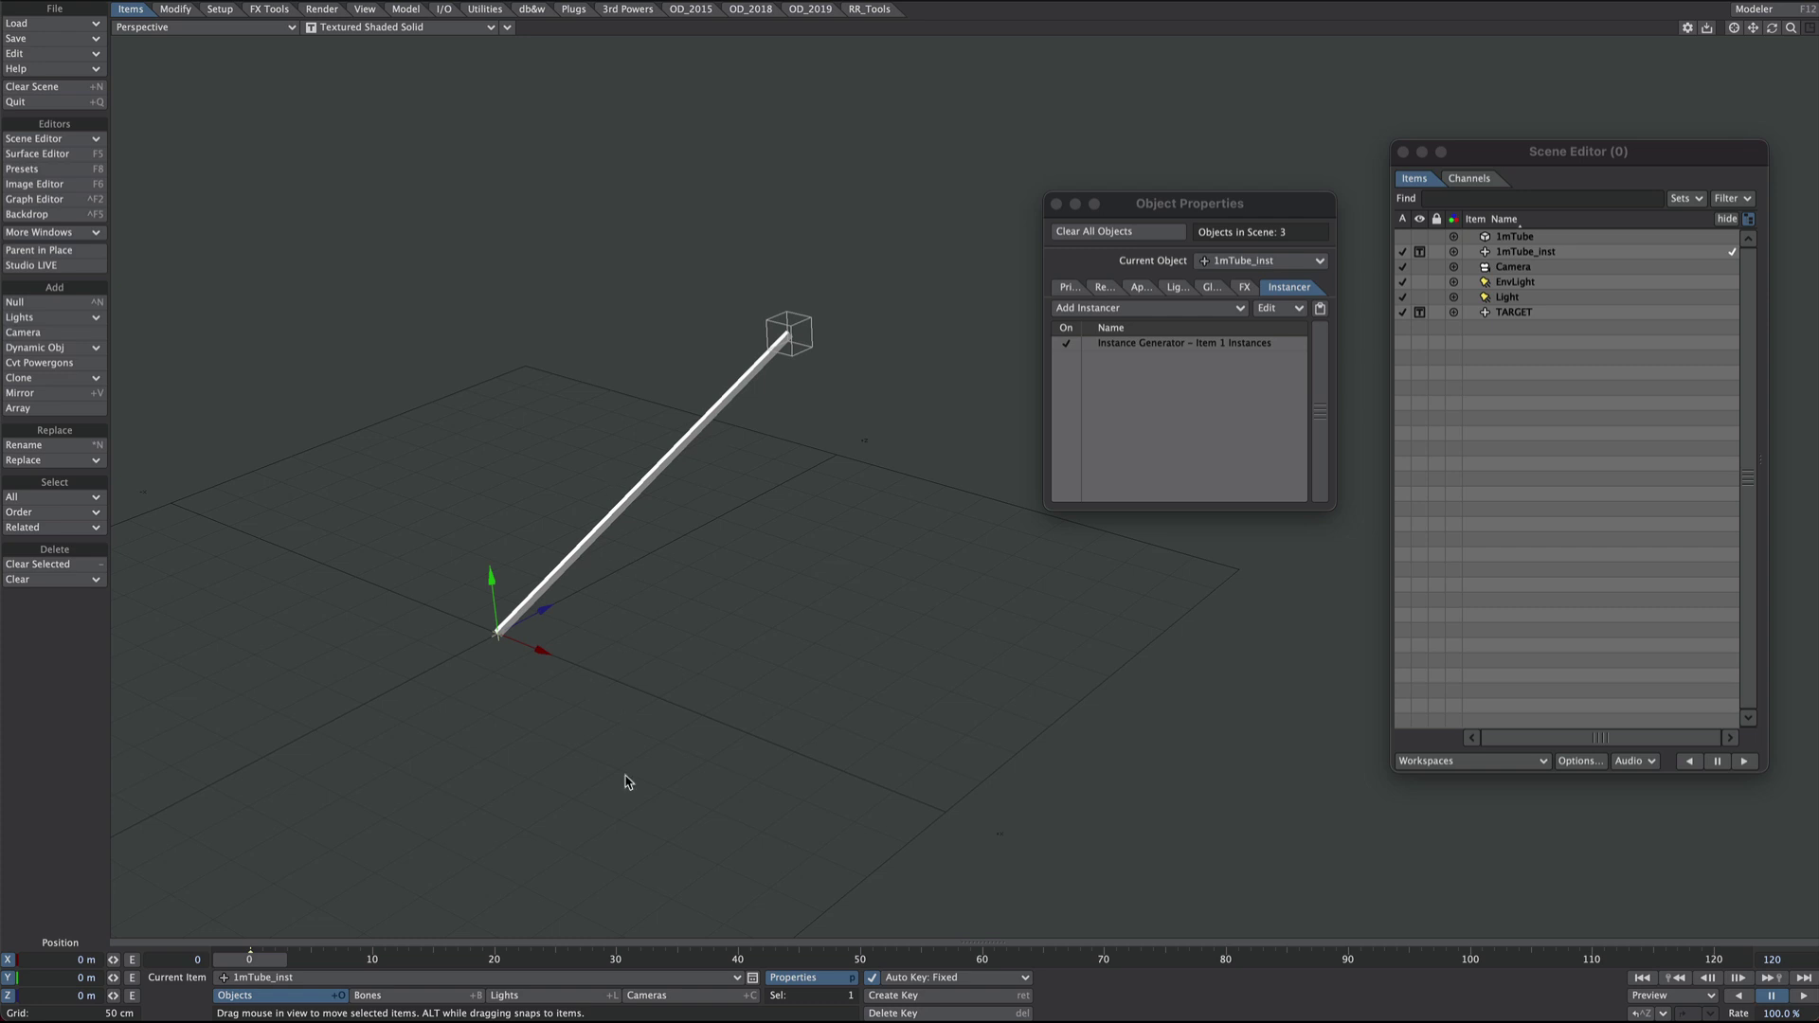
click(1553, 252)
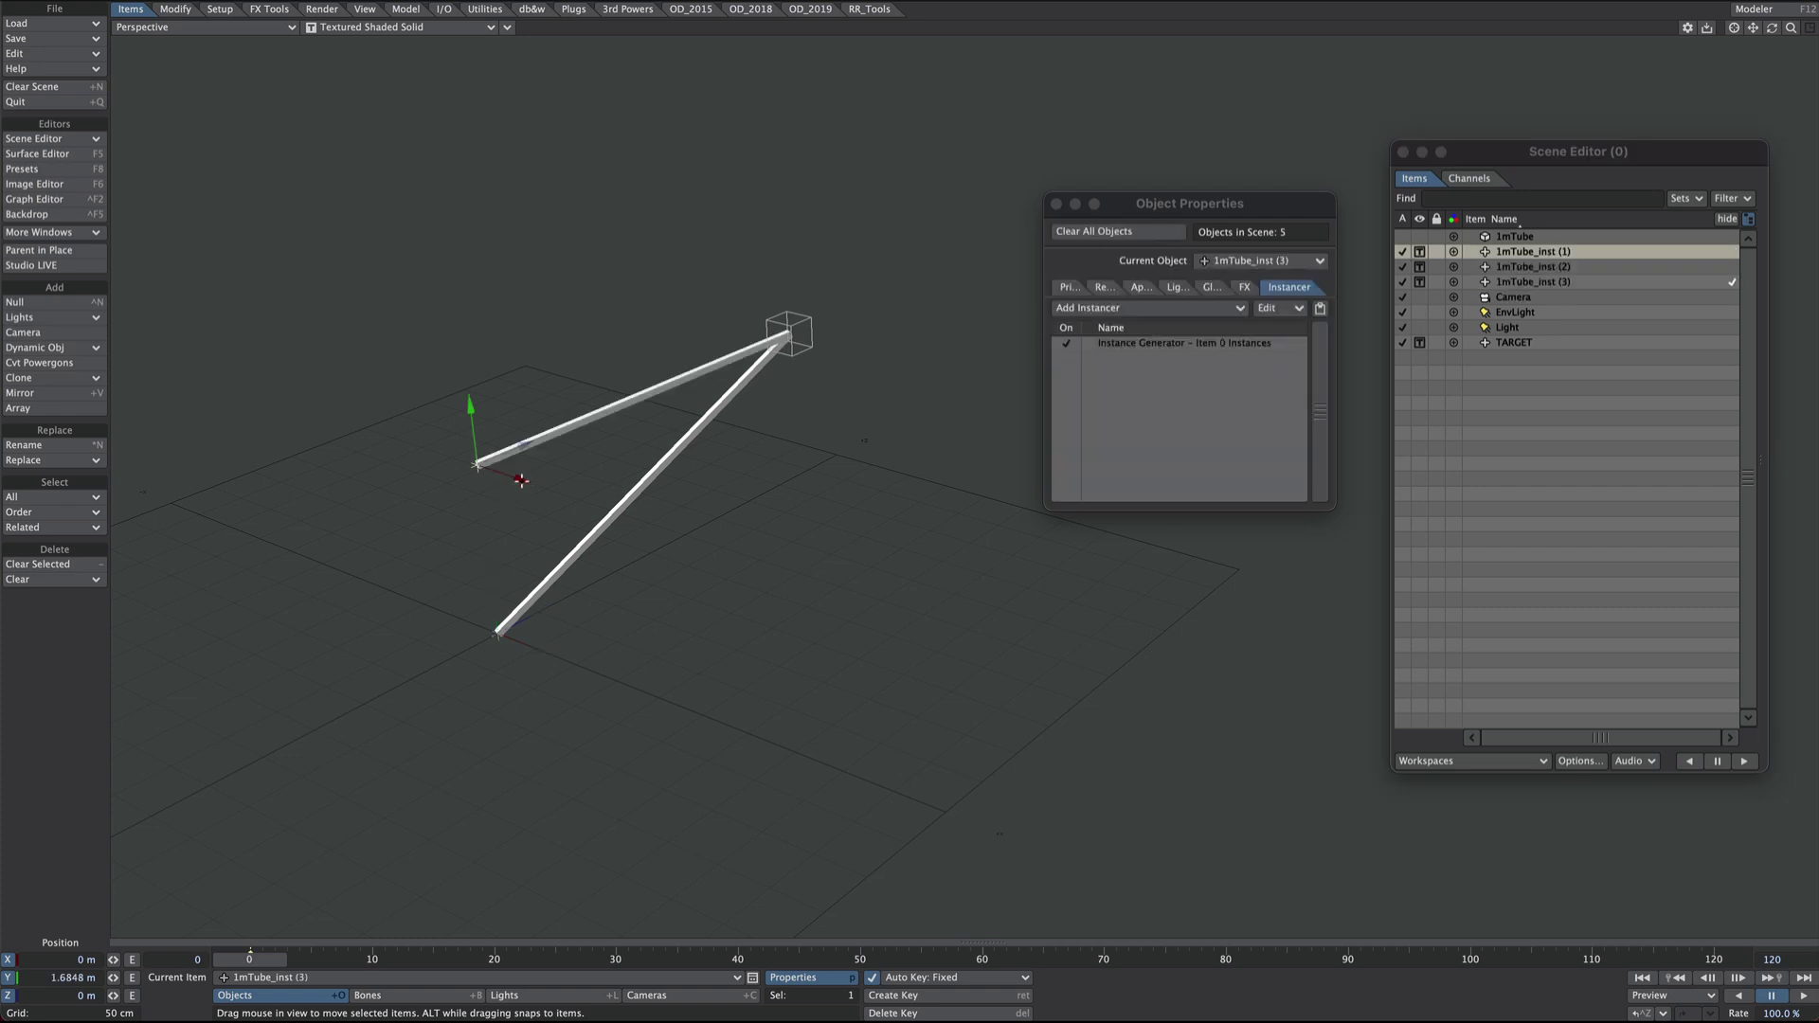
drag(520, 479, 386, 433)
key(ctrl+c)
drag(337, 362, 362, 523)
key(ctrl+c)
drag(411, 597, 729, 718)
Reposition the TARGET null, clone it, and move one of the two nulls farther out from the tubes.
ctrl+alt+drag(918, 581, 720, 550)
right_drag(877, 161, 772, 349)
mouse_move(786, 277)
mouse_down()
mouse_move(784, 207)
mouse_move(786, 273)
mouse_up()
drag(852, 323, 911, 318)
alt+drag(853, 445, 659, 467)
key(ctrl+c)
drag(703, 371, 1016, 295)
key(Up)
alt+drag(703, 447, 675, 437)
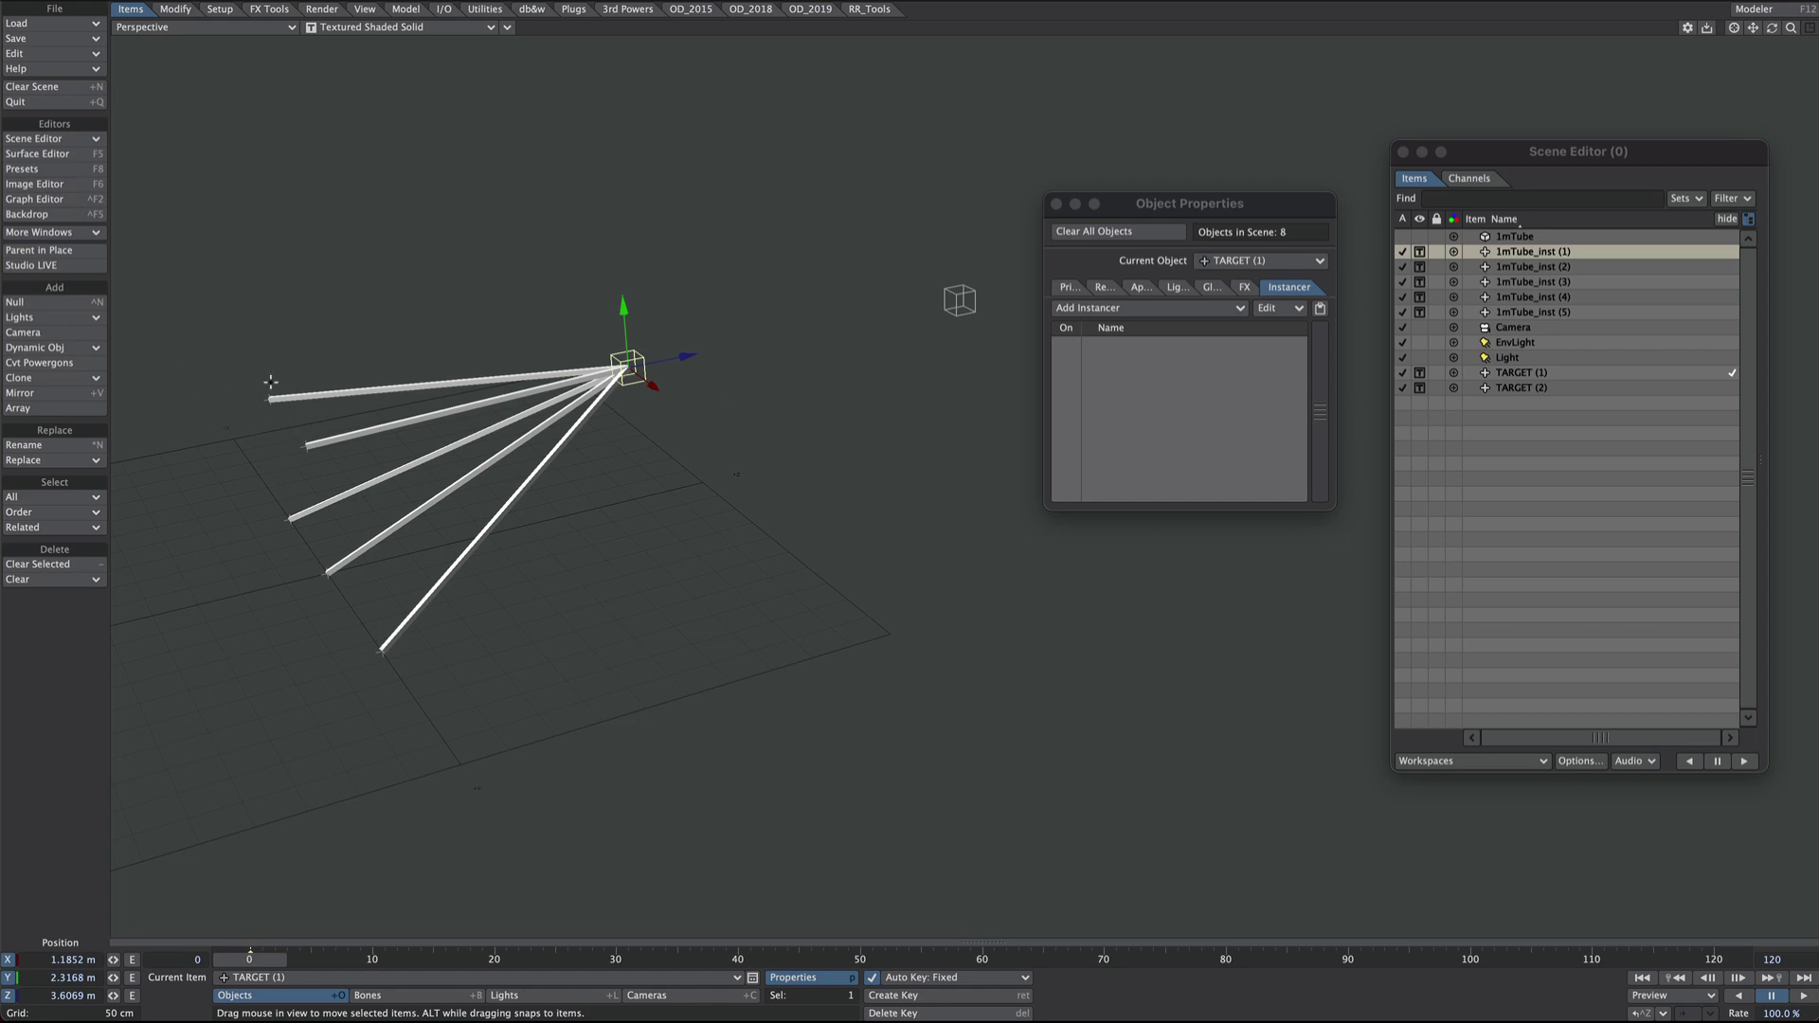
Copy the instance generator of 1mTube_inst (1) and paste it onto the TARGET (1) null.
click(1544, 252)
click(1137, 350)
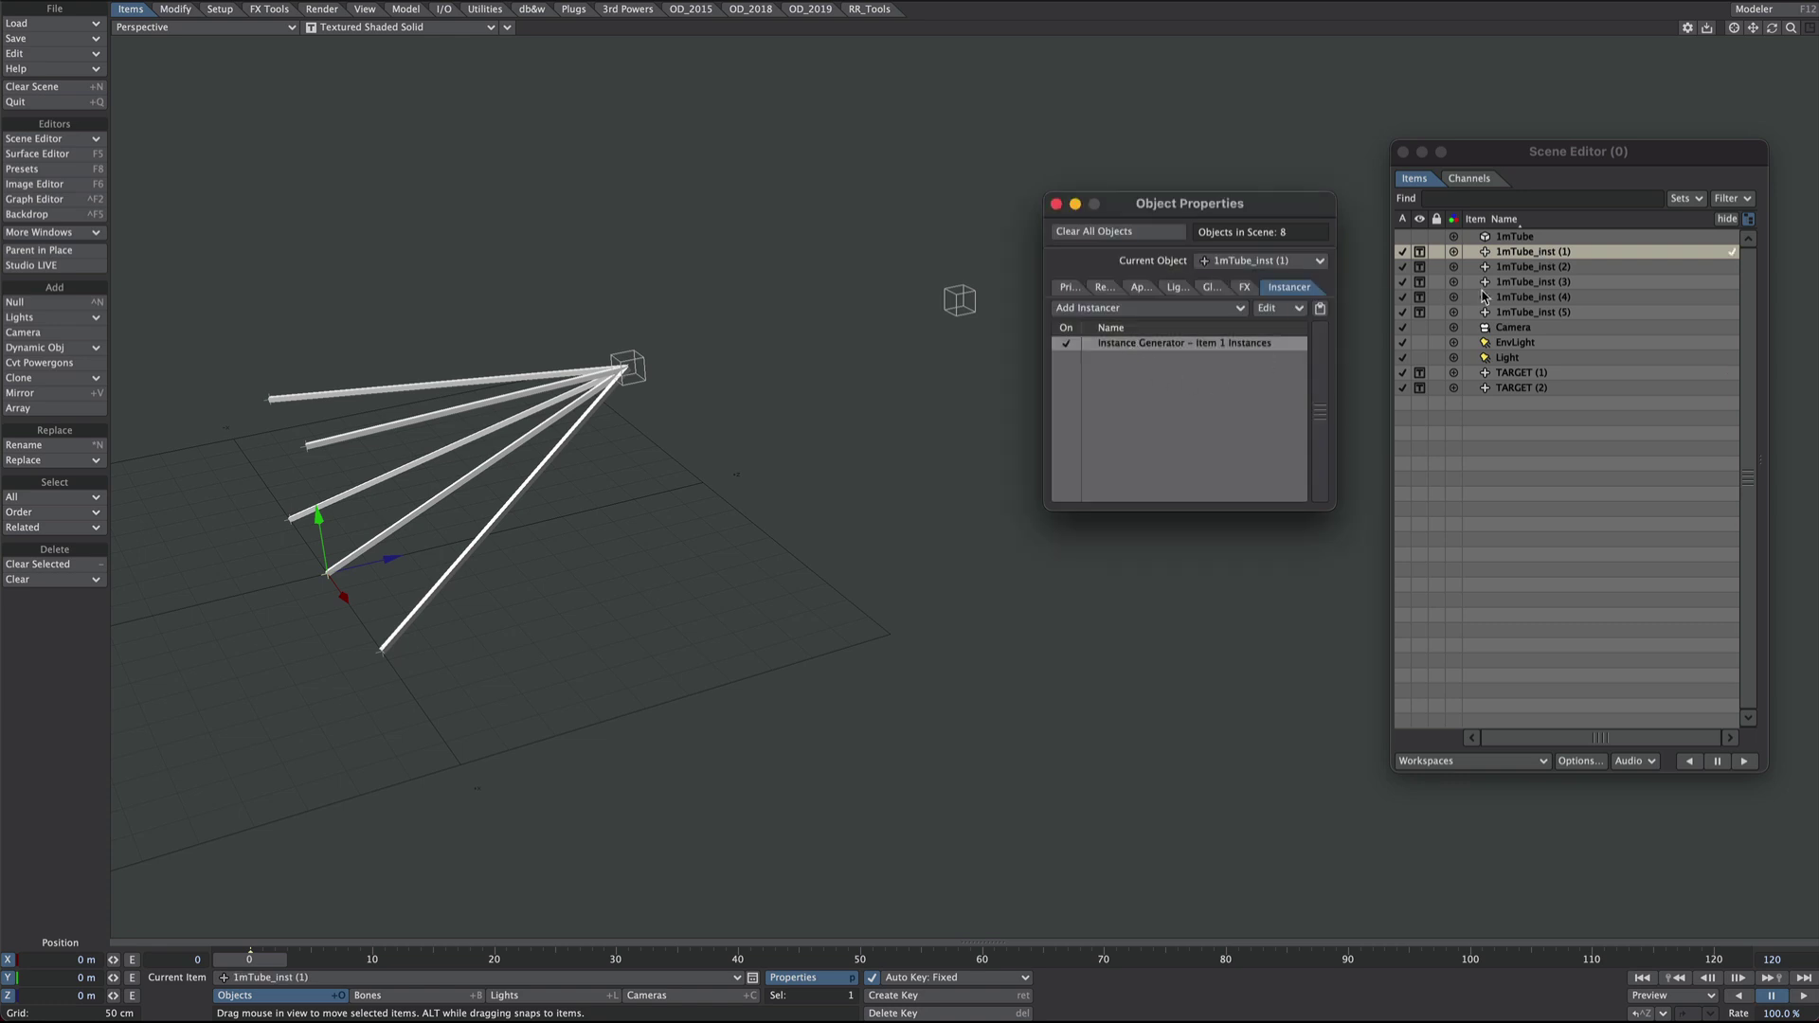
right_click(1133, 354)
click(1119, 423)
drag(670, 365, 671, 363)
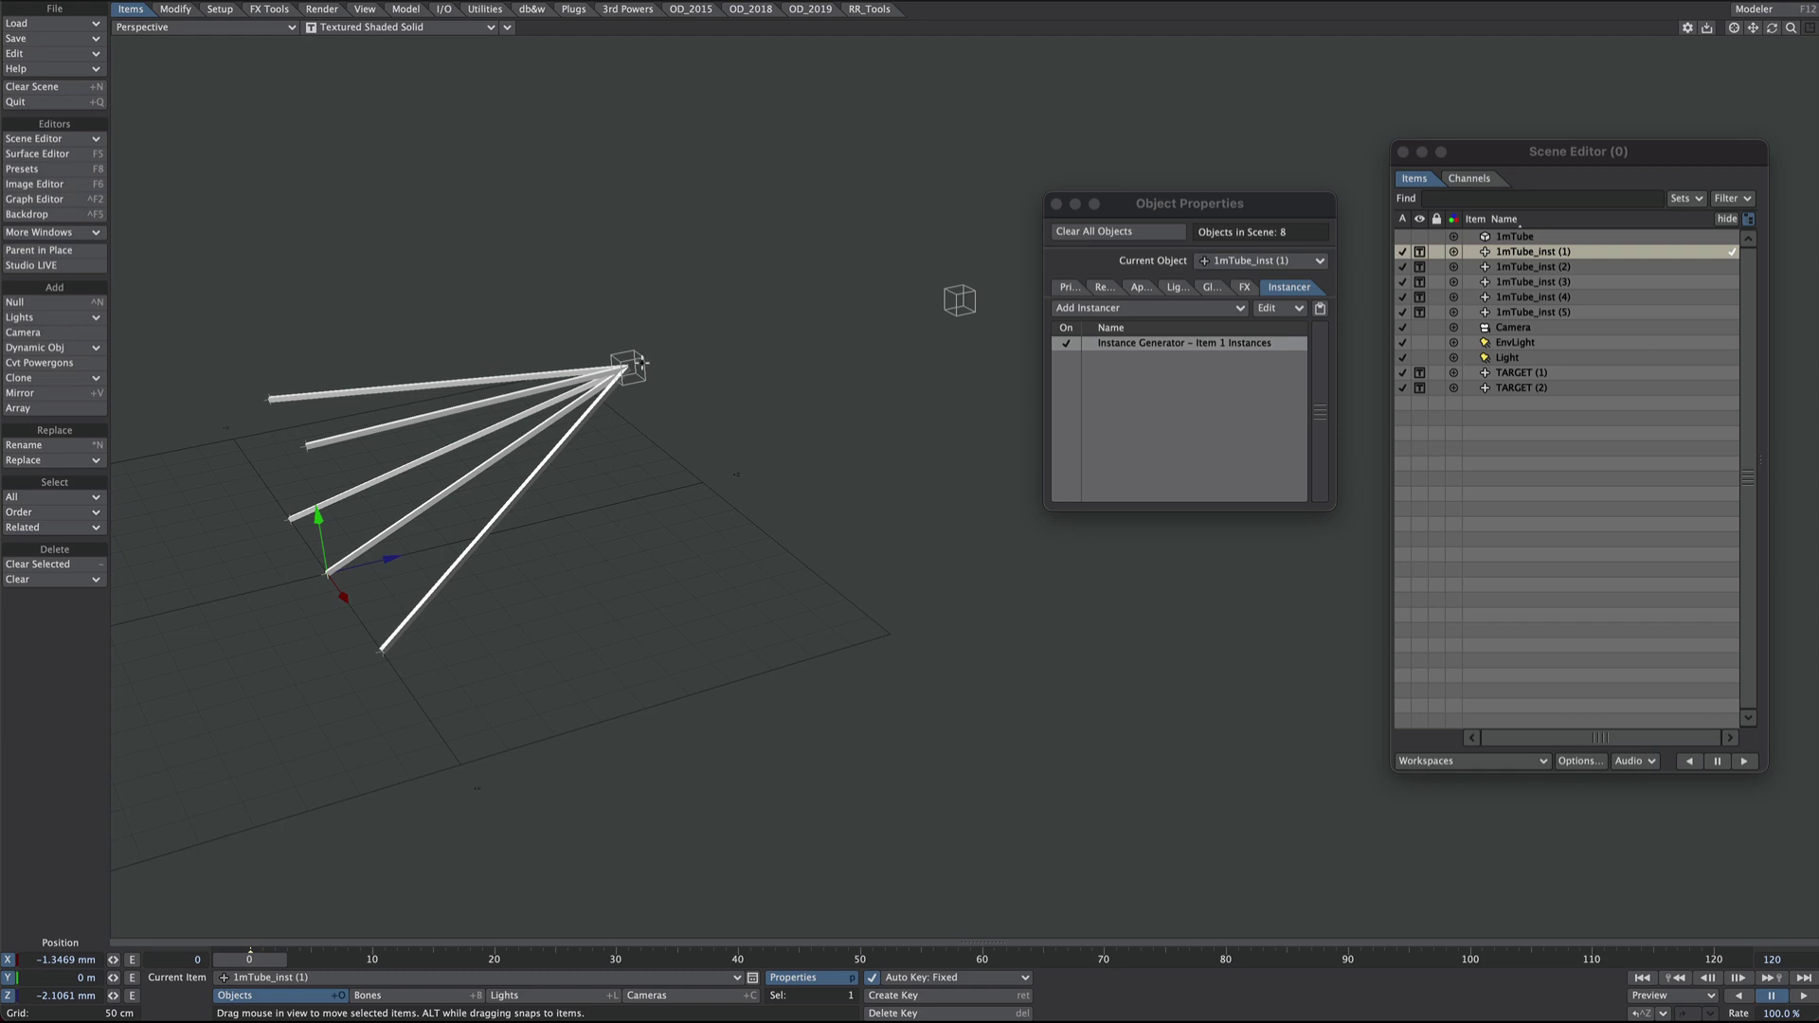
click(640, 362)
right_click(1121, 400)
click(1140, 412)
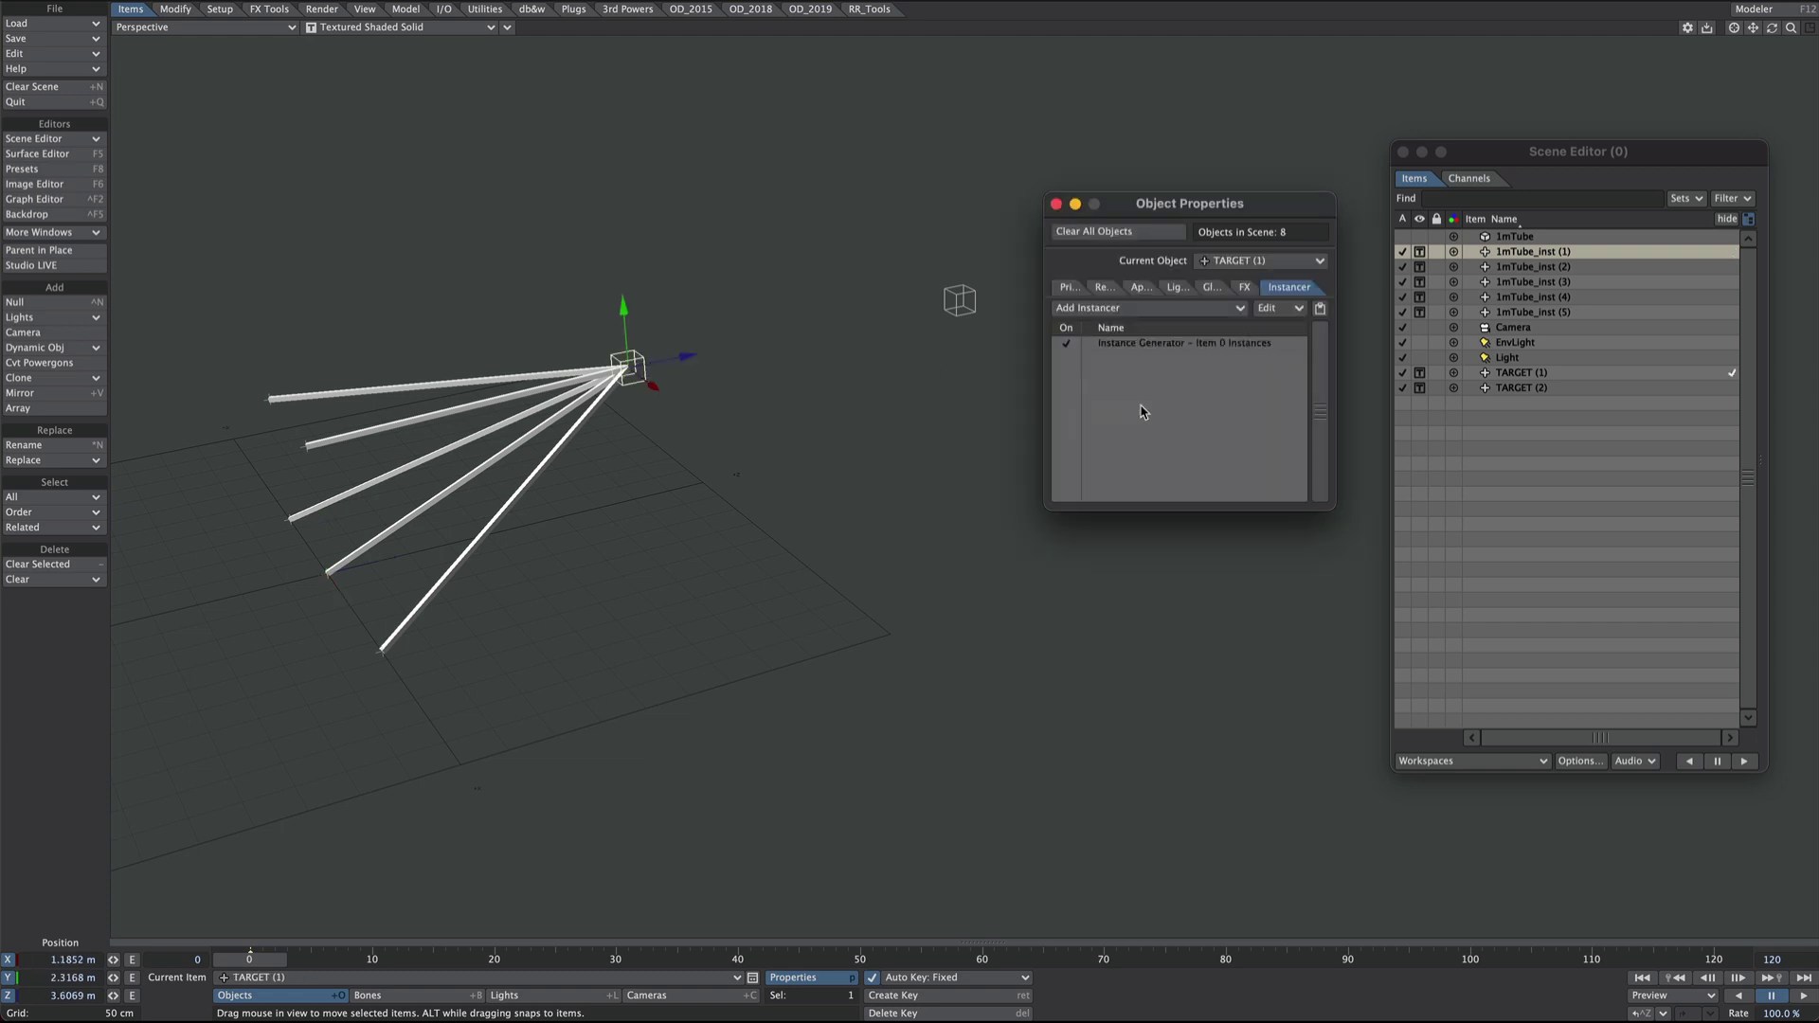
Set the rotation target item of the 1mTube instance on TARGET (1) to TARGET (2).
double_click(1152, 345)
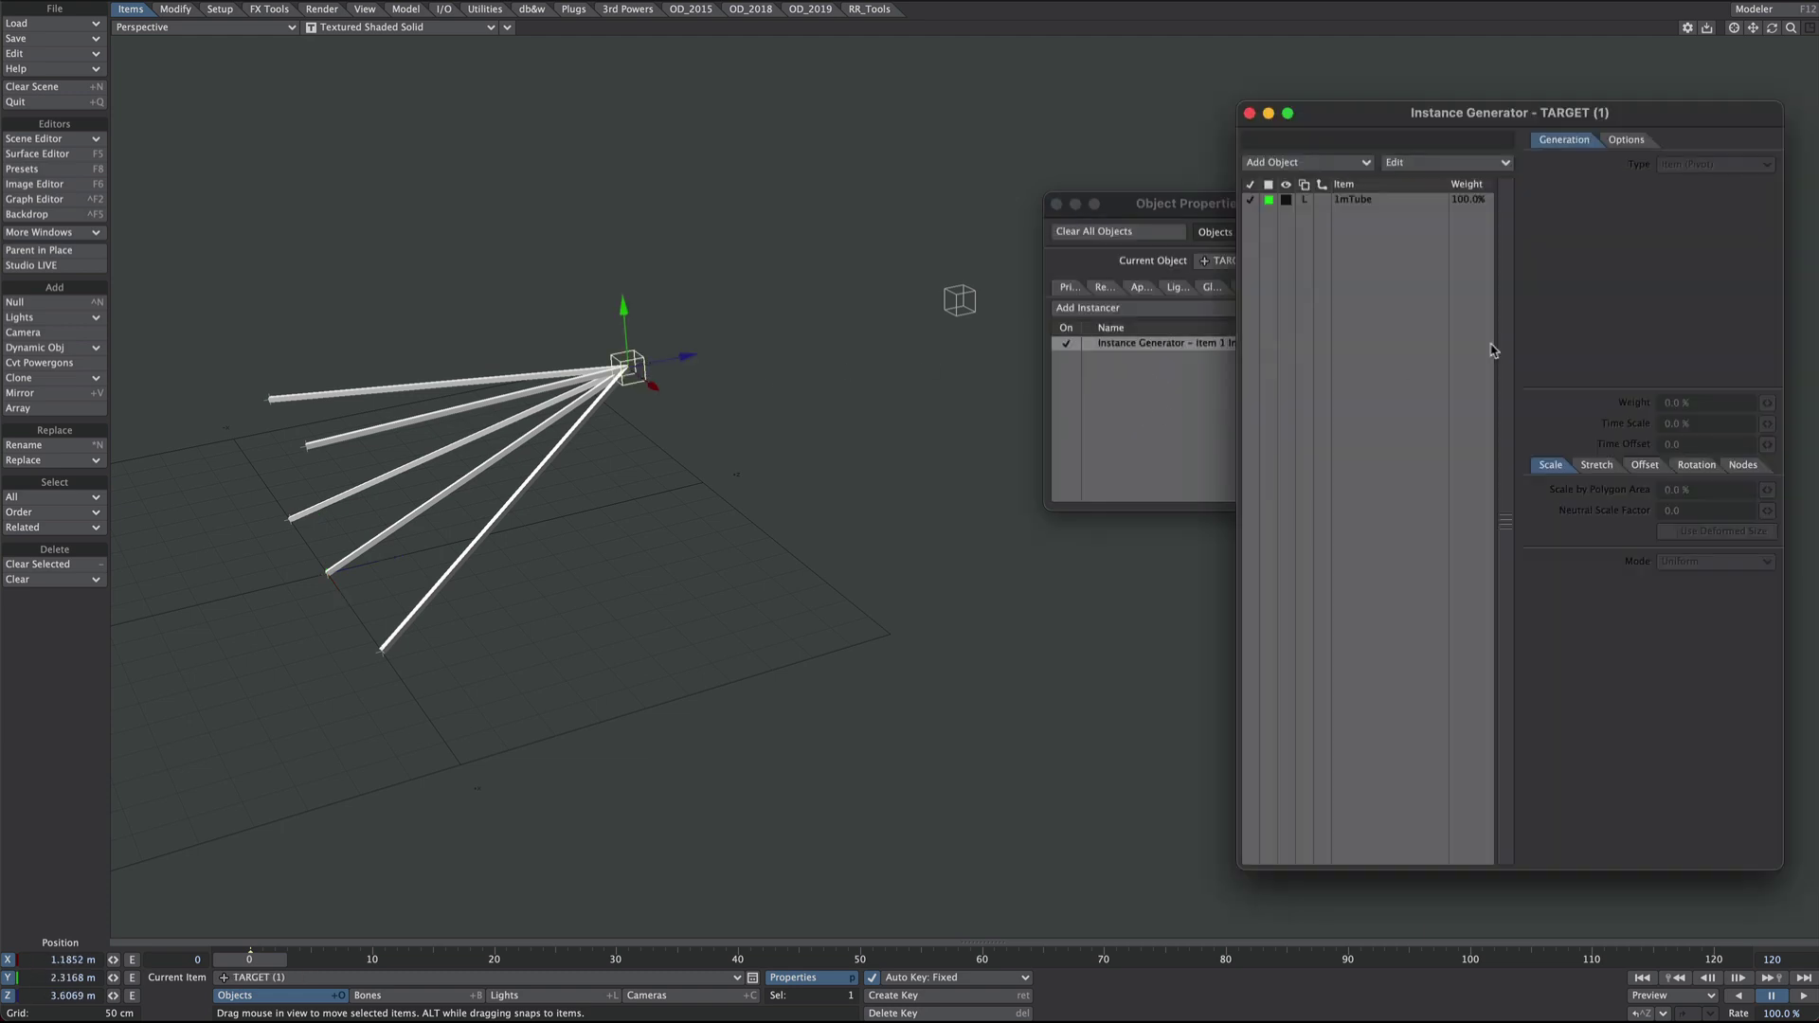
click(1364, 201)
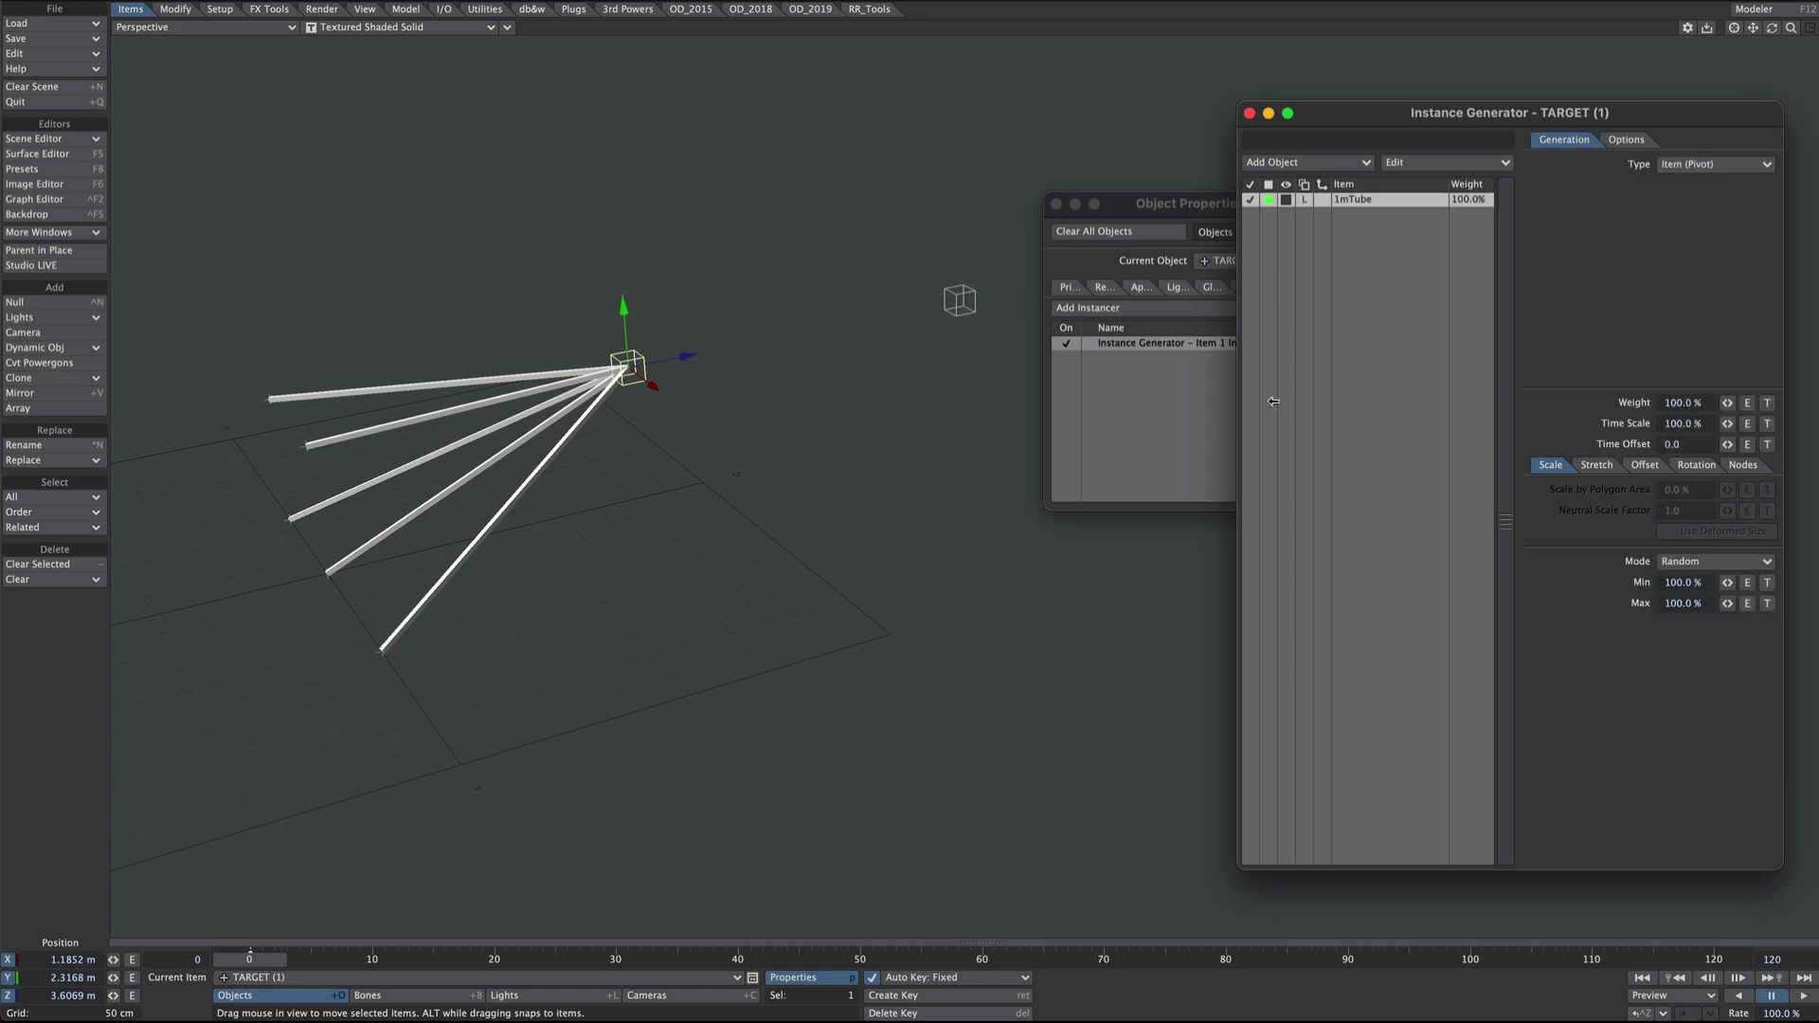
click(1691, 464)
click(1678, 564)
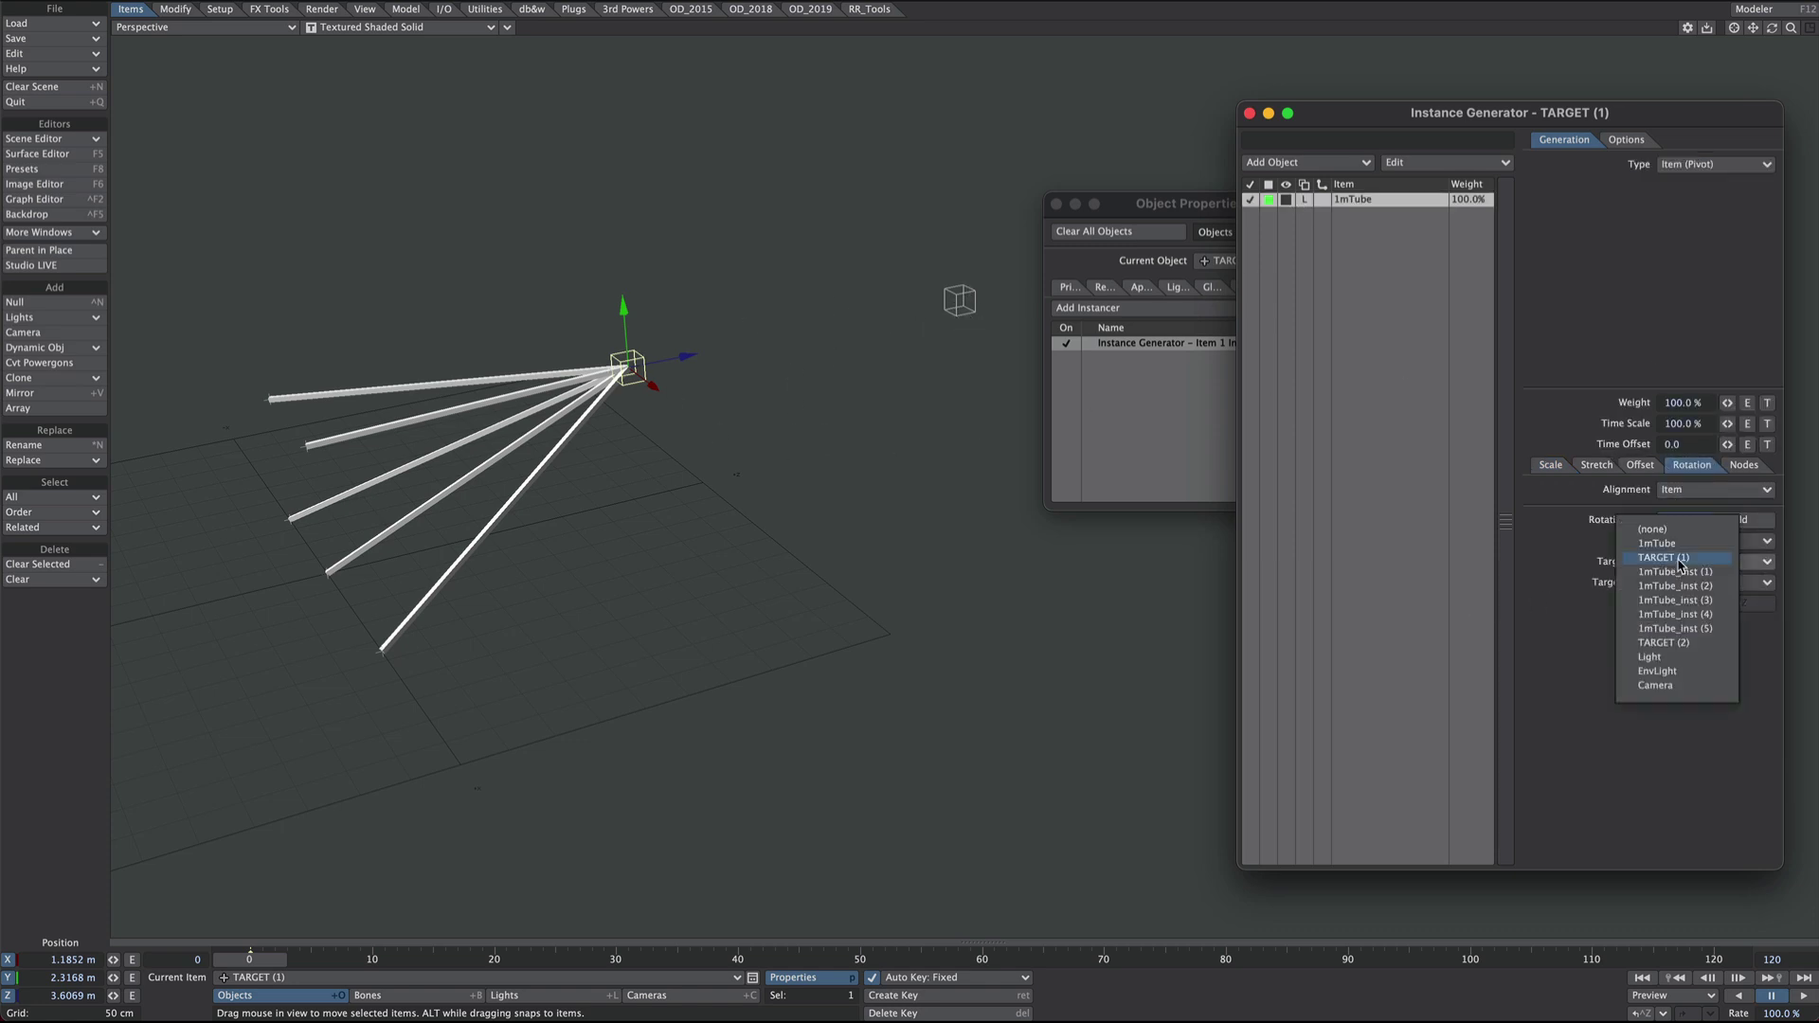
click(1686, 643)
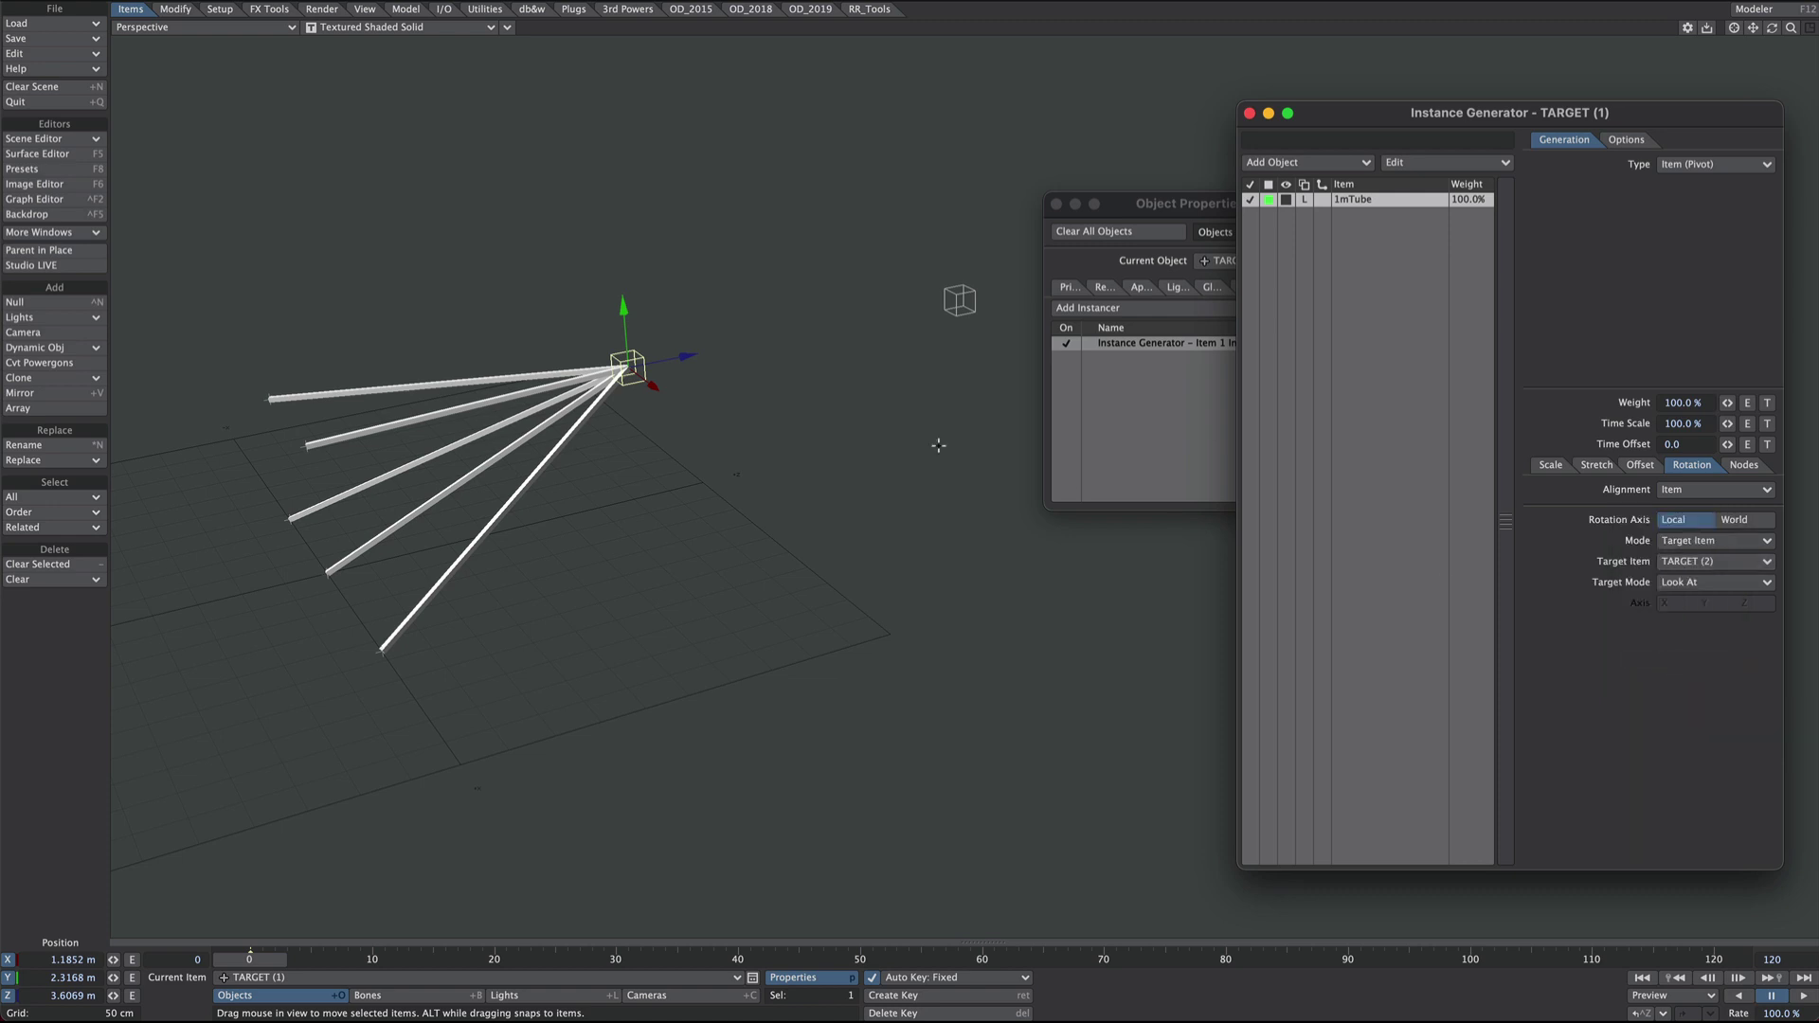
Set the Item Info node in TARGET (1)'s instance generator to TARGET (2) and close the node editor.
click(1743, 465)
click(1695, 495)
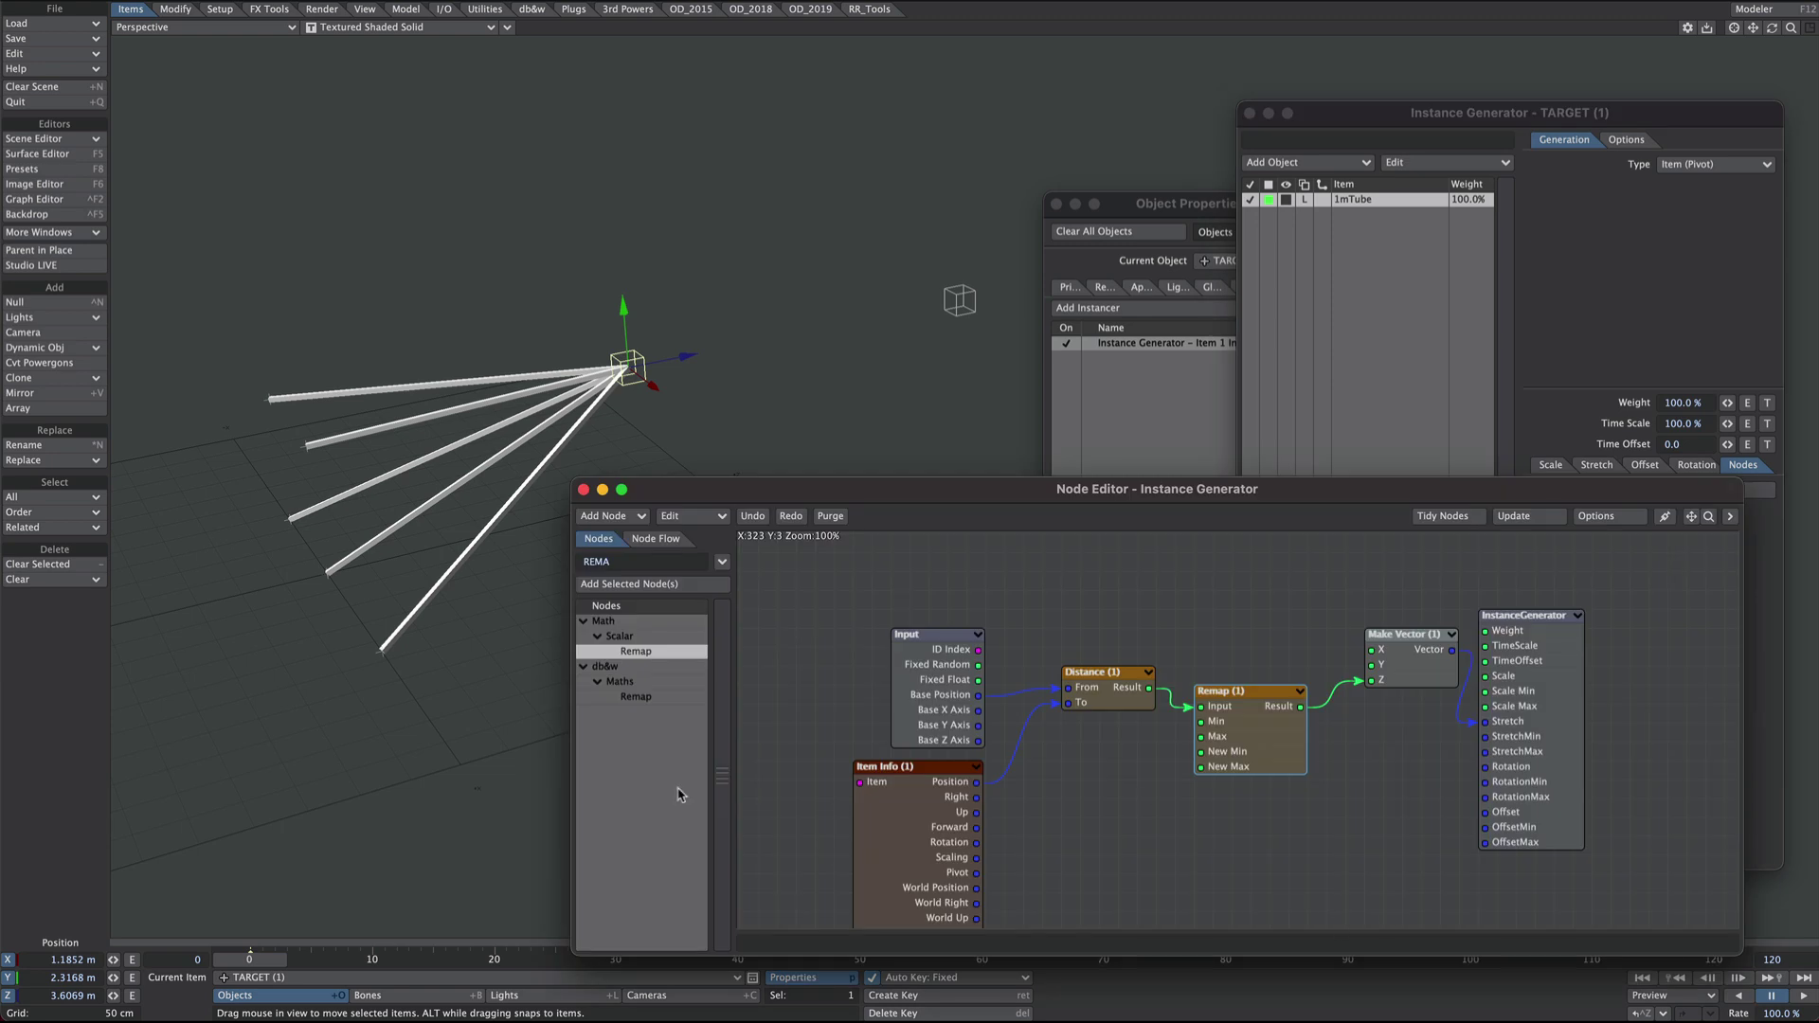
double_click(920, 772)
click(909, 341)
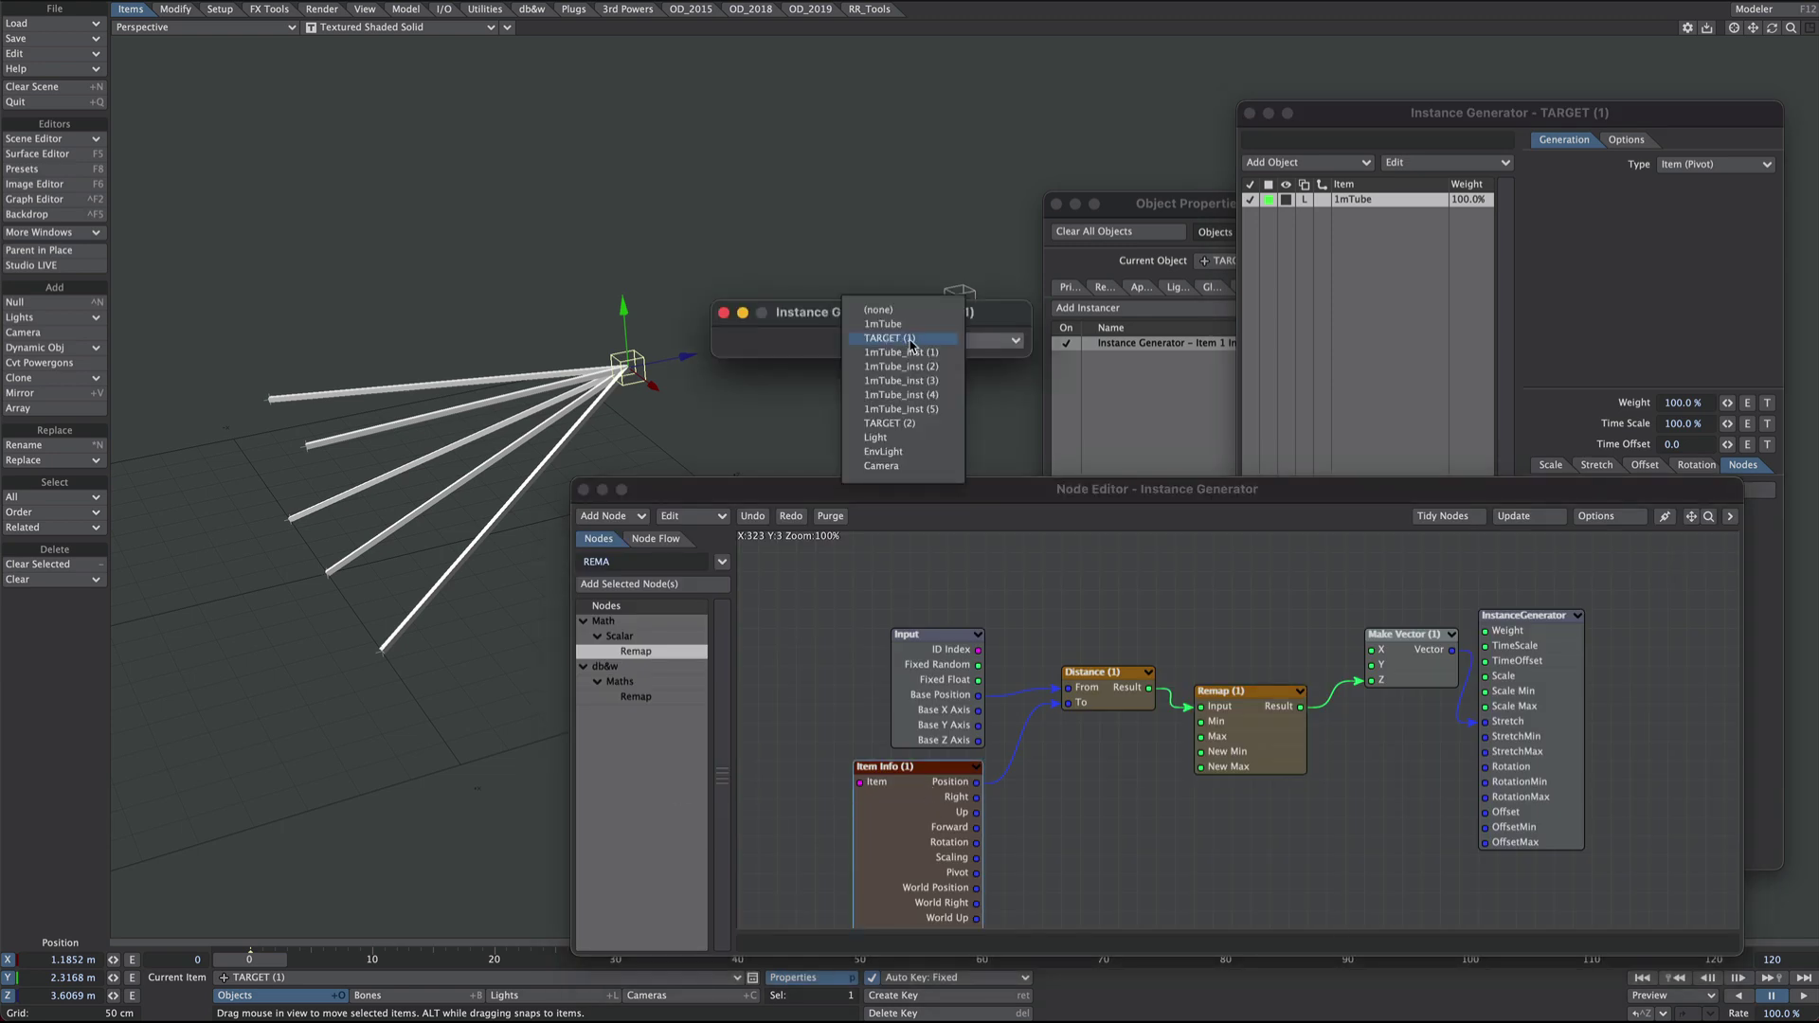
click(910, 423)
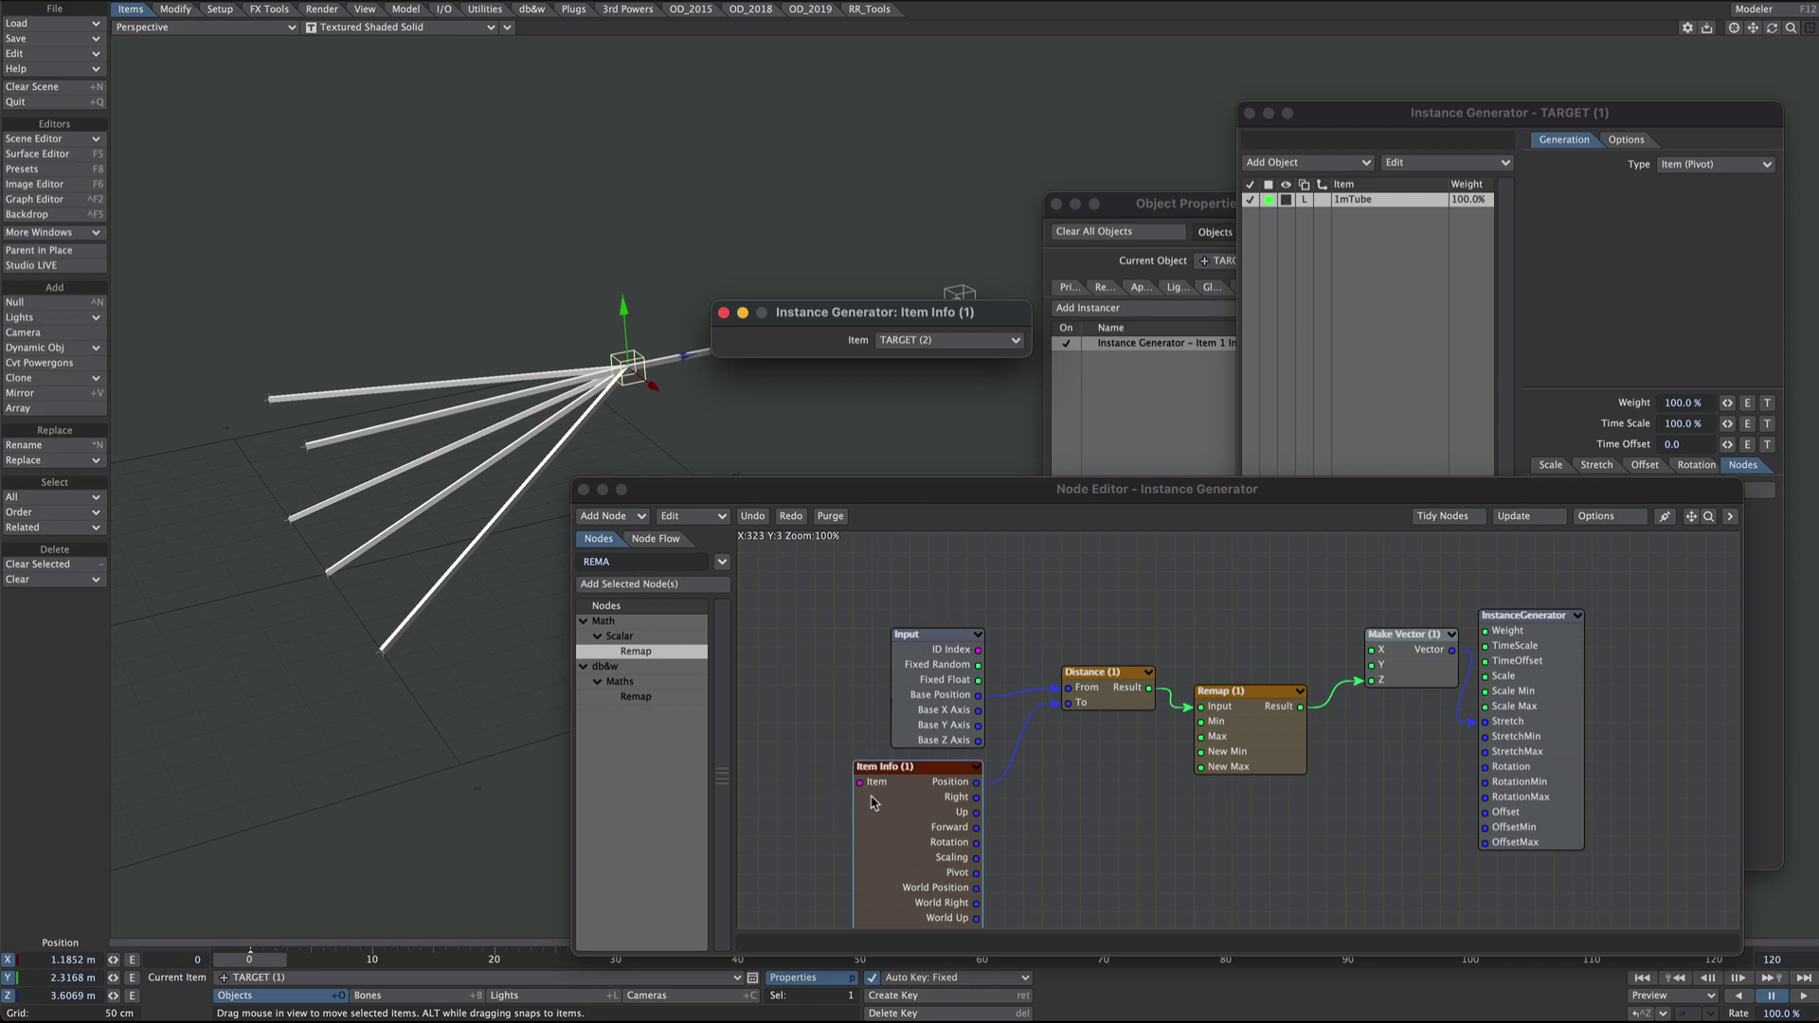
click(583, 489)
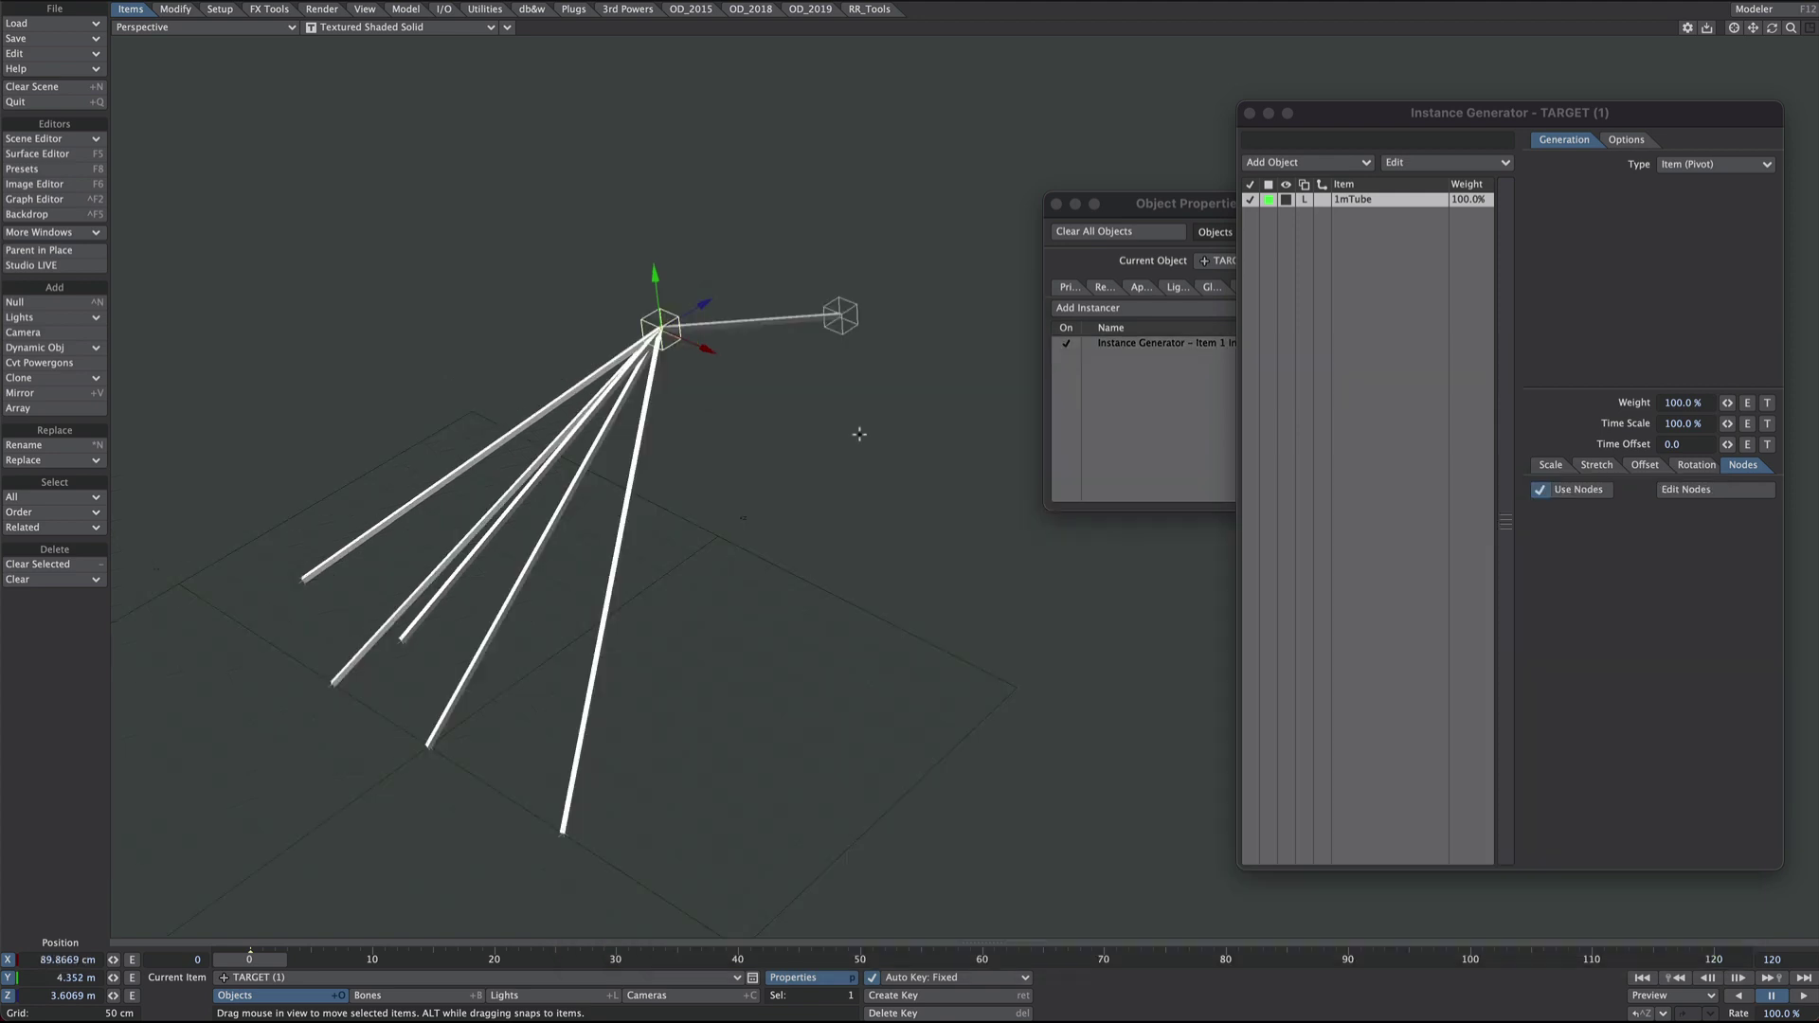
Move the TARGET (2) null upward to test the tube between the two targets.
alt+drag(712, 315, 653, 273)
click(851, 284)
drag(837, 235, 834, 174)
ctrl+alt+drag(878, 304, 886, 366)
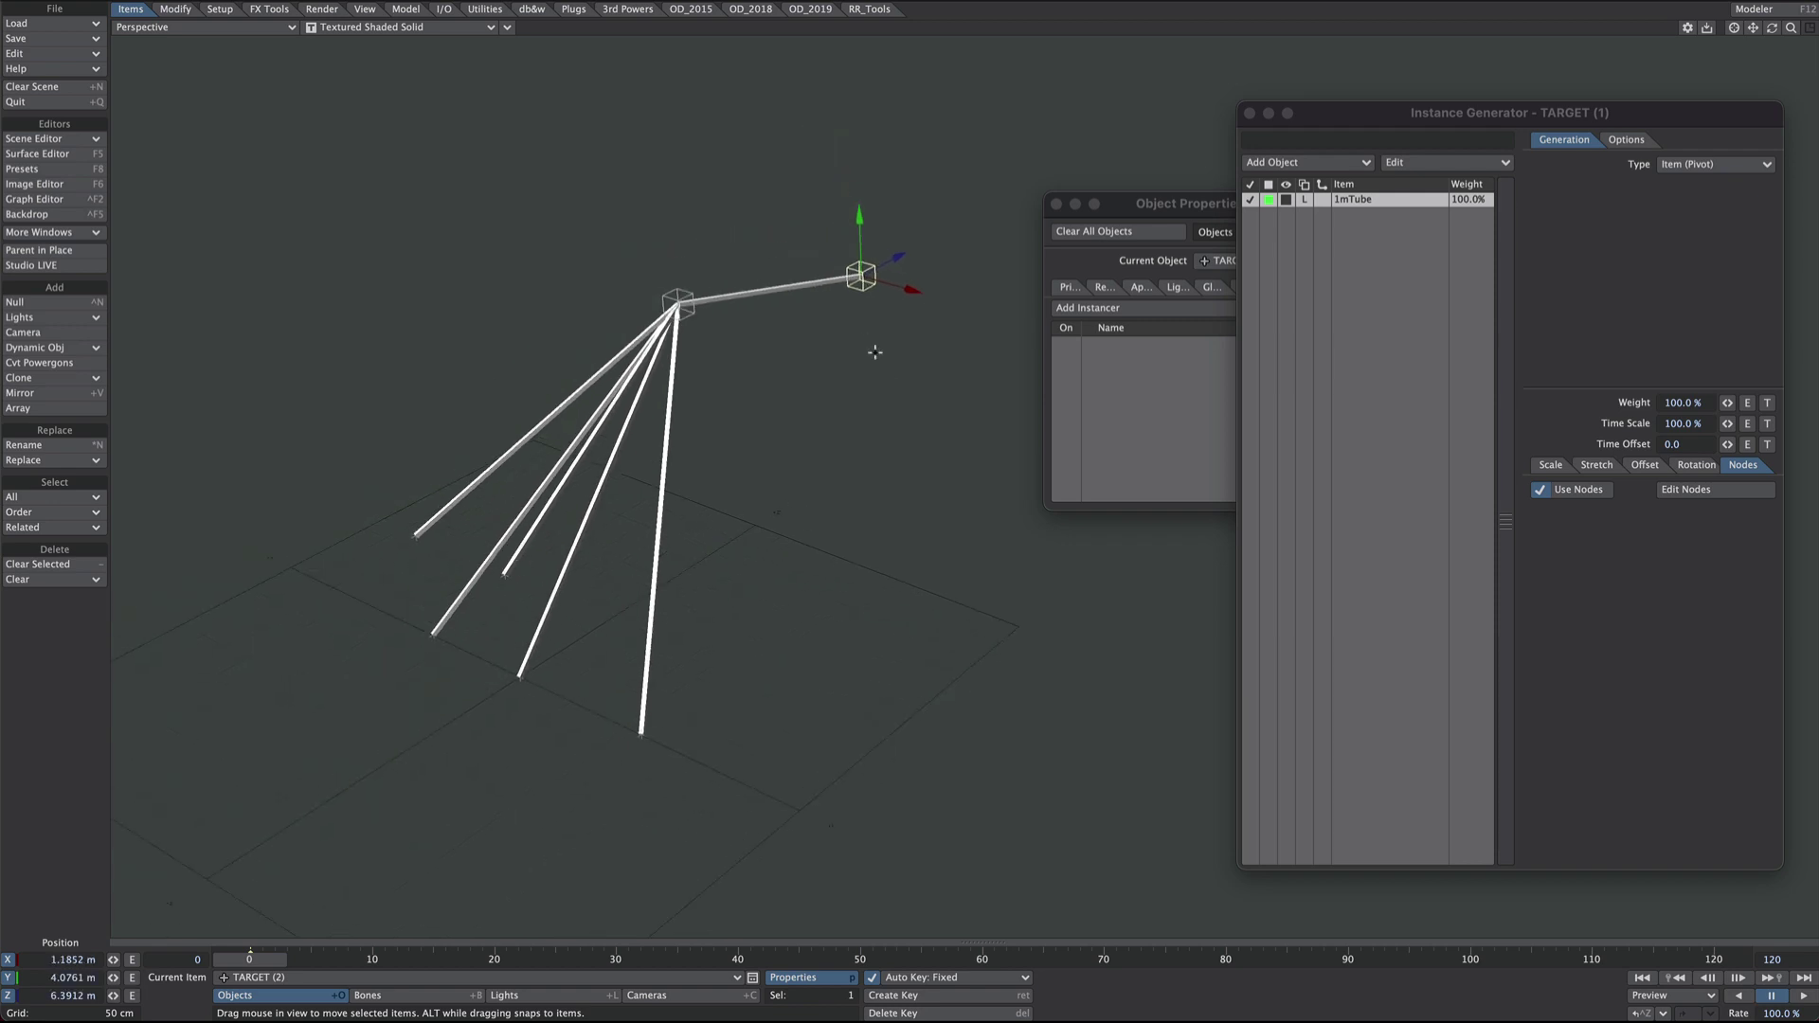
Delete 1mTube_inst clones (2) to (5) and raise the remaining null to about 91 cm on Y.
shift+click(1537, 312)
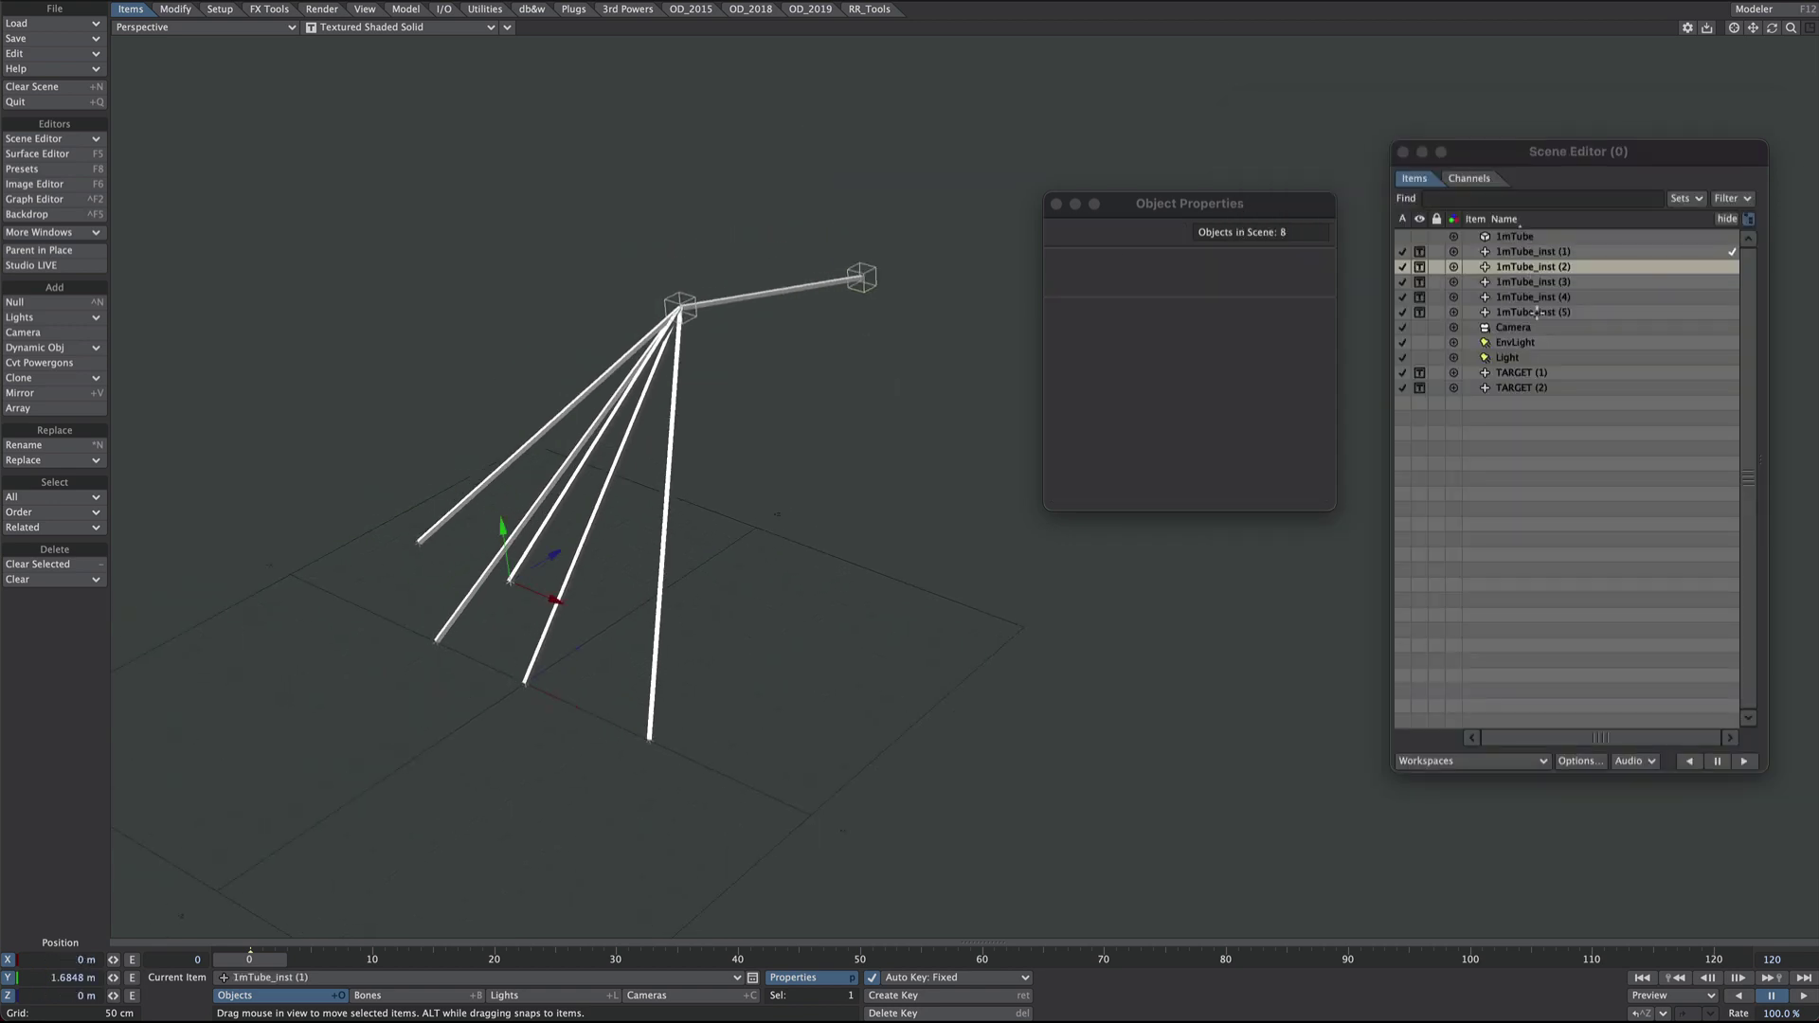
shift+click(1536, 313)
key(minus)
click(1312, 390)
click(536, 651)
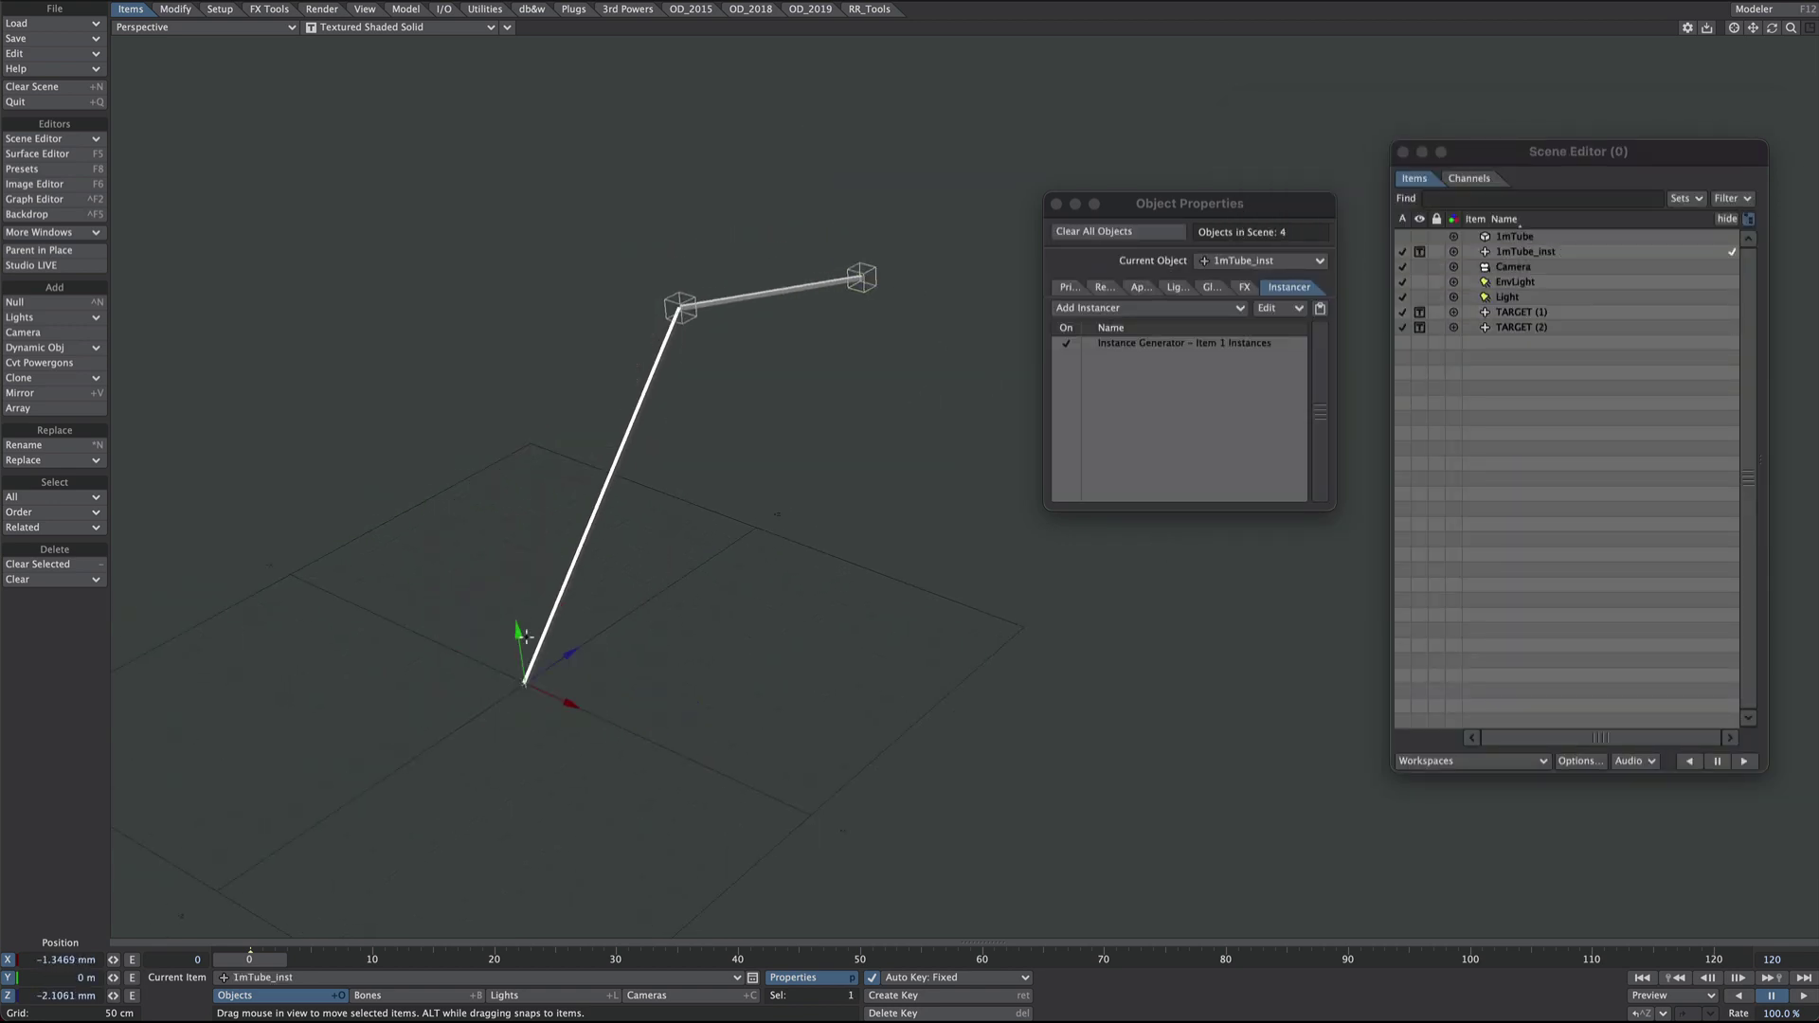
drag(520, 636, 573, 563)
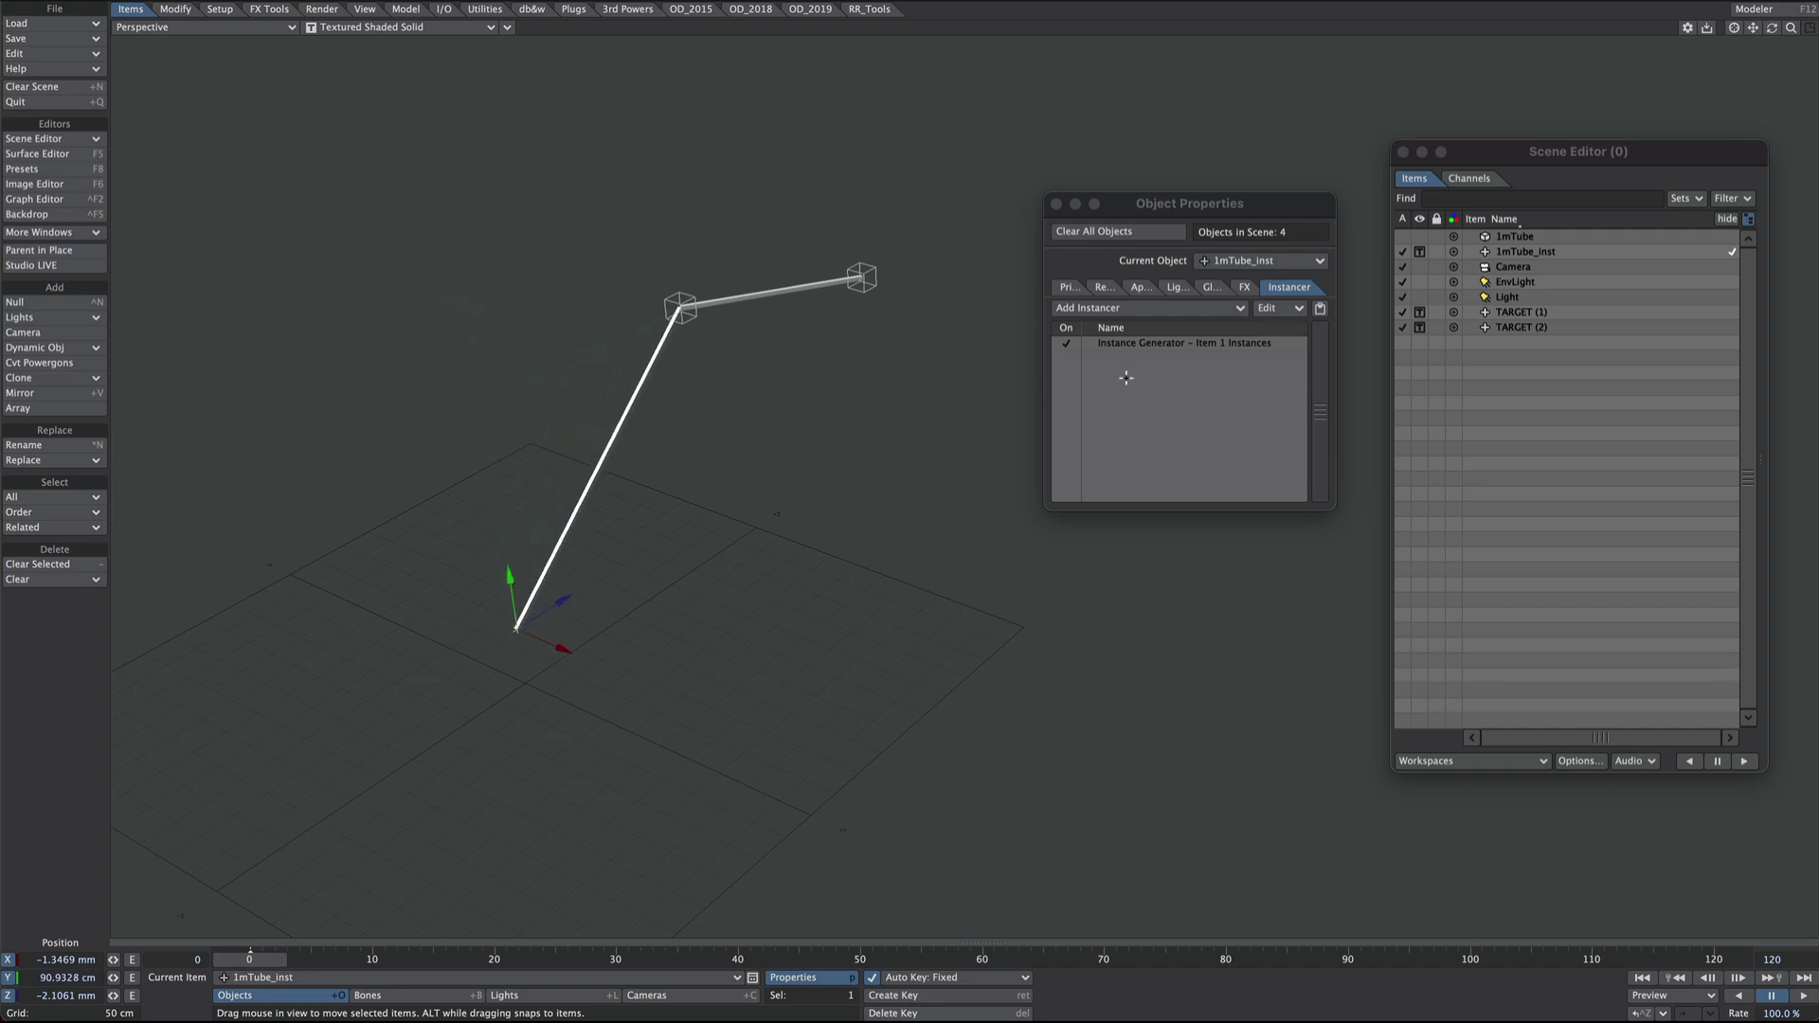
Set the generation type of the 1mTube instance on 1mTube_inst to Radial Array.
double_click(1154, 343)
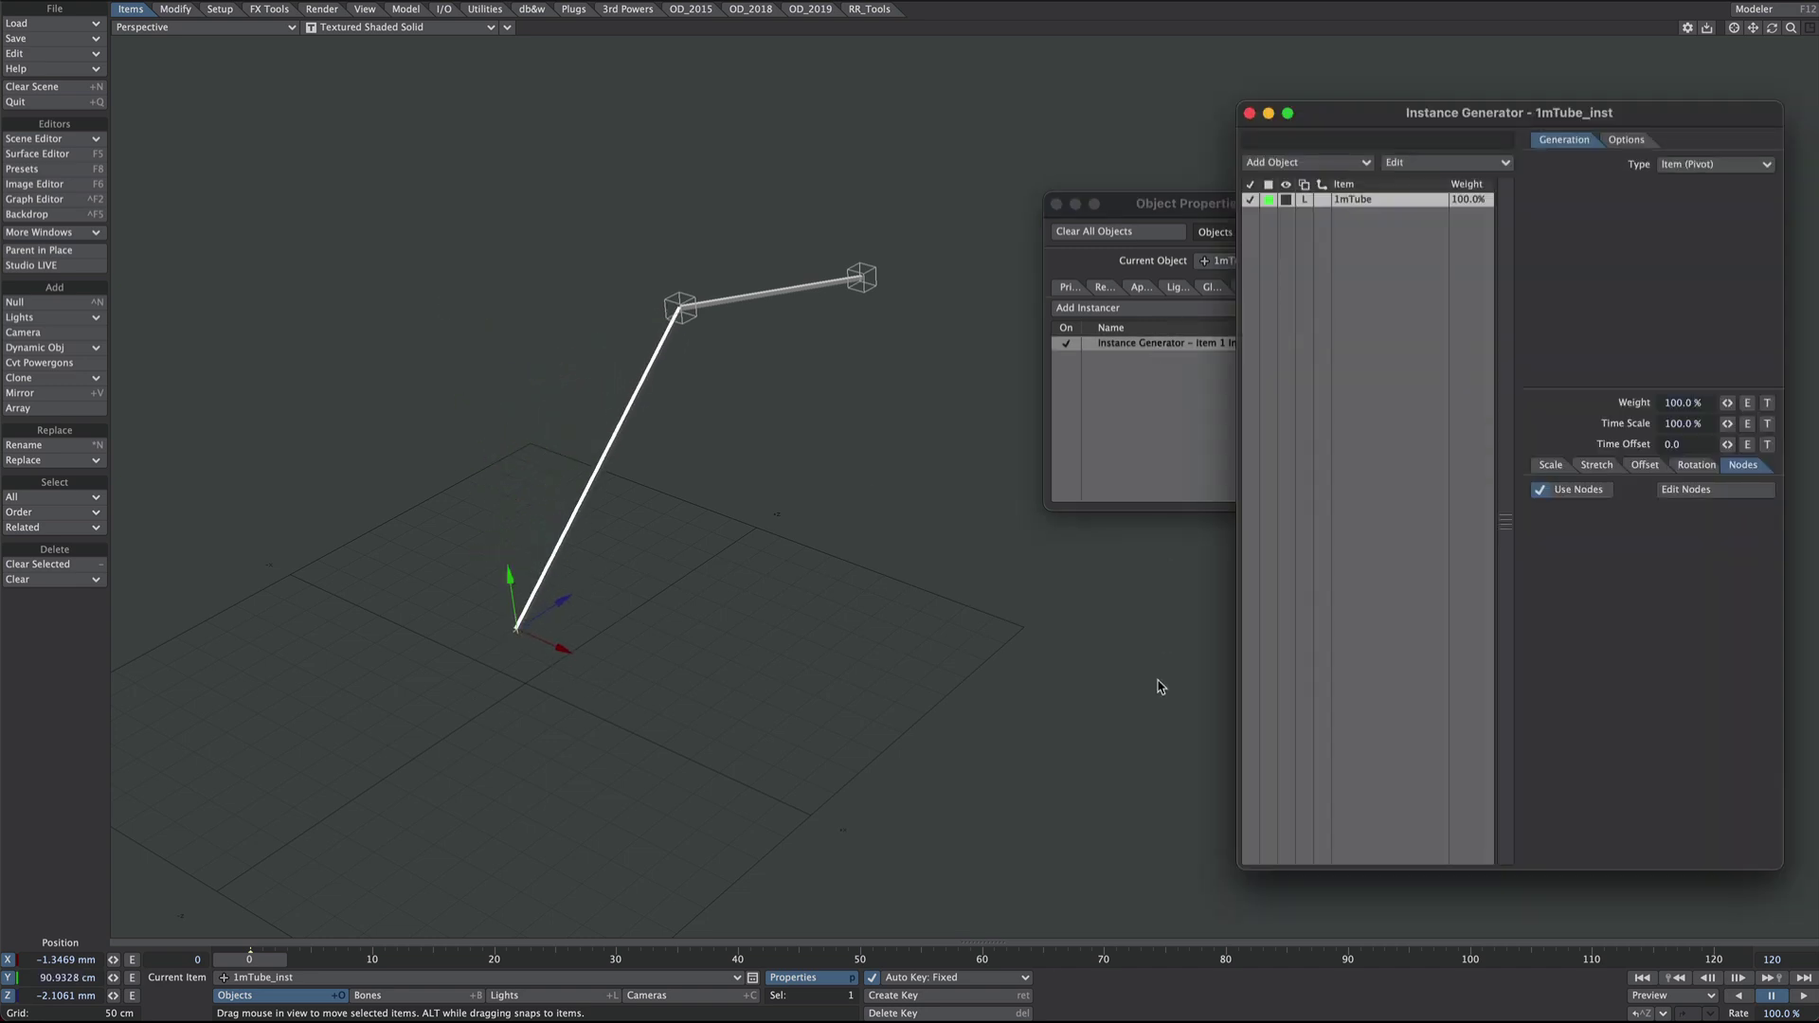
drag(1544, 121, 1242, 122)
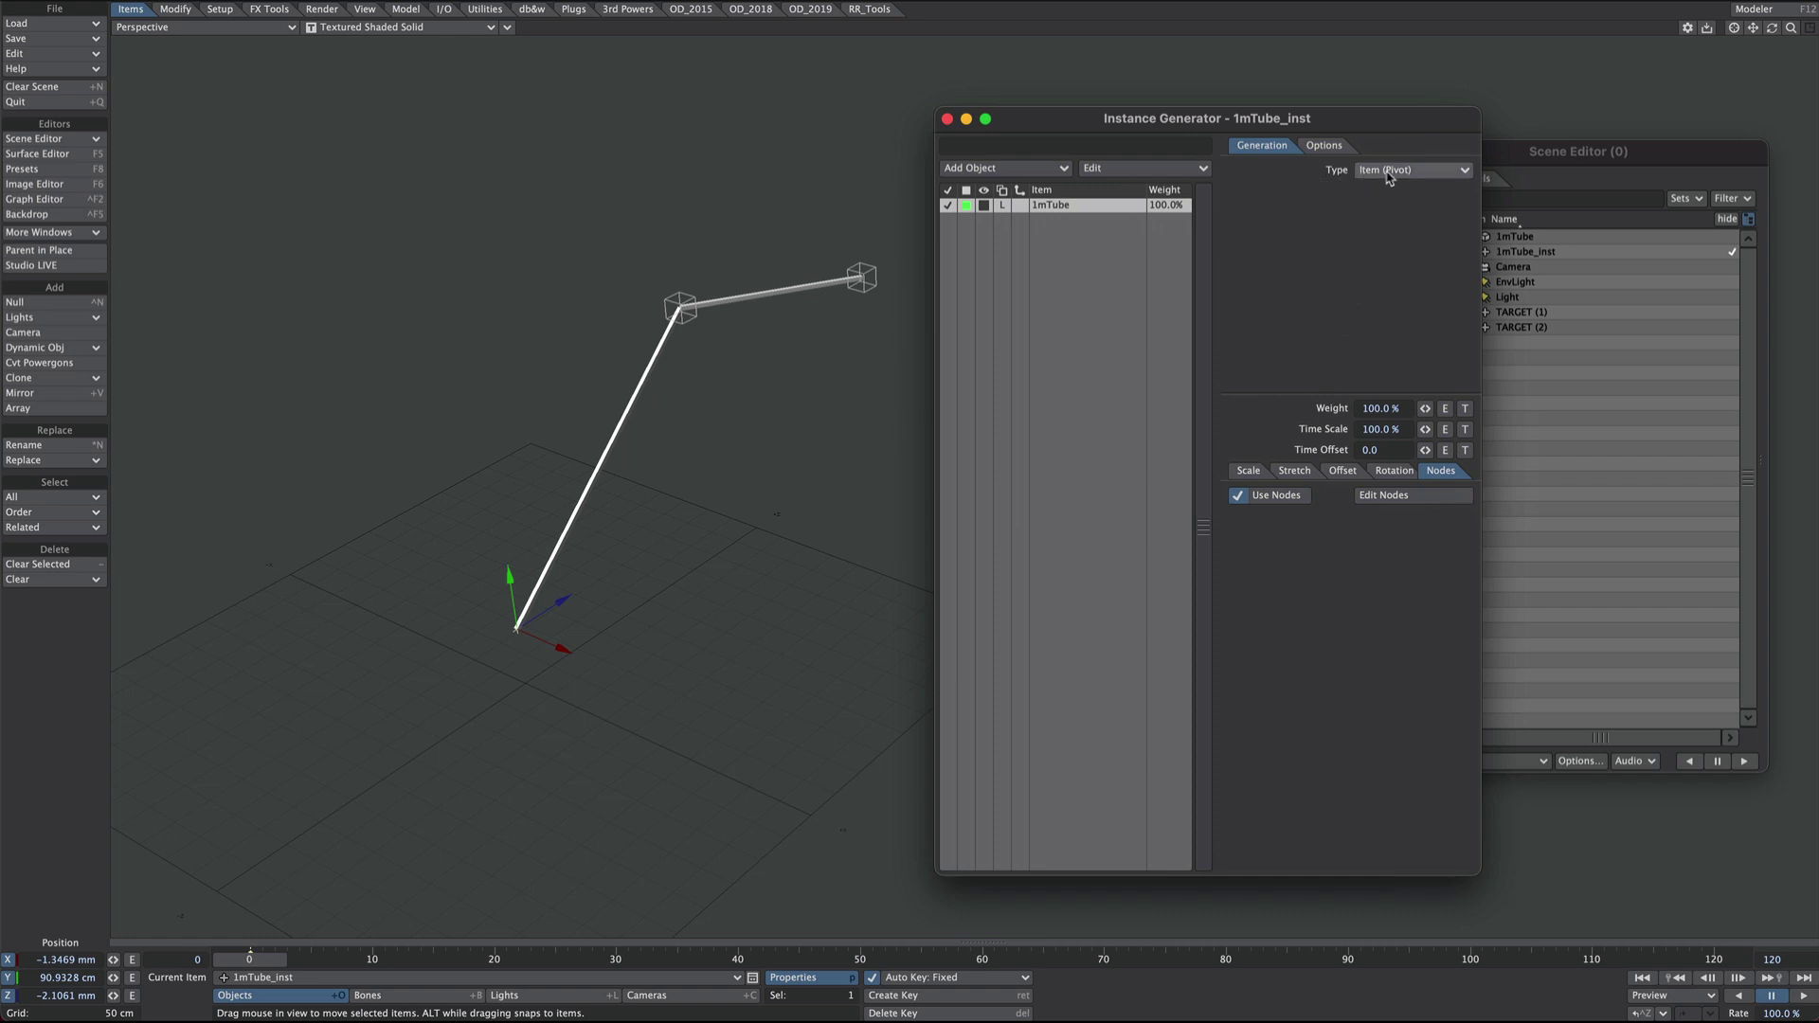
click(1376, 168)
click(1346, 223)
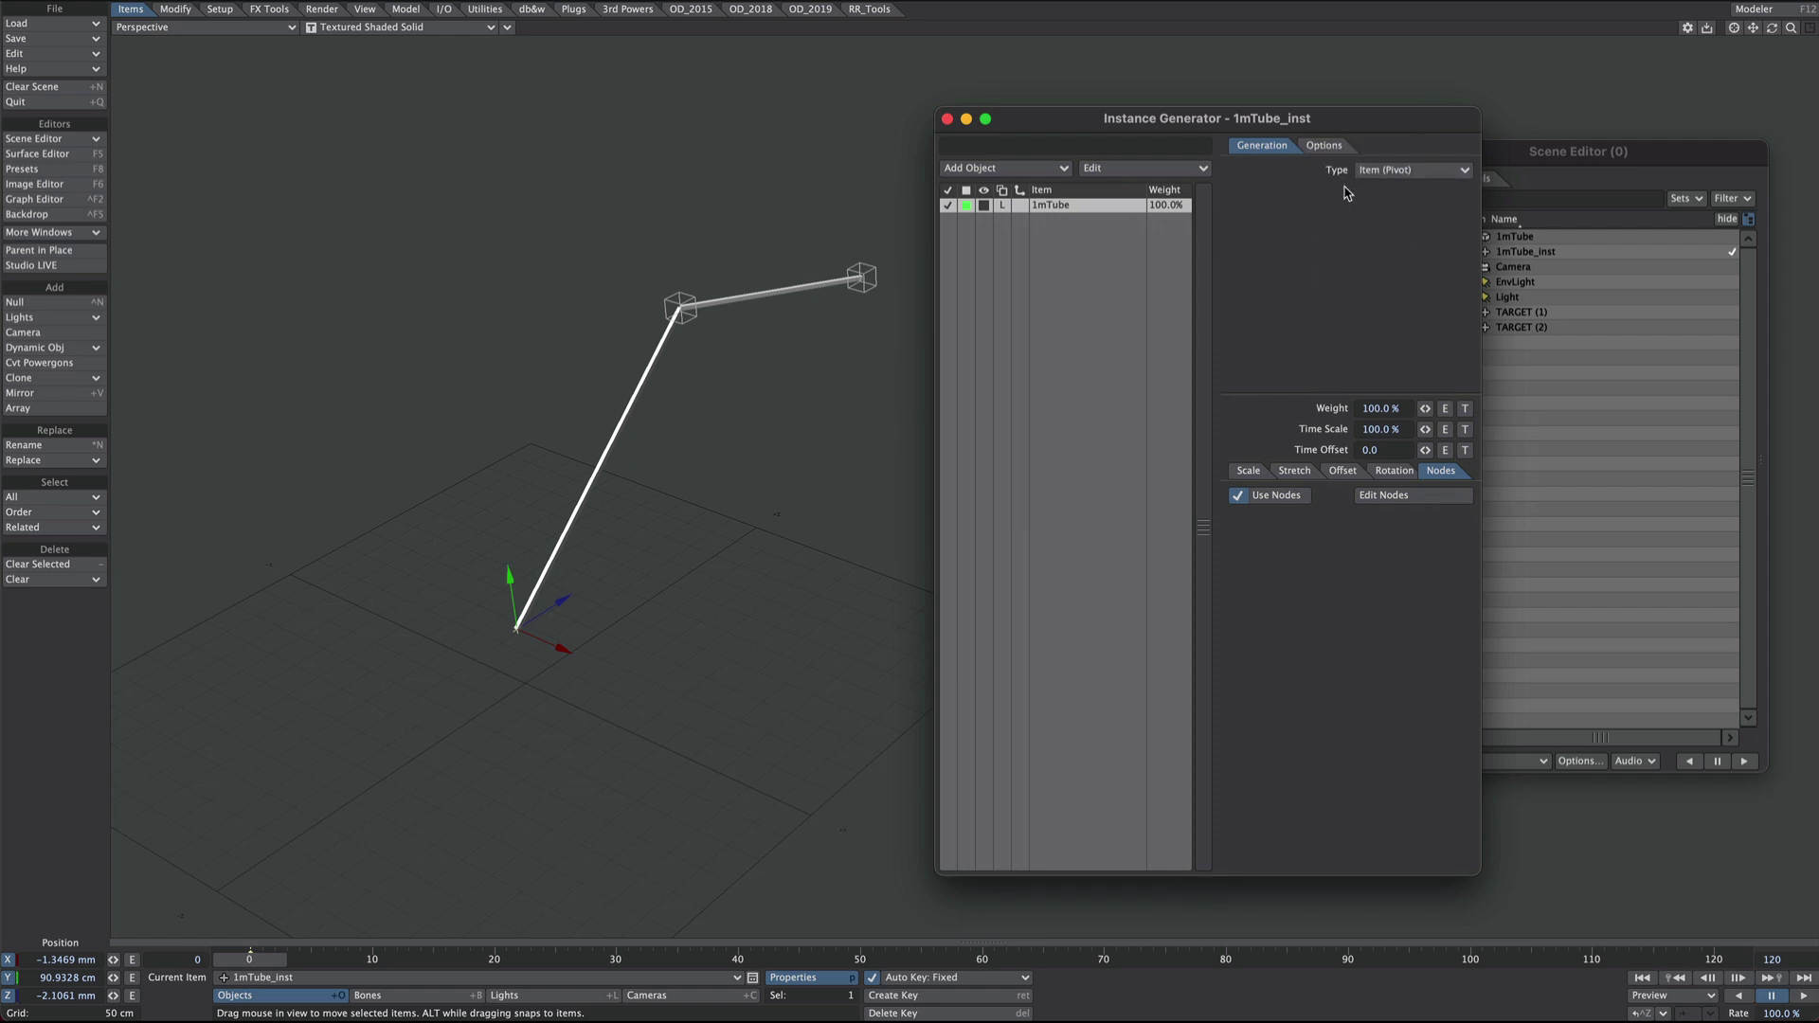
click(1382, 172)
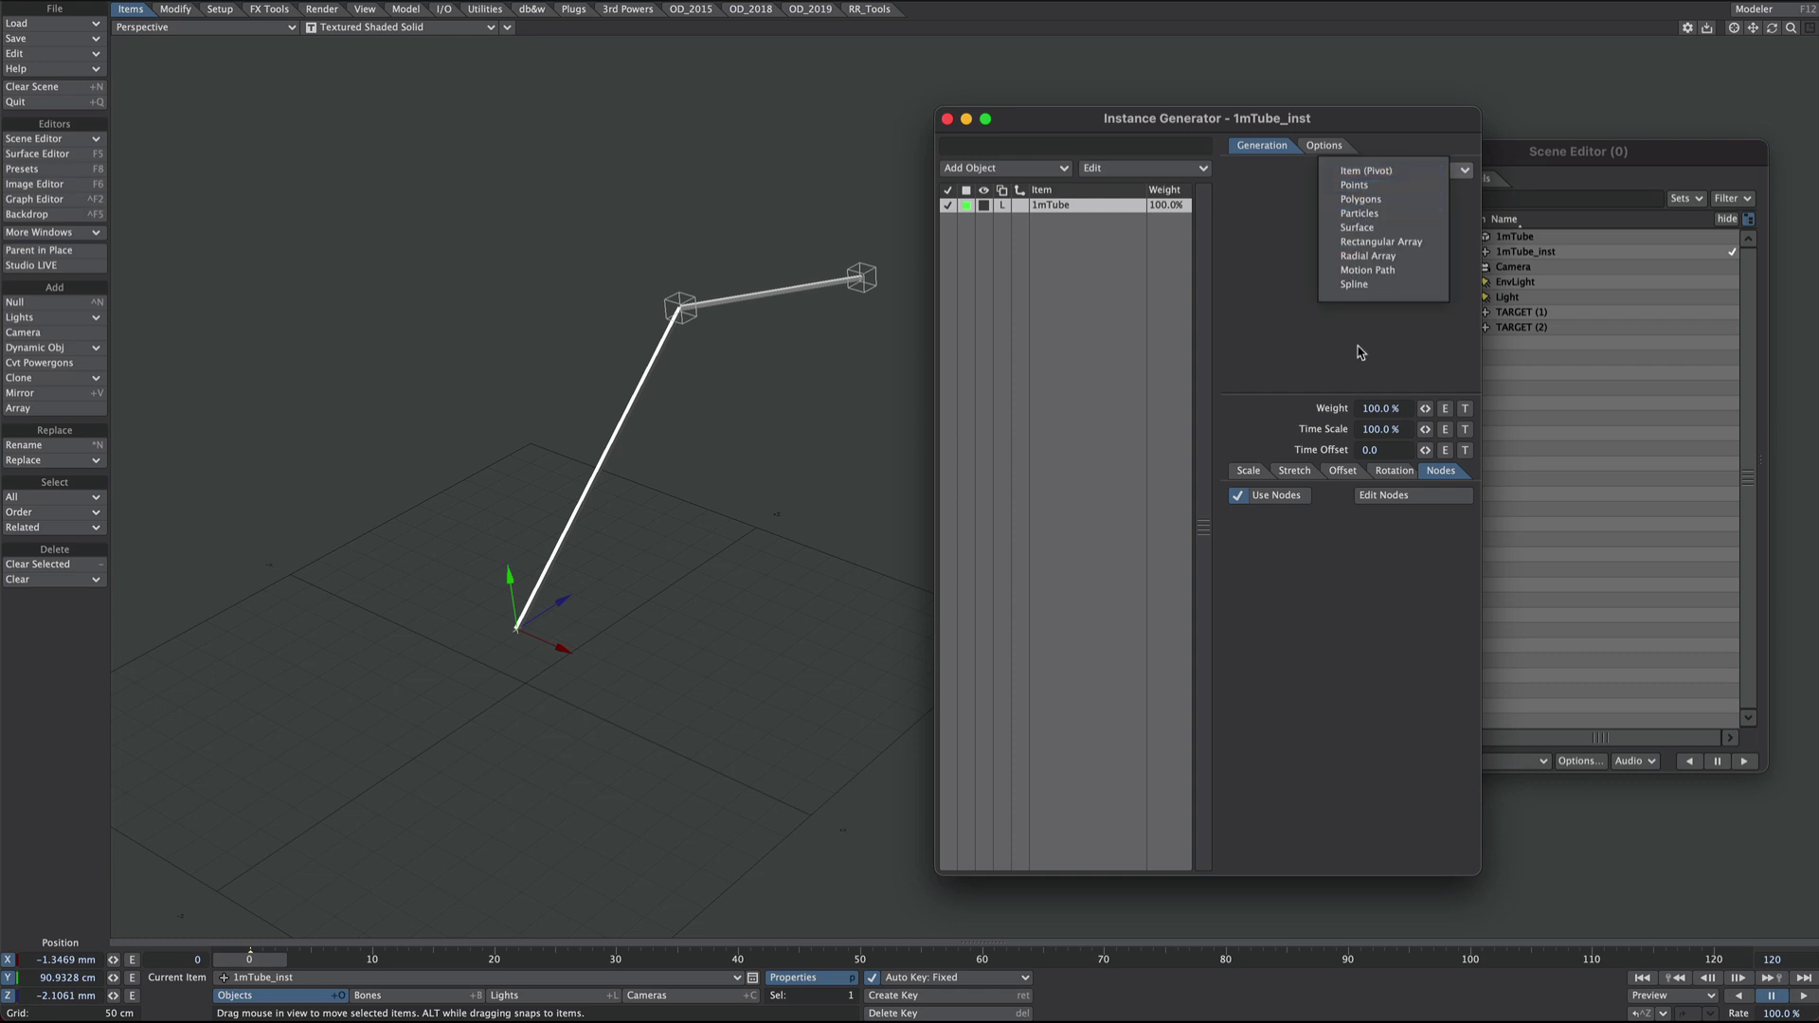
click(1378, 257)
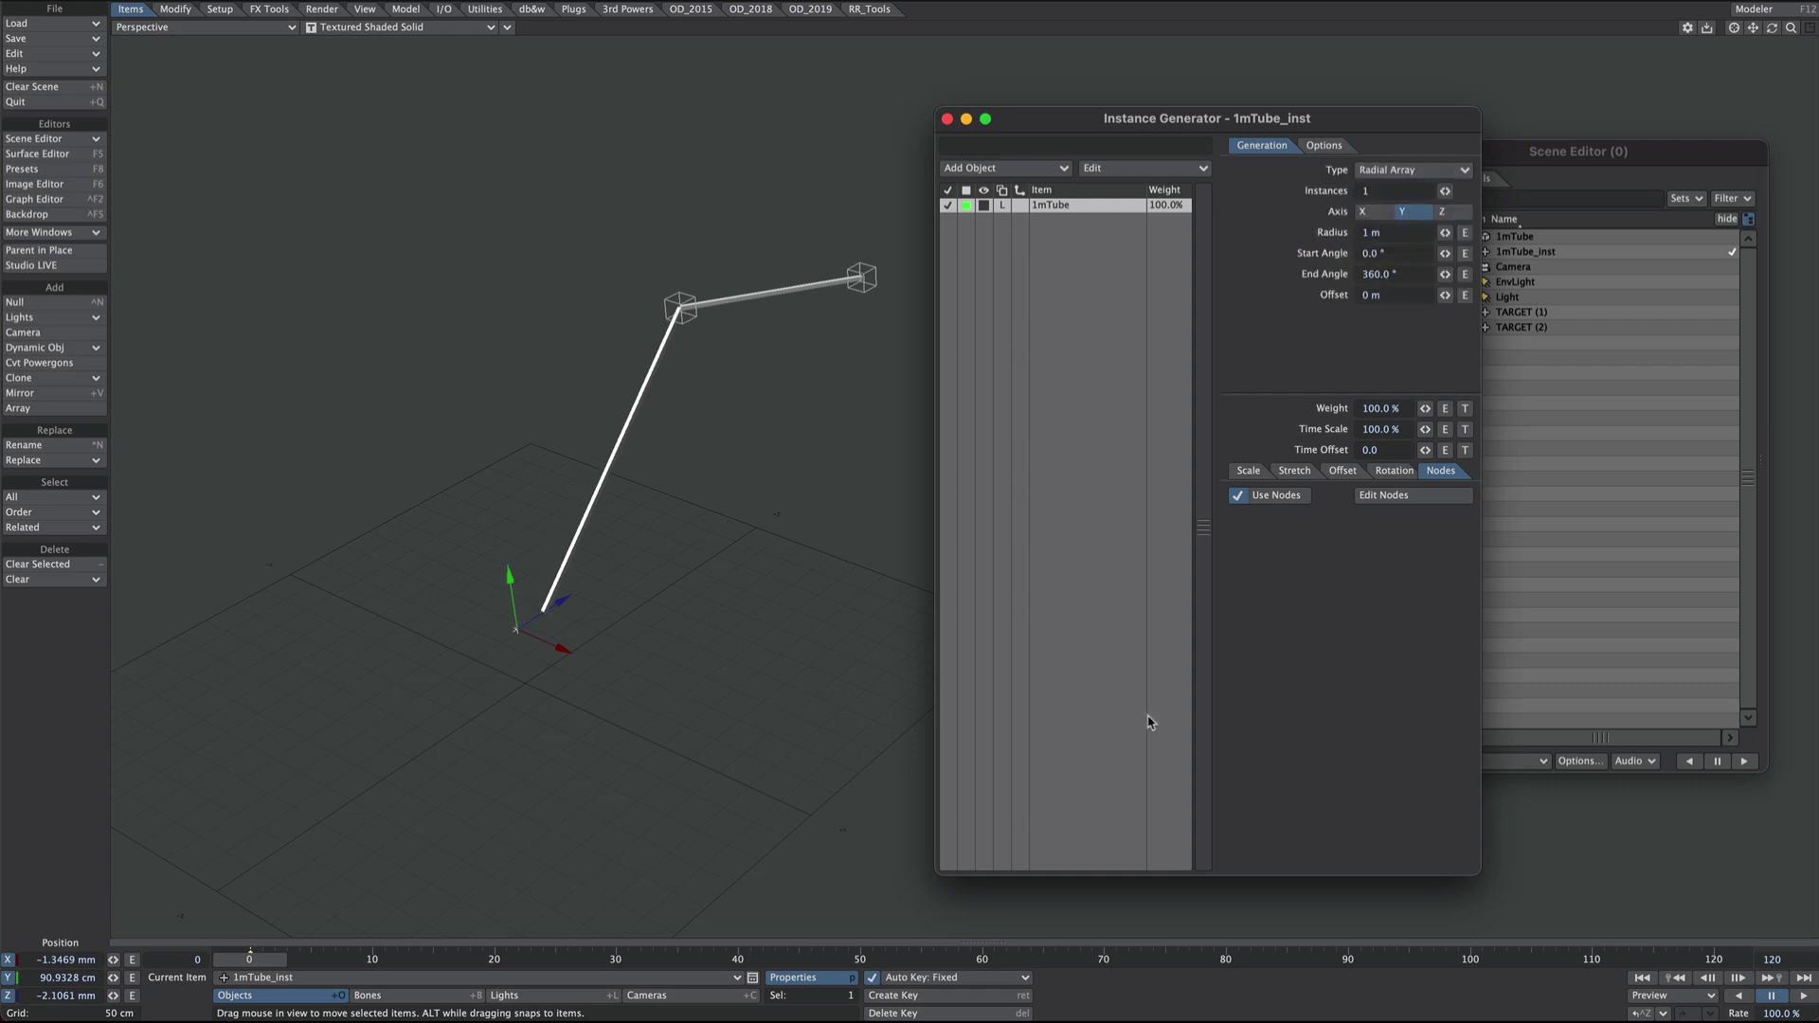
Increase the radial array's instance count, set its axis to Z and enlarge the radius to about 3.07 m.
drag(1444, 190, 1469, 233)
click(1457, 214)
mouse_move(1445, 191)
mouse_down()
mouse_move(1421, 191)
mouse_move(1442, 190)
mouse_up()
Rotate the 1mTube_inst null to a pitch of about -10.4°.
key(y)
drag(444, 478, 424, 436)
key(ctrl+z)
alt+drag(568, 436, 702, 415)
Set the 1mTube instance's generation to Rectangular Array with 4 × 8 × 1 instances, spaced 63.4 cm on X, 24.7 cm on Y and 0 m on Z.
click(1412, 169)
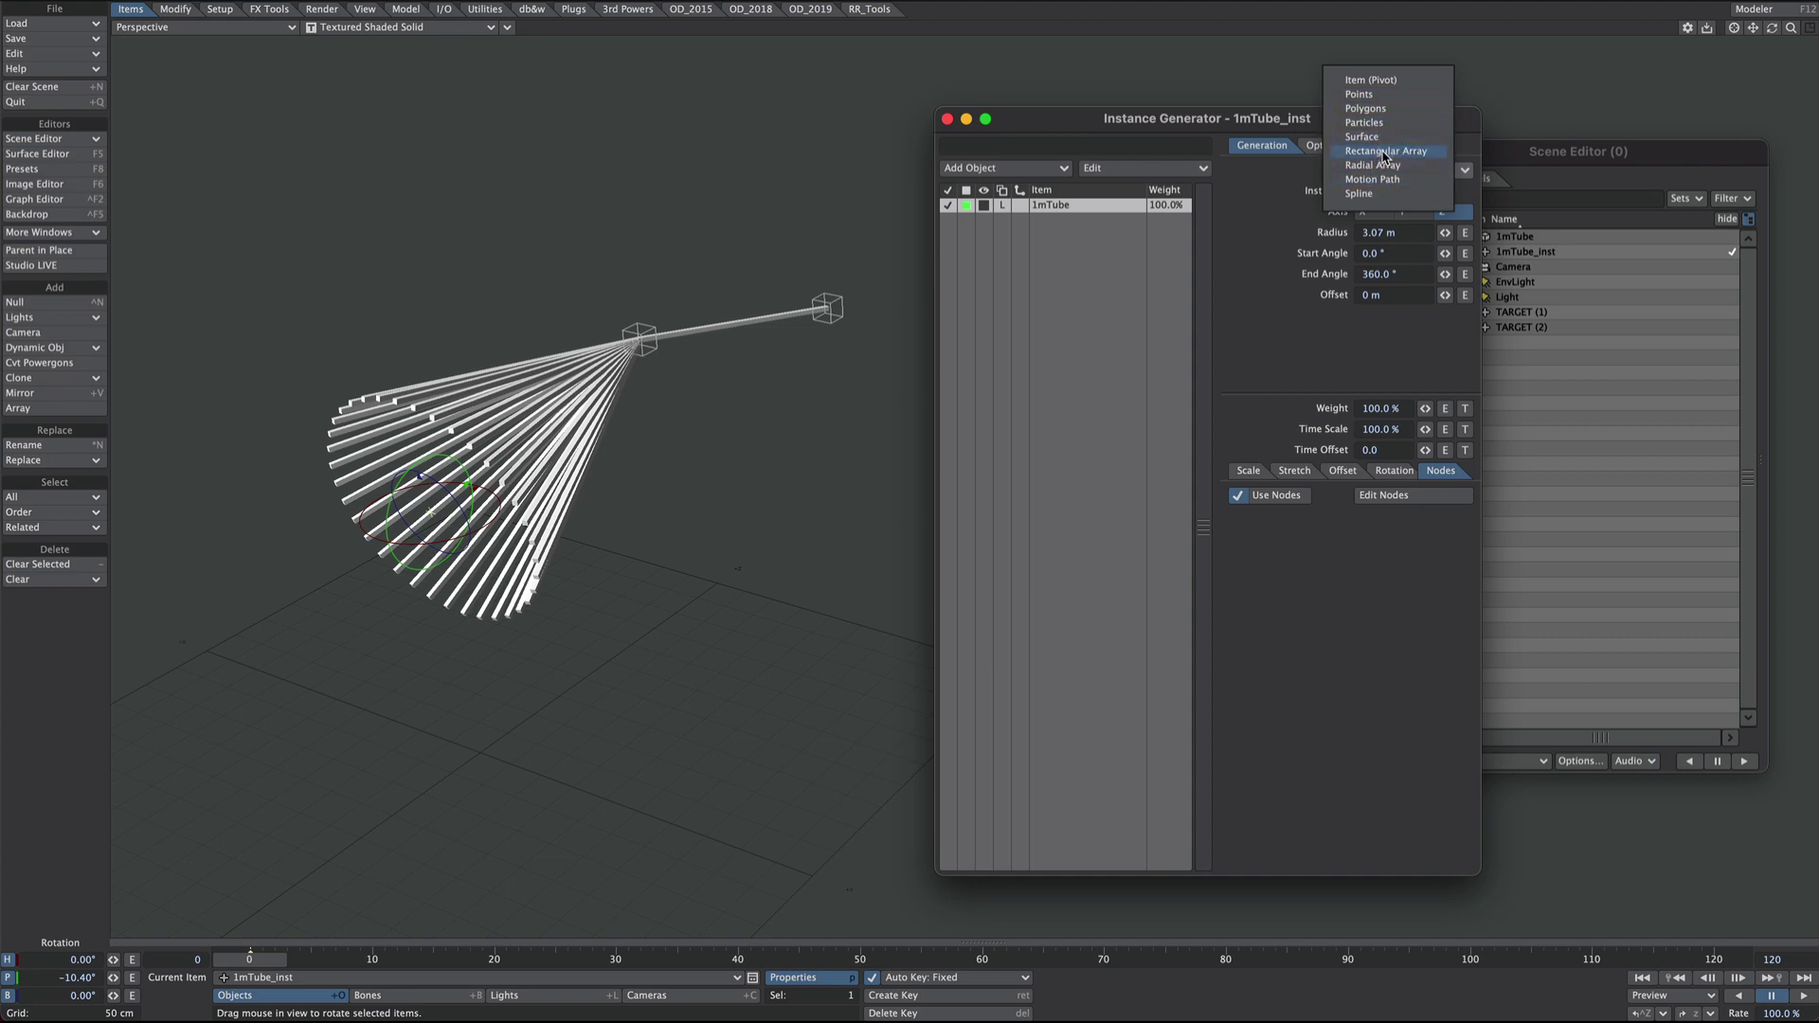
click(1384, 152)
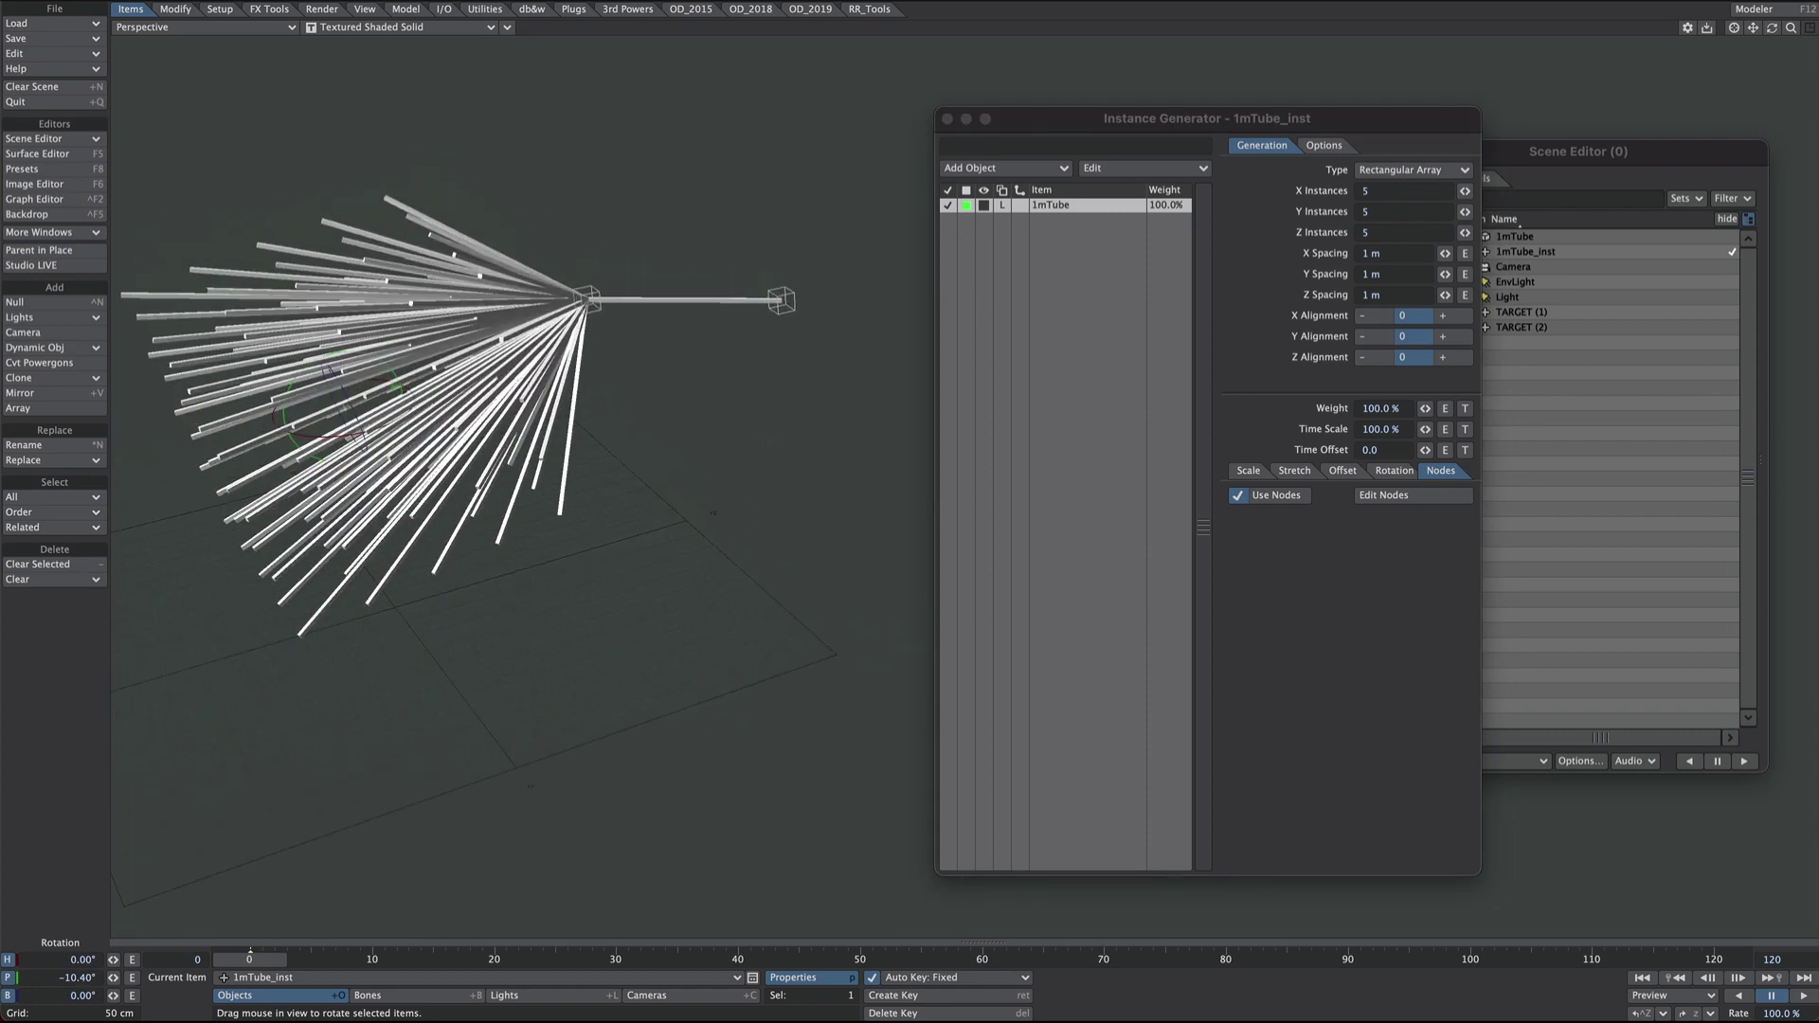
drag(1465, 193, 1429, 253)
drag(1444, 274, 1426, 274)
Move the 1mTube_inst null to about 1.05 m on Y and 86 cm on Z.
alt+drag(467, 396, 629, 548)
key(t)
drag(401, 505, 430, 711)
alt+drag(572, 742, 550, 644)
drag(405, 645, 490, 612)
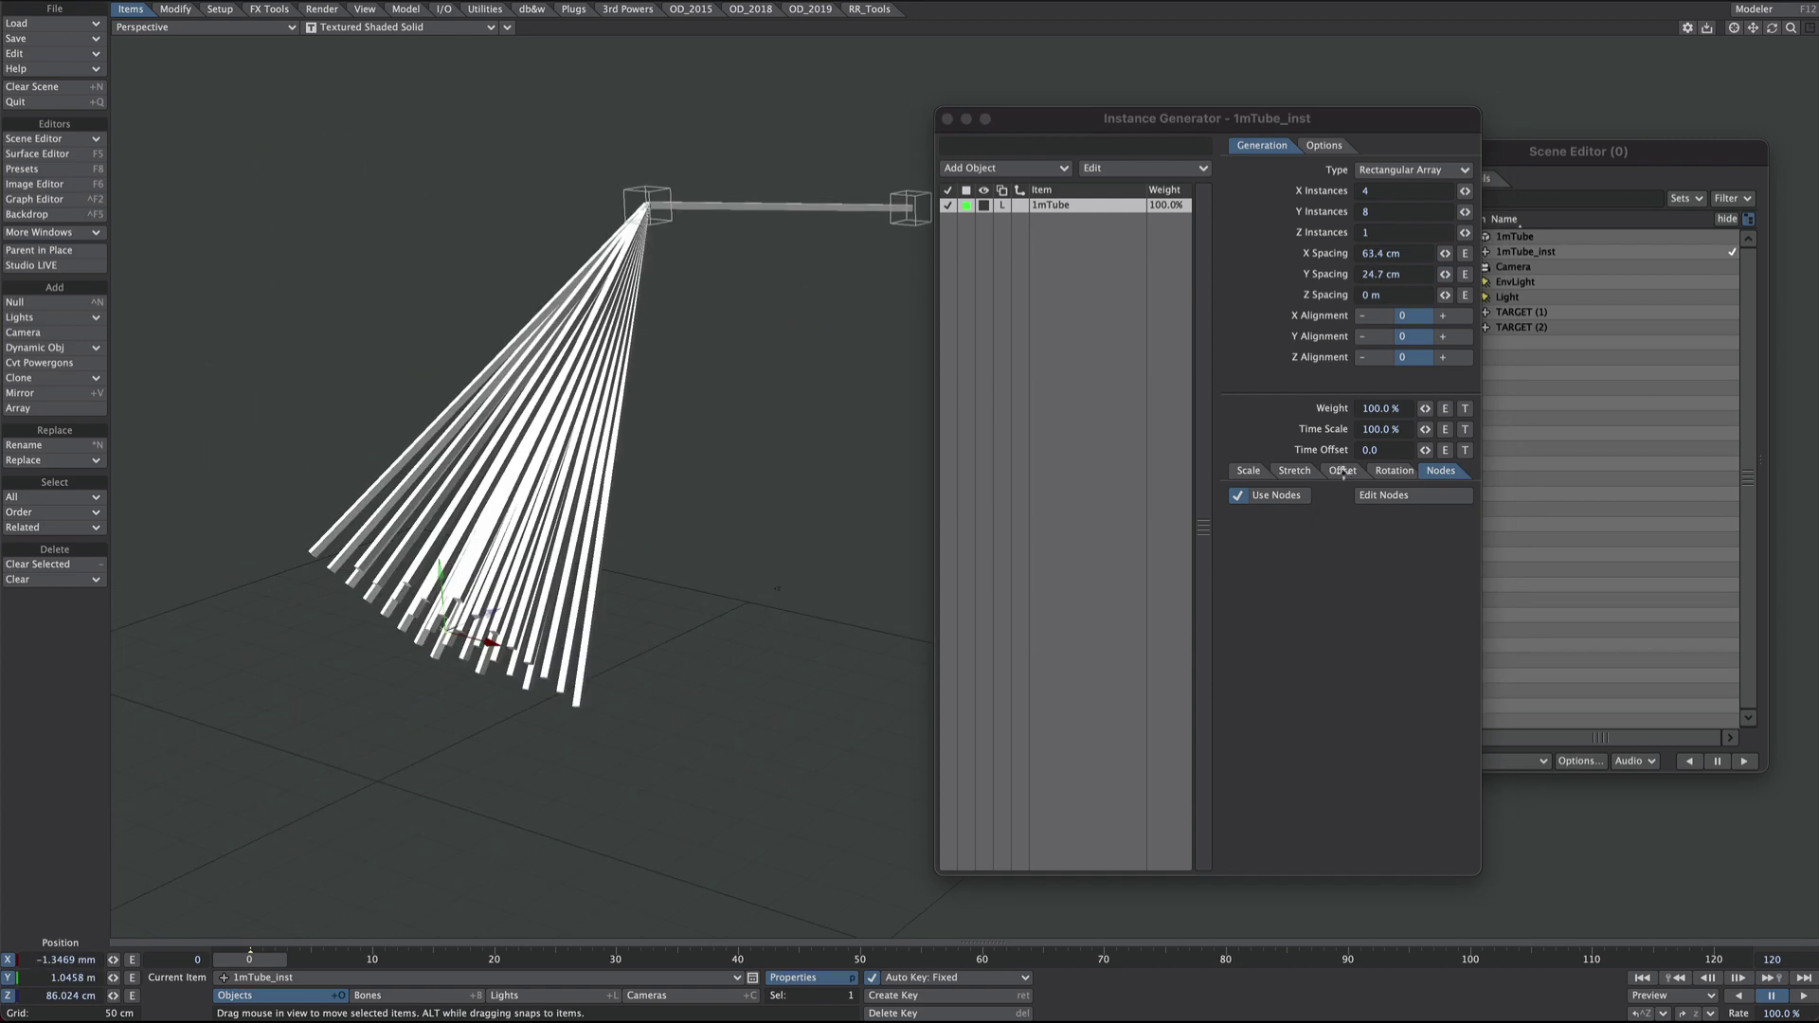
Give the tube instances a random positional offset.
click(1344, 470)
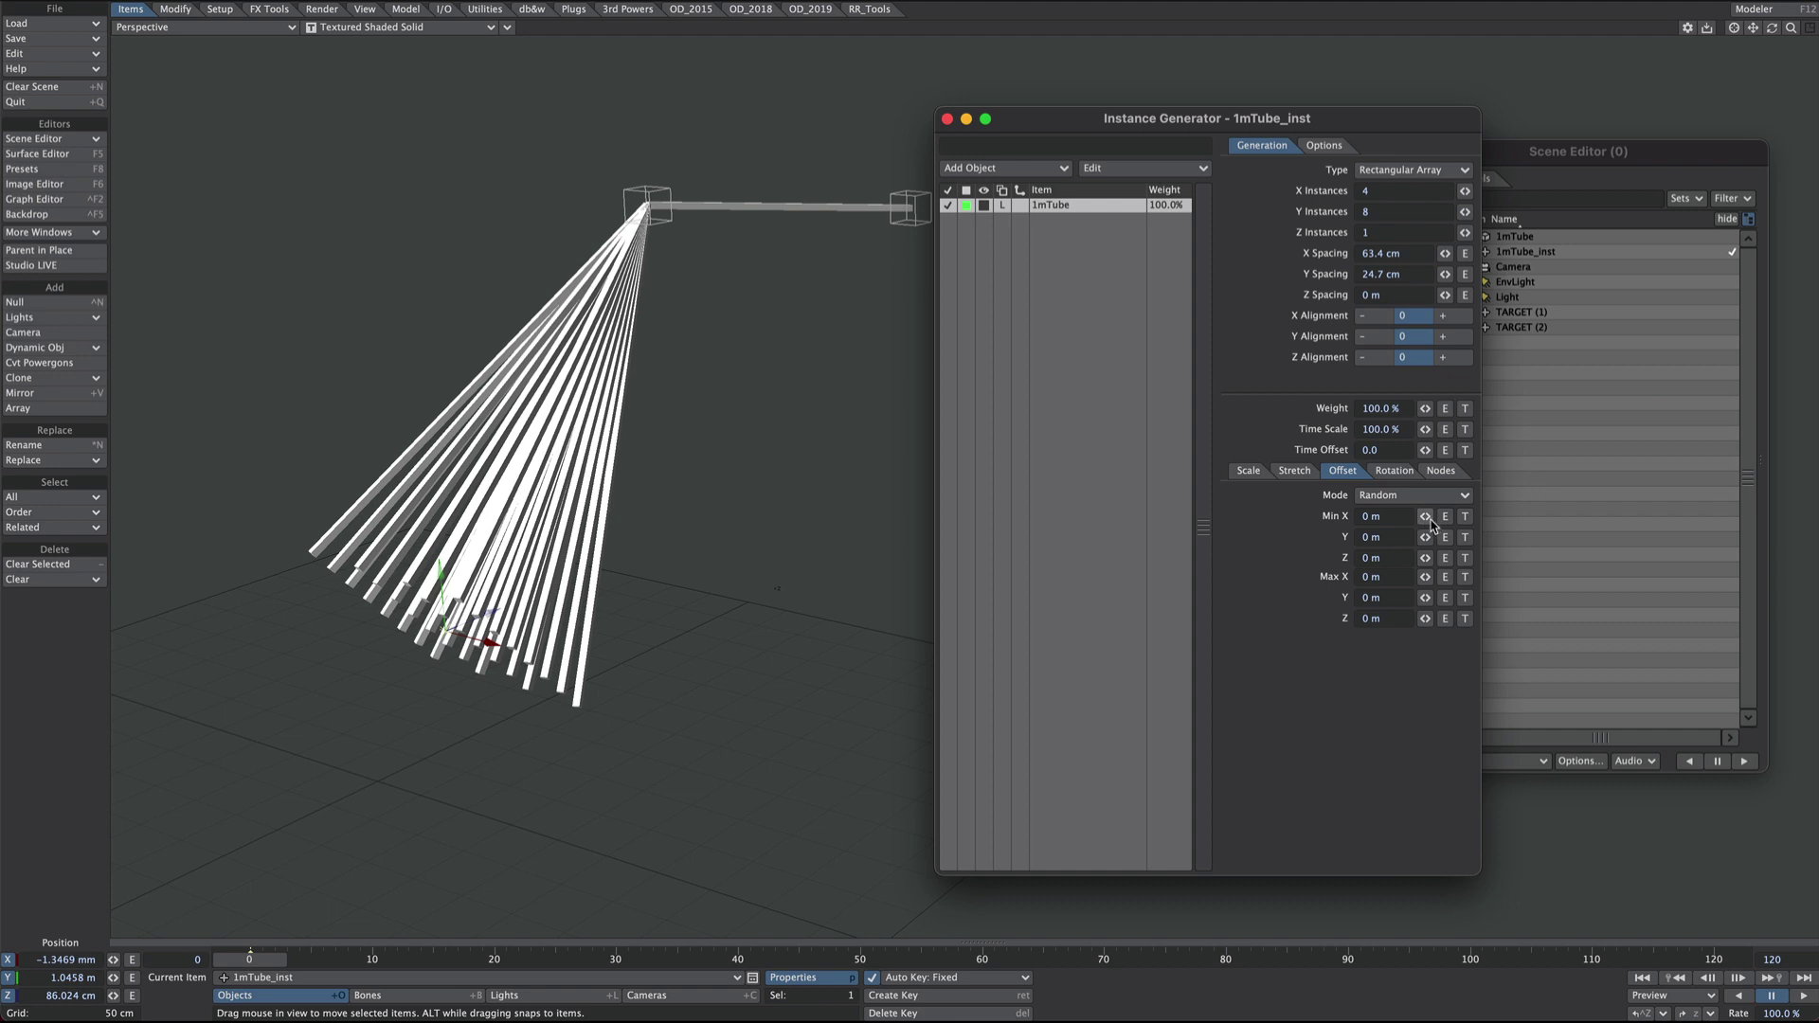
drag(1425, 516, 1456, 558)
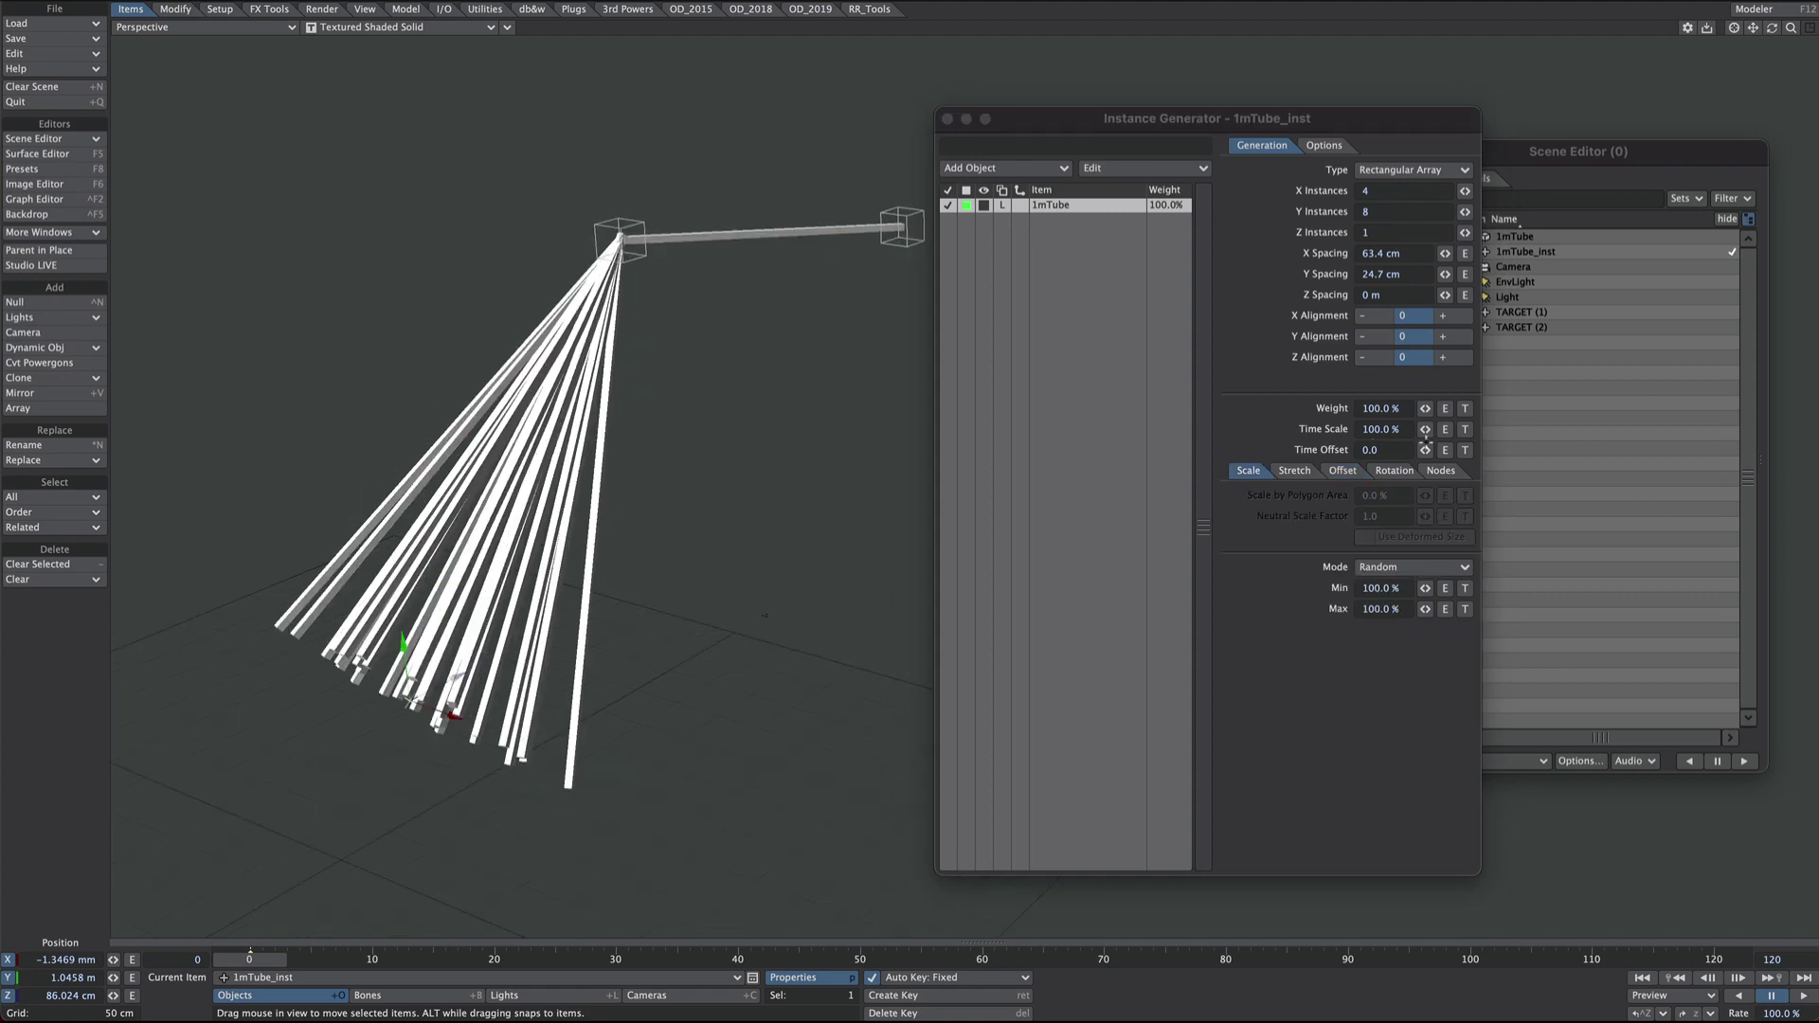
Add a constant Scalar node to the instance generator's nodes and connect it to the X and Y inputs of Make Vector (1).
click(1439, 470)
click(1412, 496)
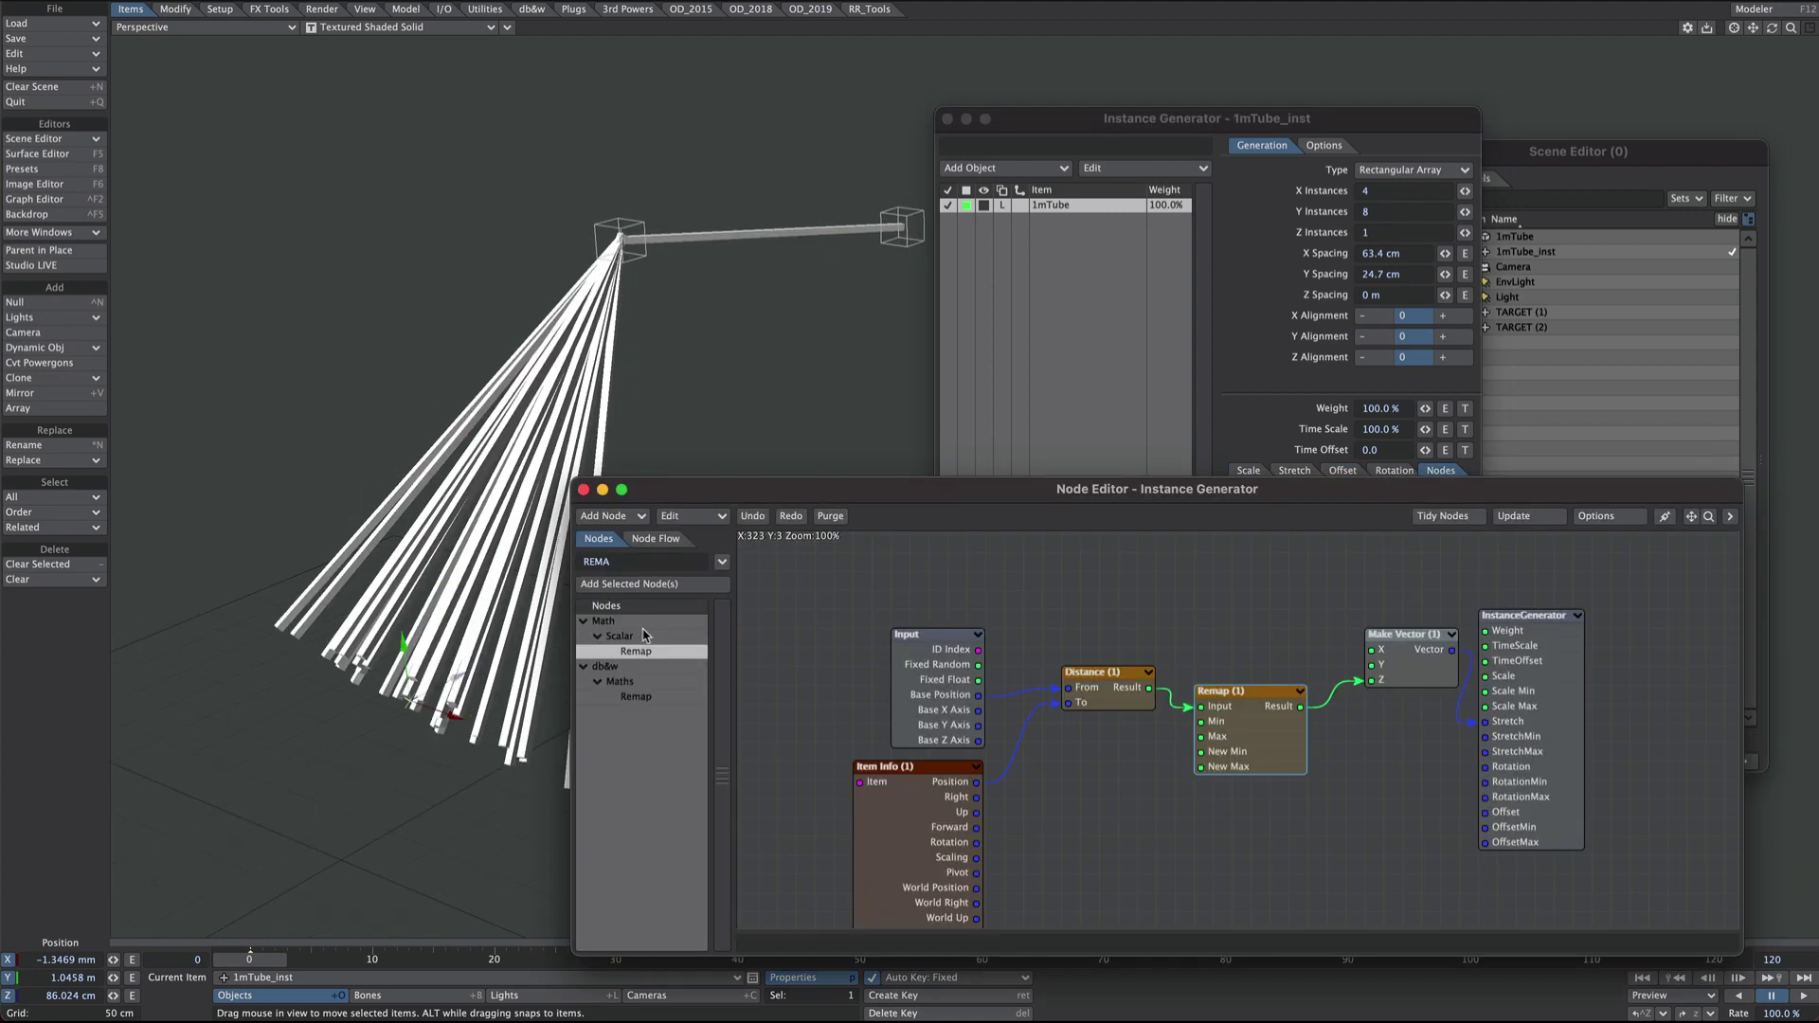
drag(618, 561, 551, 578)
text(SCAL)
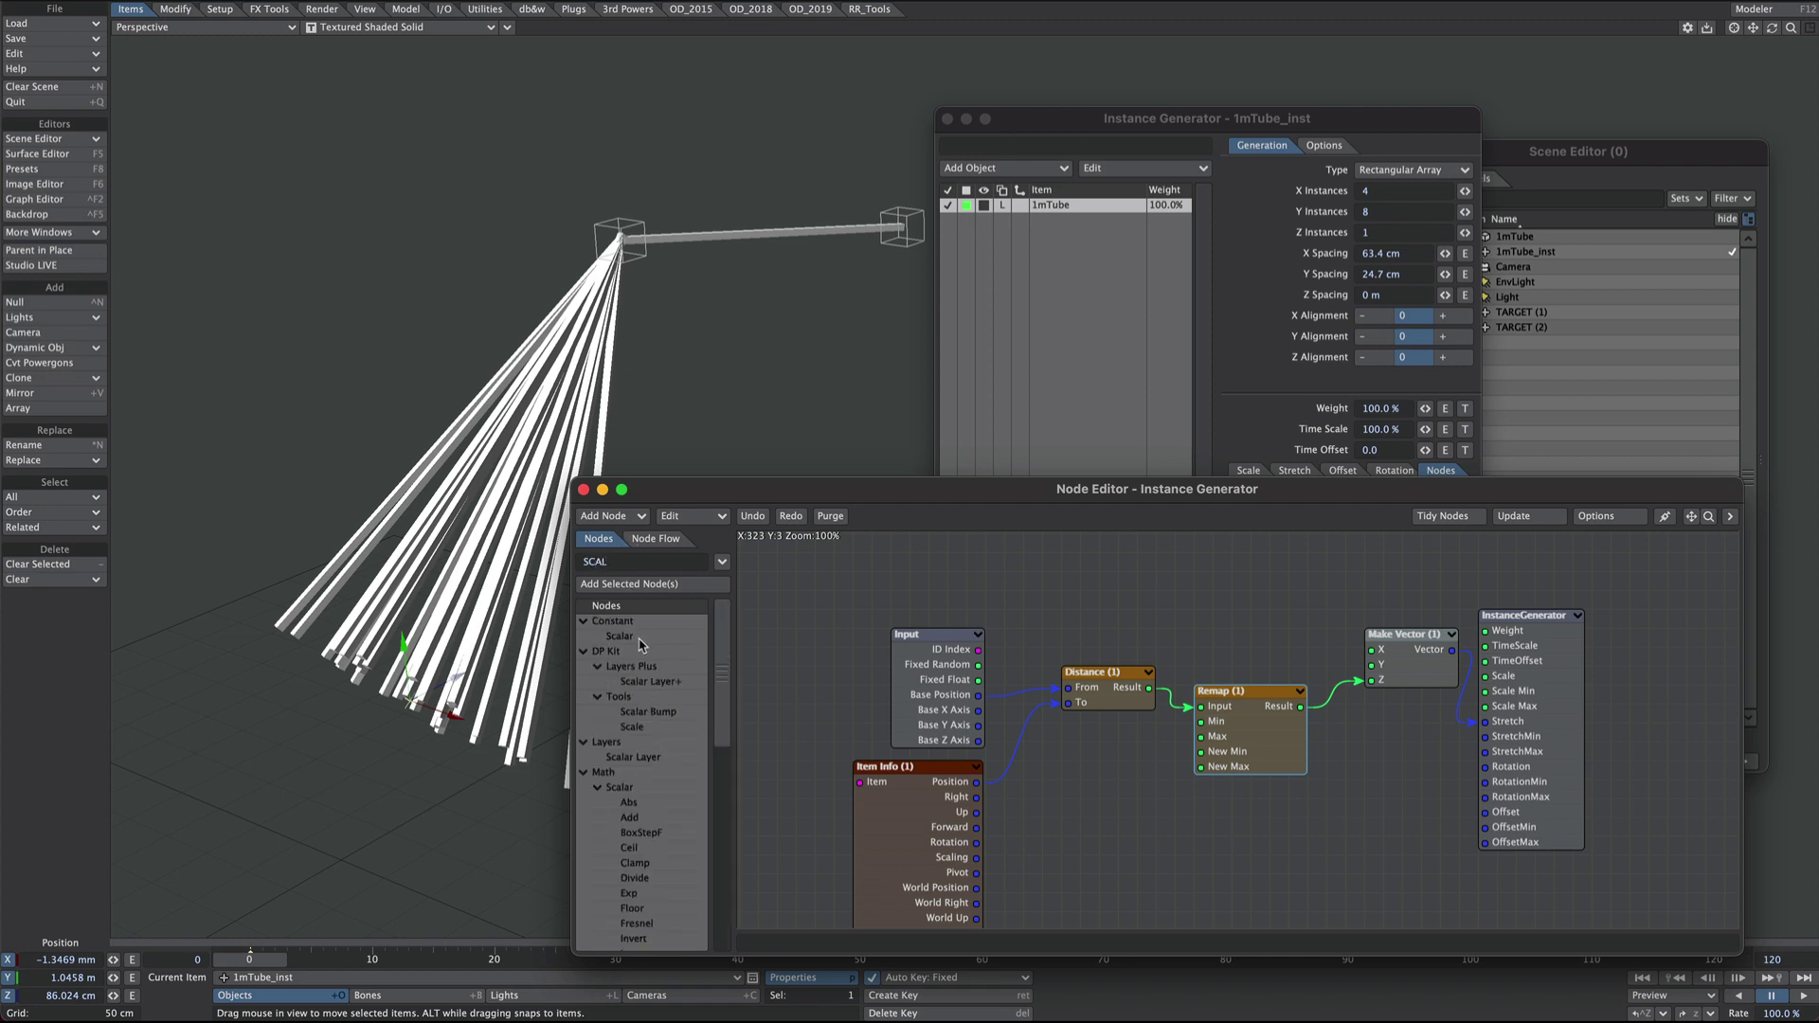
drag(642, 644, 1371, 650)
drag(1227, 574, 1371, 665)
Try different values in the Scalar node to vary the tube thickness, and delete the node.
double_click(1192, 565)
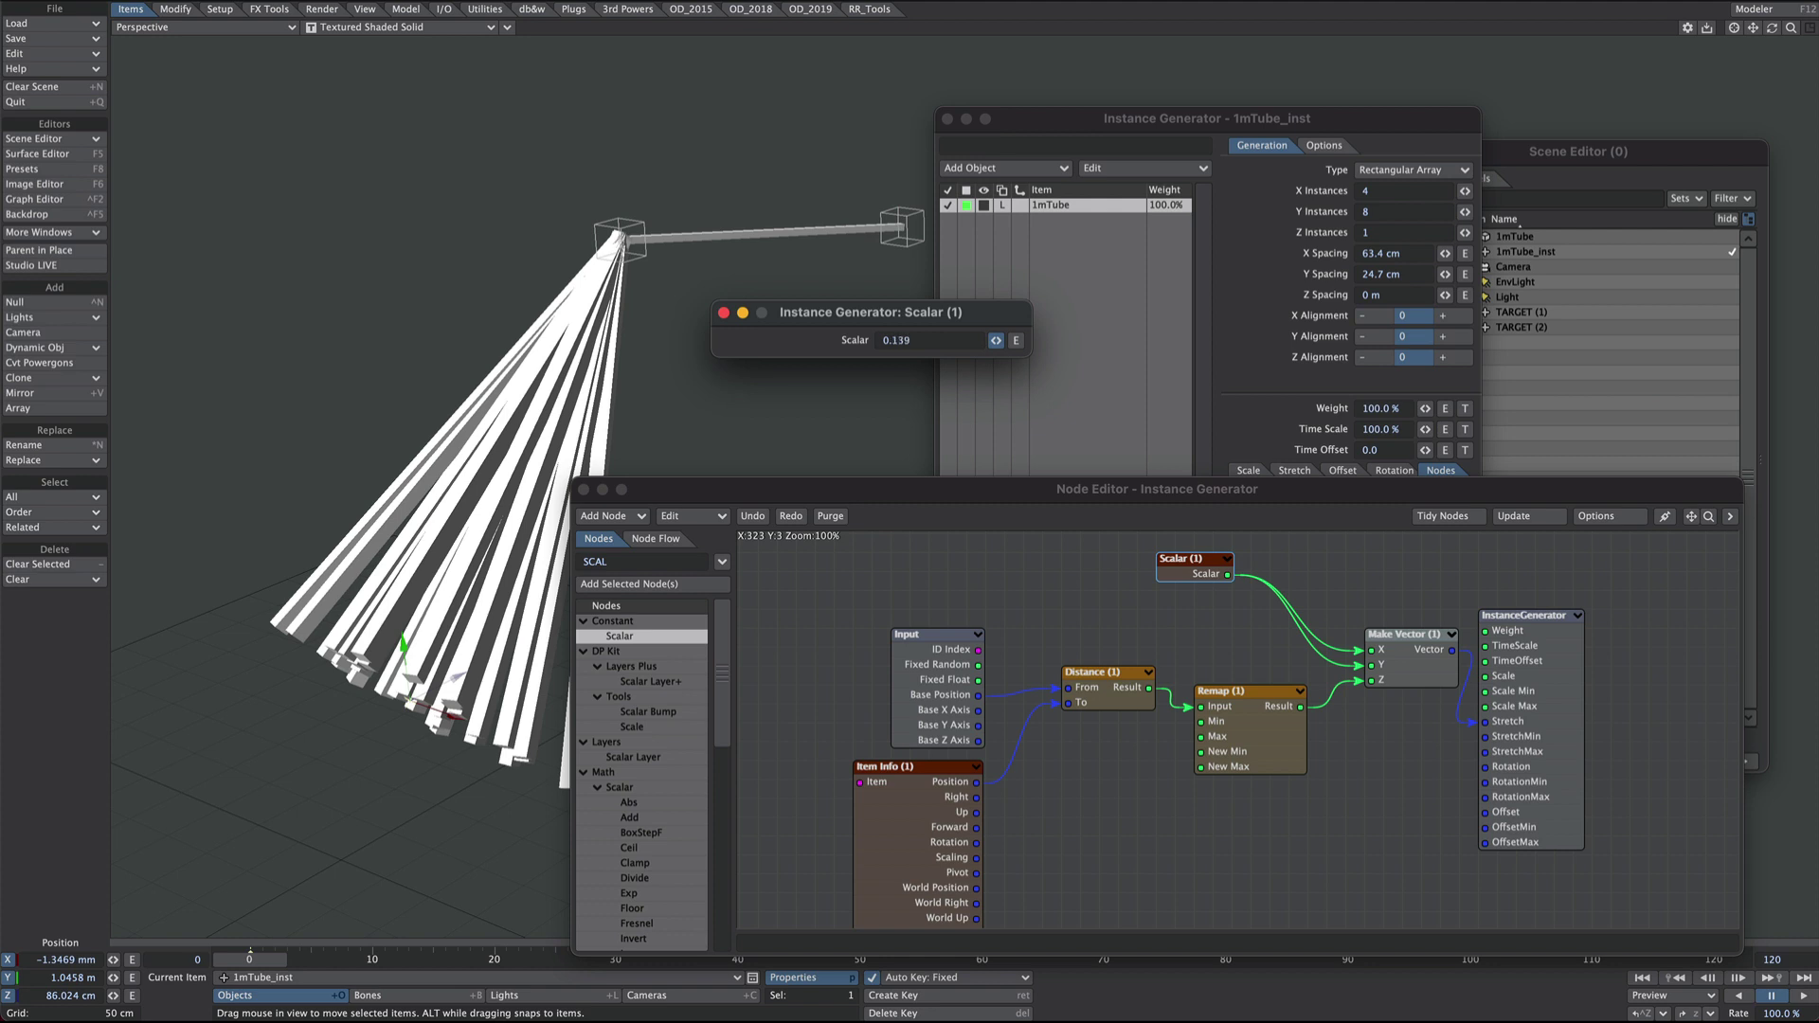
drag(994, 340, 997, 343)
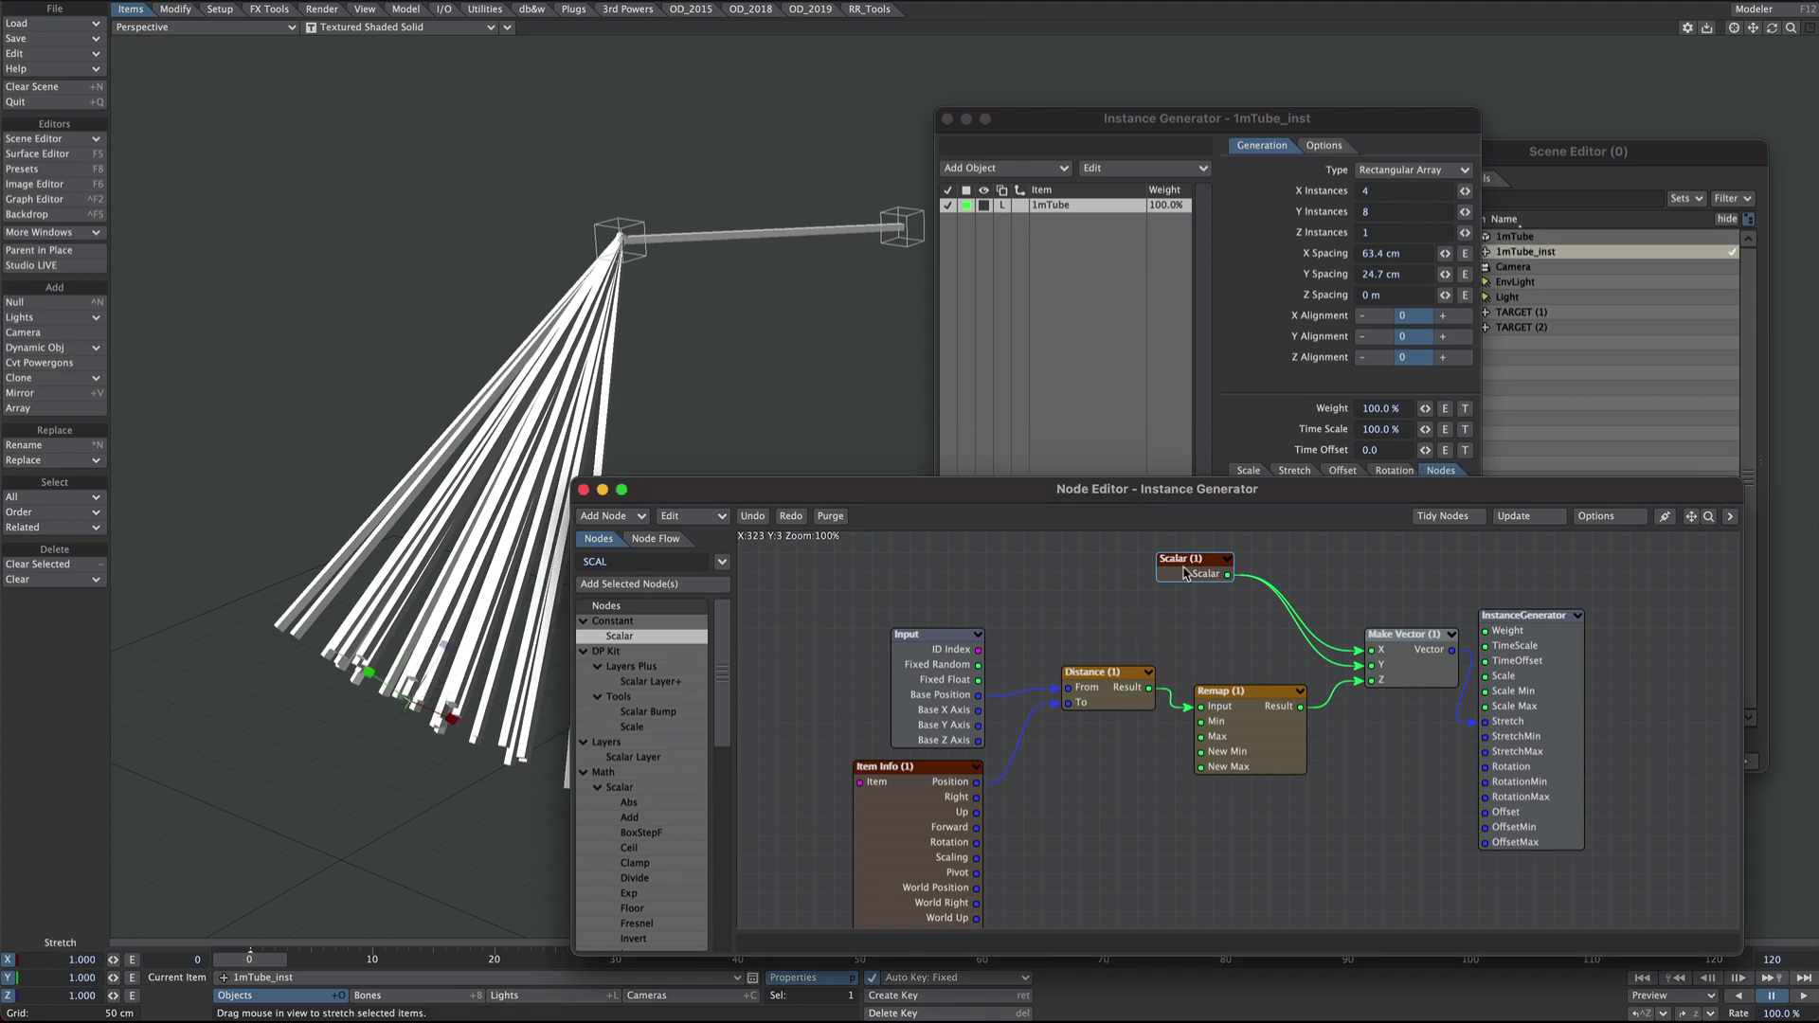
key(Delete)
click(584, 490)
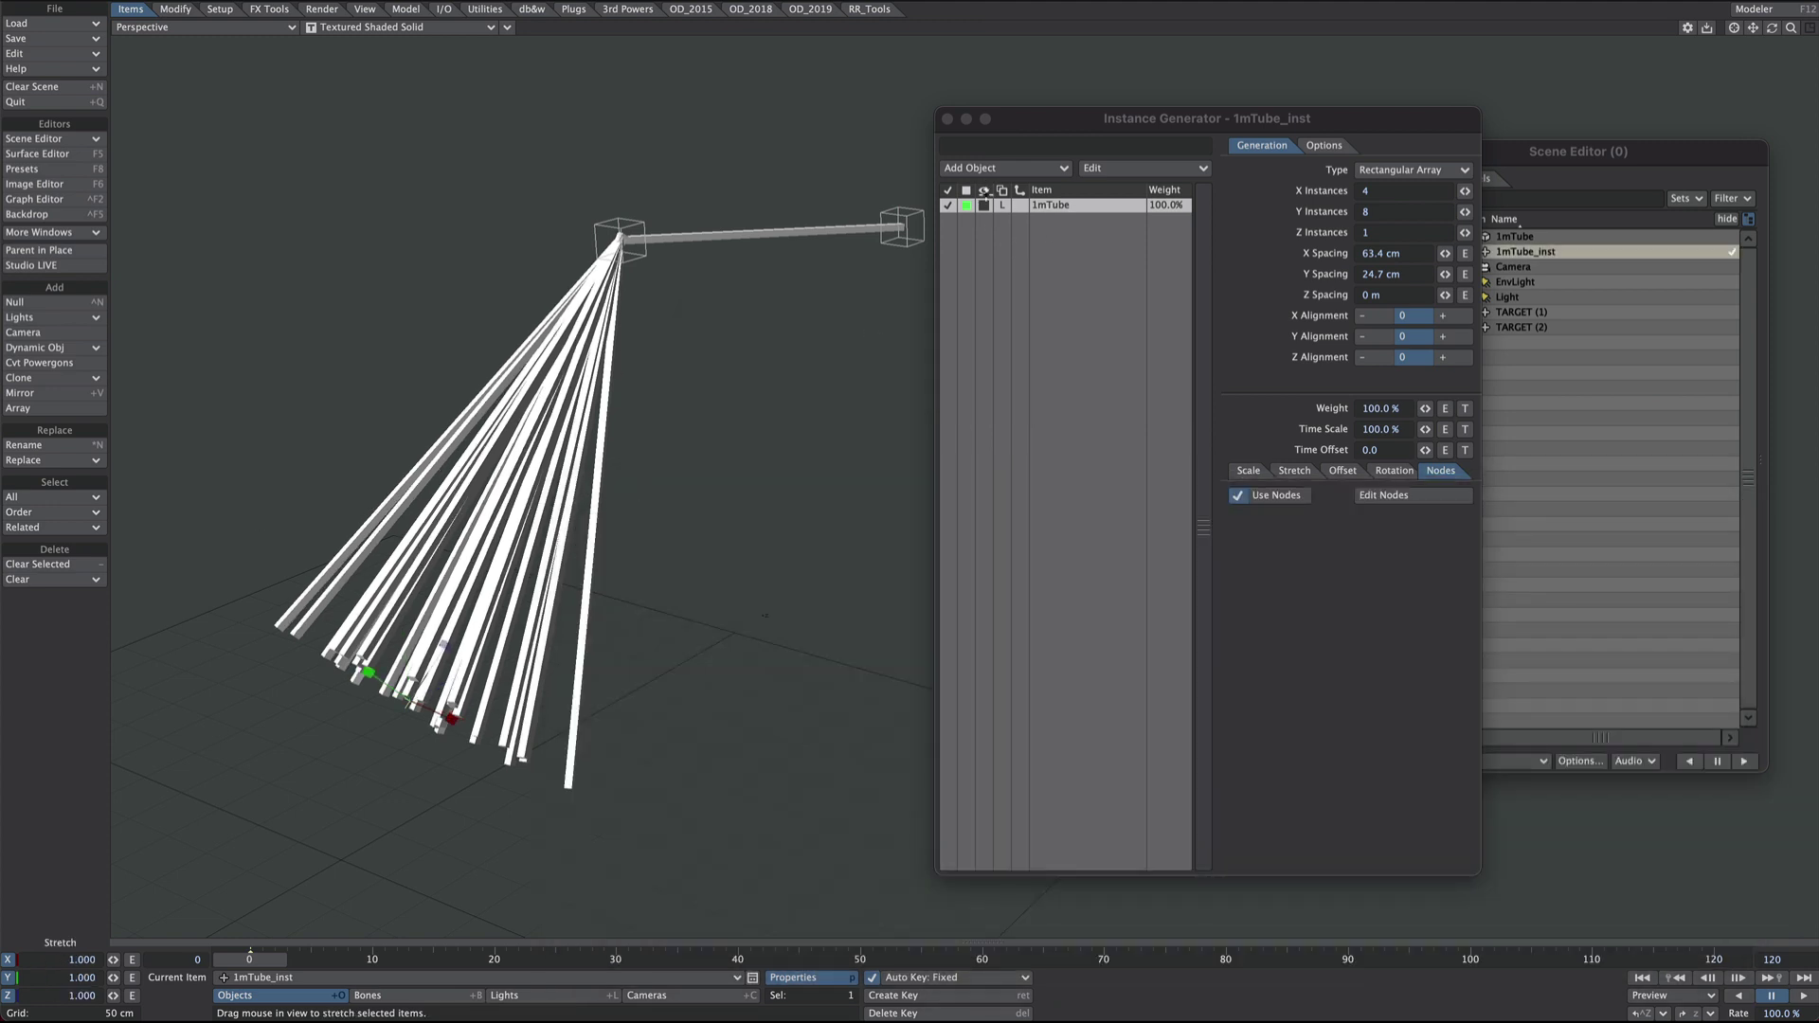
Switch the 1mTube instance's coordinate mode from L to W.
click(985, 206)
click(999, 195)
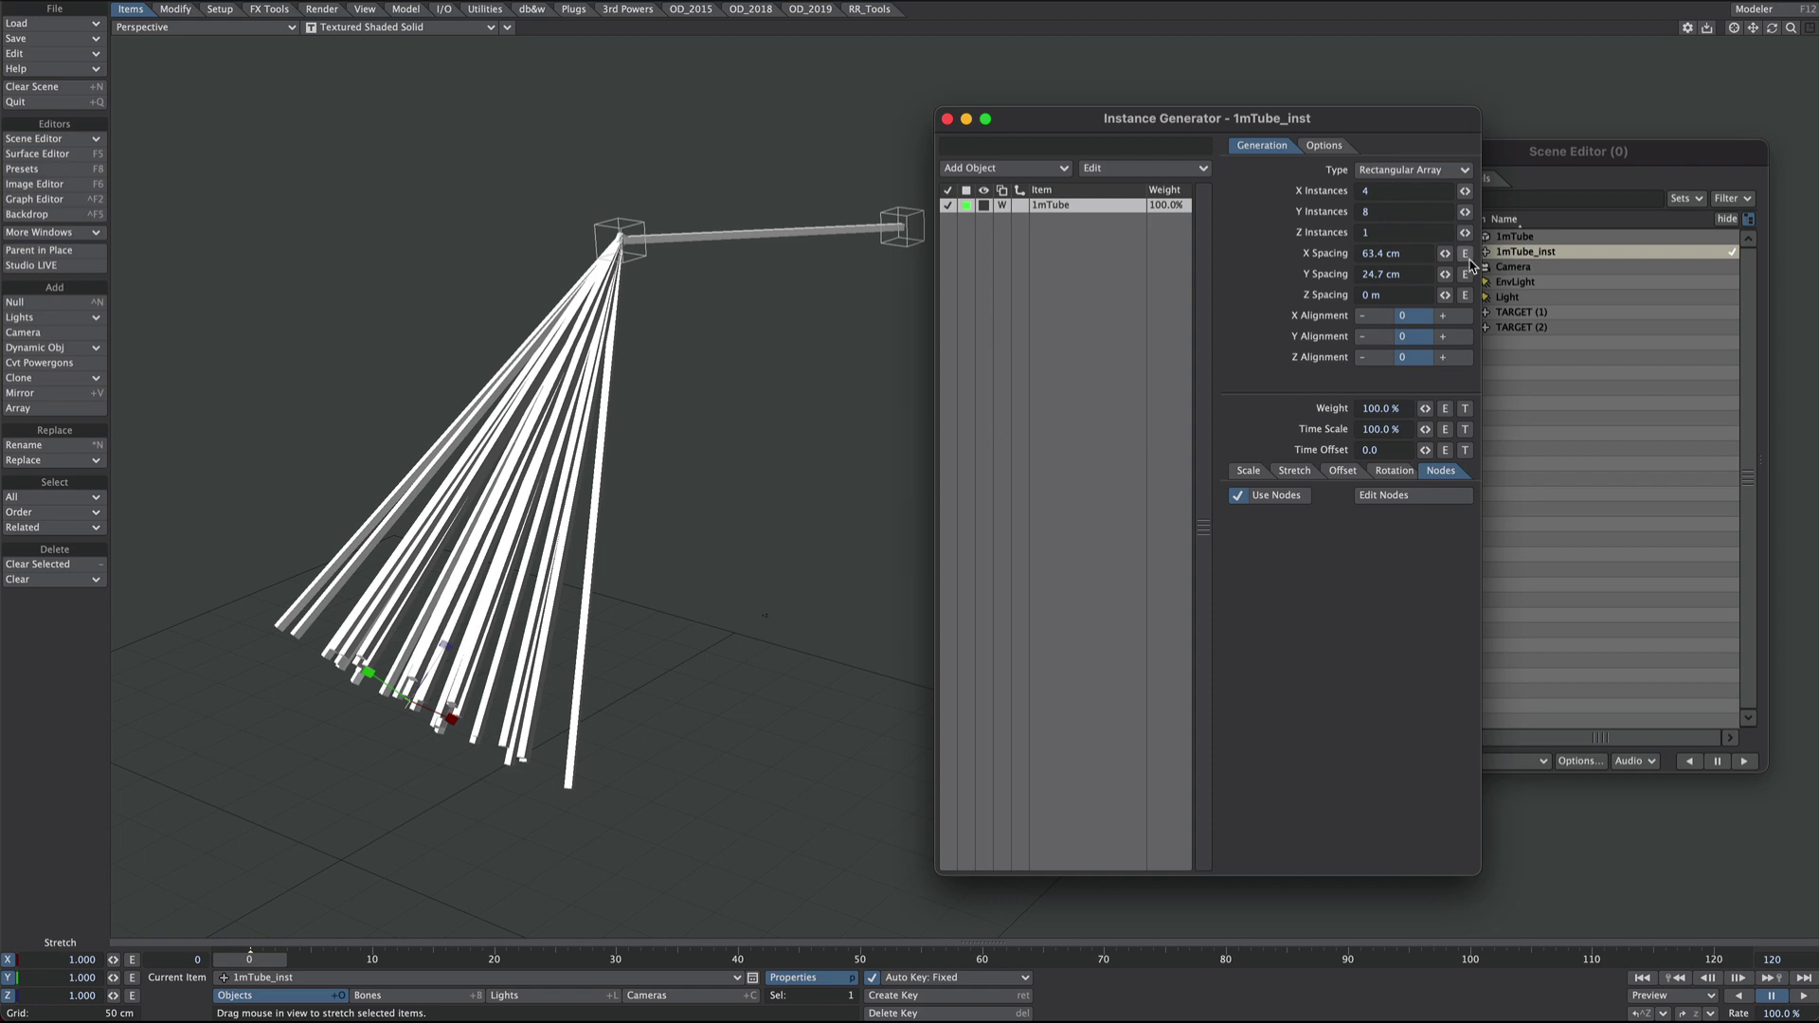
Select the source 1mTube object and stretch it interactively to vary the thickness of all the instances.
click(1527, 237)
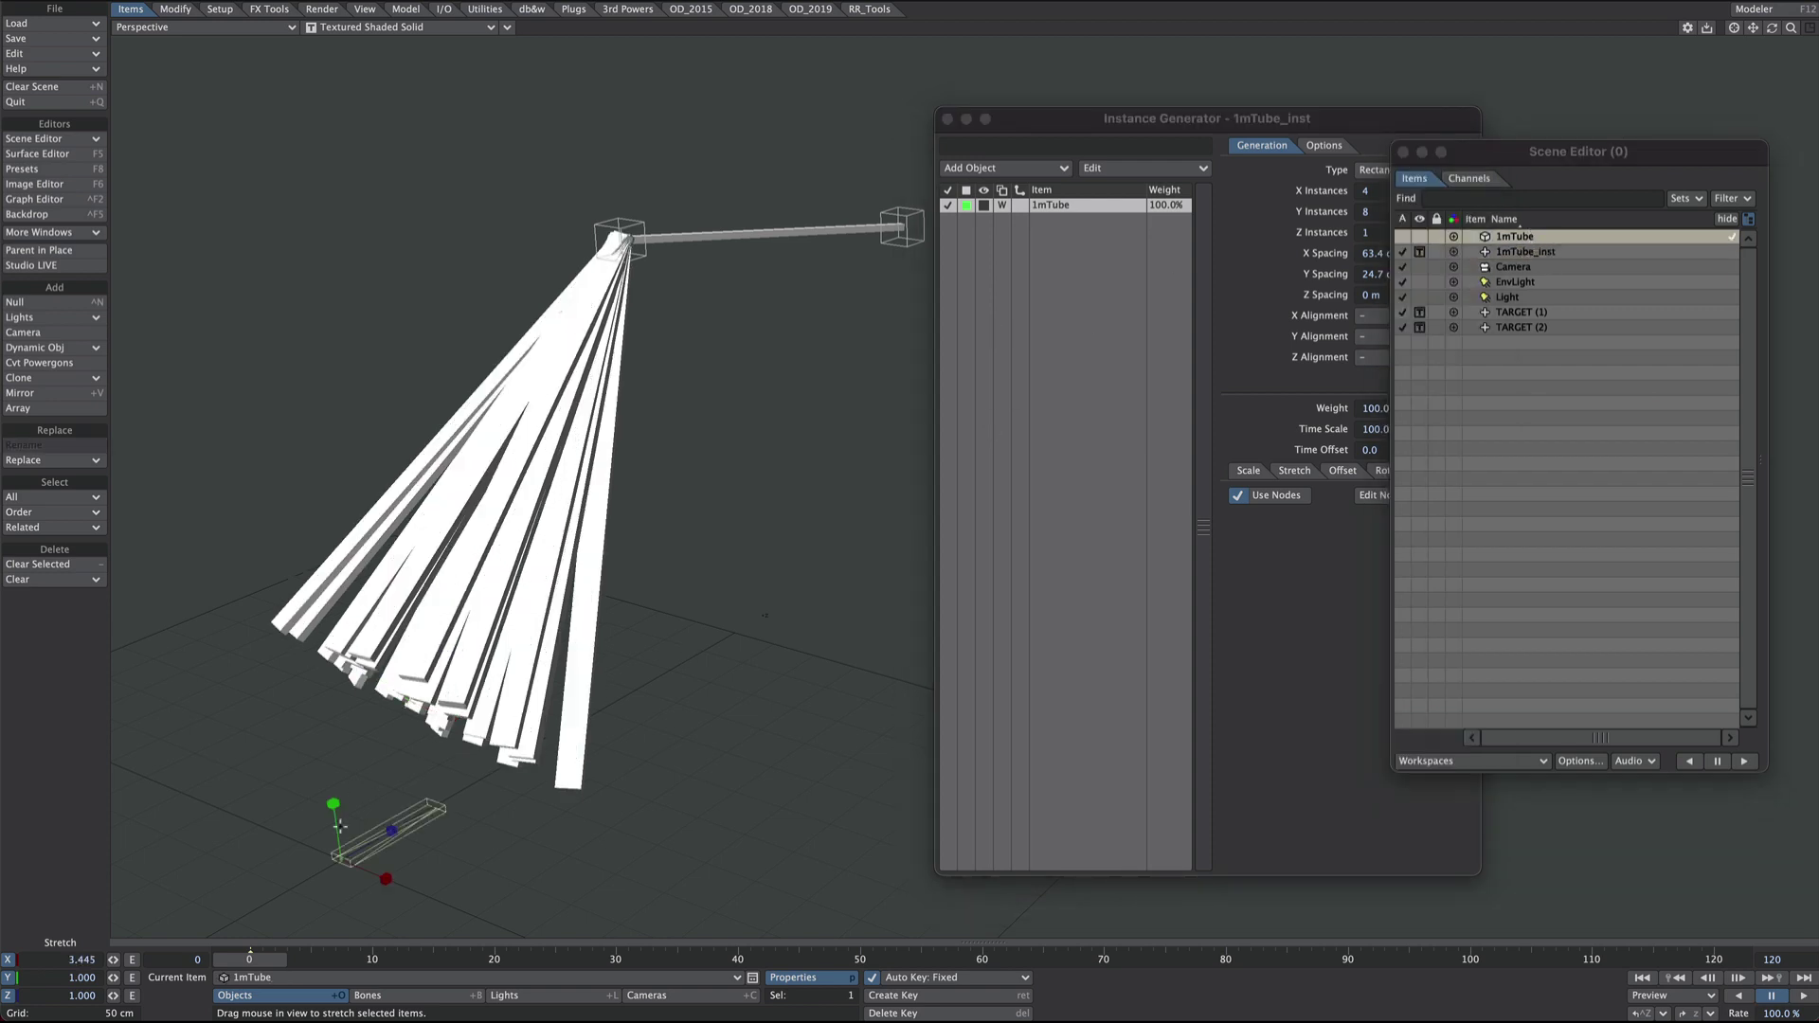
drag(378, 865, 421, 756)
drag(328, 803, 536, 867)
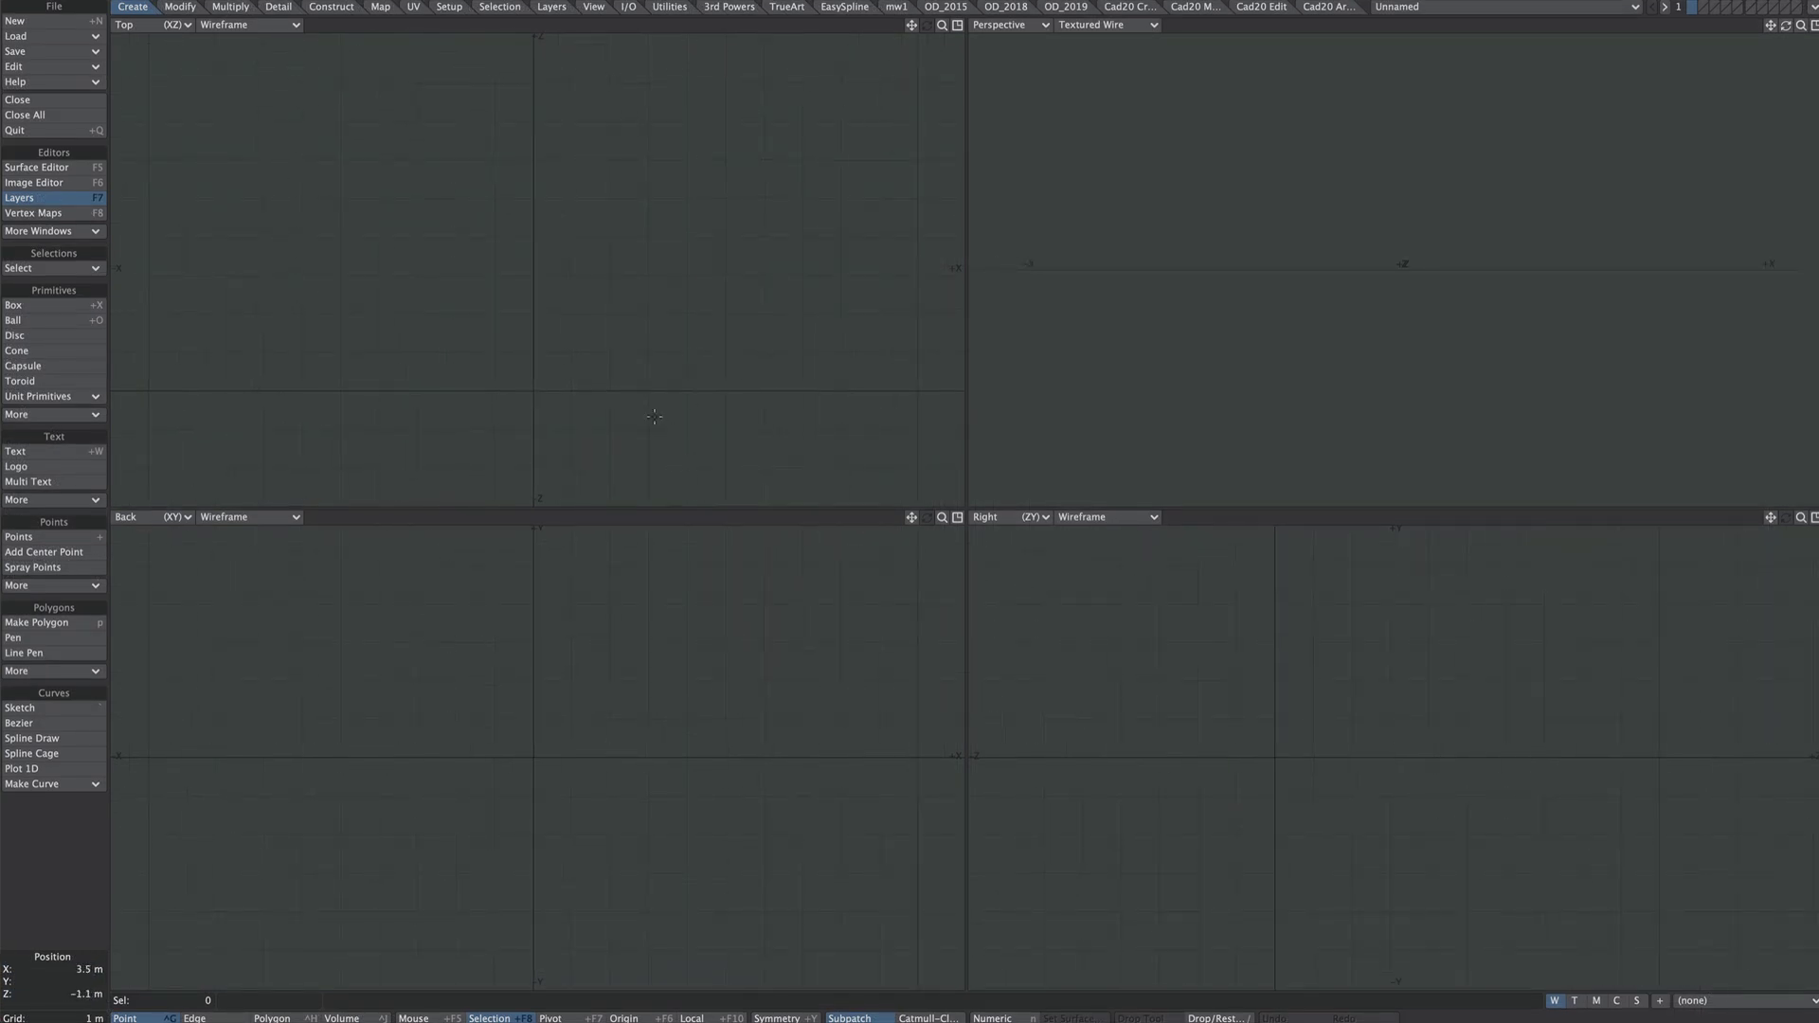
Switch to Modeler and draw a flat box about 3.5 m wide and 3.8 m deep in the Top view, with its numeric settings open.
key(shift+x)
drag(518, 248, 653, 395)
key(n)
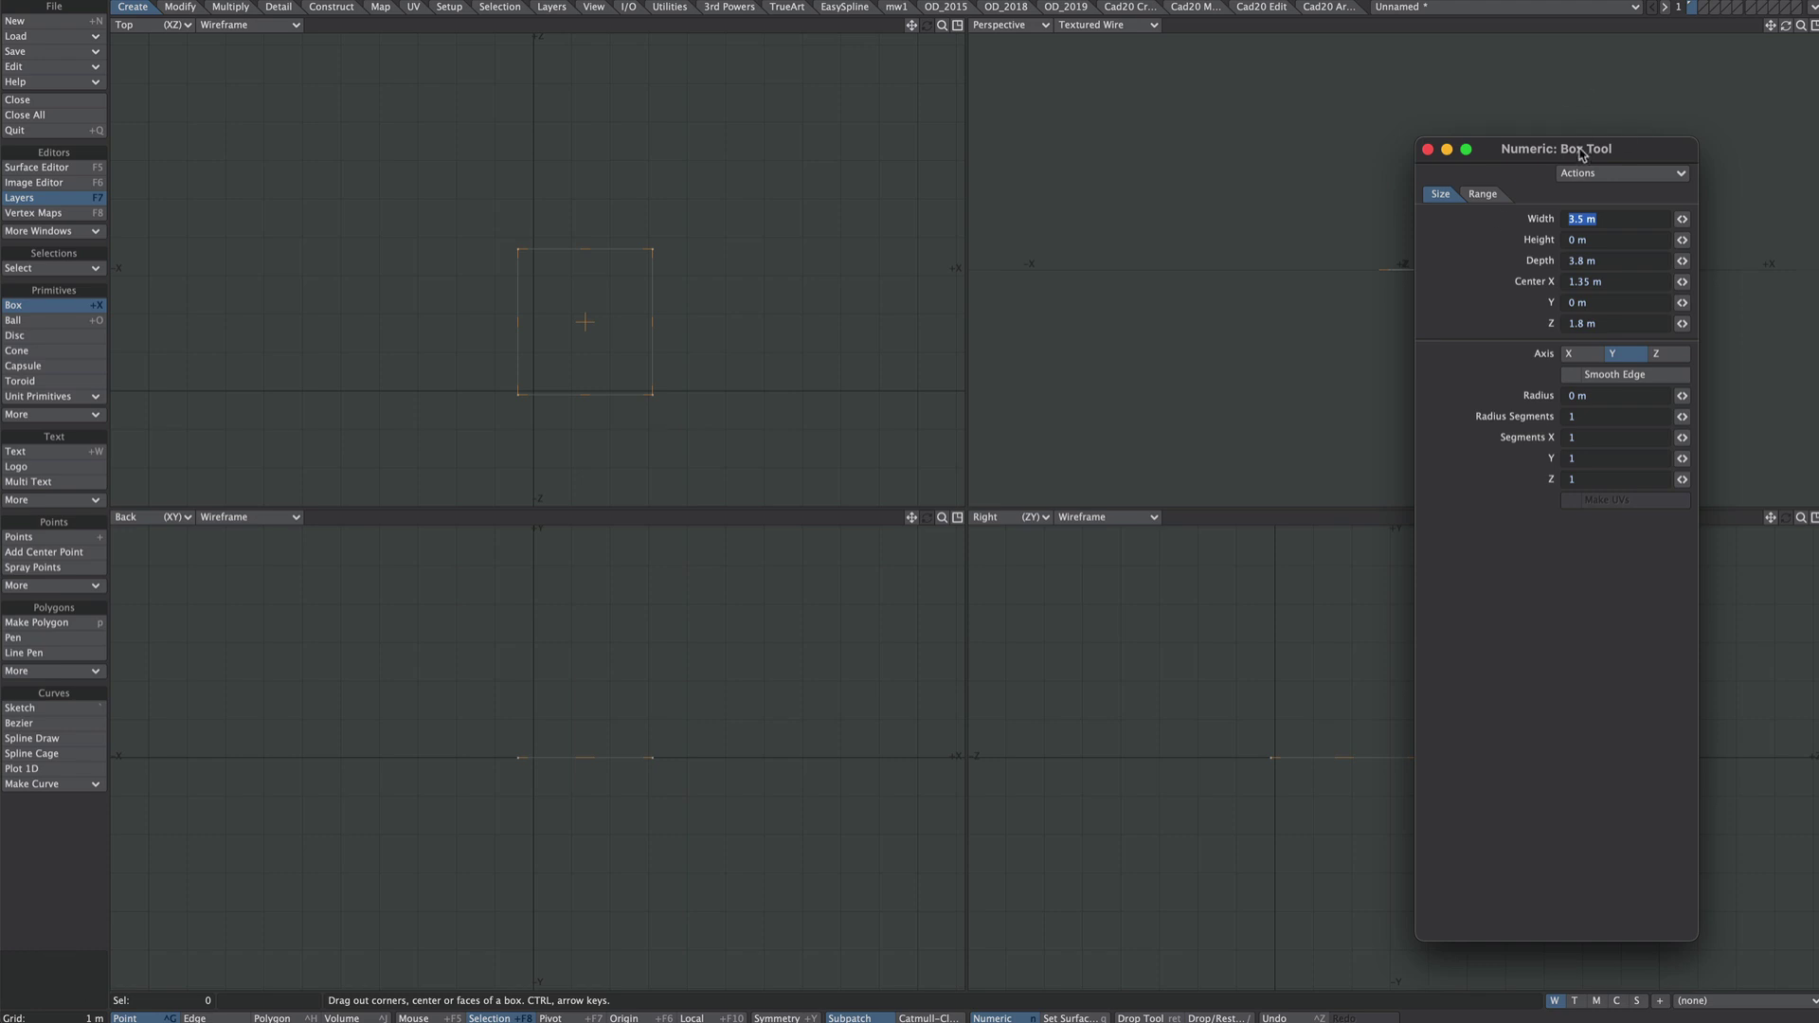
drag(1579, 154, 1096, 133)
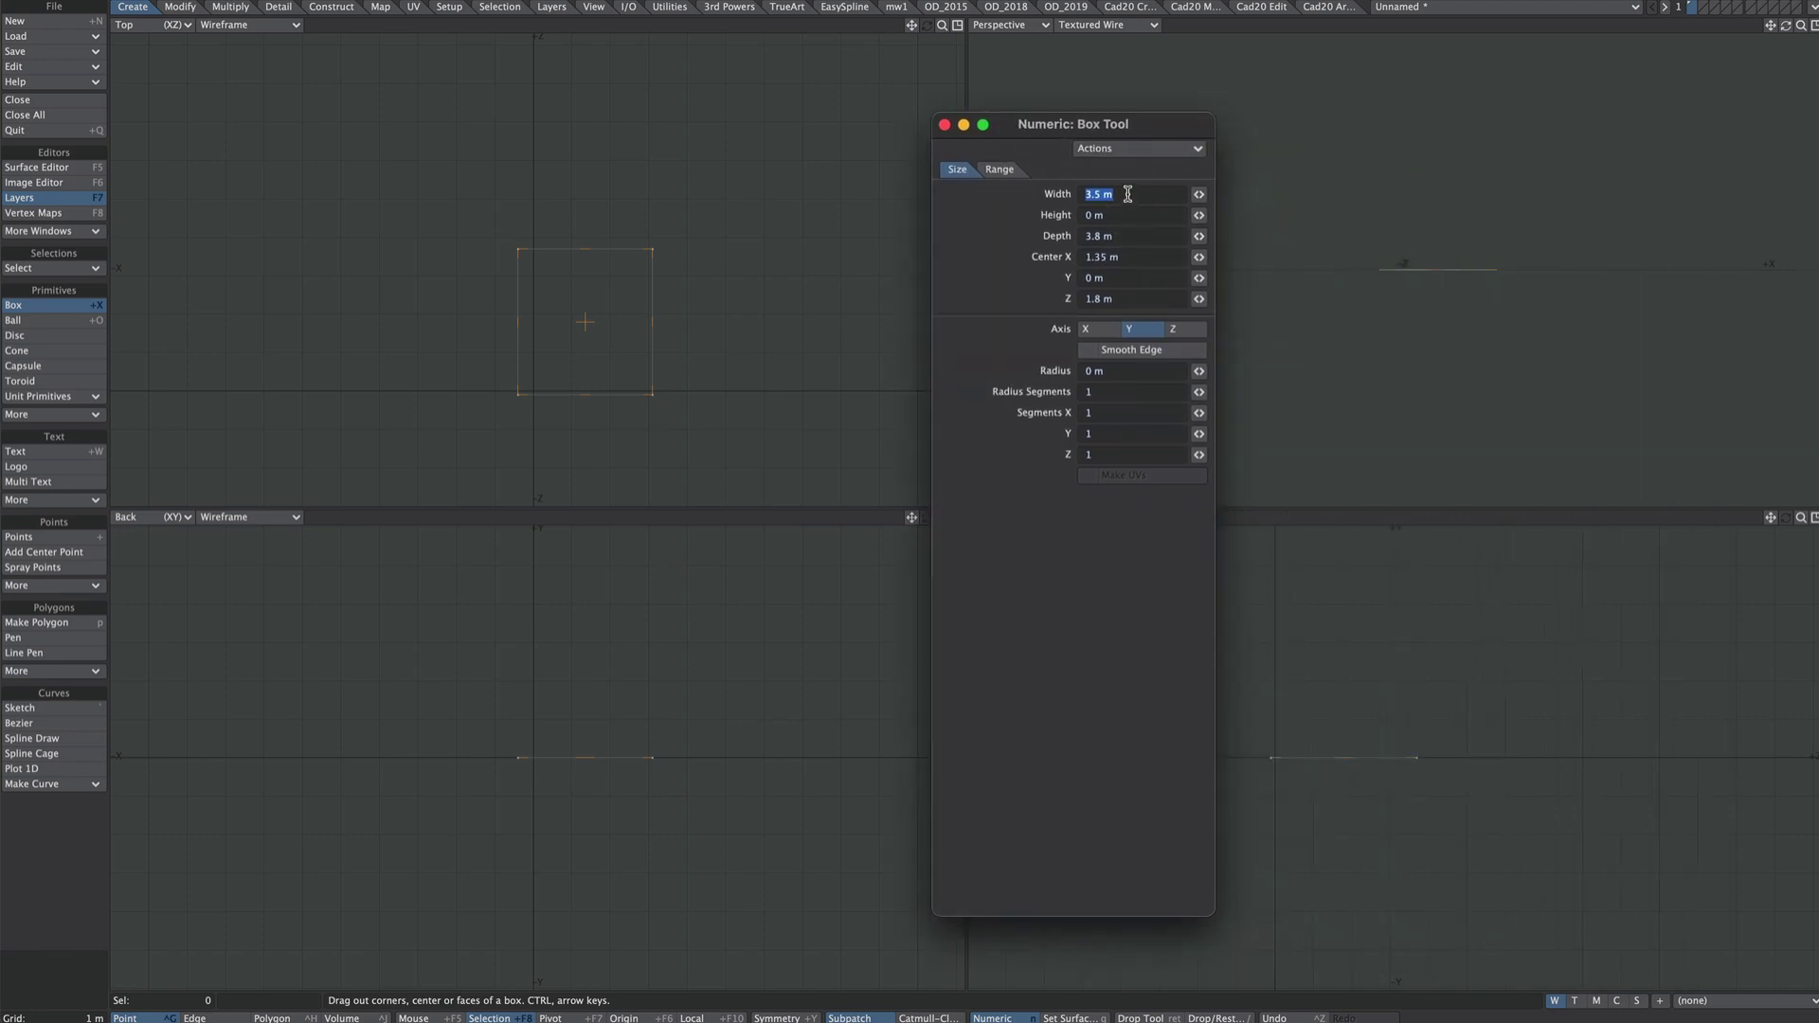
Set the box's depth to 1 m, its centre X to 0 m and its centre Z to 0.5 m.
key(Tab)
key(Tab)
text(1)
key(Tab)
text(0)
key(Tab)
key(Tab)
text(.5)
key(Tab)
Increase the box's number of segments along Z and finish the box.
ctrl+alt+drag(521, 373, 608, 393)
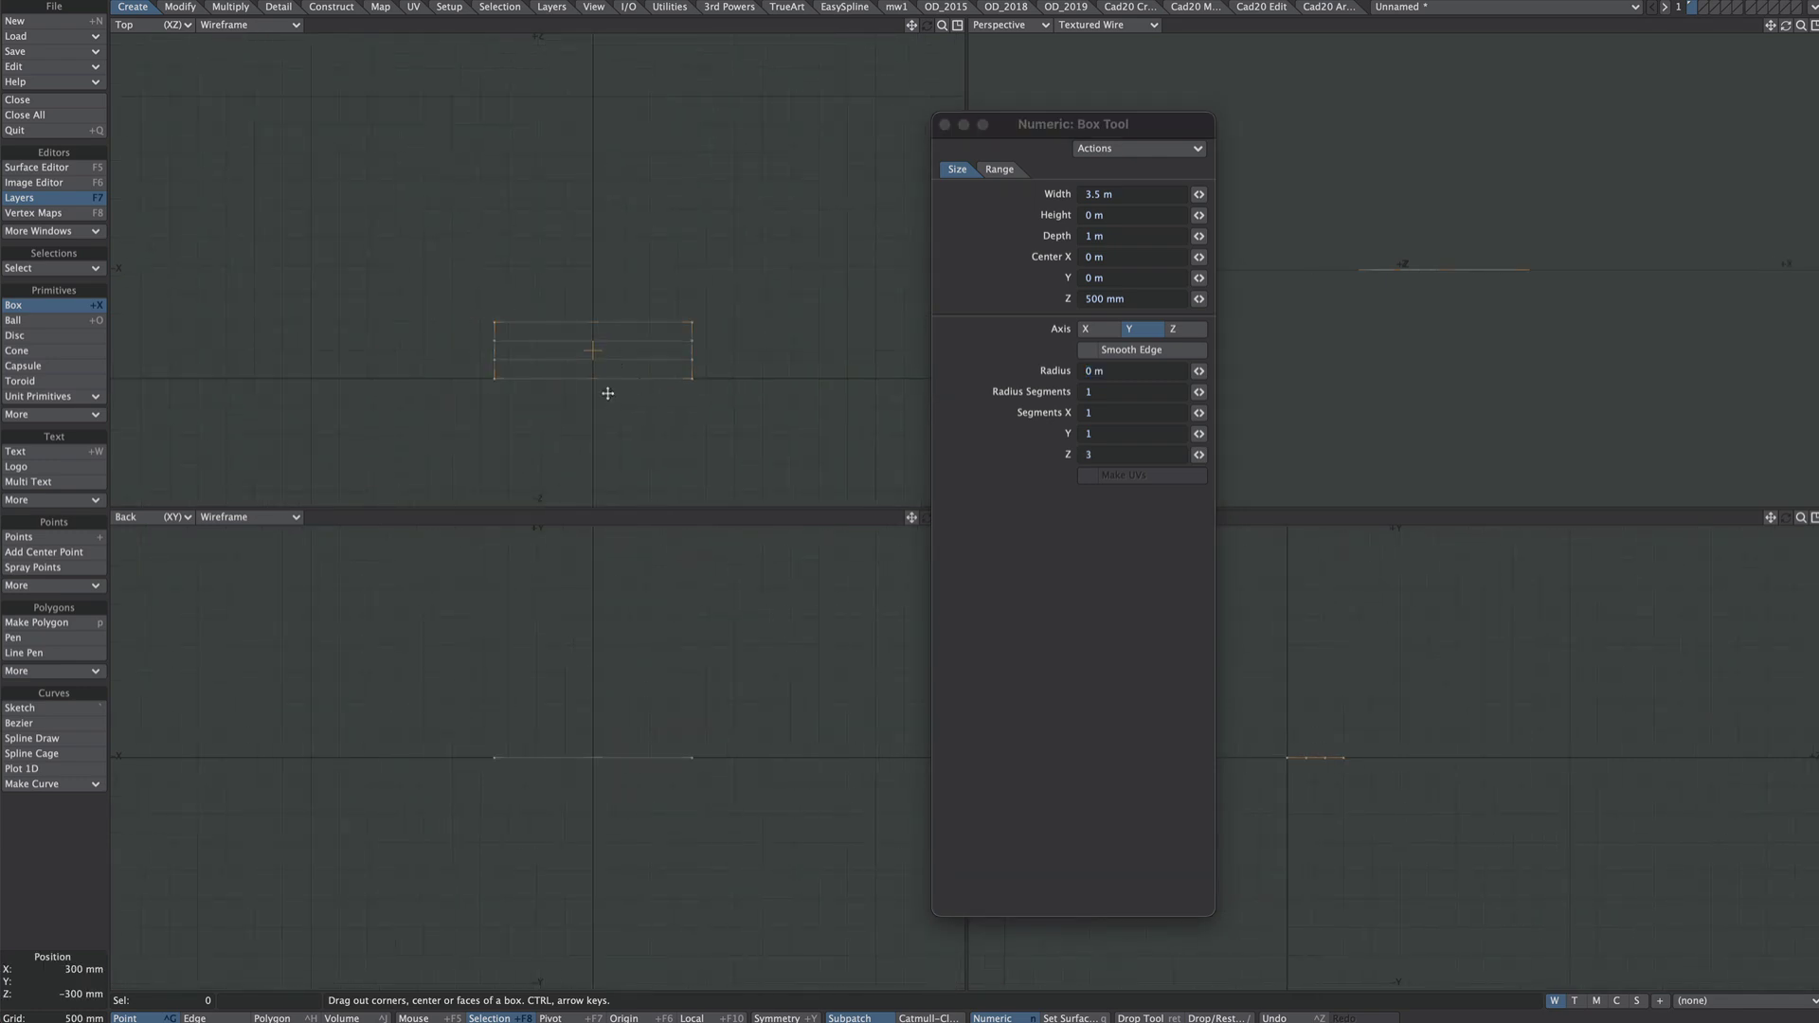
key(Up)
key(Up)
key(Up)
key(Up)
key(Up)
key(Up)
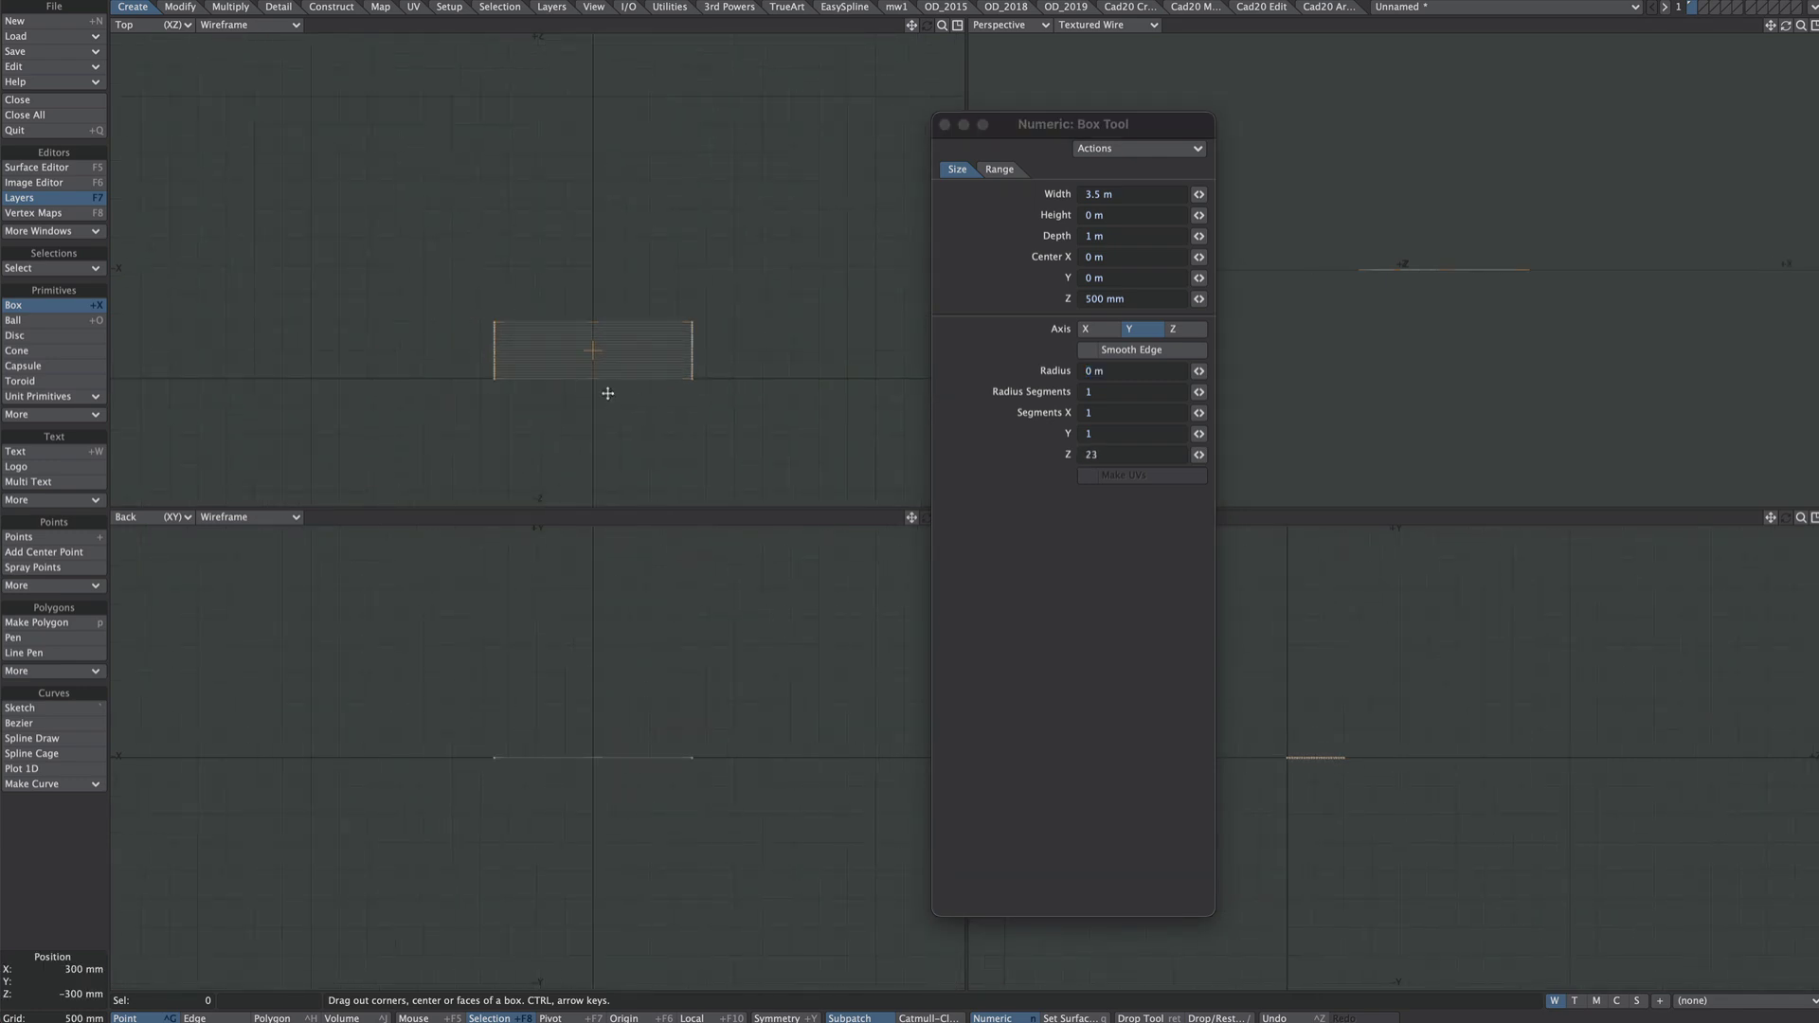
key(space)
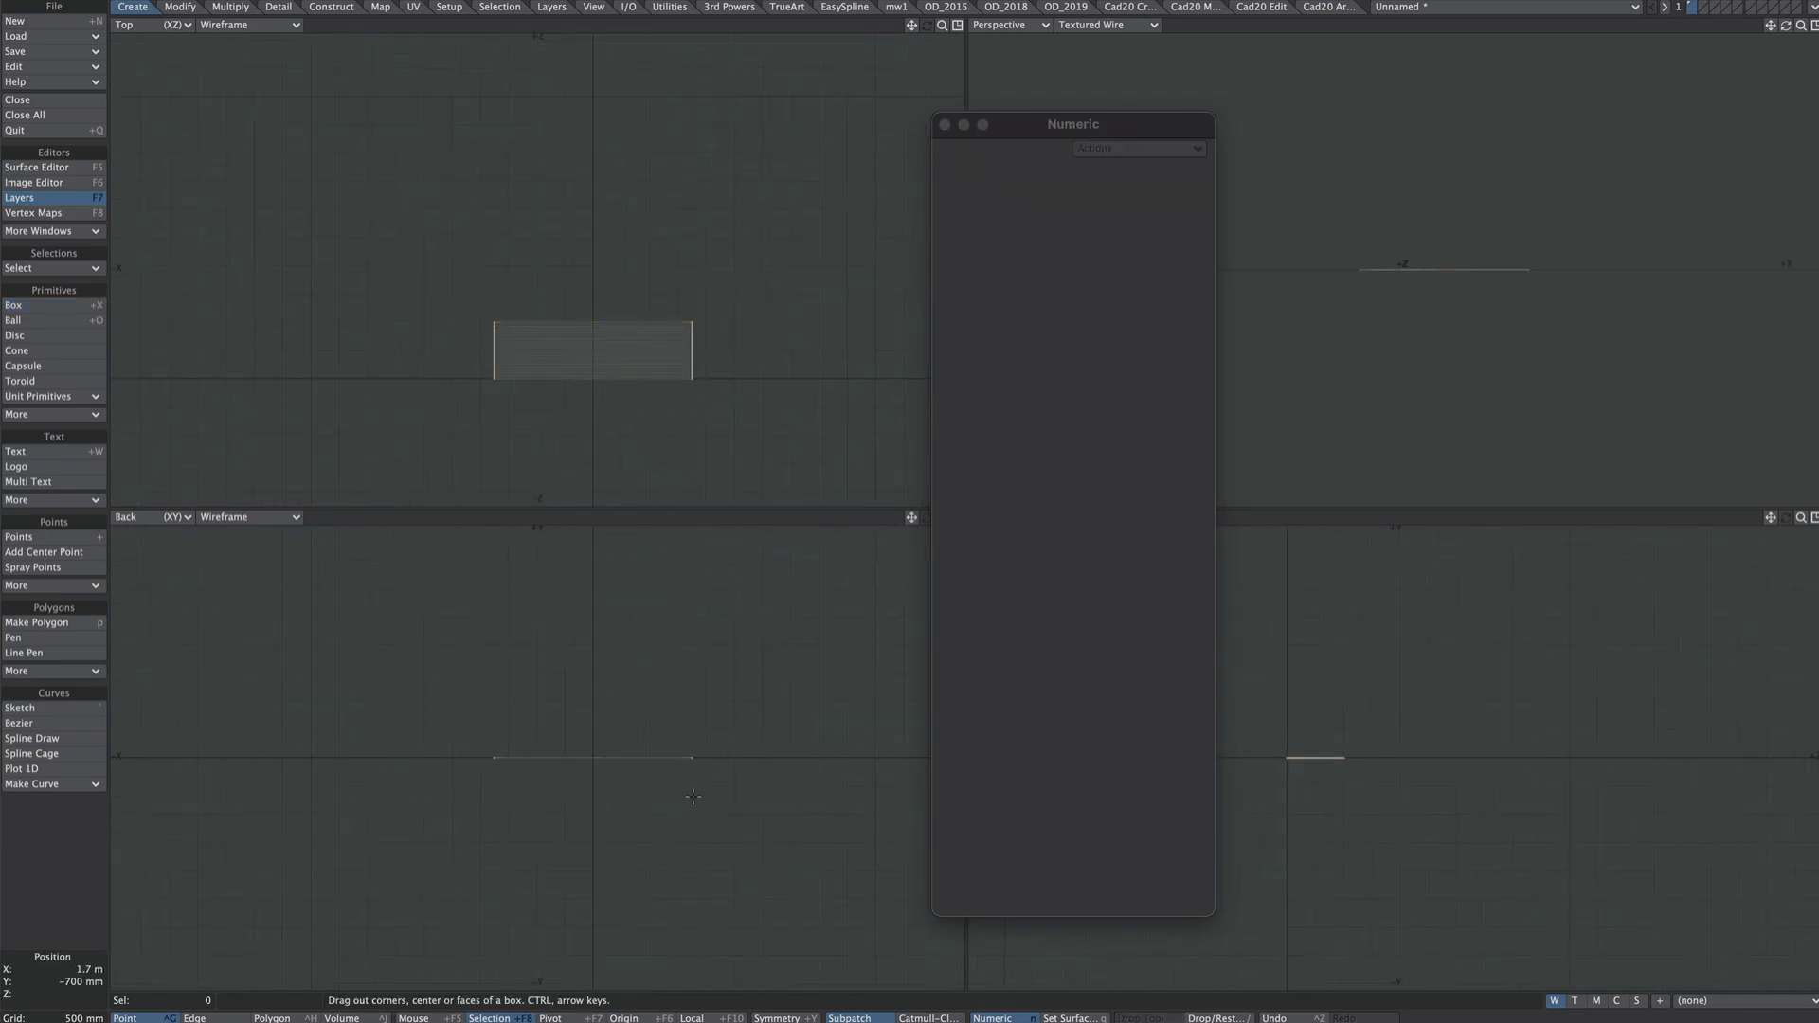
Delete the points on the box's positive X side and centre the remaining 1 m chain of two-point polygons on X 0.
right_drag(745, 804, 769, 750)
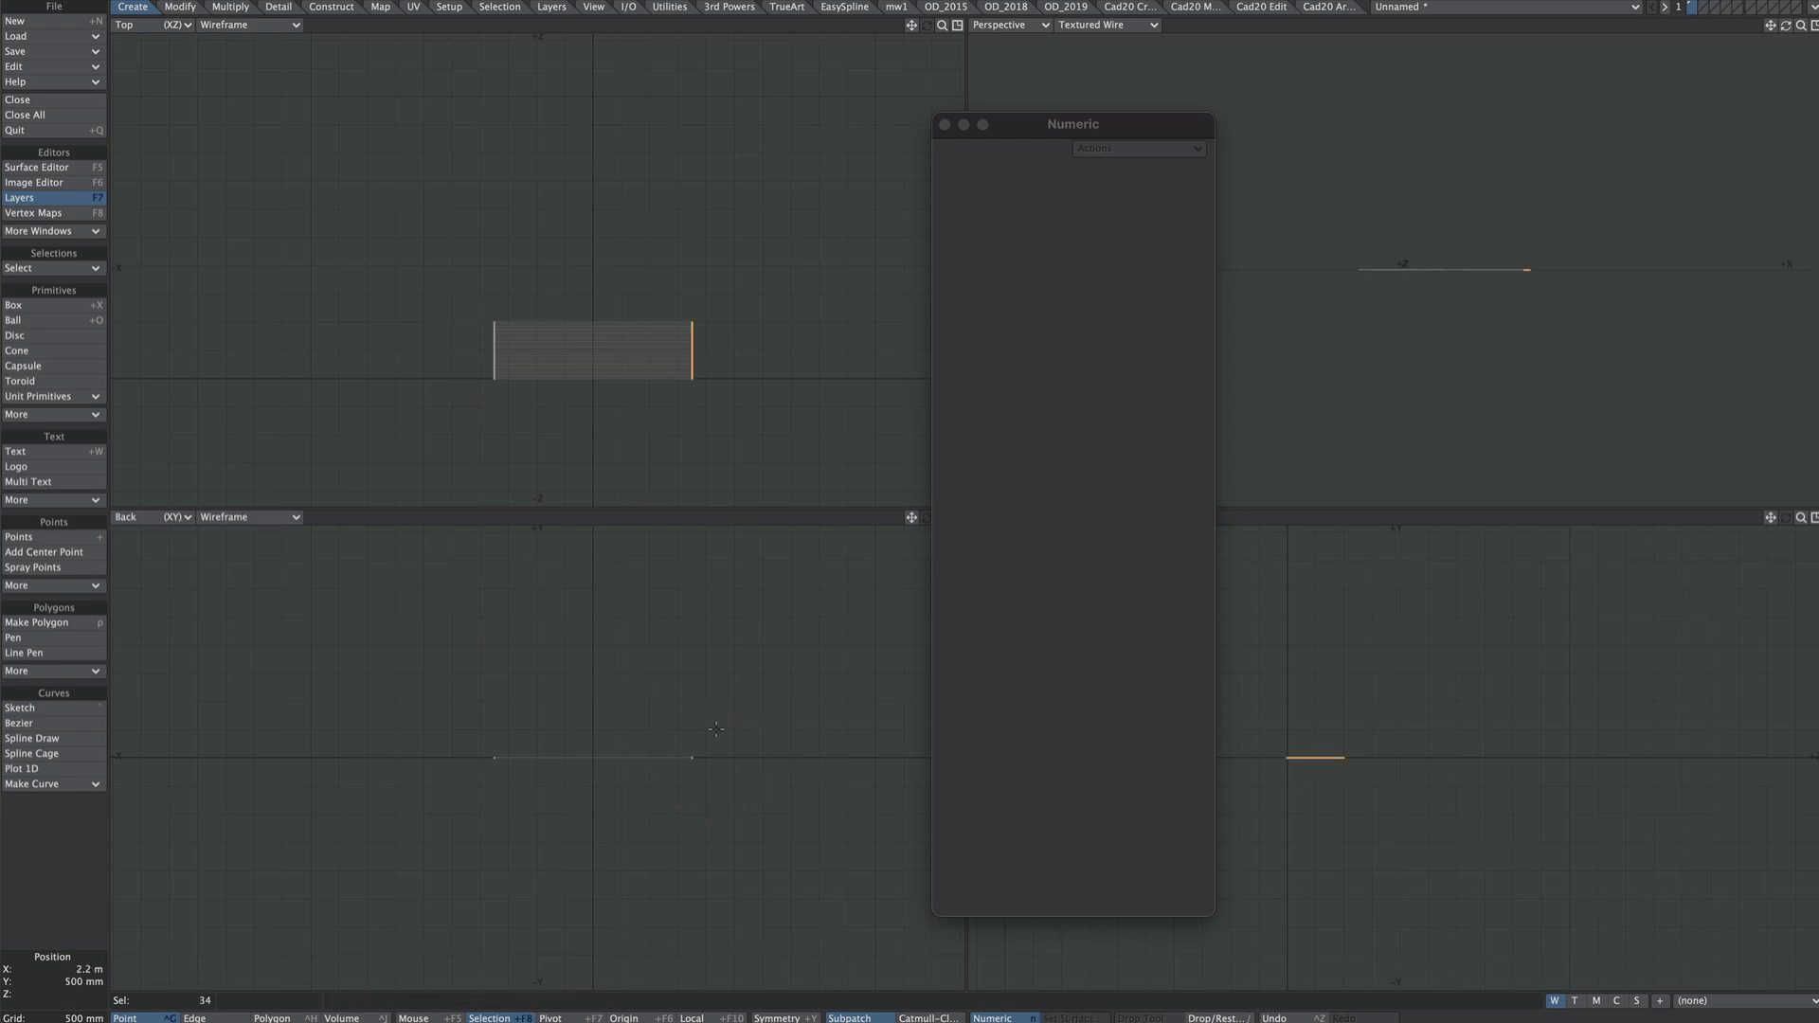
key(Delete)
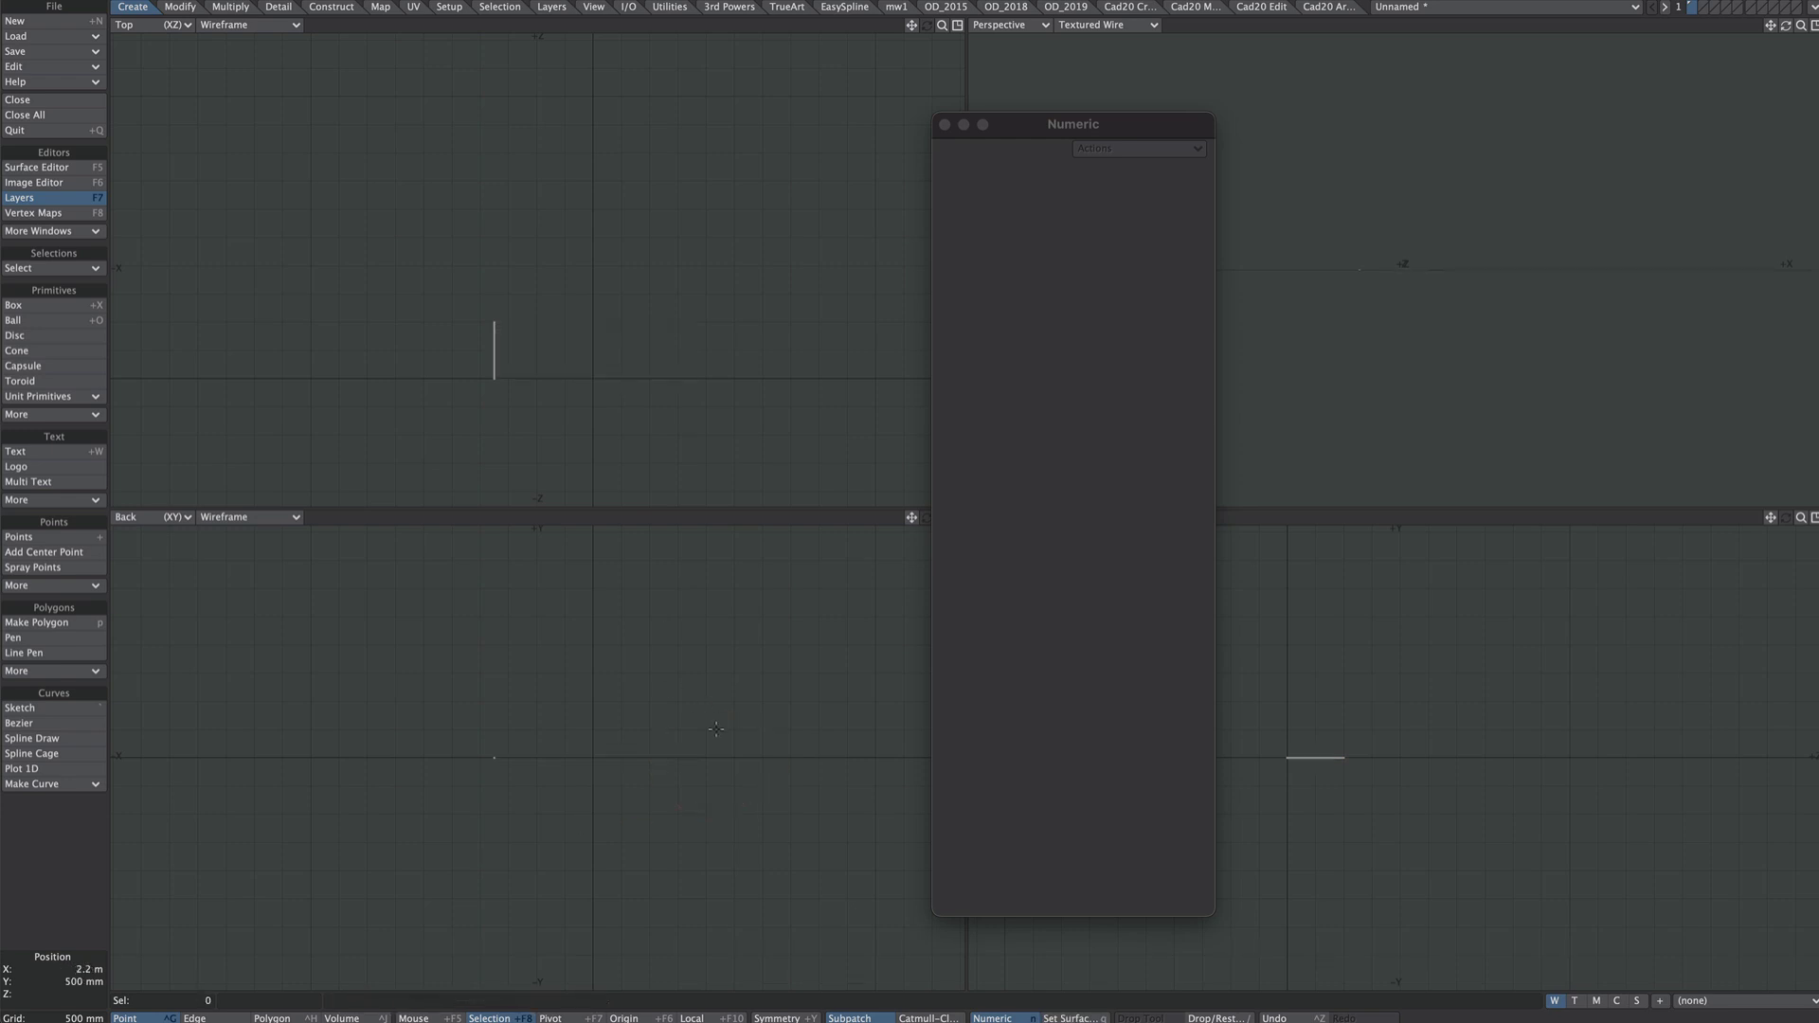
key(/)
click(1285, 314)
click(1354, 315)
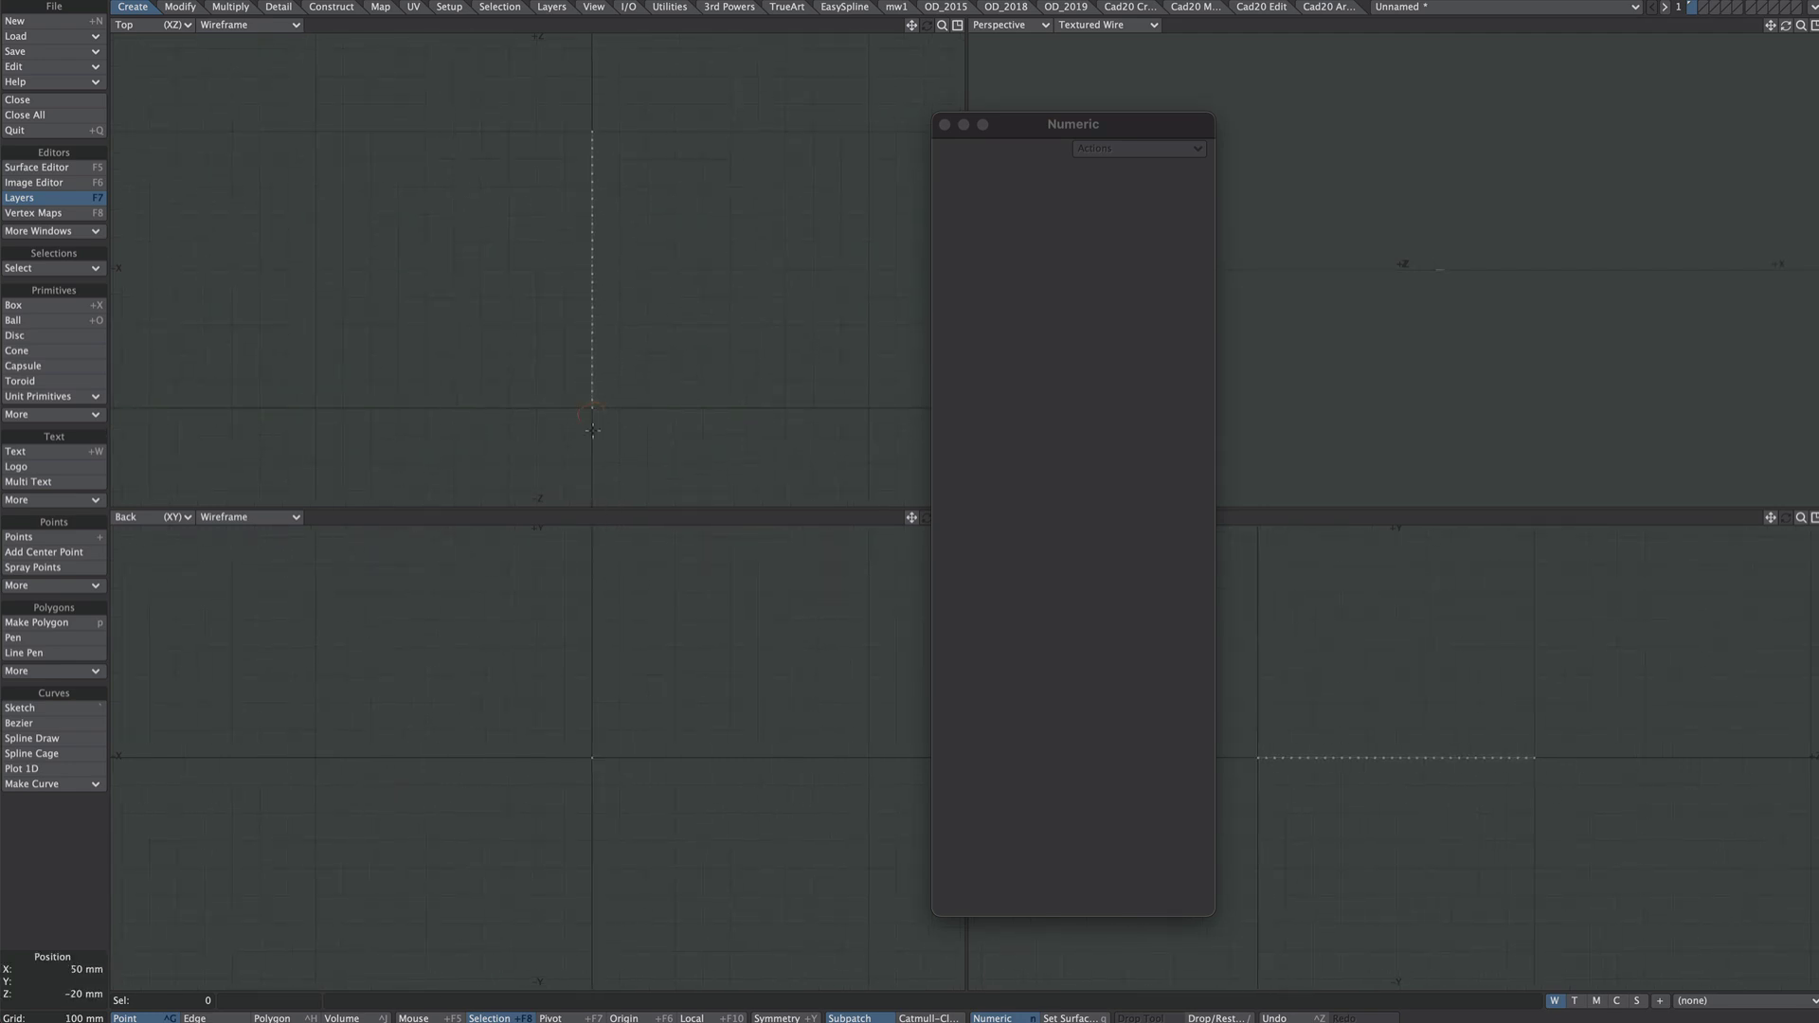
click(599, 422)
click(610, 127)
click(593, 122)
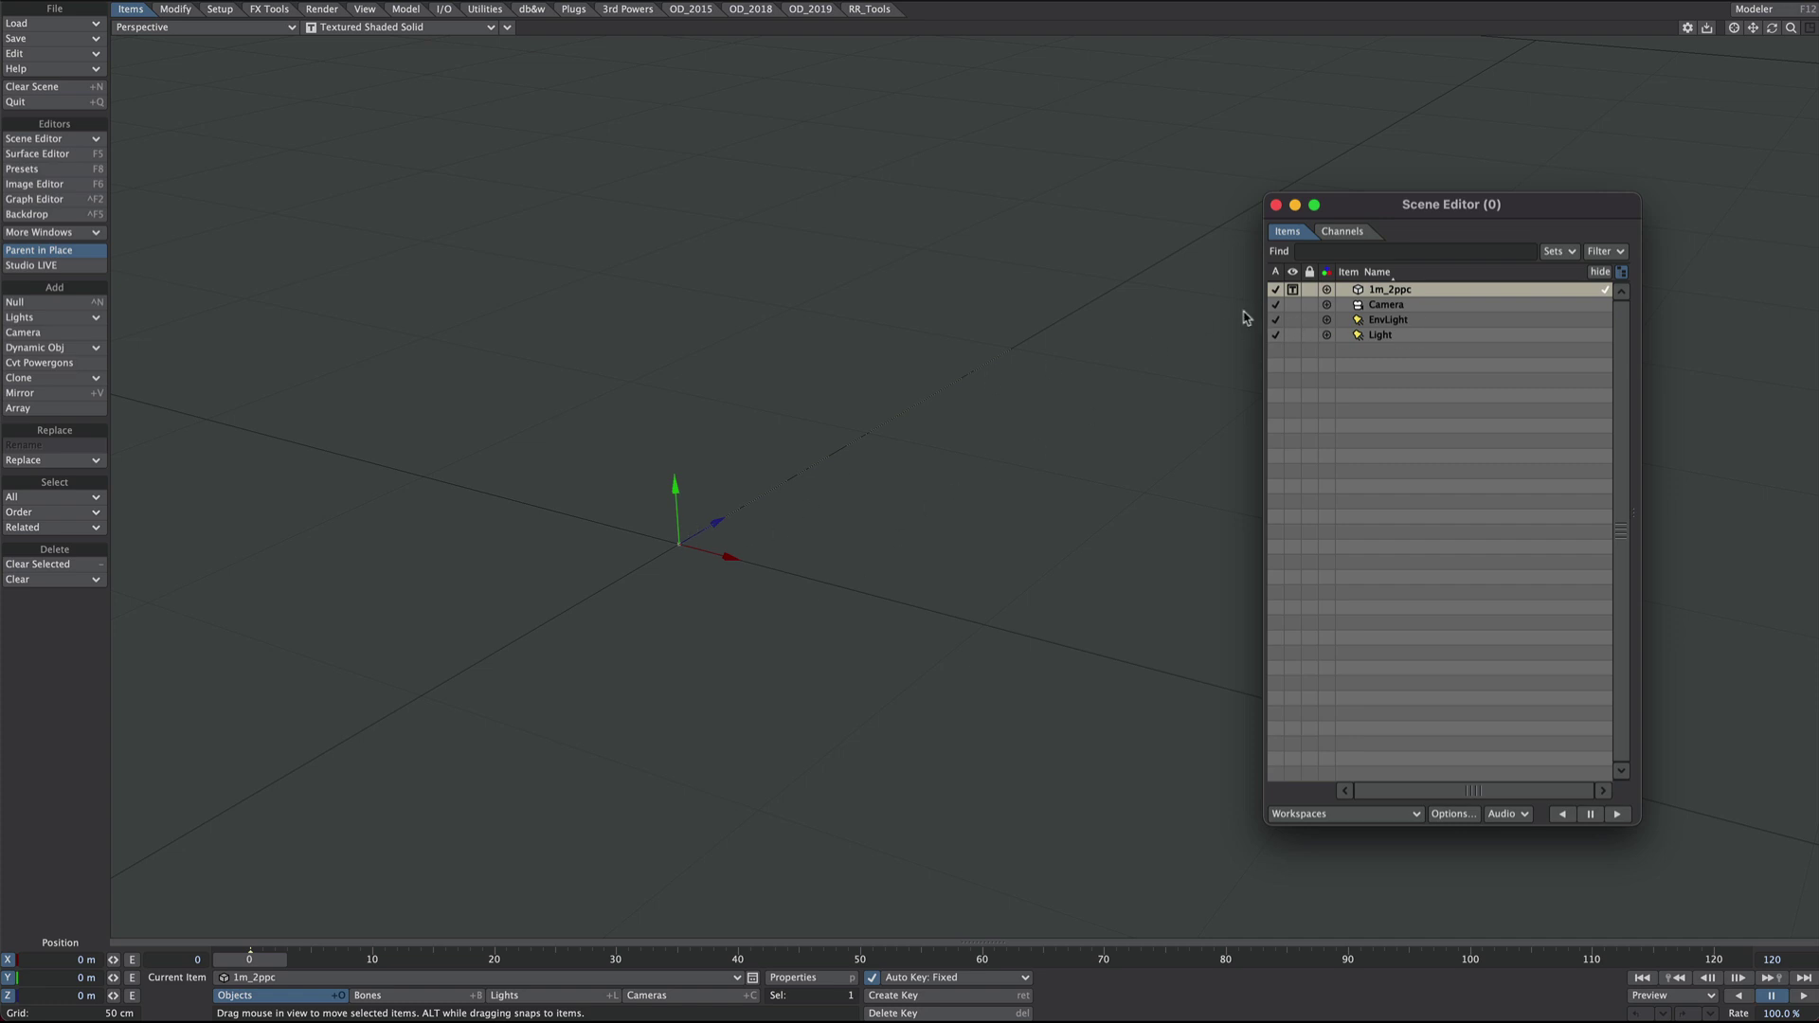
Set the display mode of 1m_2ppc in Layout to Front Face Wireframe.
click(1291, 291)
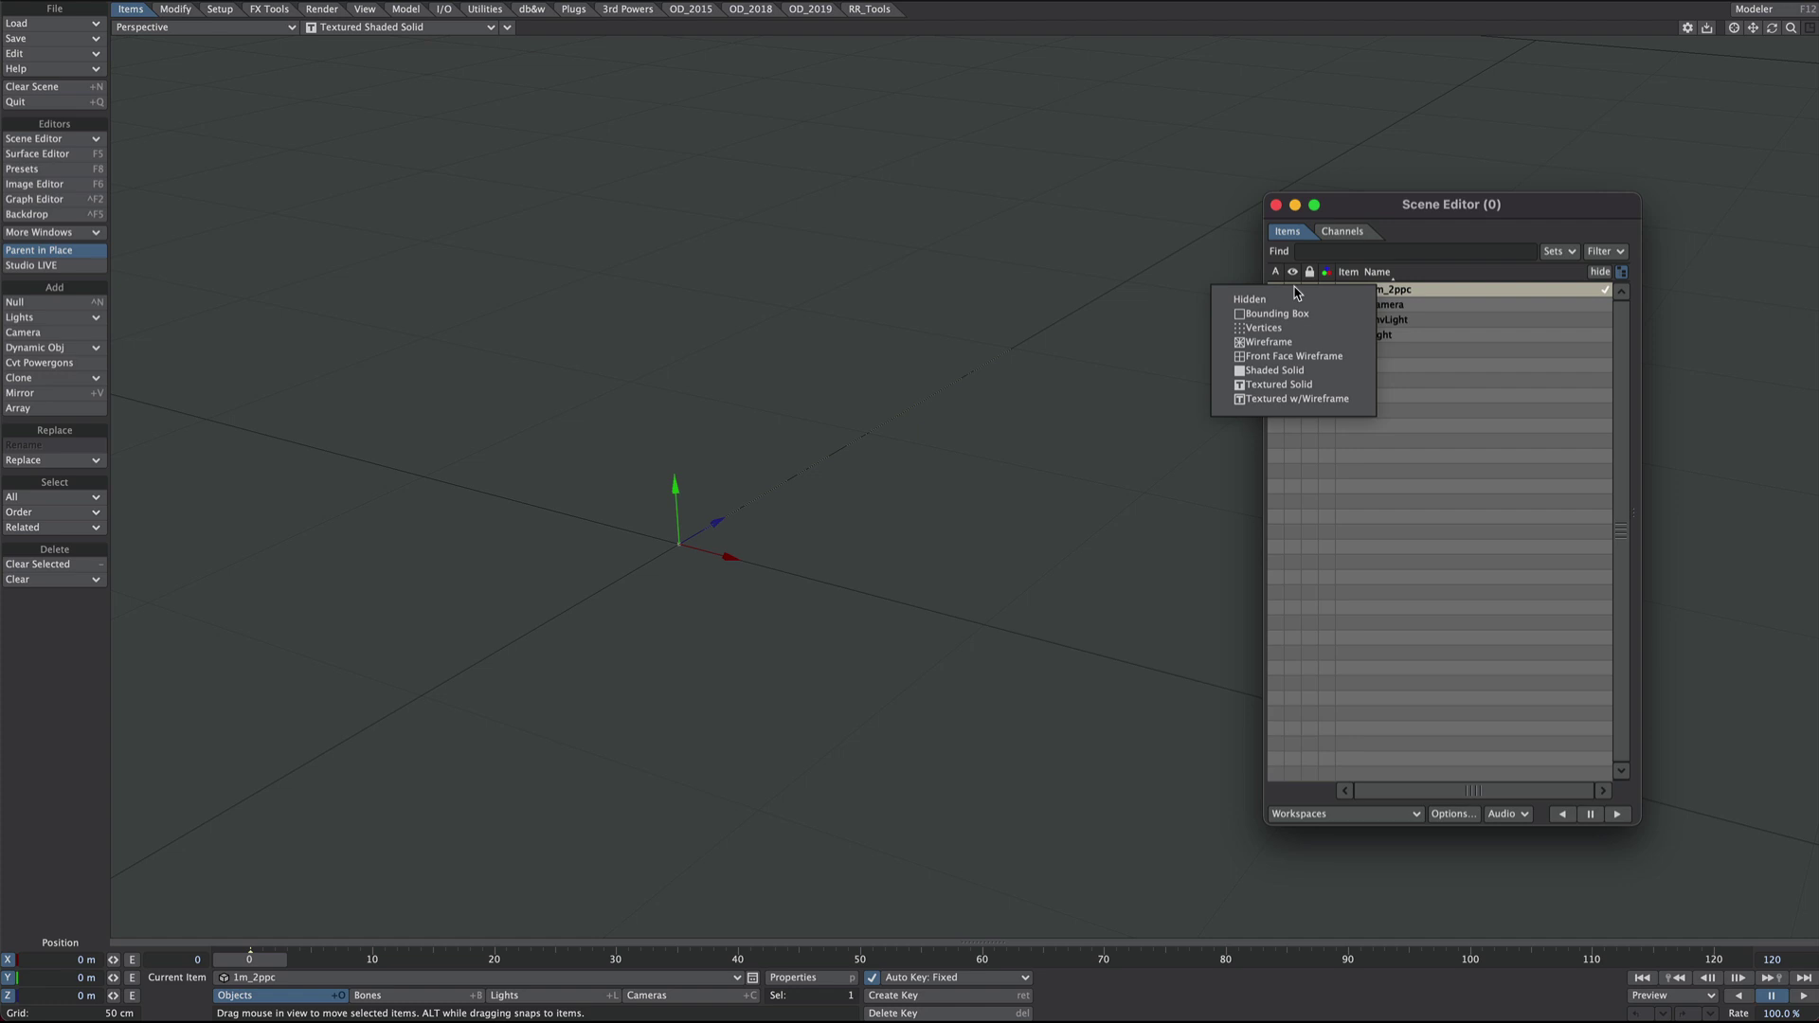
click(1324, 358)
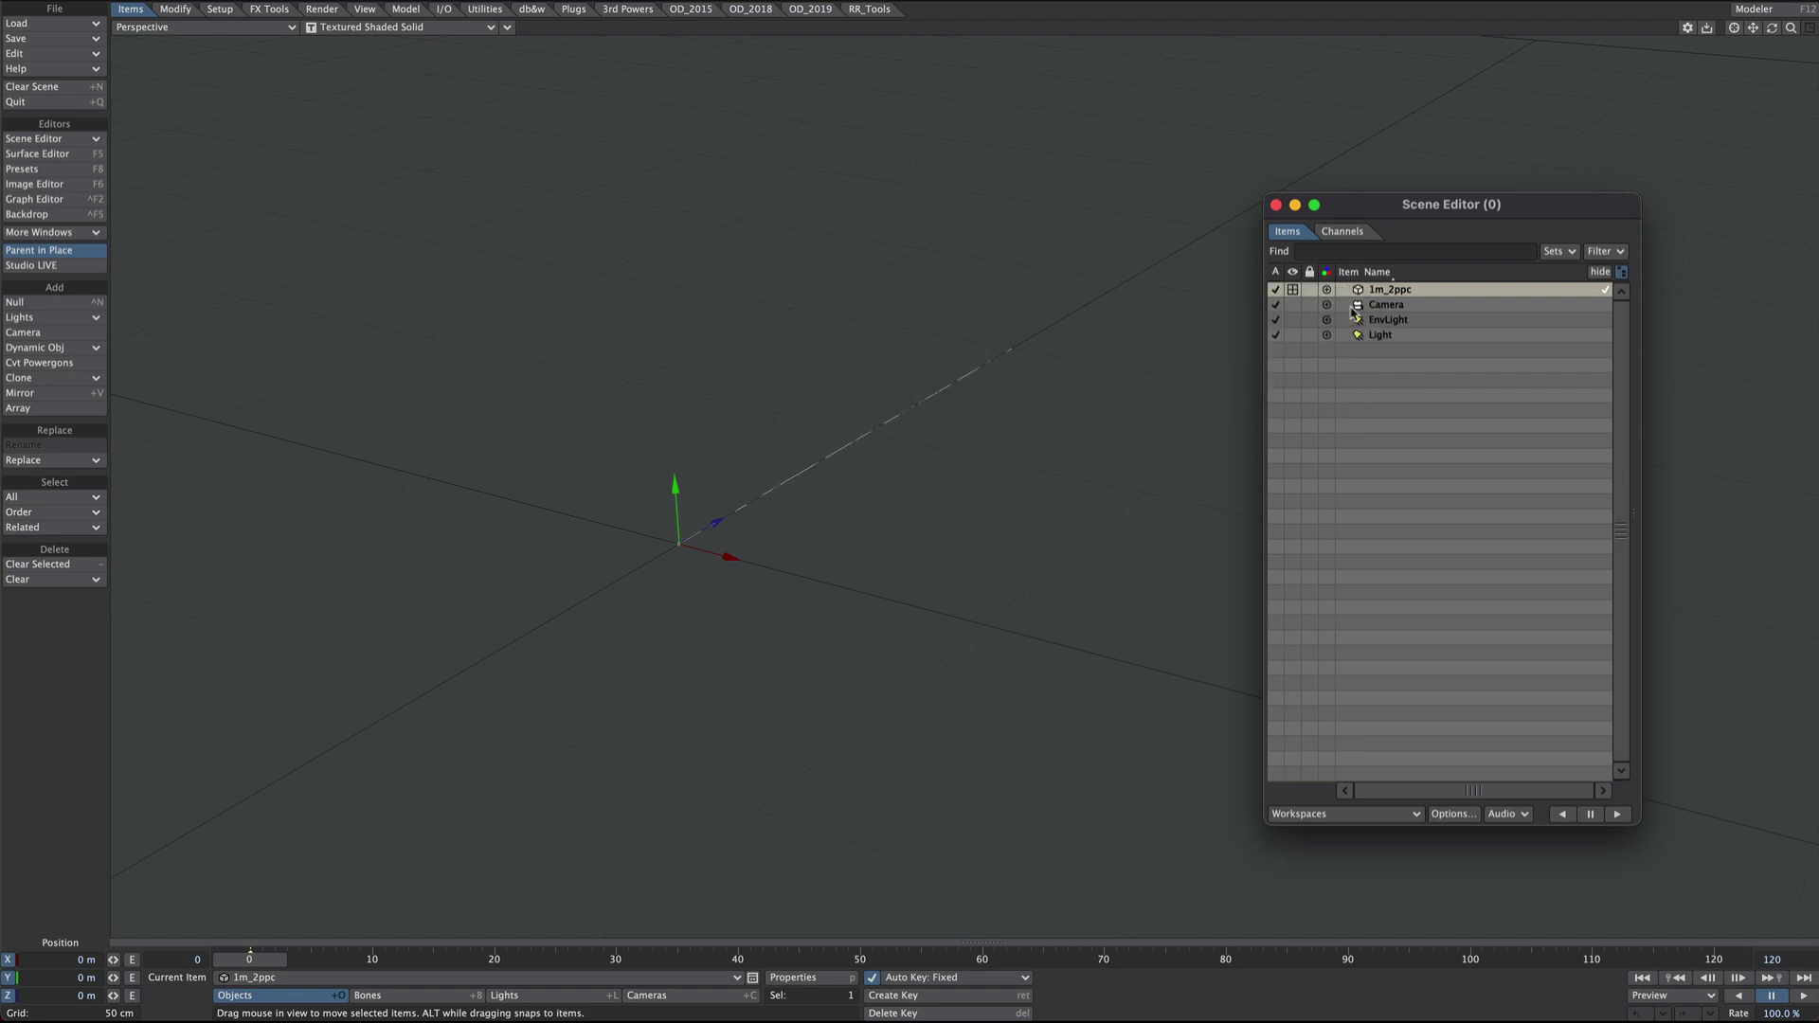
Add a bone named Bone to 1m_2ppc and place it at 0.5 m on Z.
key(equal)
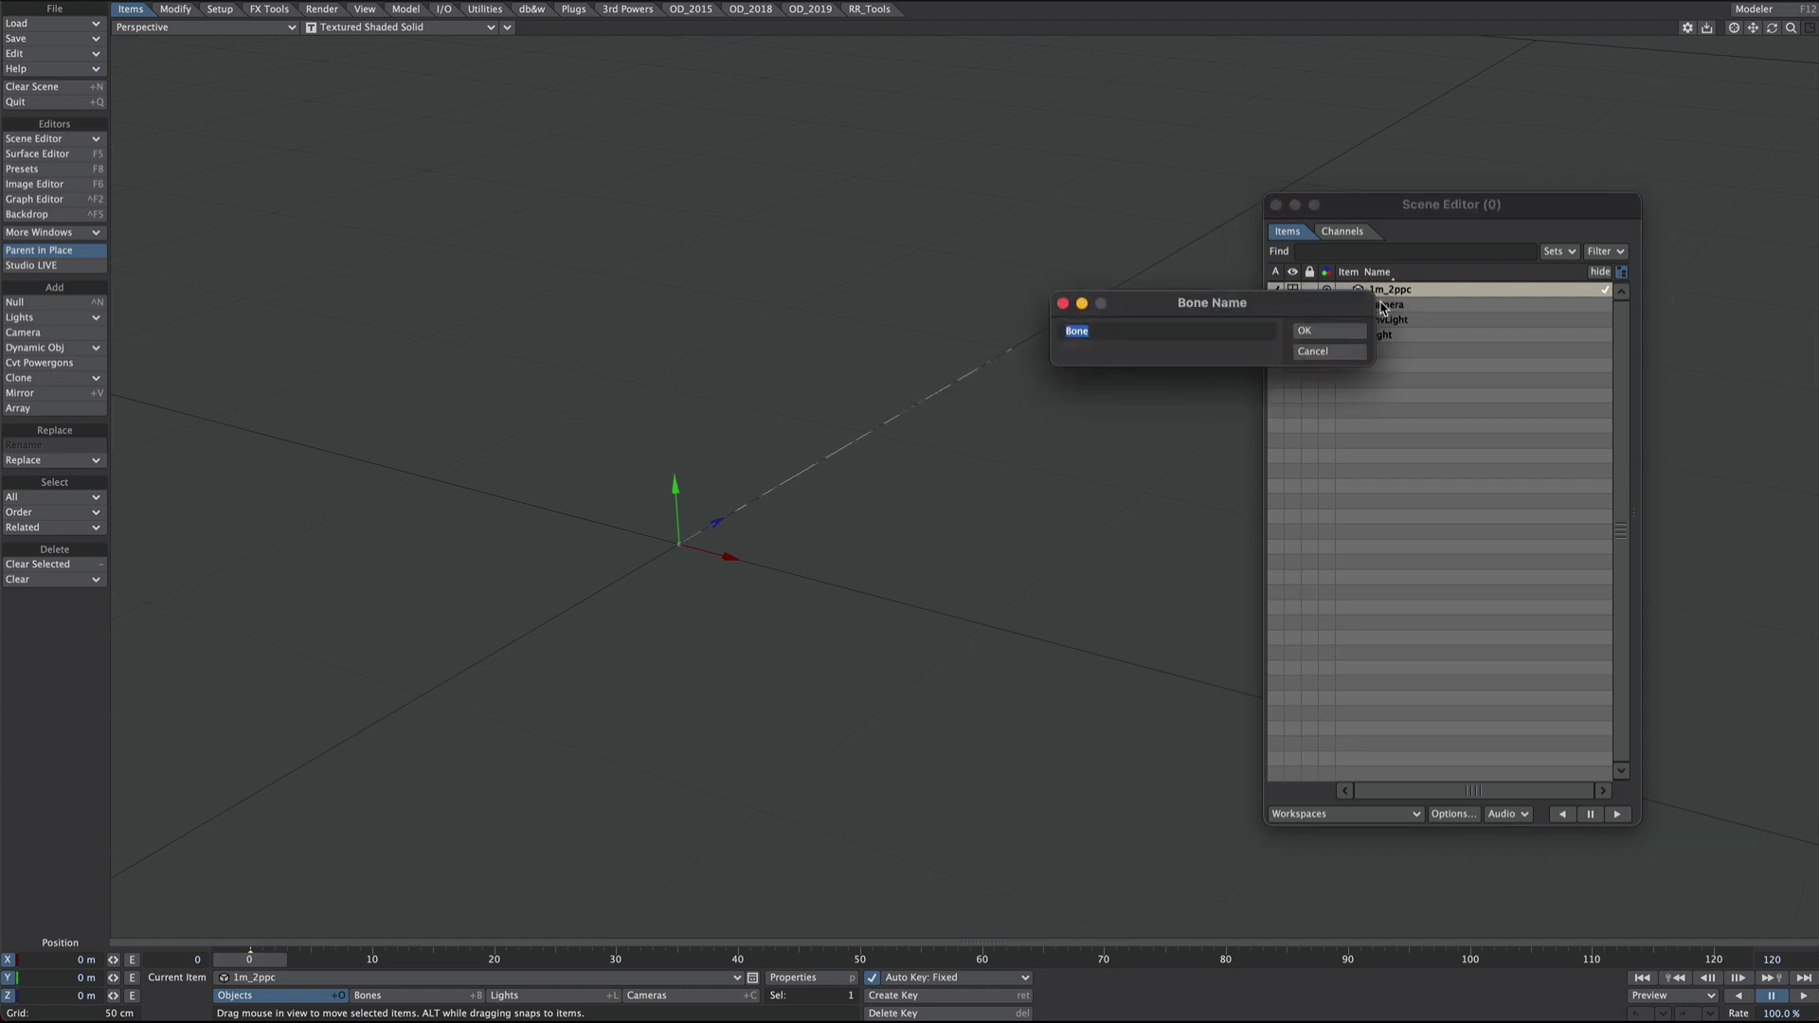
key(Return)
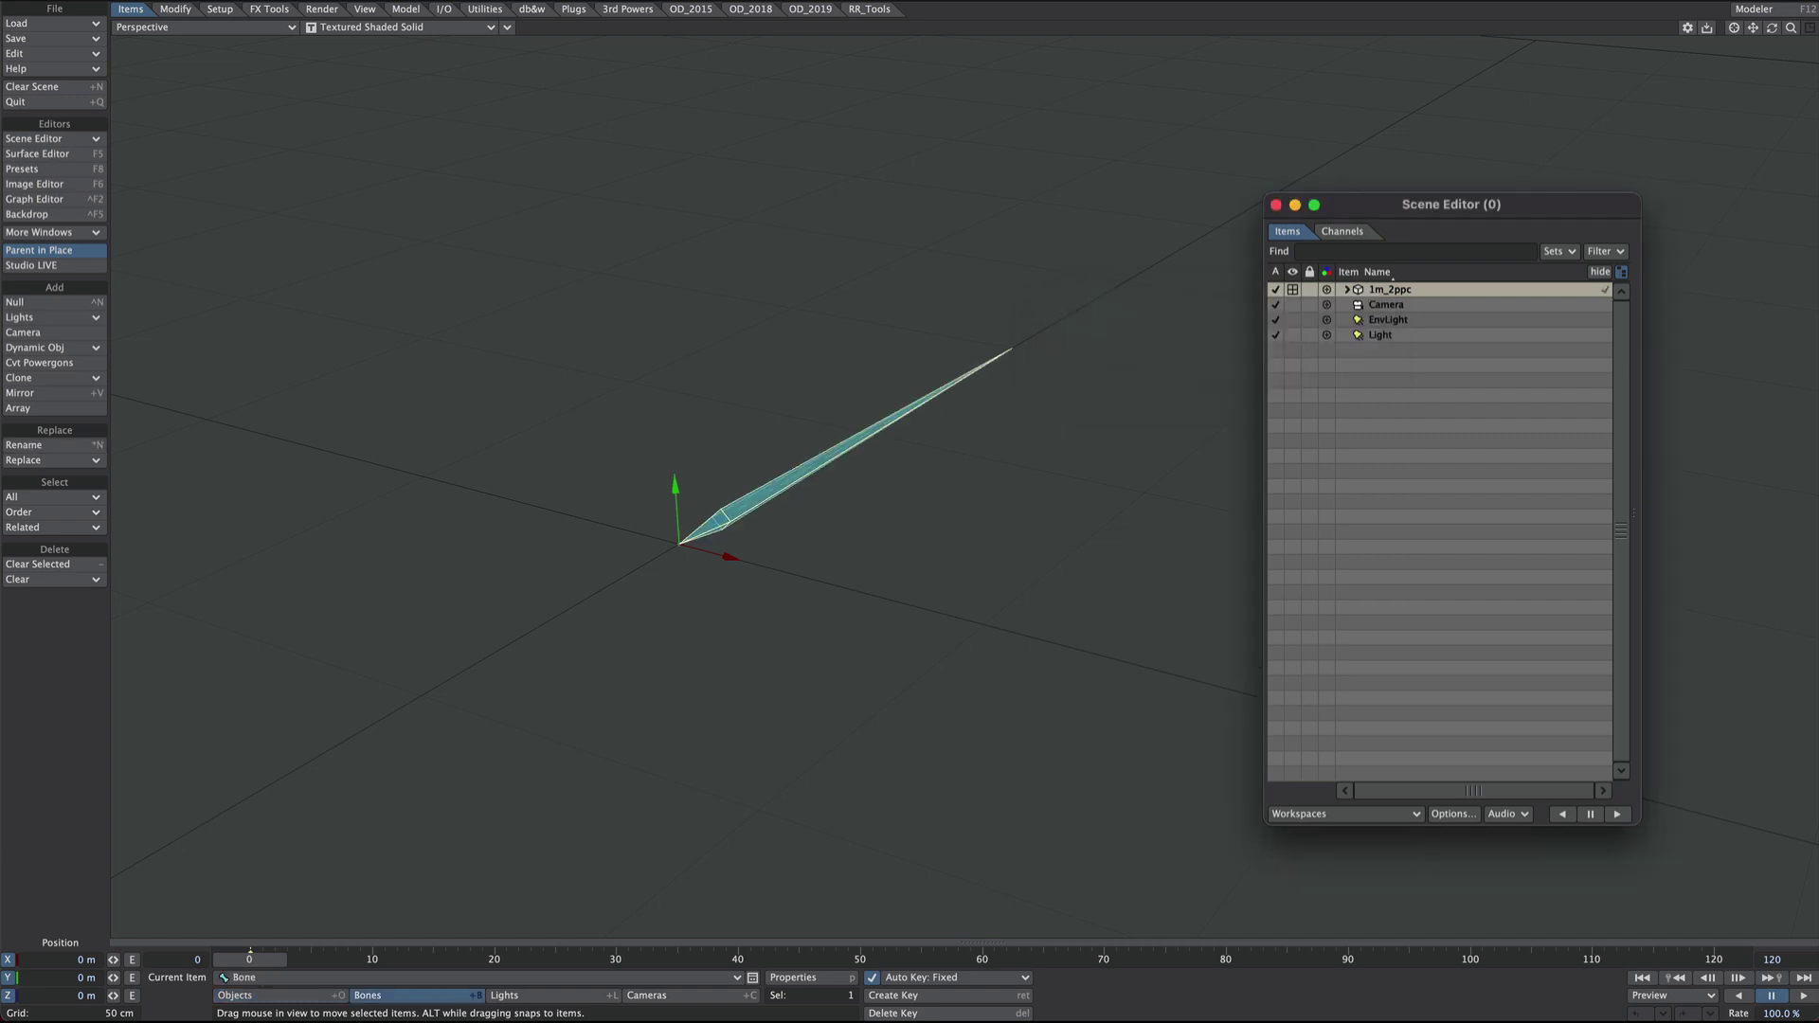
click(86, 994)
text(0.5)
key(Return)
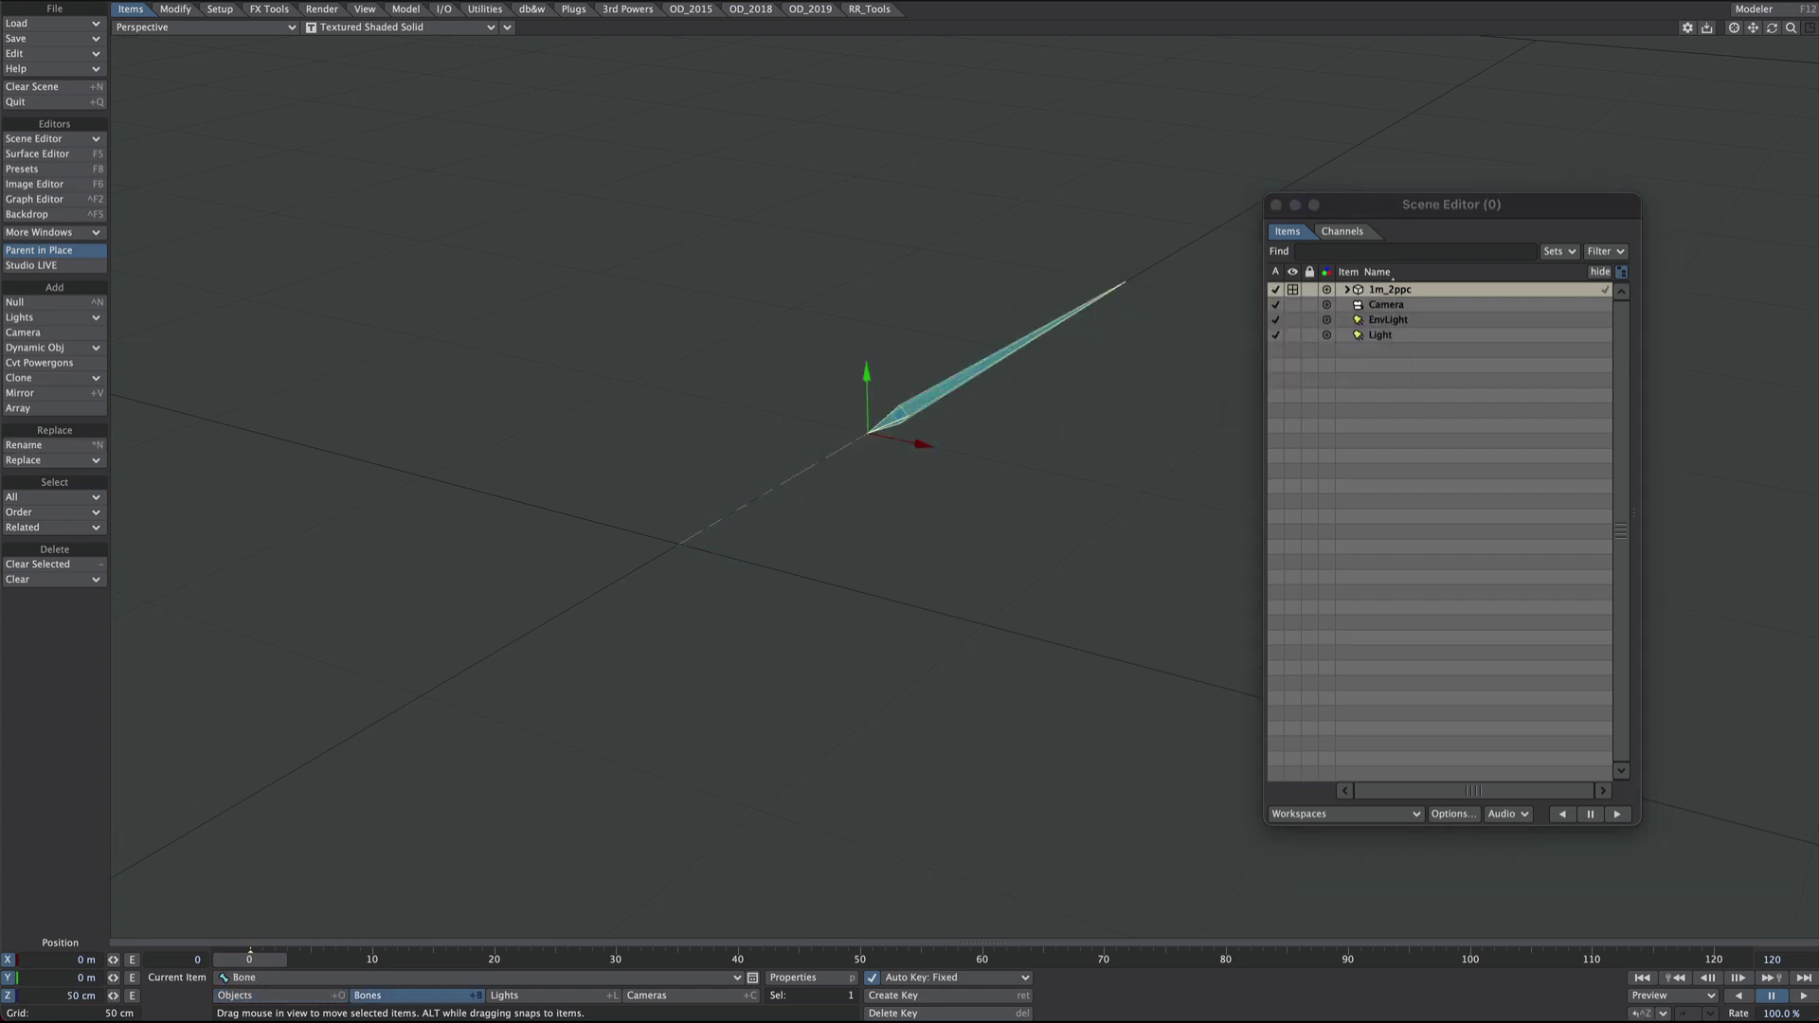
Change the bone's type to Joint and activate the bone.
key(p)
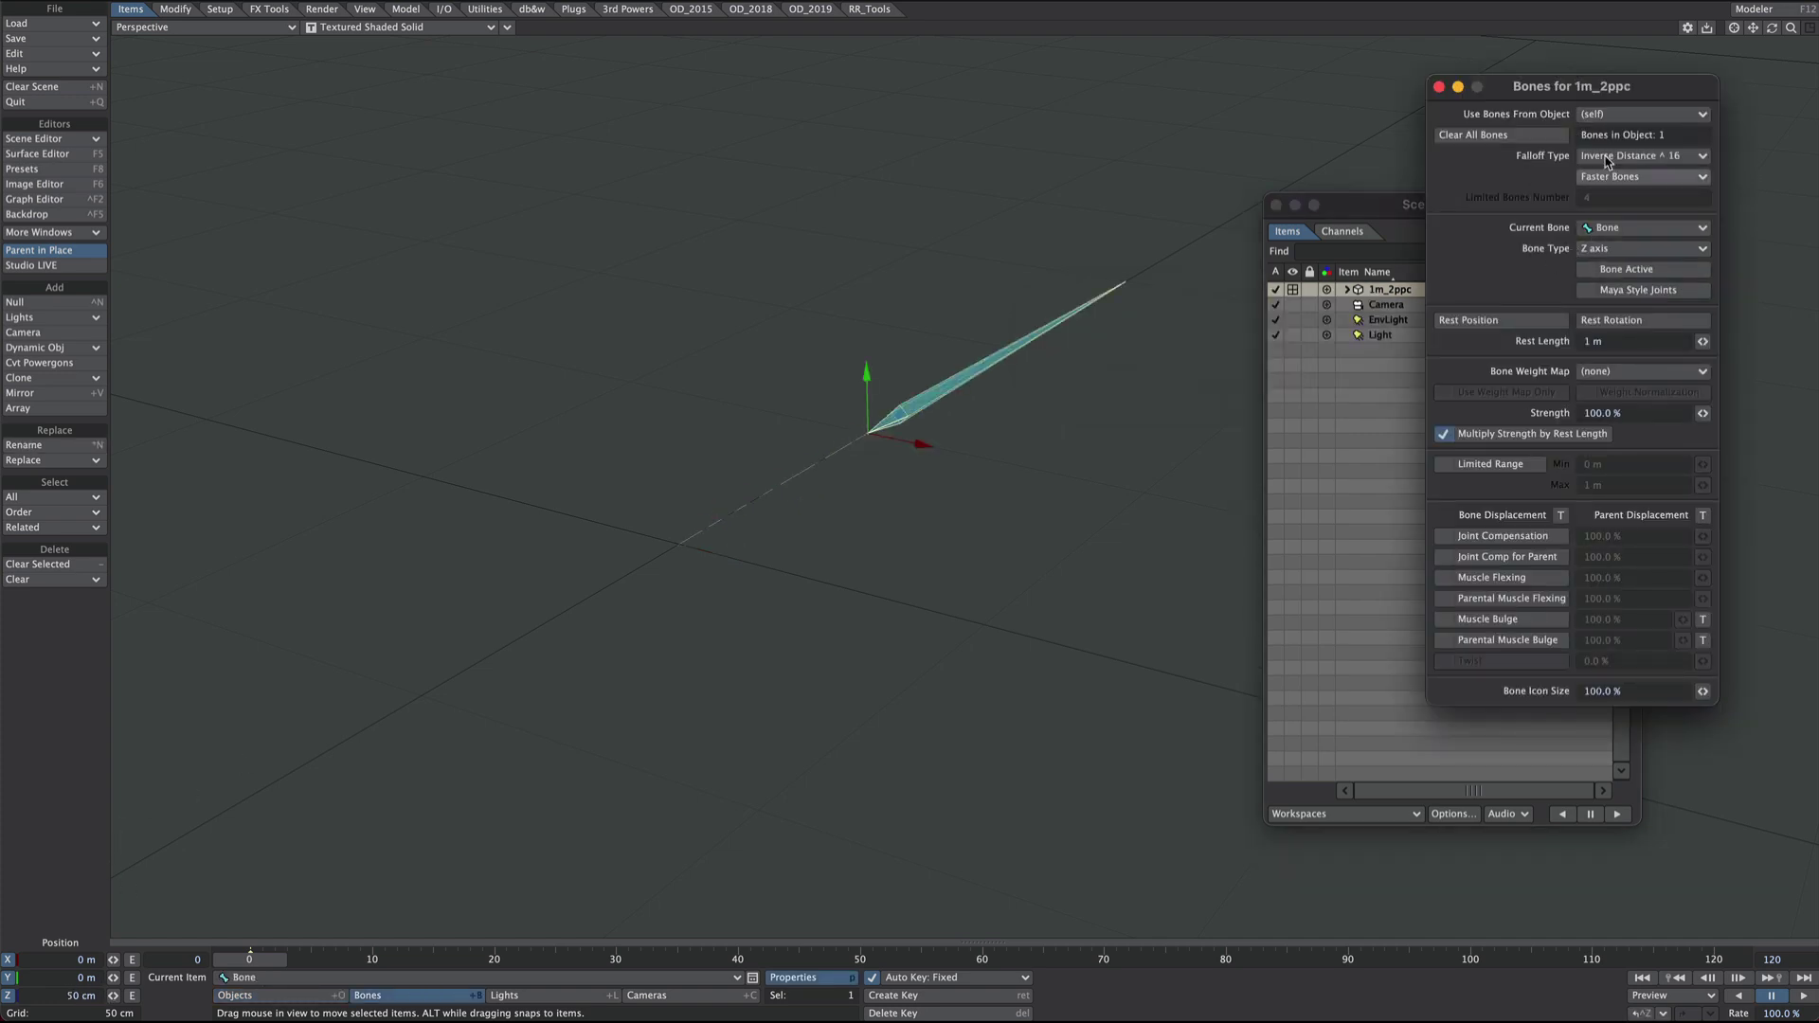
click(1608, 250)
click(1591, 259)
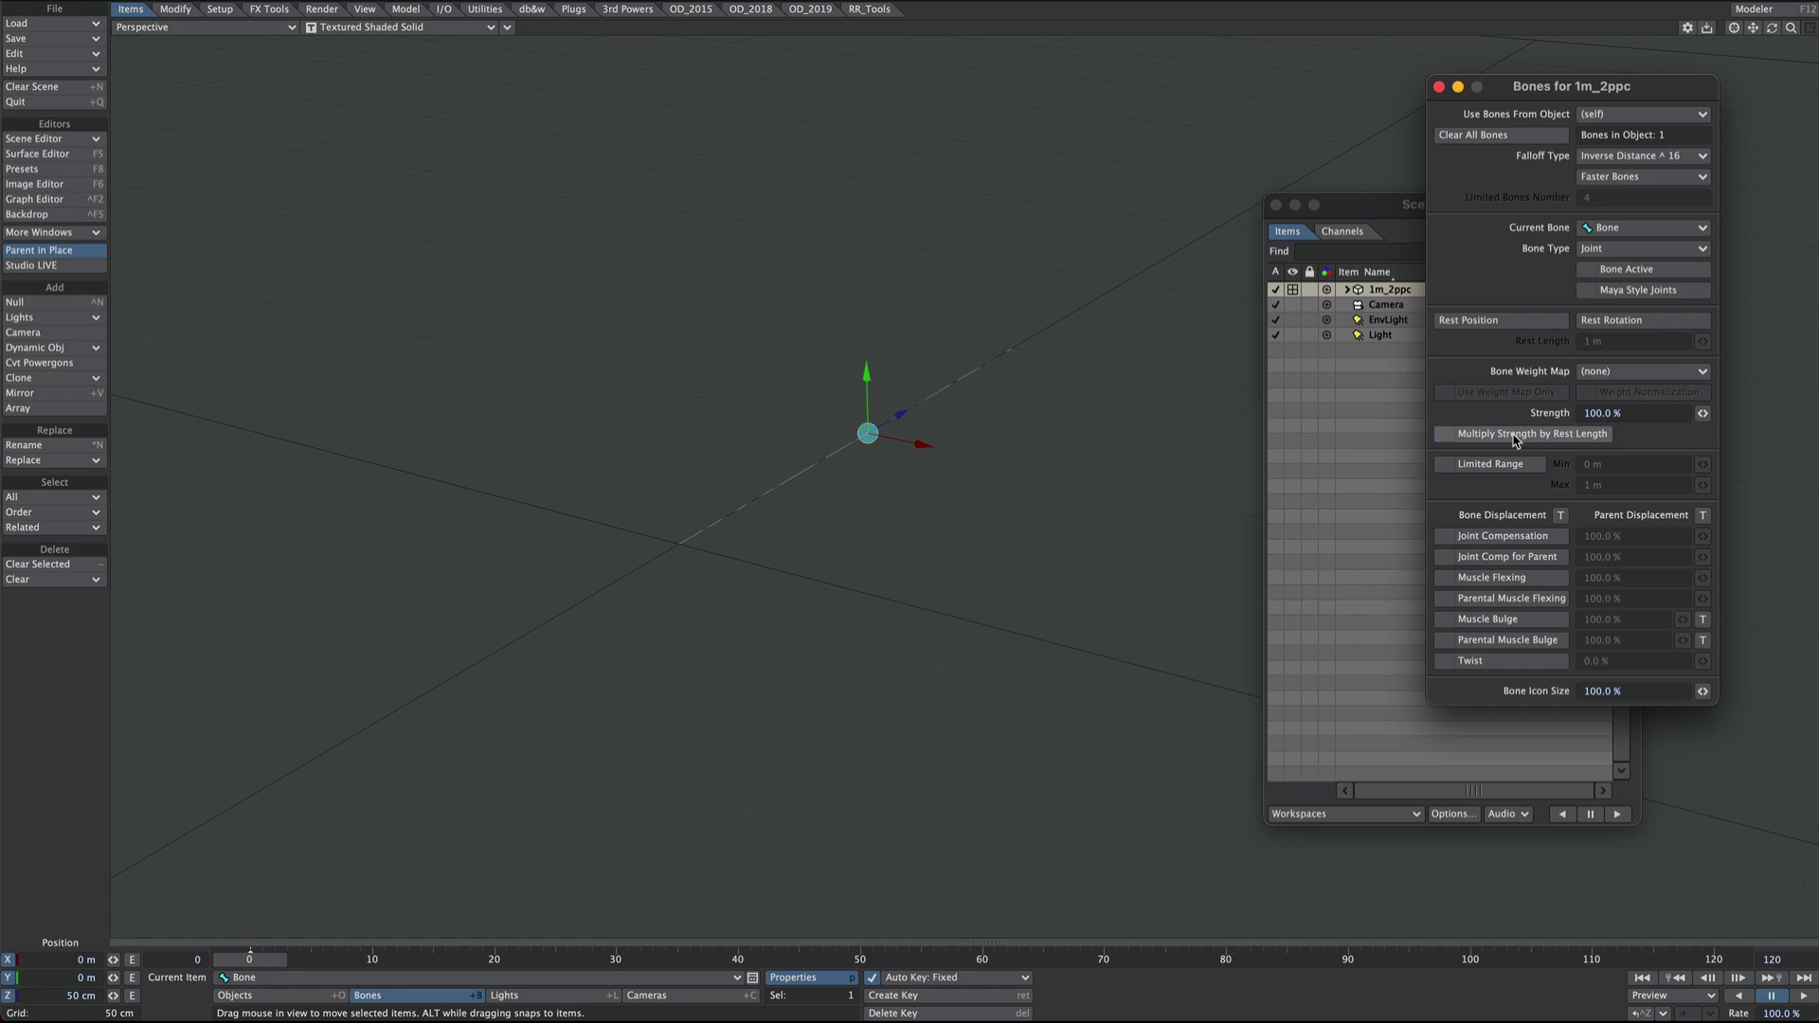
key(r)
Pull the joint down about 19 cm on Y and enable its Limited Range with a maximum of 50 cm.
drag(893, 405, 893, 493)
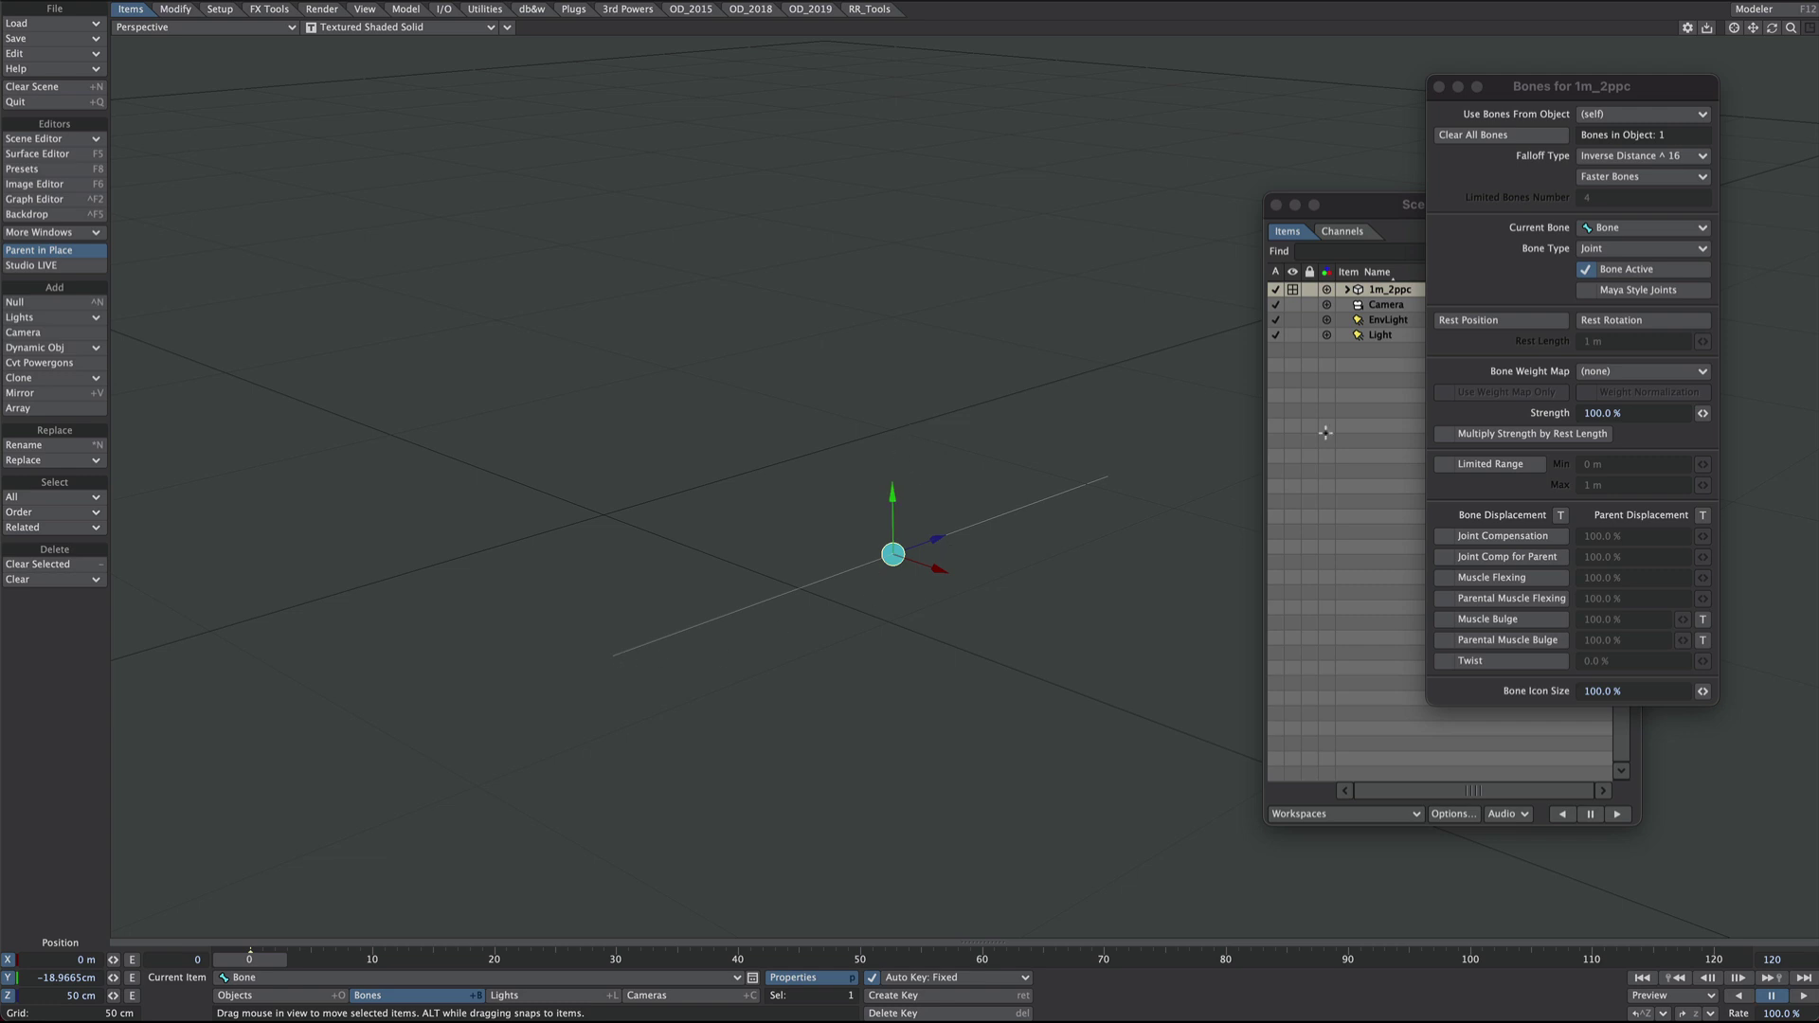
click(1477, 463)
click(1615, 484)
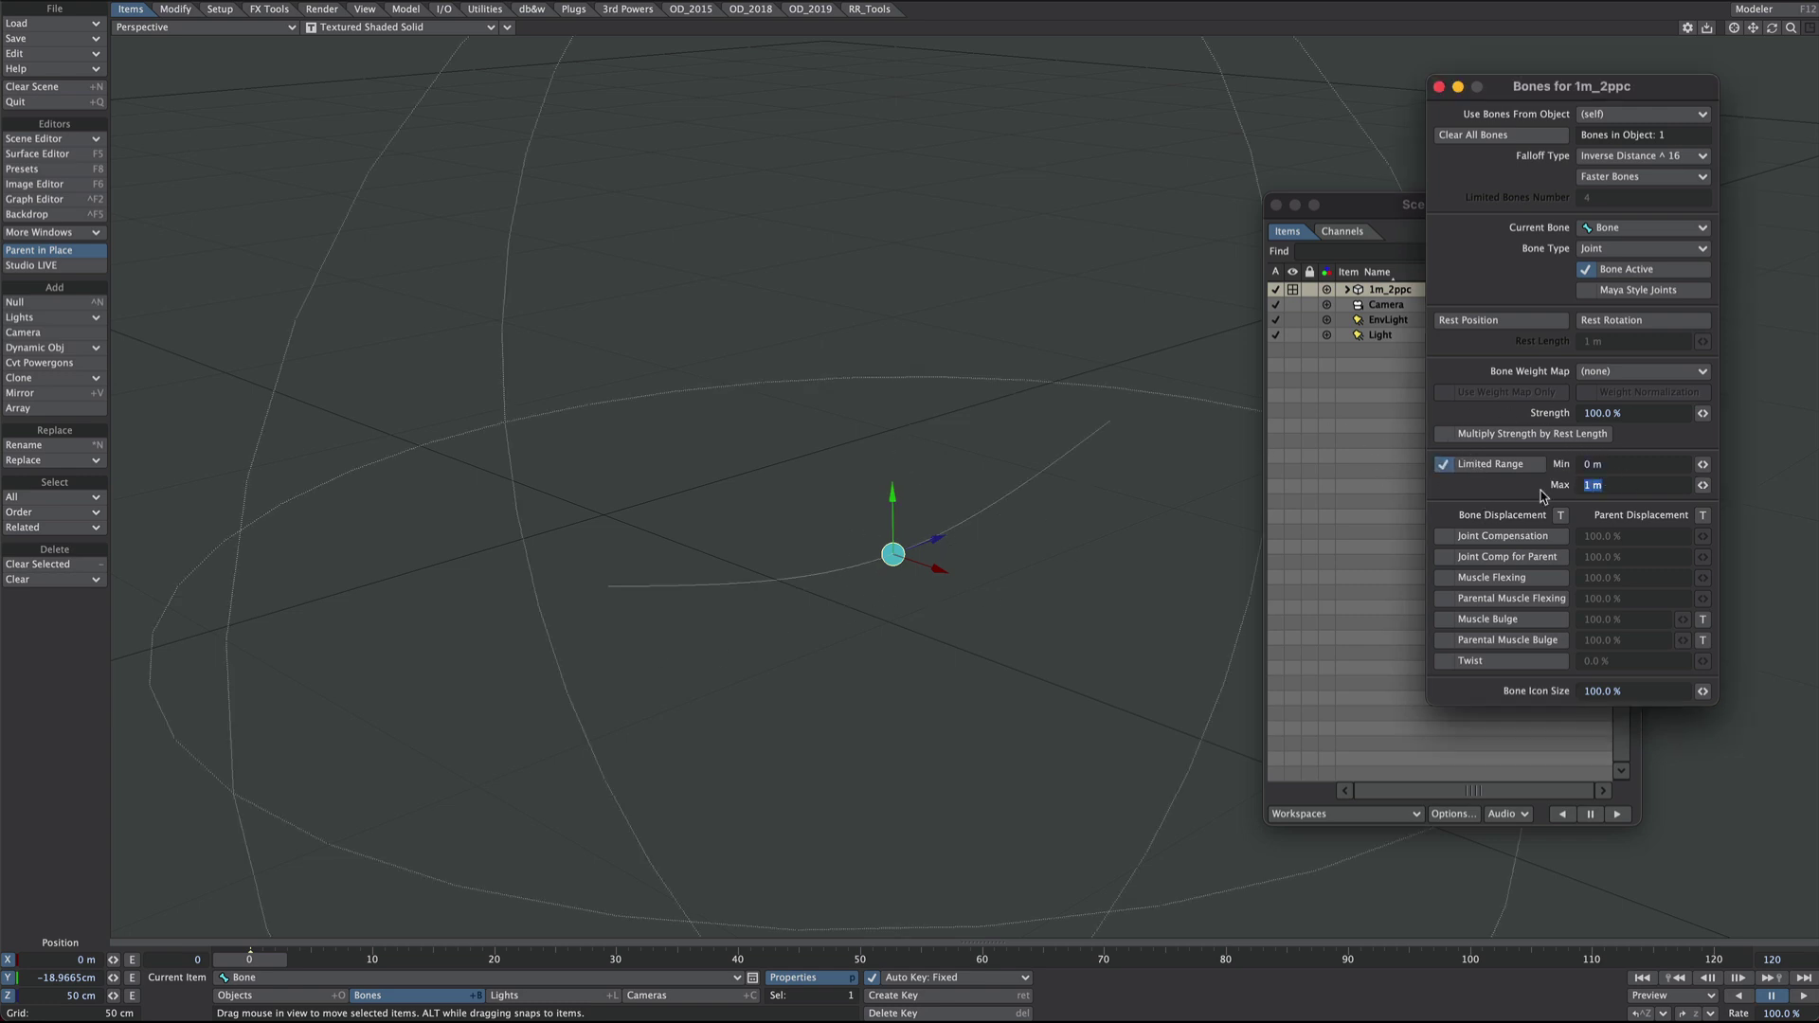
text(50cm)
key(Tab)
Test the bend by moving the joint up and down, and set its Y position back to 0 m.
right_drag(902, 519, 902, 293)
right_drag(796, 373, 796, 687)
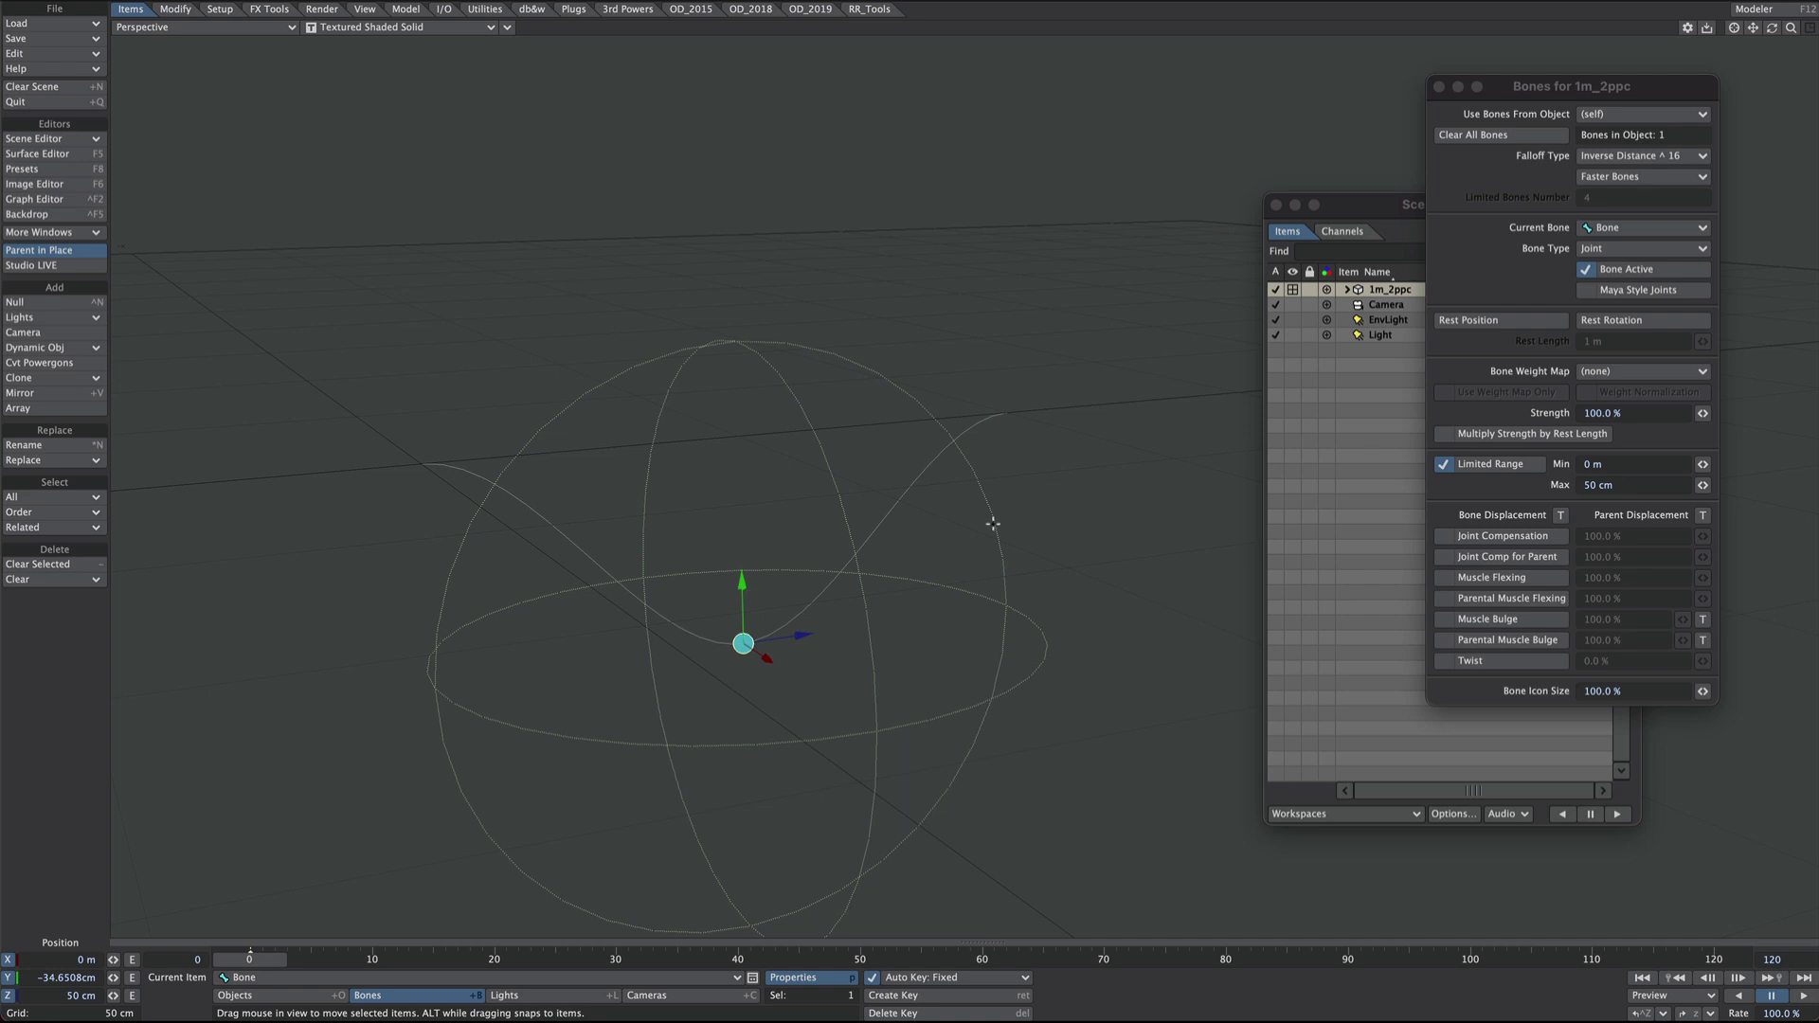
click(32, 977)
text(0)
key(Tab)
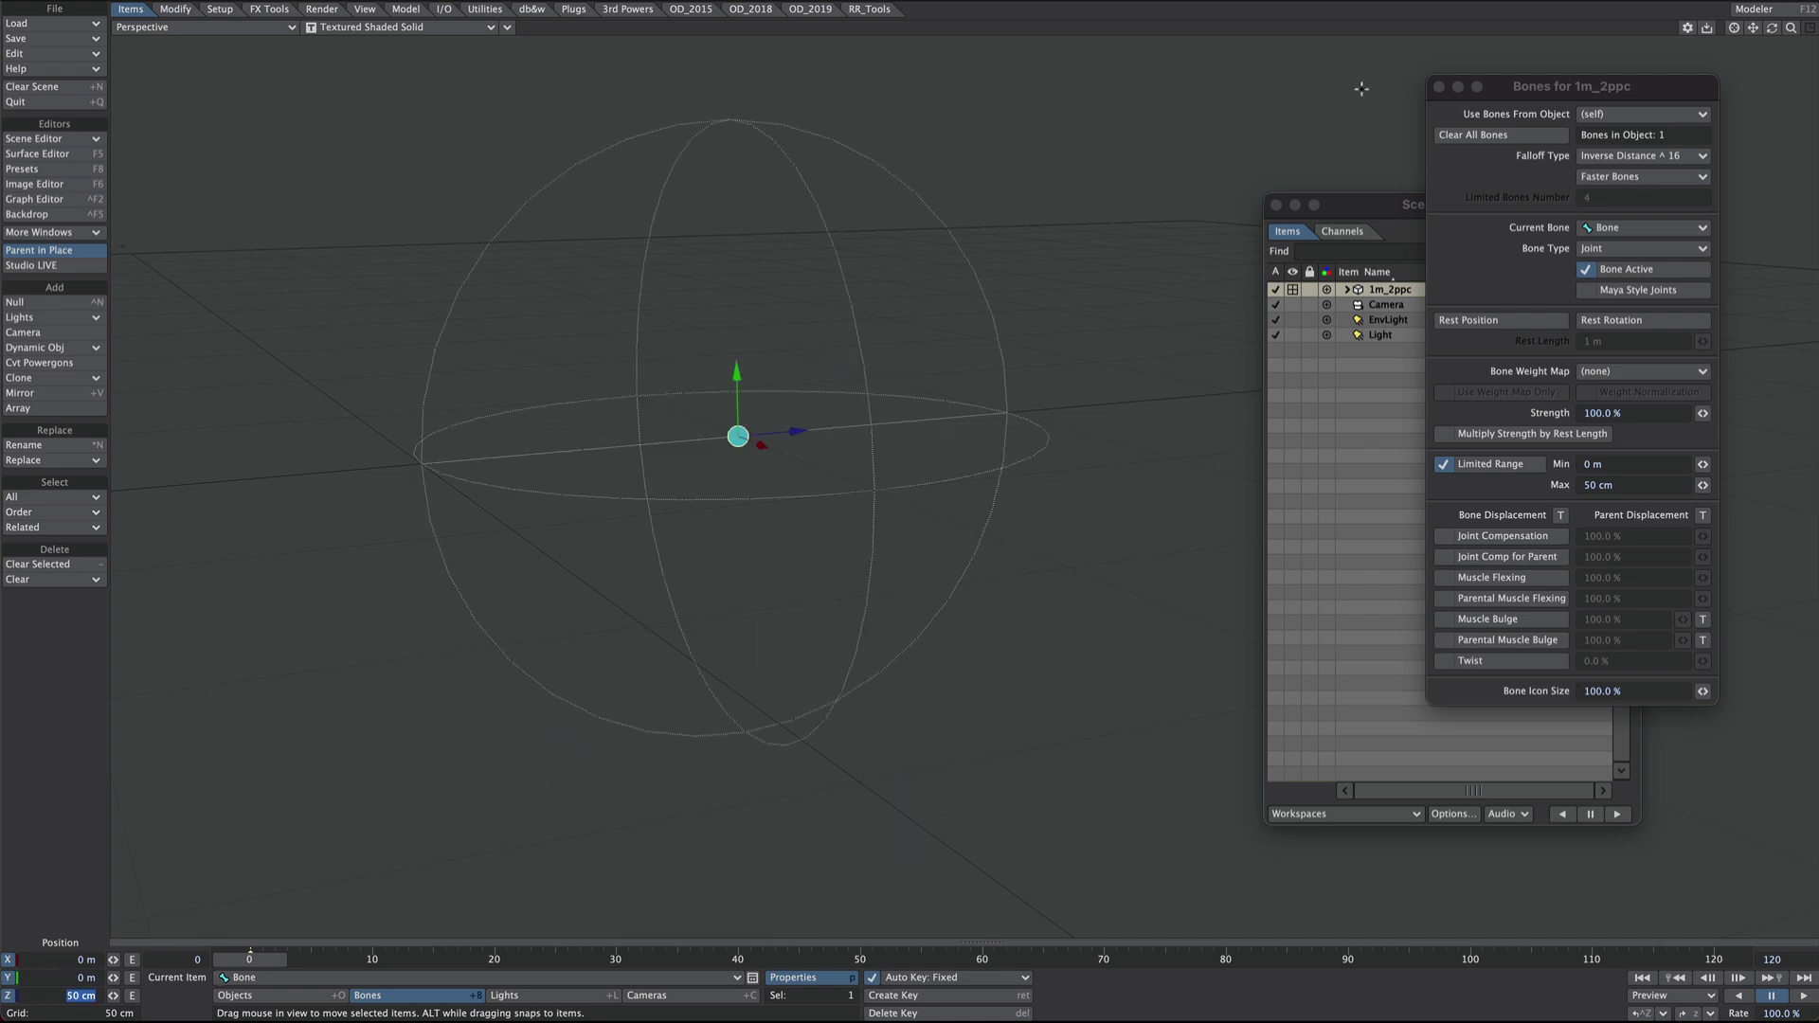
Close the bone properties and expand the 1m_2ppc hierarchy in the Scene Editor.
click(1439, 87)
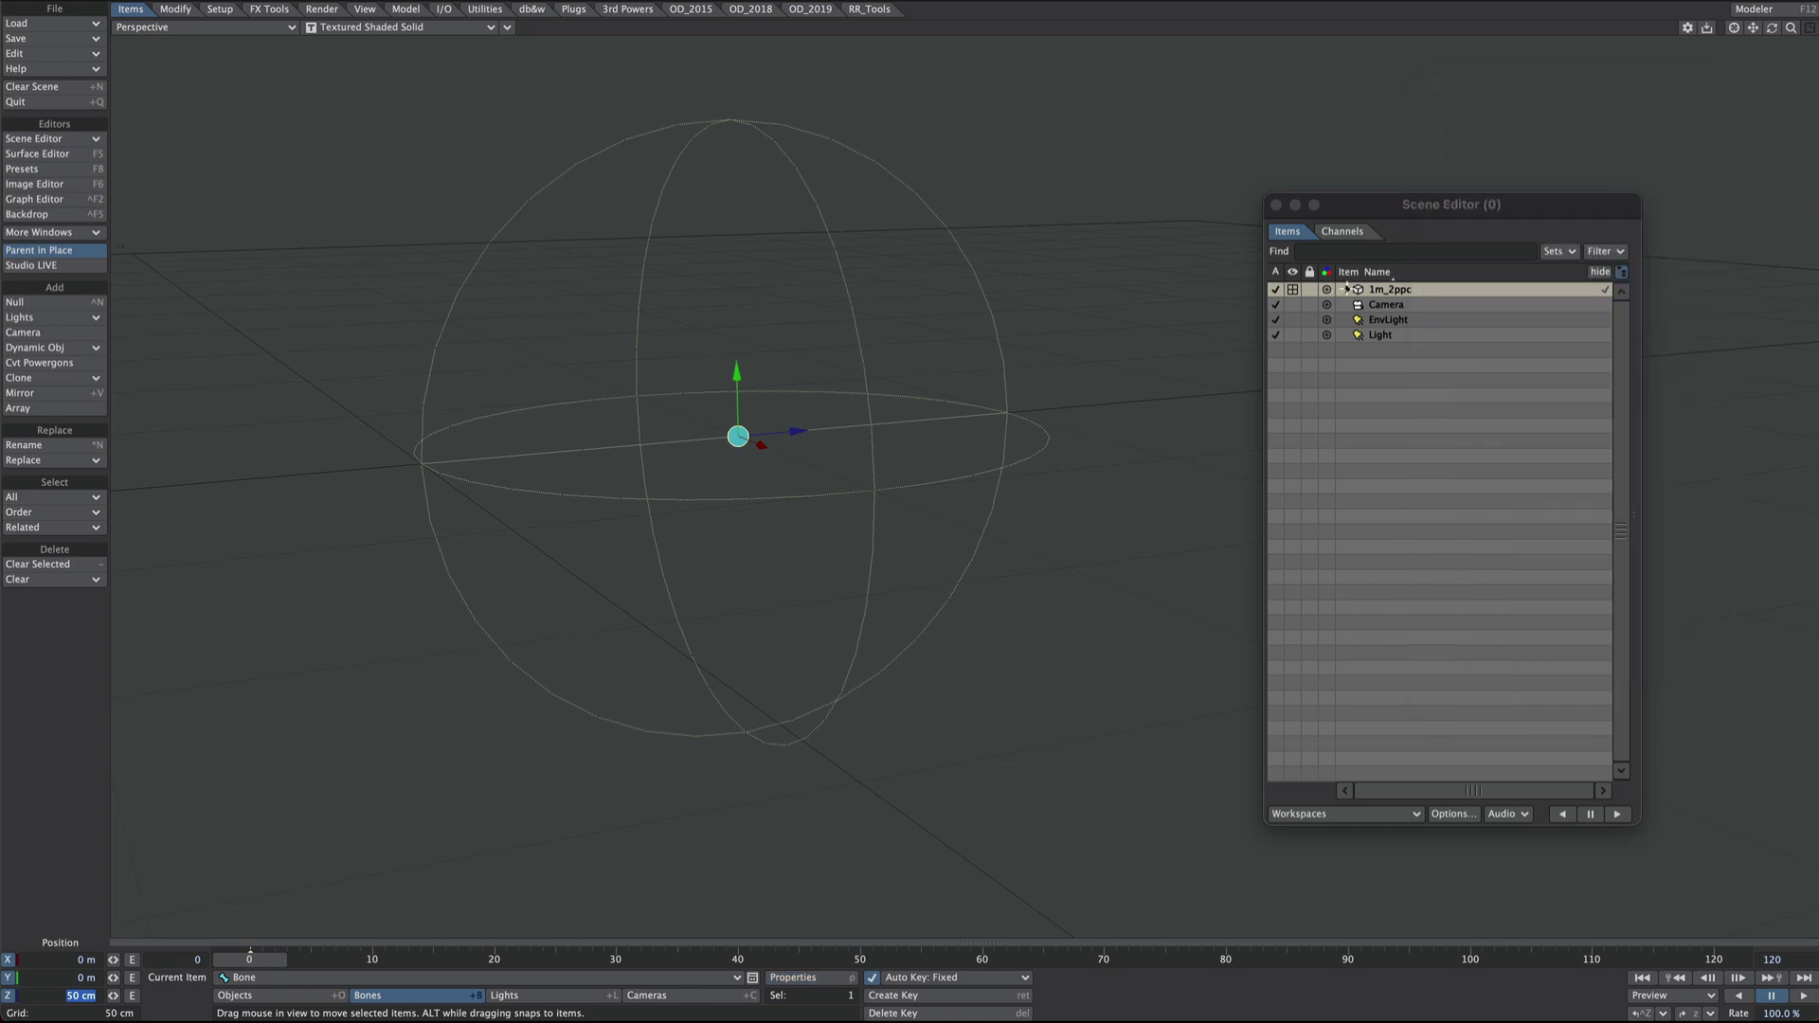
click(1346, 289)
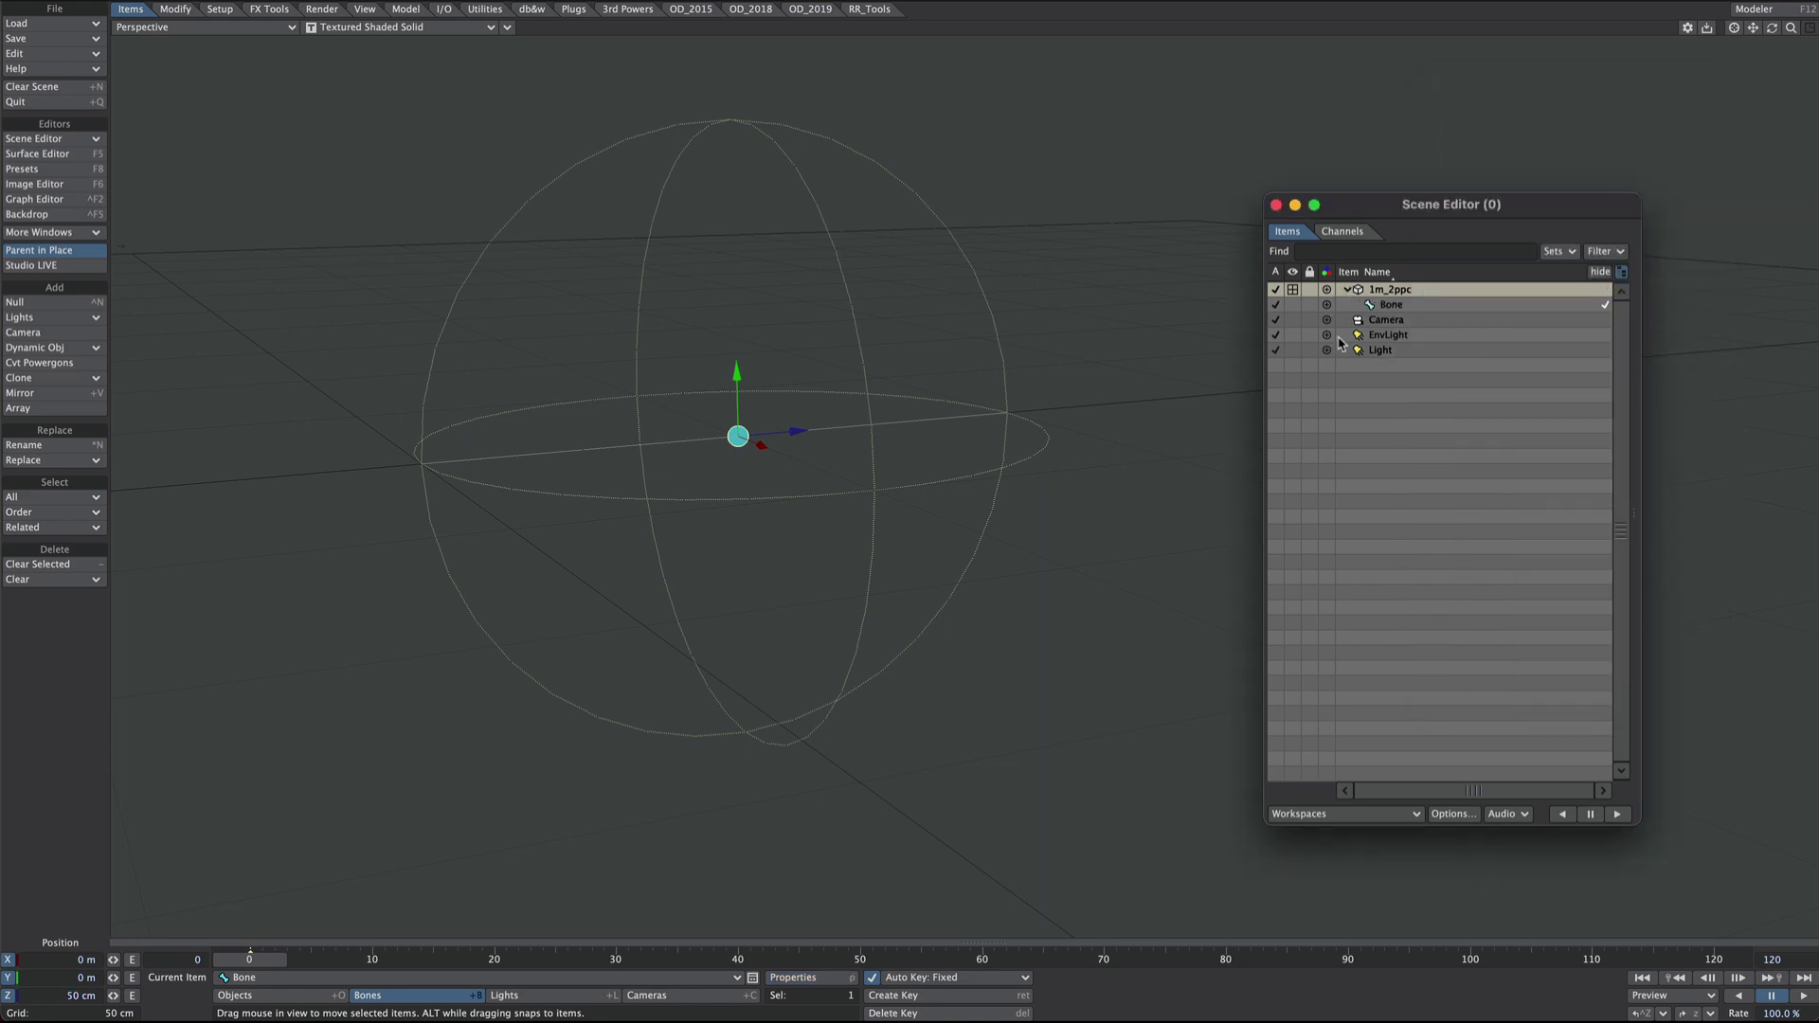
Hide and deactivate the 1m_2ppc object, and create a clone instance of it.
key(shift+o)
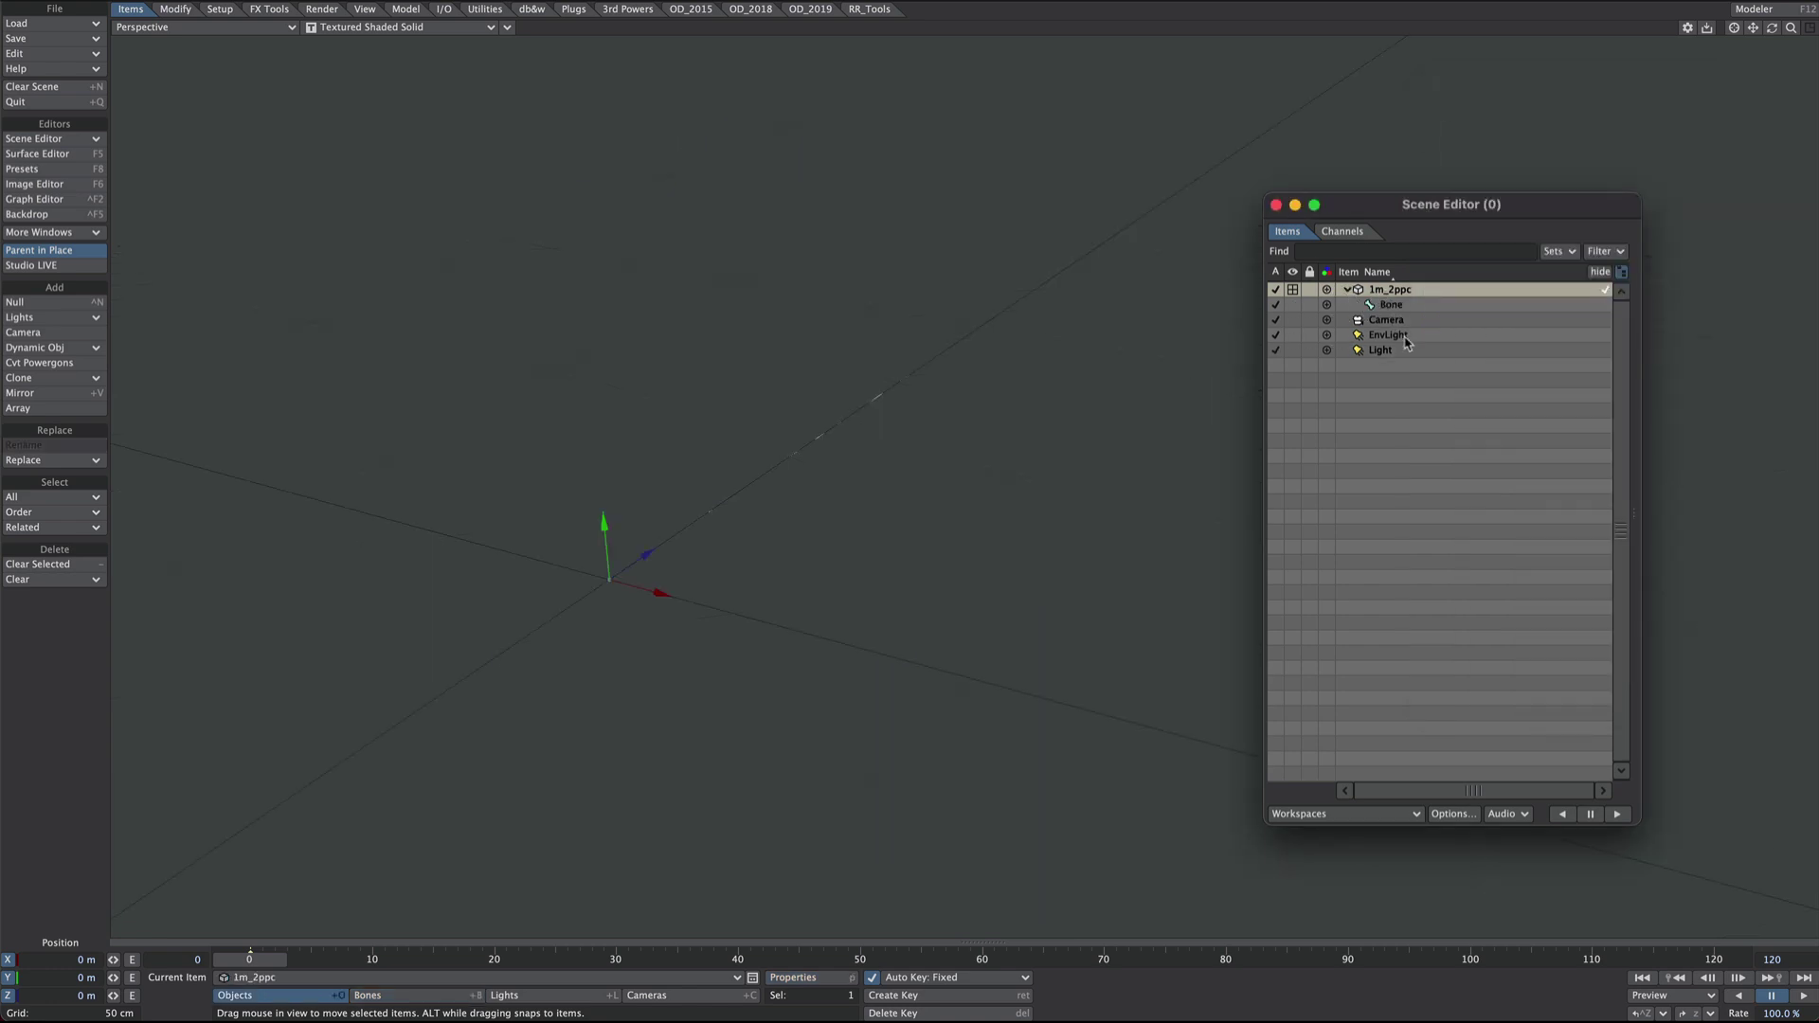
click(1294, 293)
click(1279, 302)
click(1276, 290)
click(897, 620)
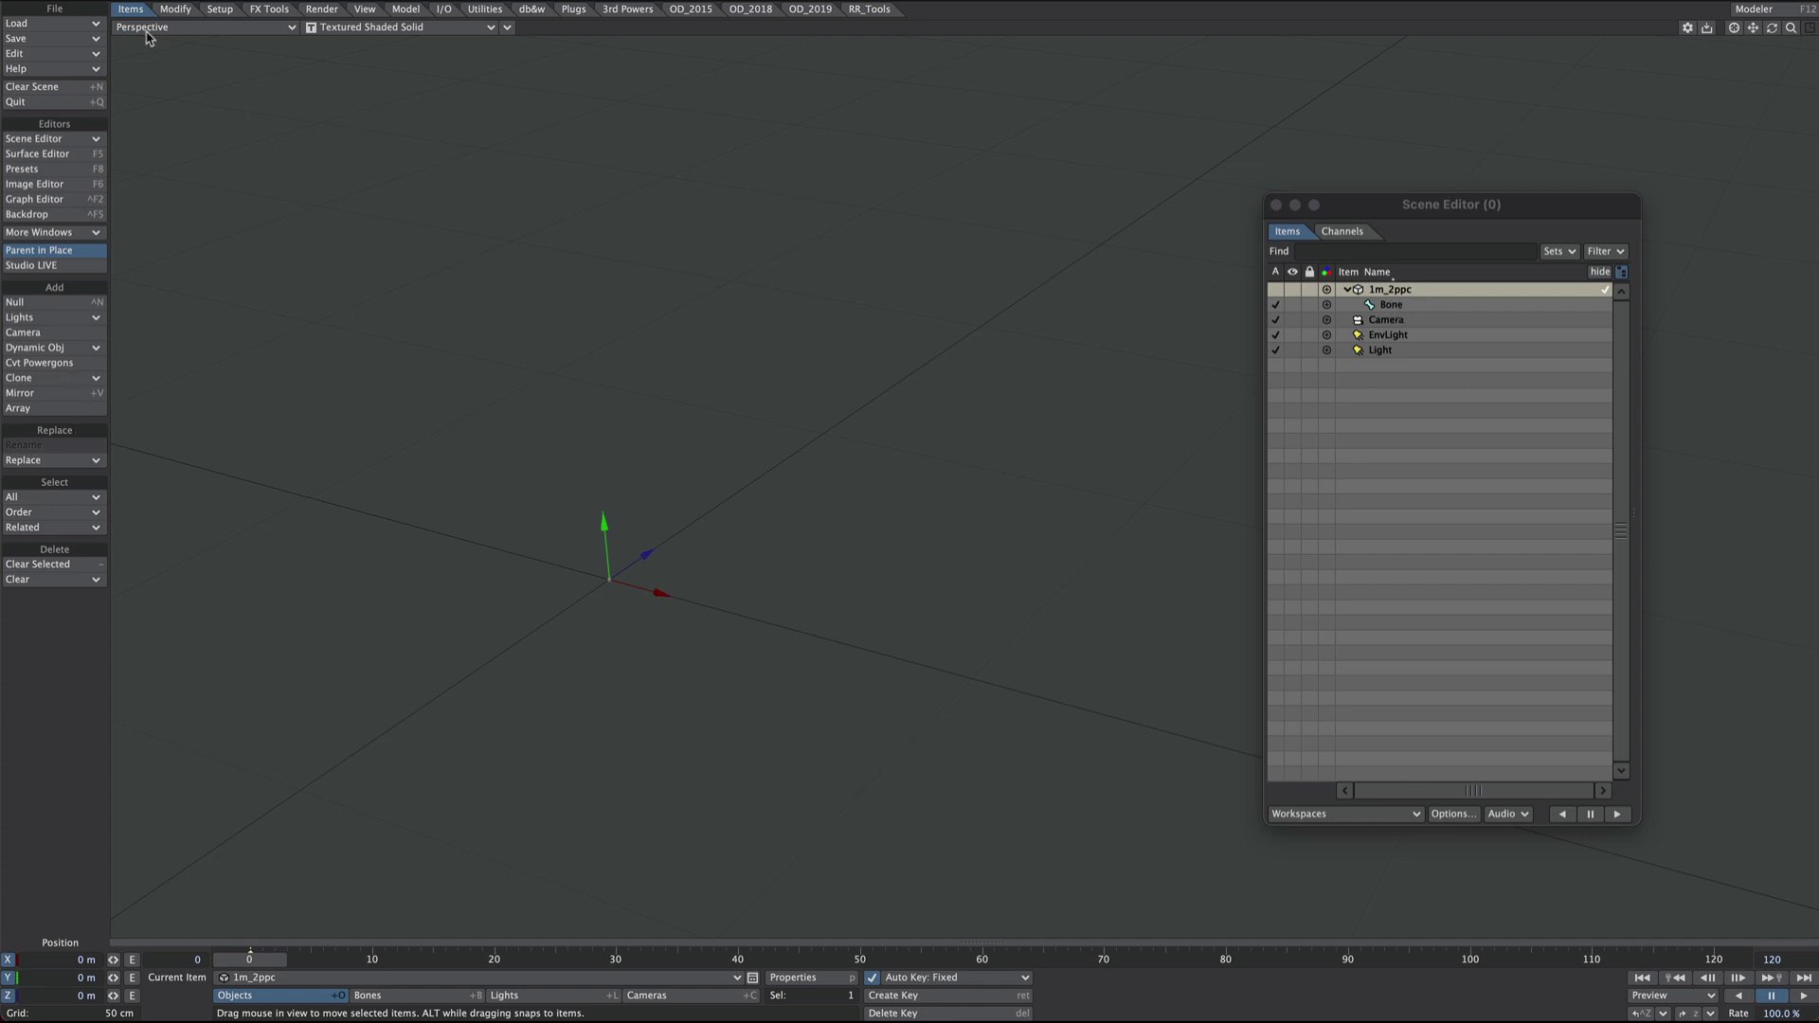
click(81, 385)
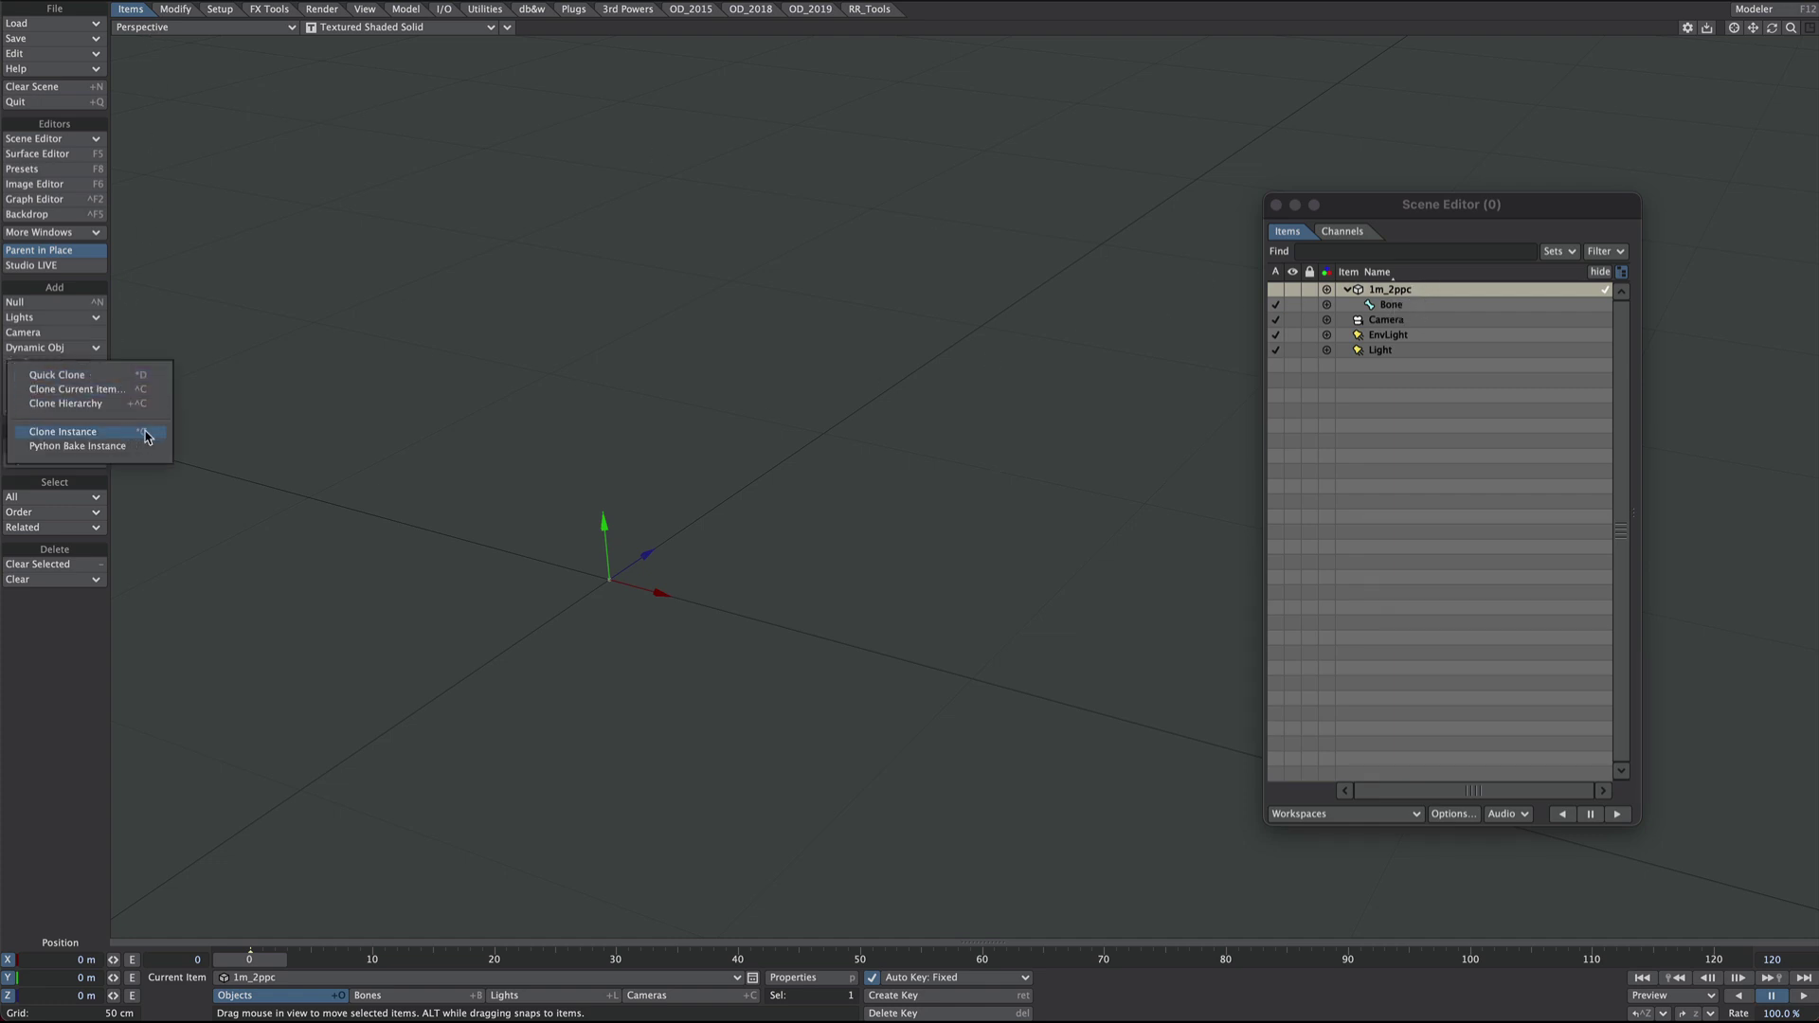
Add a null named TARGET and place it at about X -43.5 cm, Y 22.6 cm, Z 1.03 m.
key(ctrl+n)
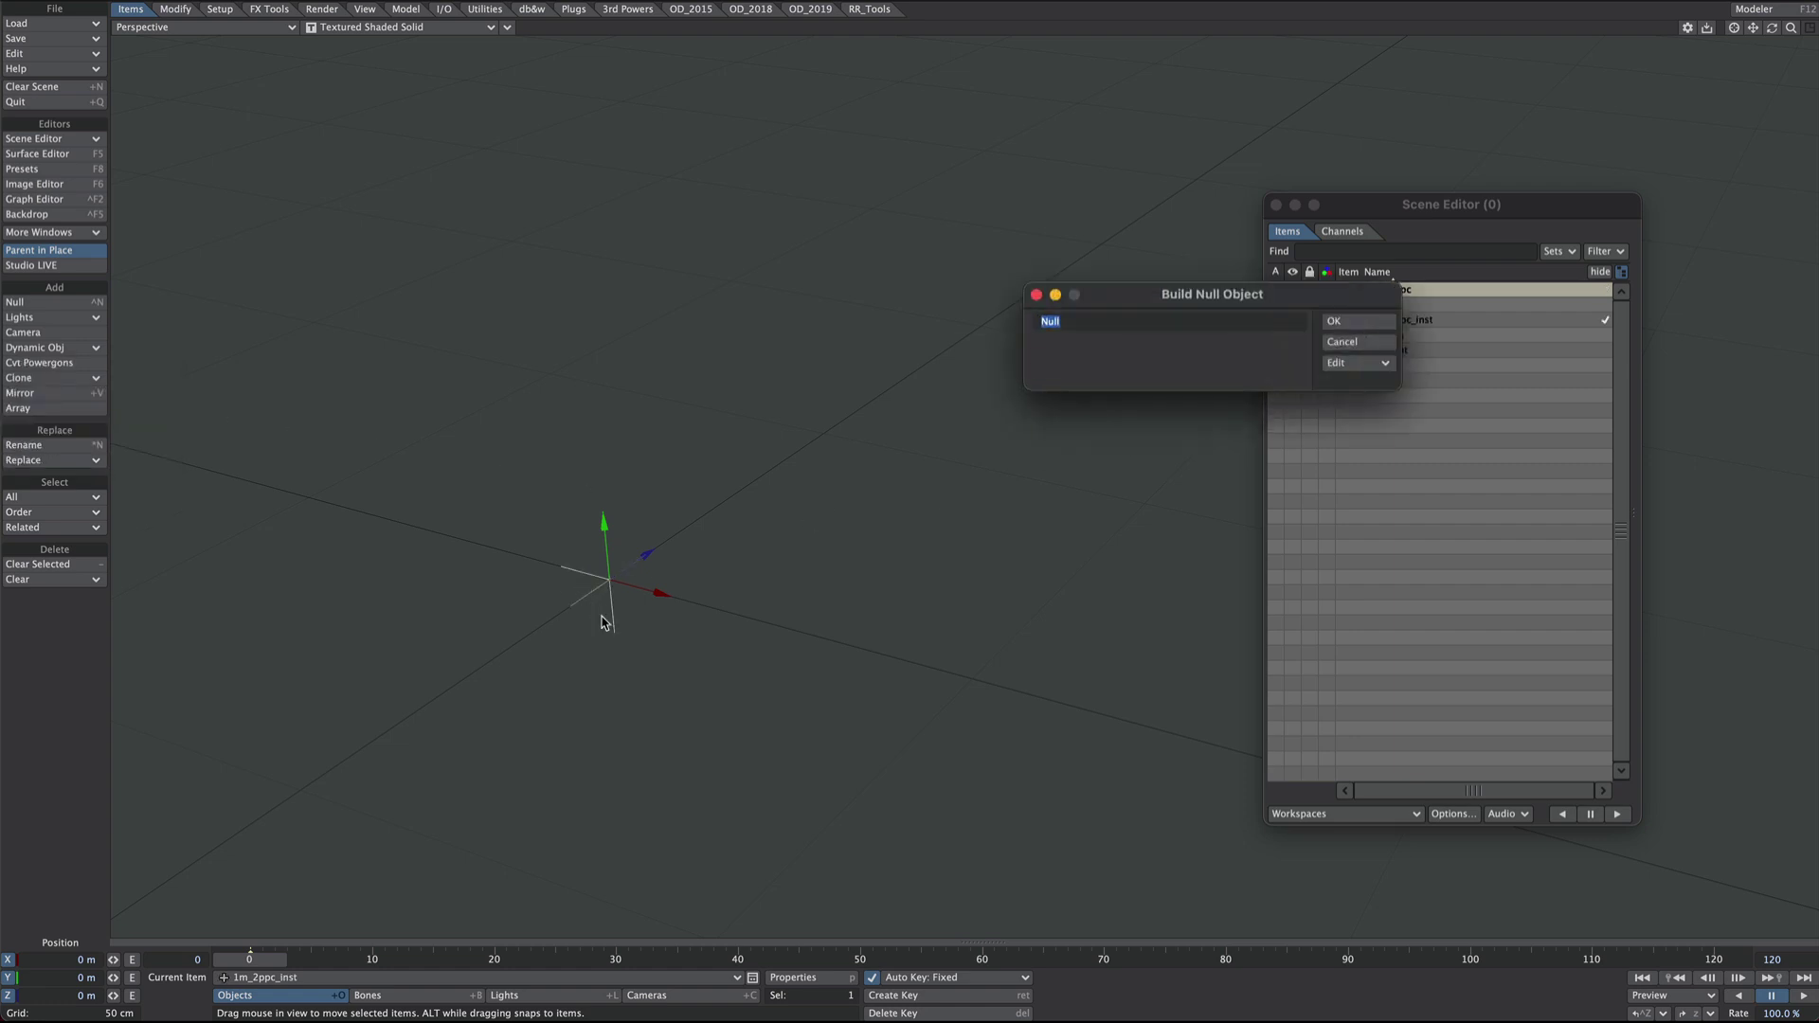
text(TARGET)
key(Return)
drag(647, 555, 990, 126)
drag(1046, 195, 820, 165)
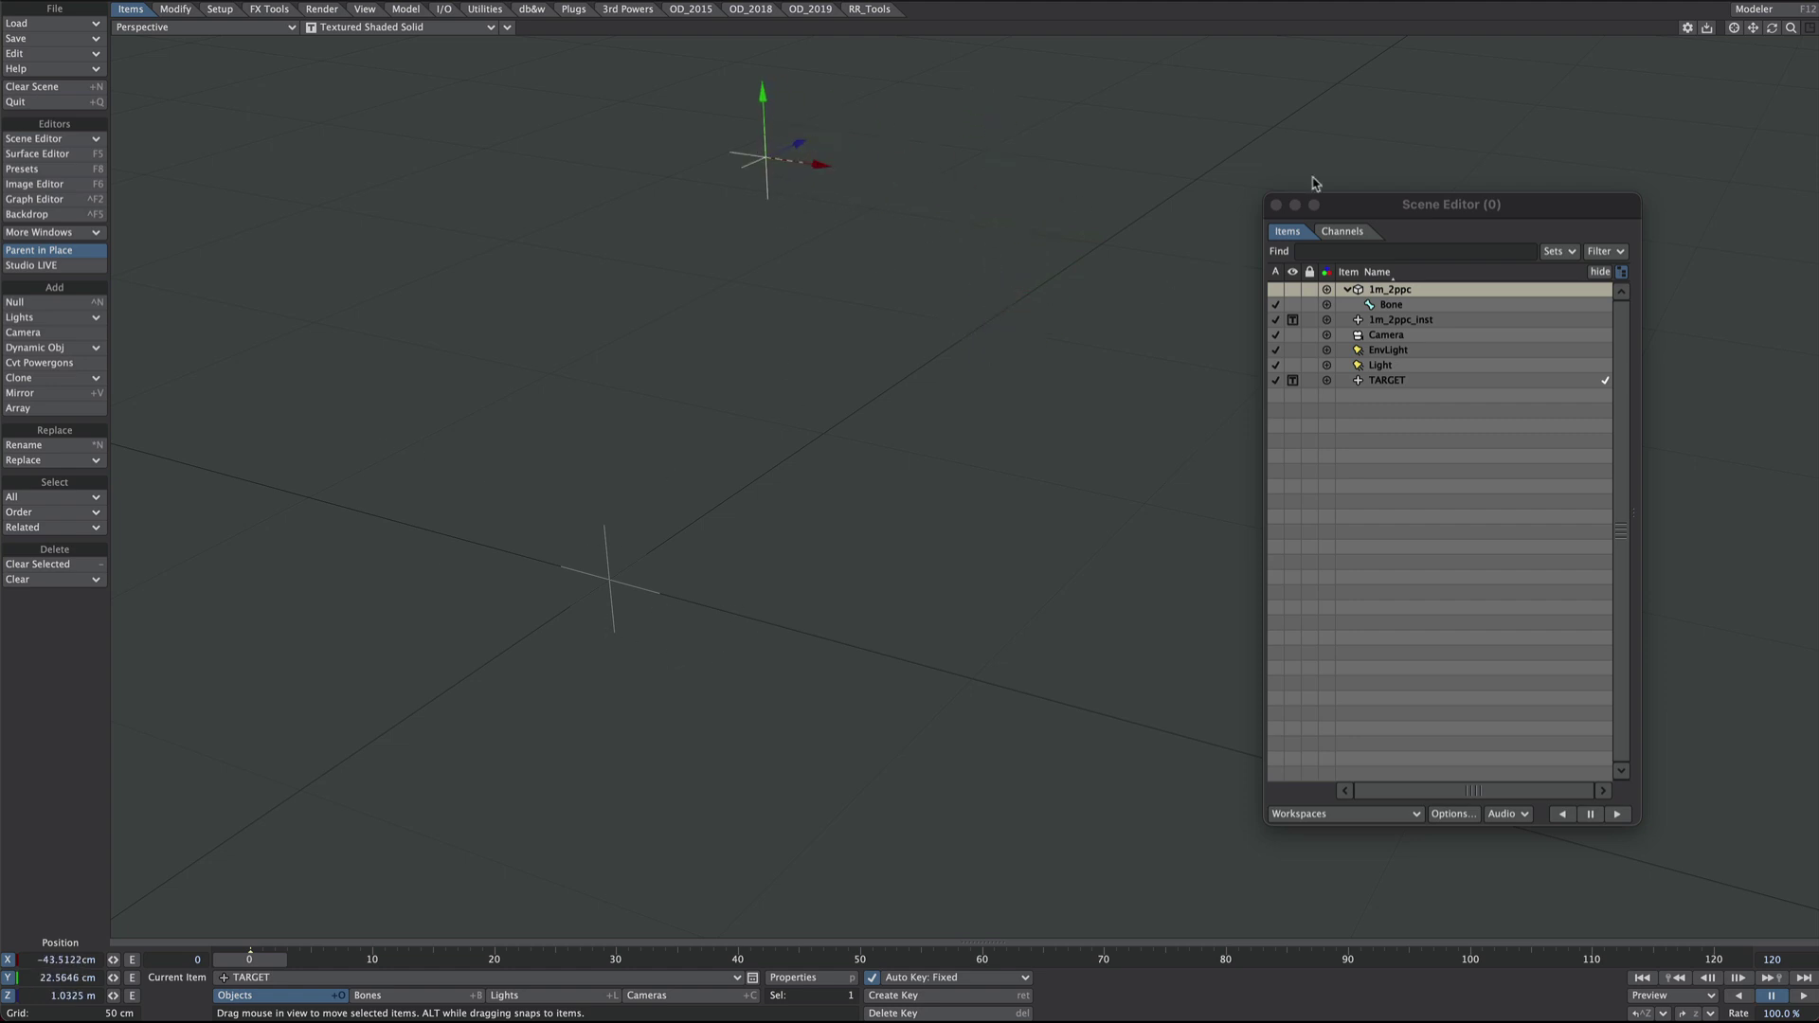
Clone the TARGET null twice and spread the copies along X, with the third at about 43.7 cm.
alt+drag(948, 299, 883, 349)
key(ctrl+c)
drag(861, 213, 1135, 253)
key(ctrl+c)
drag(1381, 211, 1533, 212)
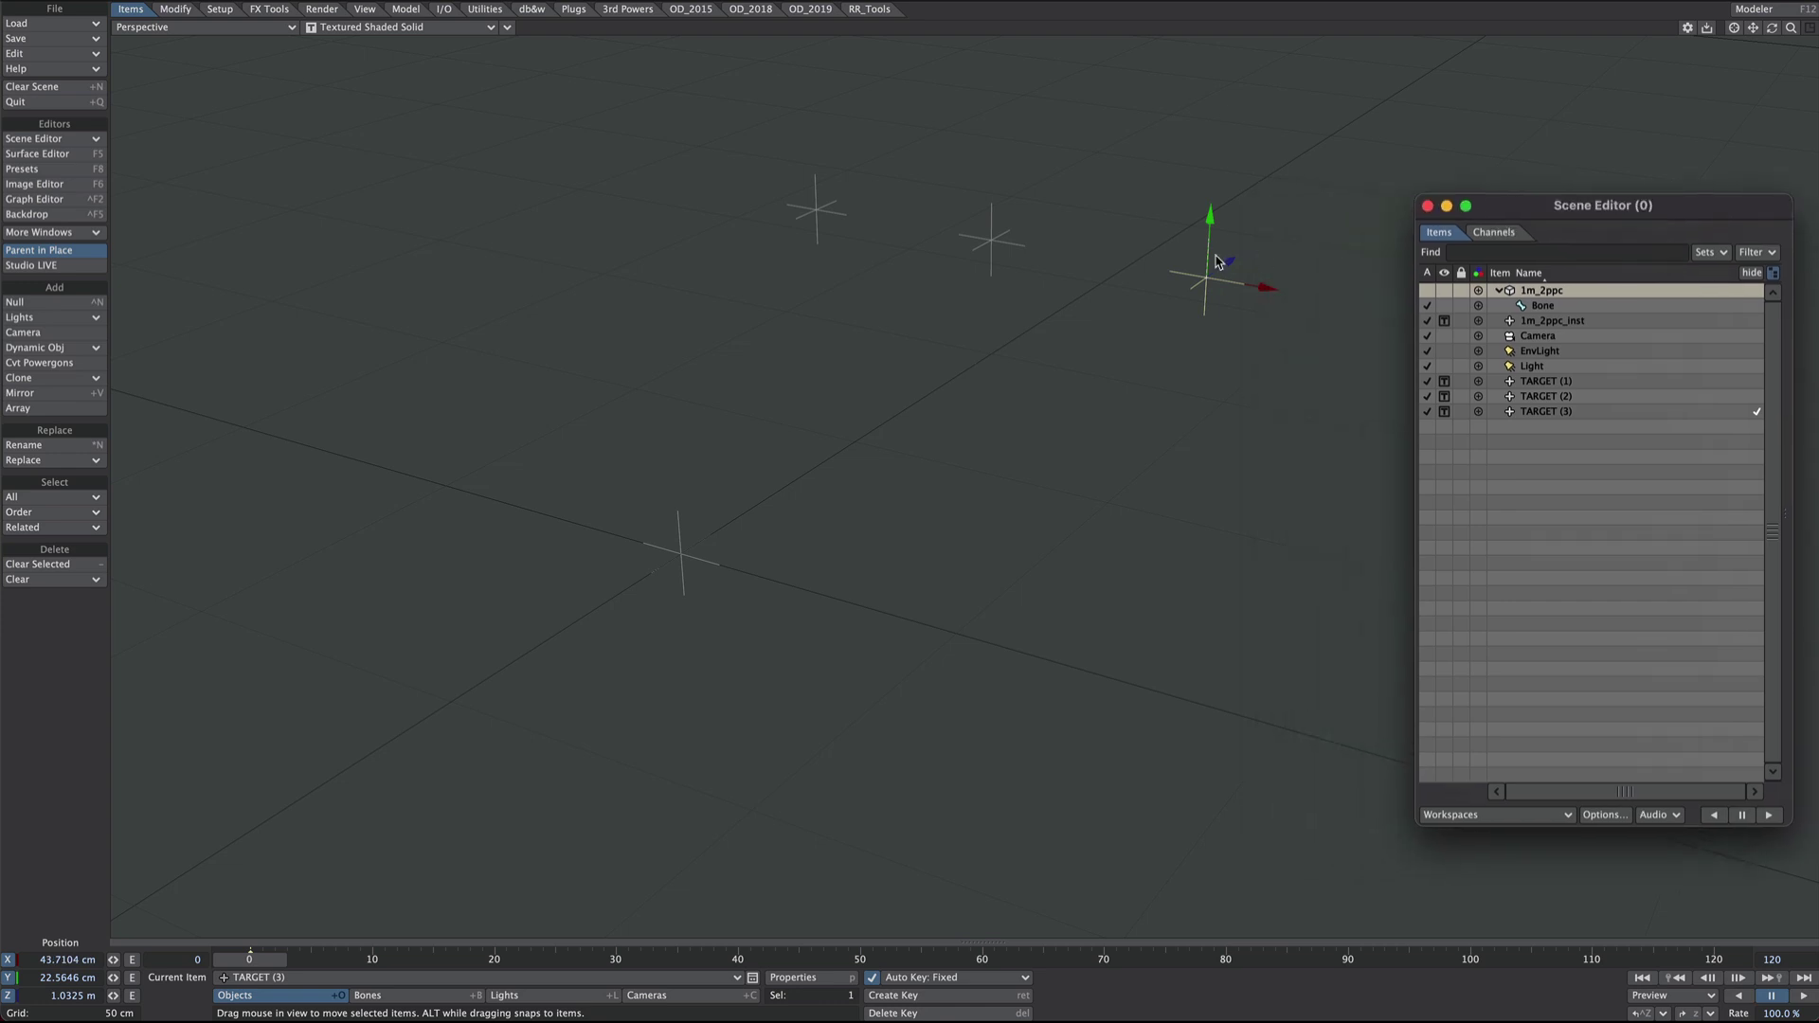
Open the Instance Generator of 1m_2ppc_inst and select its 1m_2ppc entry.
click(1572, 322)
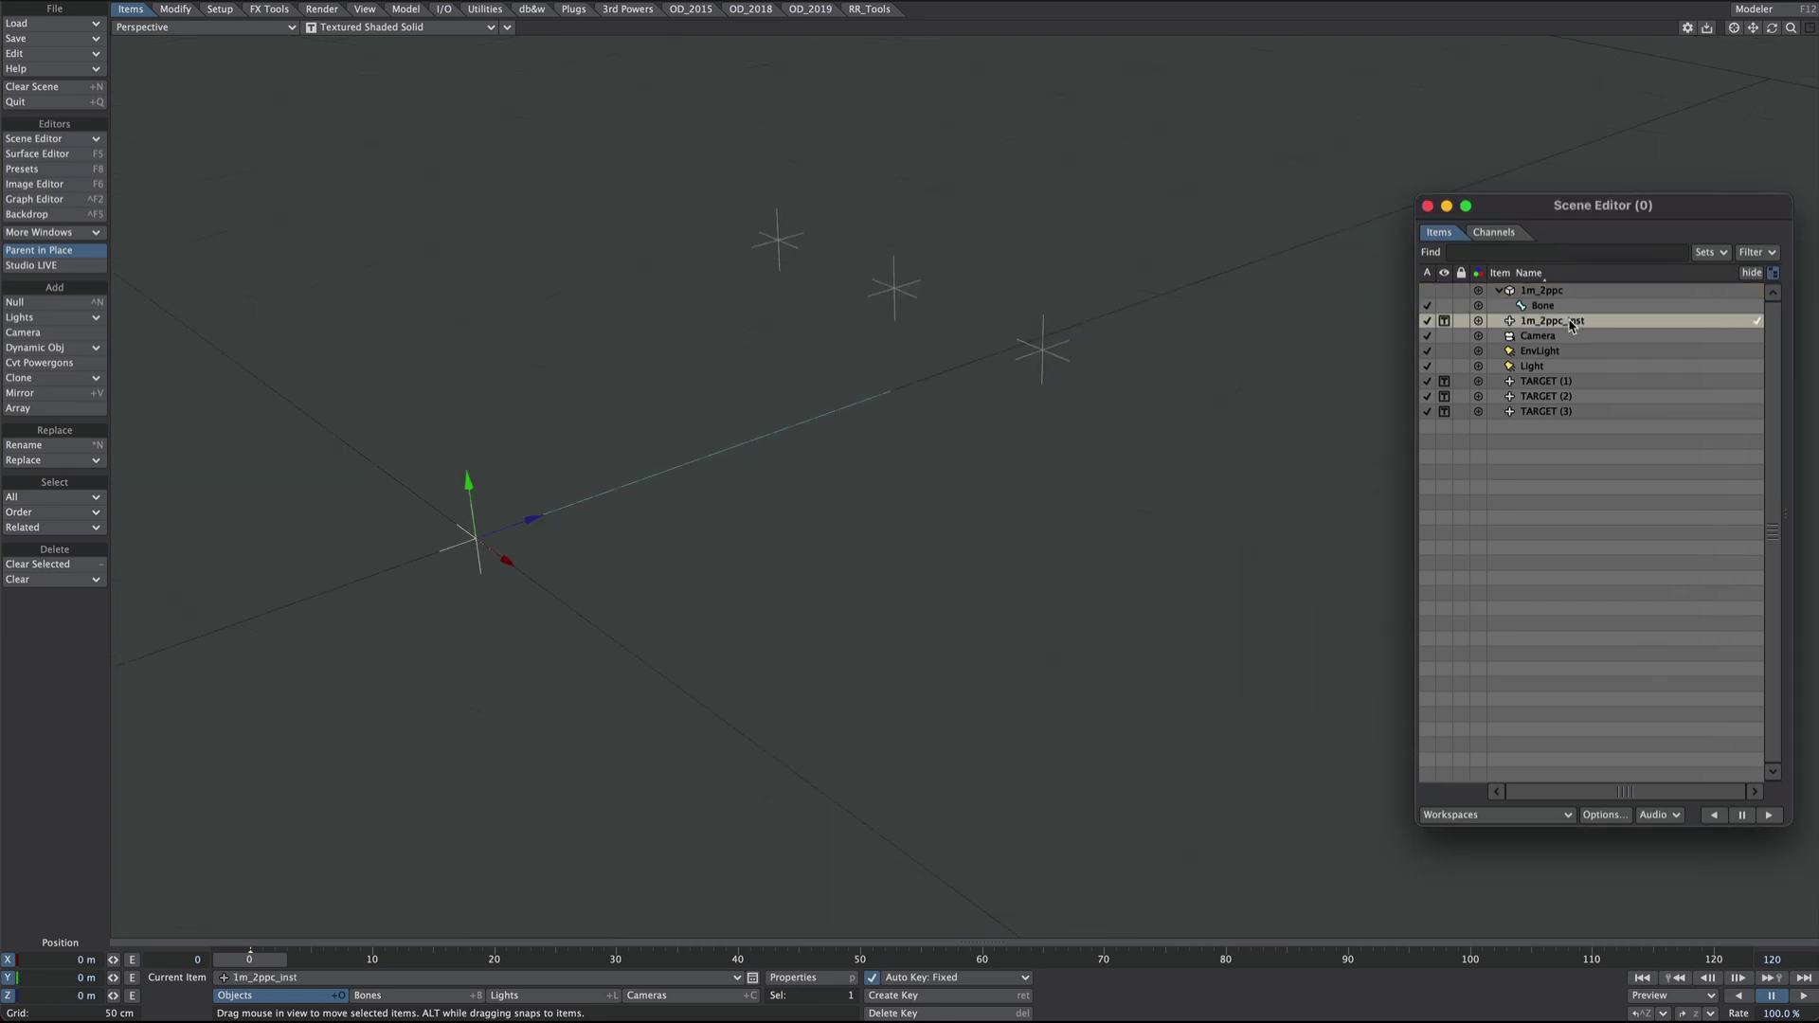
key(p)
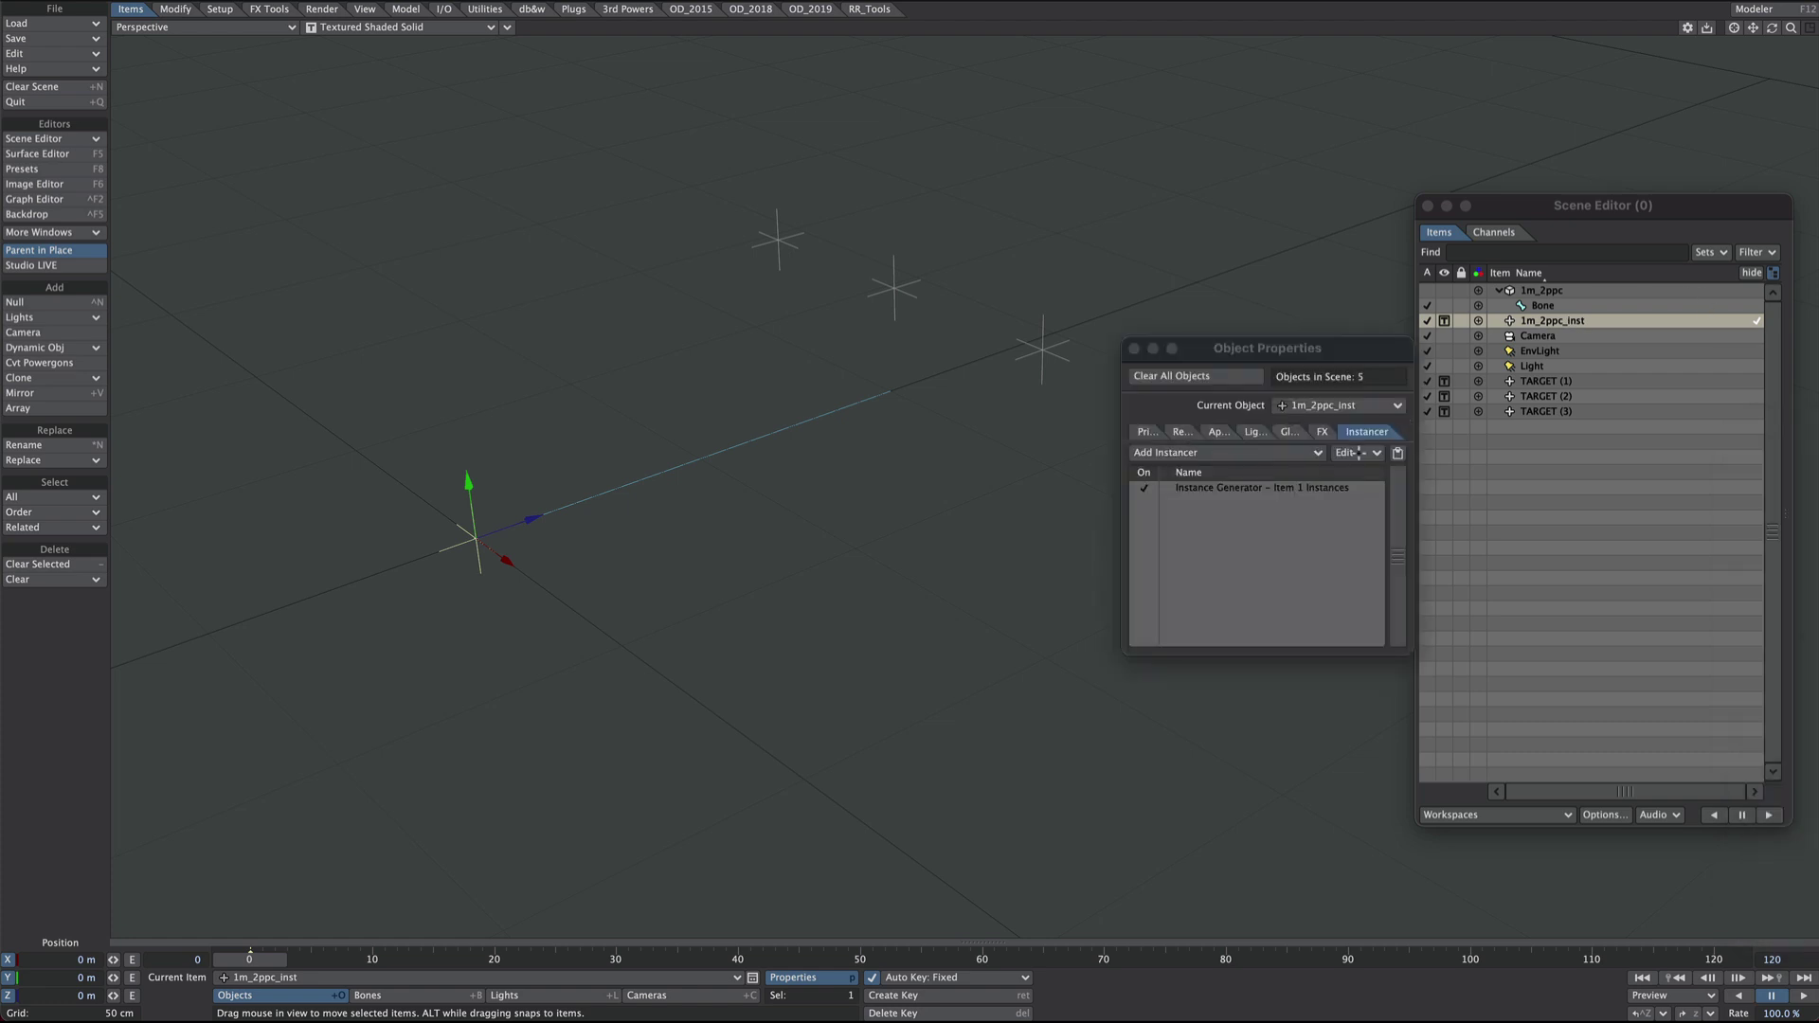
double_click(1249, 489)
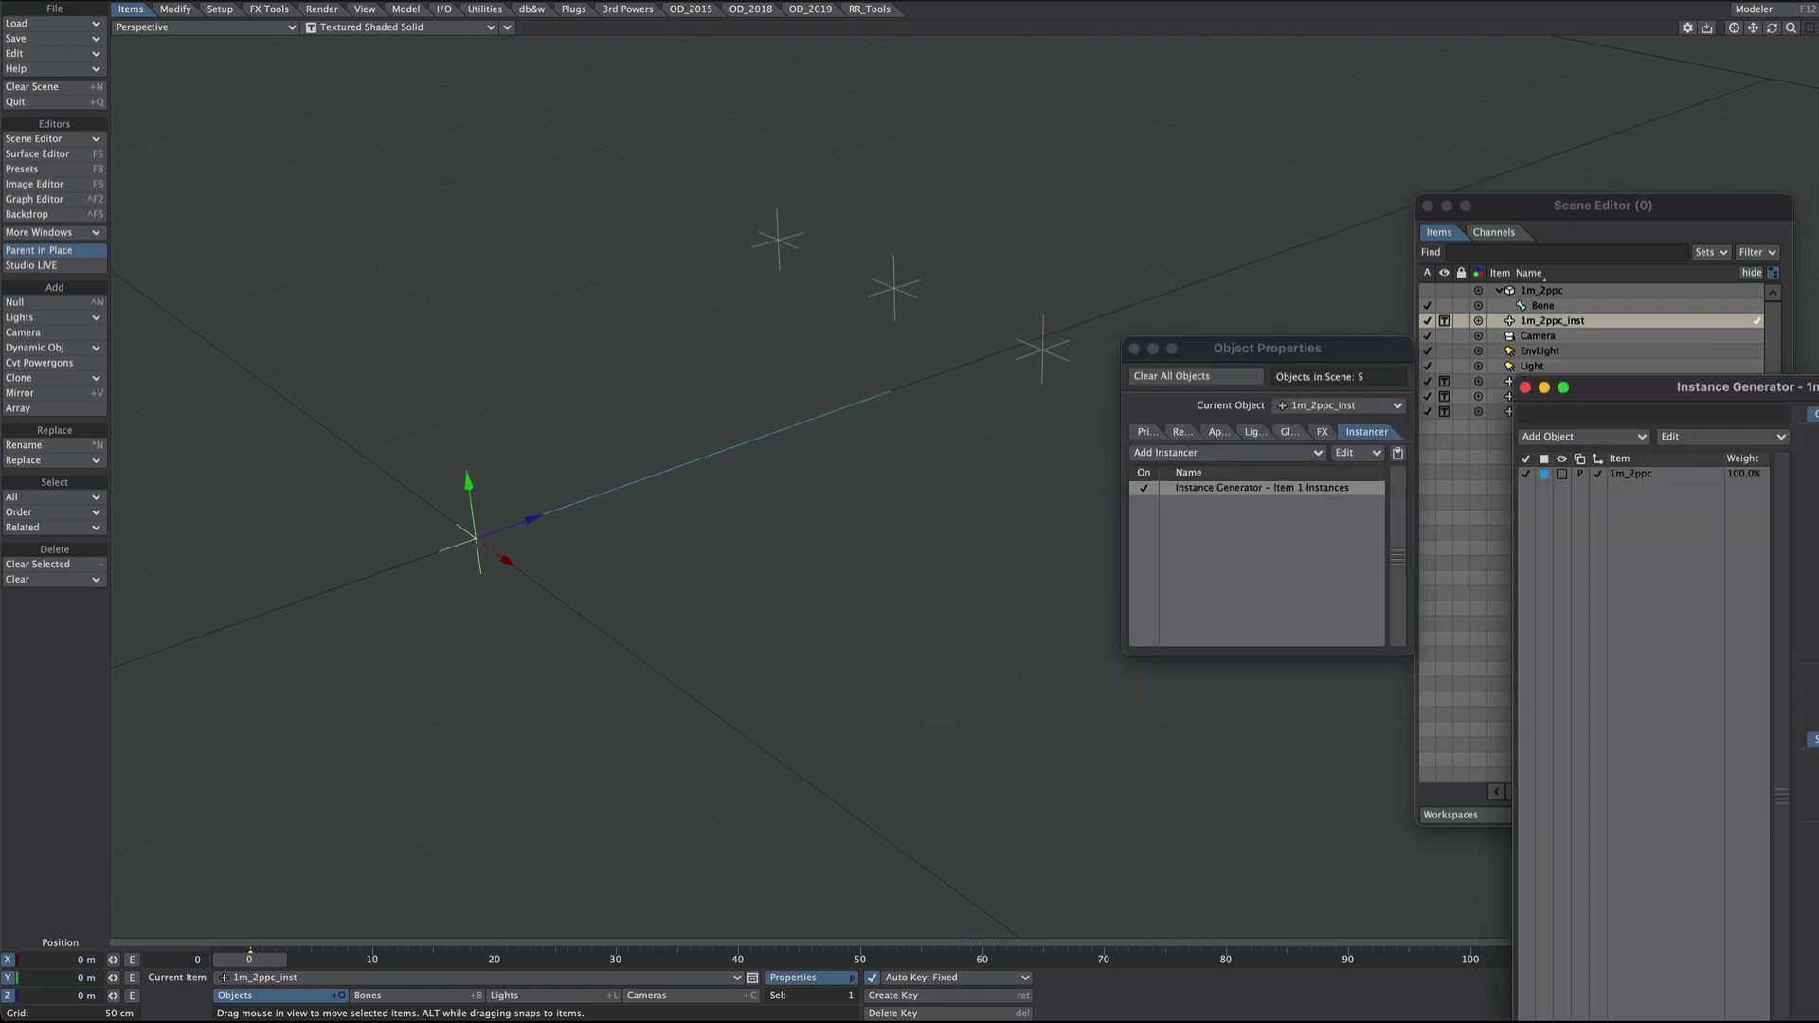
drag(1743, 386, 1279, 180)
click(1198, 270)
Generate the instances as a Rectangular Array of 10 × 1 × 1 with an X spacing of 6.6 cm.
click(1529, 231)
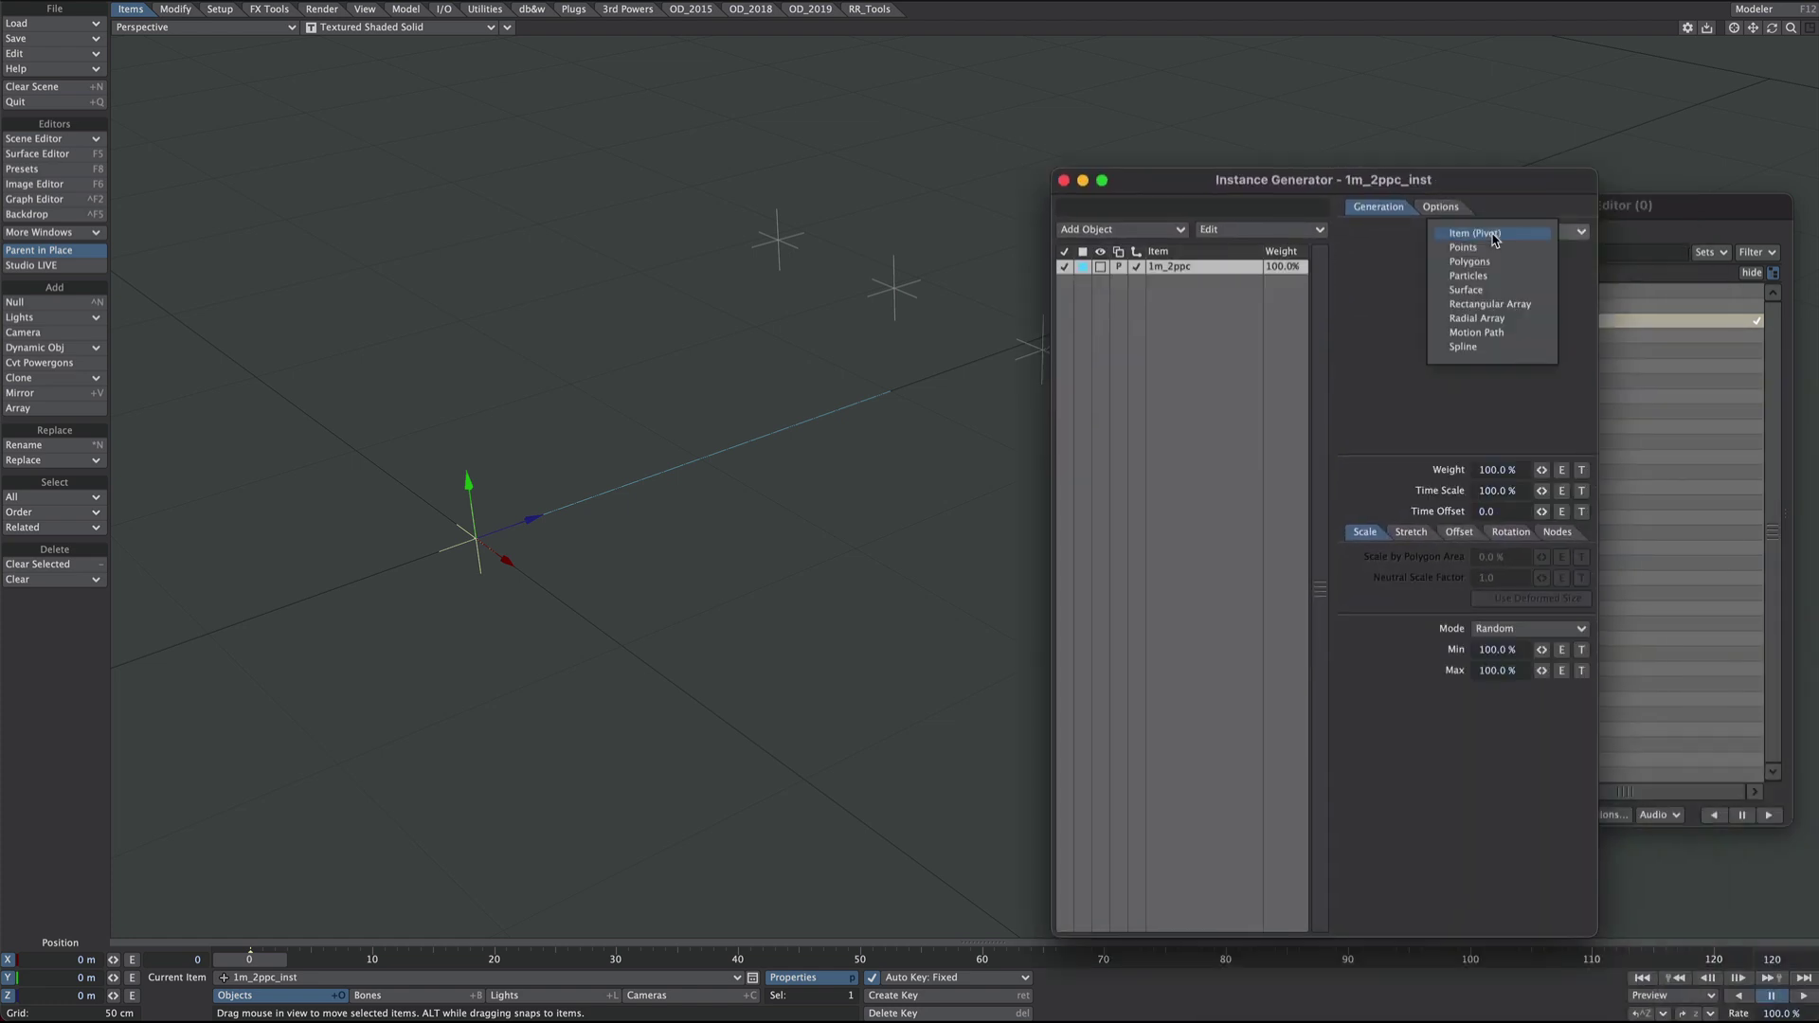
click(1519, 303)
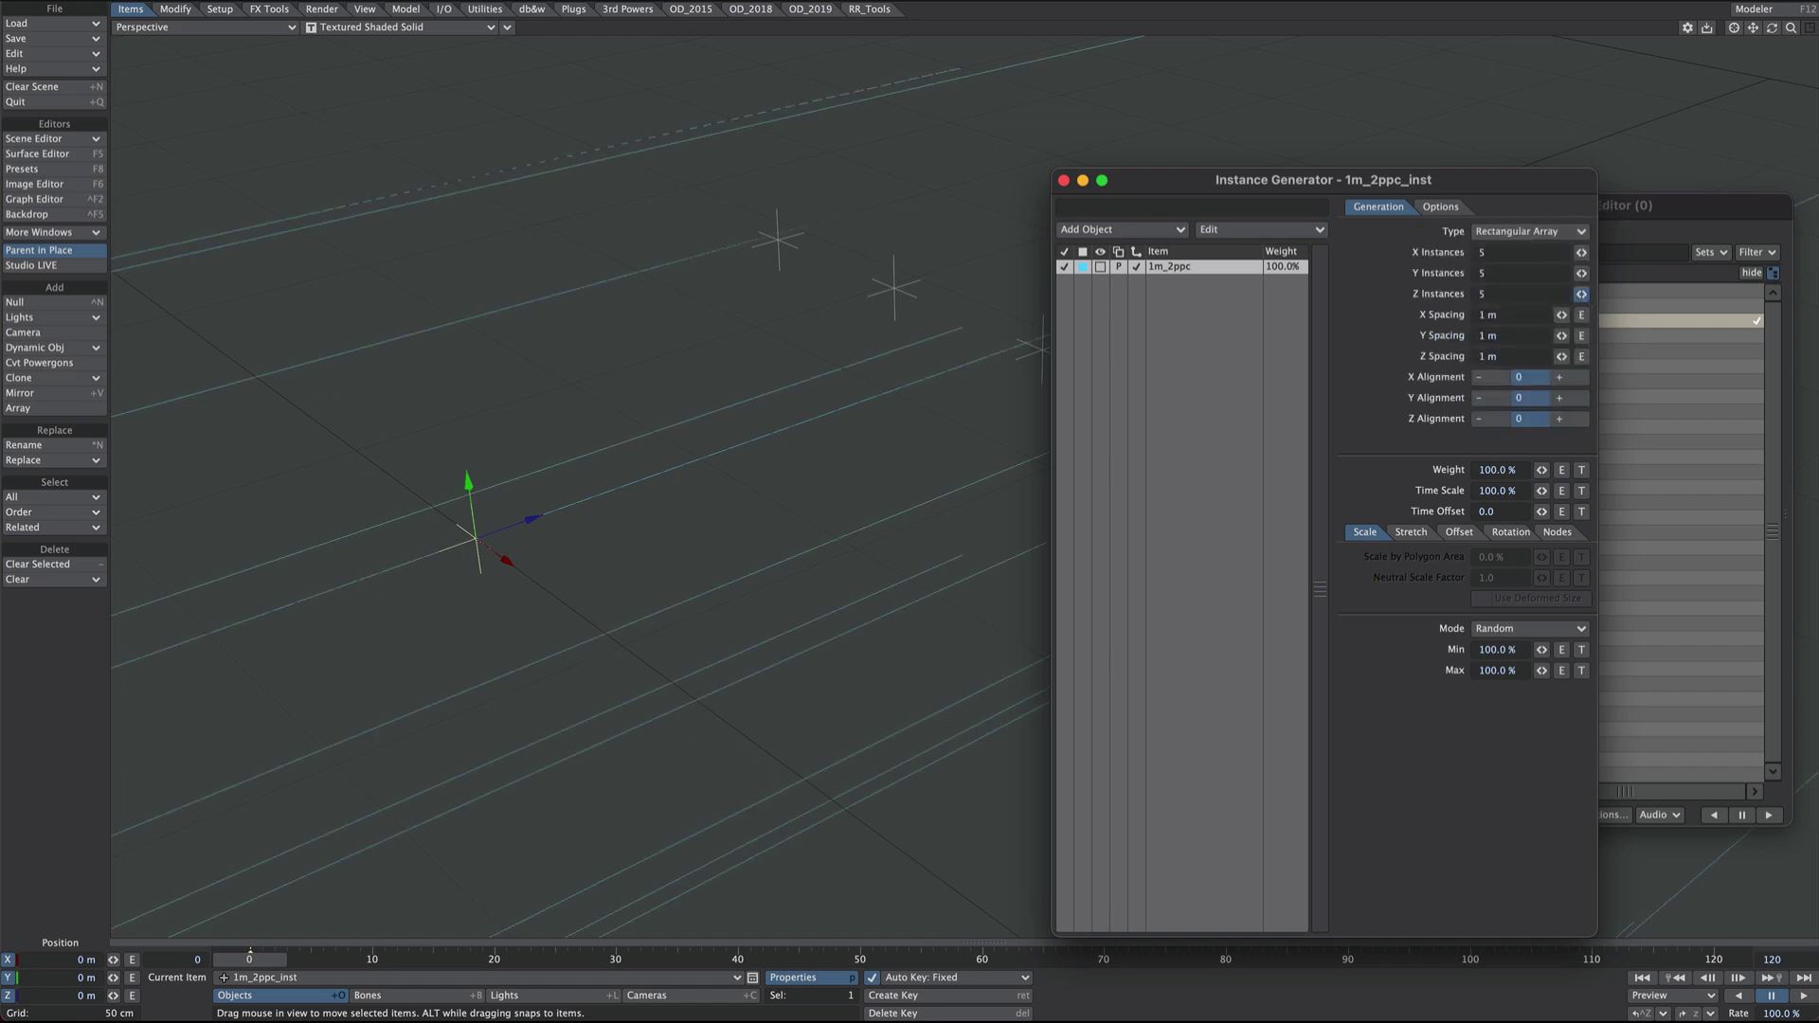
drag(1580, 293, 1572, 252)
mouse_move(1561, 315)
mouse_down()
mouse_move(1515, 314)
mouse_move(1563, 314)
mouse_up()
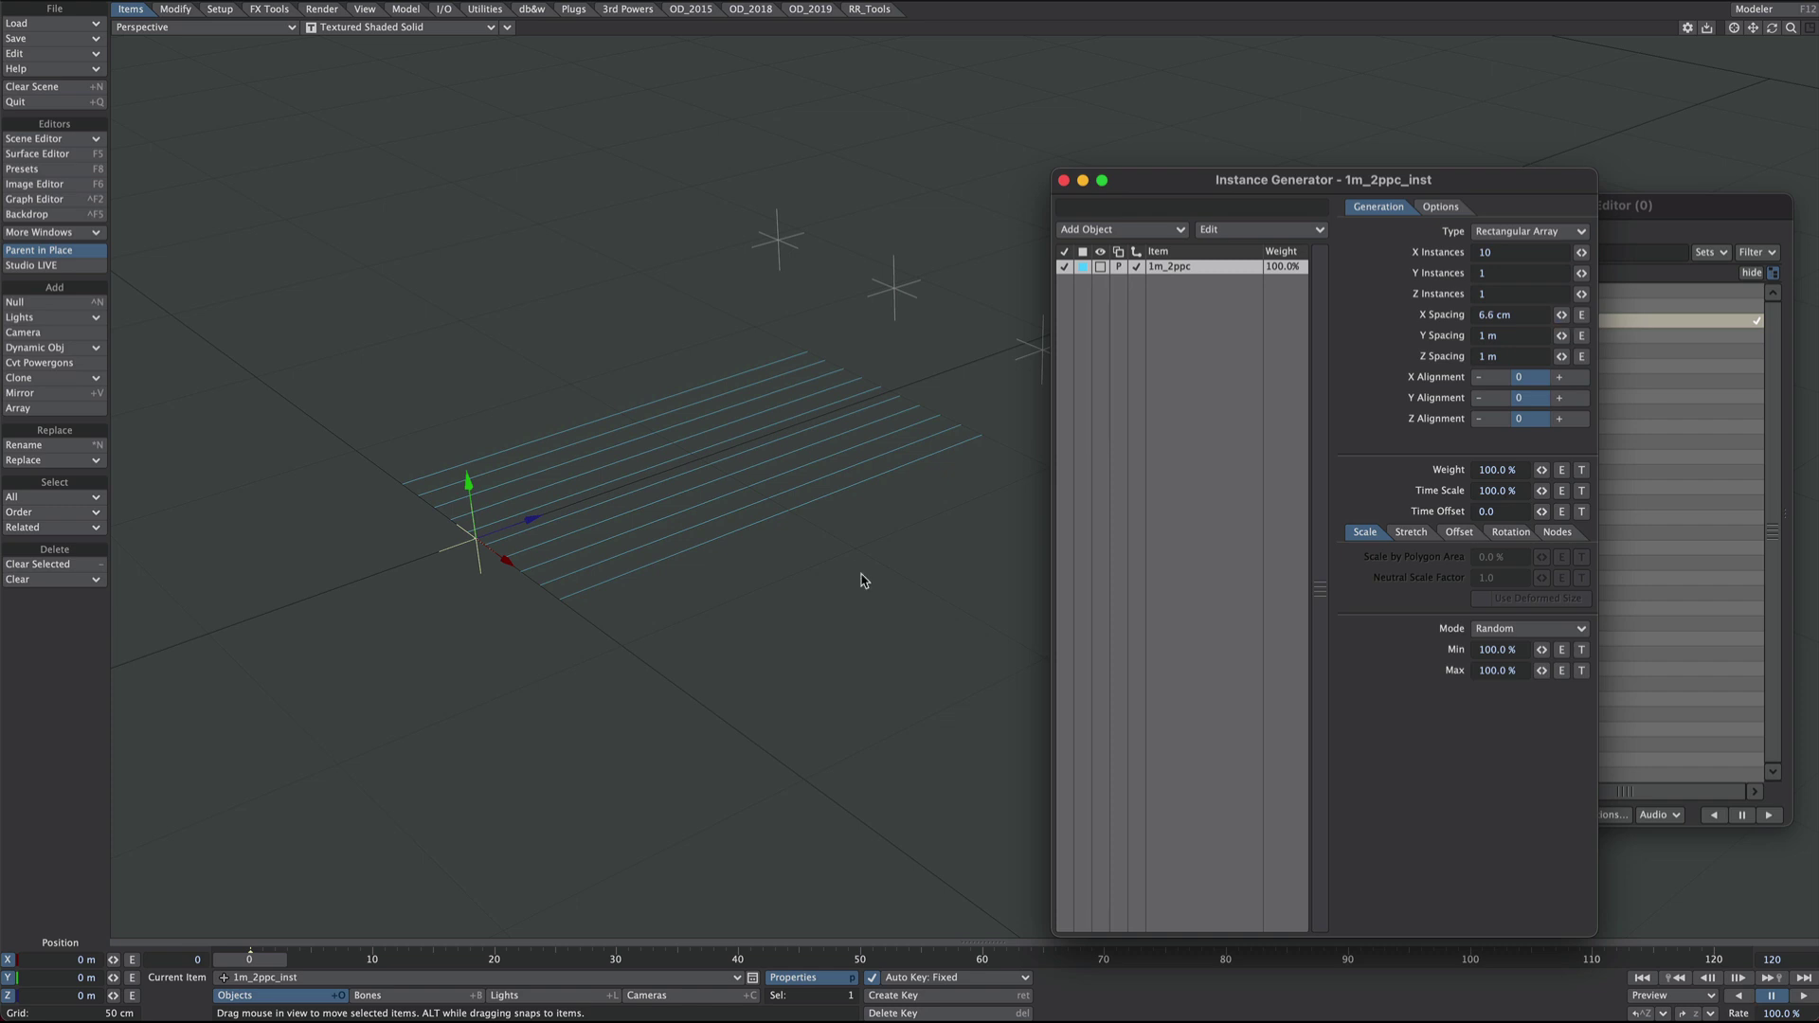
Set the instances' rotation mode to Target Item with TARGET (1) as the target.
alt+drag(856, 627, 804, 637)
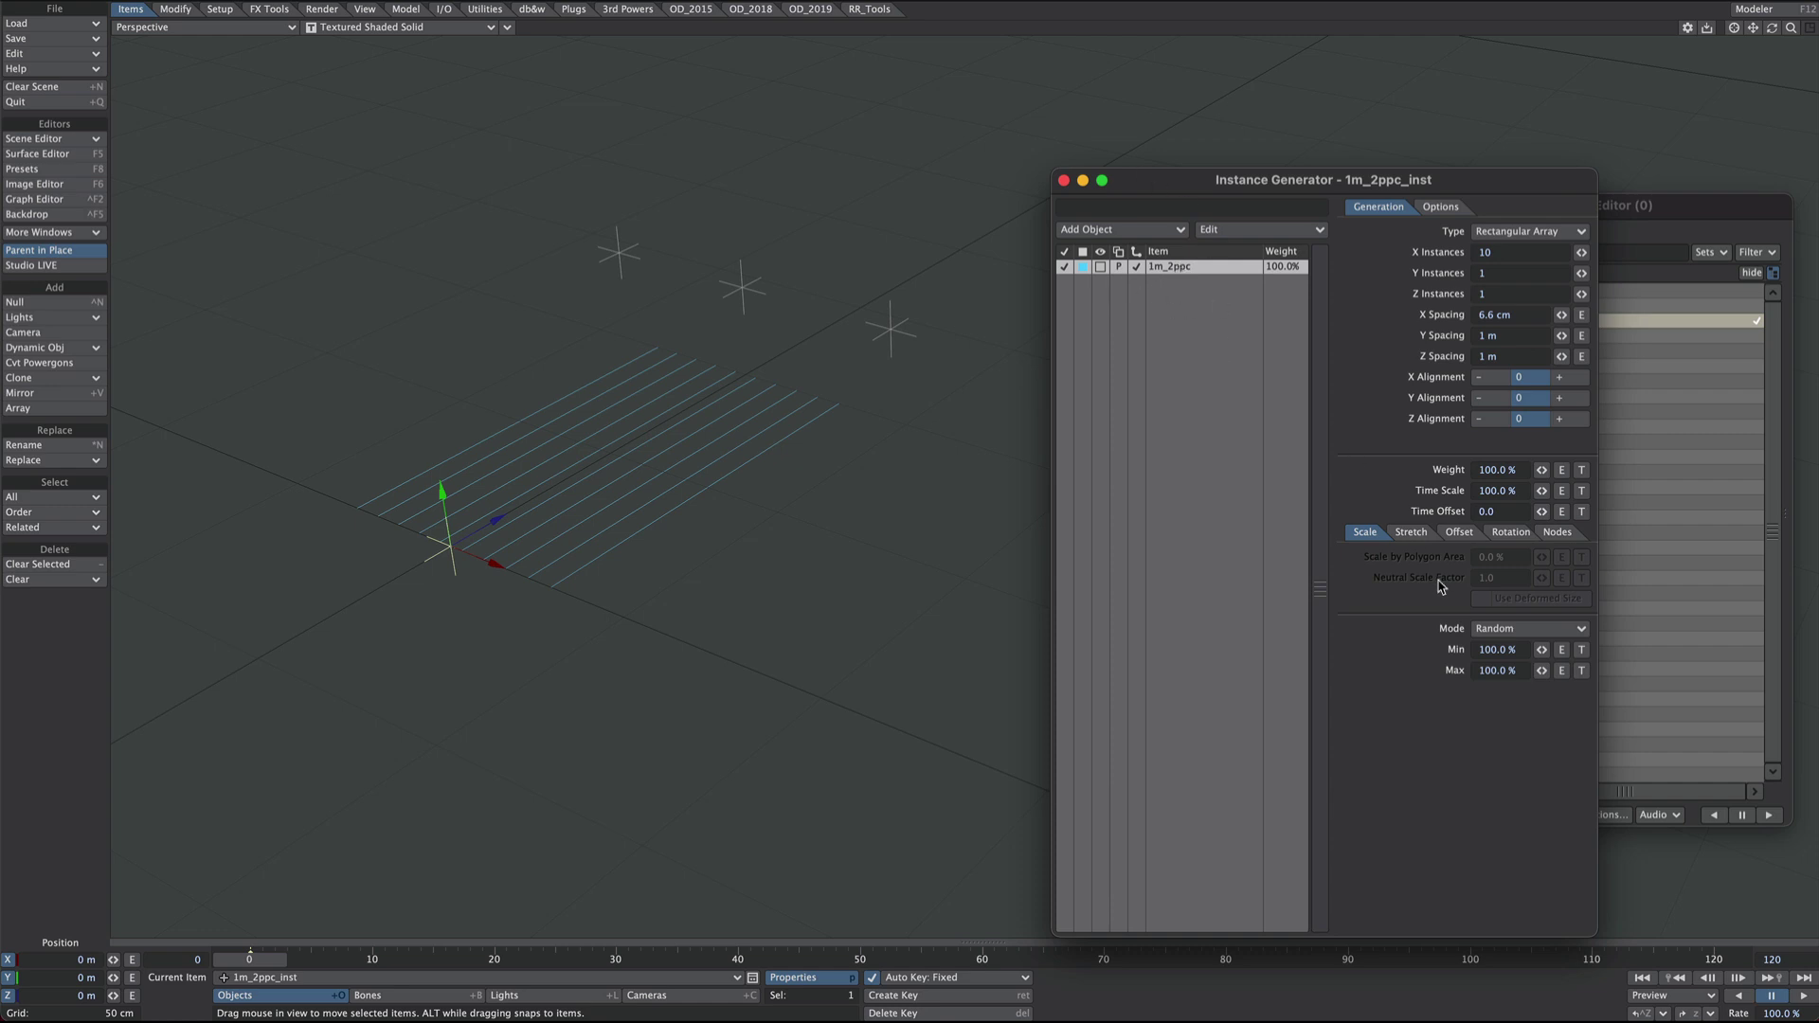
click(1413, 533)
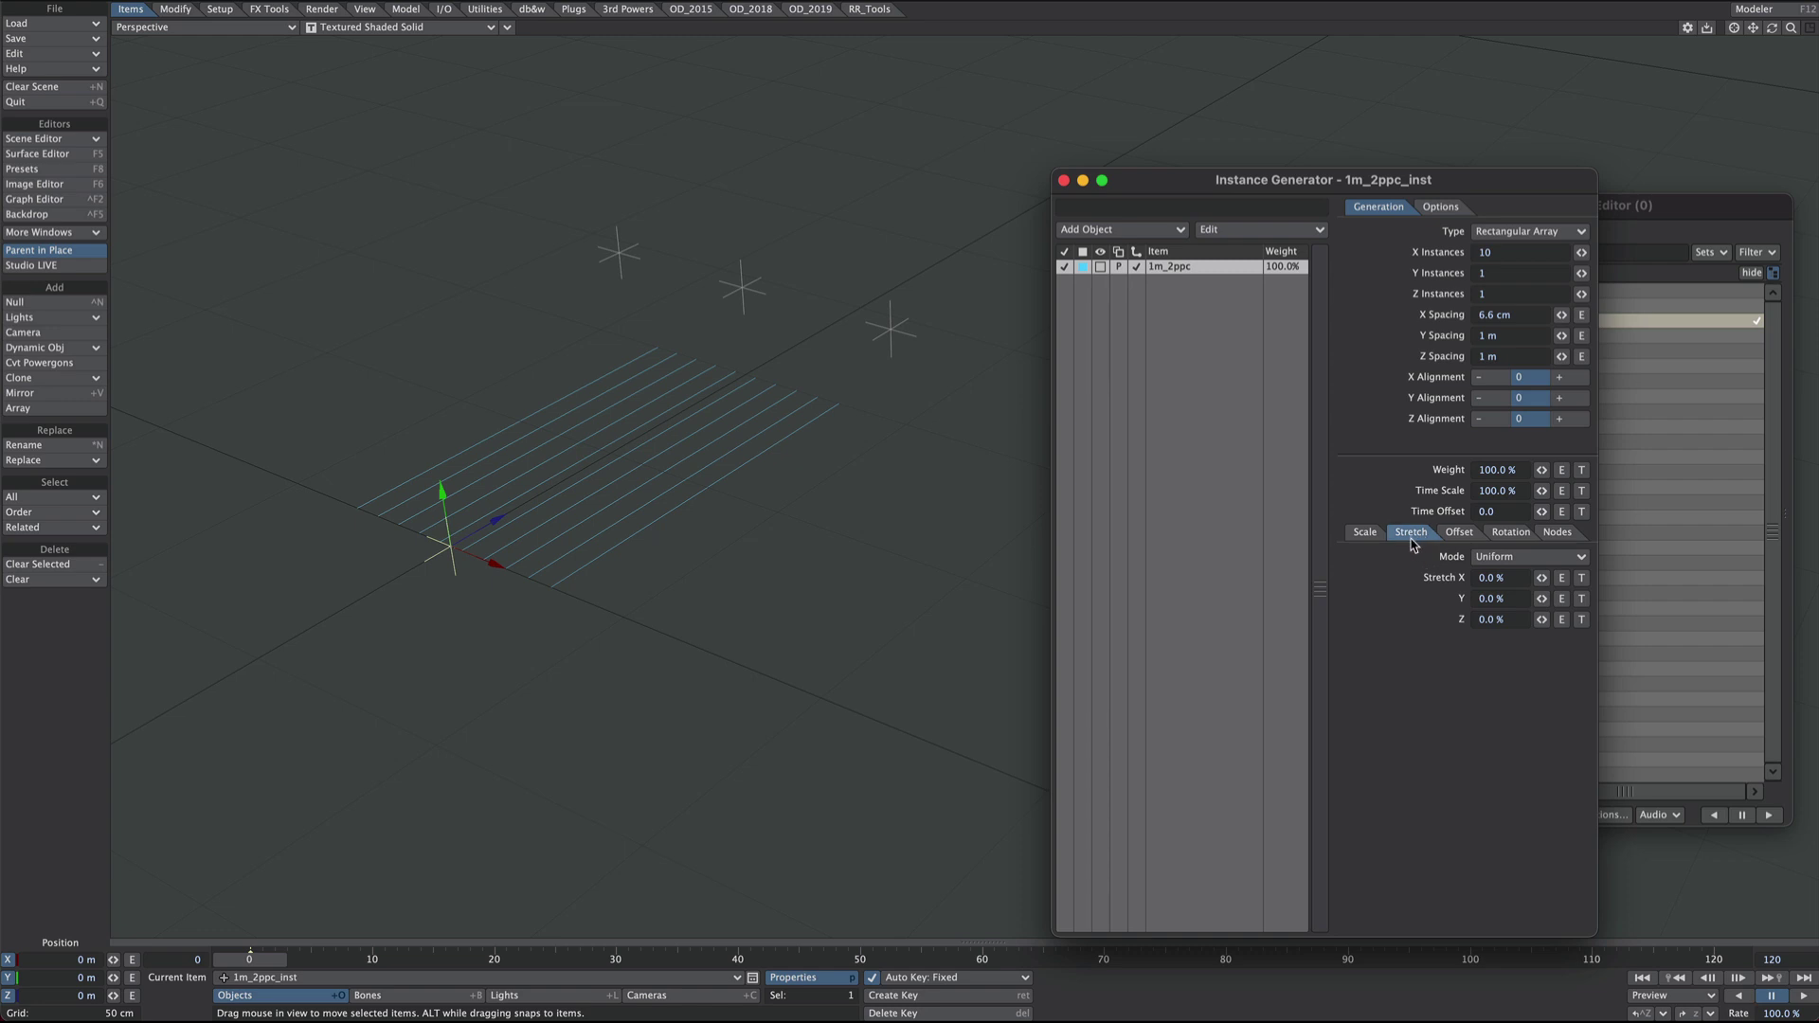
click(1510, 533)
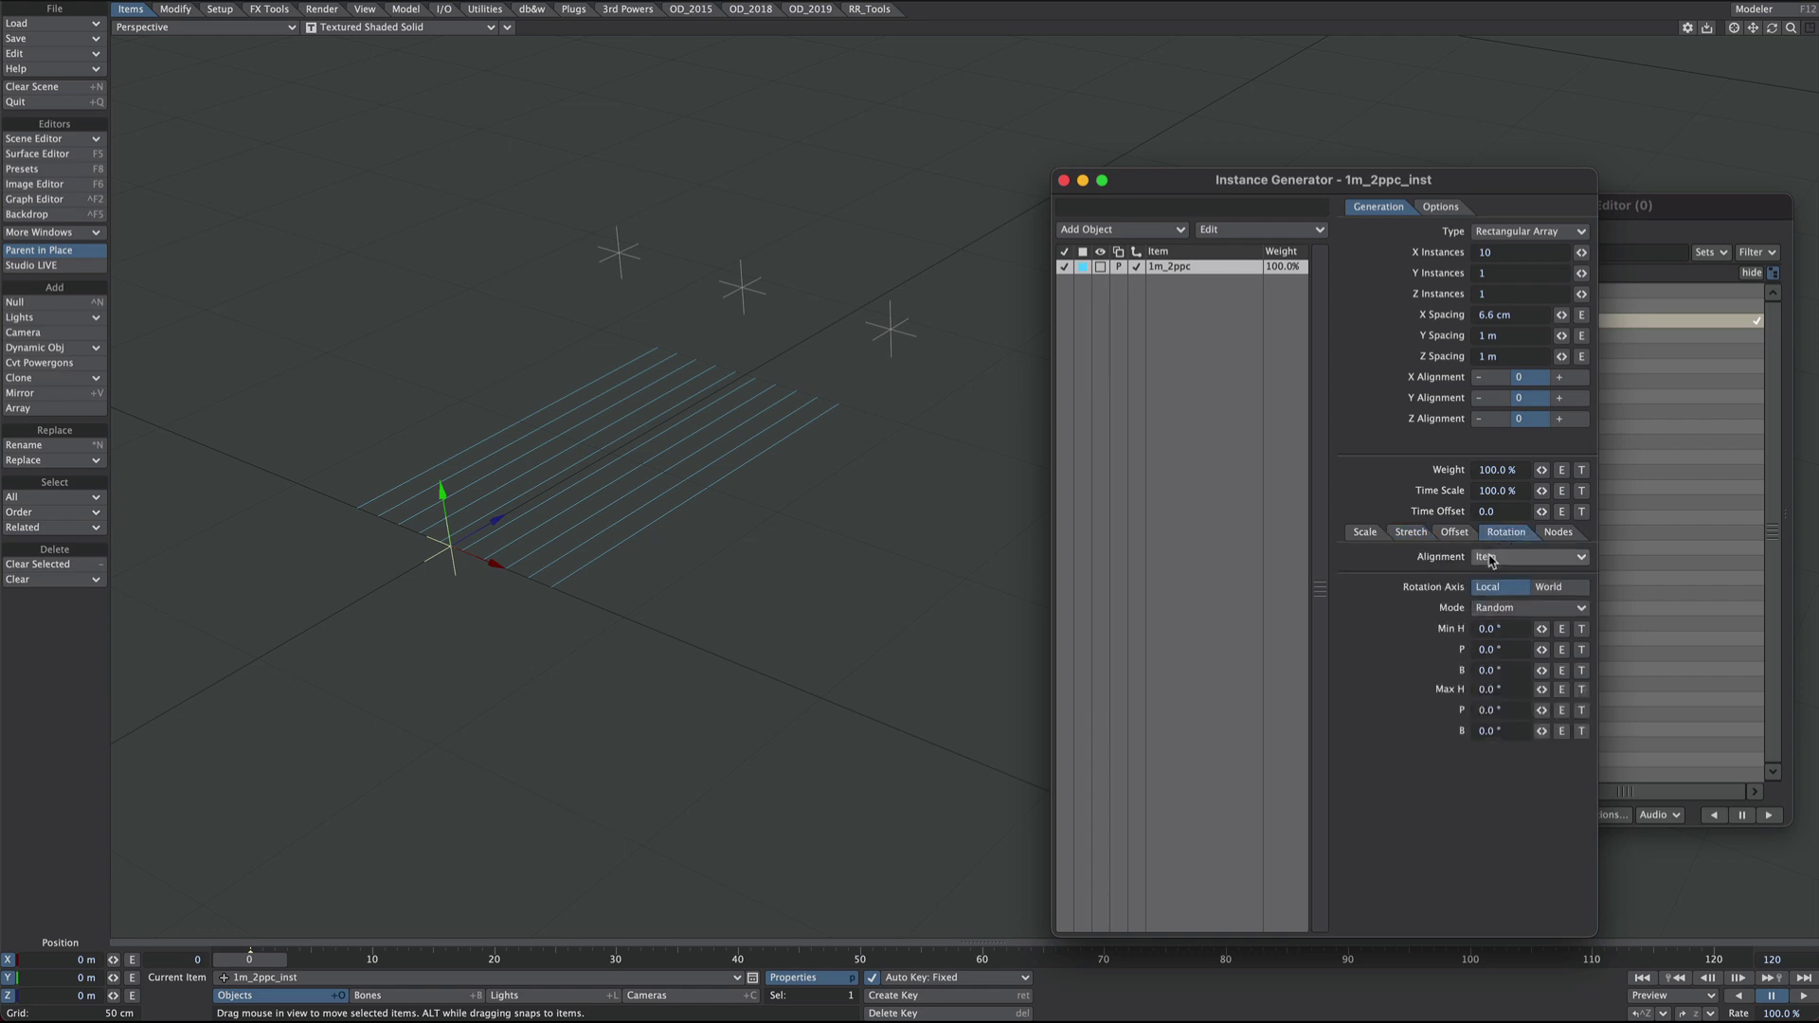
click(1473, 608)
click(1502, 628)
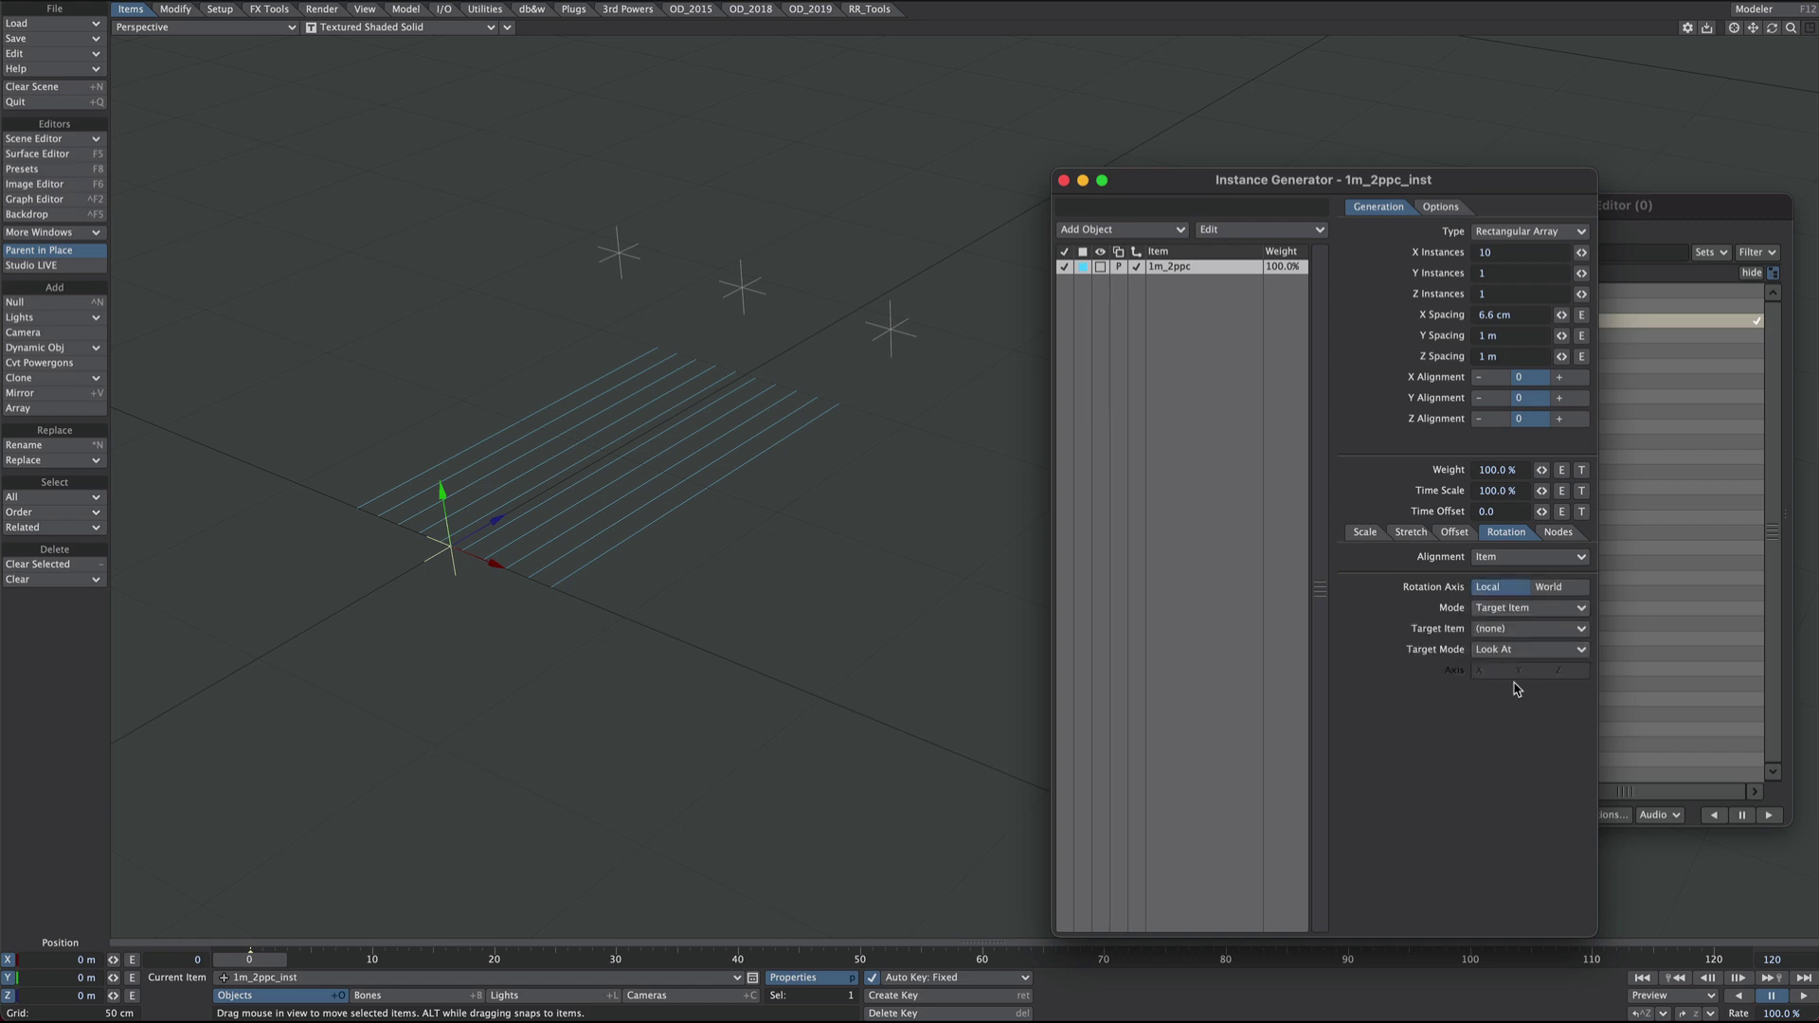
click(1520, 629)
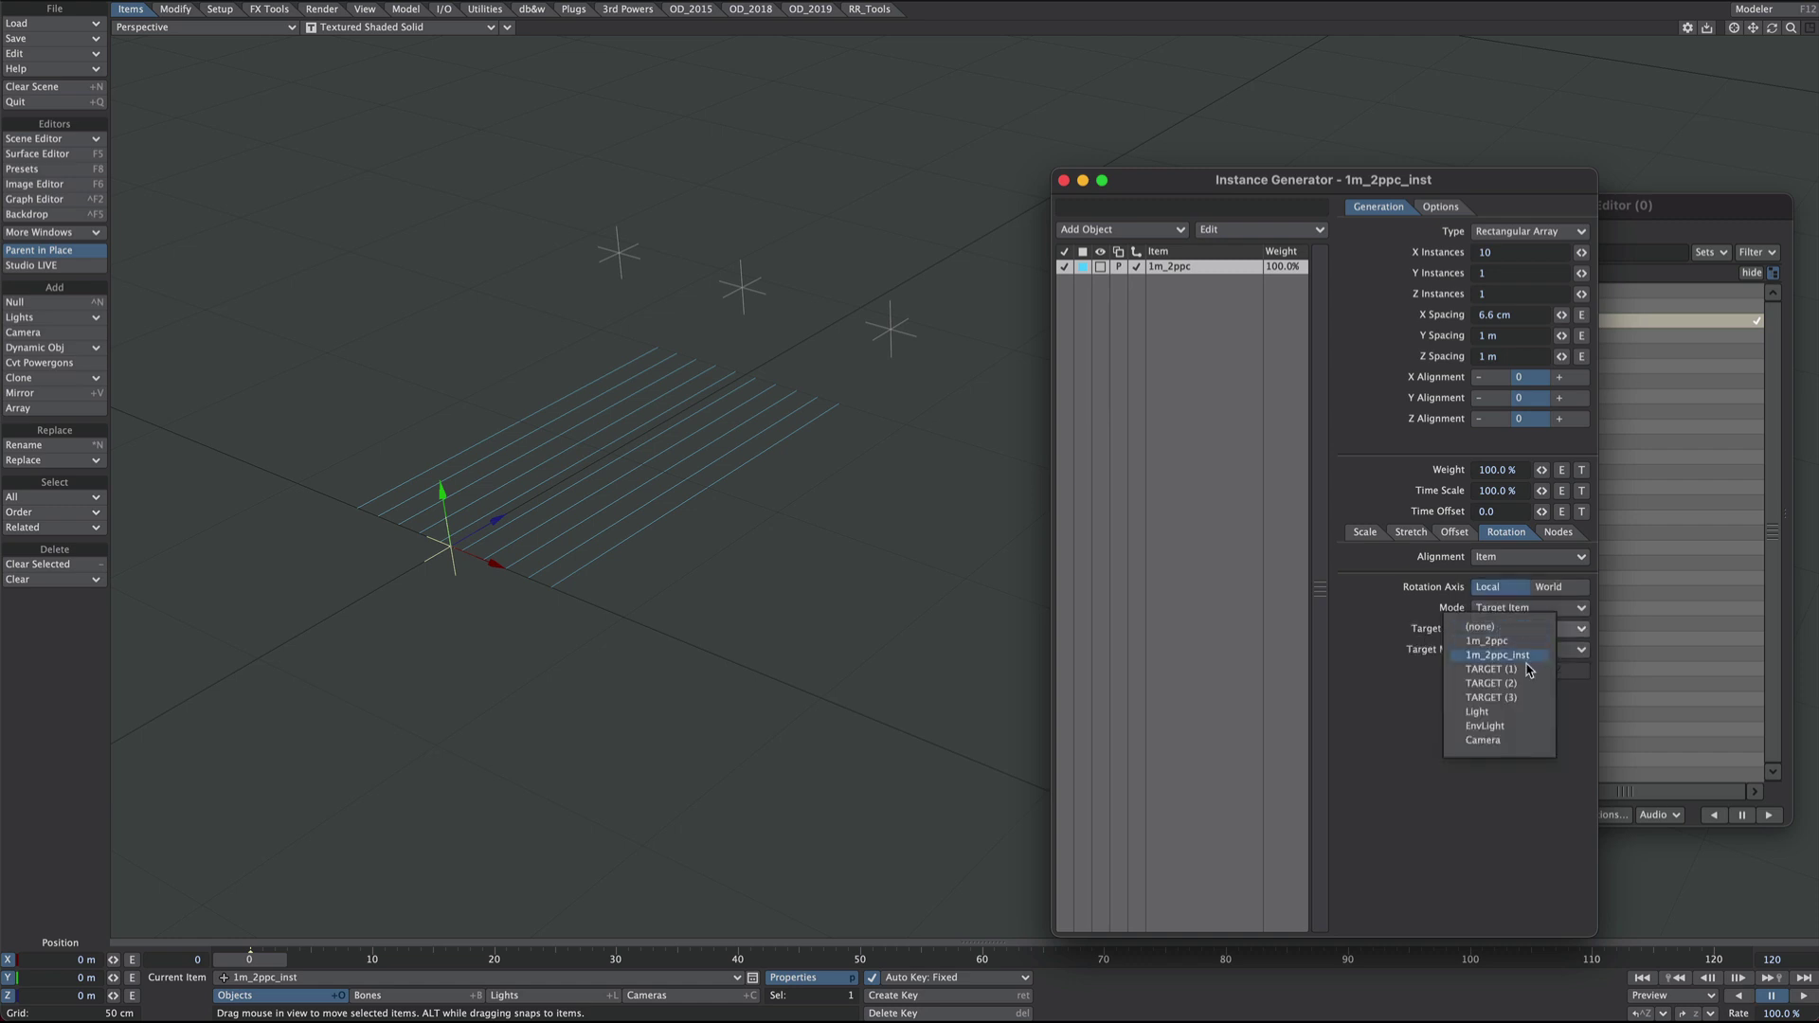
click(1524, 670)
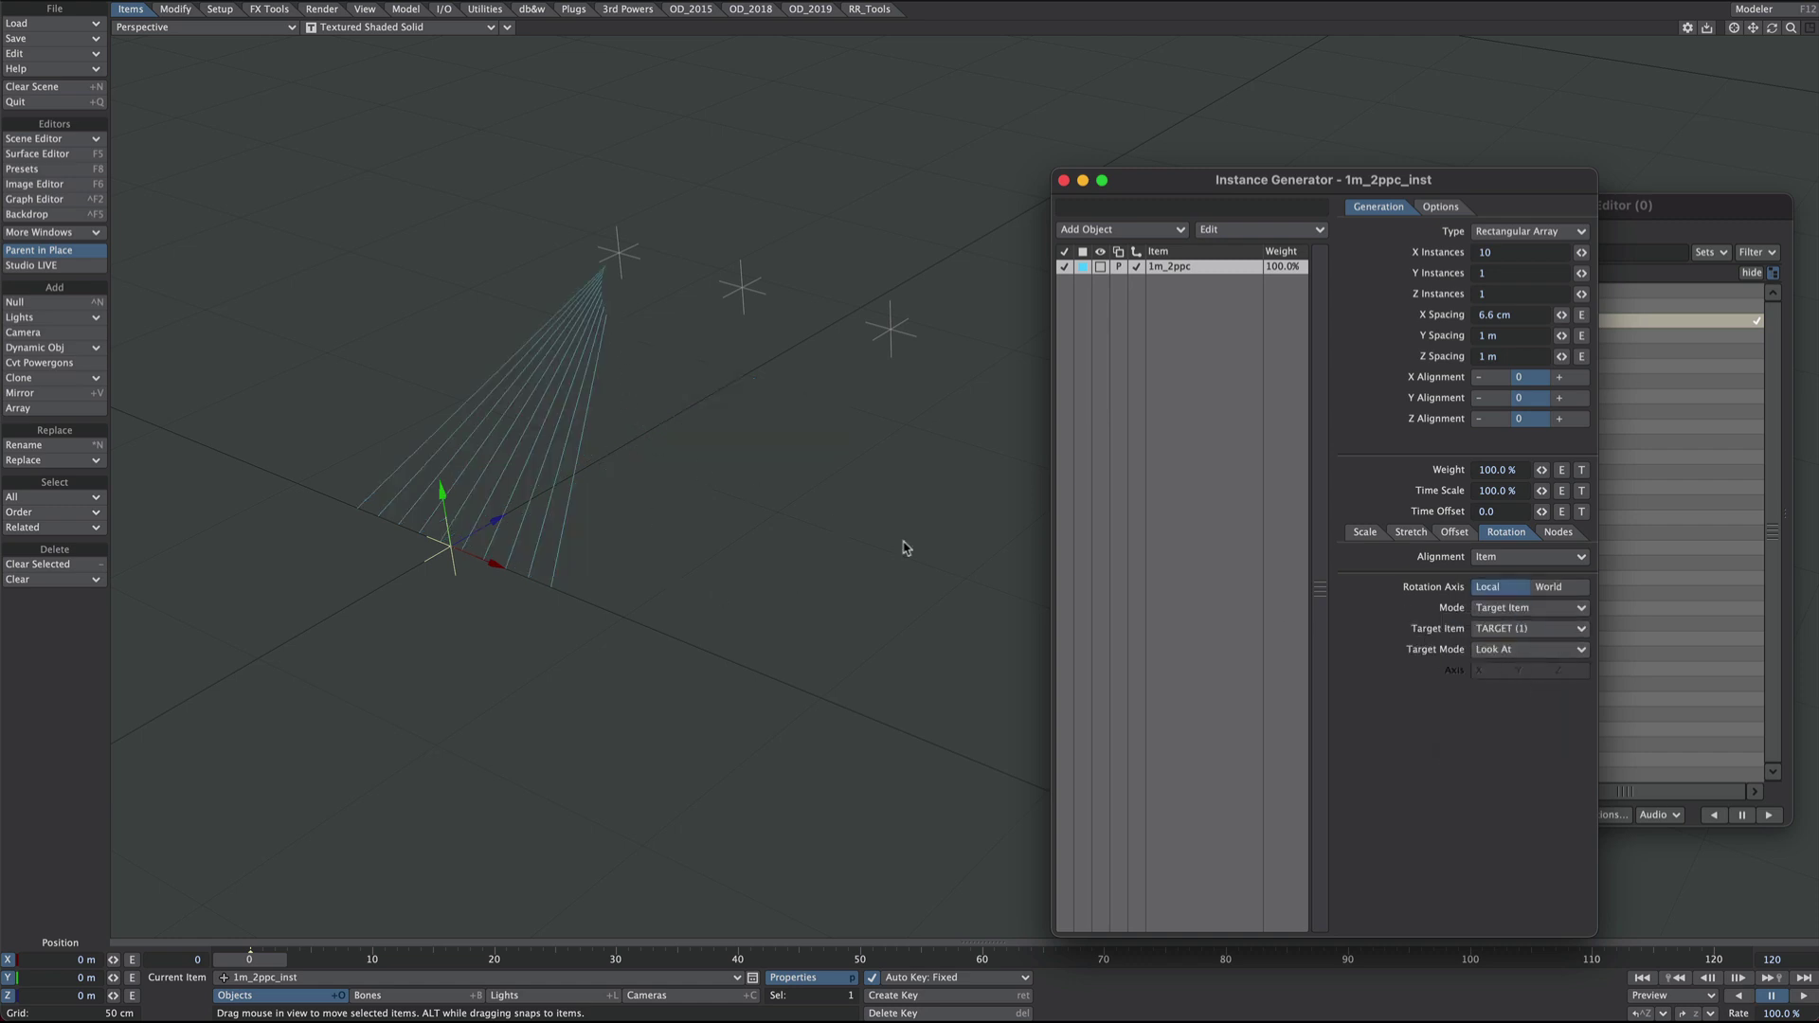
Enable nodes for the instances and add an Item Info node referencing TARGET (1).
click(1557, 531)
click(1400, 557)
click(1492, 559)
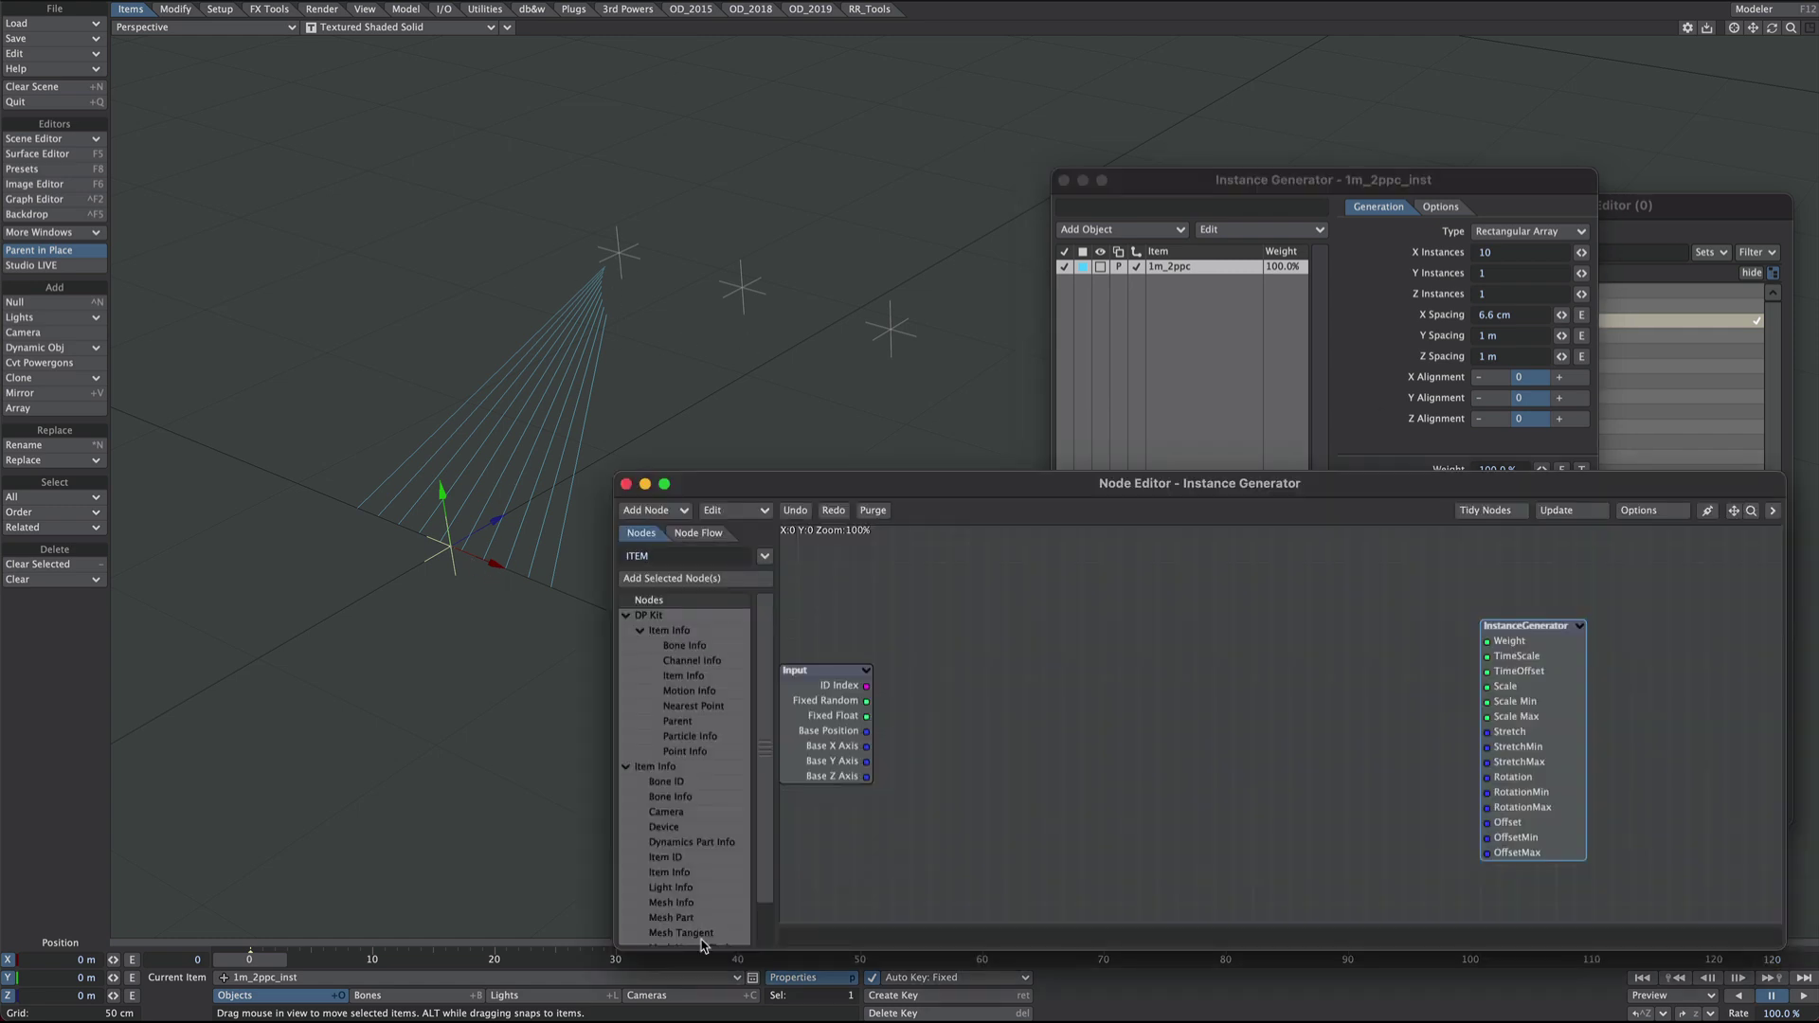
double_click(689, 873)
double_click(1259, 714)
click(933, 341)
click(936, 383)
click(722, 312)
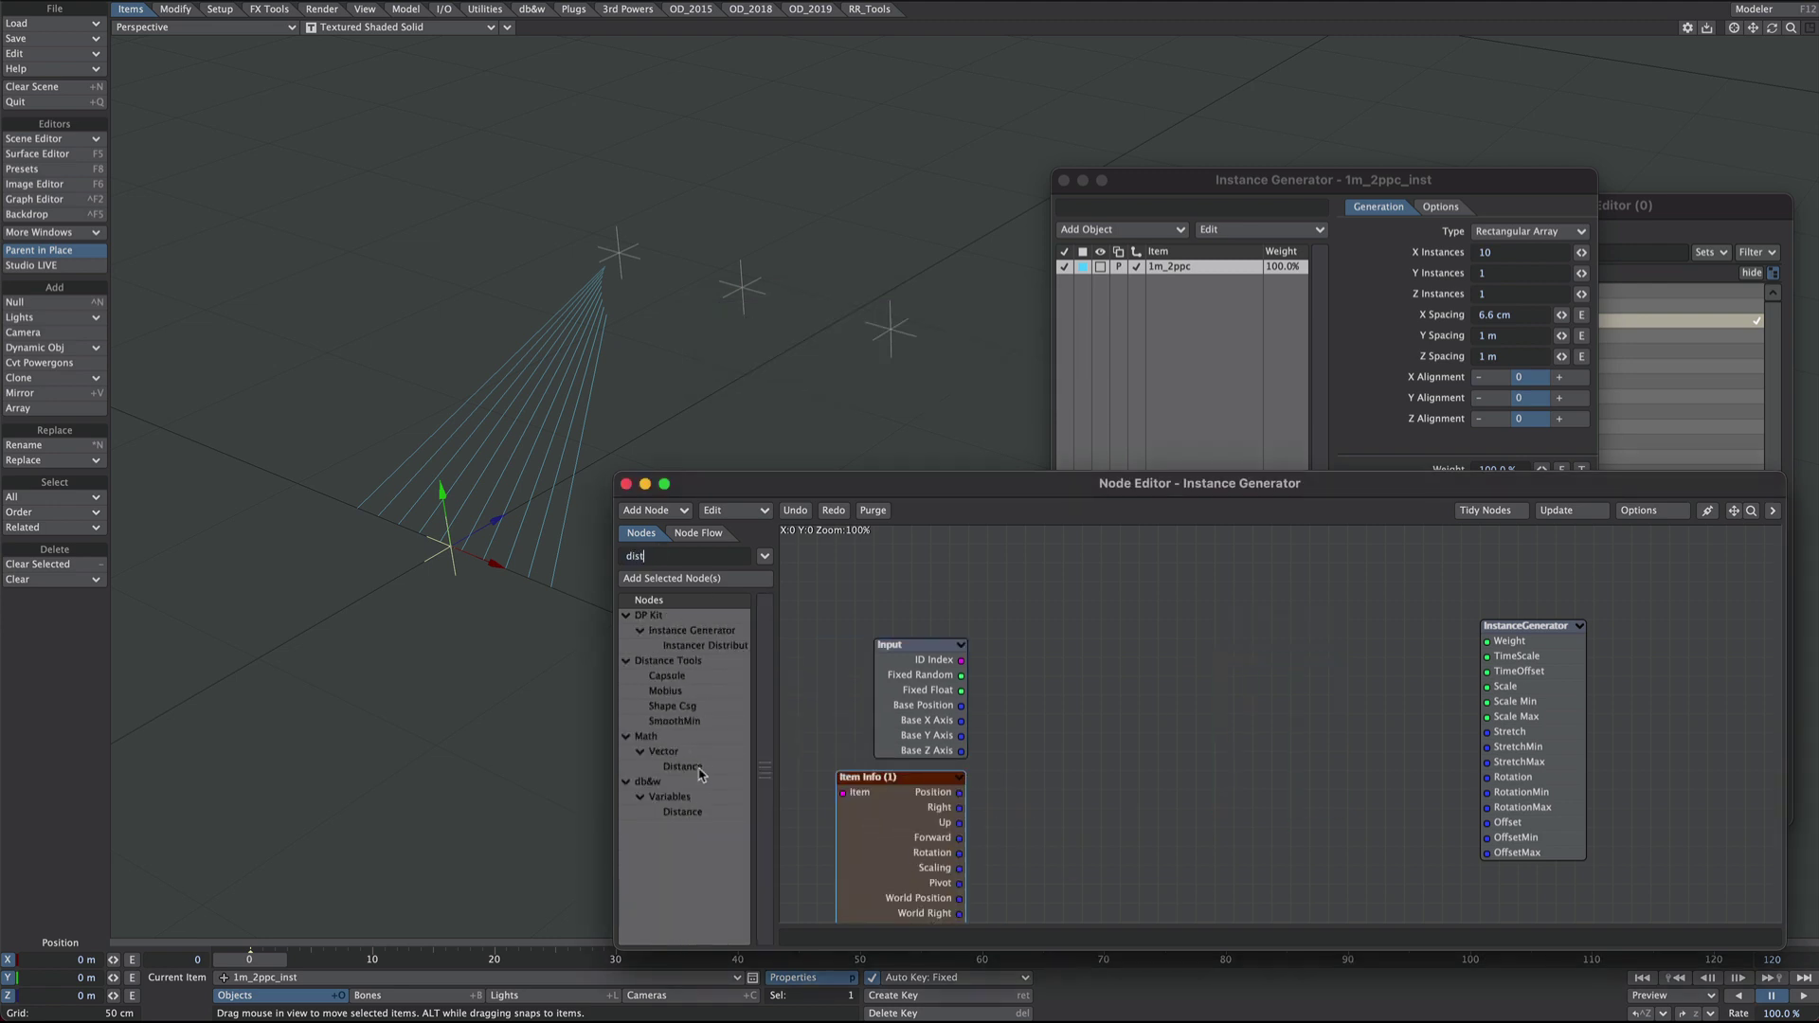
Add a vector Distance node measuring from the Input's Base Position to the Item Info Position.
double_click(682, 767)
drag(958, 792, 1239, 738)
drag(960, 705, 1228, 698)
Add a Remap node fed by the Distance result and enter -1 in its attributes.
click(663, 556)
text(rem)
double_click(687, 647)
drag(1269, 713, 1283, 757)
double_click(1260, 712)
click(907, 381)
text(-1)
click(723, 313)
Feed the Remap result through a Make Vector node's Z into the generator's Stretch, and test it by temporarily moving TARGET (1).
click(664, 556)
text(make)
double_click(676, 645)
drag(1320, 716, 1487, 732)
drag(540, 158, 575, 240)
key(ctrl+z)
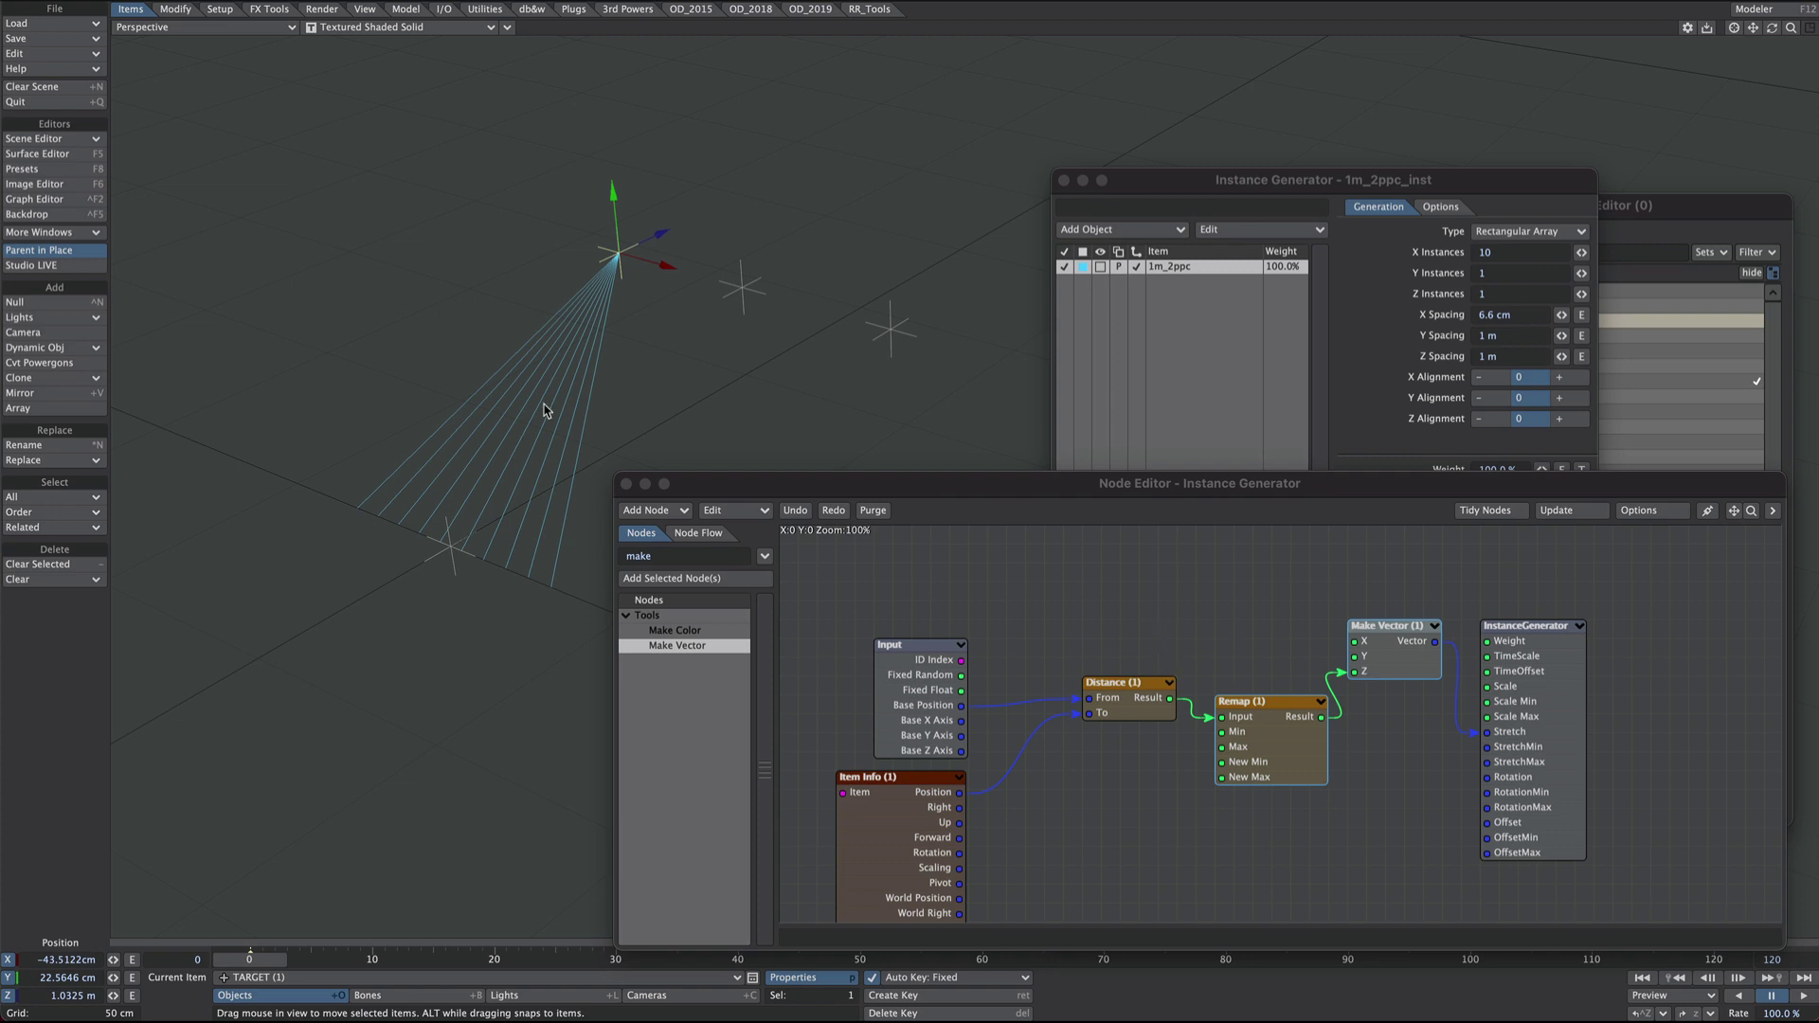
Clear the Instance Generator and object properties out of the way, and lower the 1m_2ppc bone to about -22.6 cm on Y.
click(1105, 181)
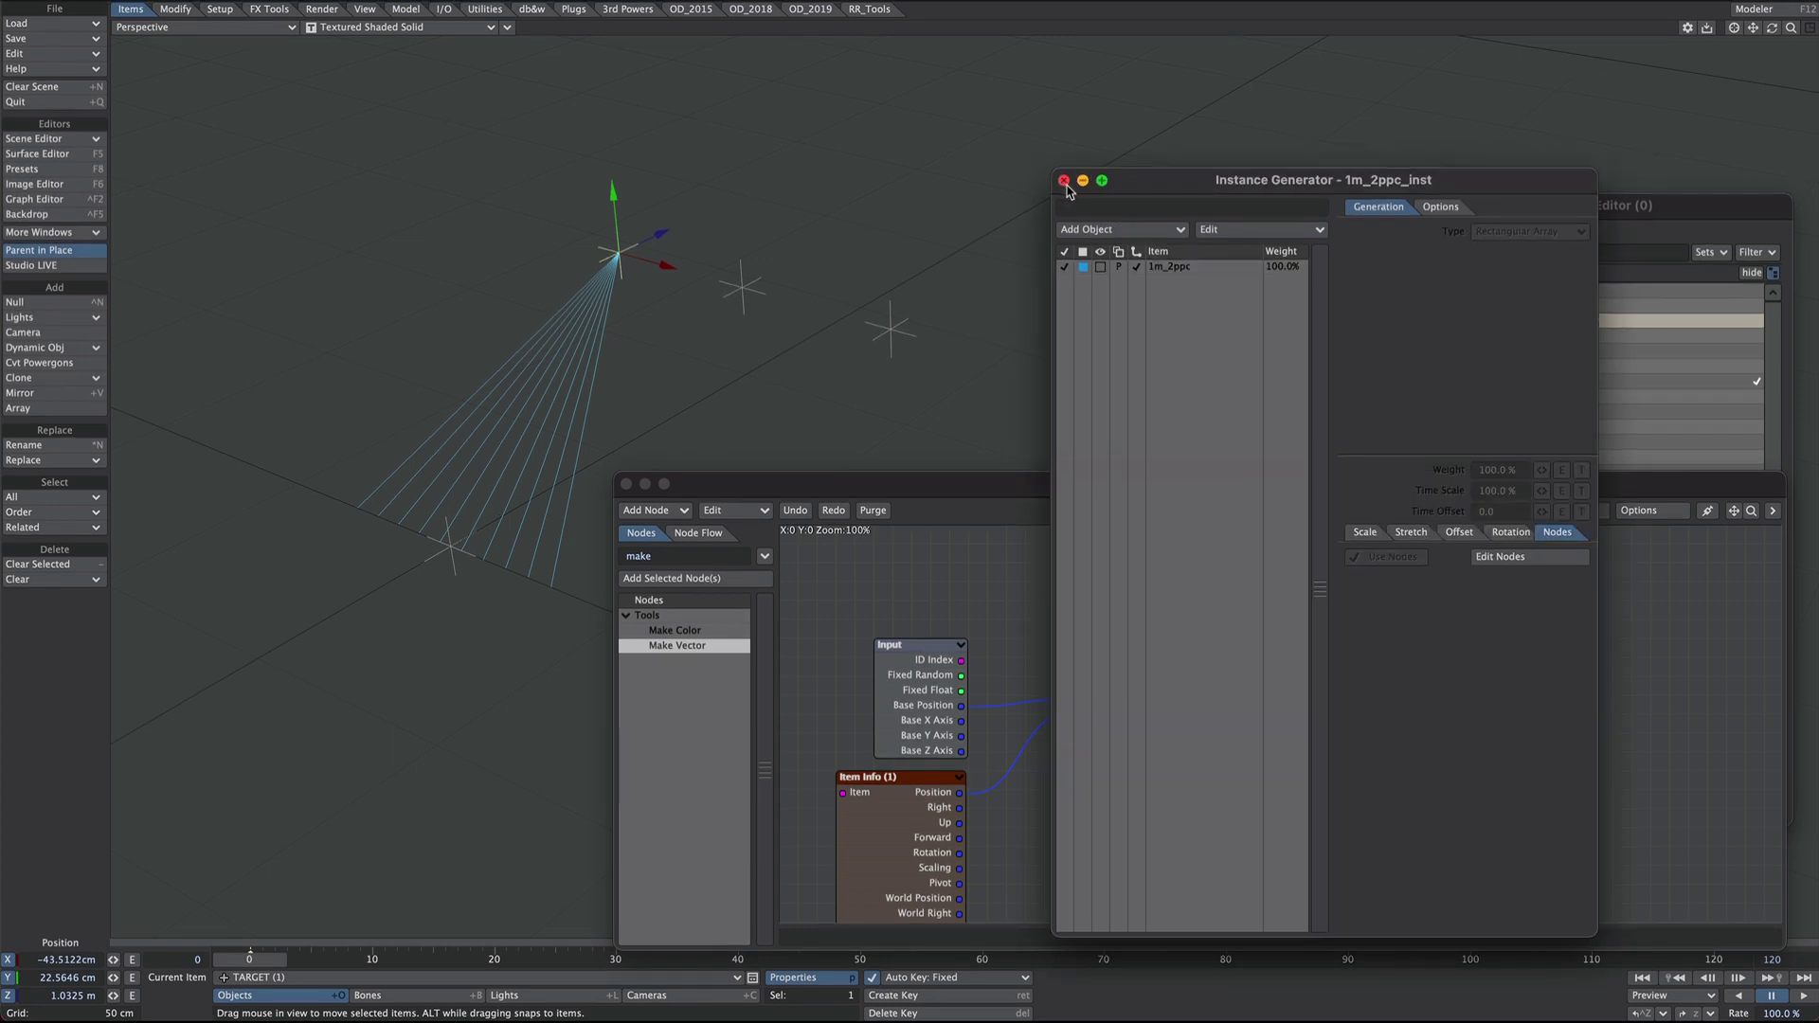
drag(1230, 188, 1818, 559)
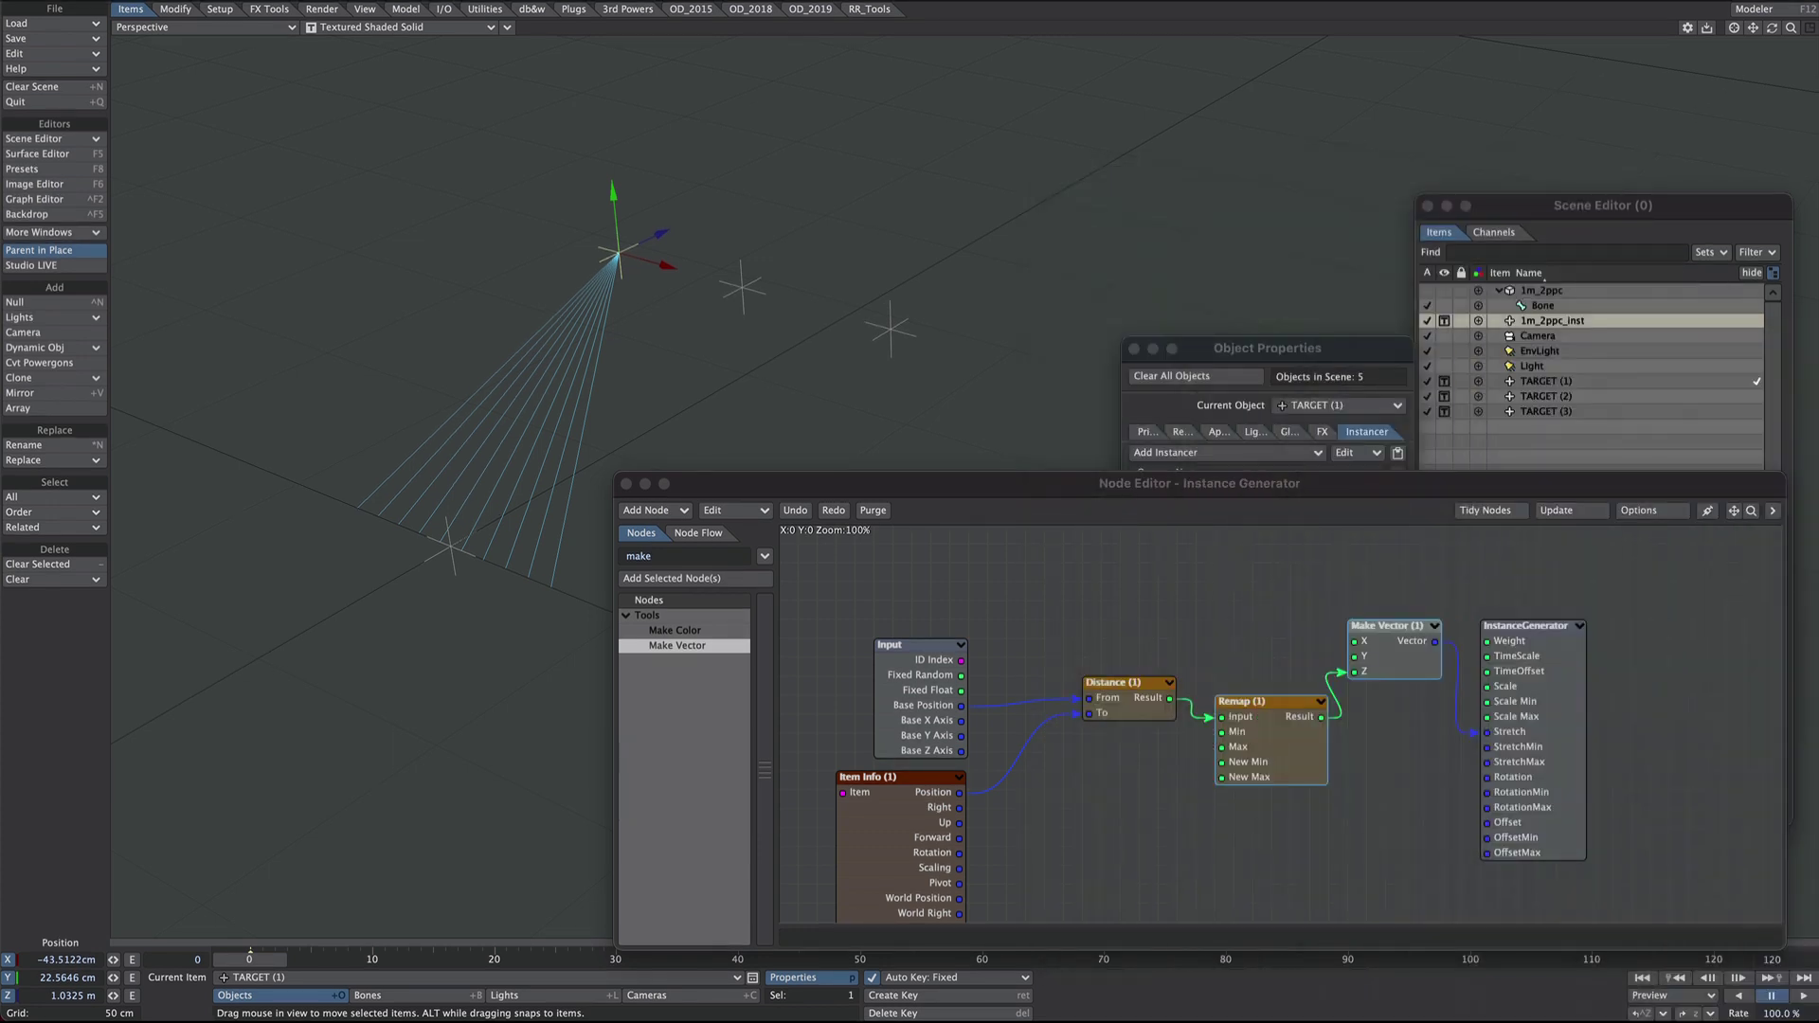
click(1134, 348)
click(1644, 306)
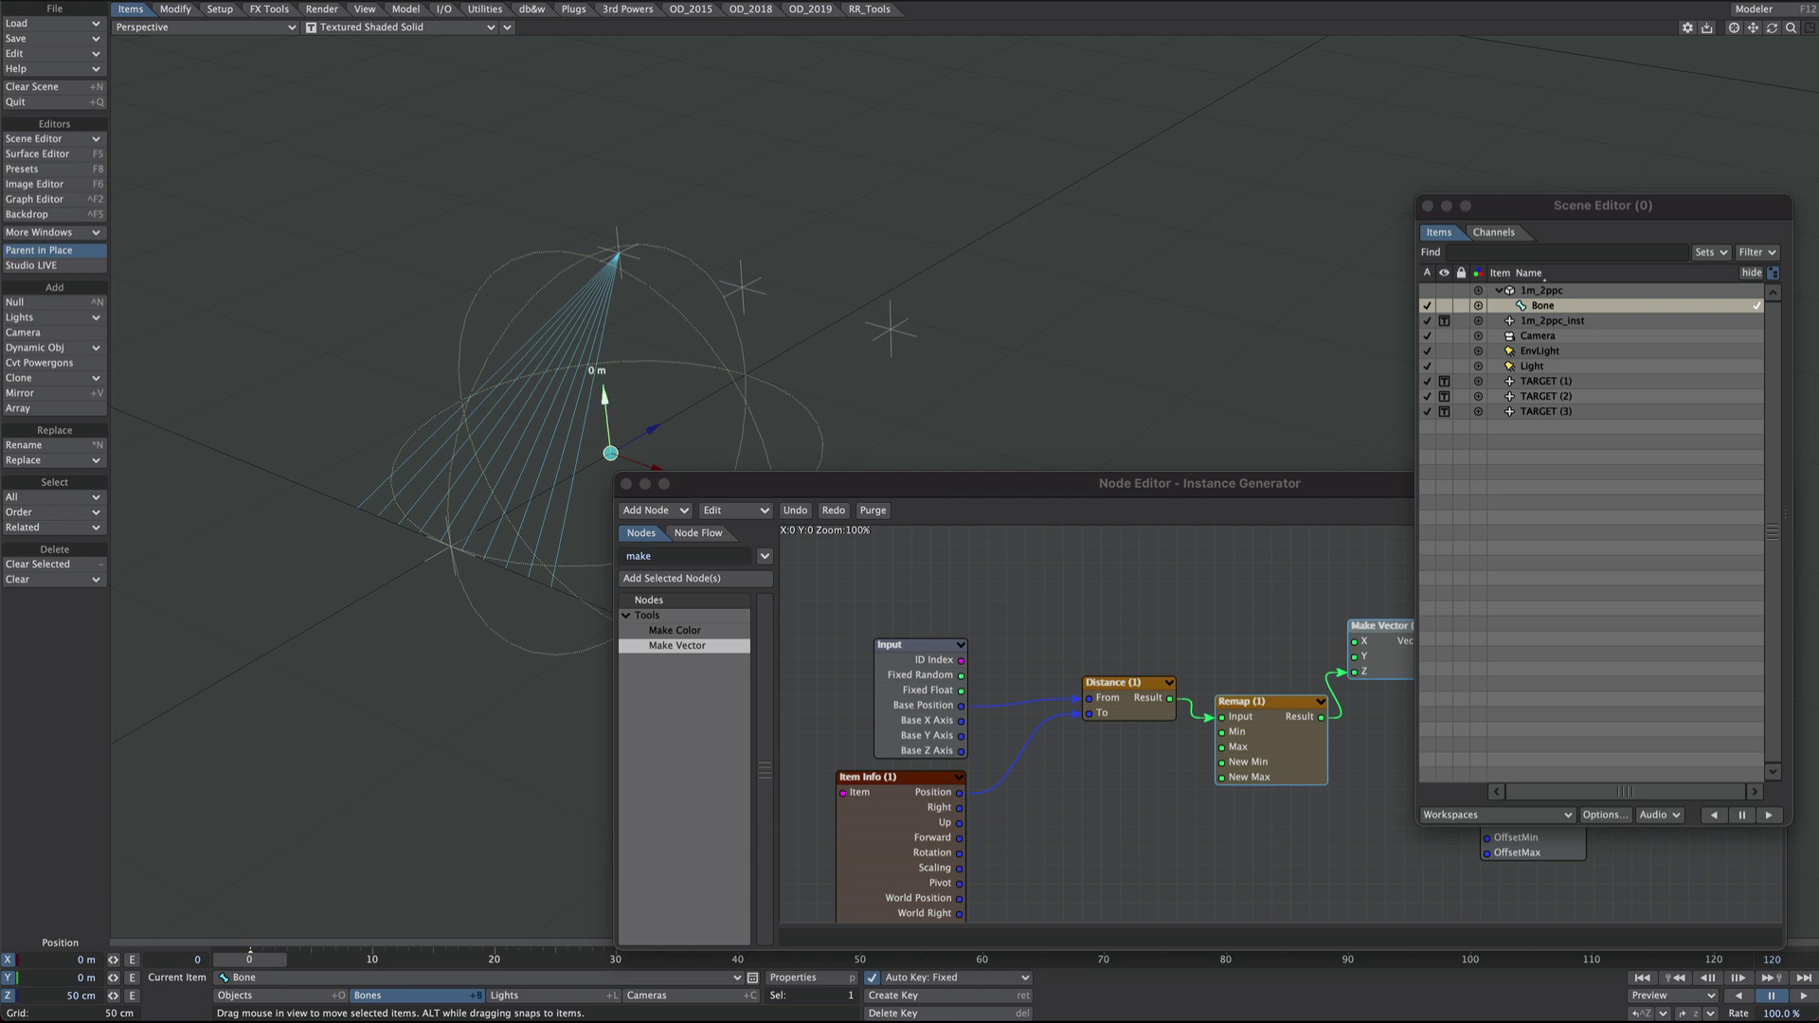
drag(605, 396, 613, 479)
alt+drag(662, 352, 830, 374)
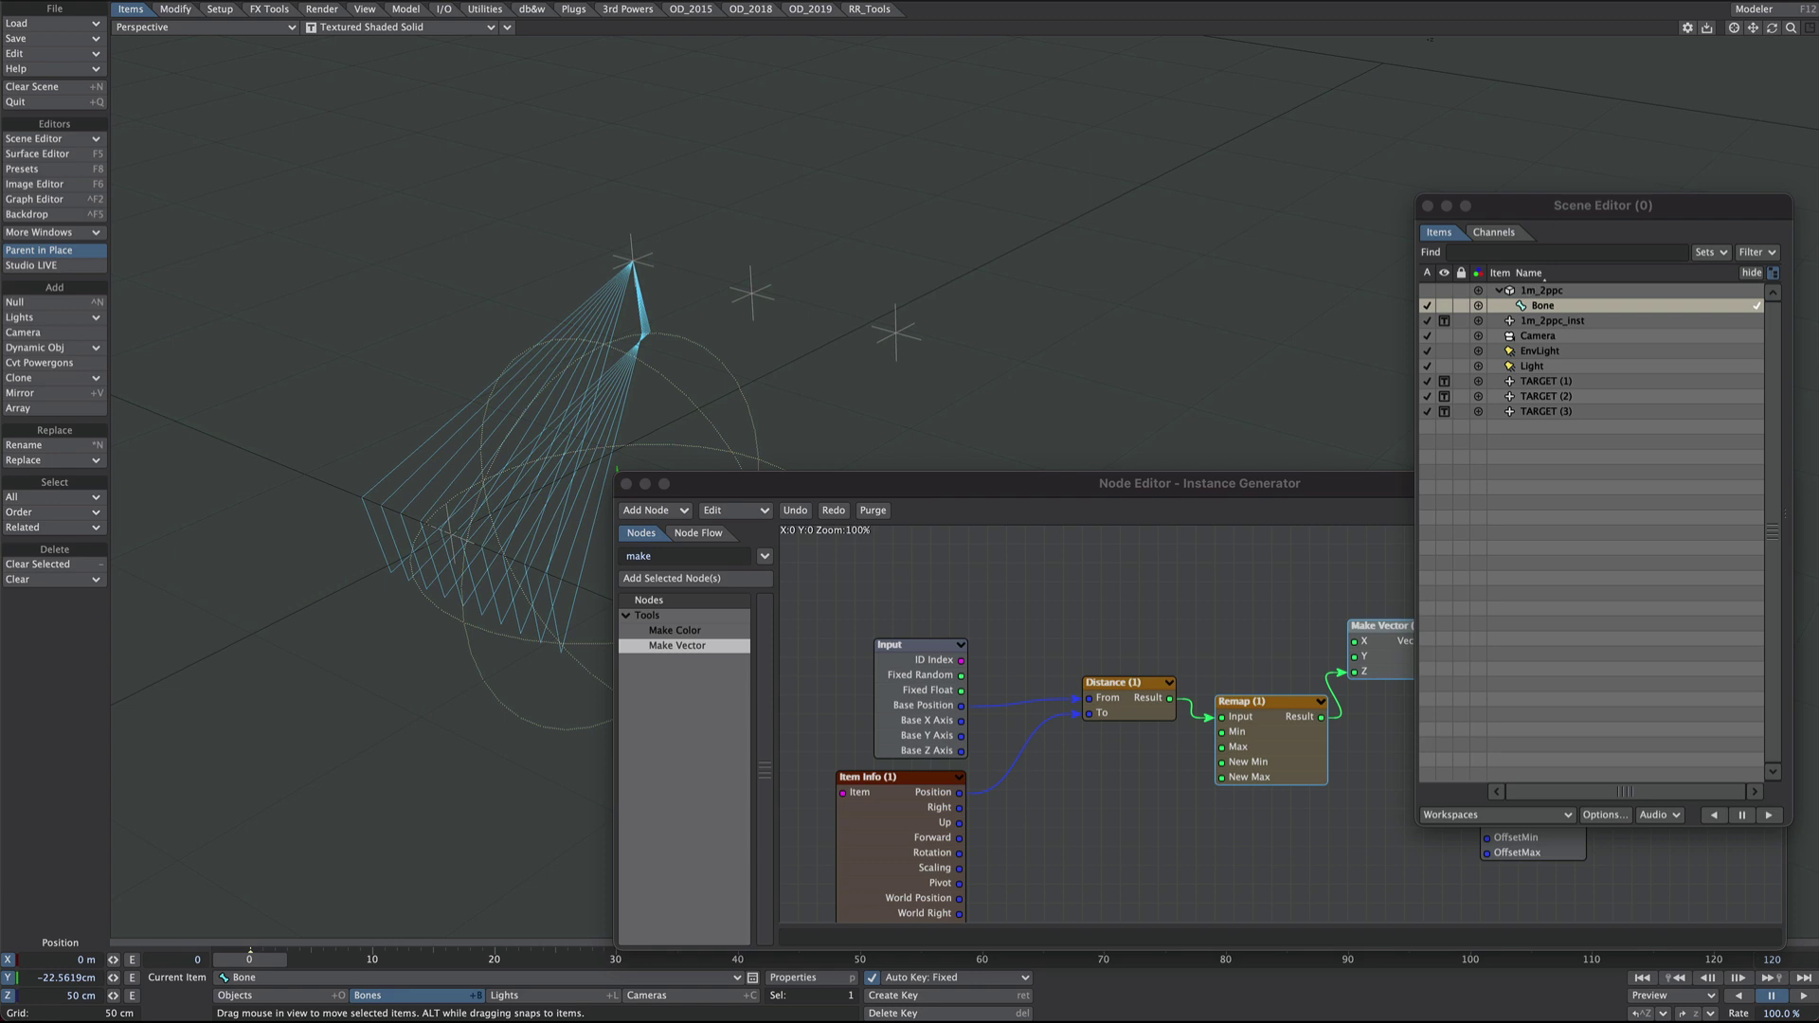
Display the 1m_2ppc instances as their actual curves in green, and adjust the bone's Y position to about -21.8 cm.
drag(1817, 190, 1047, 138)
alt+drag(777, 360, 697, 352)
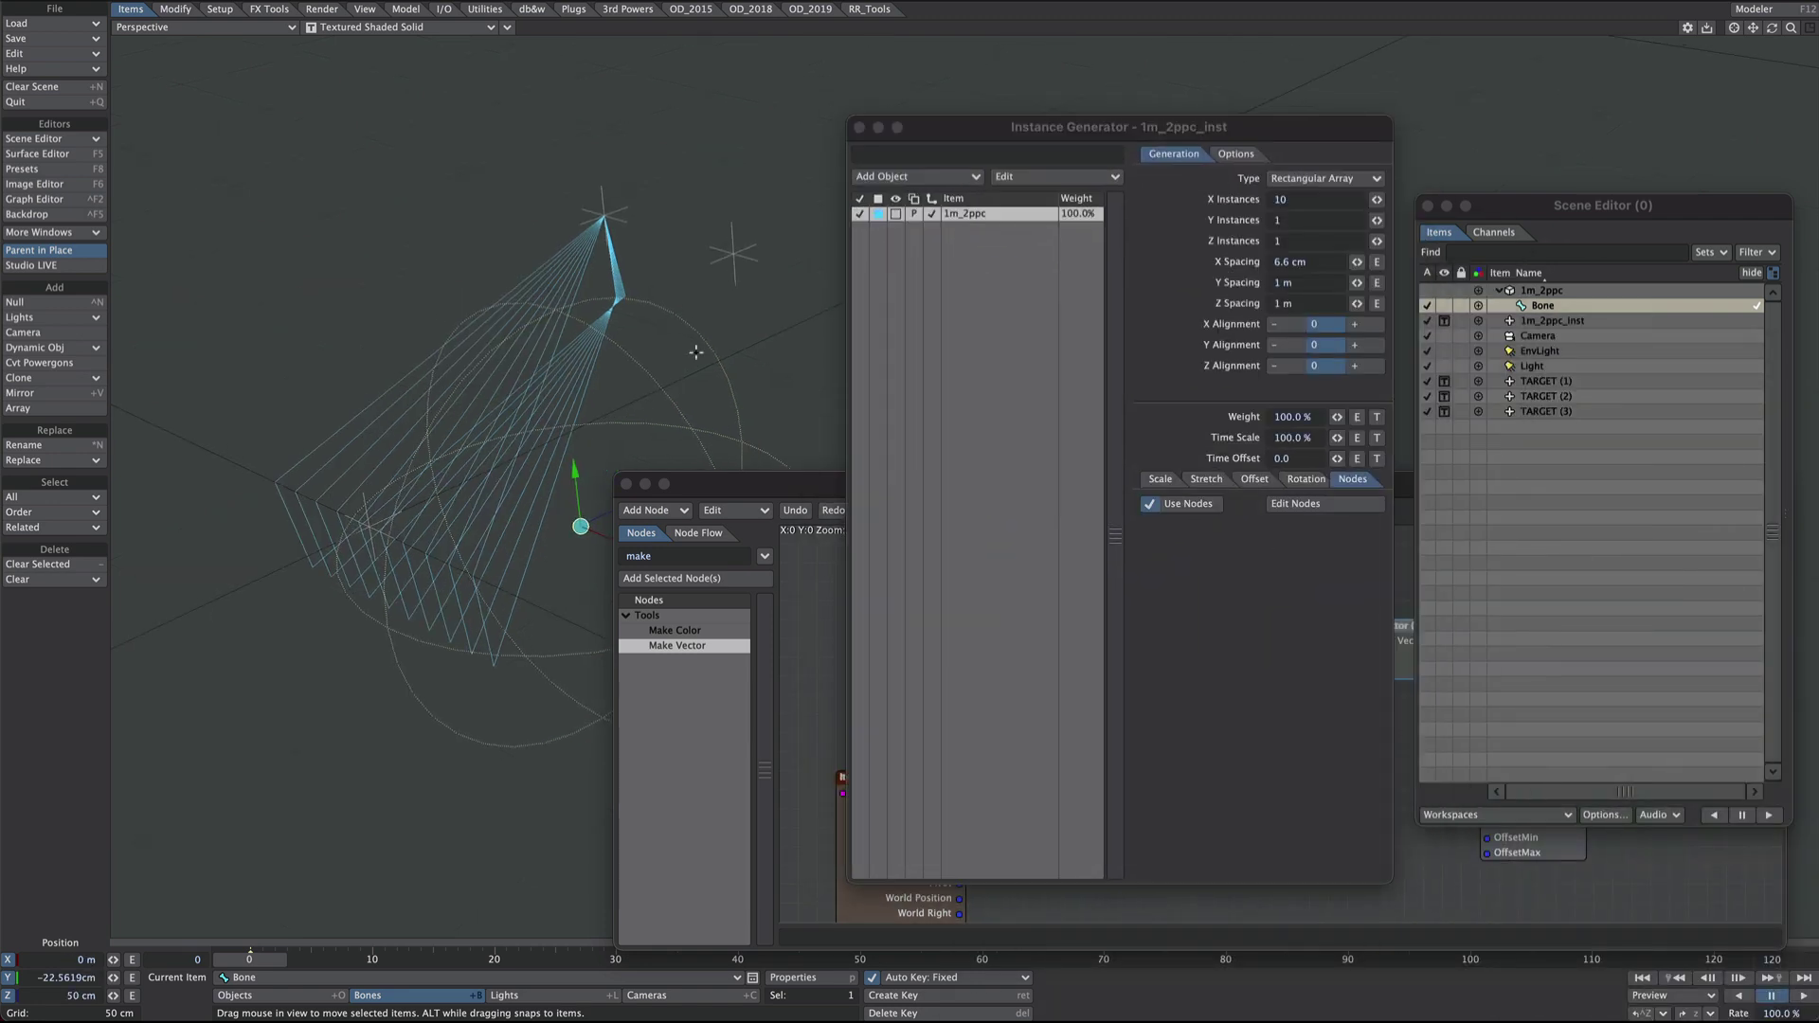
click(894, 214)
click(904, 229)
click(879, 215)
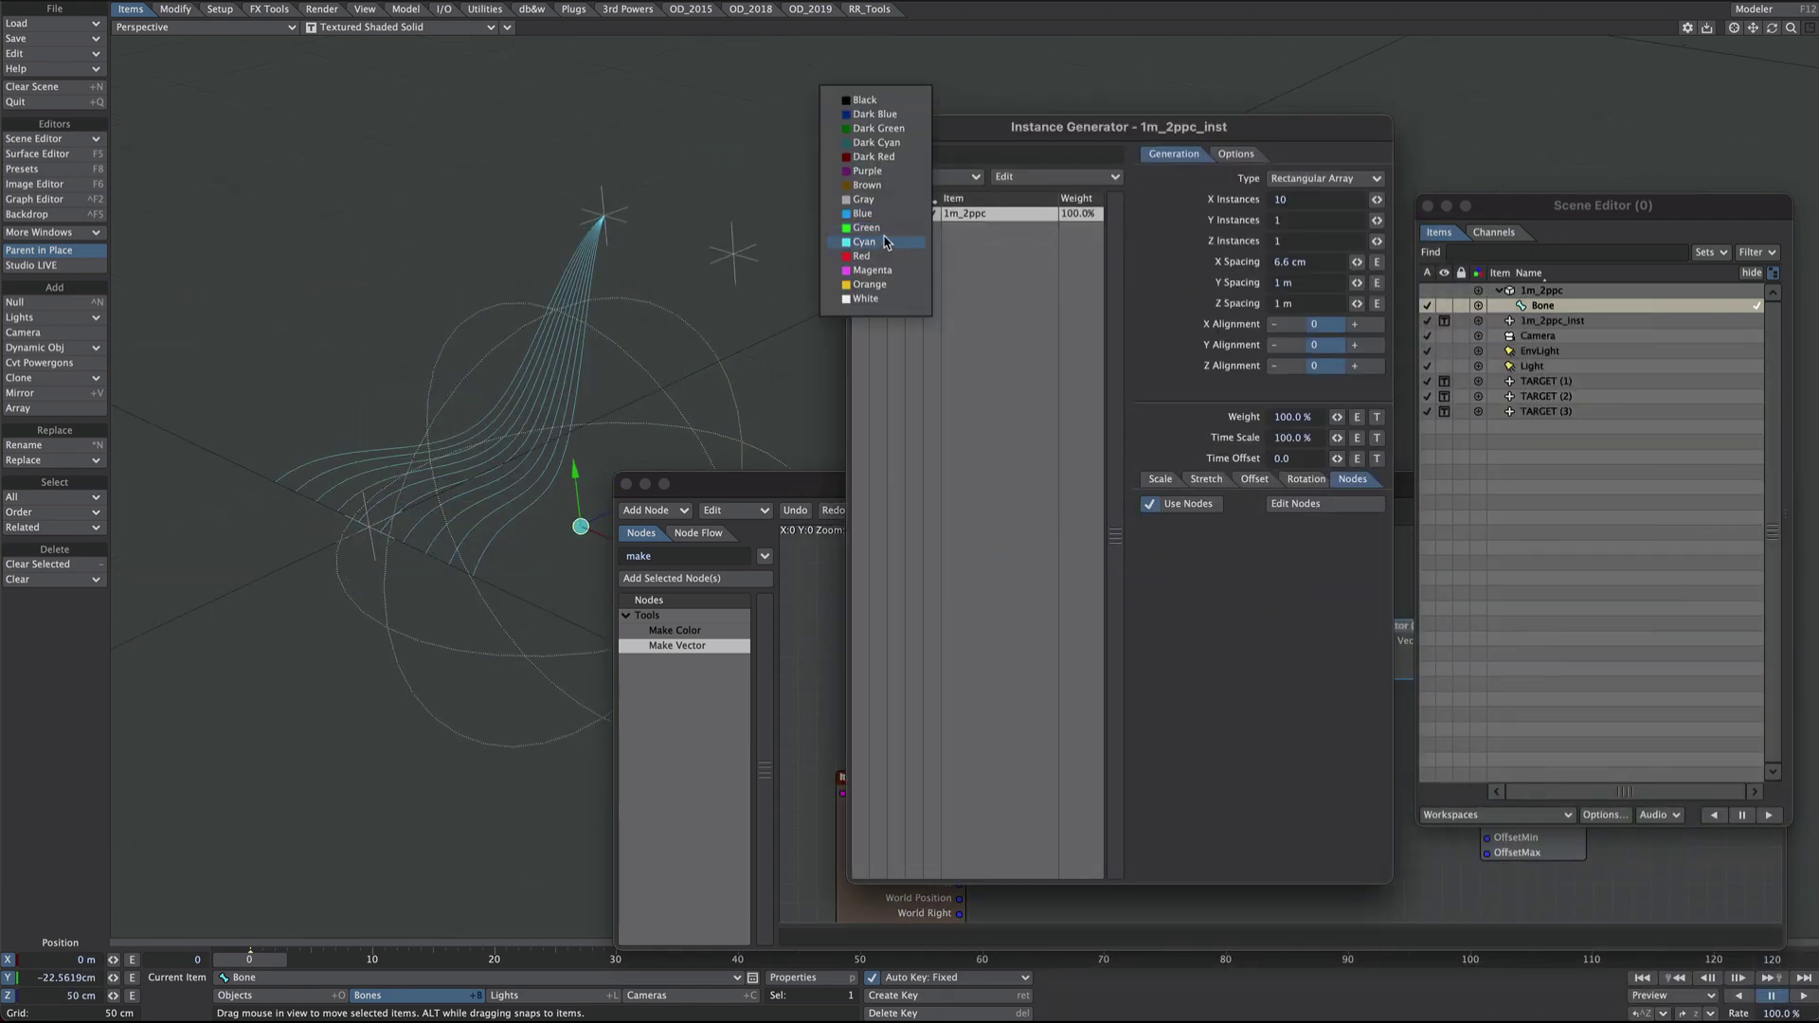
click(864, 228)
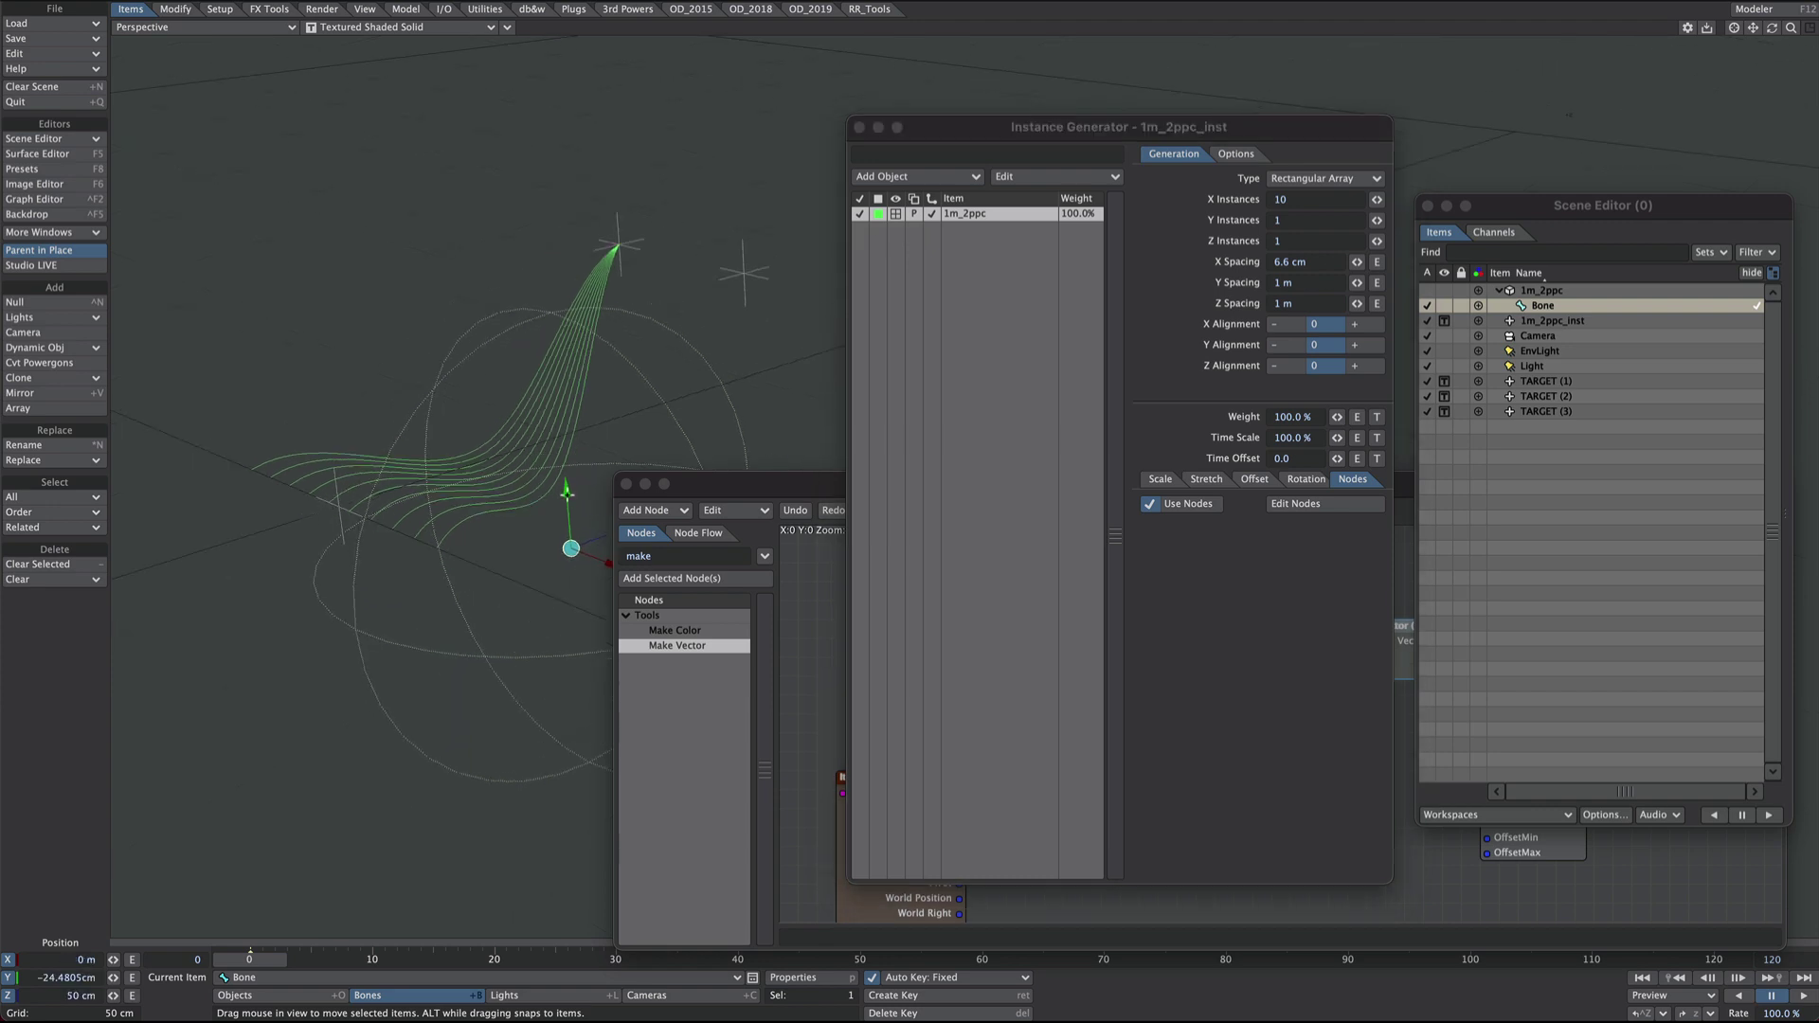
mouse_move(567, 492)
mouse_down()
mouse_move(567, 434)
mouse_move(567, 503)
mouse_up()
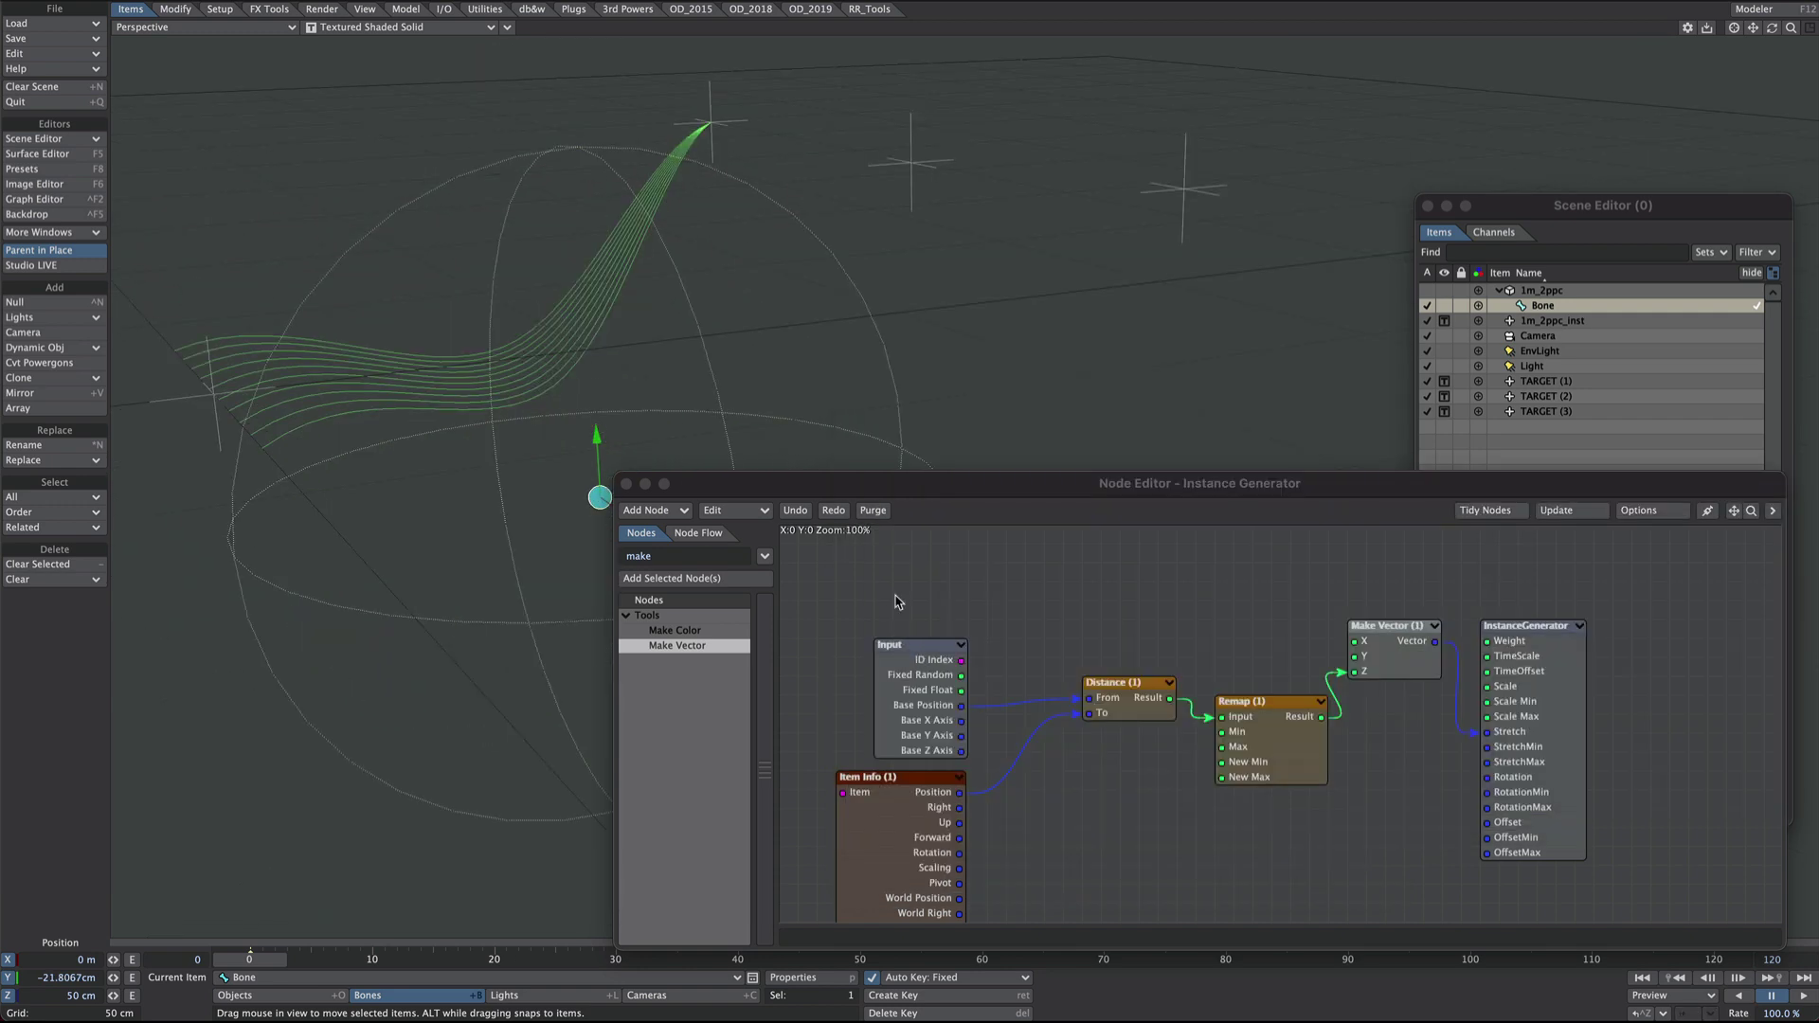
Add a Random Scalar node and a scalar Add node above the Distance node.
click(663, 556)
text(rand)
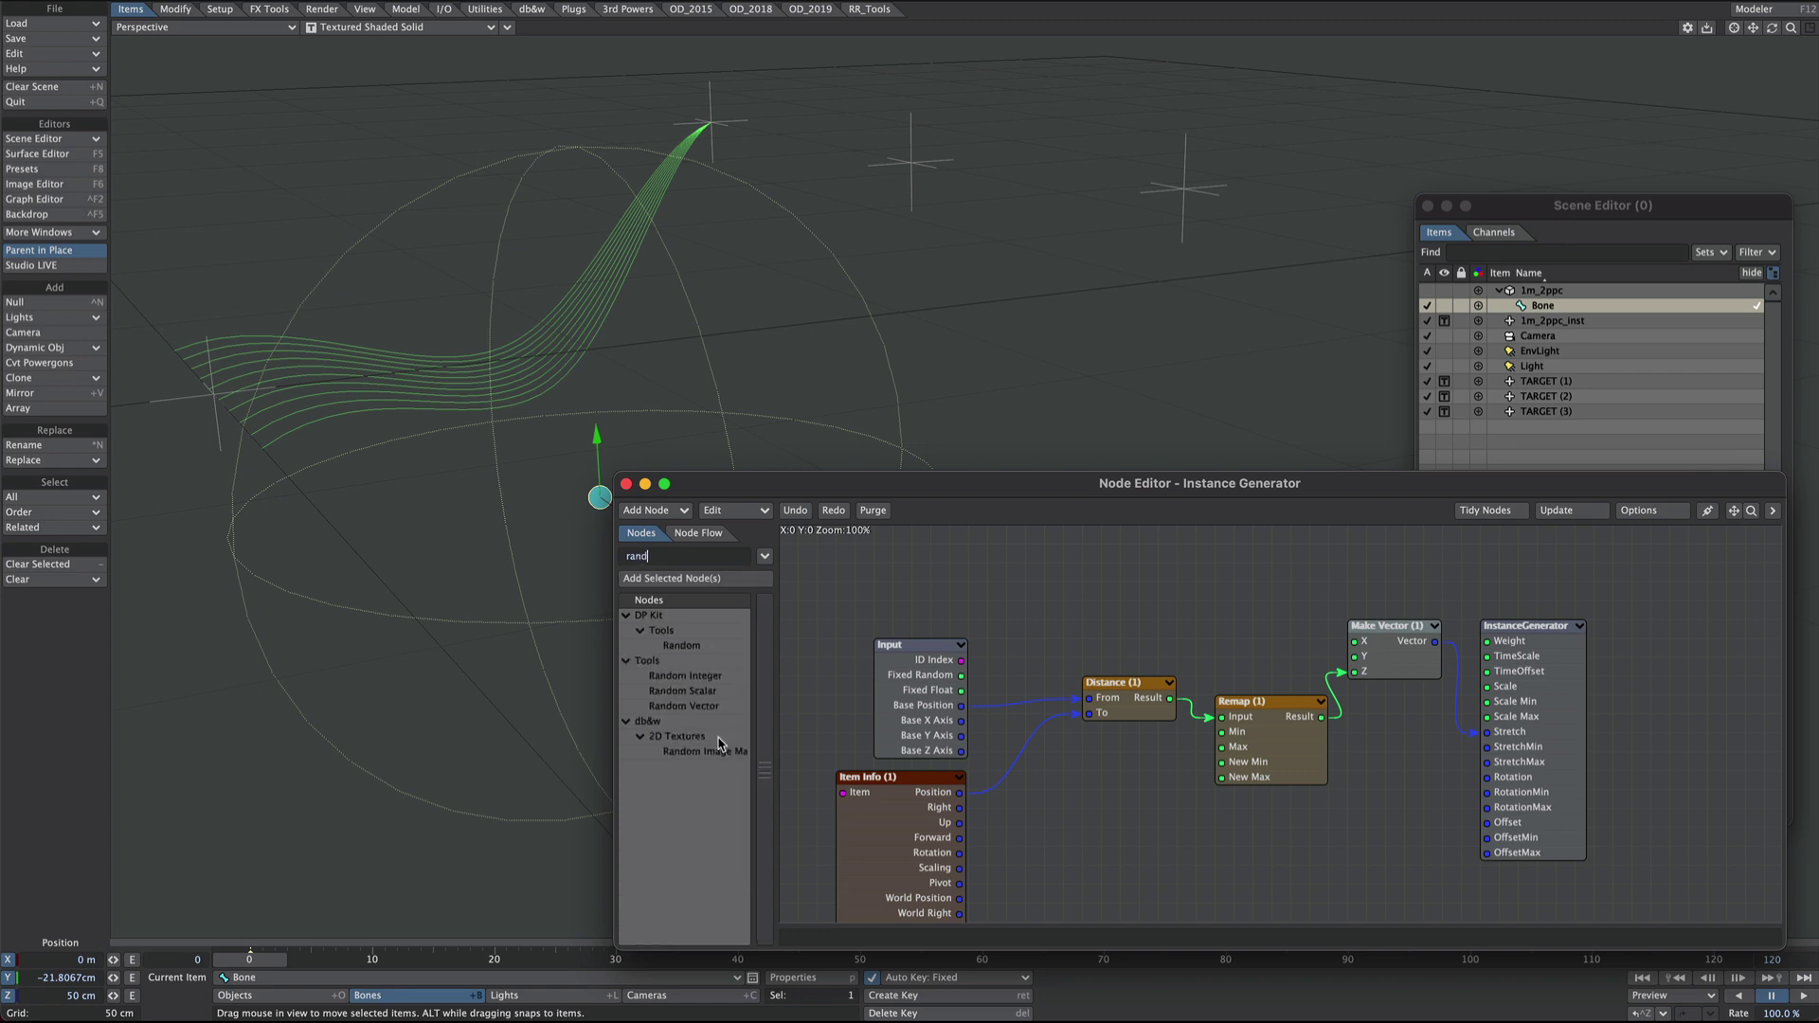
double_click(710, 692)
drag(1262, 721, 1118, 608)
click(636, 556)
text(add)
double_click(672, 690)
drag(1260, 702, 1053, 551)
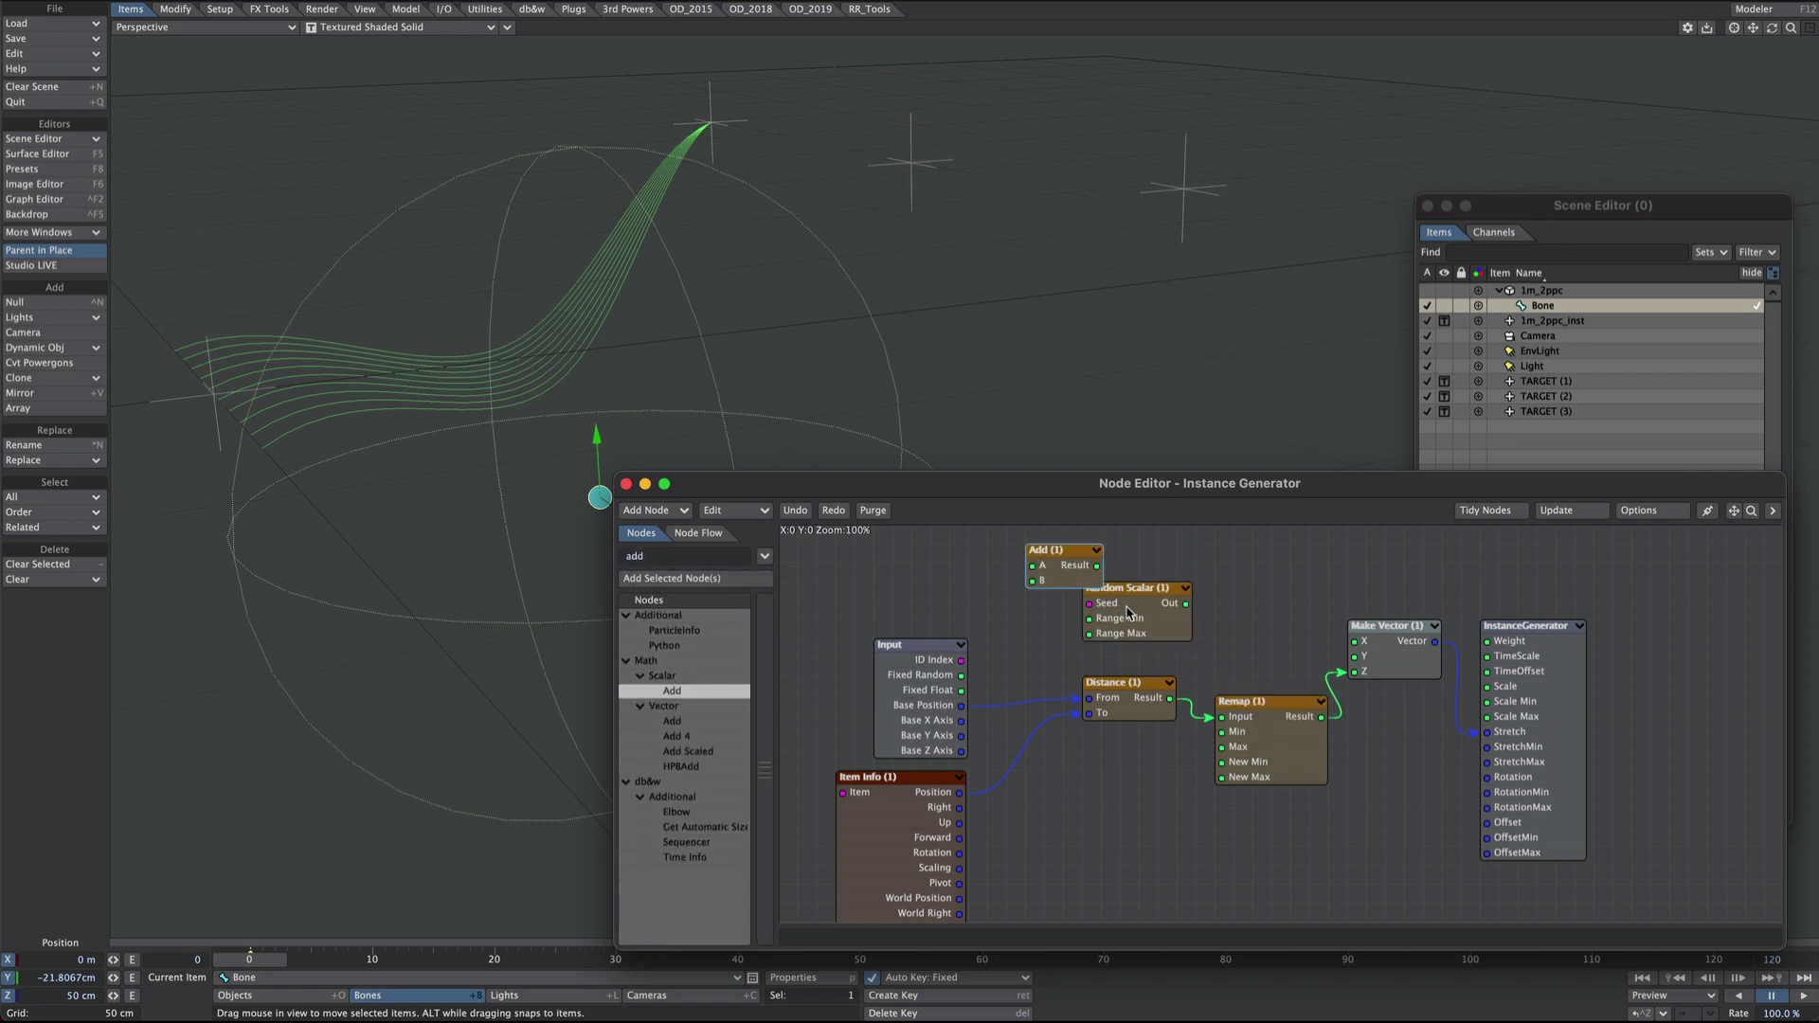
Connect ID Index through Add's A input to the Random Scalar's Seed, and its output to the Make Vector's Y.
drag(962, 661, 1147, 584)
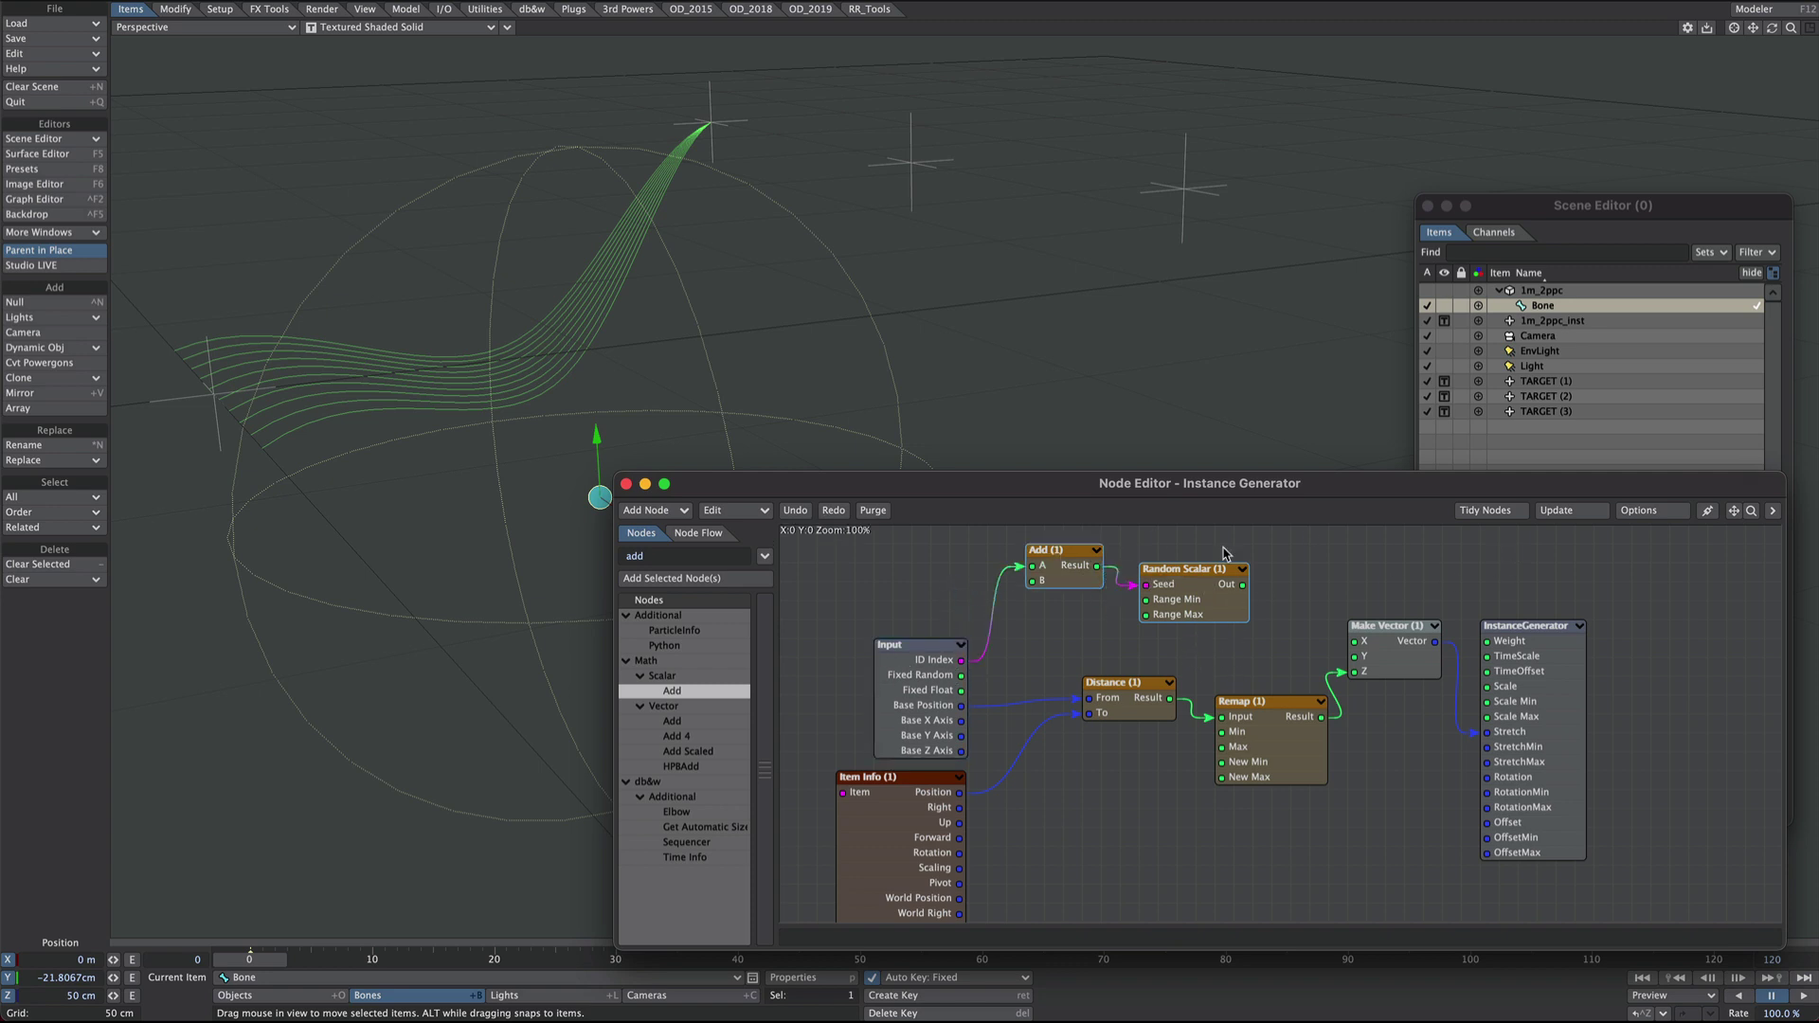
drag(1243, 584, 1355, 657)
click(779, 369)
alt+drag(747, 354, 808, 301)
alt+drag(838, 415, 964, 567)
Set the Add node's B value to 50, and adjust it to 72.2 to vary the random seed.
double_click(1056, 579)
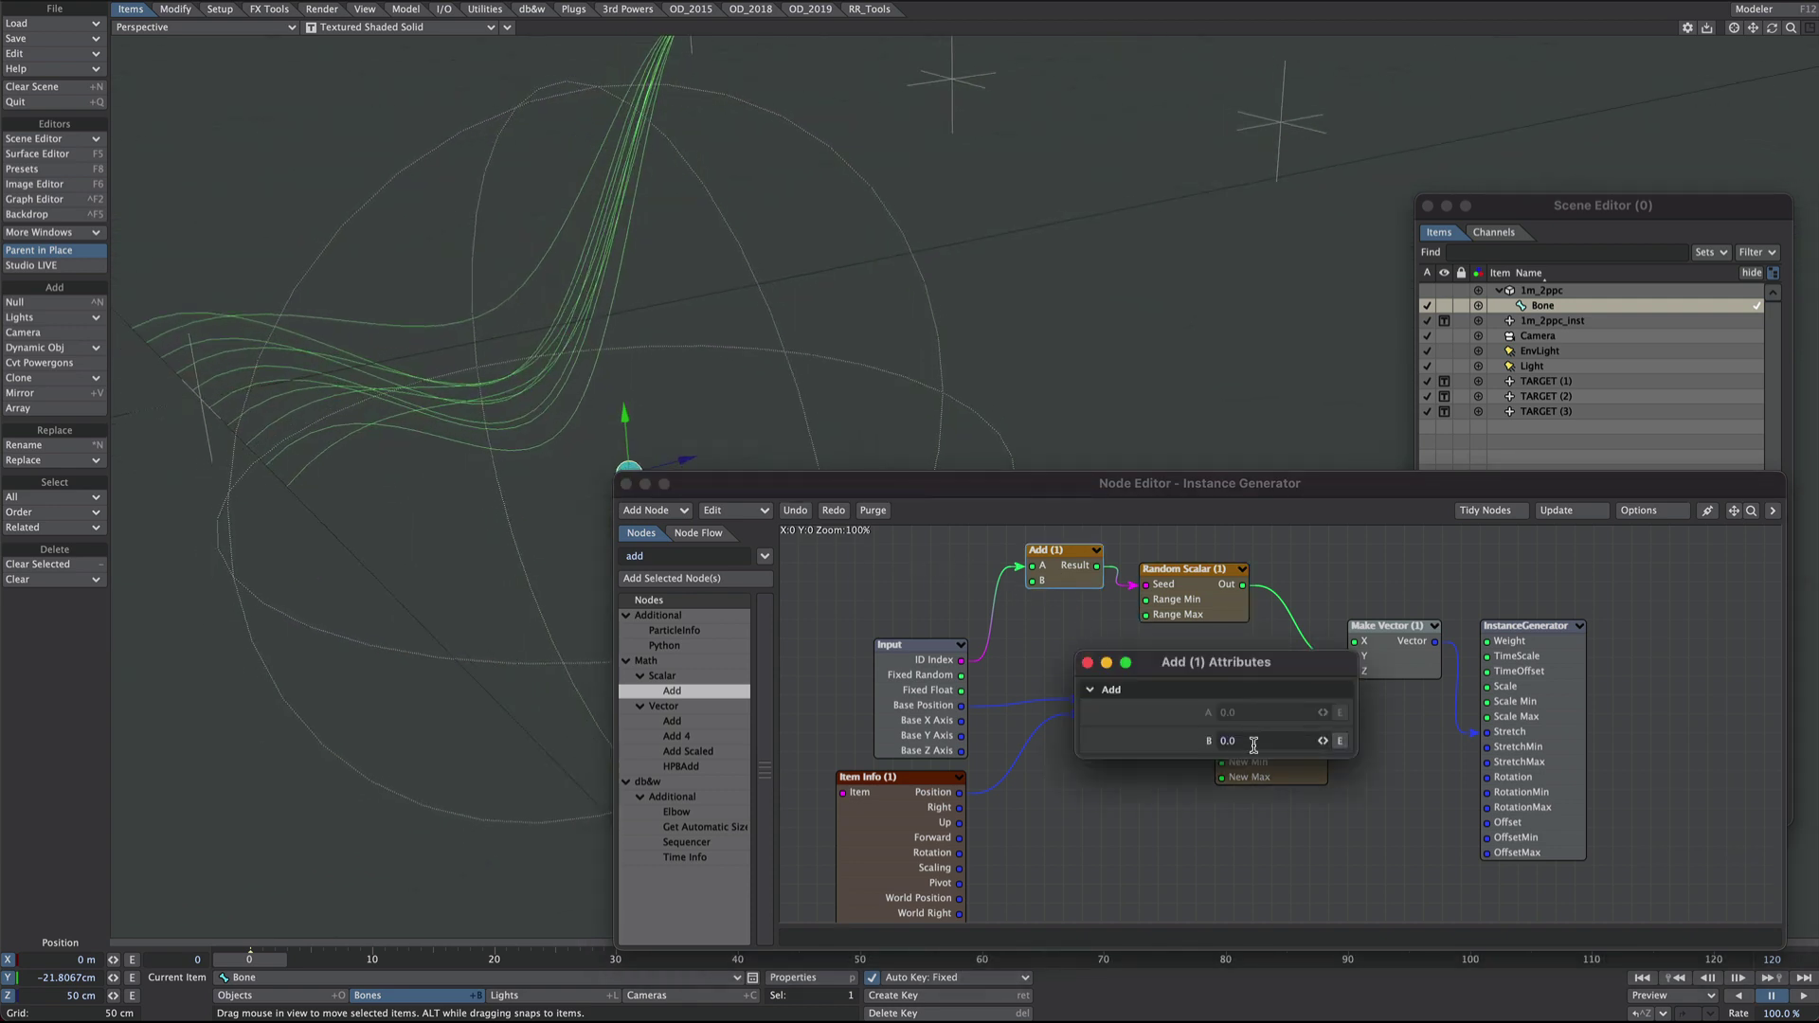
drag(1253, 742, 1193, 741)
text(50)
key(Return)
drag(1323, 740, 1319, 740)
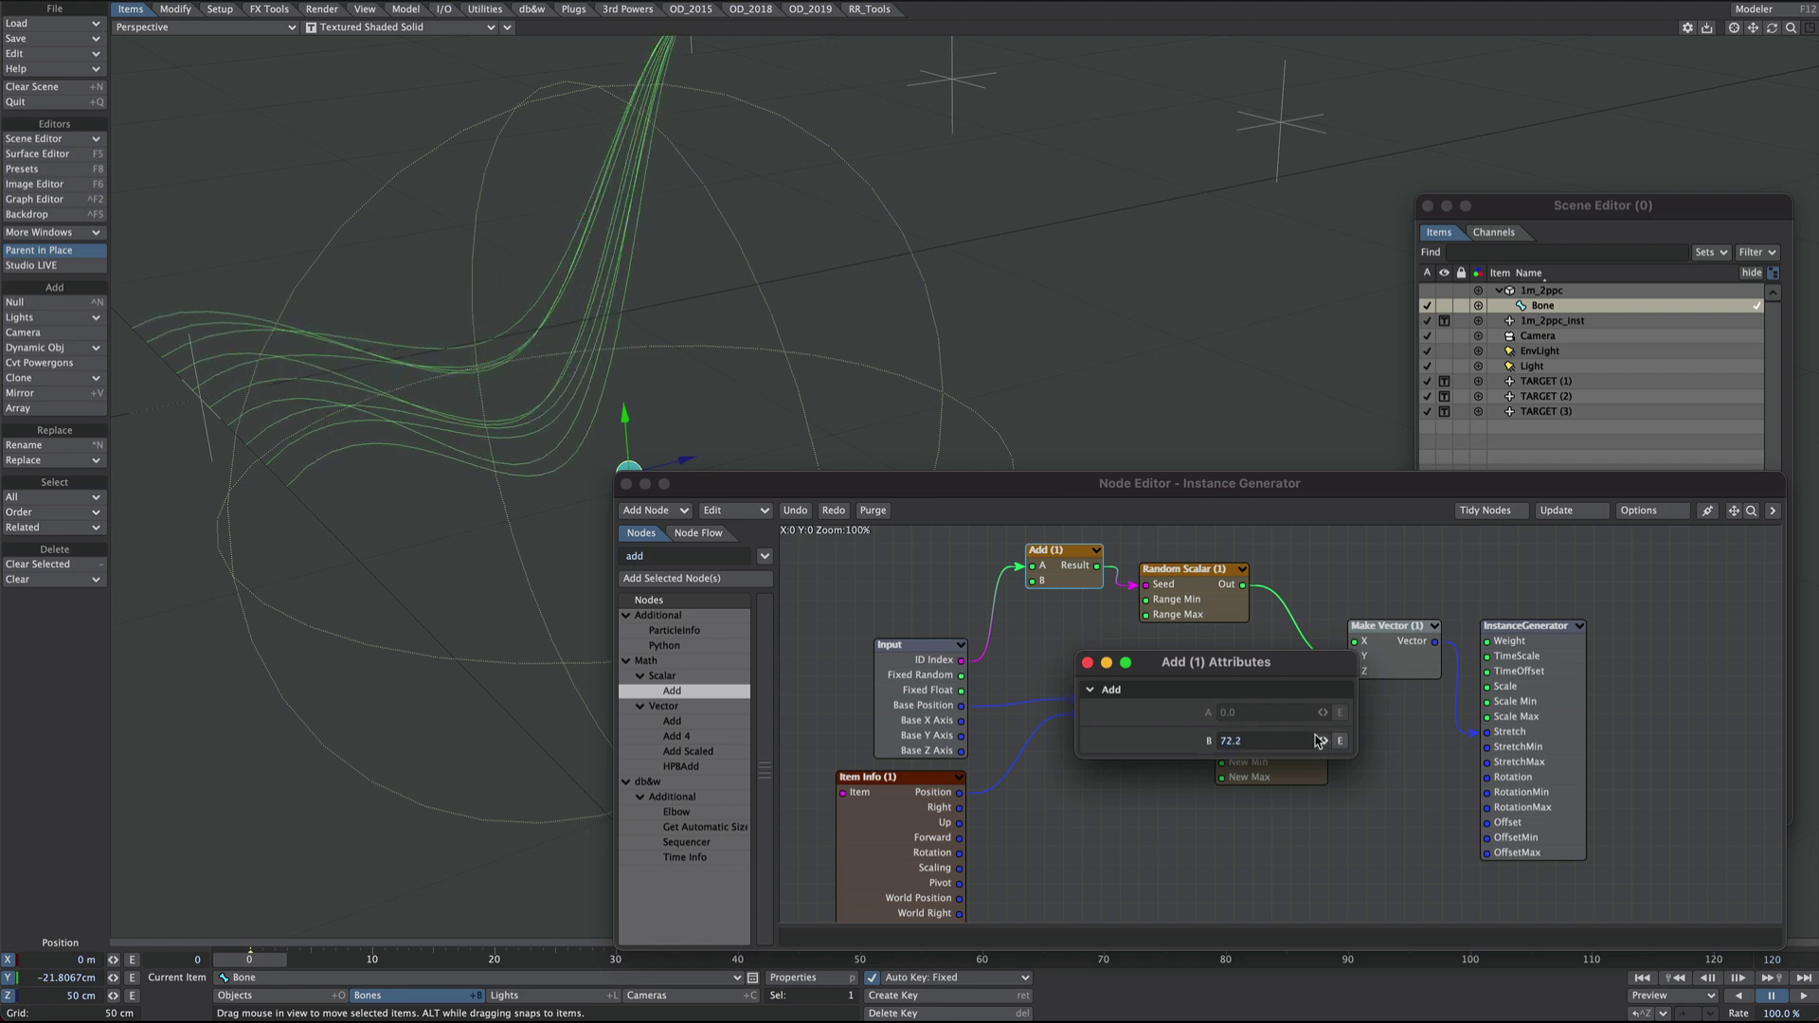
click(1088, 662)
Set the Random Scalar node's maximum range to about 0.603 to narrow the sag variation.
double_click(1172, 599)
alt+drag(940, 226, 933, 180)
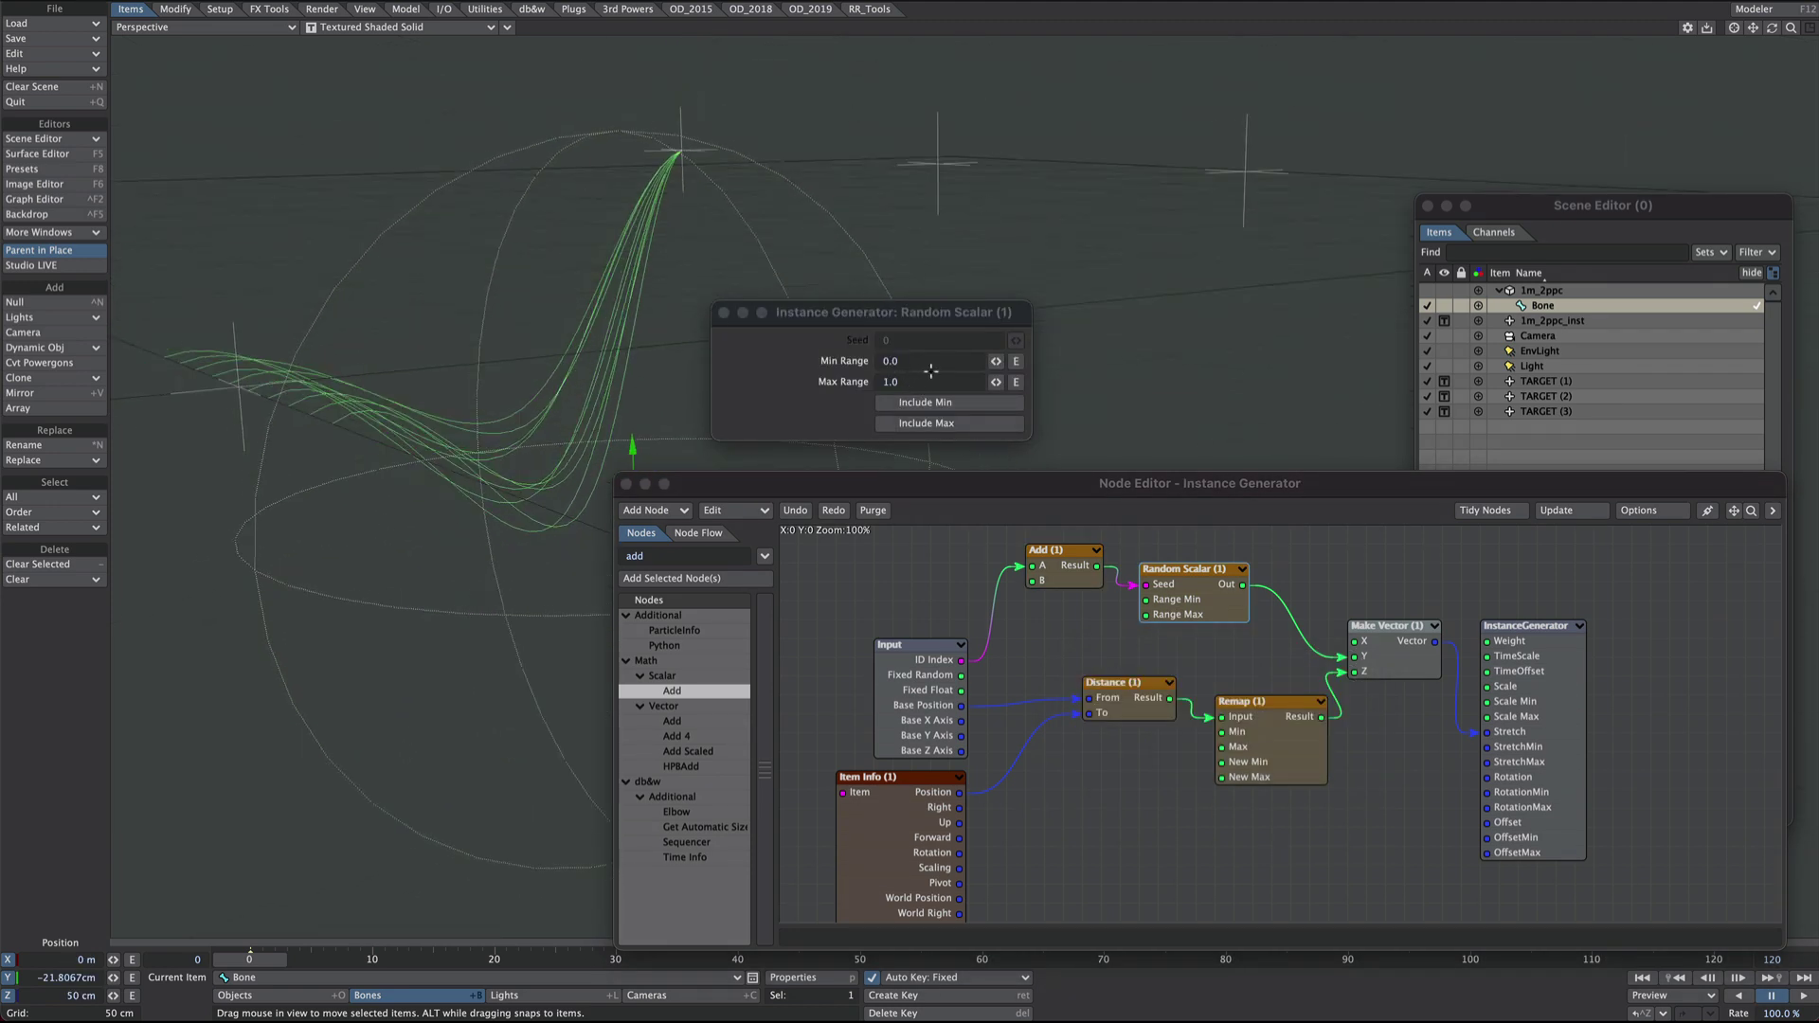
drag(996, 381, 1002, 385)
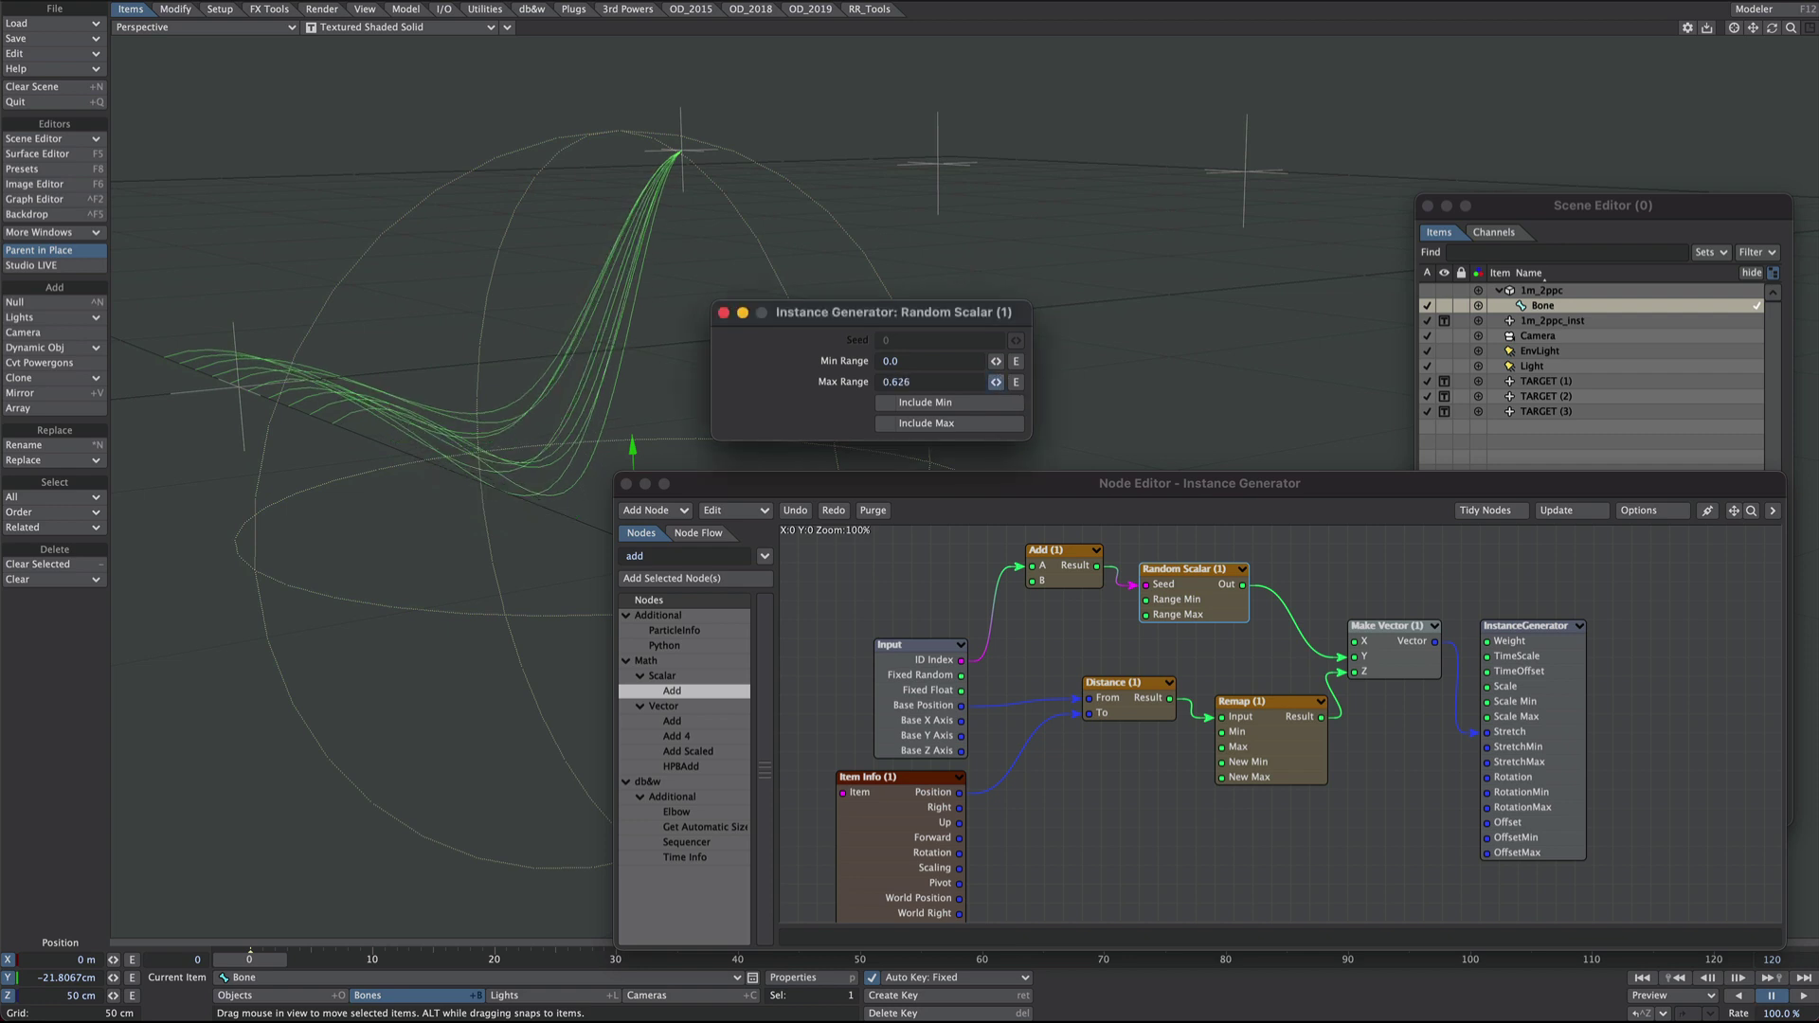
drag(995, 382, 725, 421)
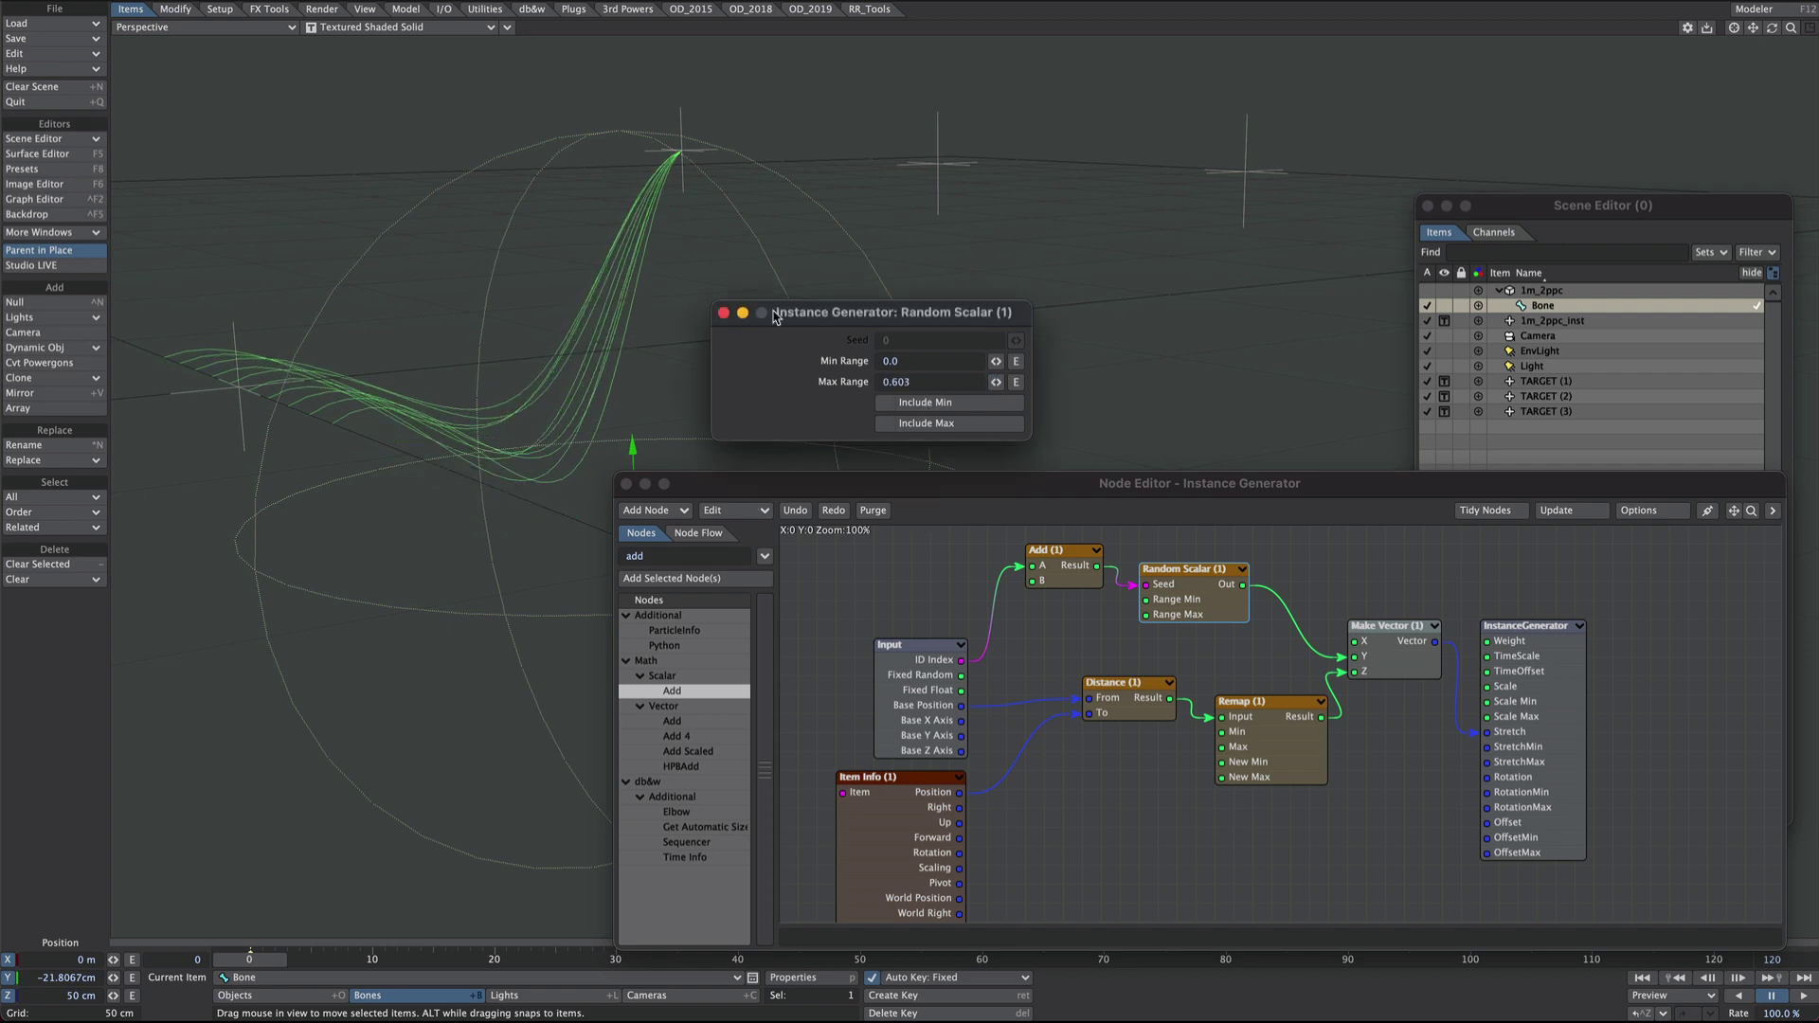
click(723, 312)
Adjust the bone's Y position to about -15.9 cm.
click(1544, 312)
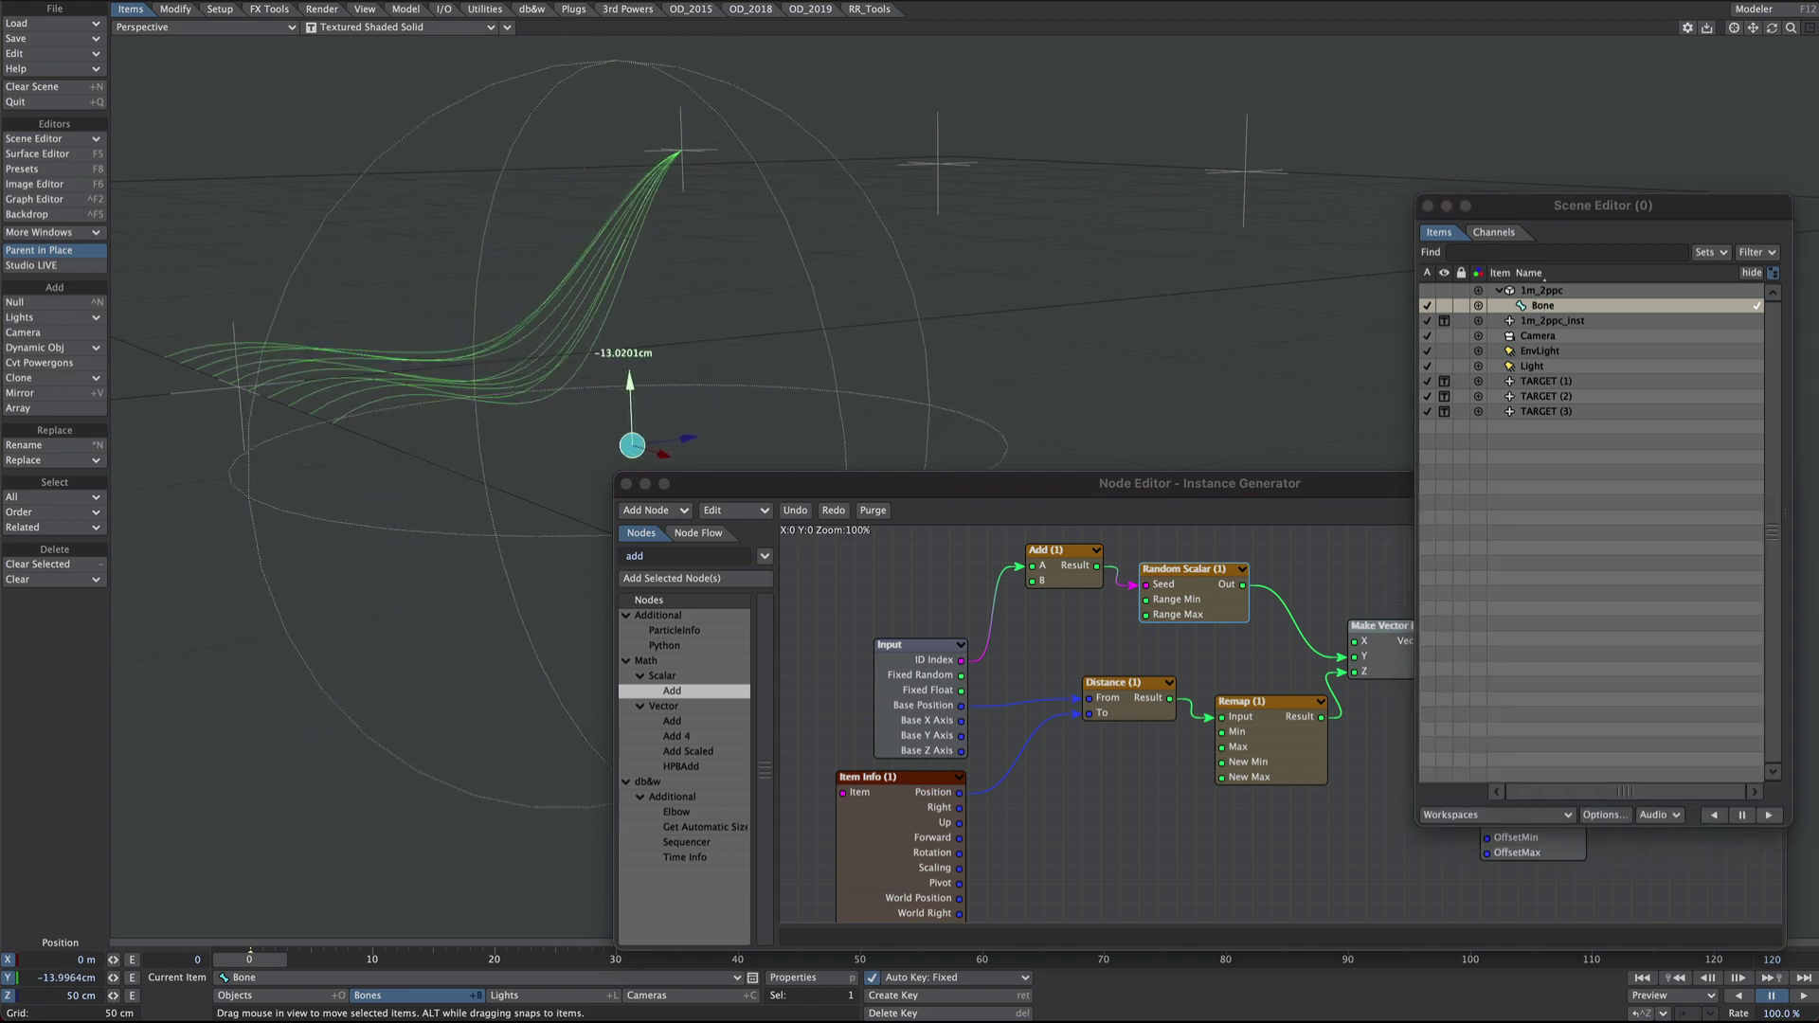
mouse_move(633, 447)
mouse_down()
mouse_move(629, 463)
mouse_move(629, 394)
mouse_move(632, 461)
mouse_up()
alt+drag(690, 350, 673, 388)
alt+drag(639, 457, 659, 455)
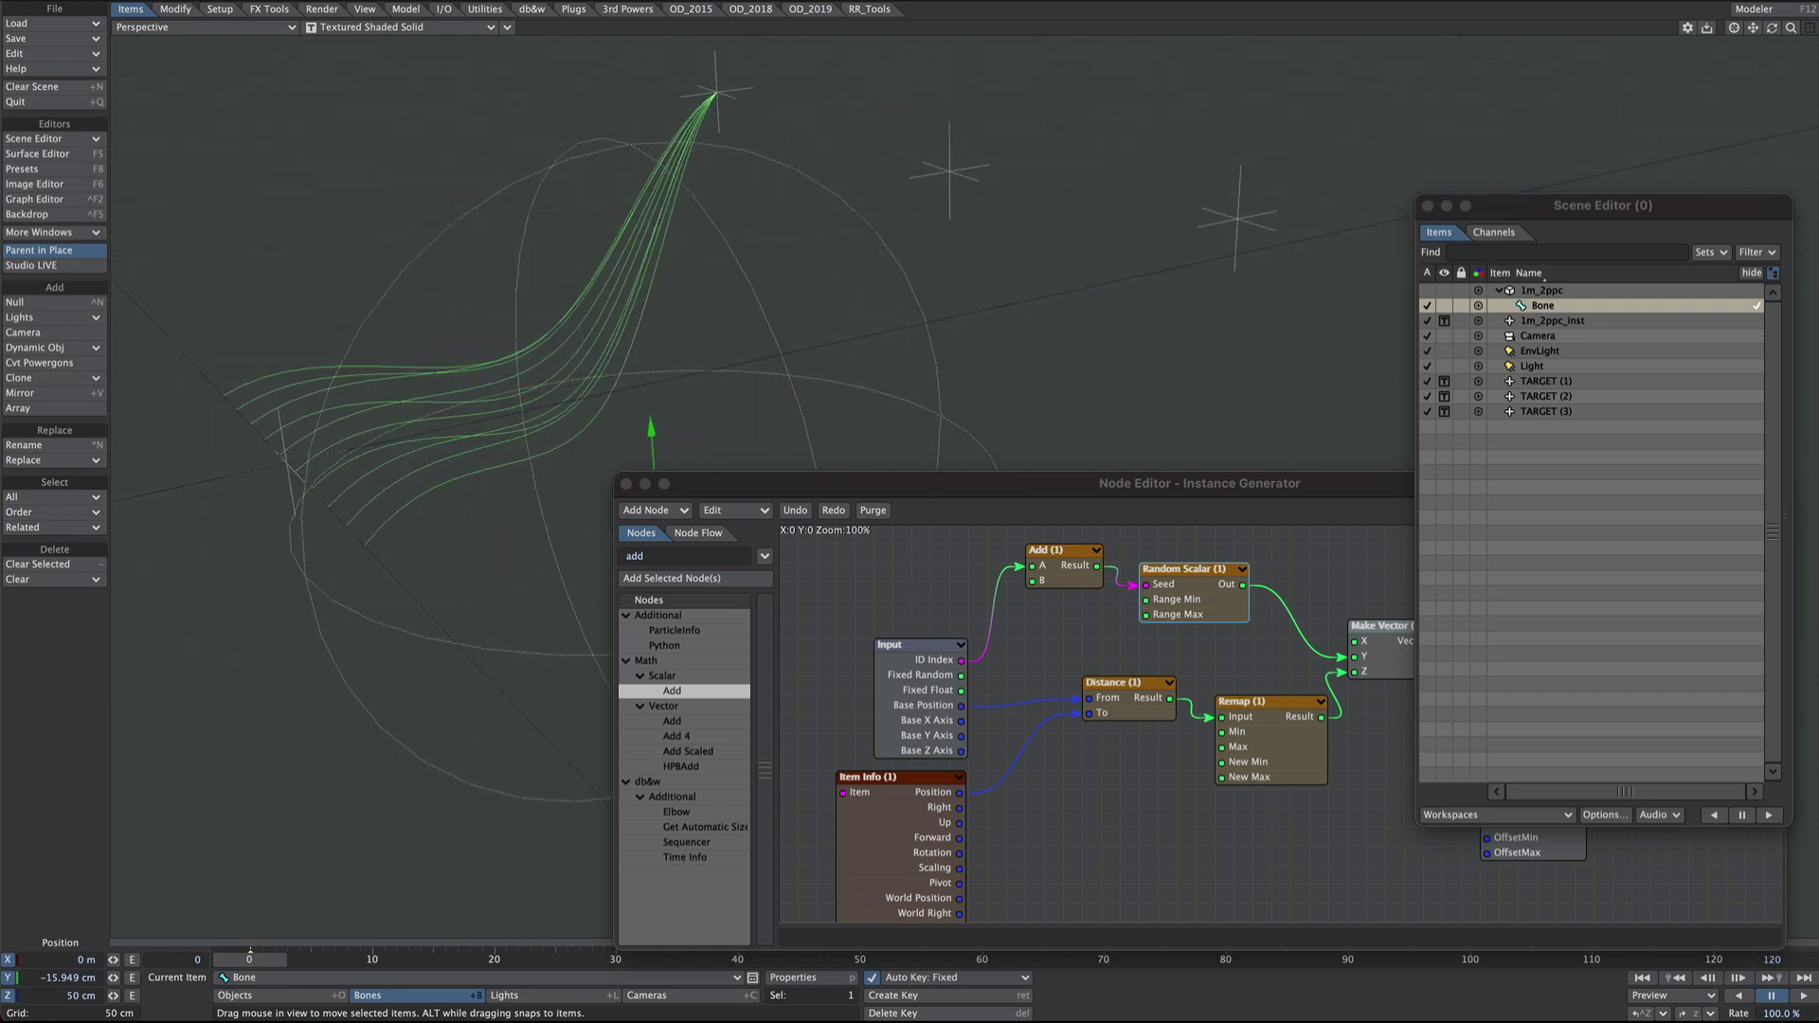
In the 1m_2ppc_inst instance generator, set the 1m_2ppc entry's World/Local/Parent option to Local, with the node editor closed.
drag(1818, 360, 1148, 121)
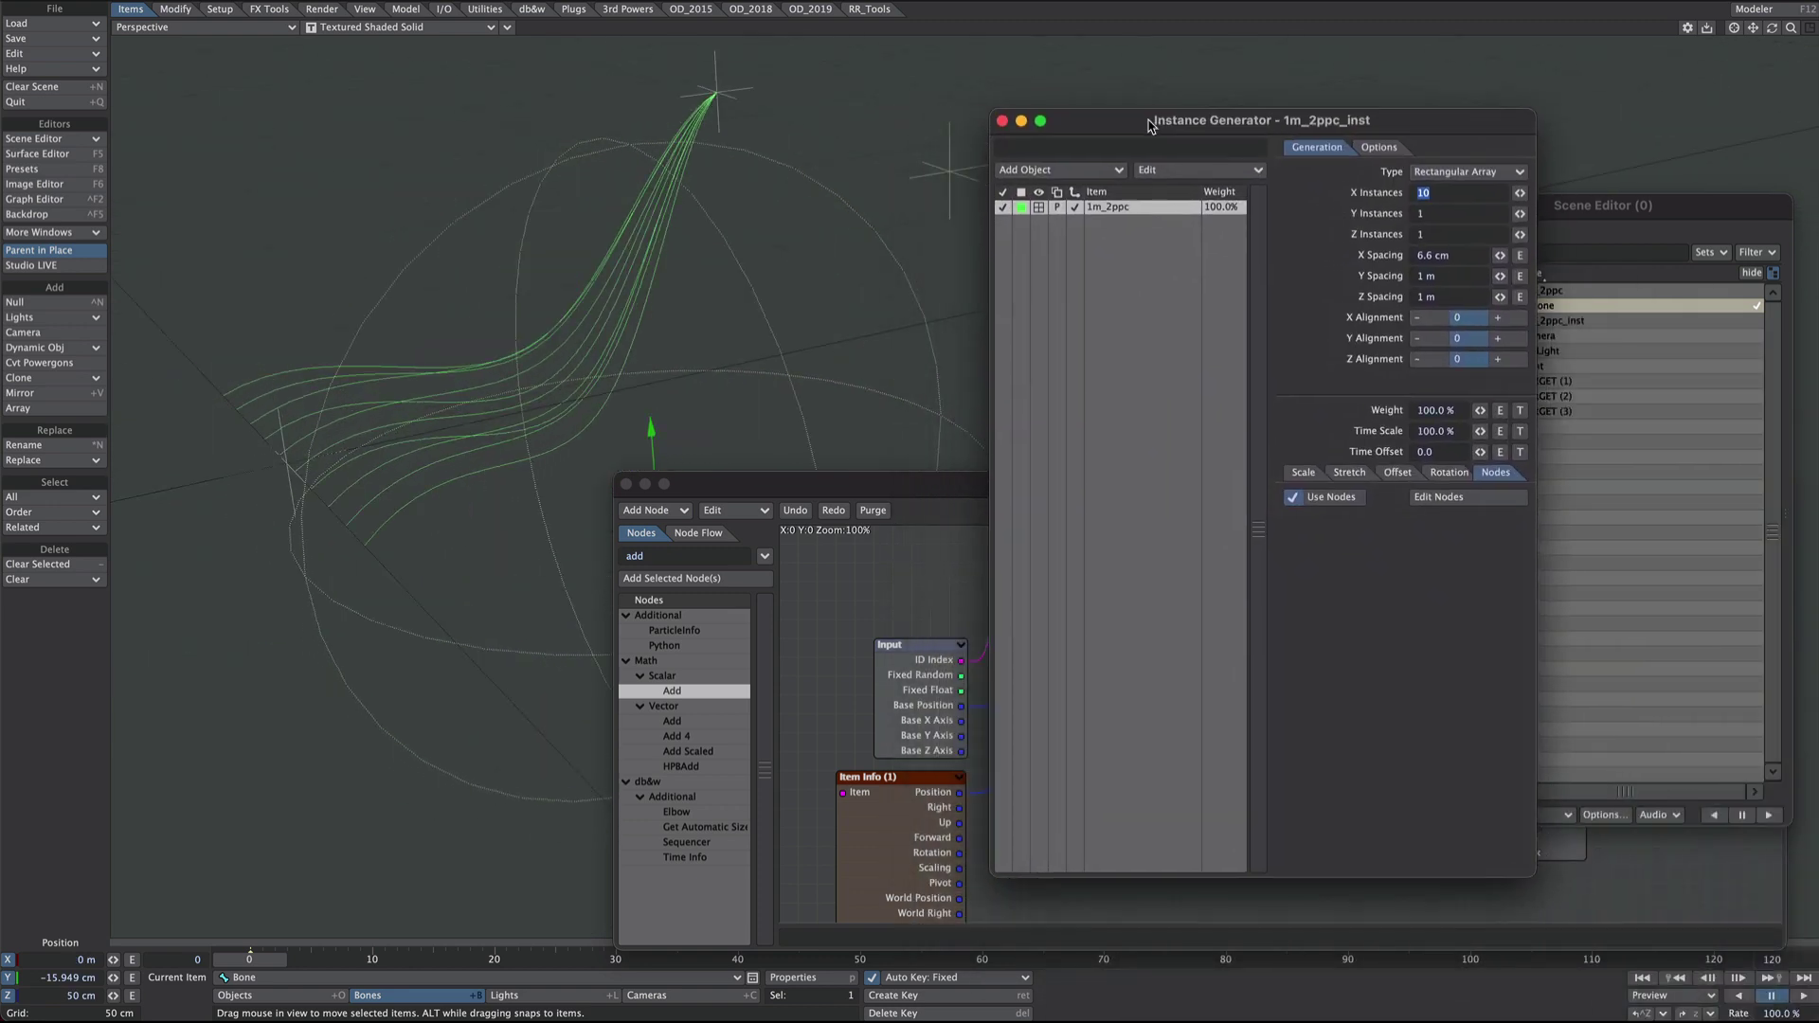
click(623, 484)
click(1100, 210)
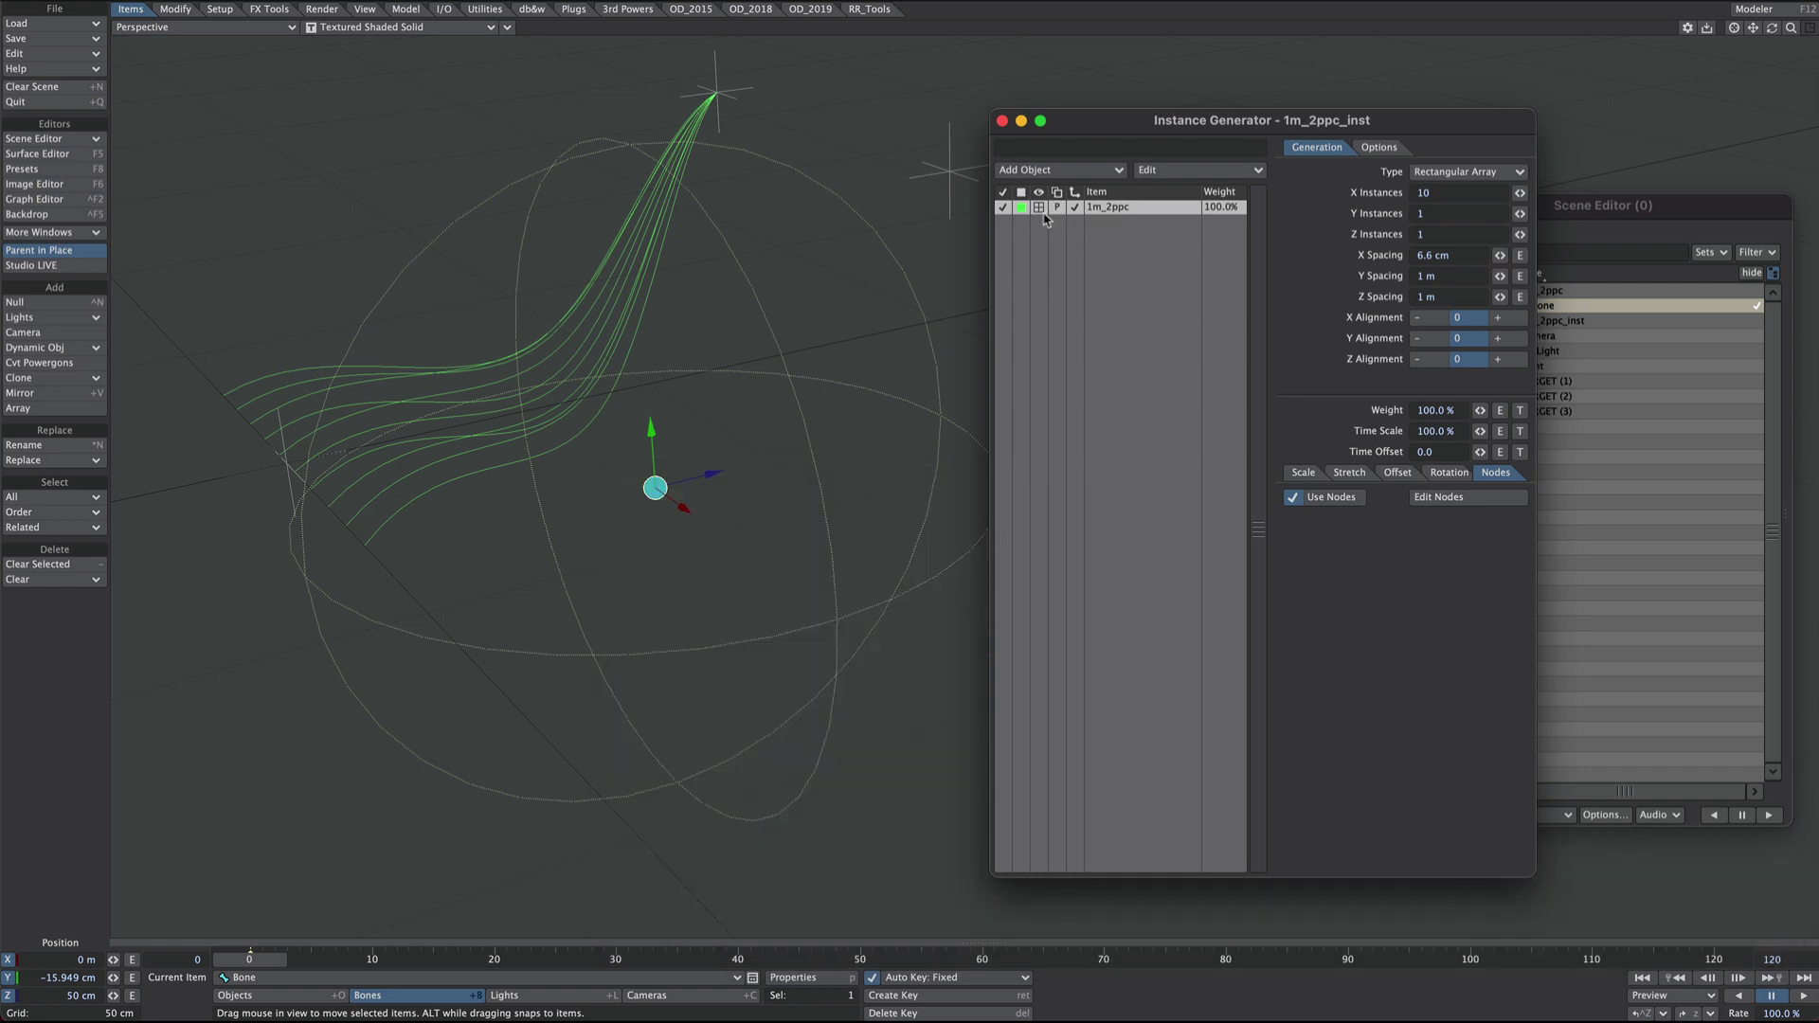
click(1059, 209)
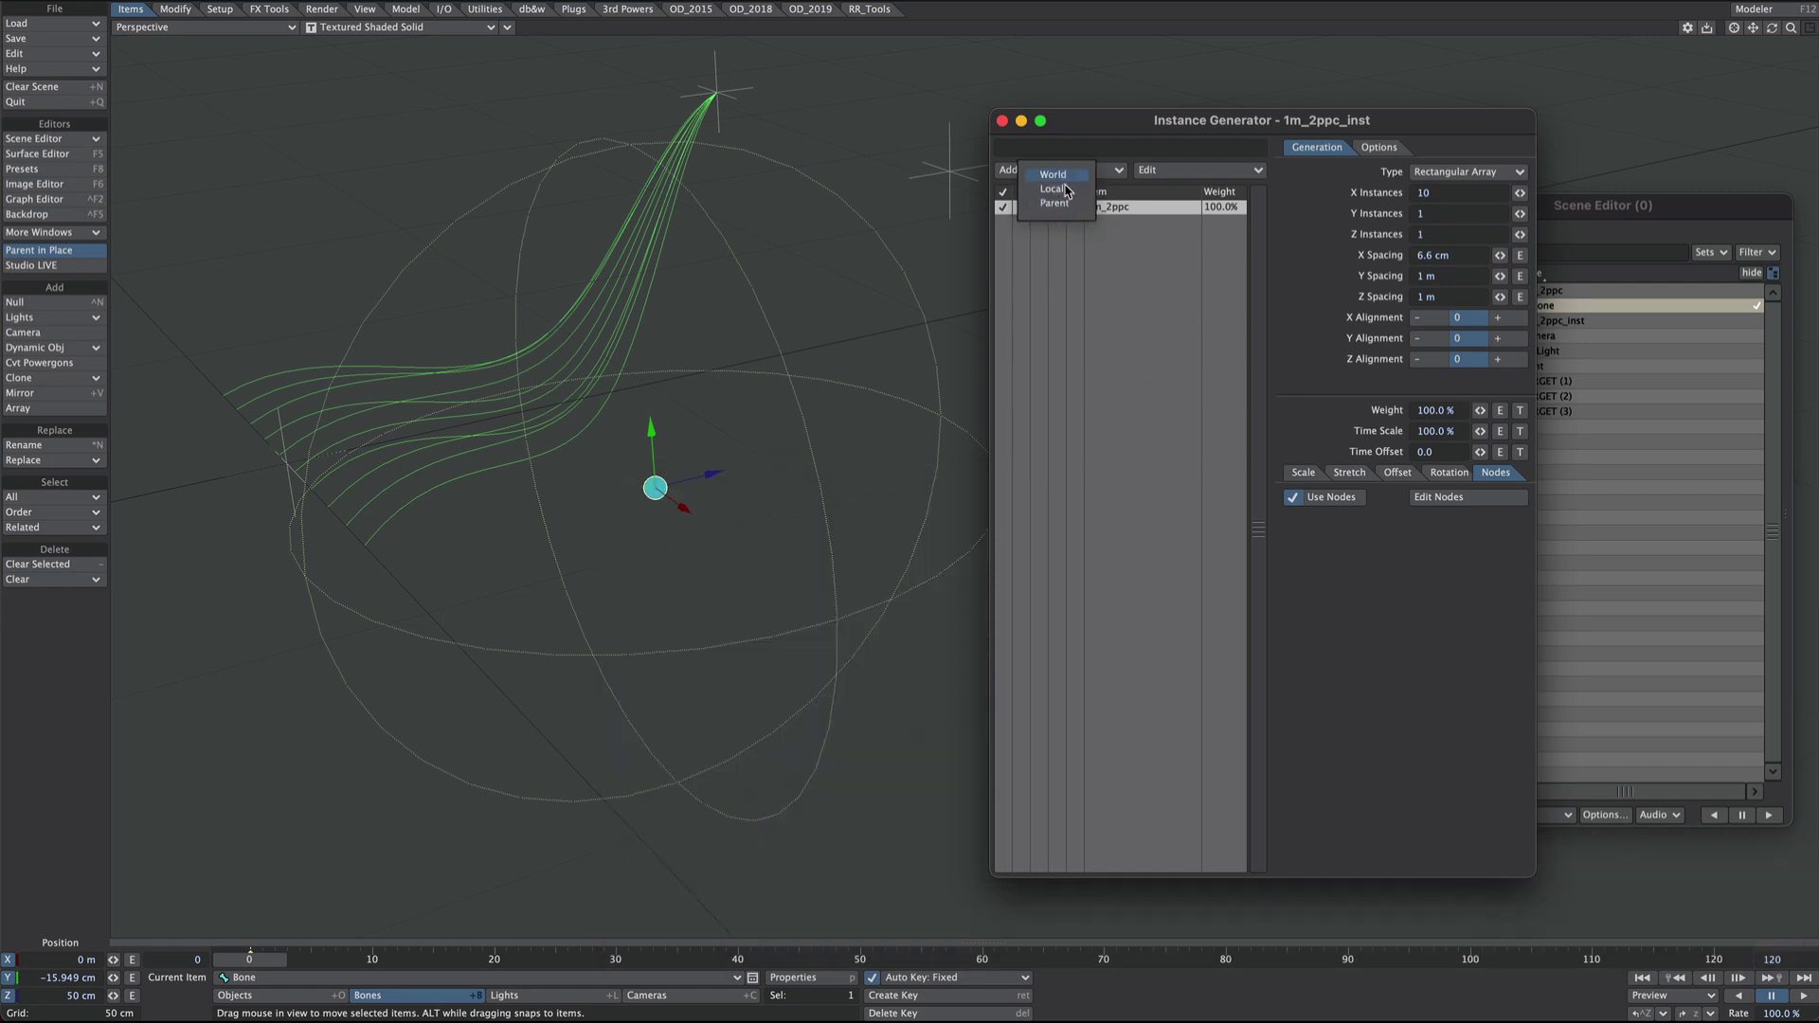
click(1053, 189)
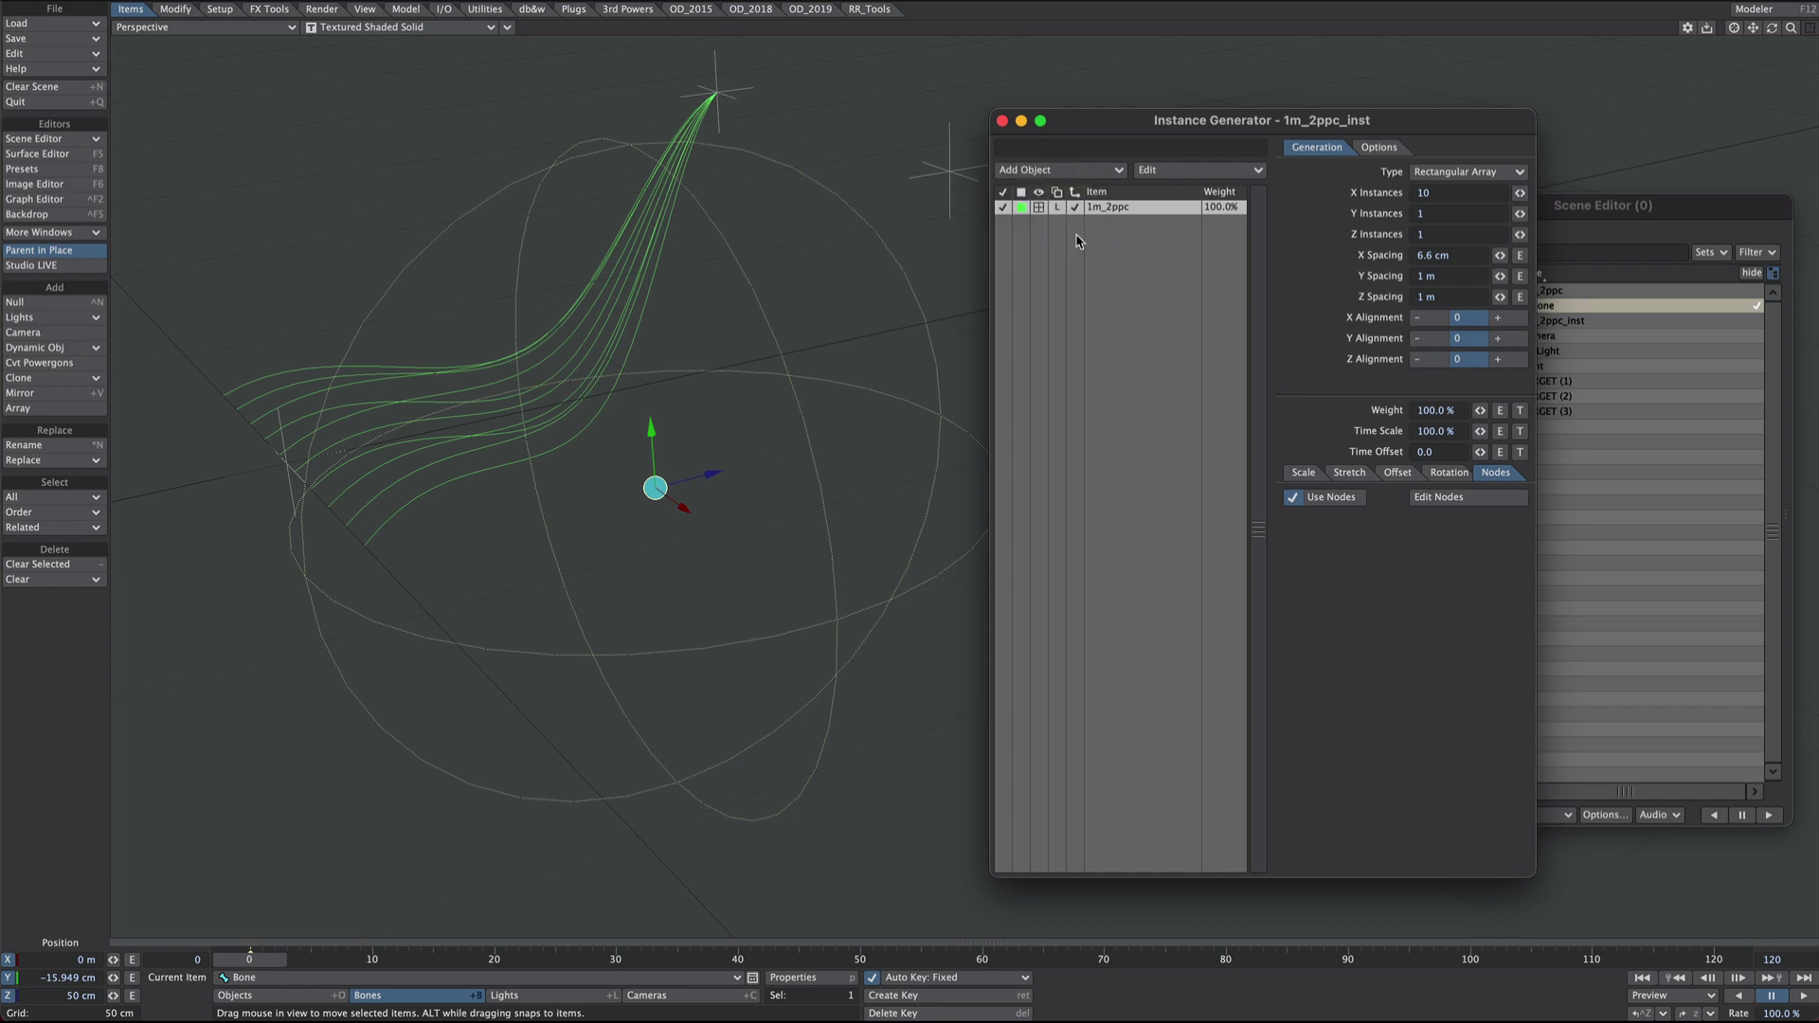
Add the 1m_2ppc object to the instance generator two more times.
click(1039, 171)
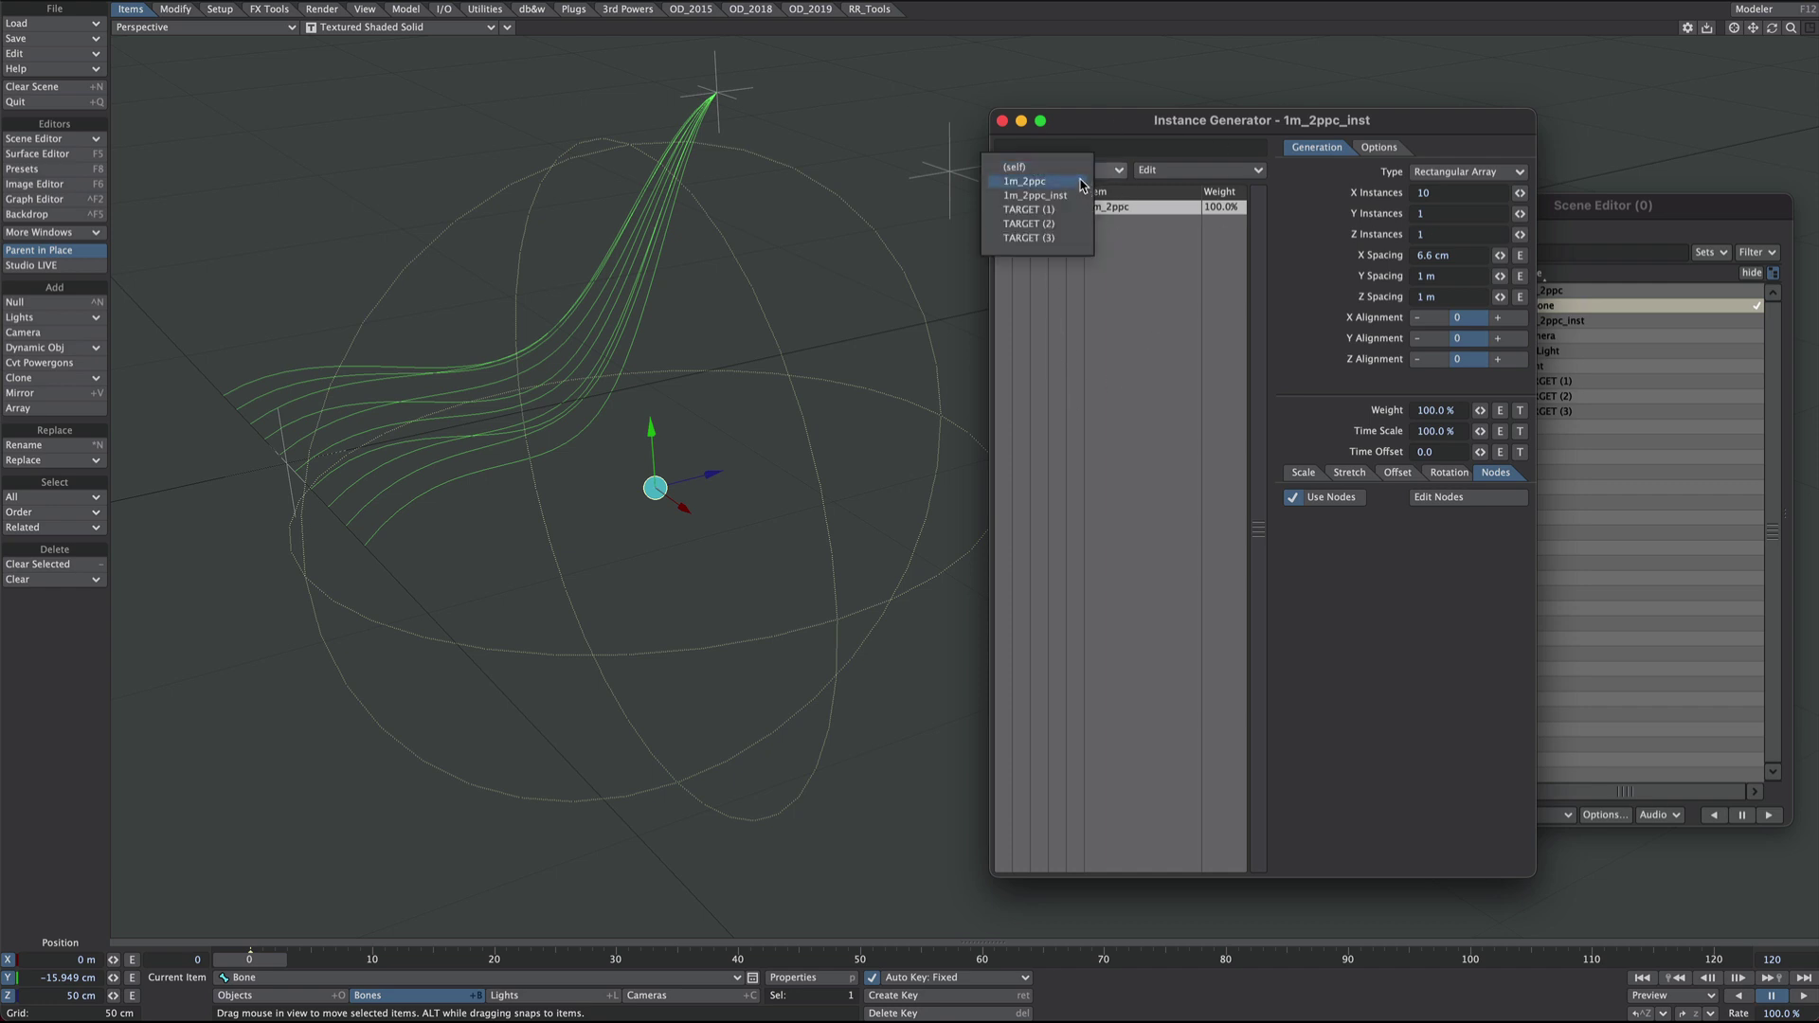
click(1077, 183)
click(1034, 171)
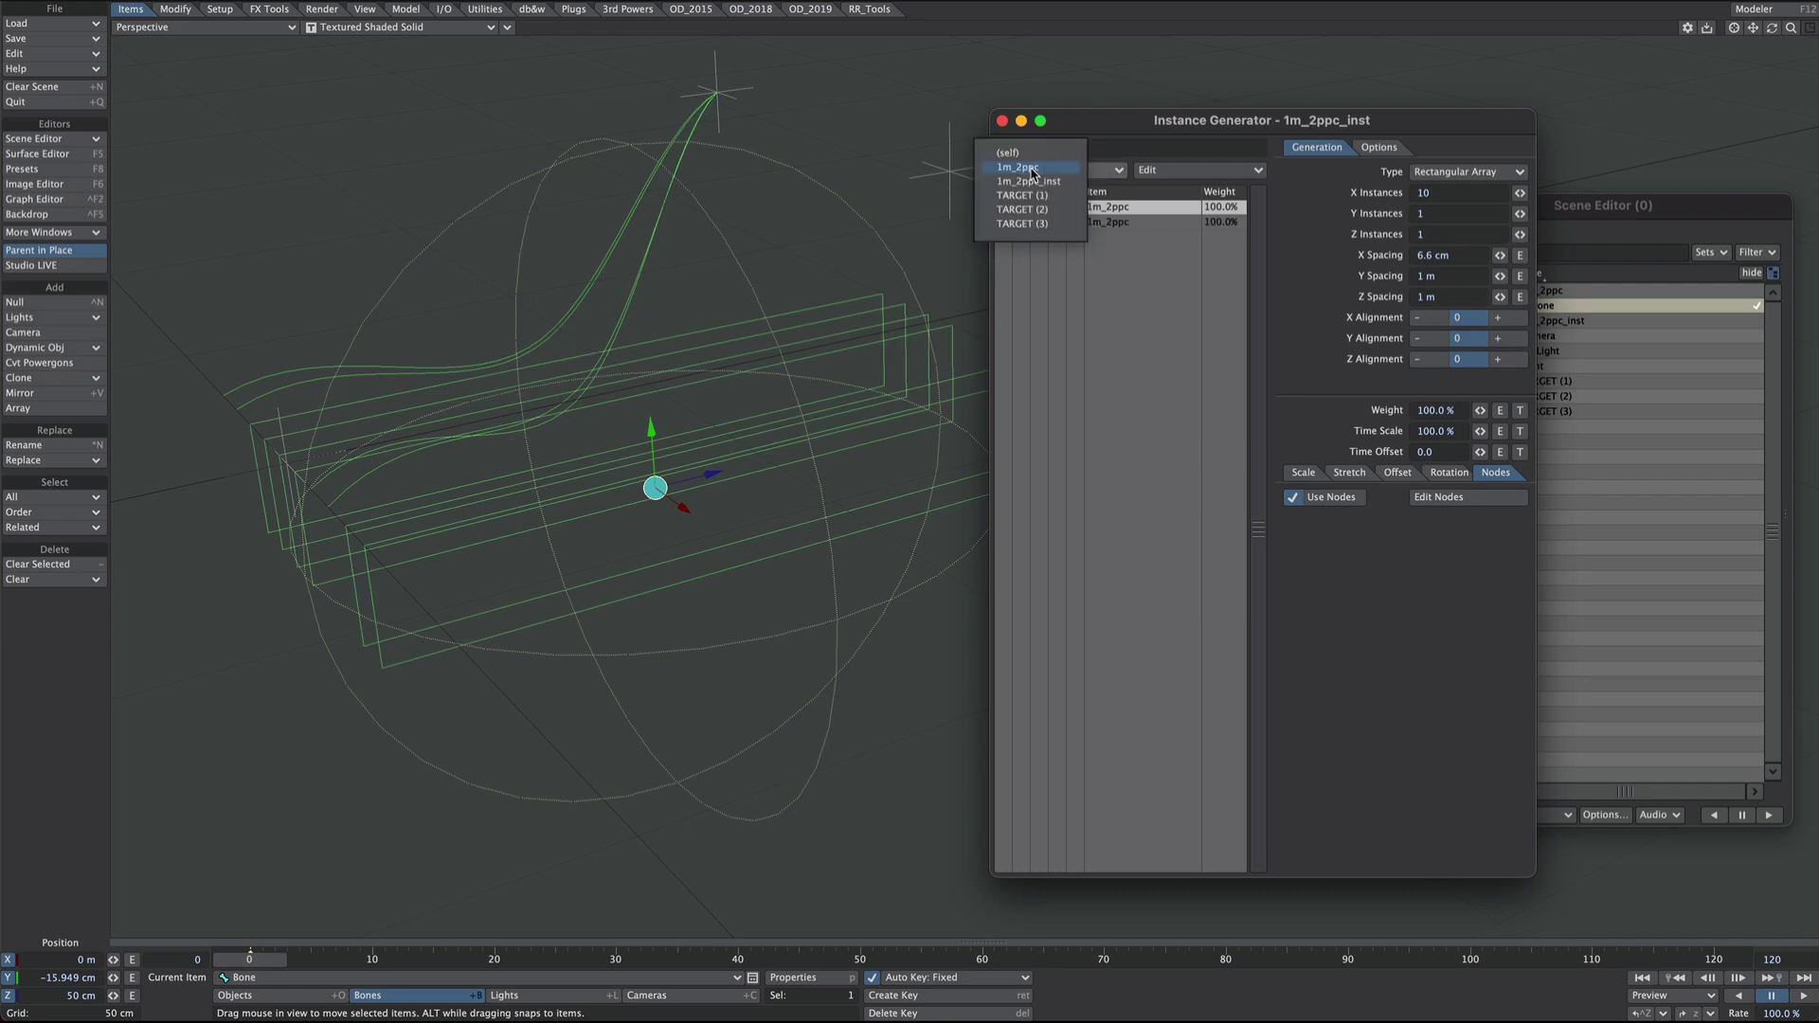
click(1033, 170)
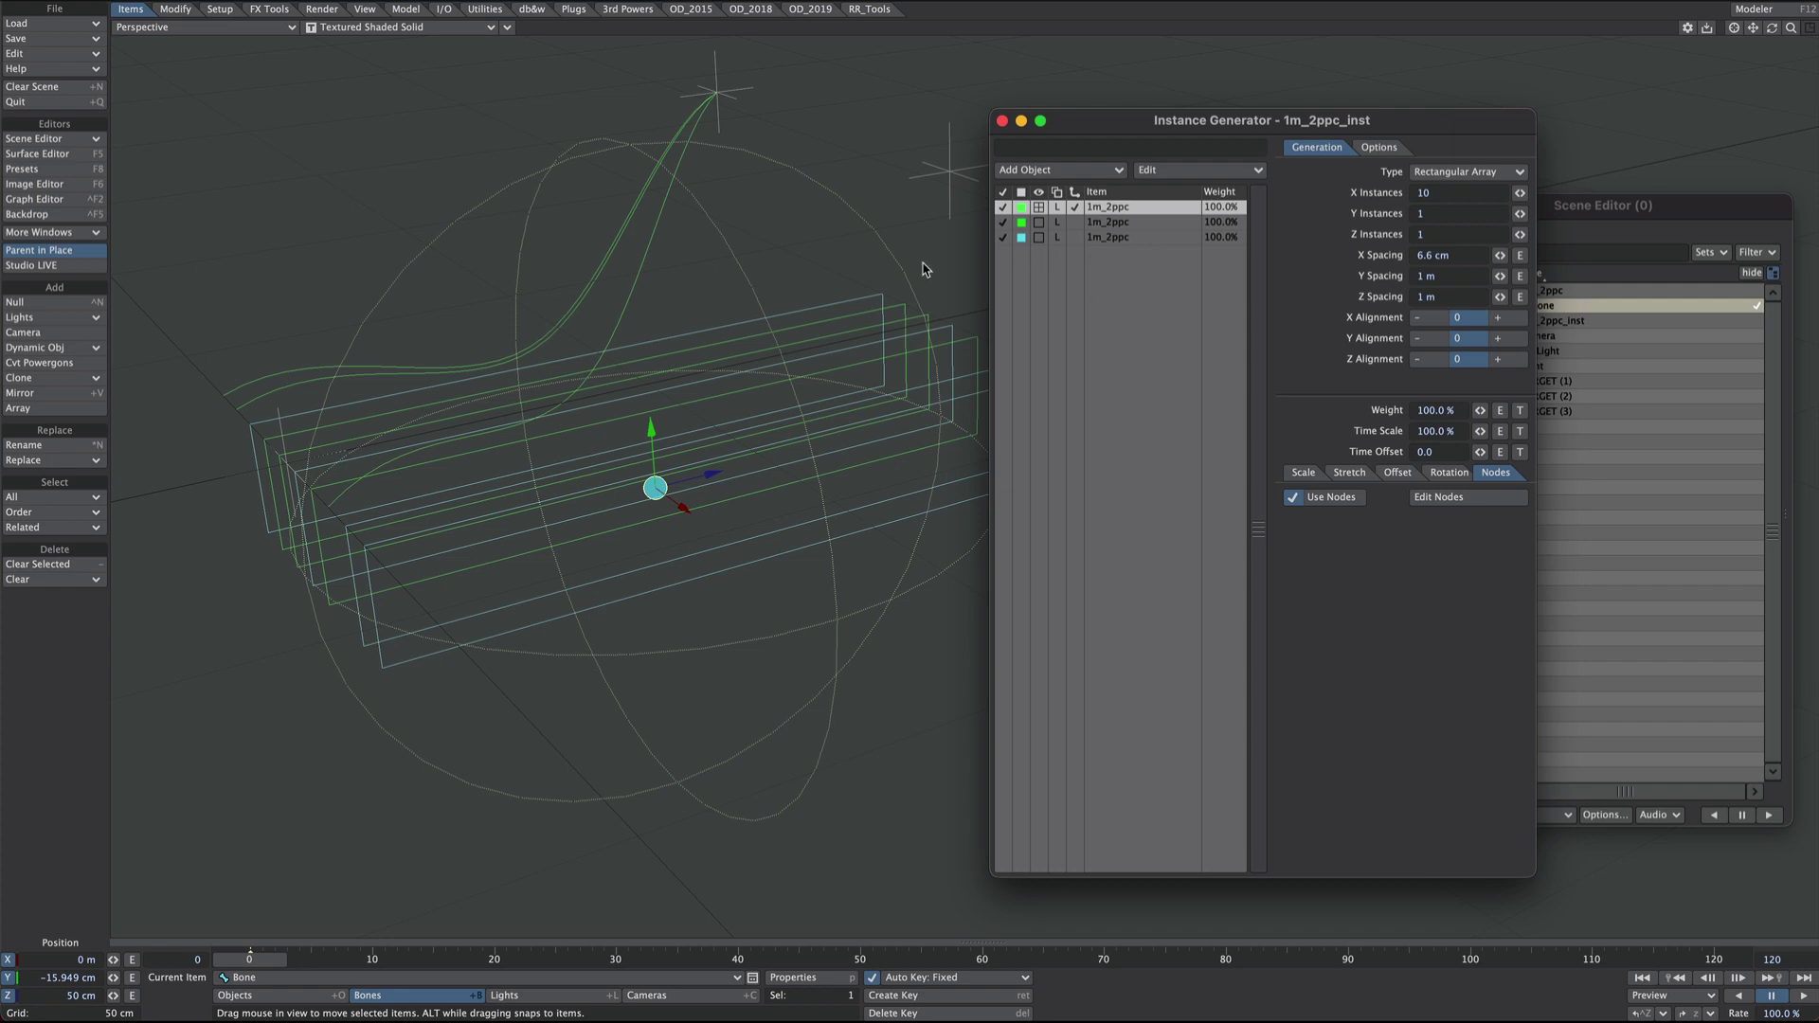
Colour the second 1m_2ppc entry red and display both added entries as Front Face Wireframe.
click(1021, 226)
click(1021, 224)
click(1031, 248)
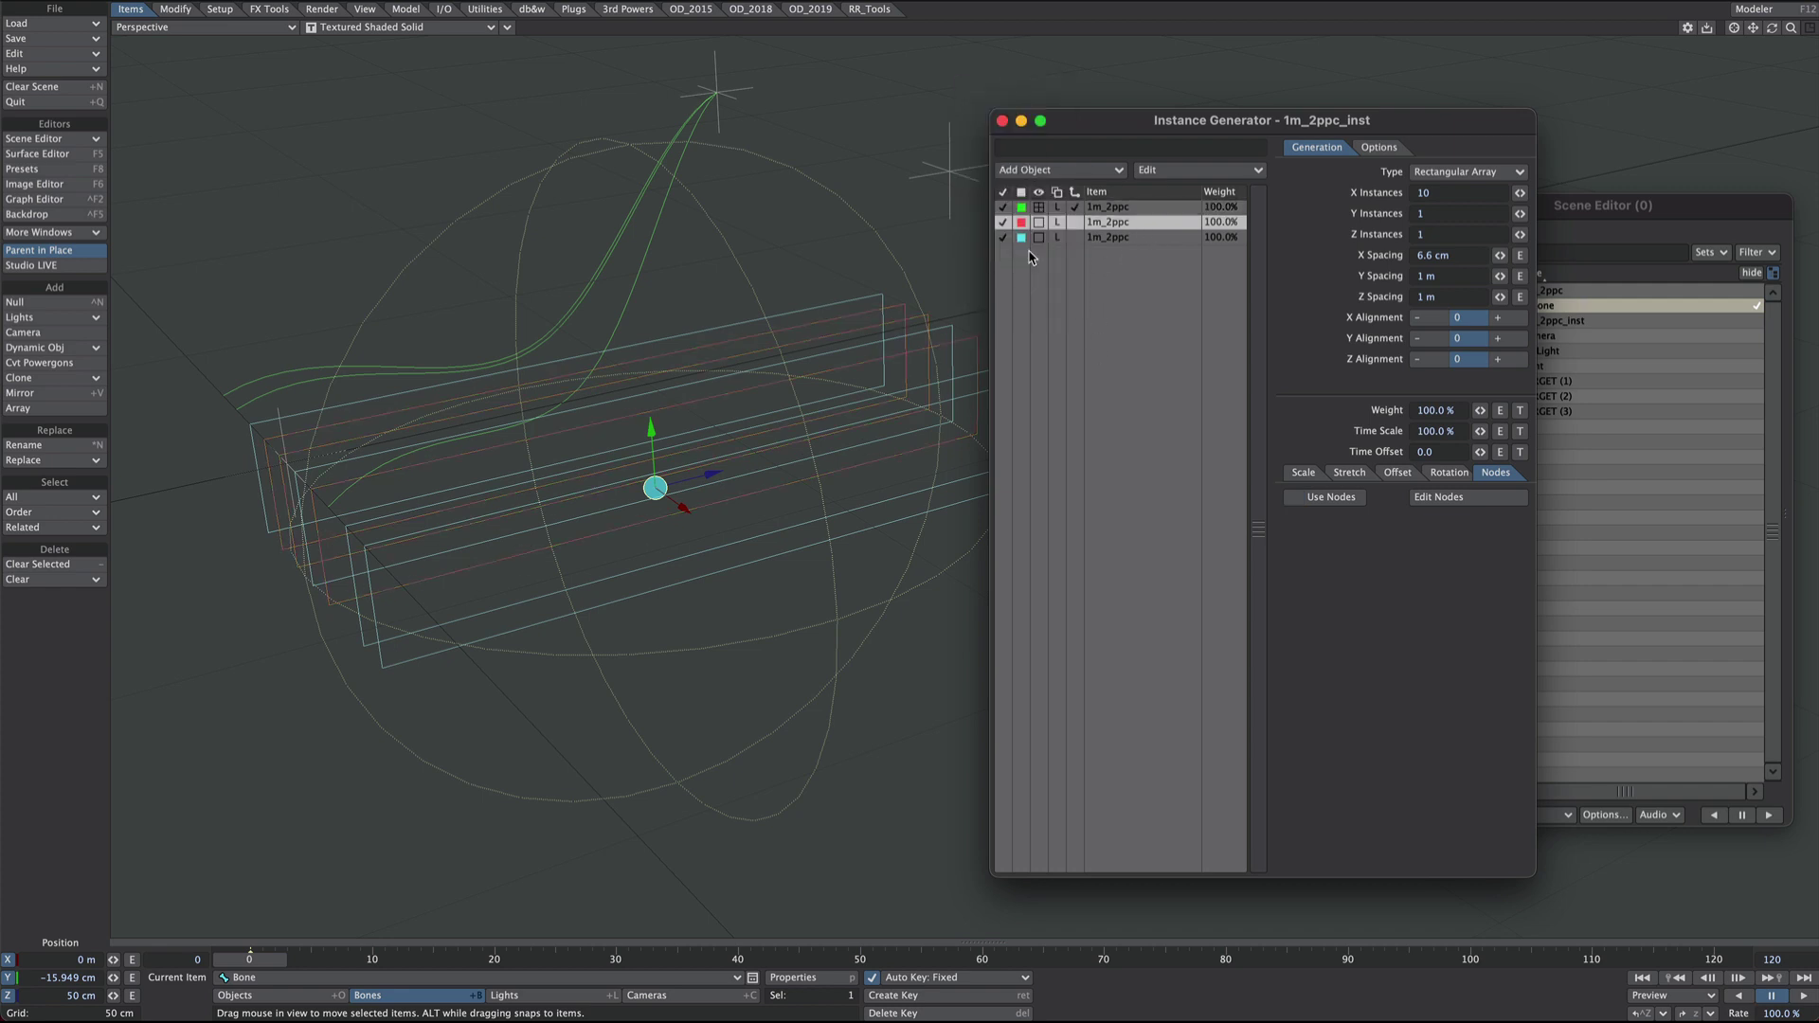
click(1021, 237)
click(1082, 333)
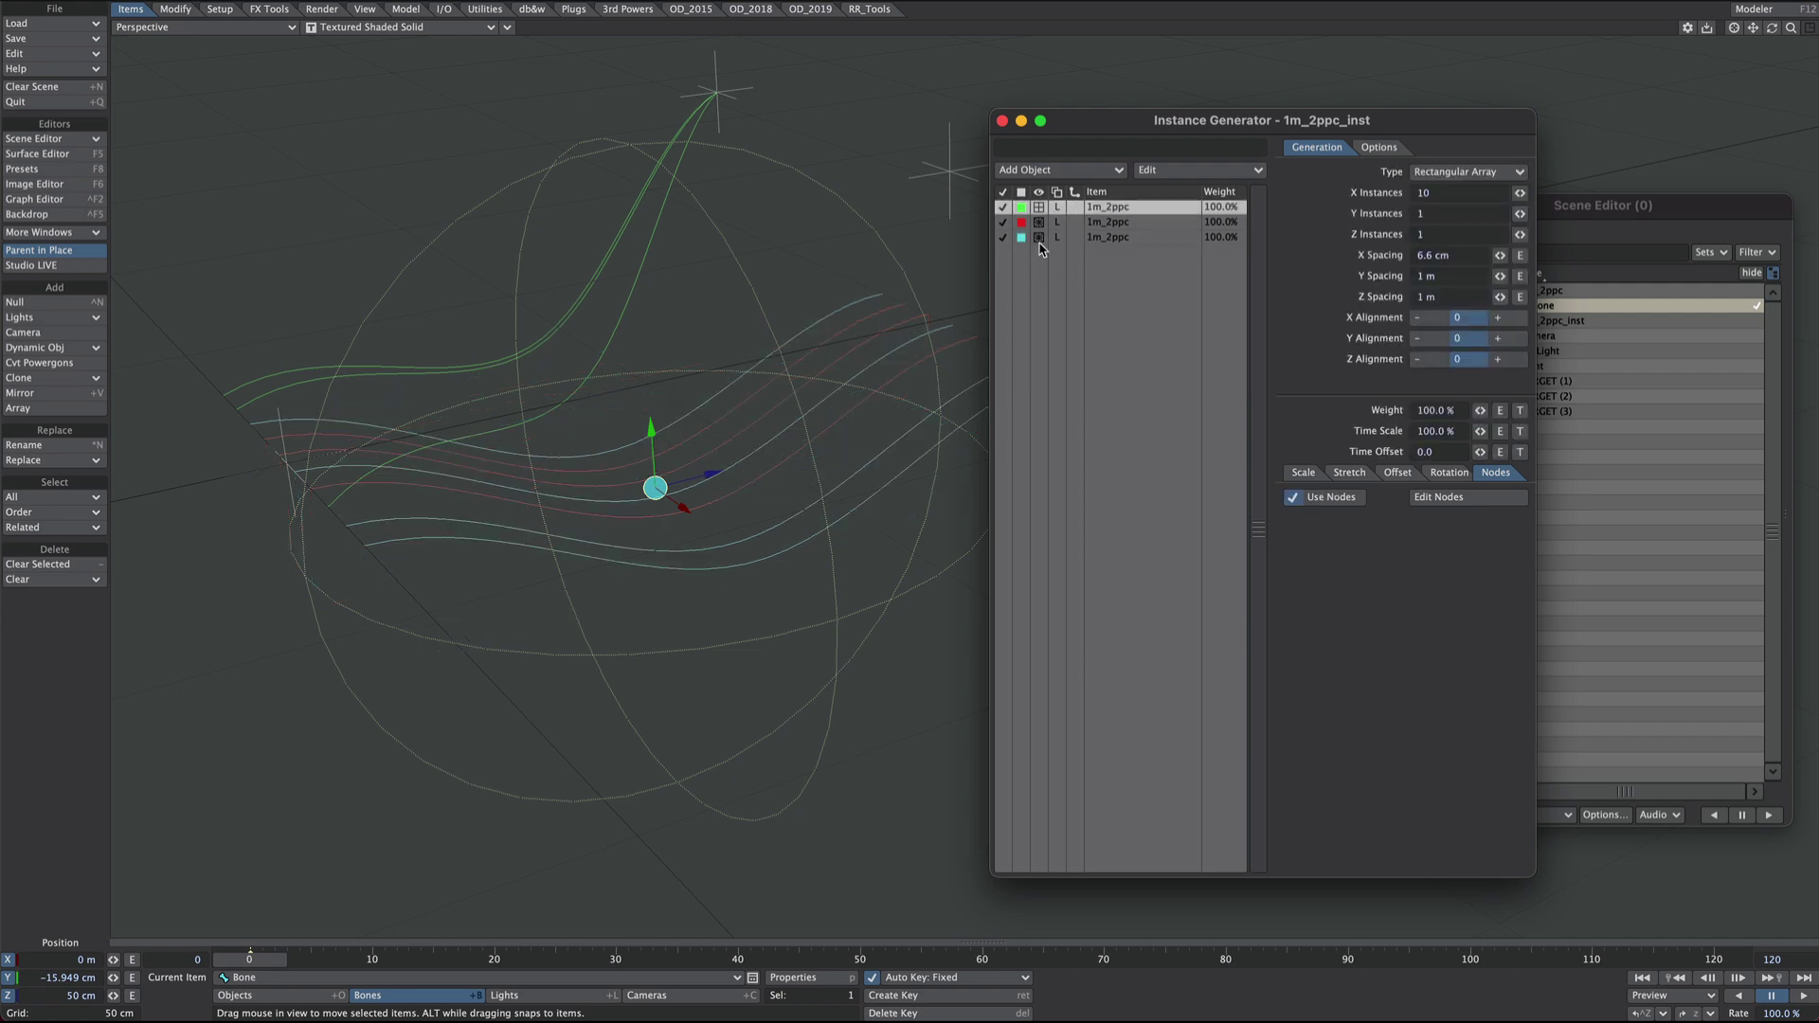
click(1116, 237)
click(1039, 238)
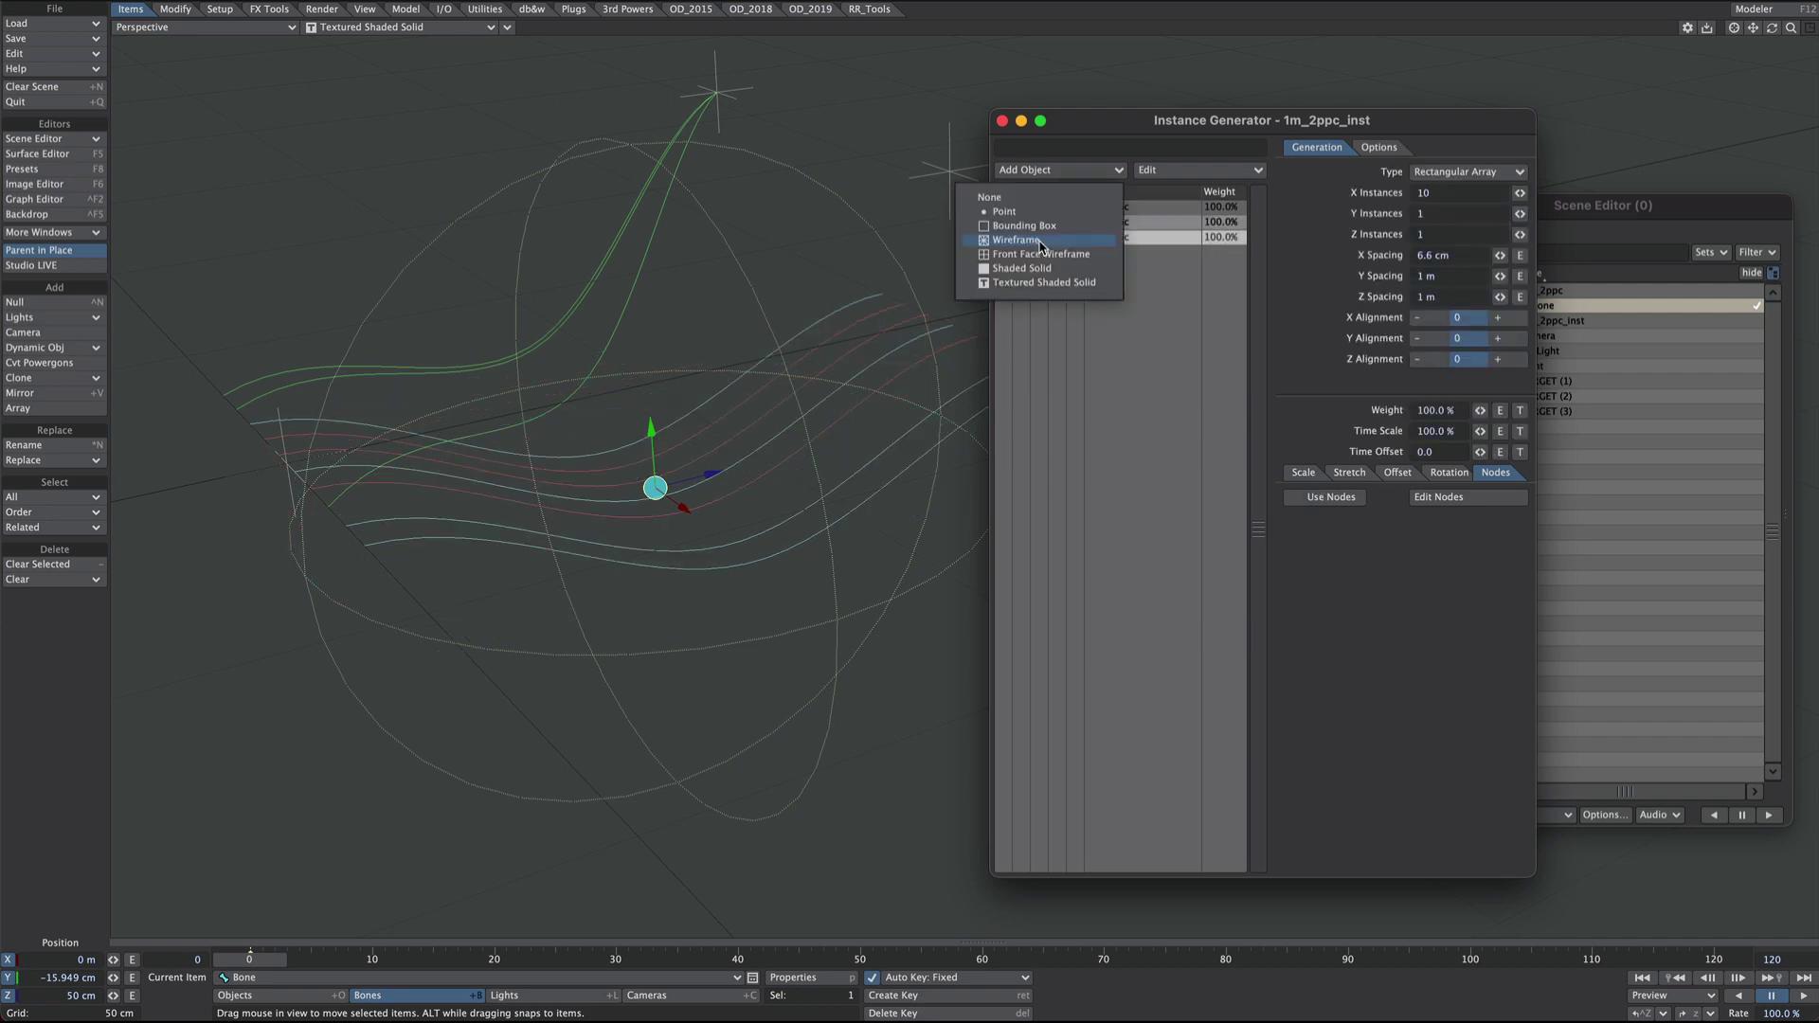
click(1007, 252)
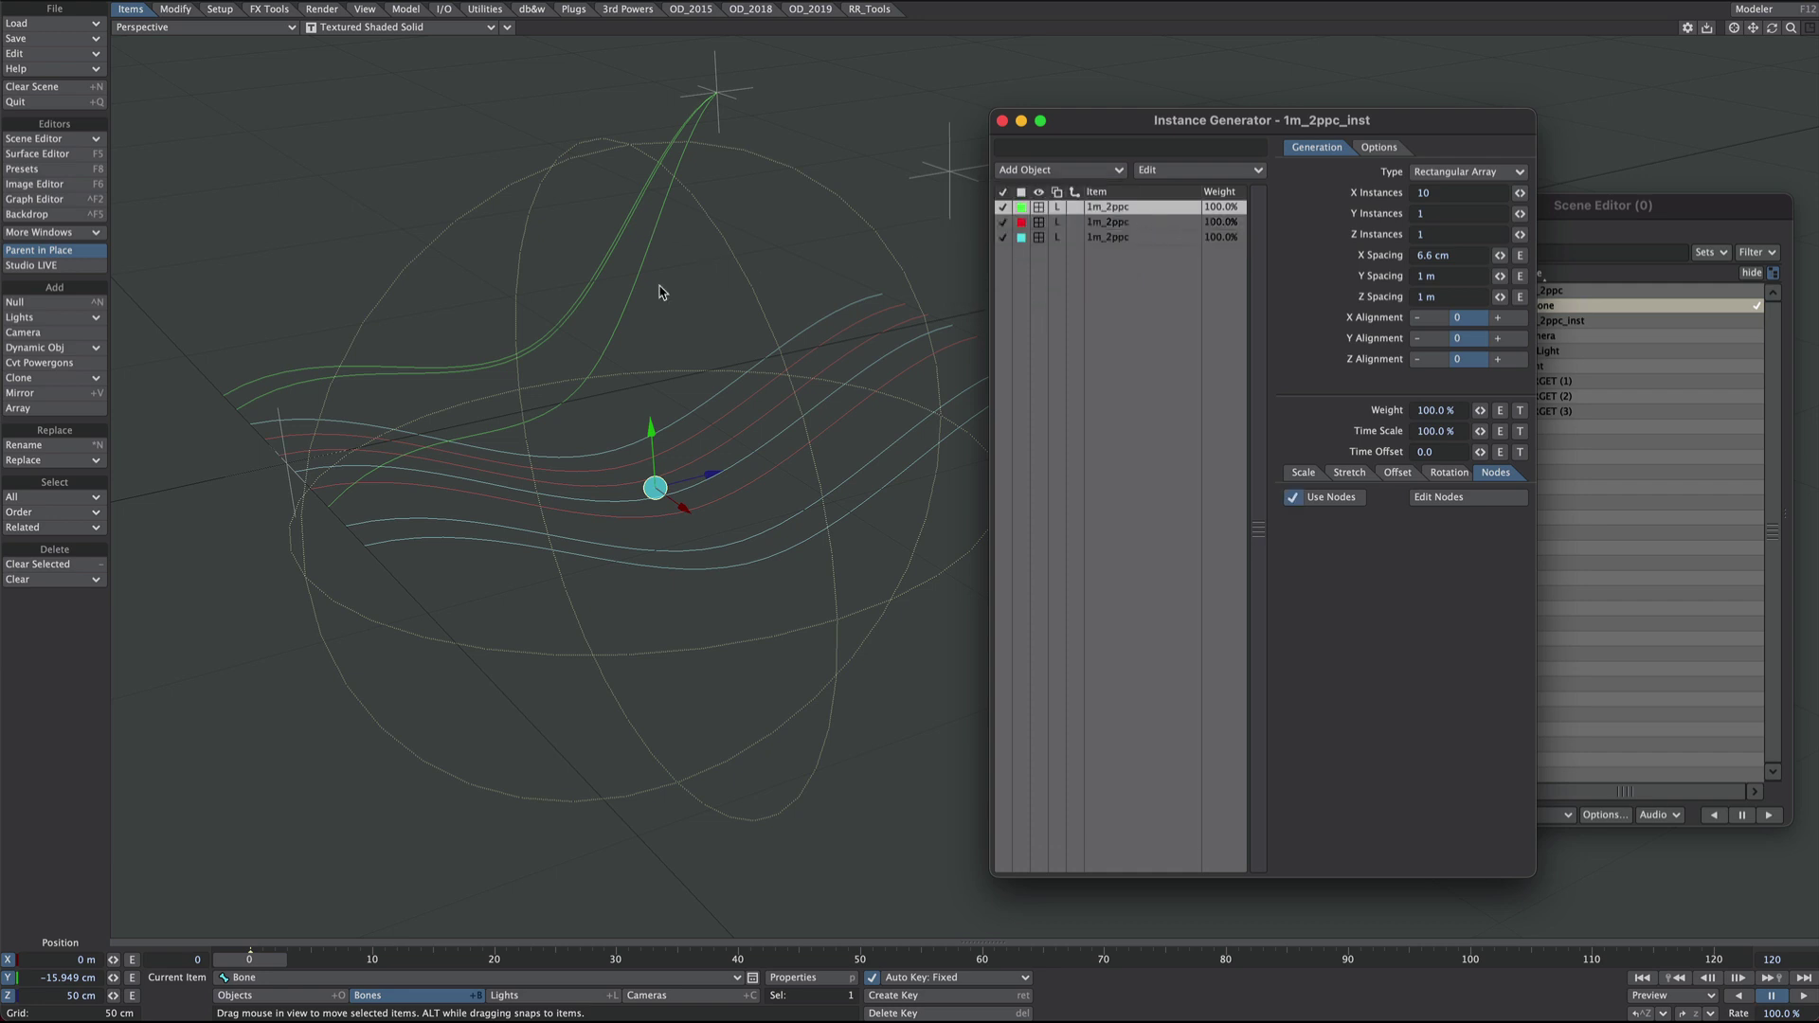
Copy the first 1m_2ppc entry's settings and paste them onto the second and third entries.
click(1158, 171)
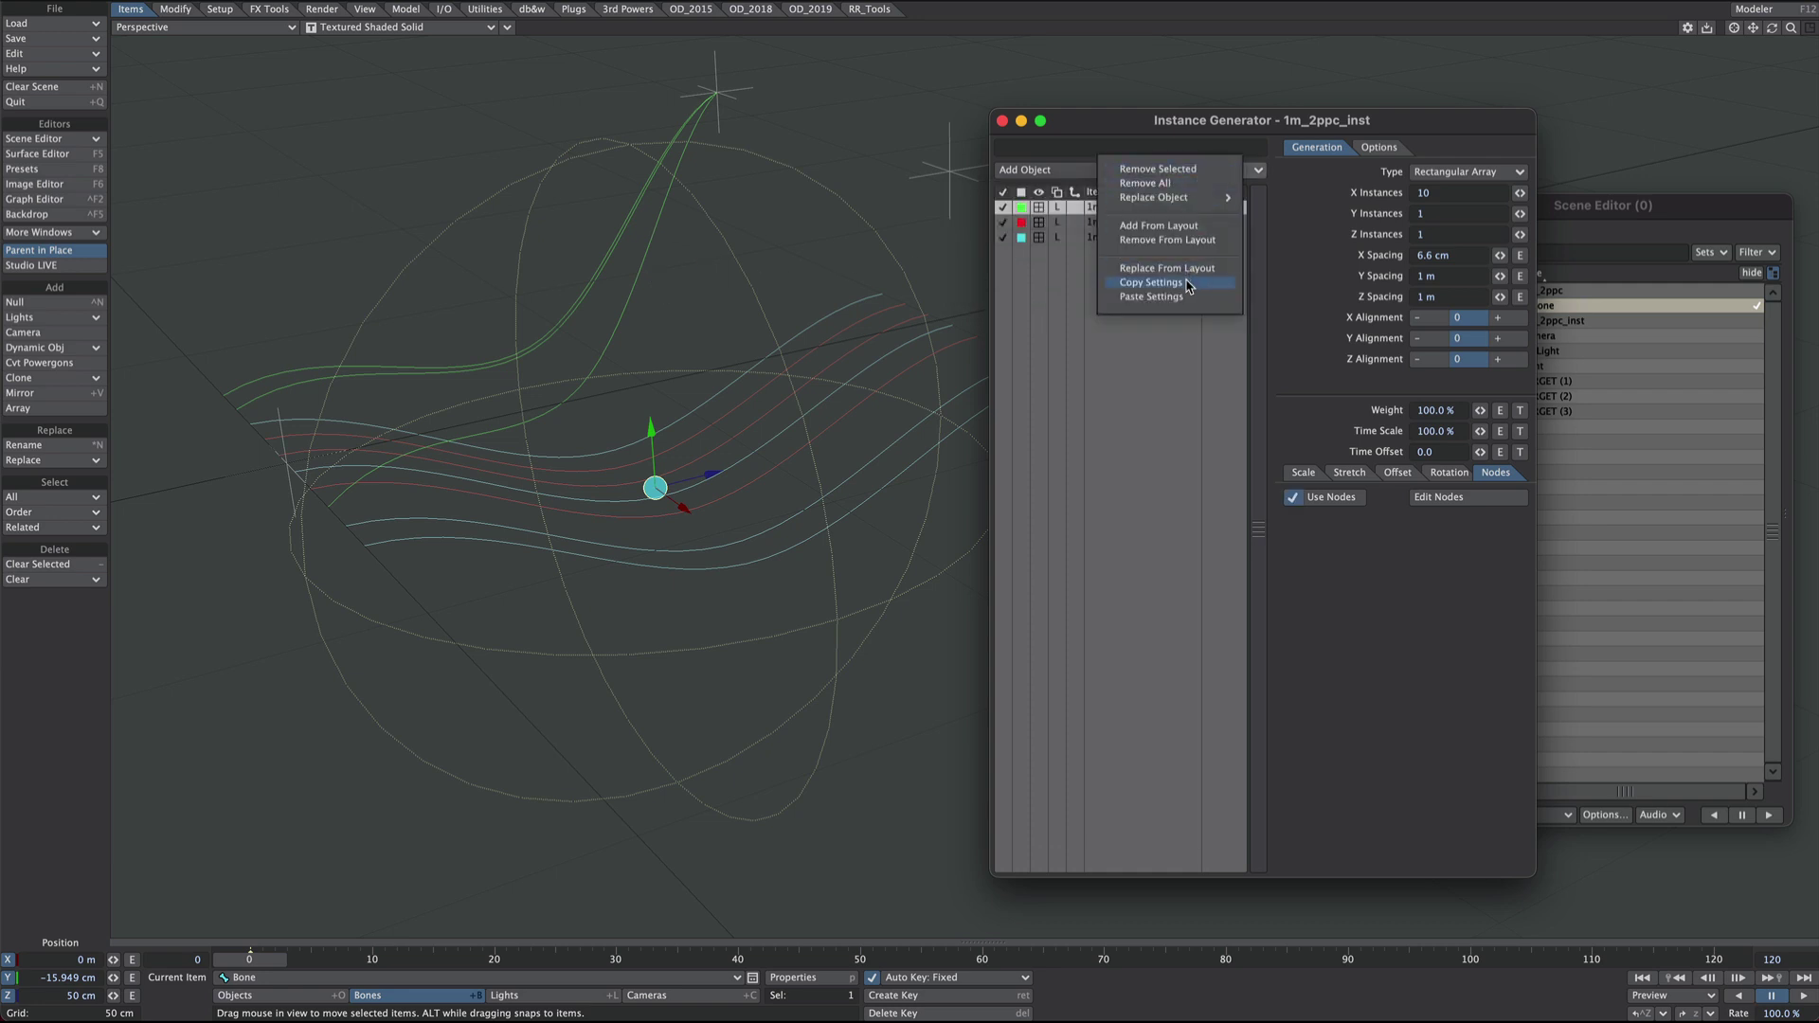
click(1190, 288)
click(1135, 224)
click(1130, 239)
click(1172, 172)
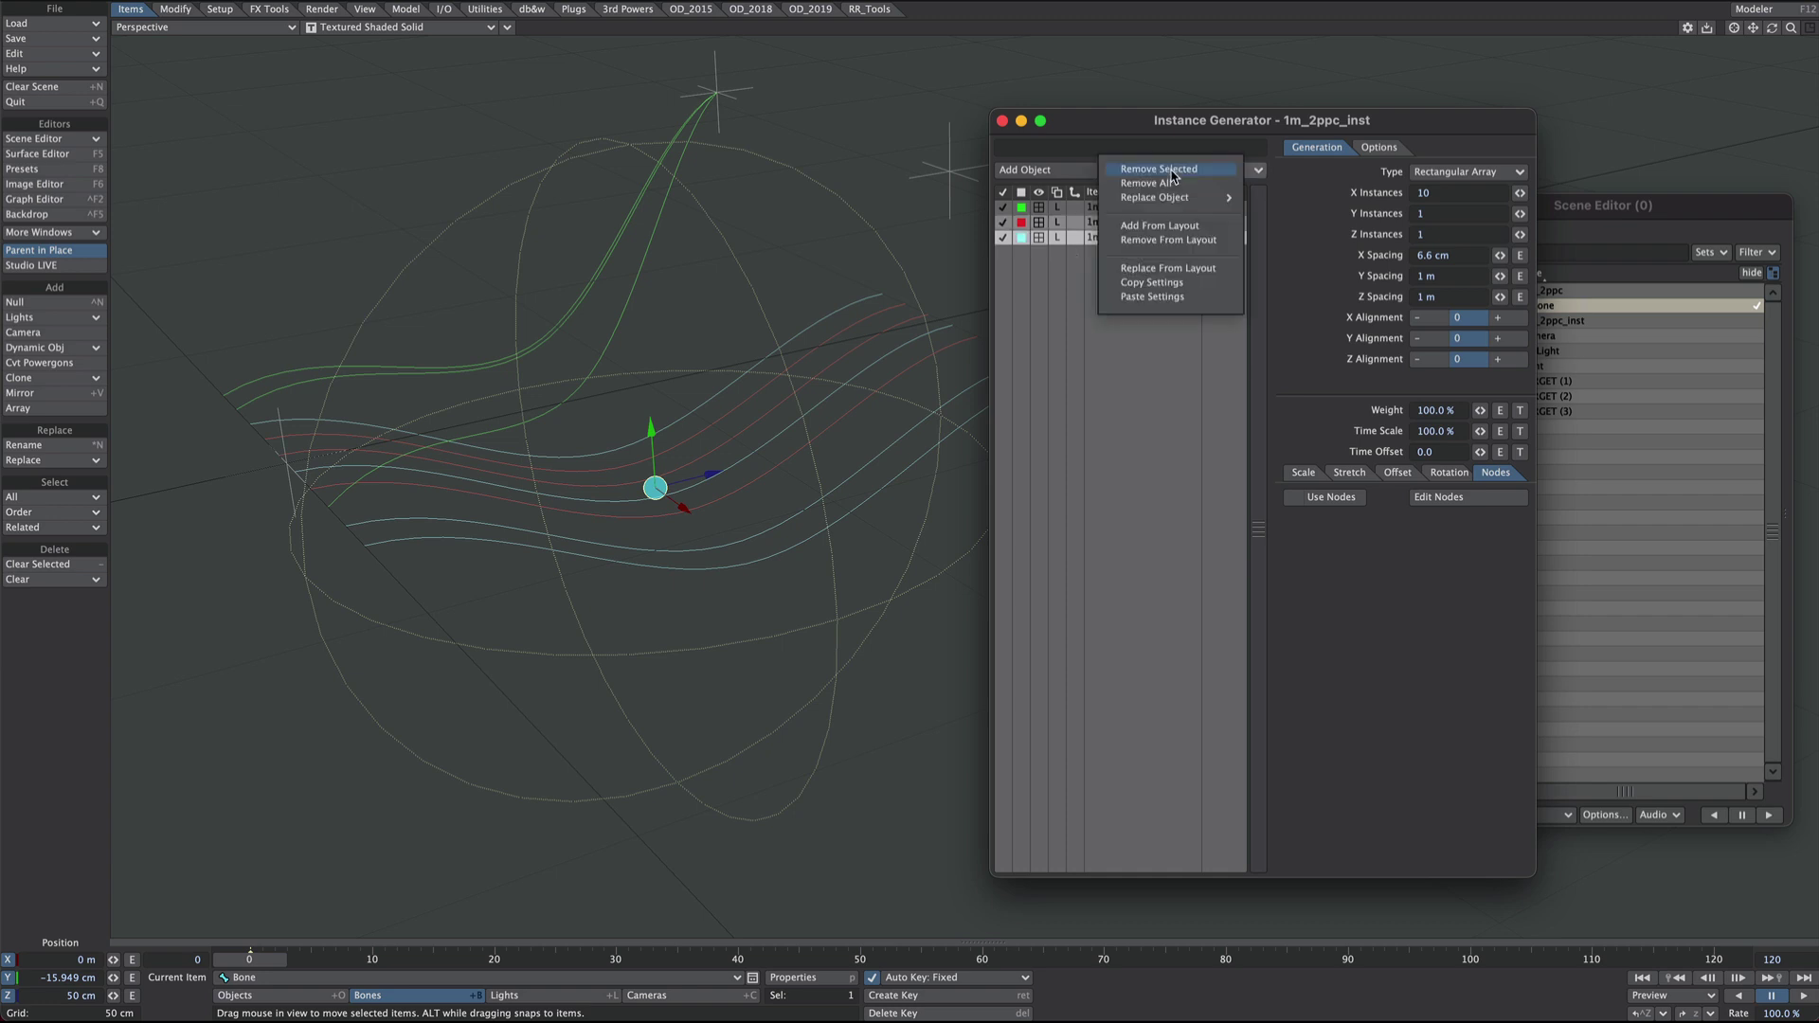
click(1219, 300)
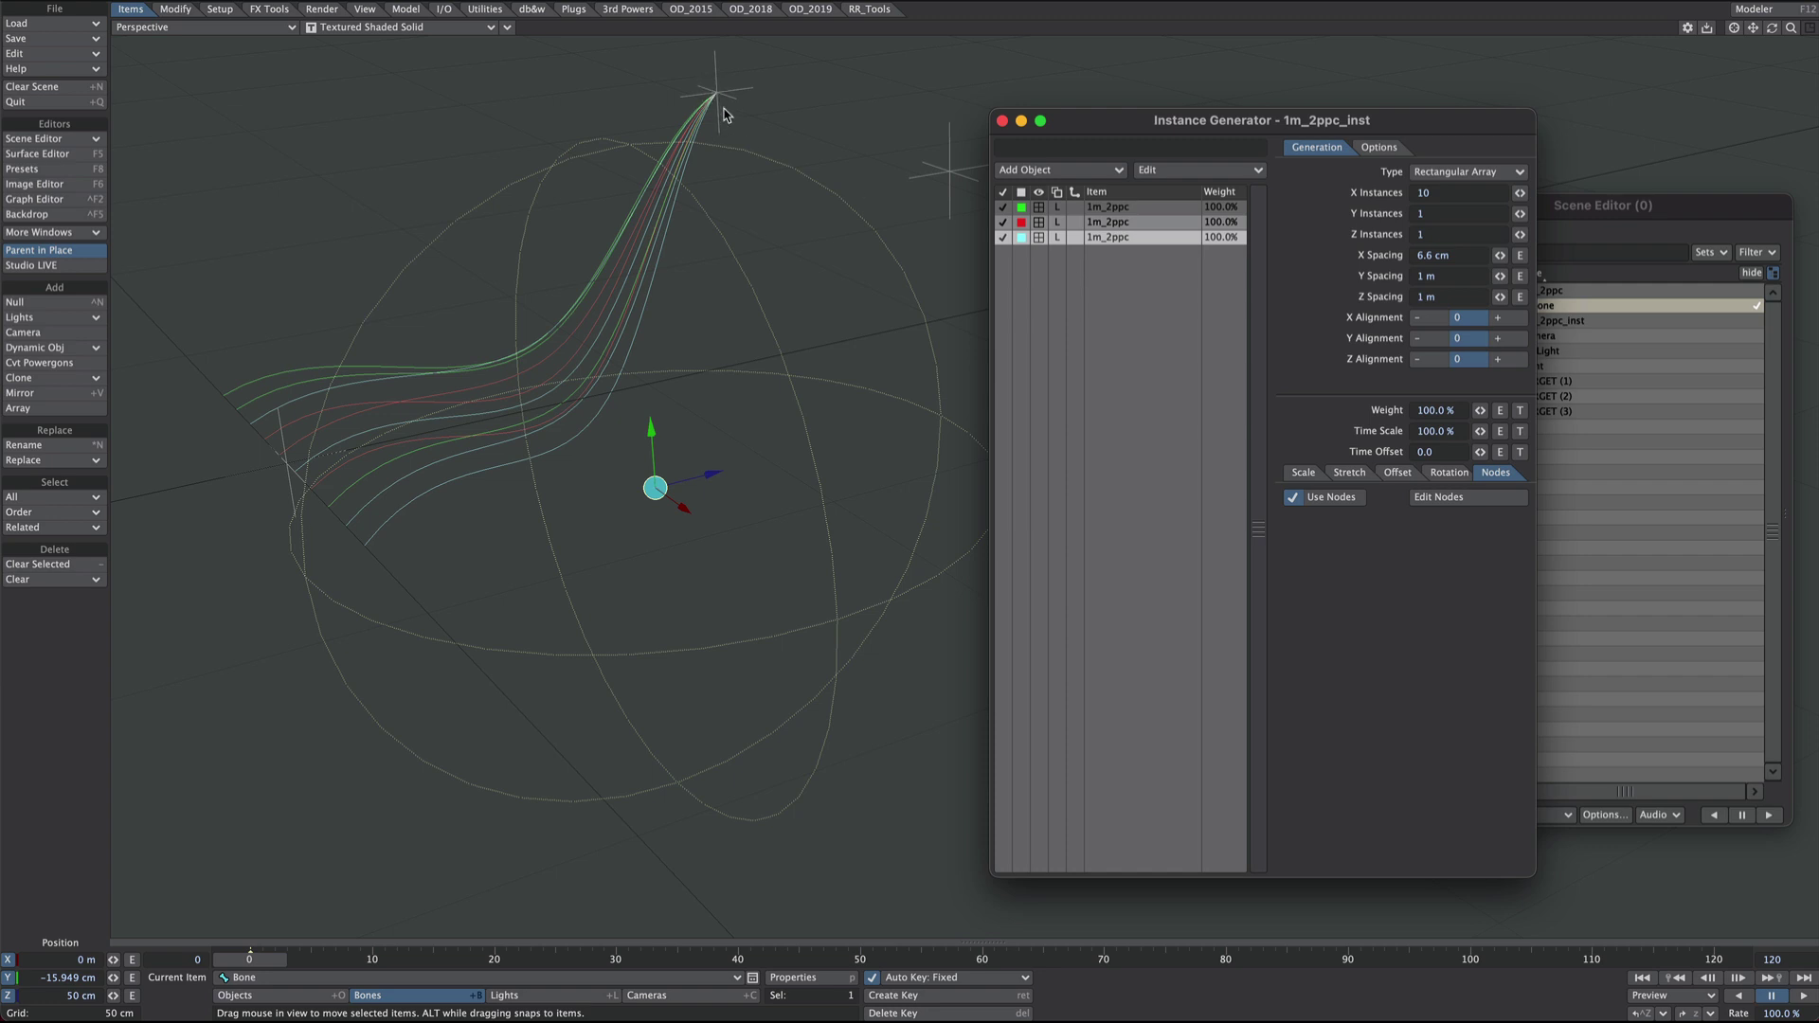
Set the rotation target item of the red second 1m_2ppc entry to TARGET (2).
drag(1142, 120, 1322, 115)
click(1298, 218)
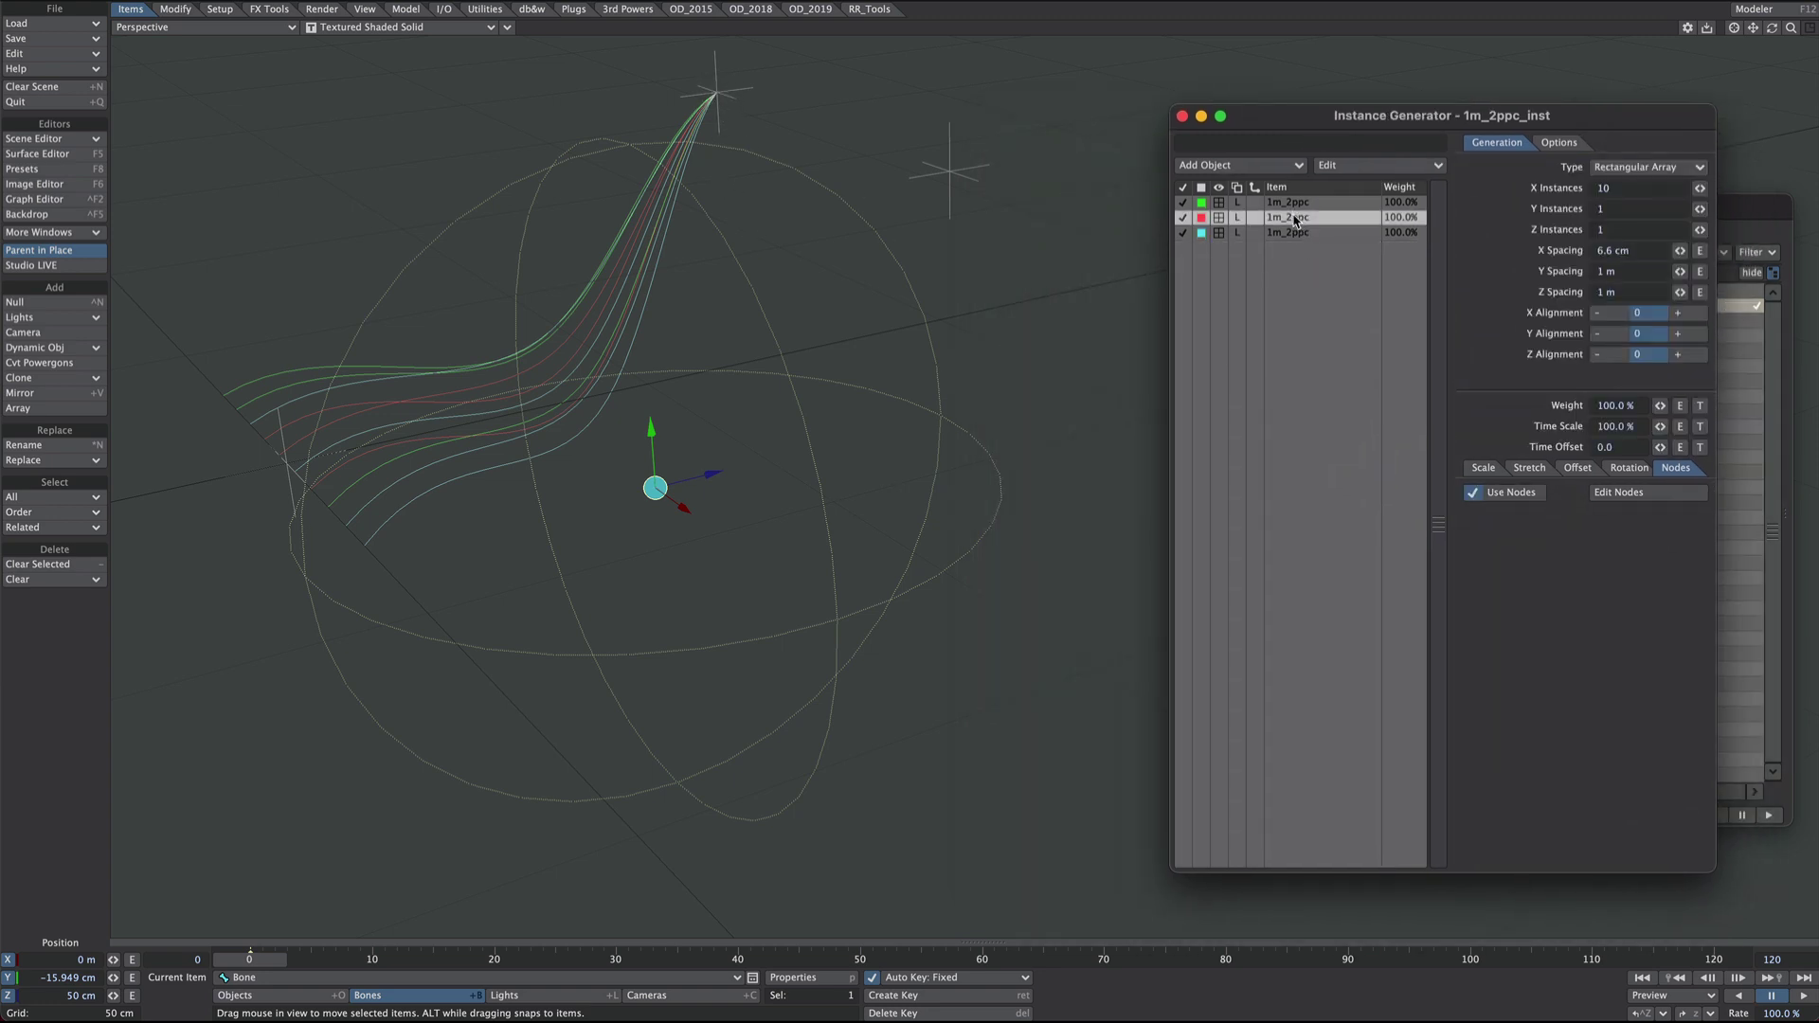
click(1624, 467)
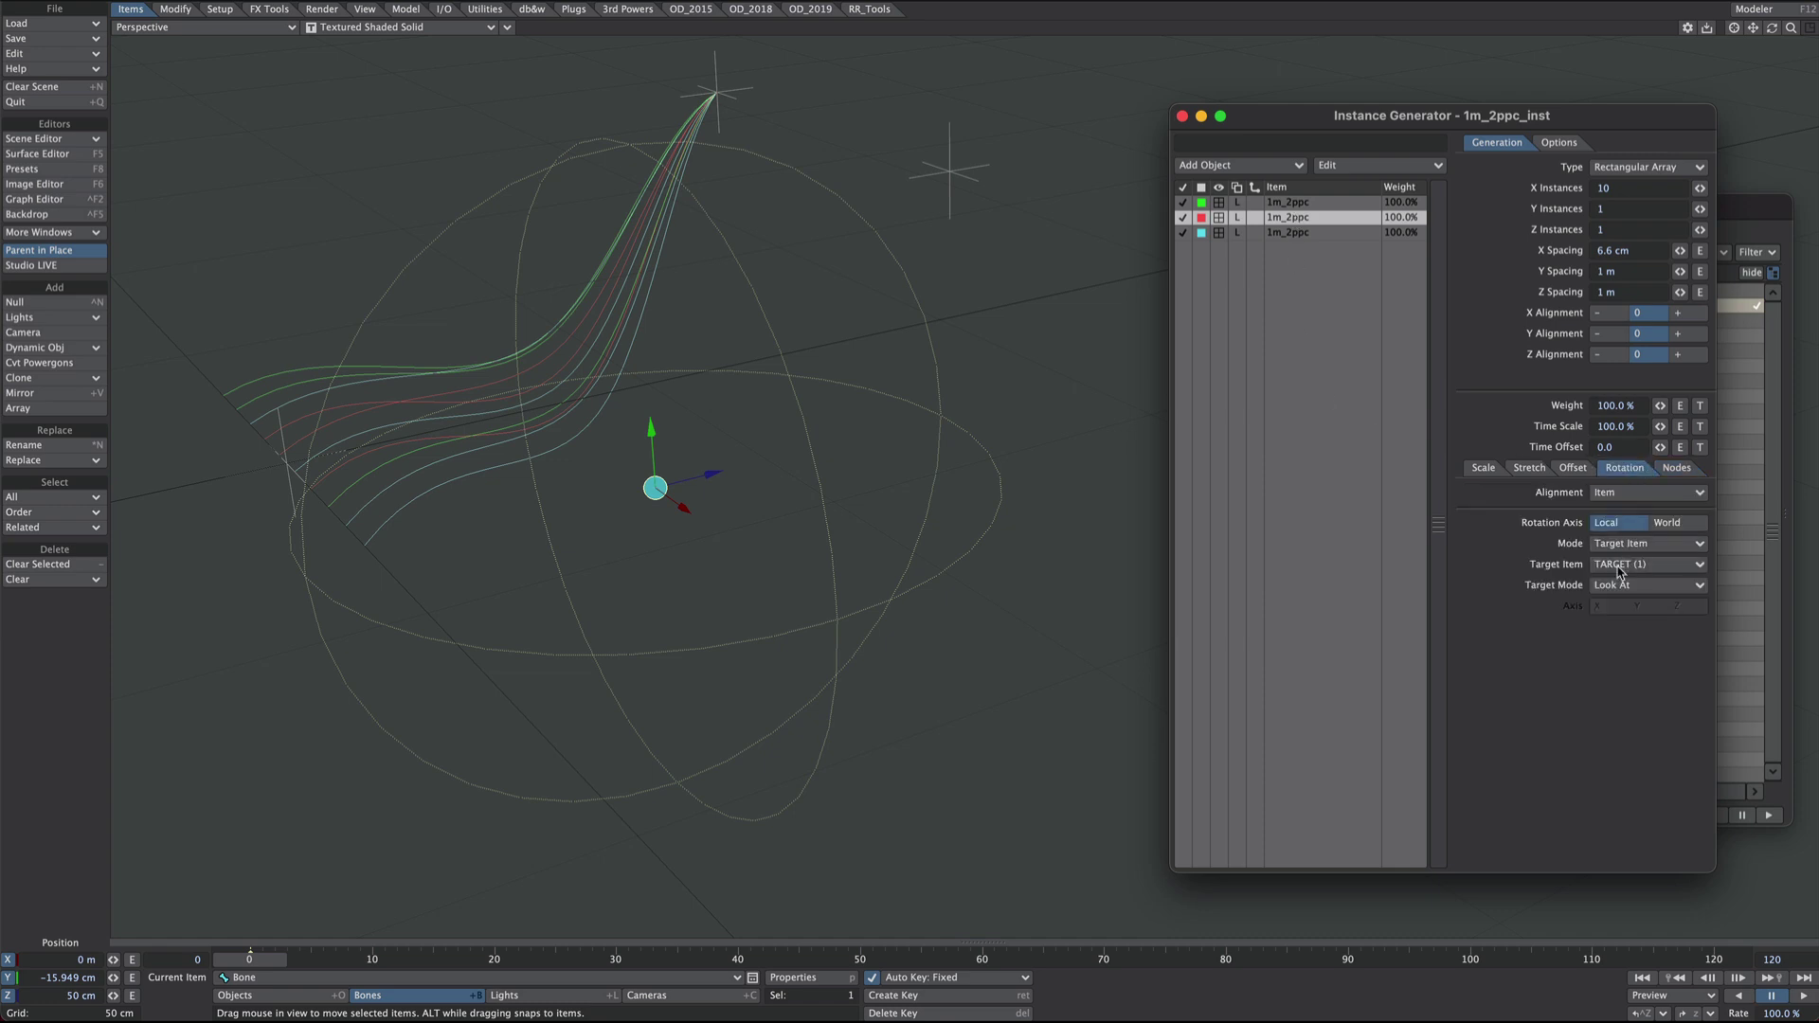
click(1630, 582)
click(1623, 575)
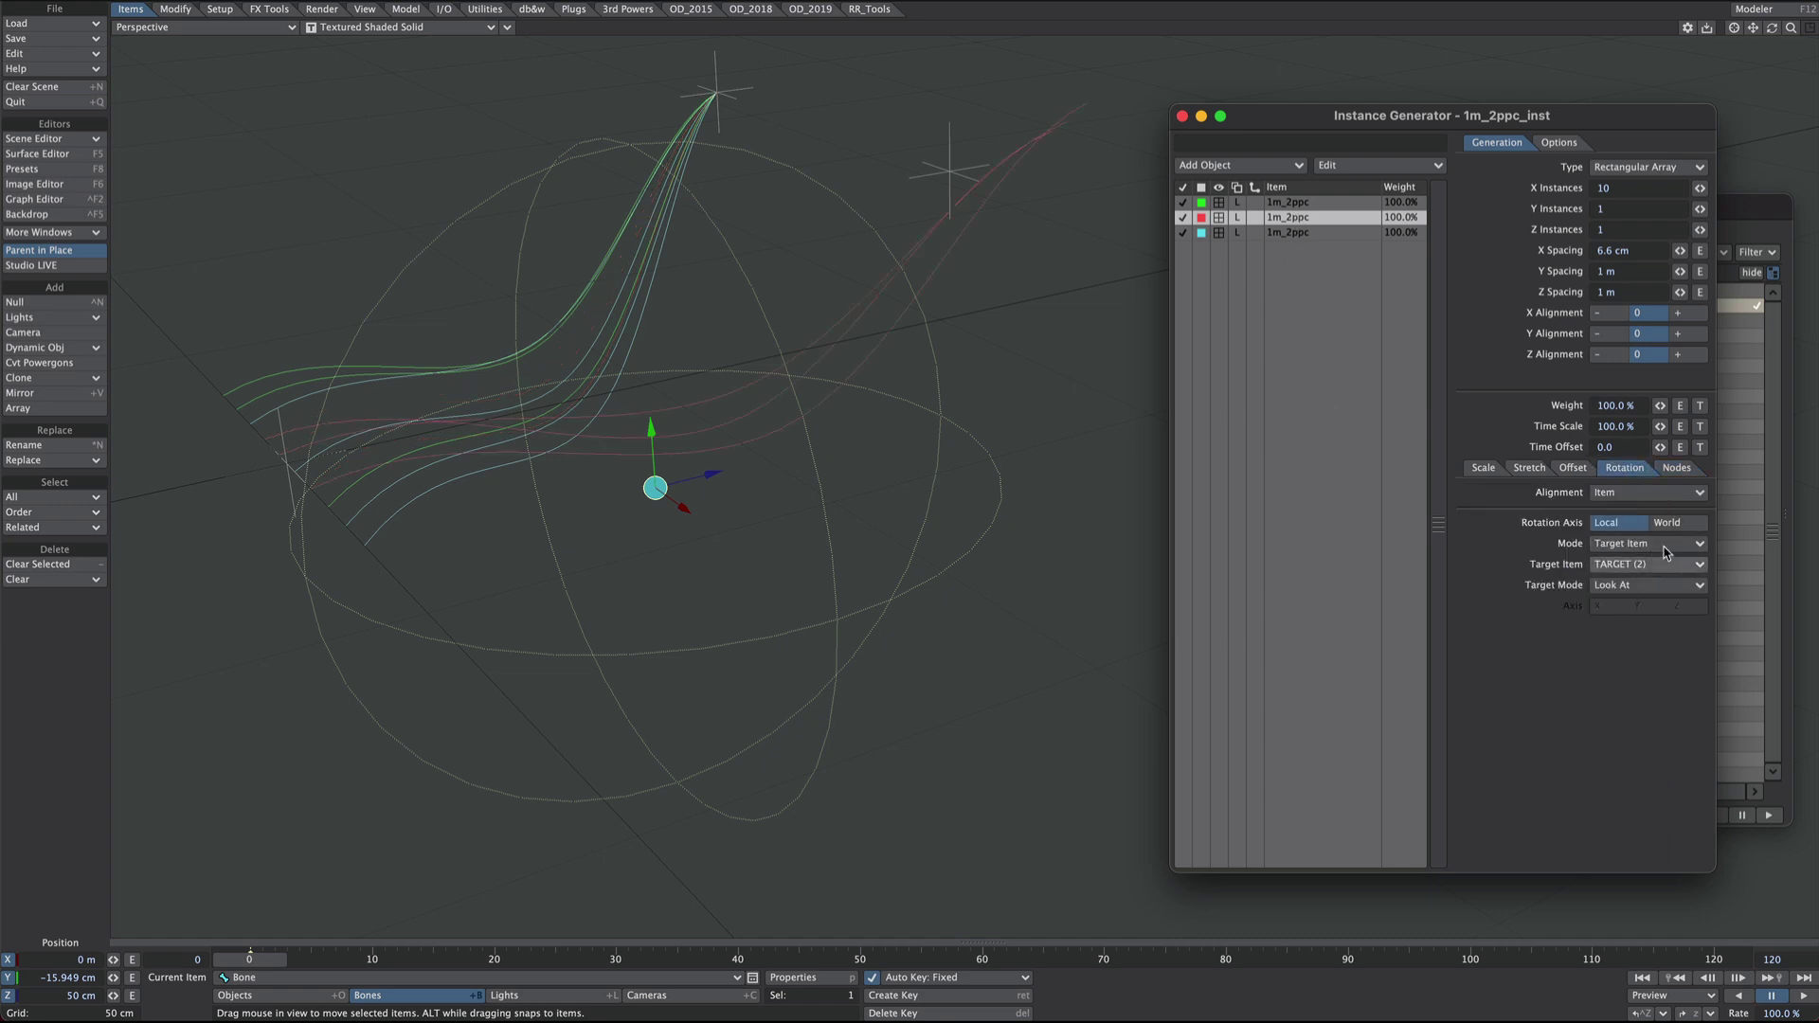
In the second entry's node network, set the Item Info node's item to TARGET (2).
click(1675, 468)
click(1504, 492)
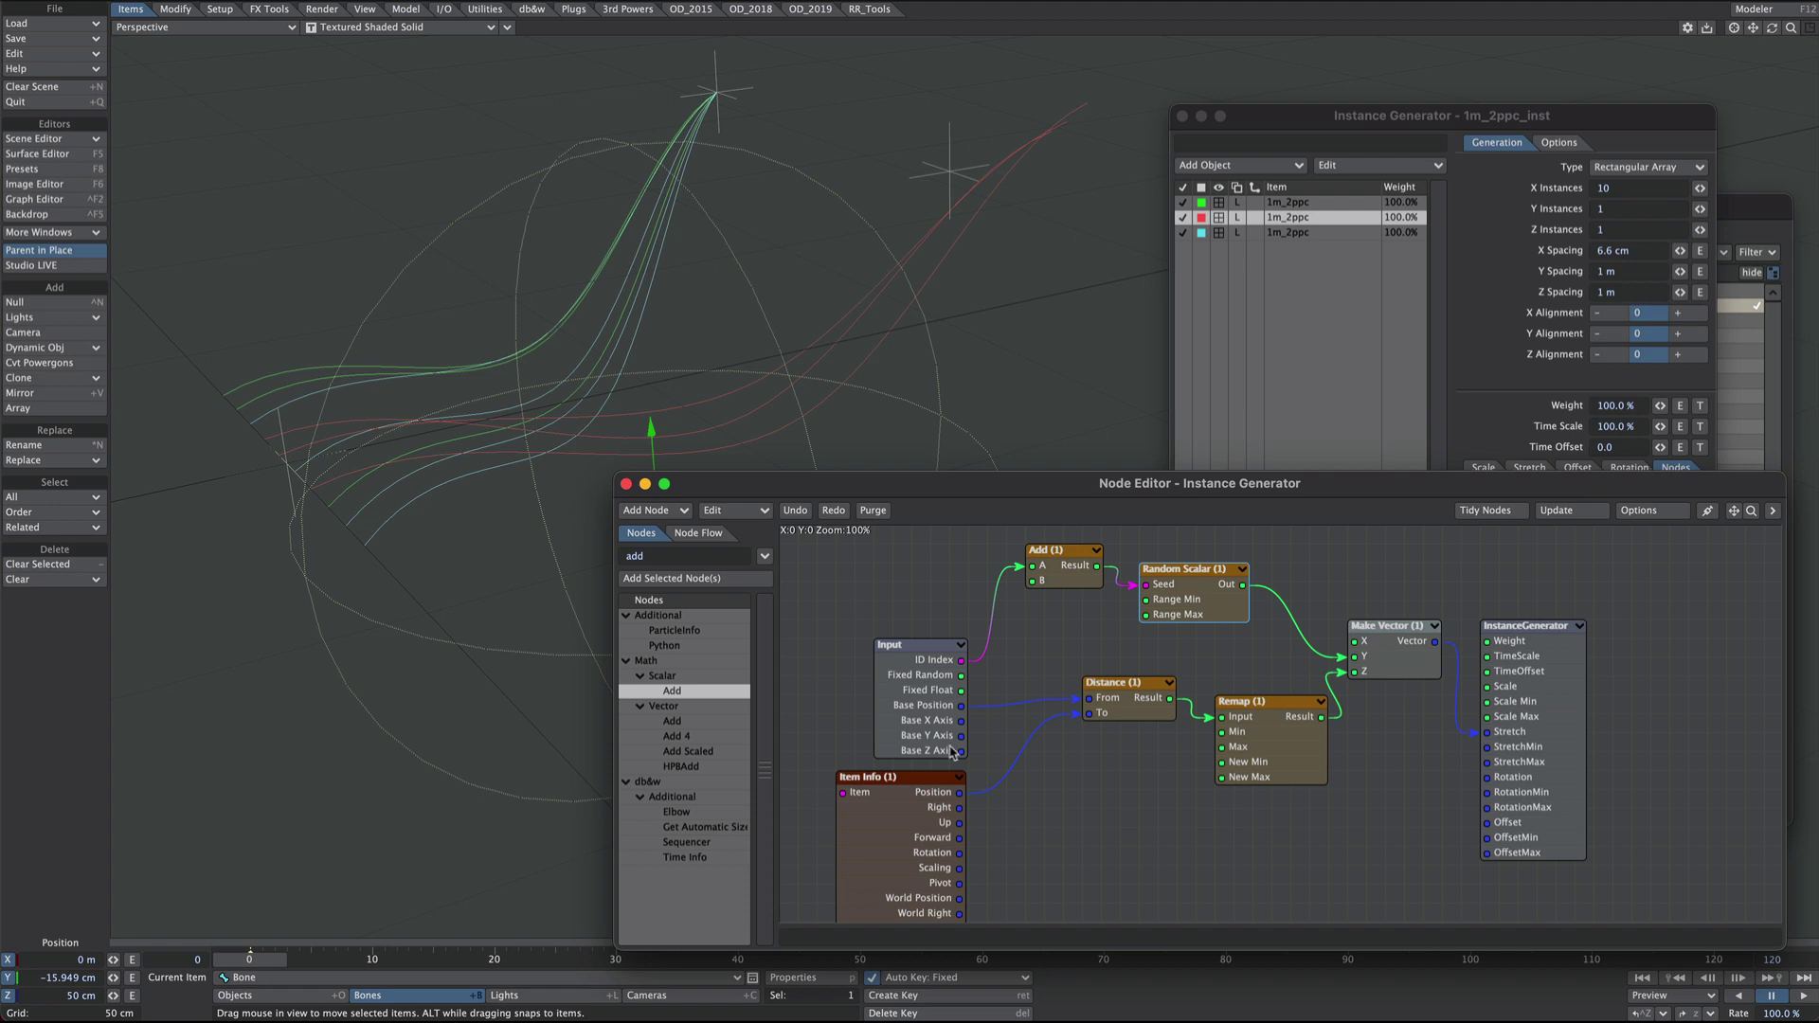
double_click(869, 826)
click(936, 340)
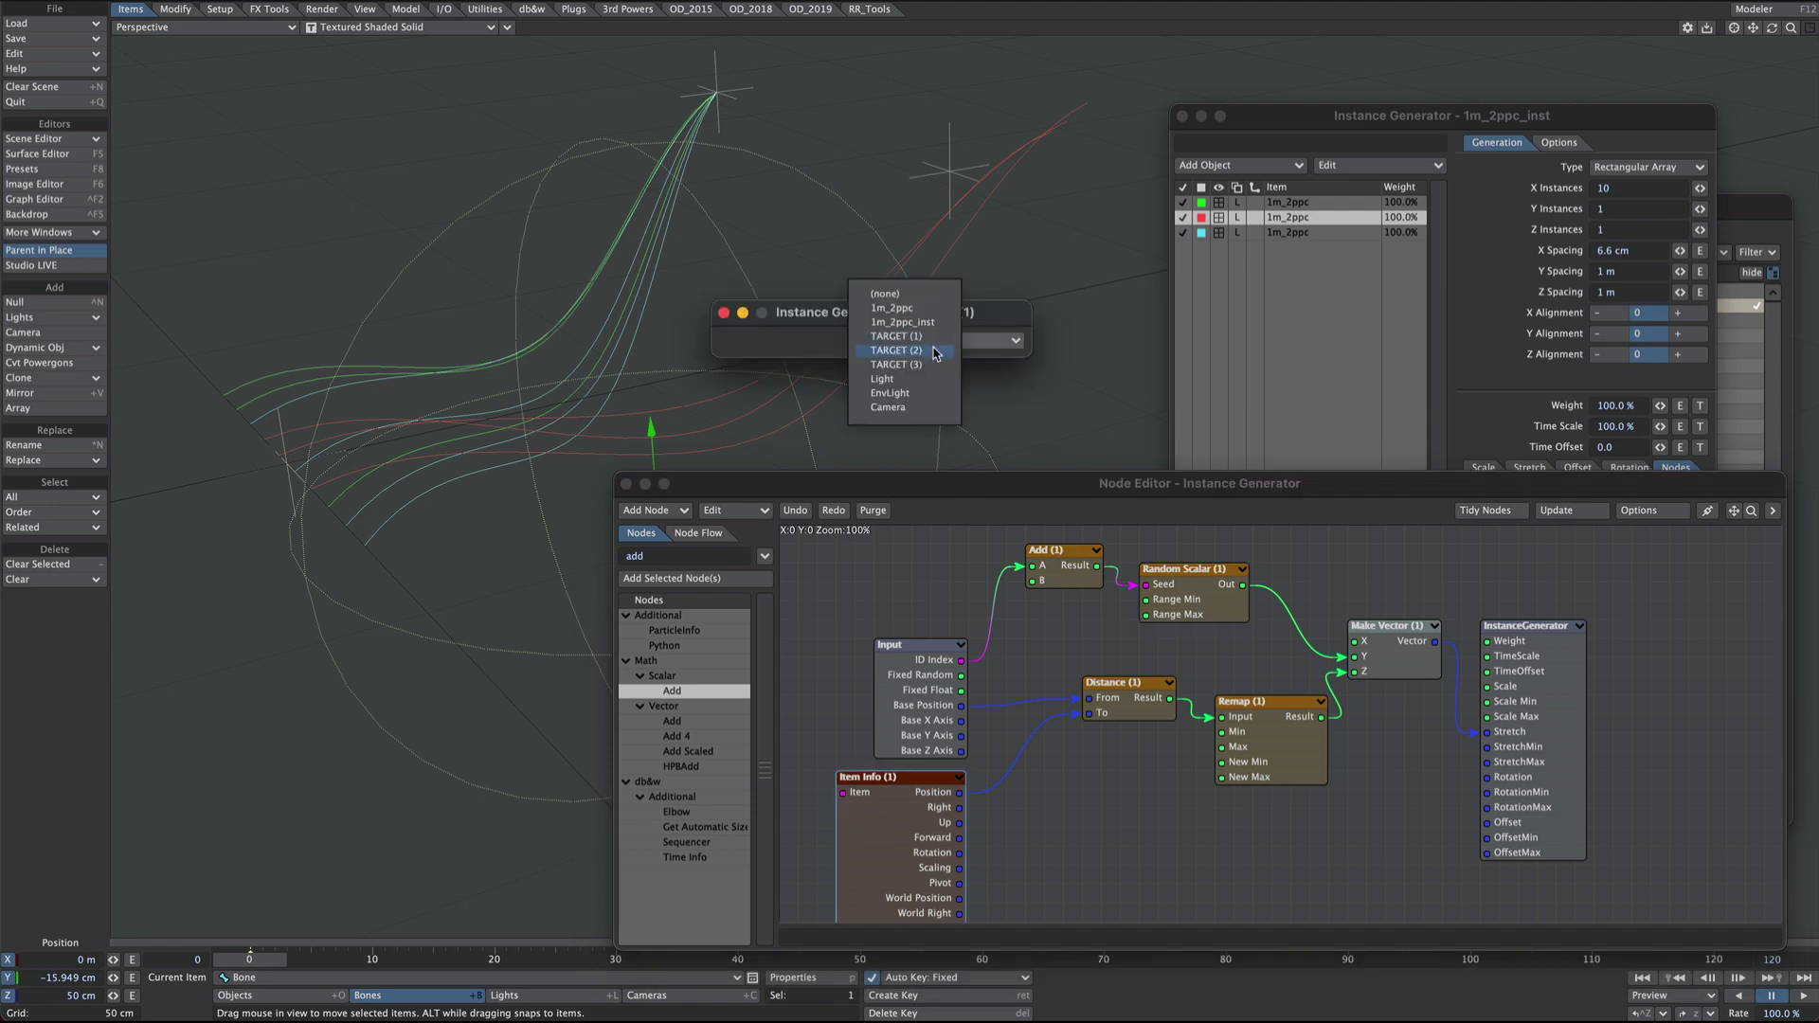
click(926, 349)
Set the rotation target item of the cyan third 1m_2ppc entry to TARGET (3).
click(1316, 233)
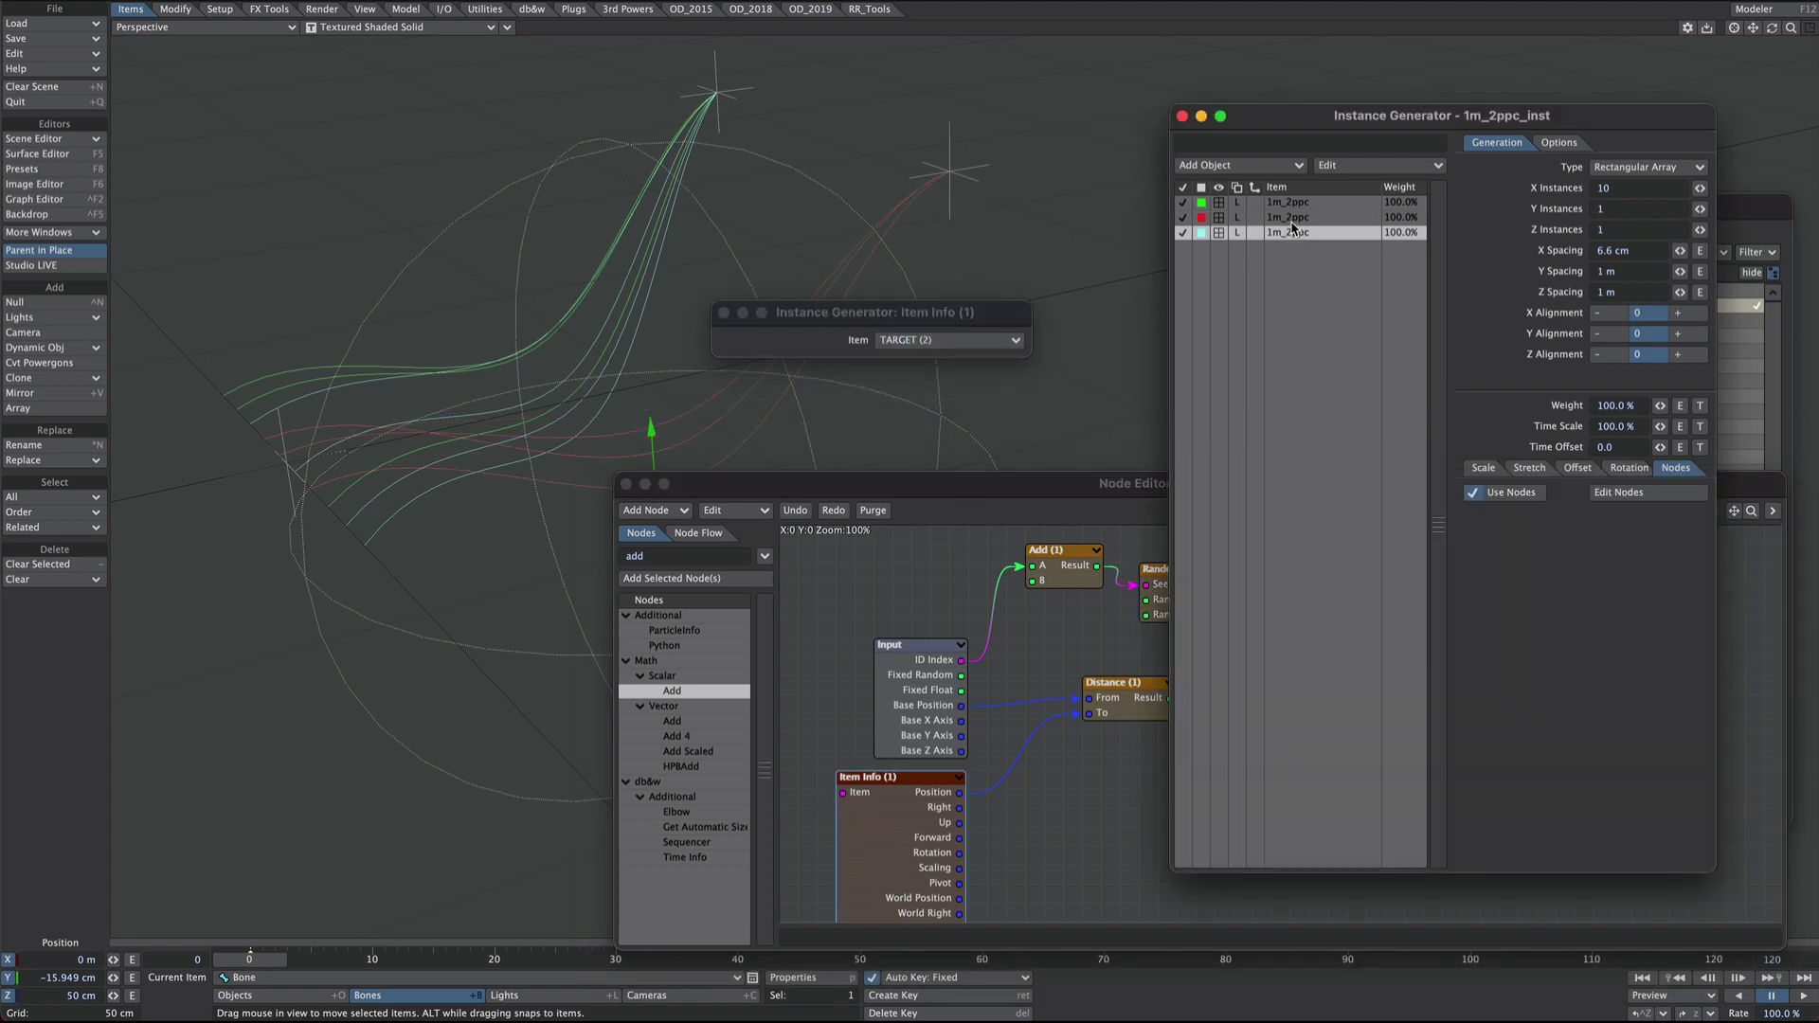
click(1624, 468)
click(1608, 566)
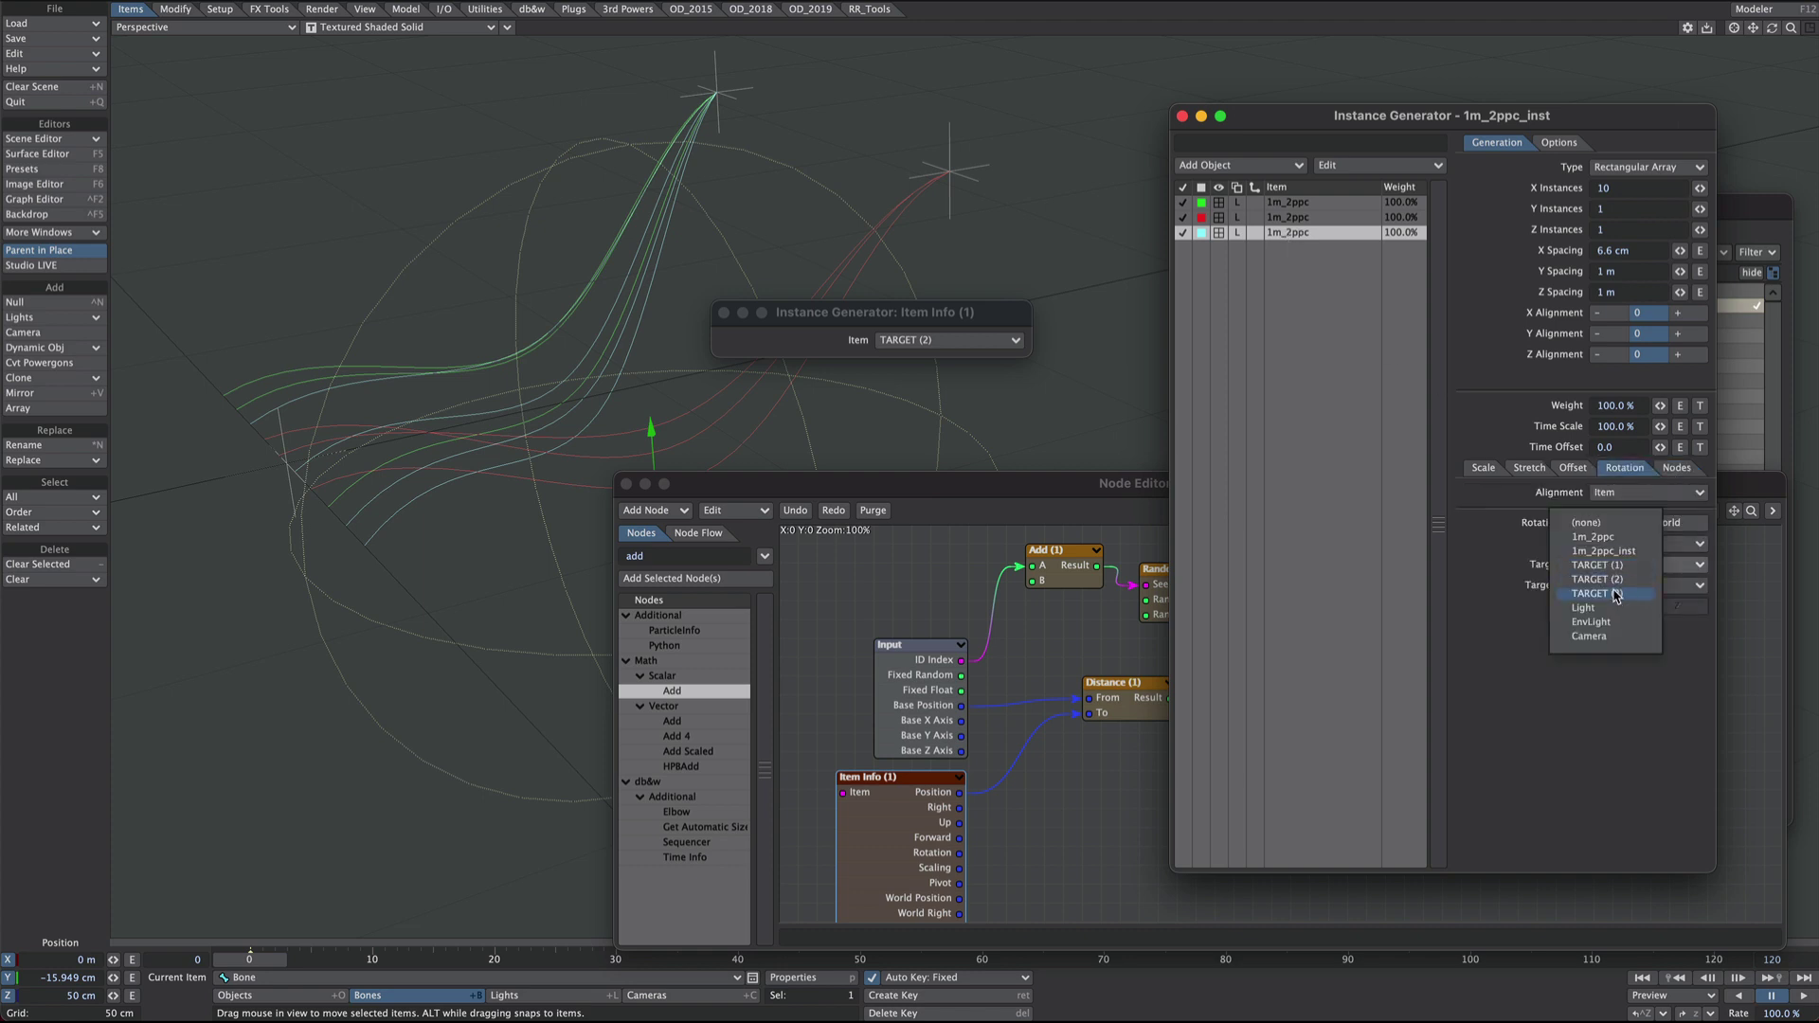
click(1610, 594)
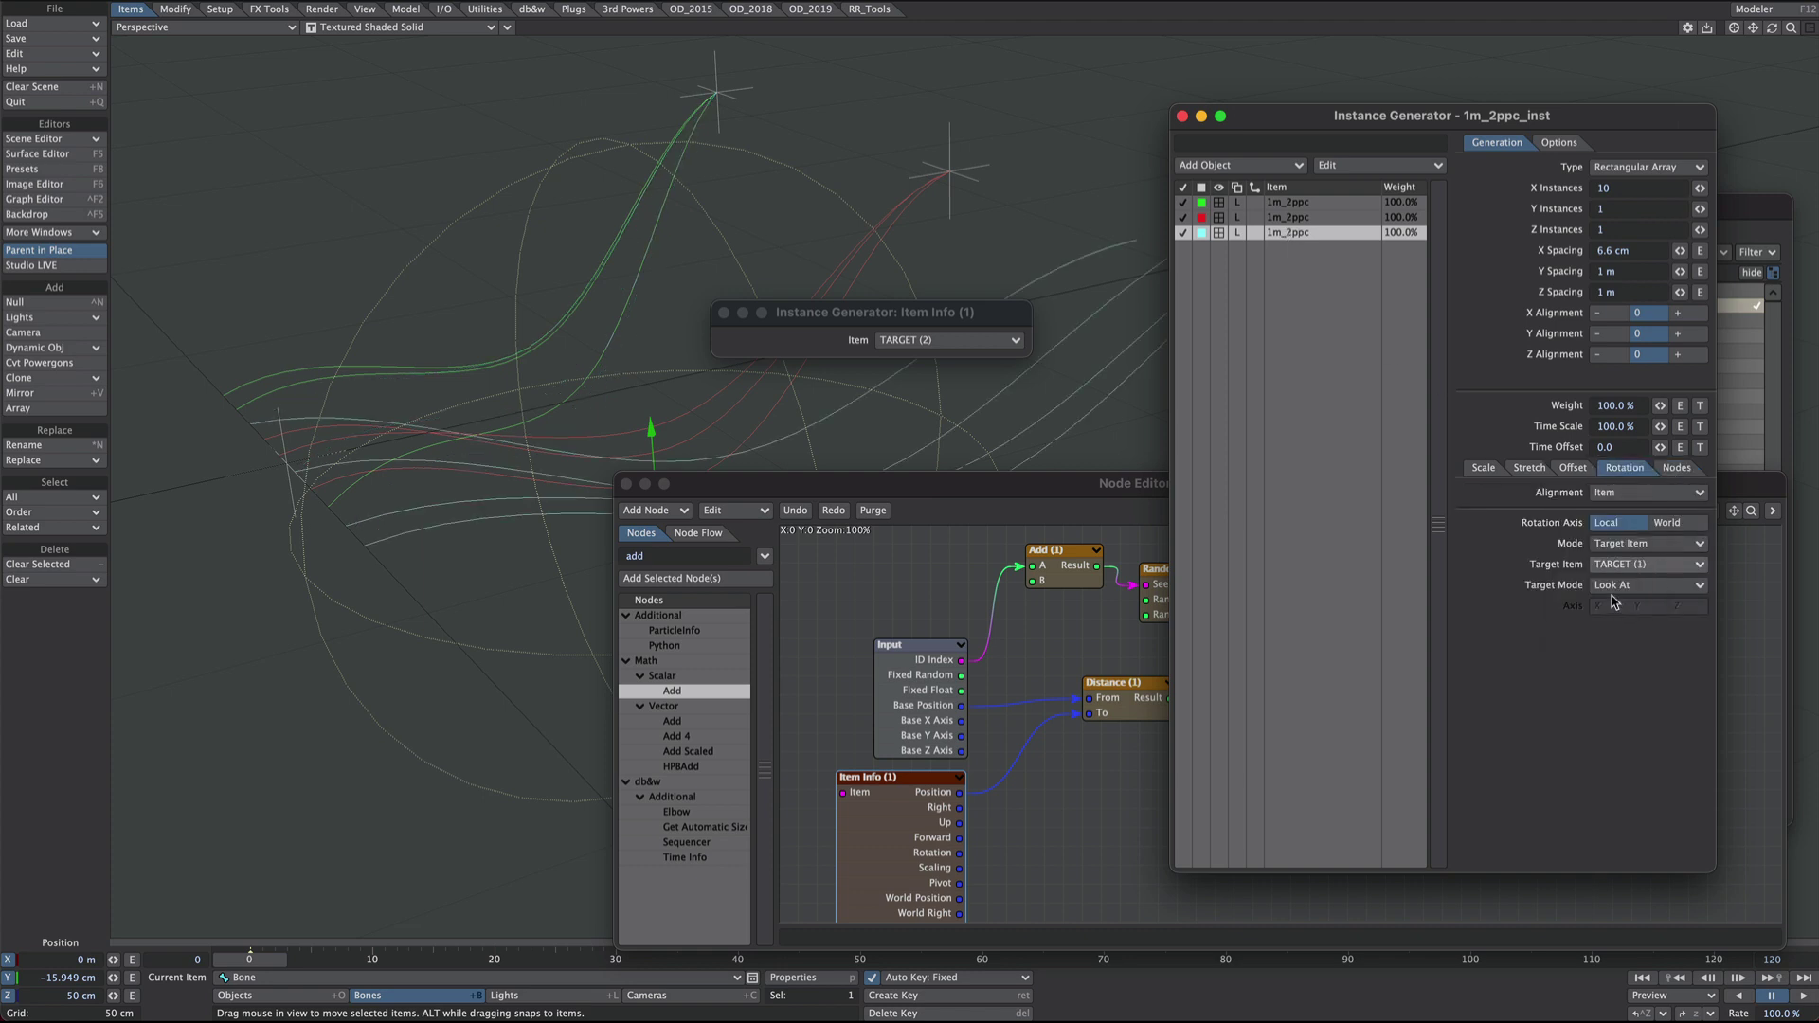
In the third entry's node network, set the Item Info node's item to TARGET (3).
click(1674, 468)
click(1615, 493)
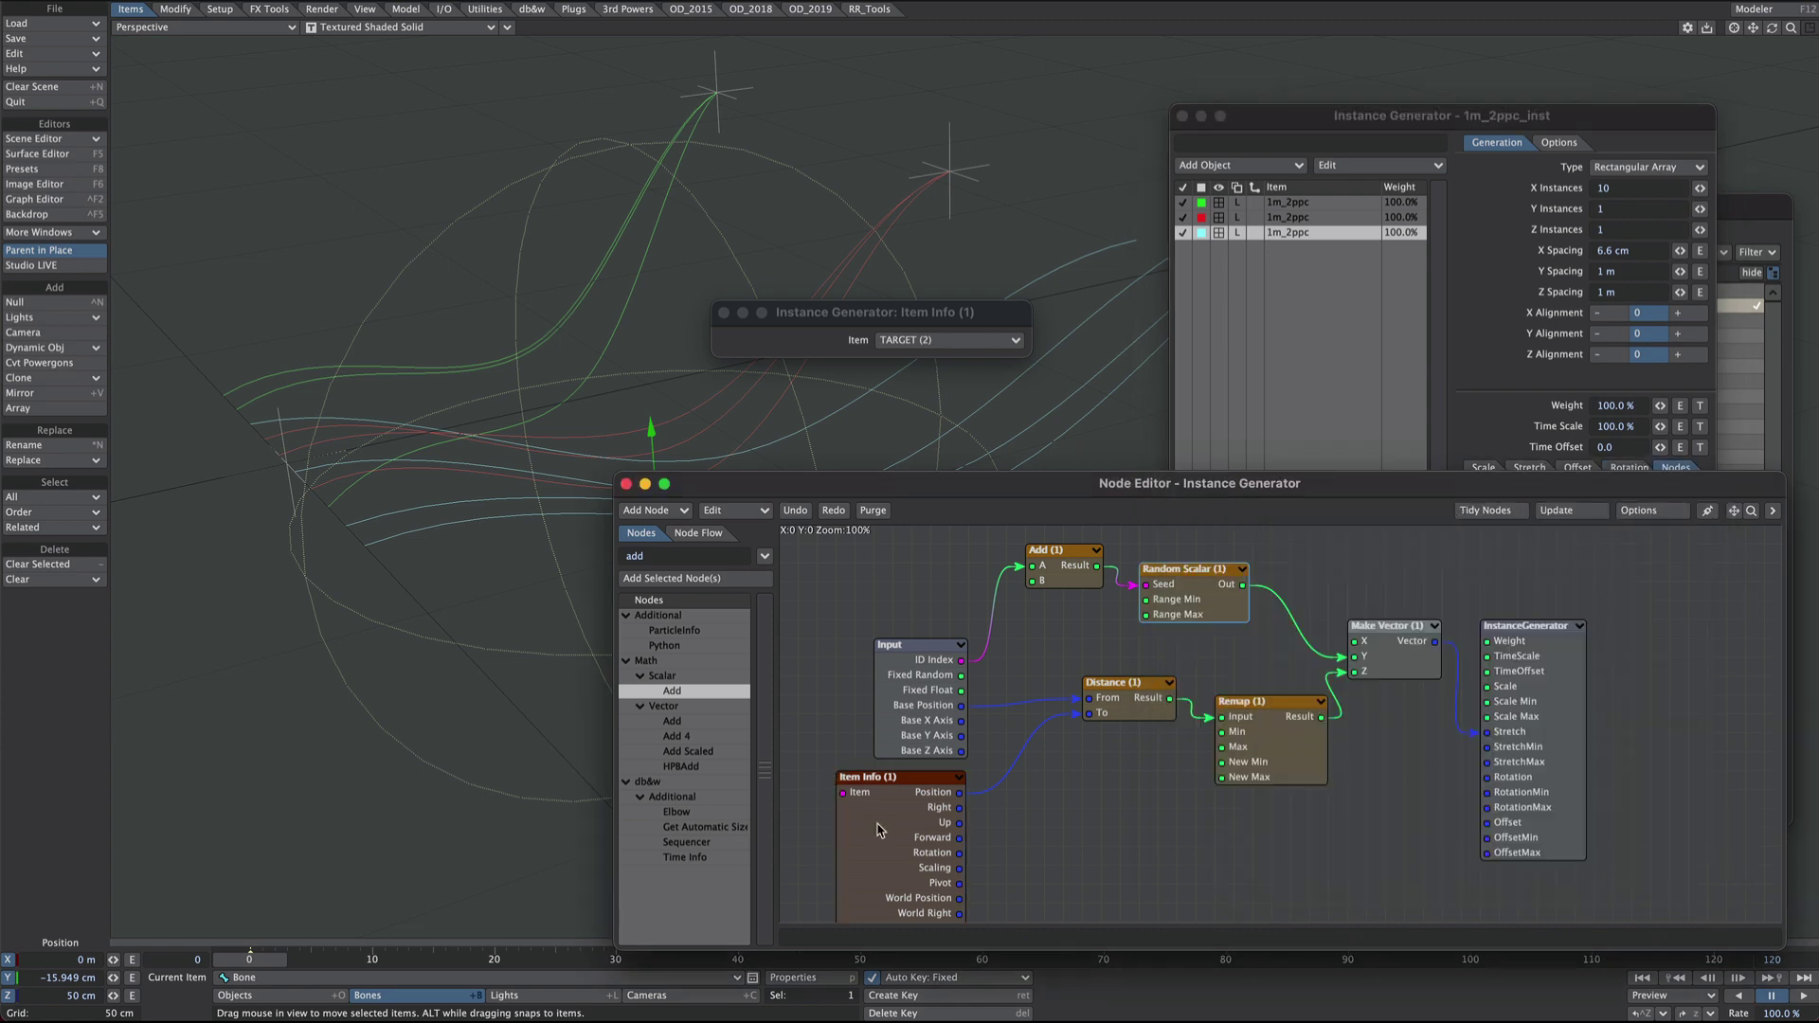
double_click(888, 852)
click(934, 339)
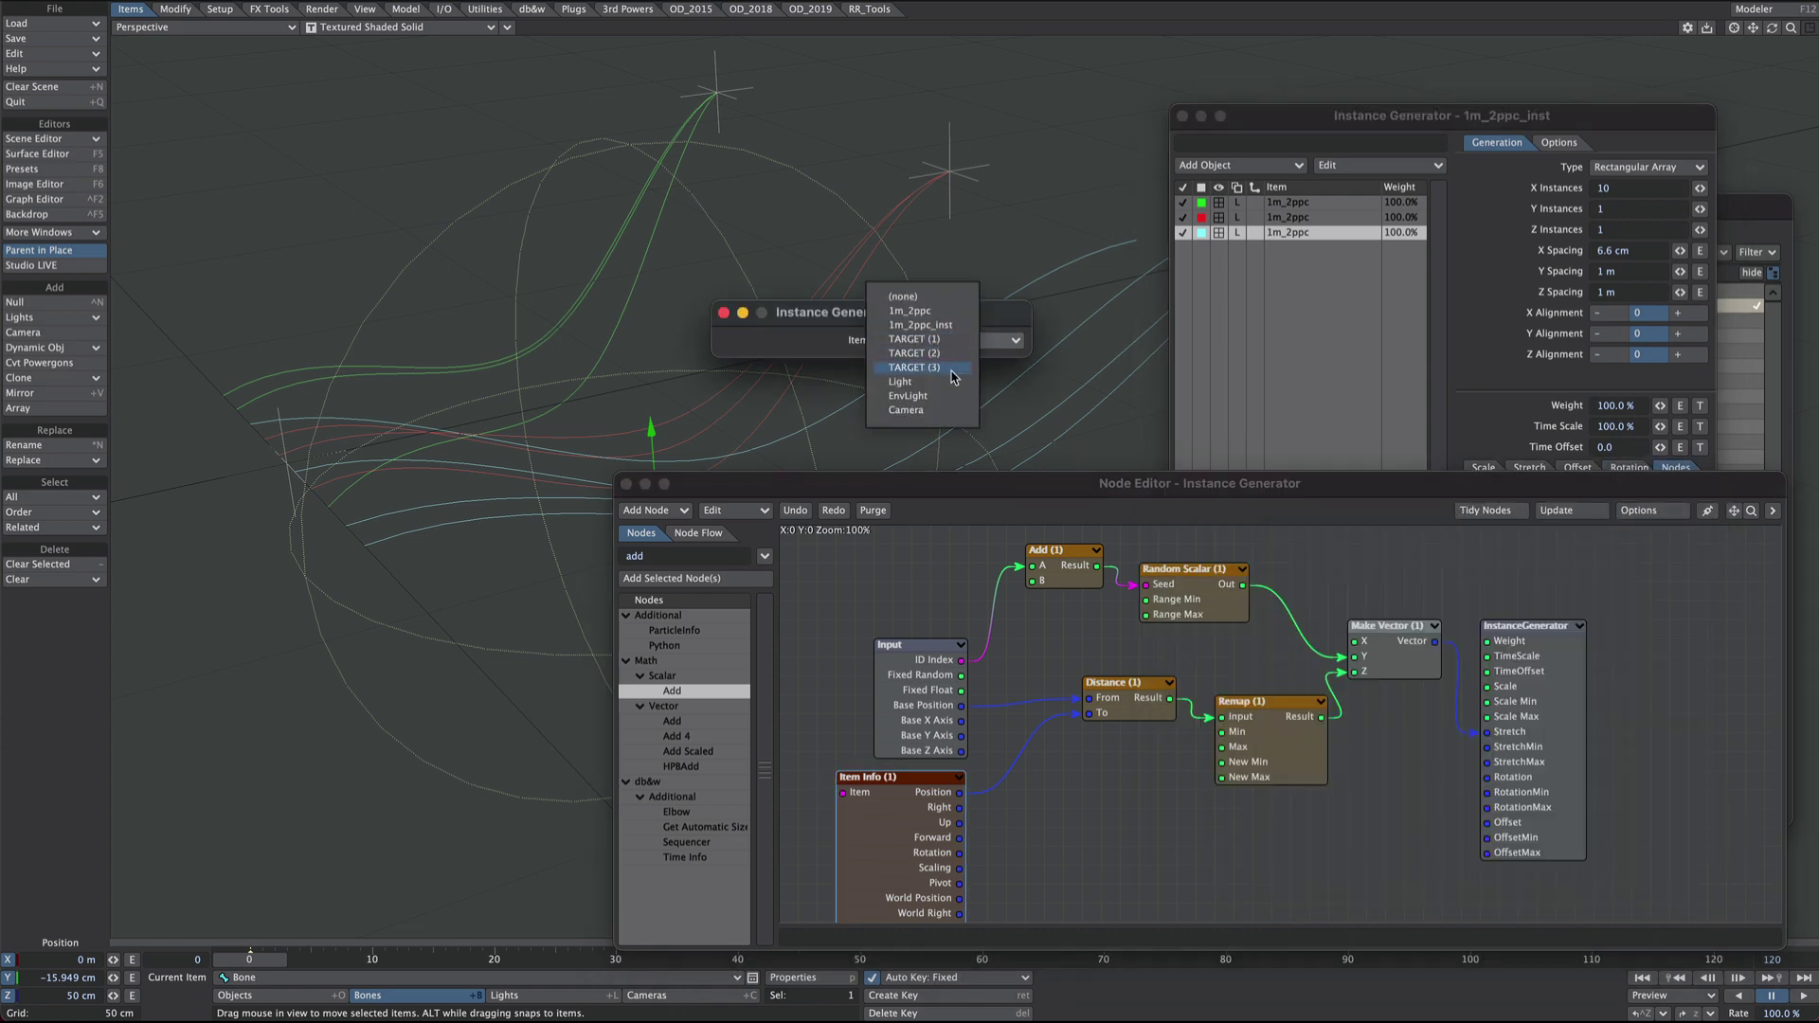
click(951, 370)
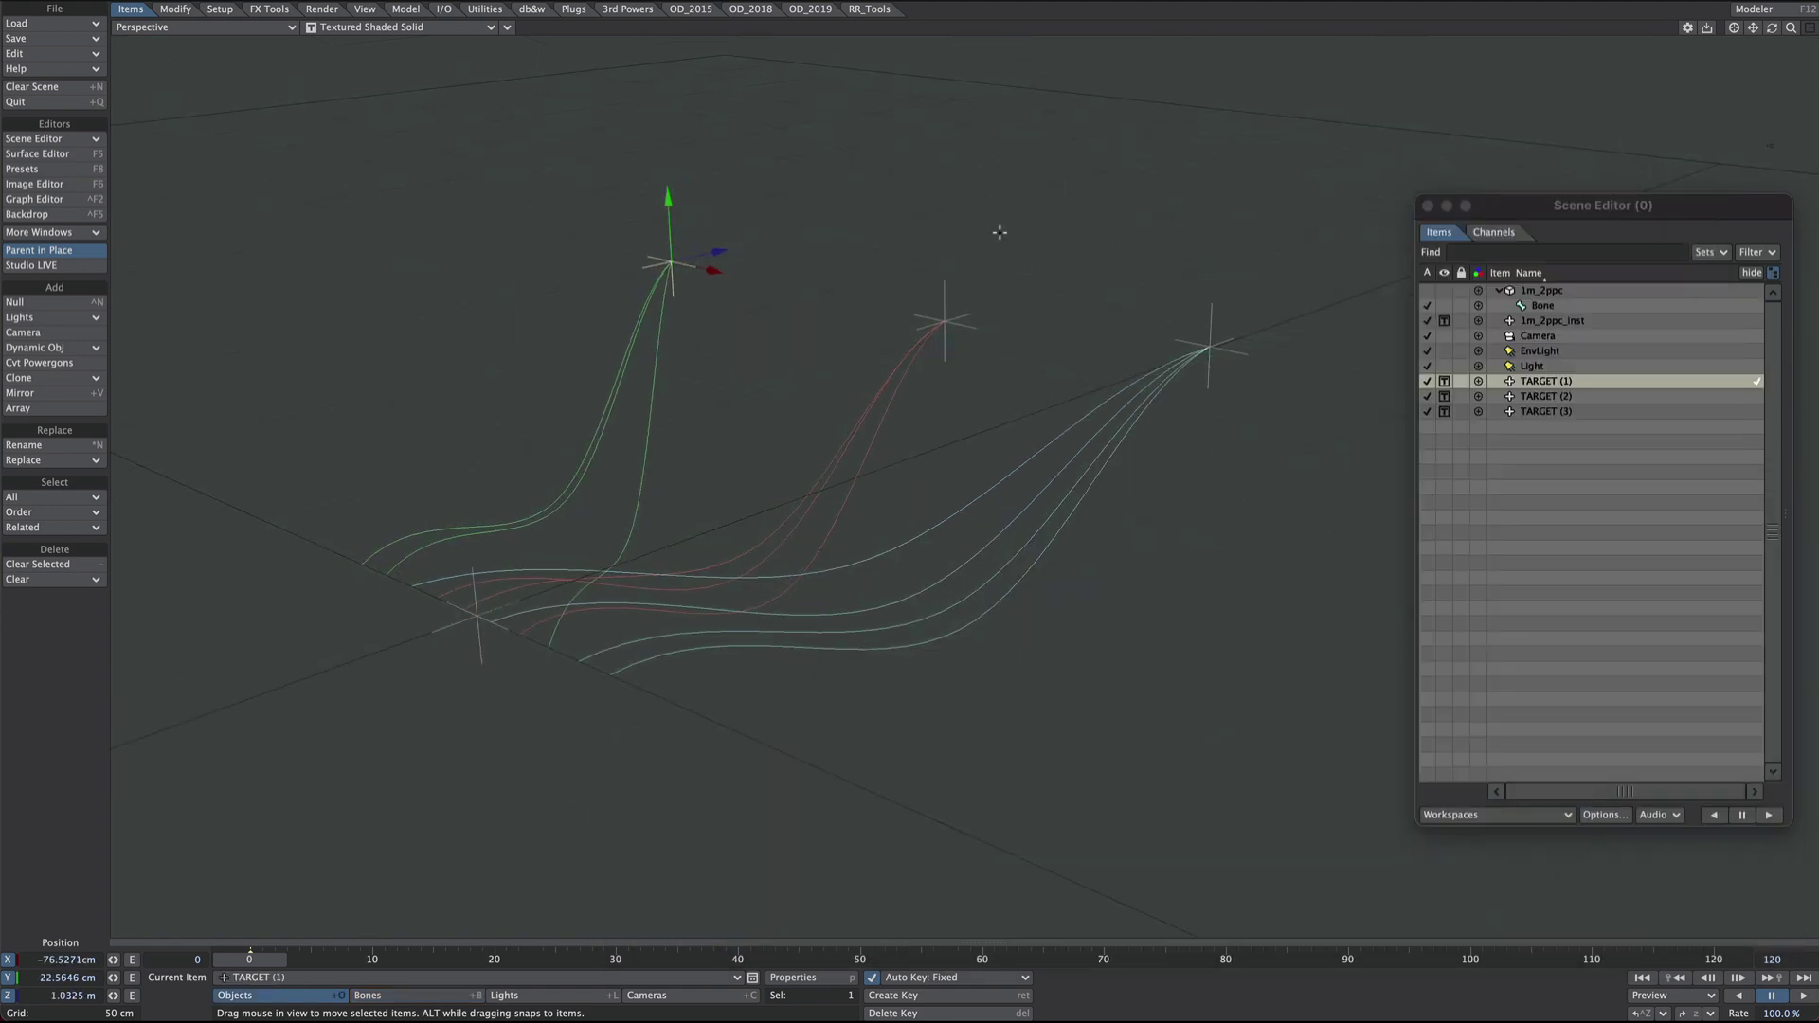
Raise the TARGET (2) and TARGET (3) nulls to test how their chains follow.
drag(1042, 179, 911, 362)
drag(944, 268, 944, 114)
drag(1247, 229, 1187, 327)
Adjust the bone to give all the instanced chains a deeper wave.
key(shift+b)
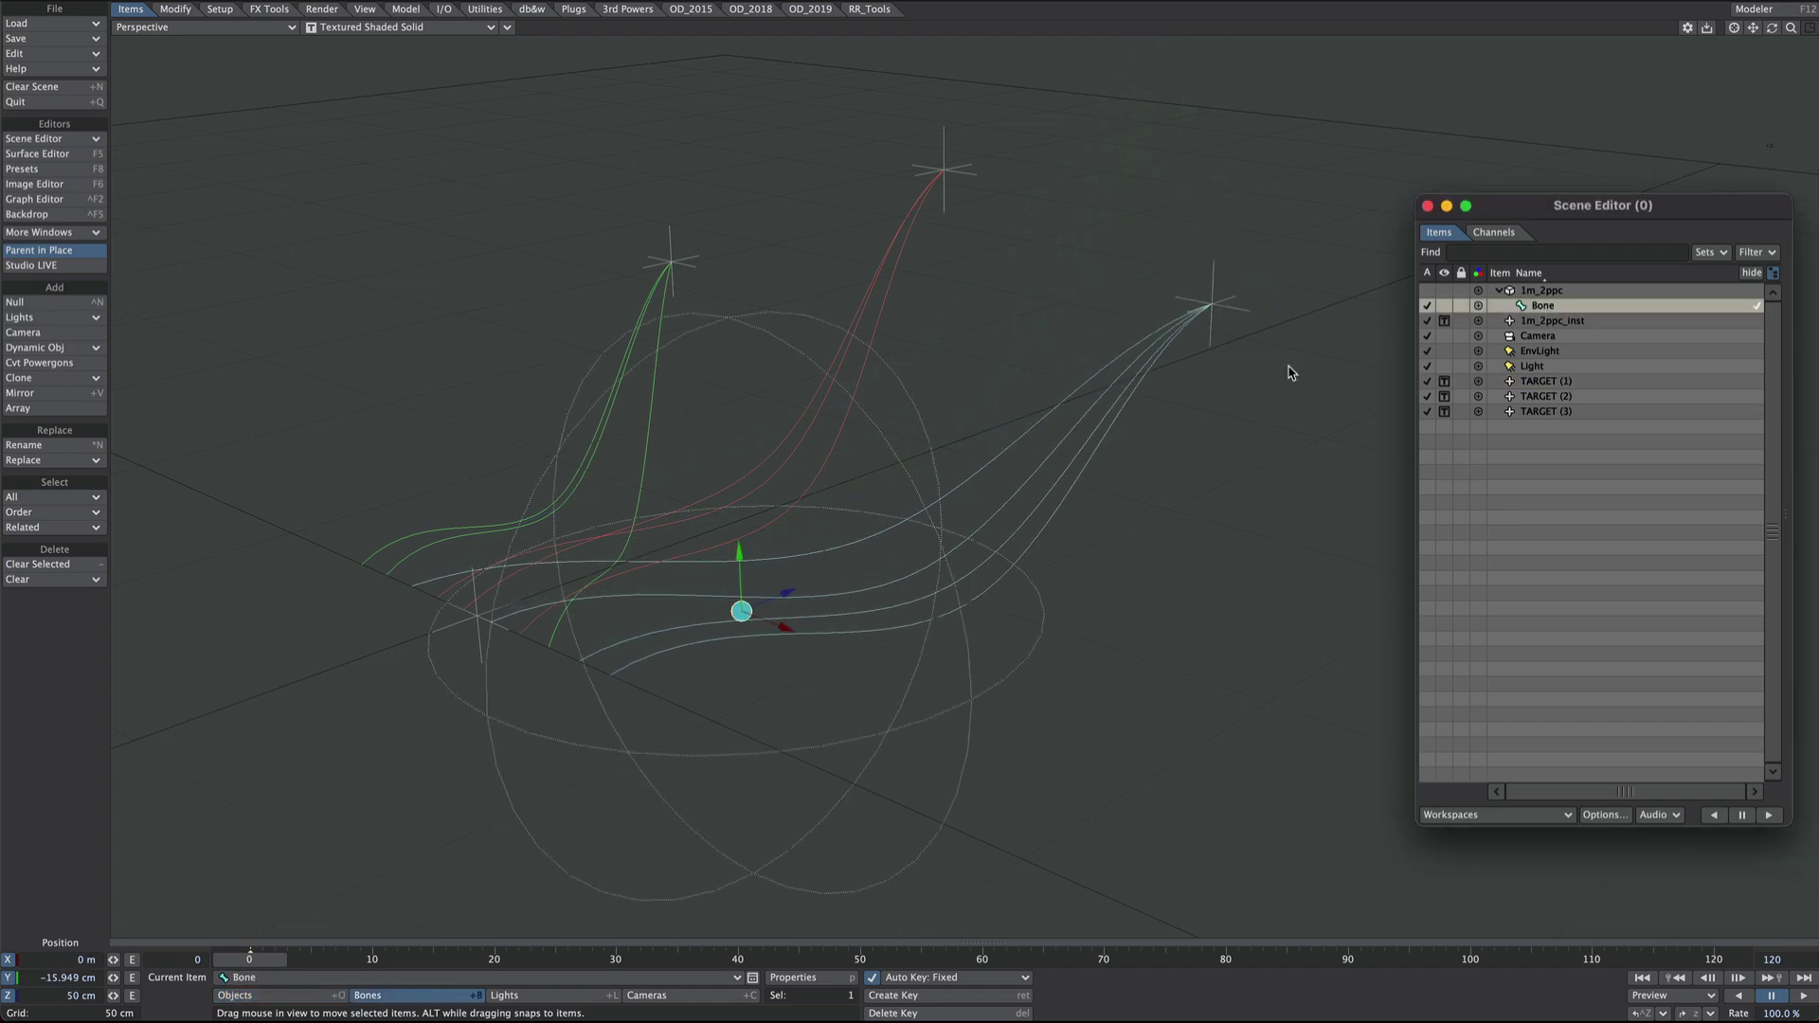
drag(743, 561, 864, 661)
key(ctrl+z)
Select the 1m_2ppc object and switch the perspective view to VPR rendering.
key(shift+o)
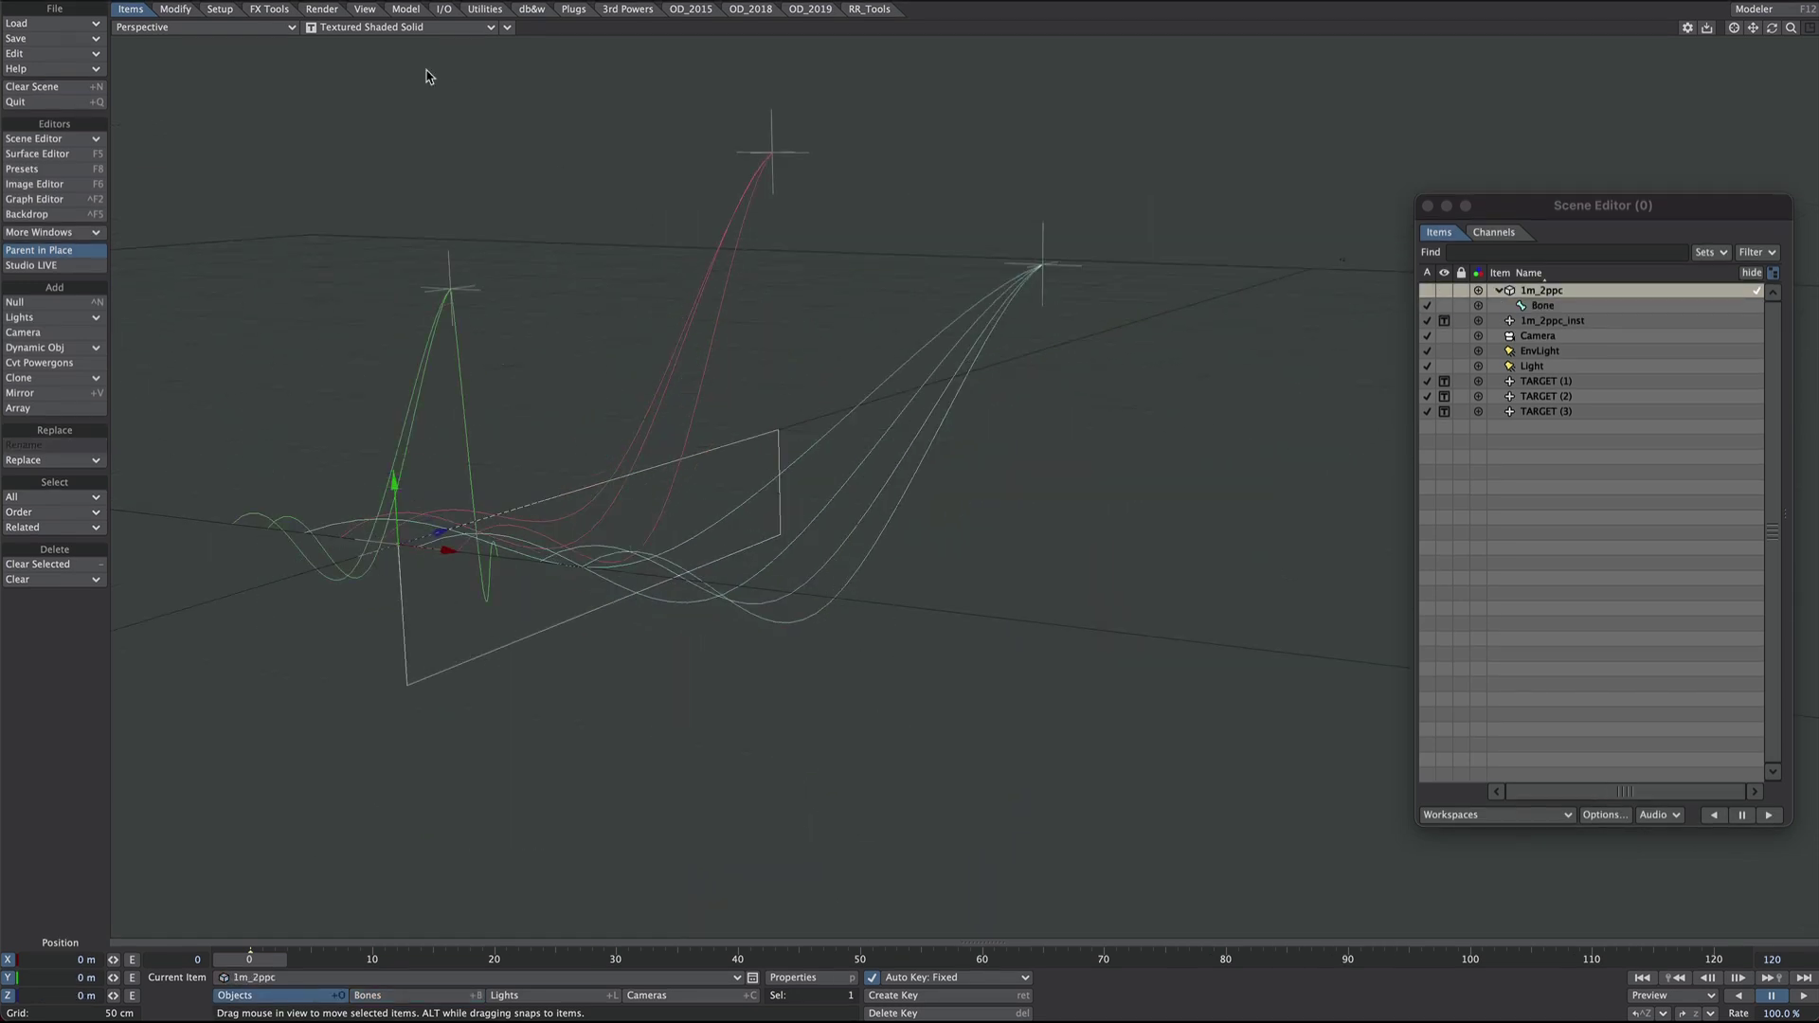
click(438, 29)
click(437, 71)
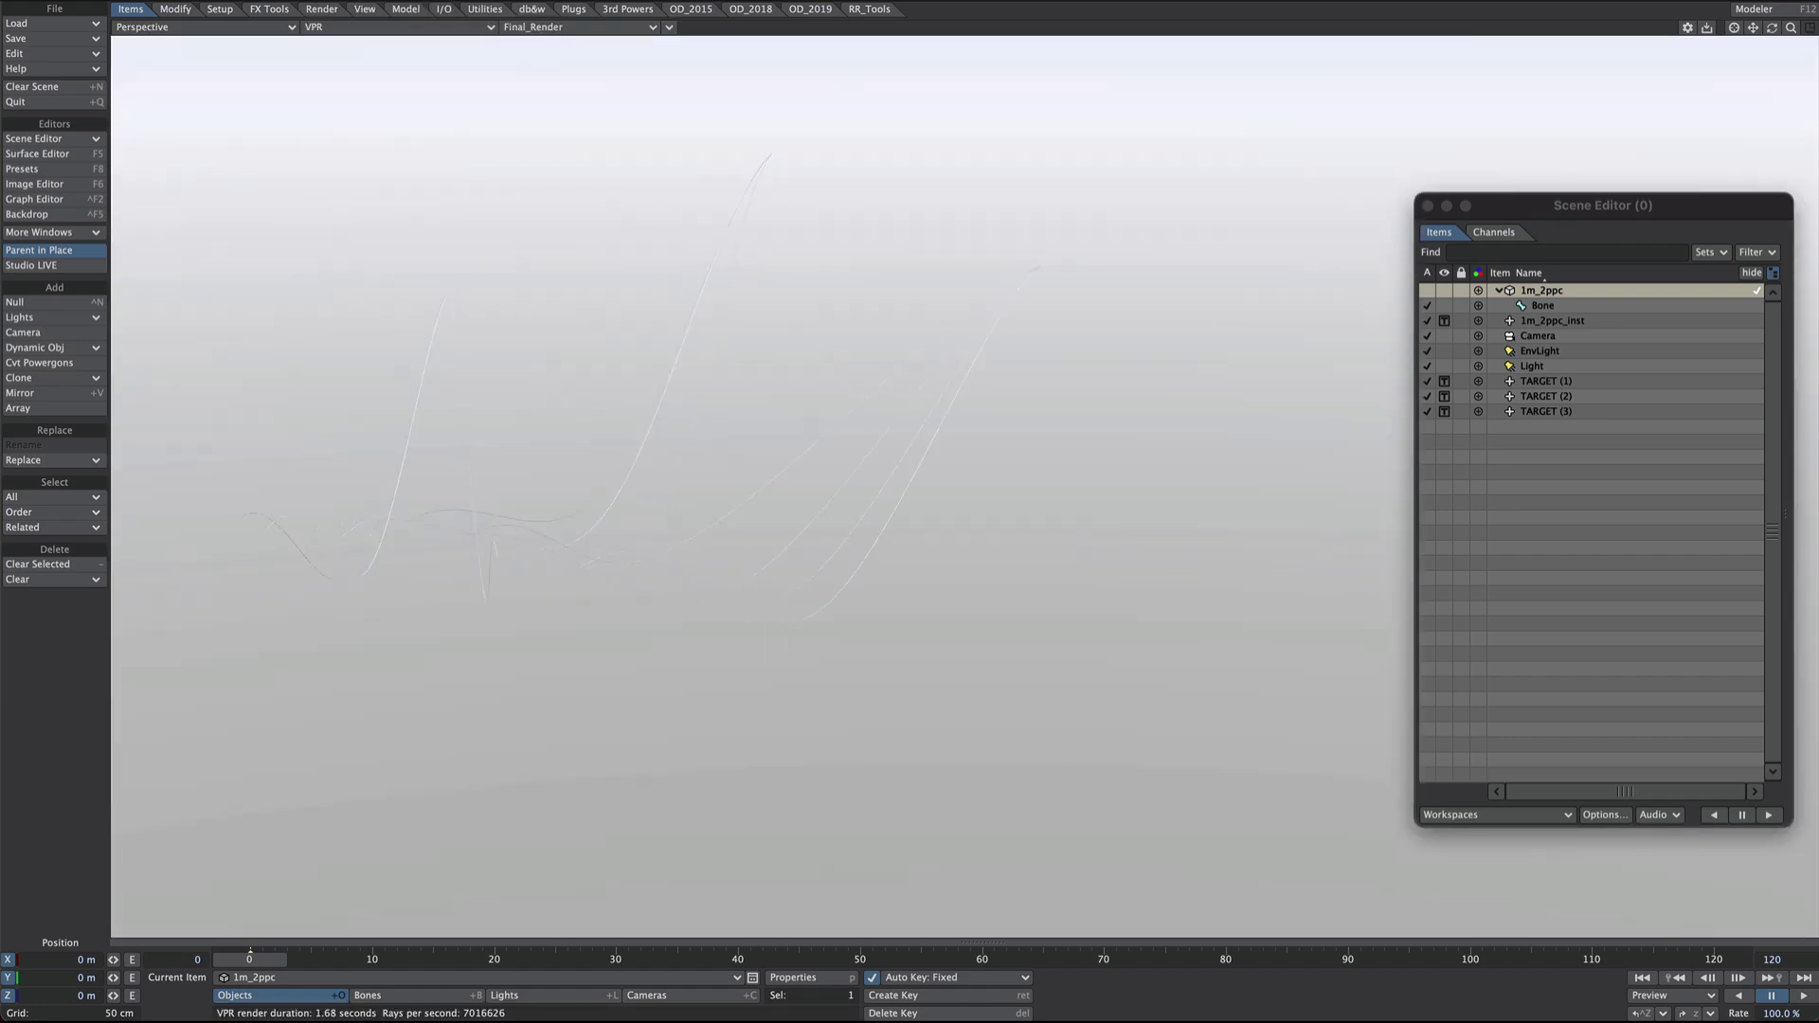
Turn off Visible to Camera for the EnvLight environment light.
click(1535, 352)
key(p)
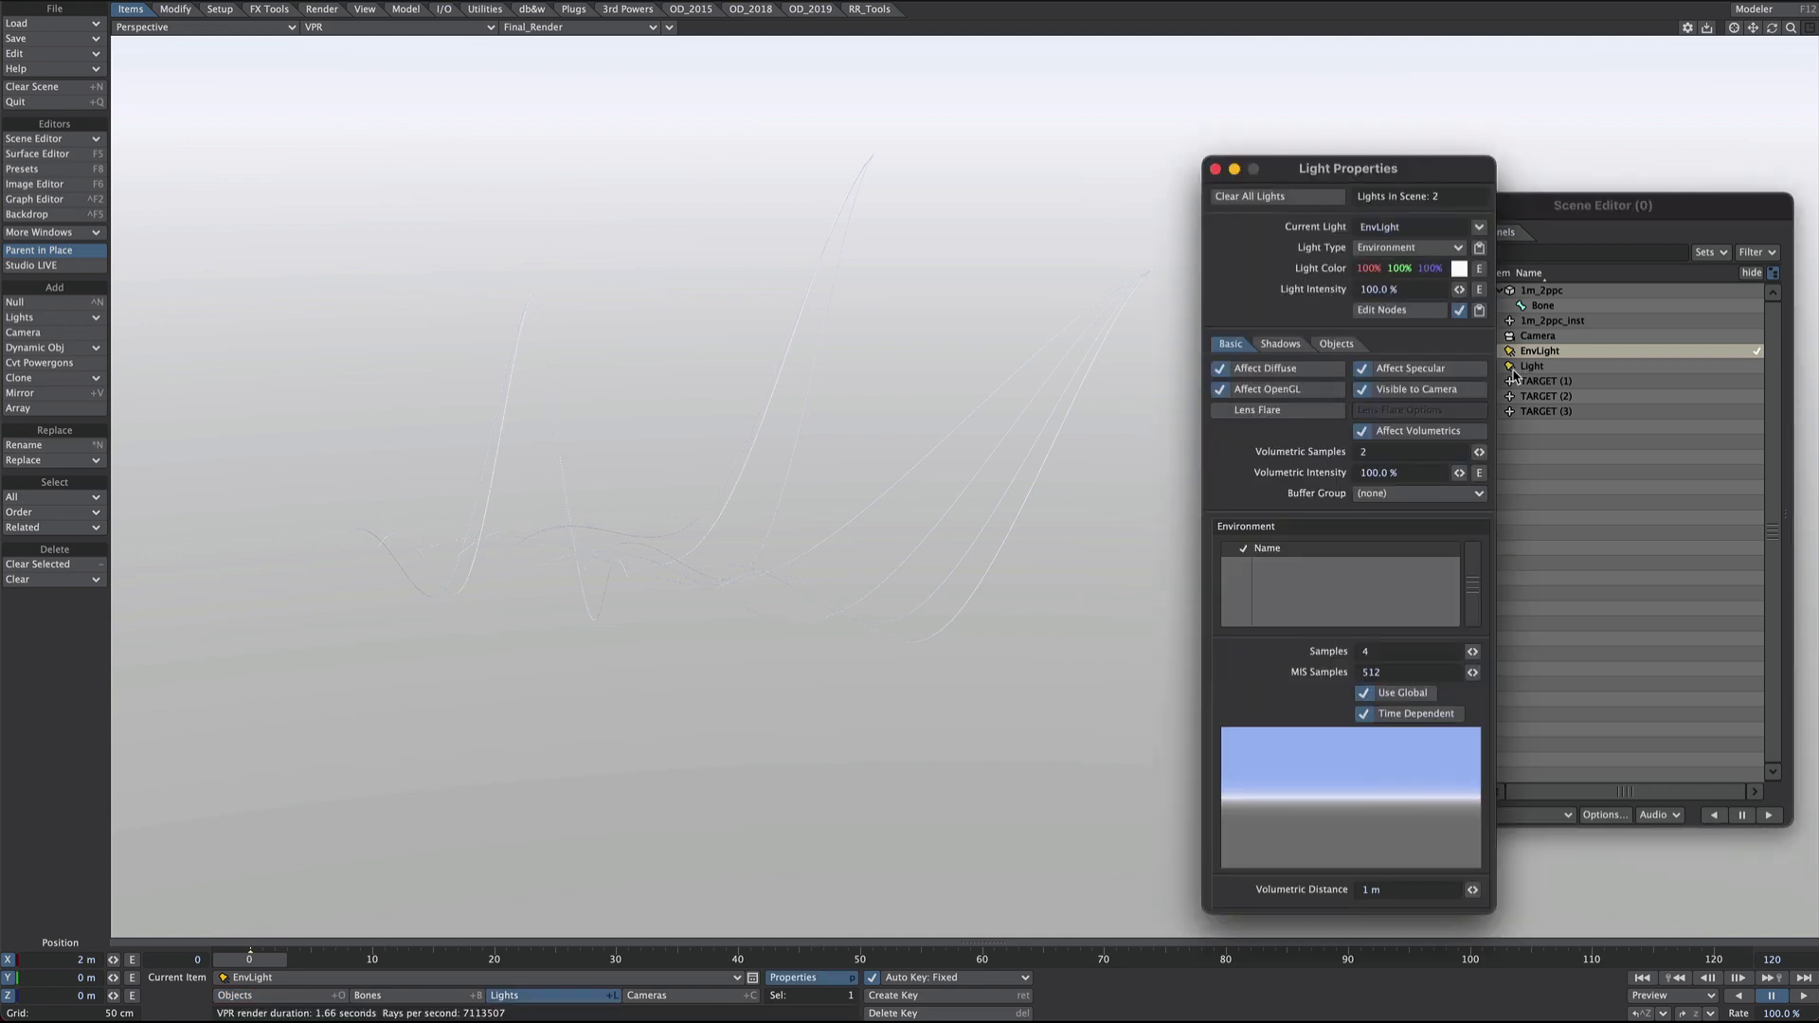
click(1412, 389)
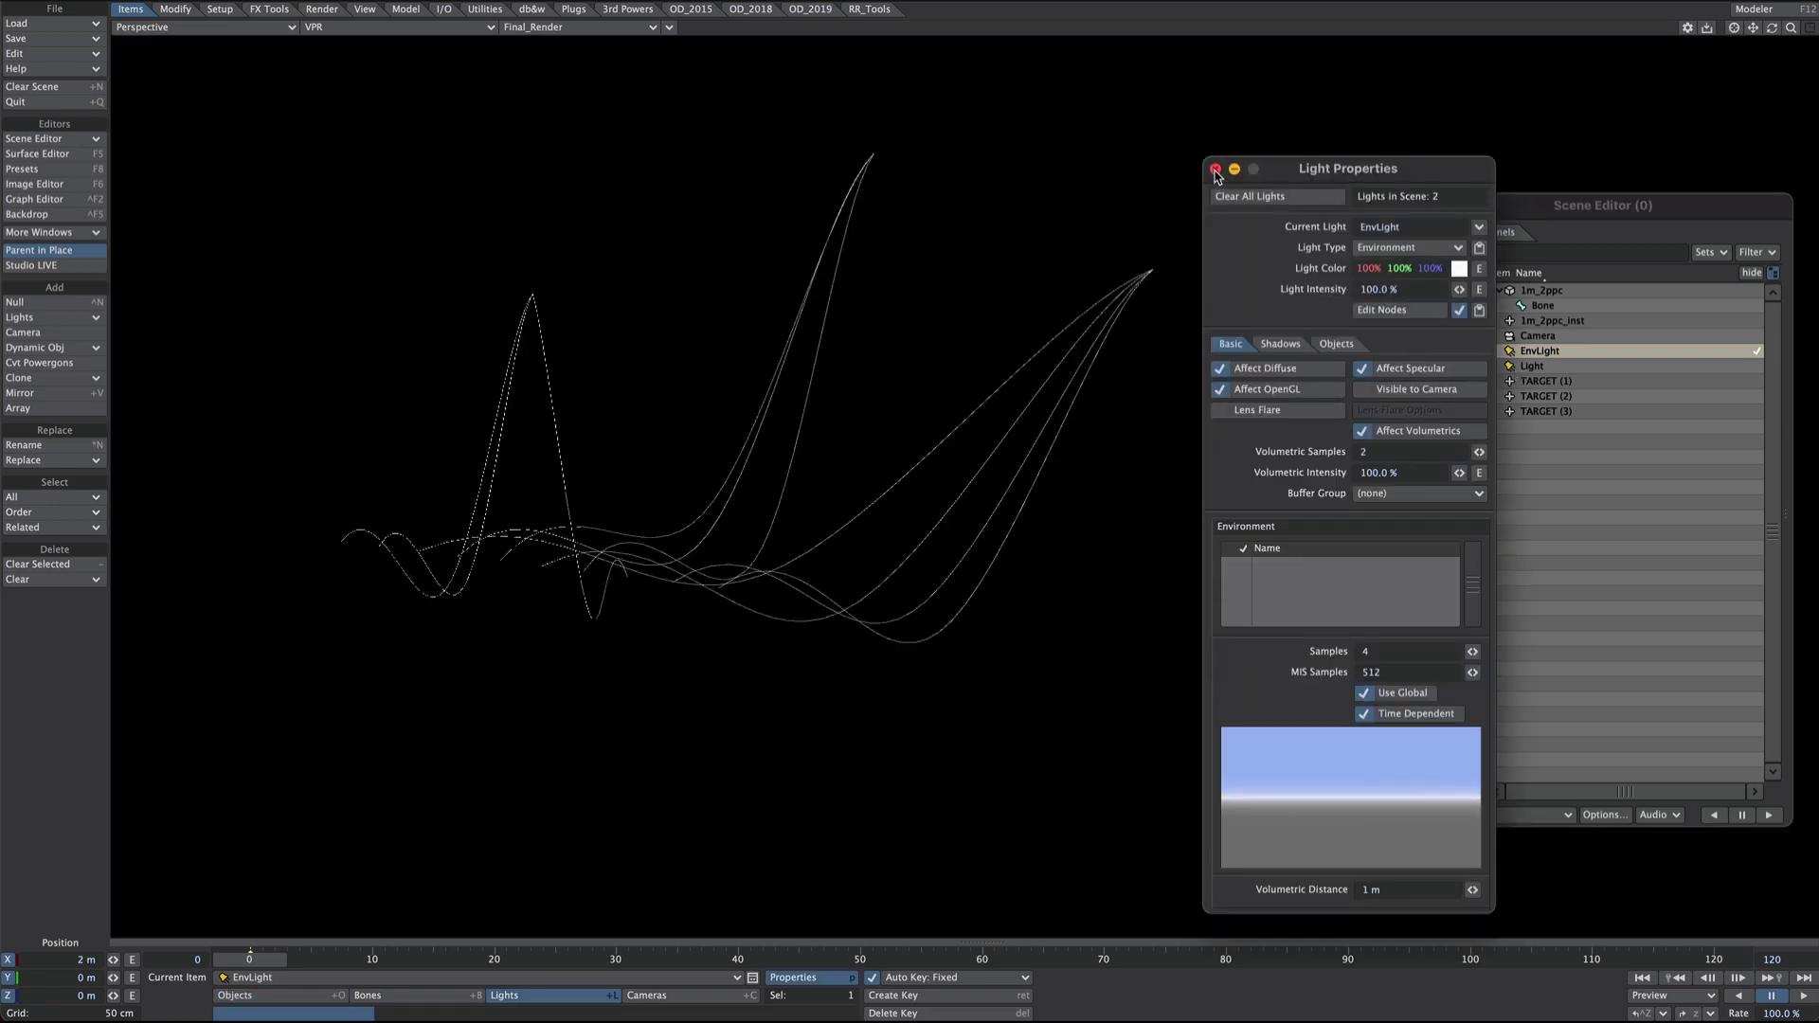
Set the 1m_2ppc object's Particle/Line Thickness to 0.02 meters in its edge properties.
click(1216, 169)
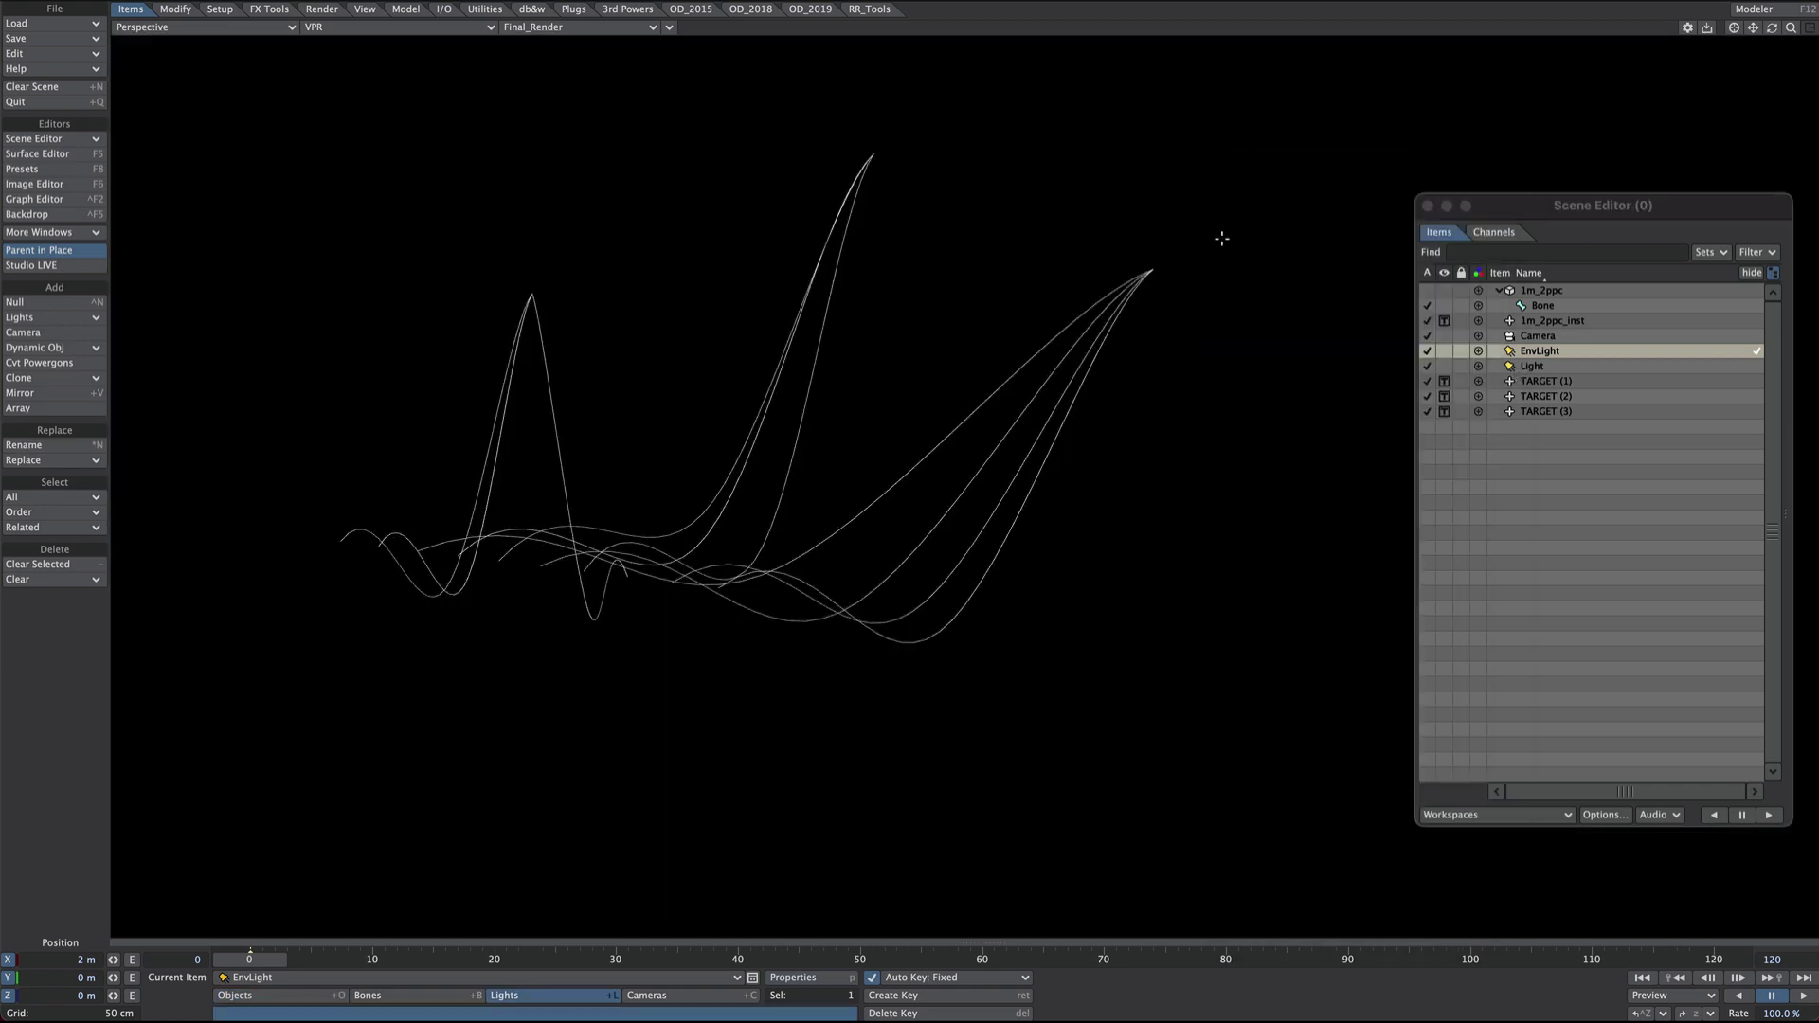
click(1542, 290)
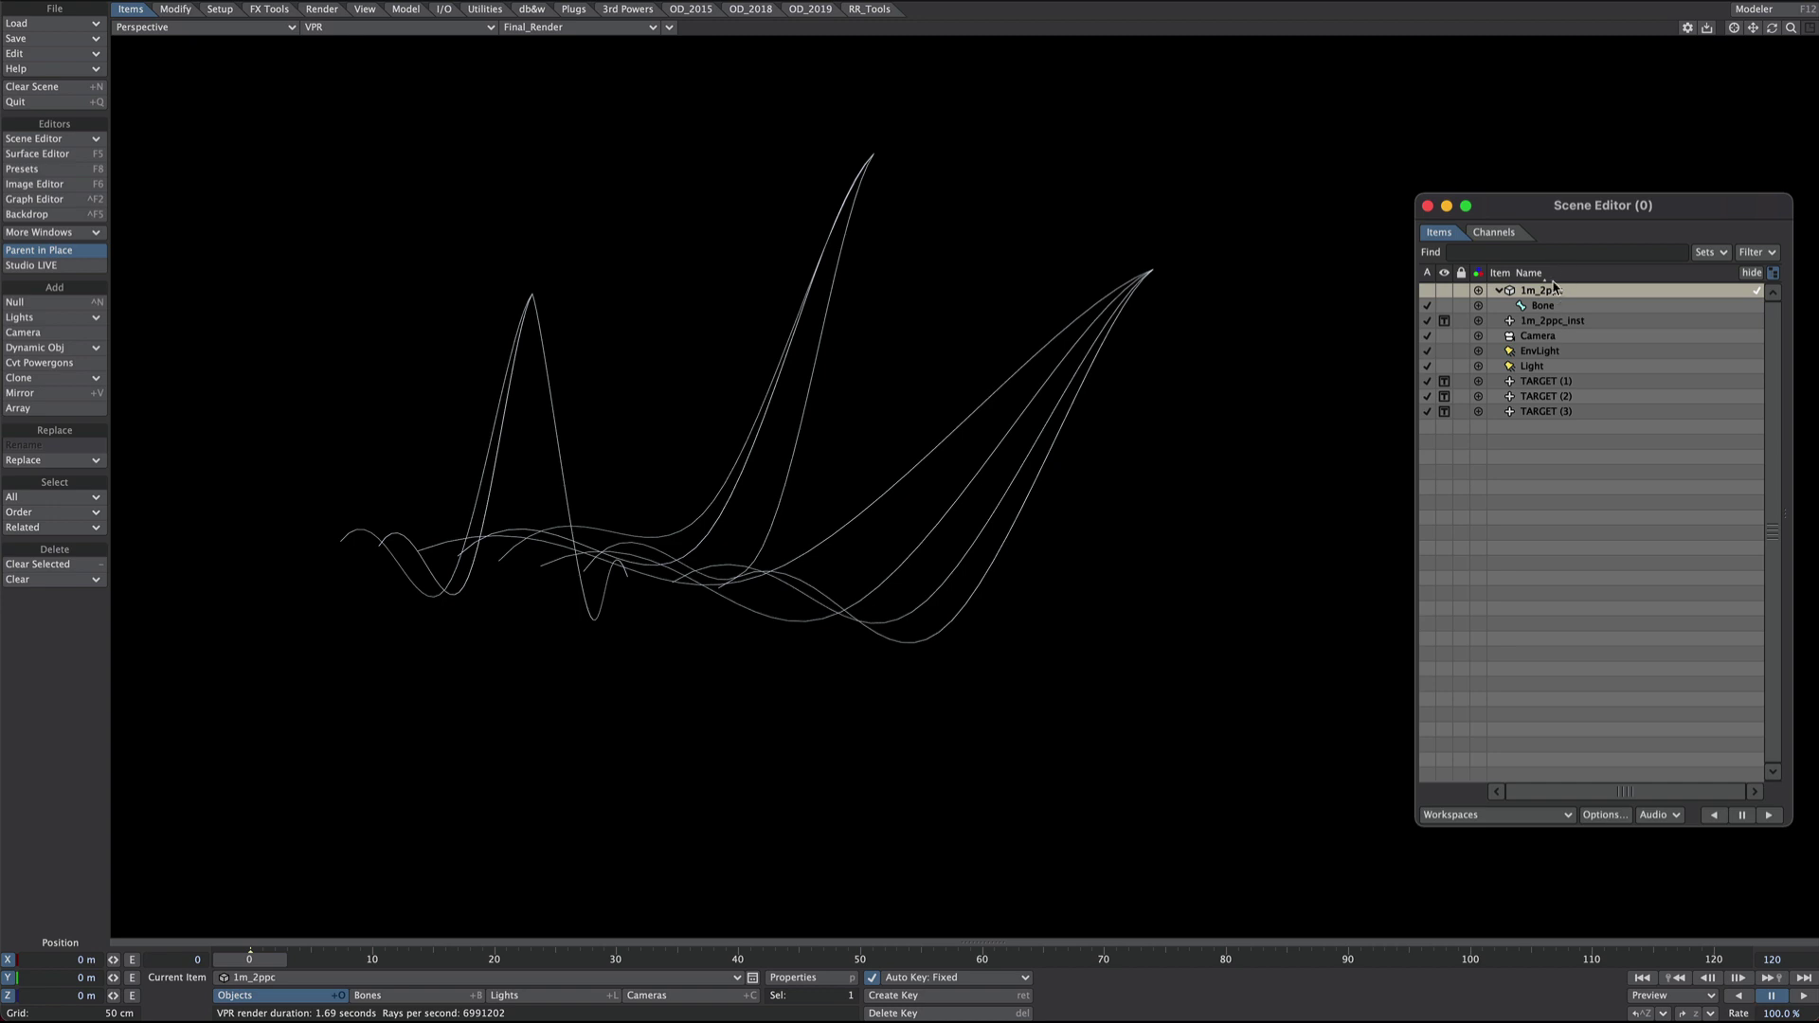
key(p)
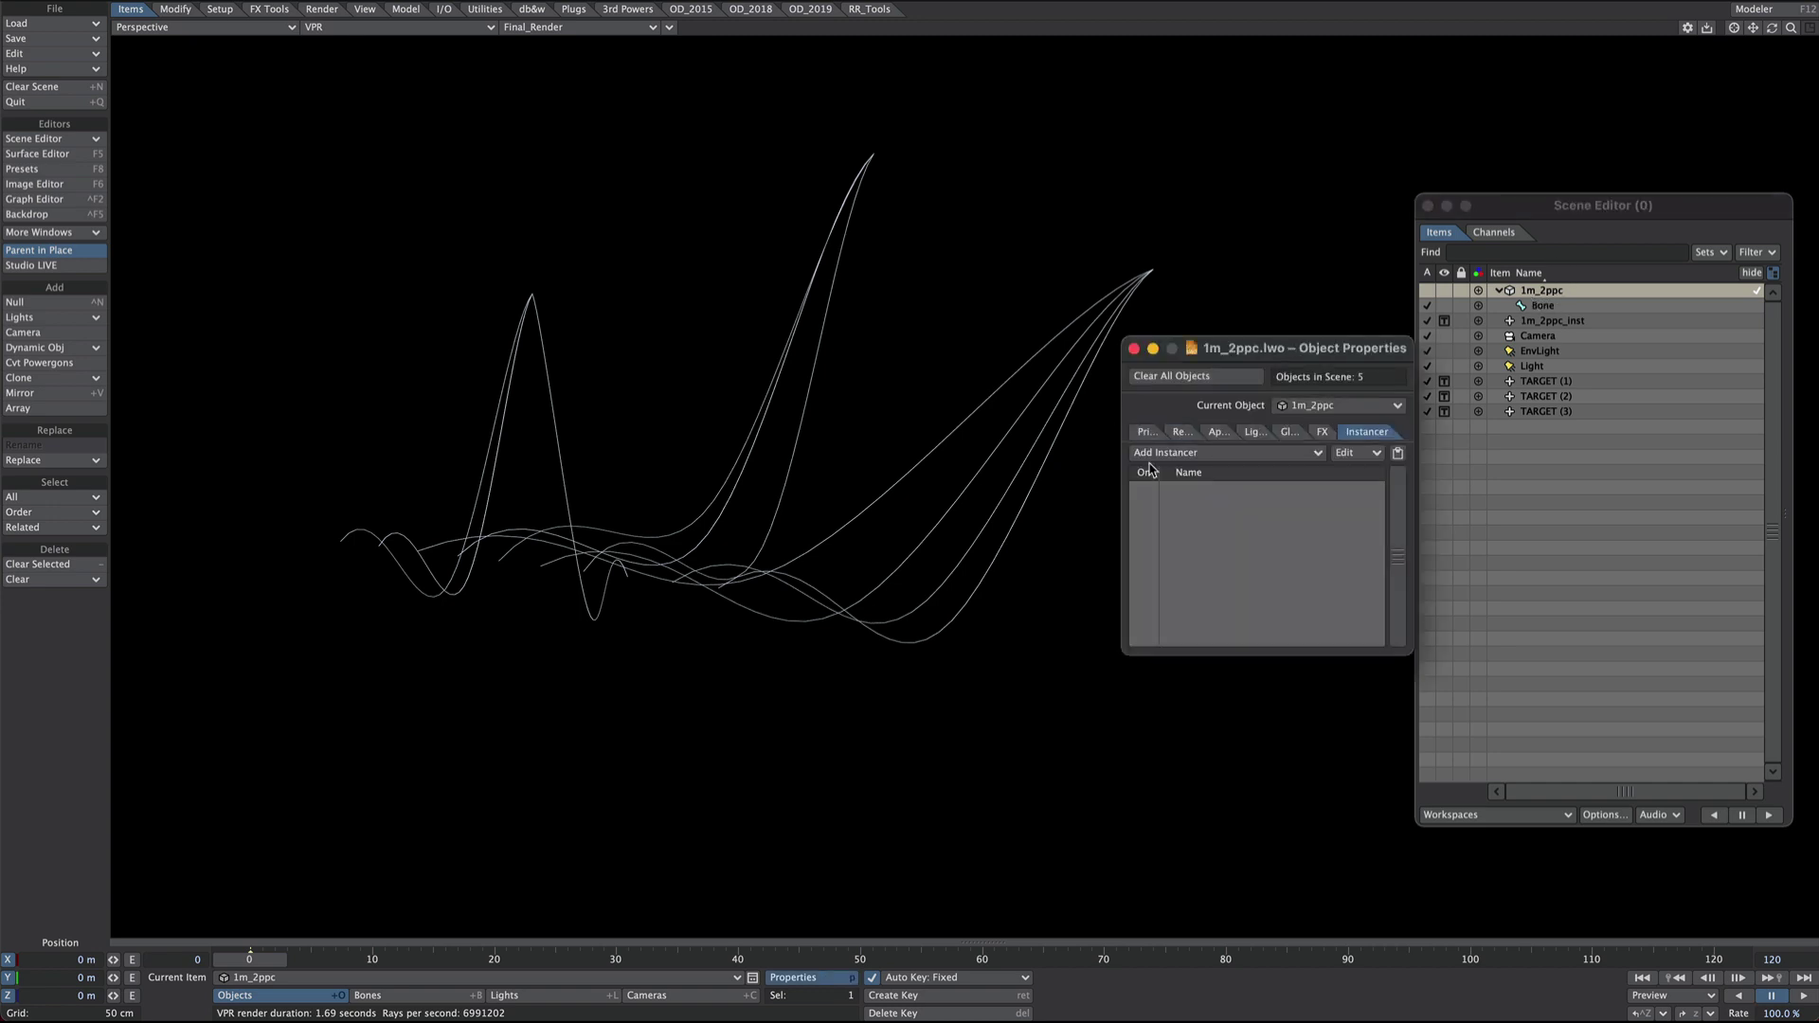
click(1144, 431)
click(1210, 465)
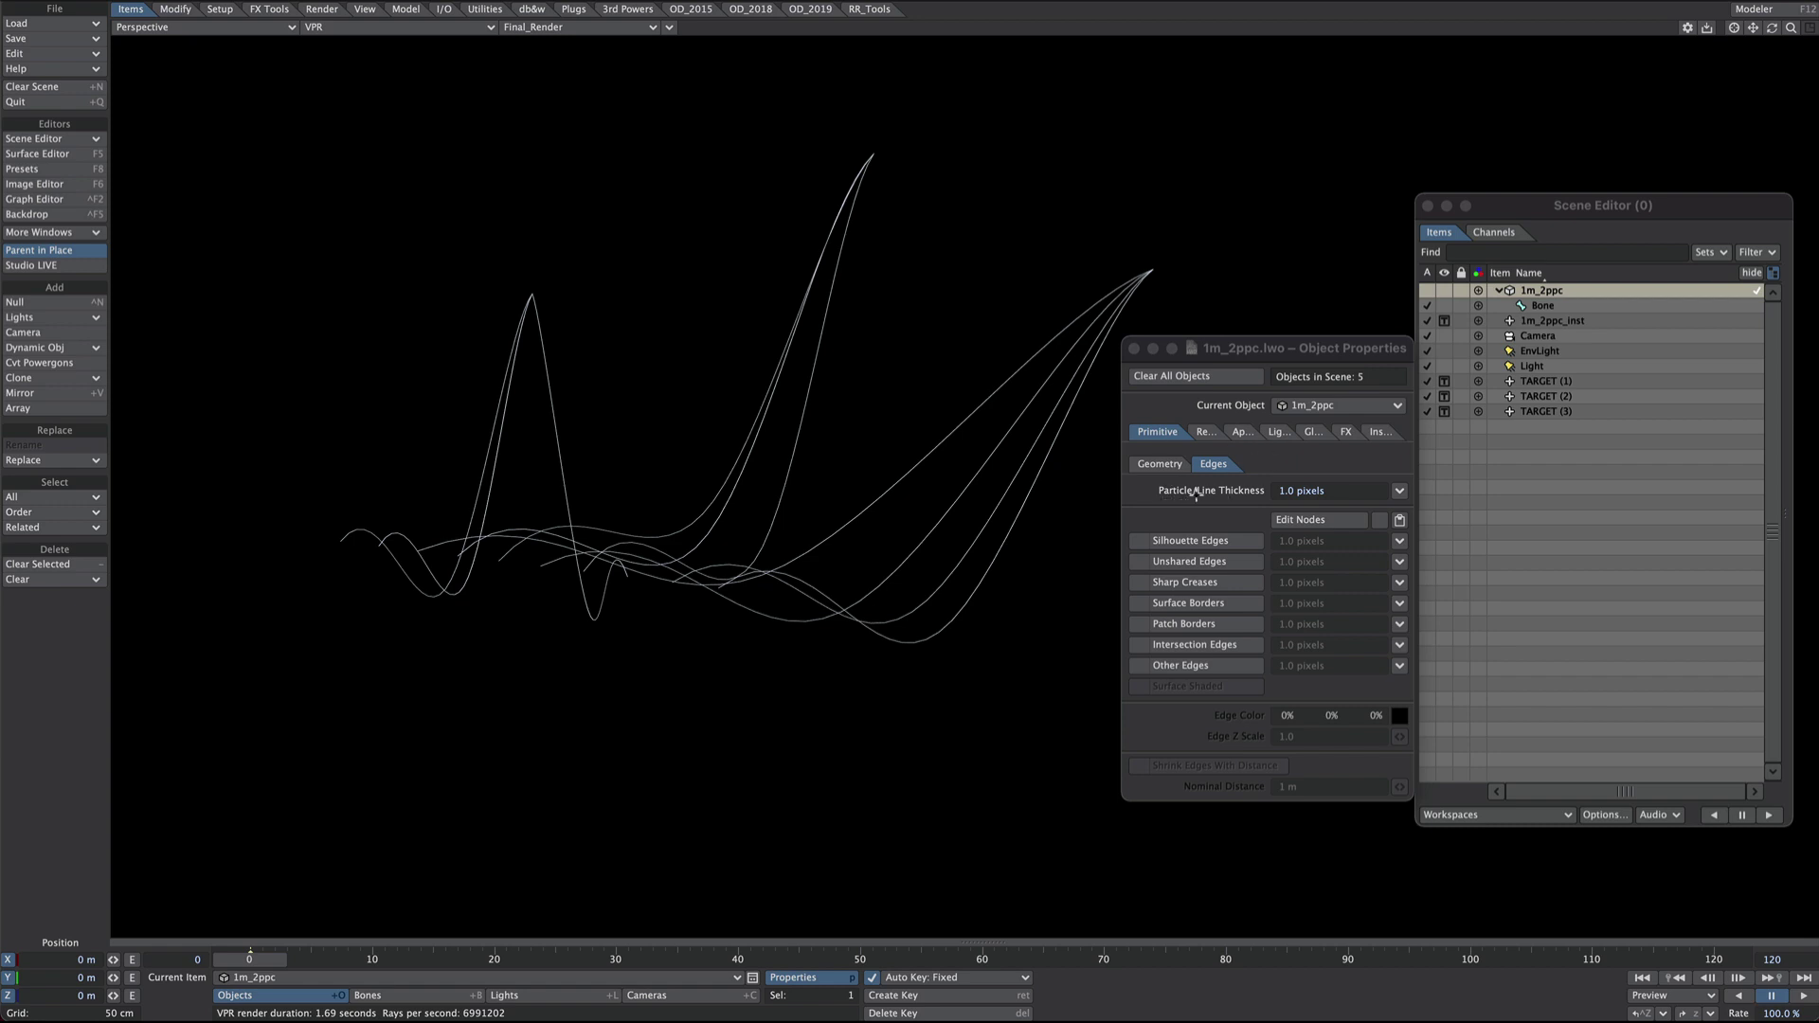
click(1332, 491)
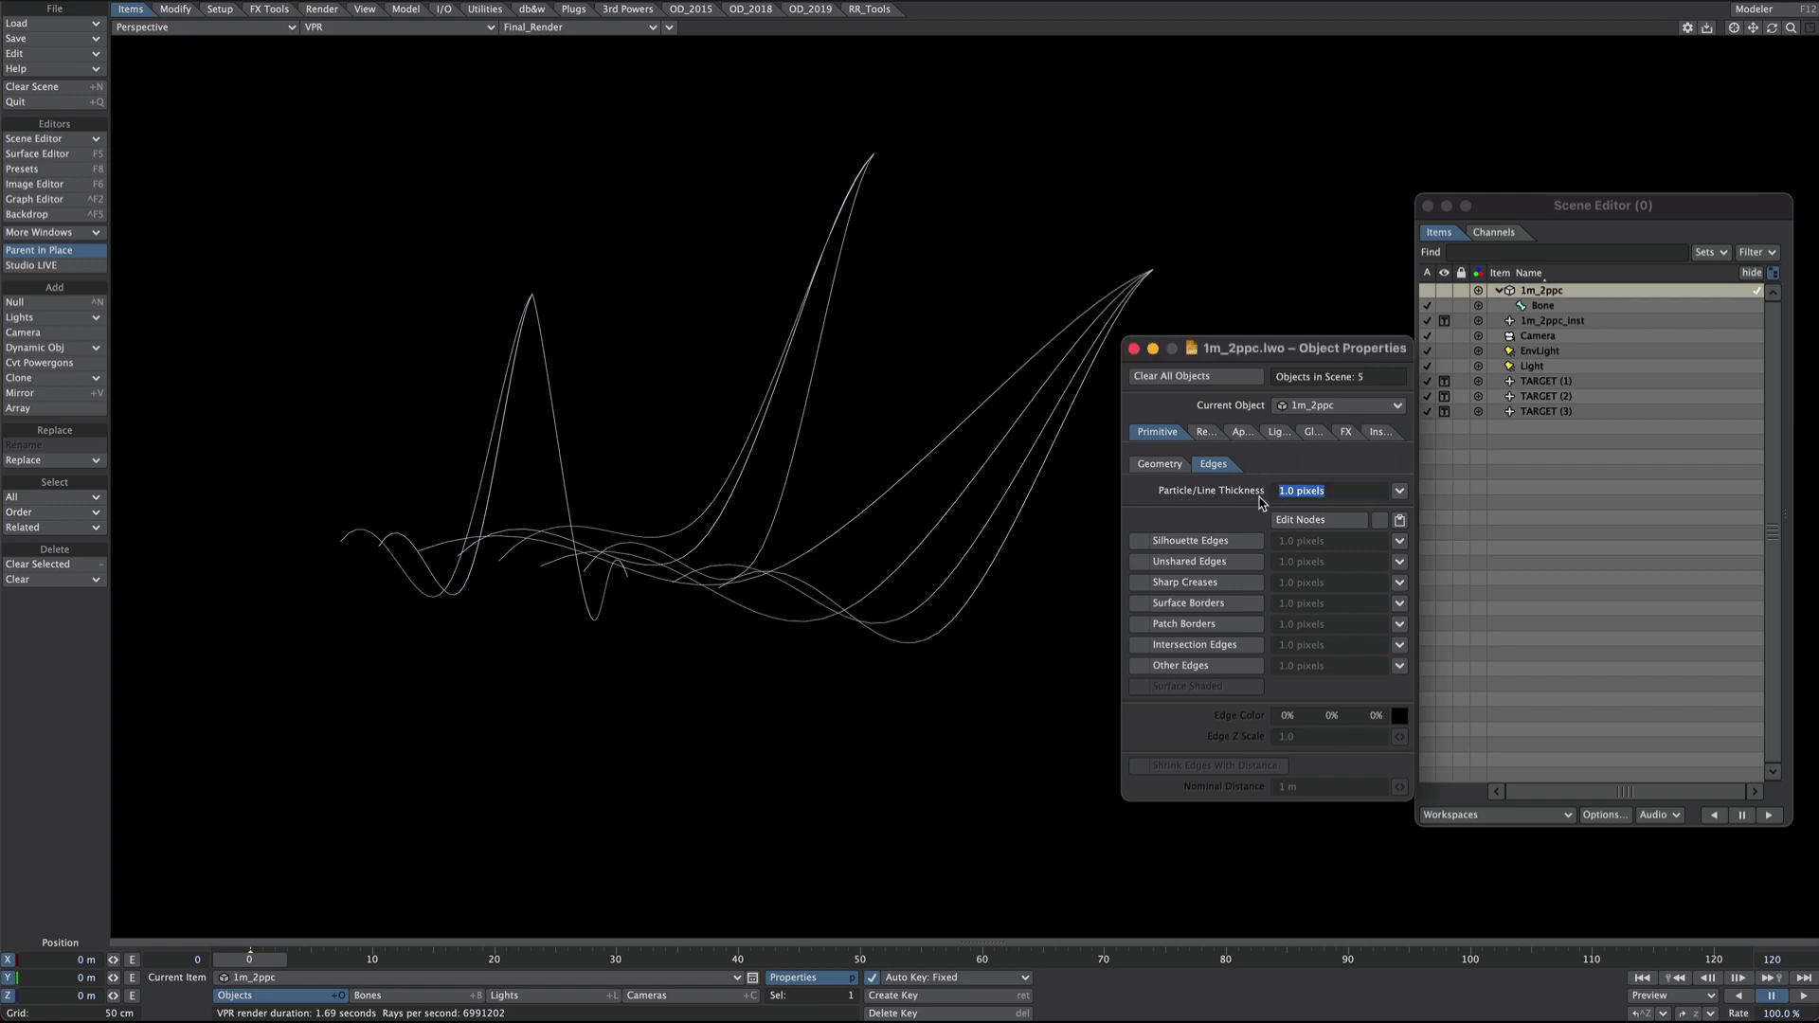
key(BackSpace)
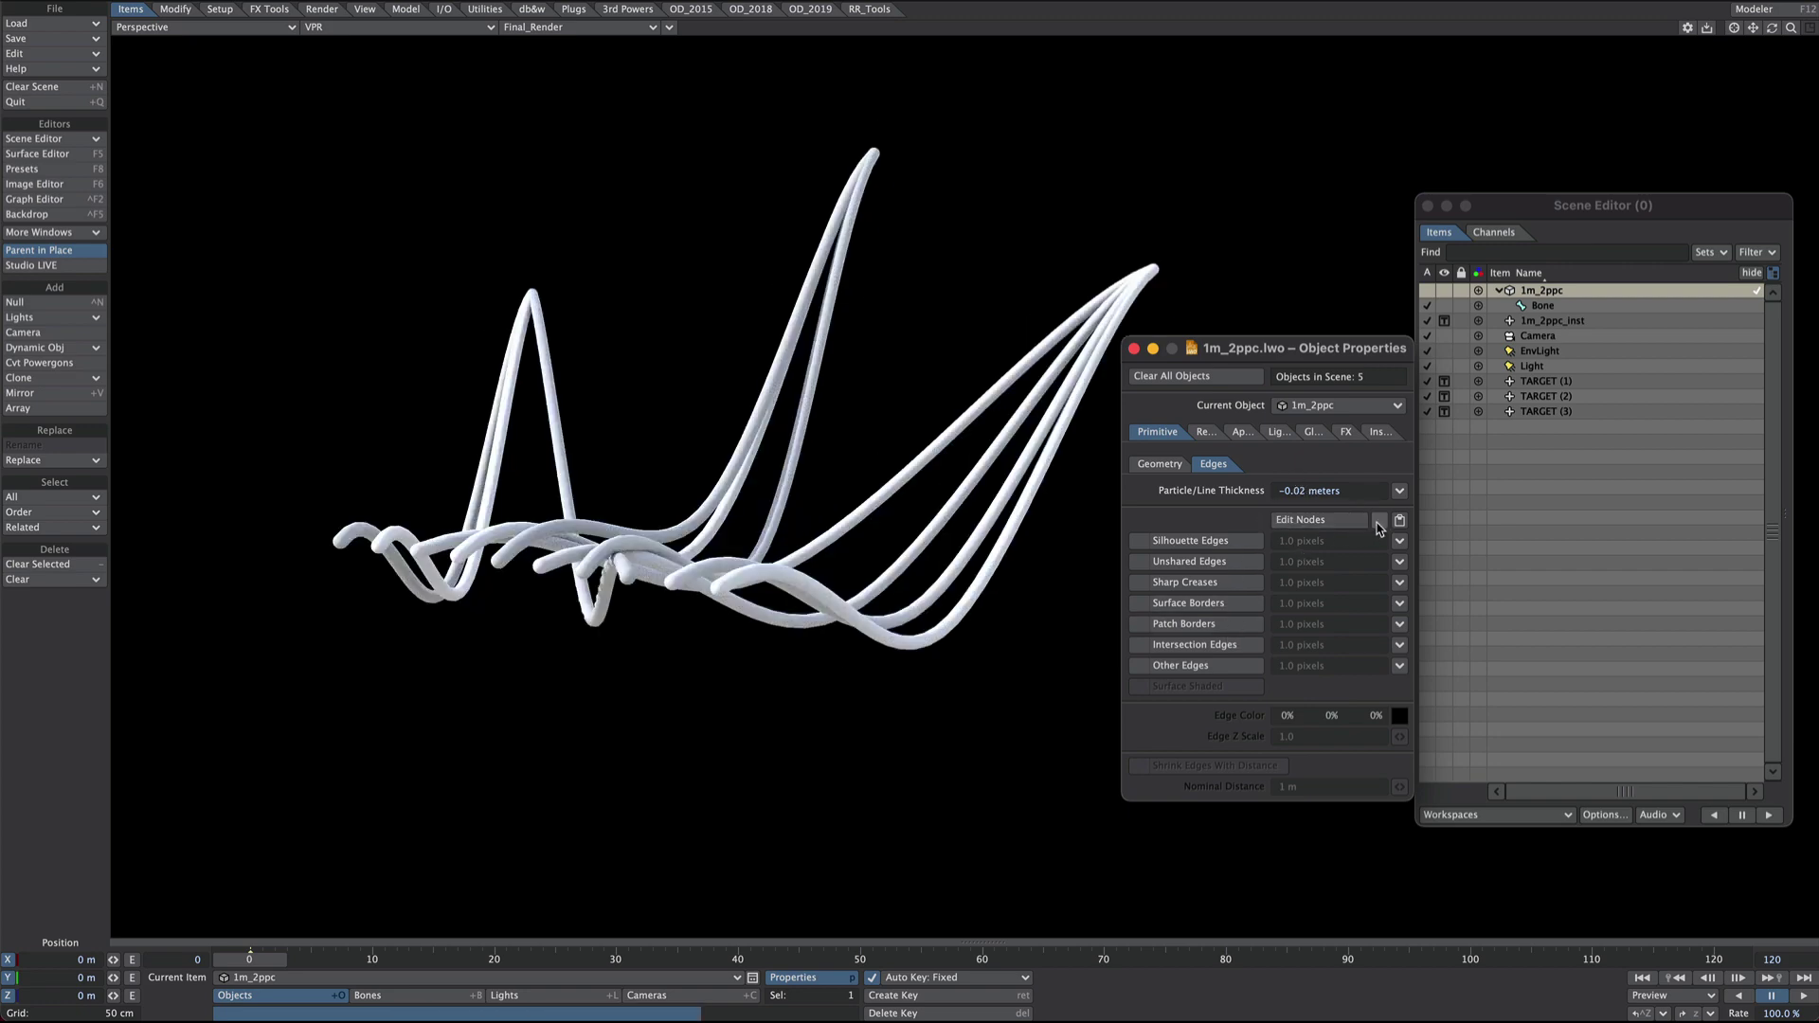
Open the 1m_2ppc edge node graph and add a Spot Instance Info node beside the input list.
click(1353, 524)
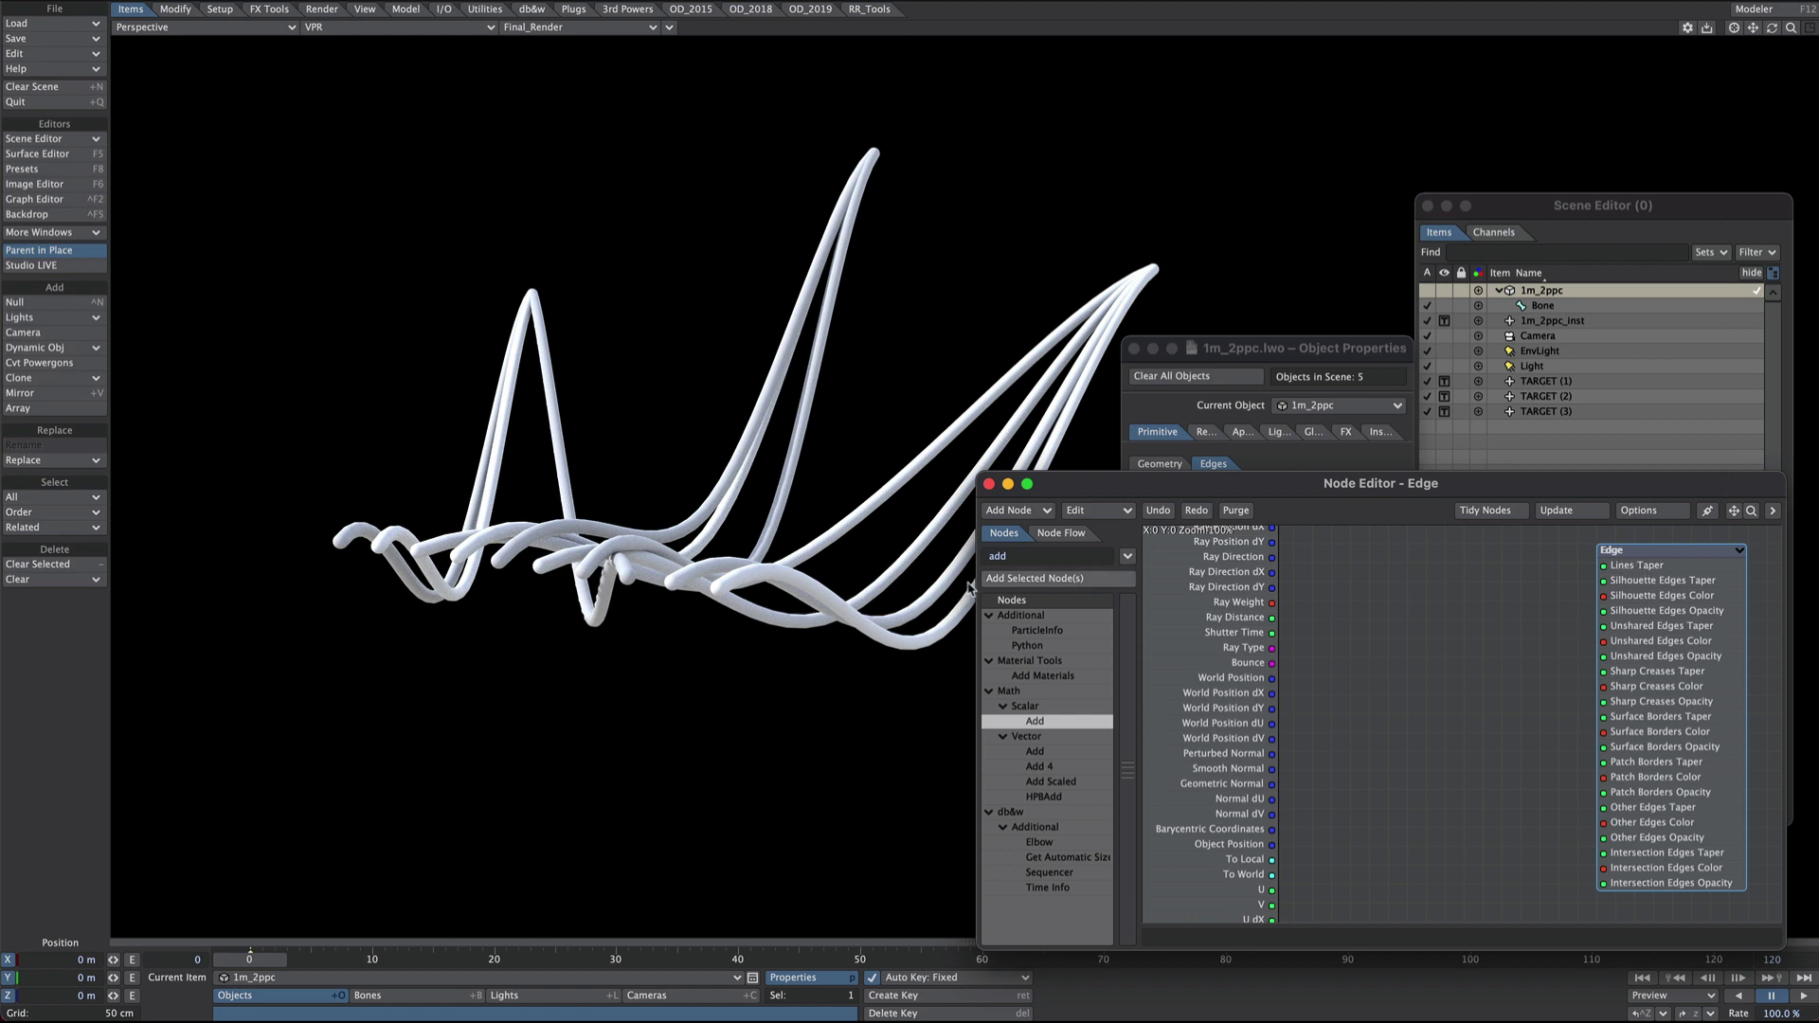
text(inst)
double_click(1039, 698)
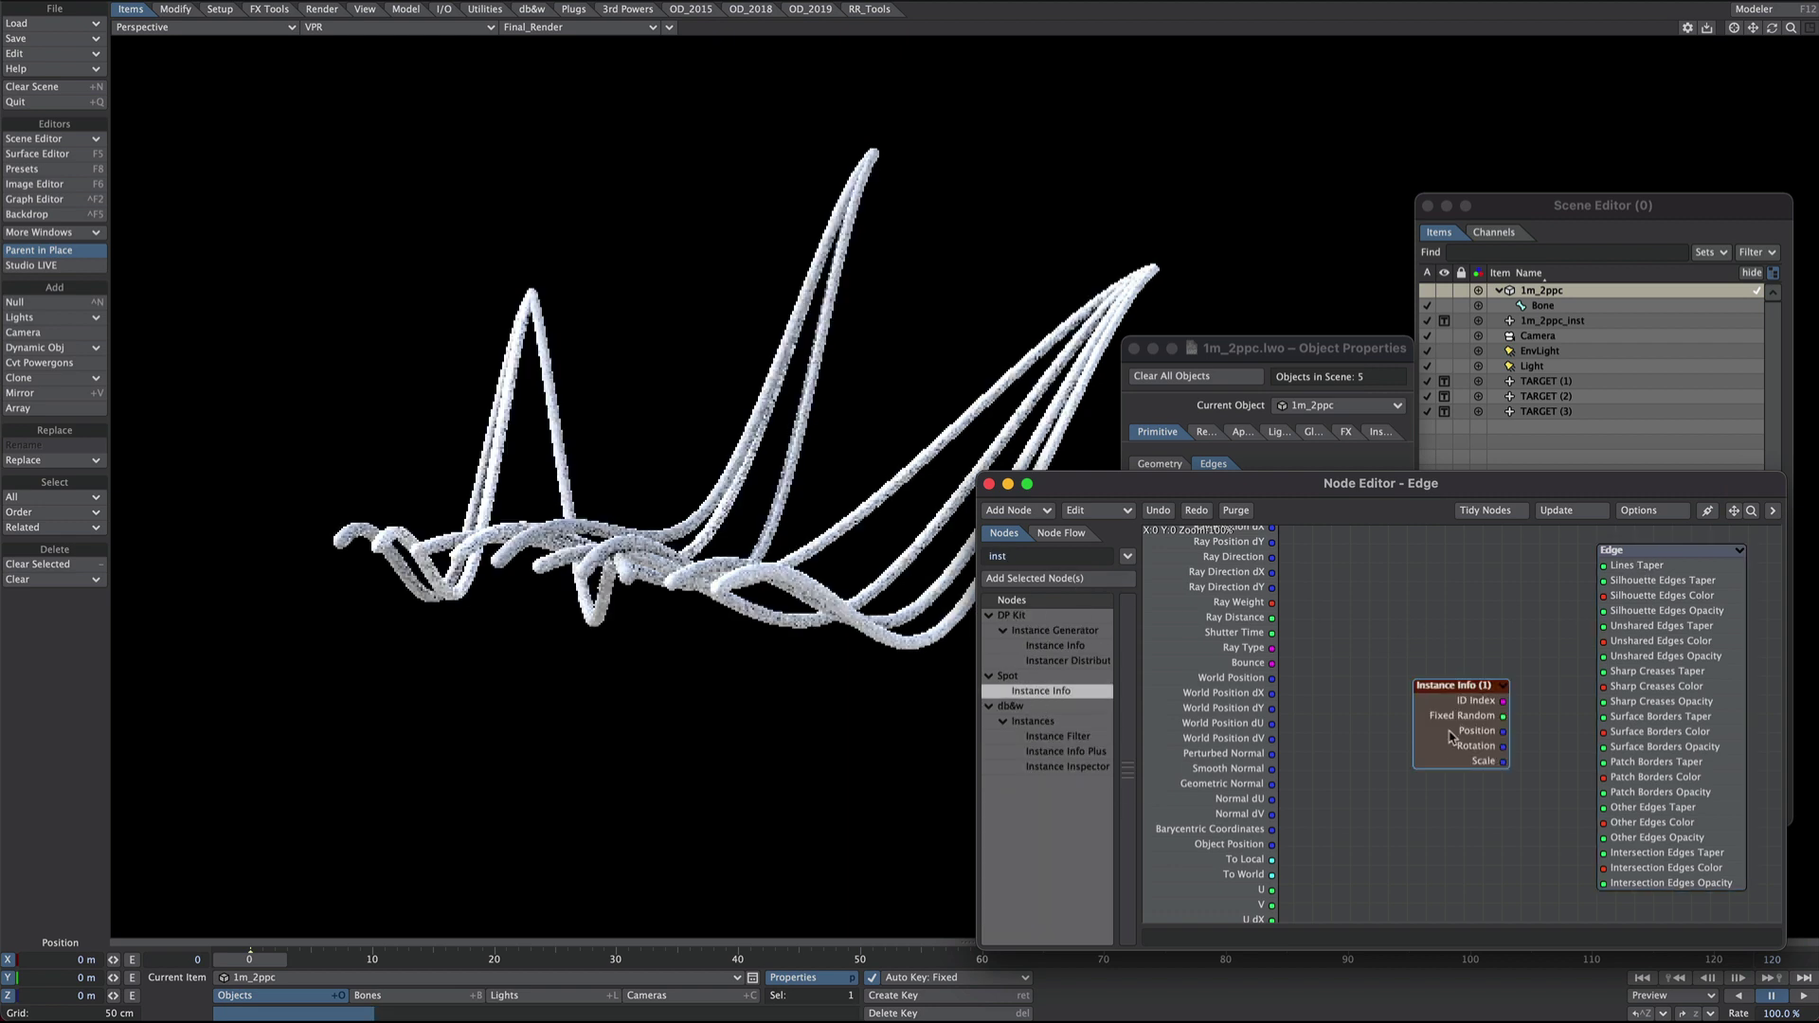
drag(1453, 735, 1352, 793)
drag(1353, 794, 1353, 830)
Add a Random Scalar node and a scalar Add node to the edge graph.
text(ran)
text(dom)
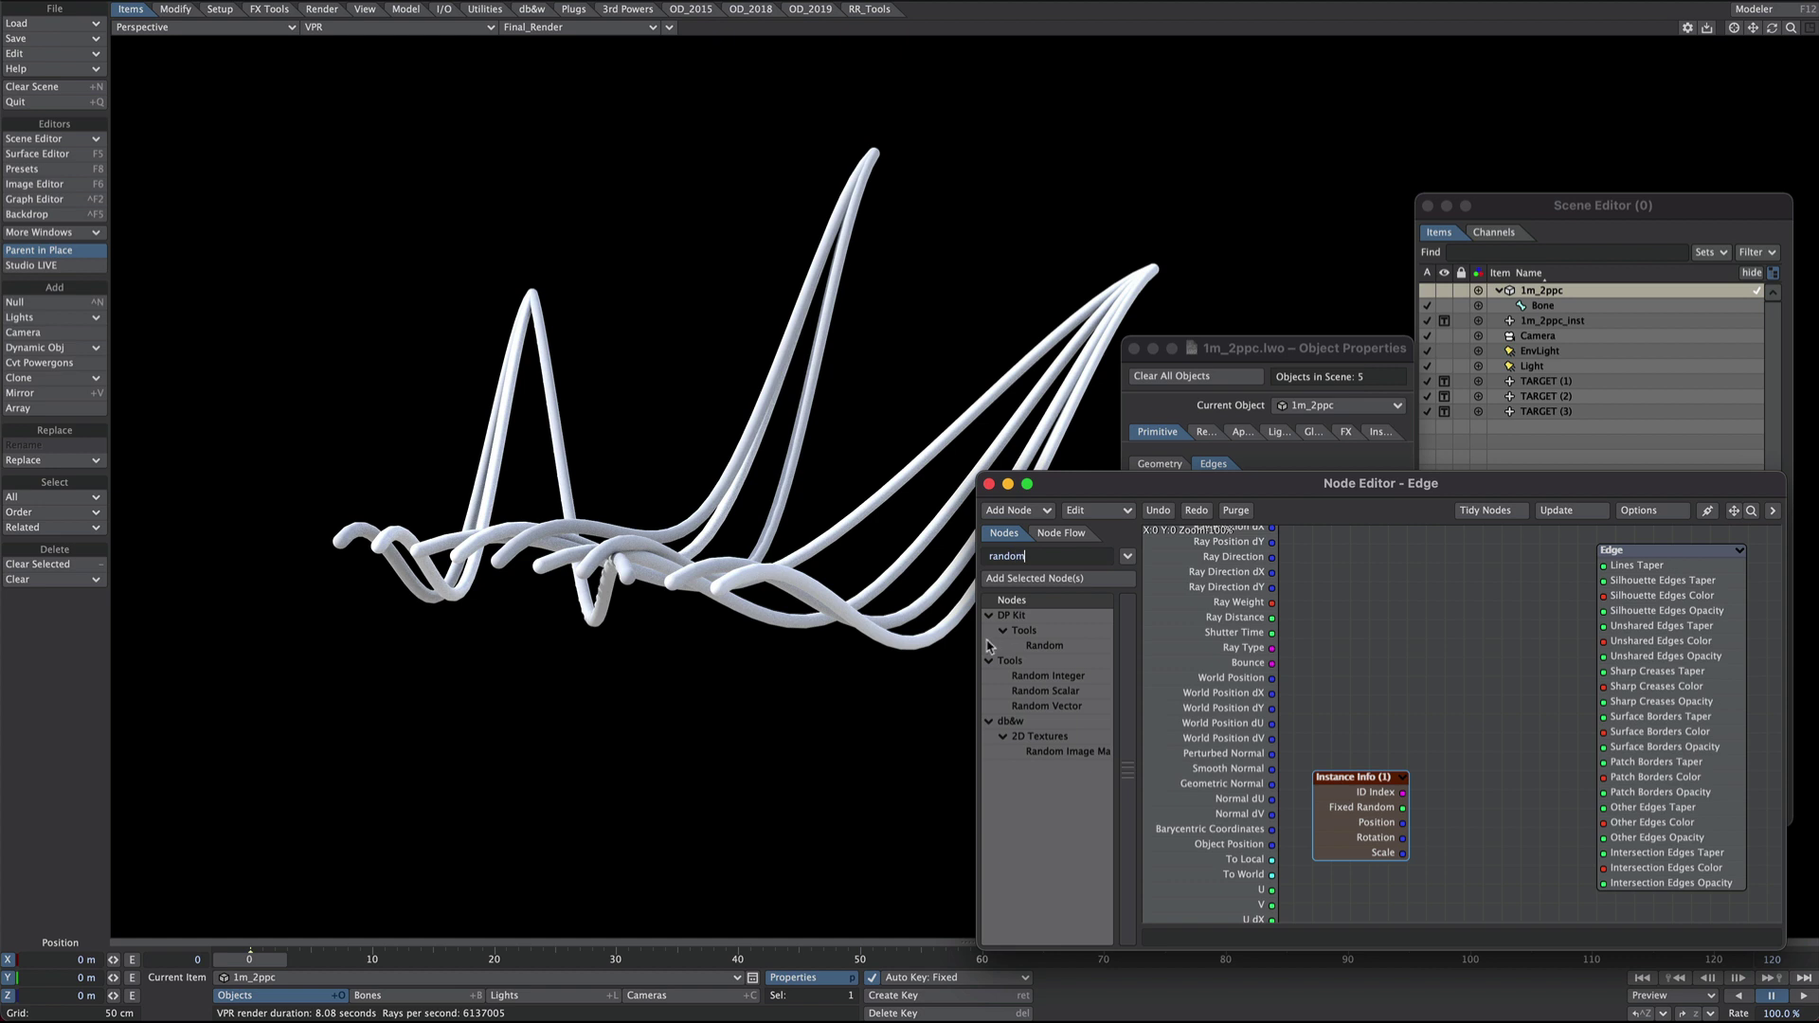
drag(1045, 691, 1499, 682)
double_click(1067, 559)
text(add)
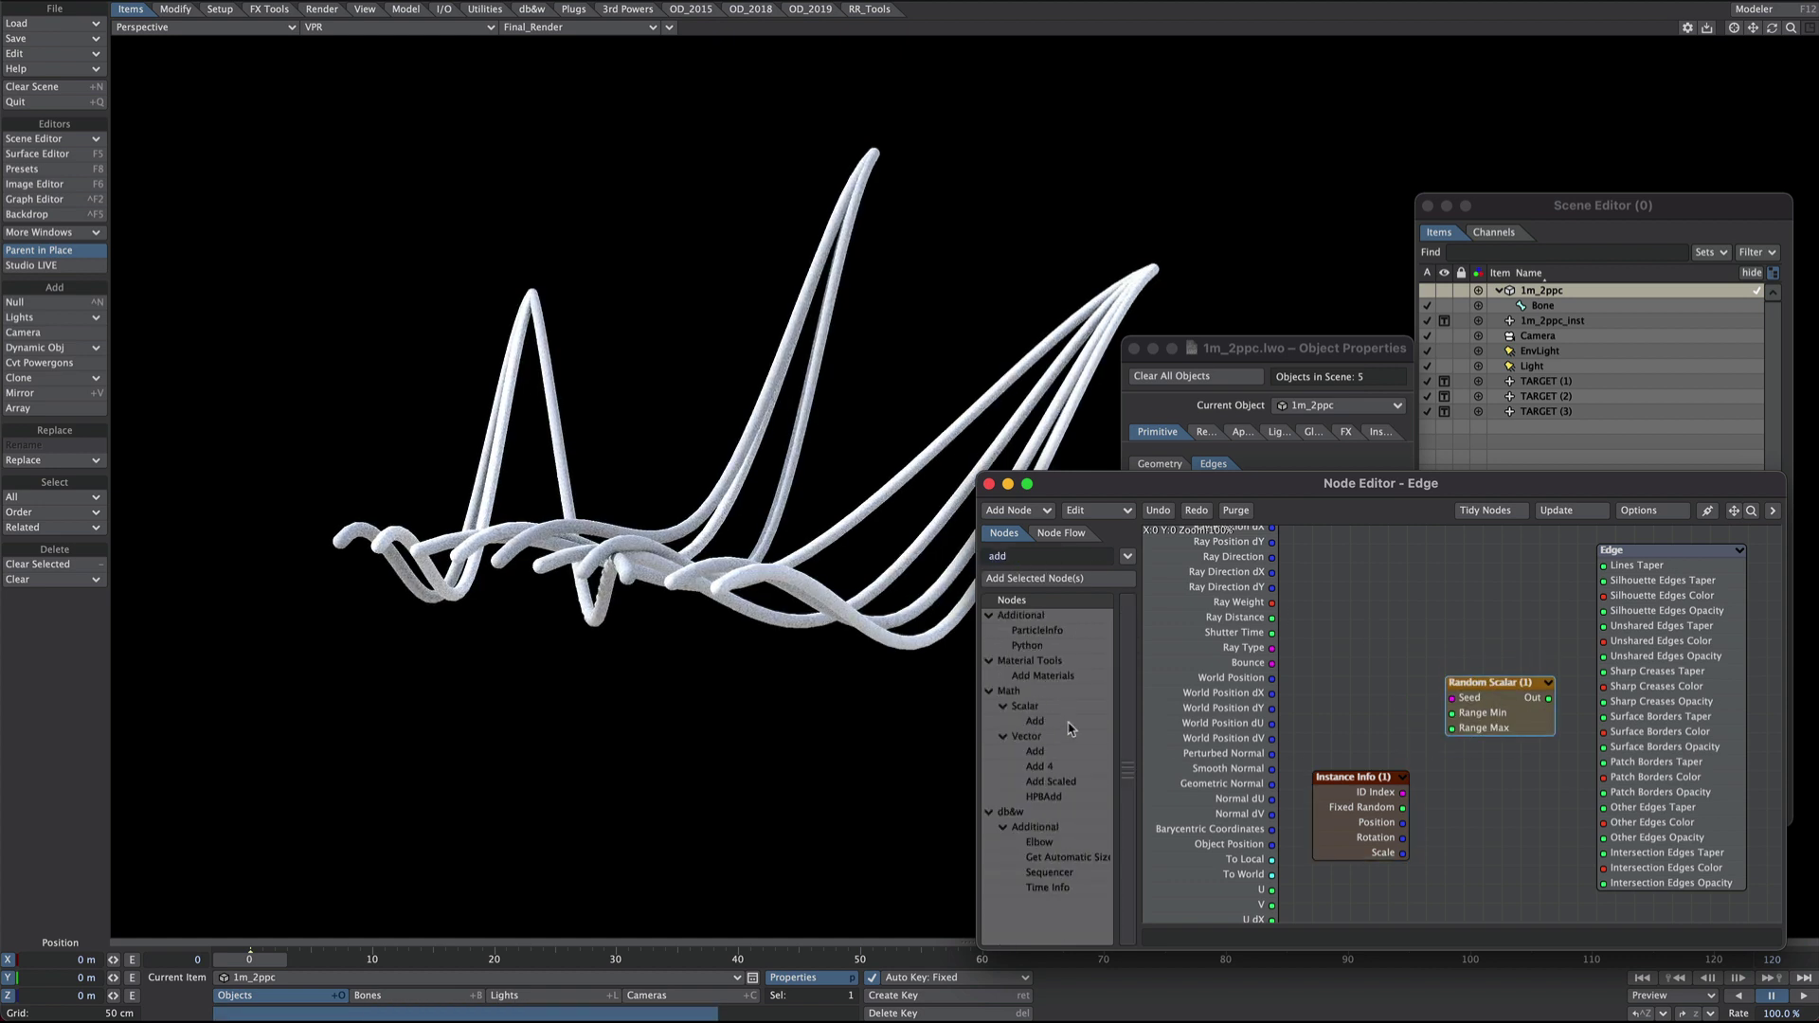
double_click(1049, 723)
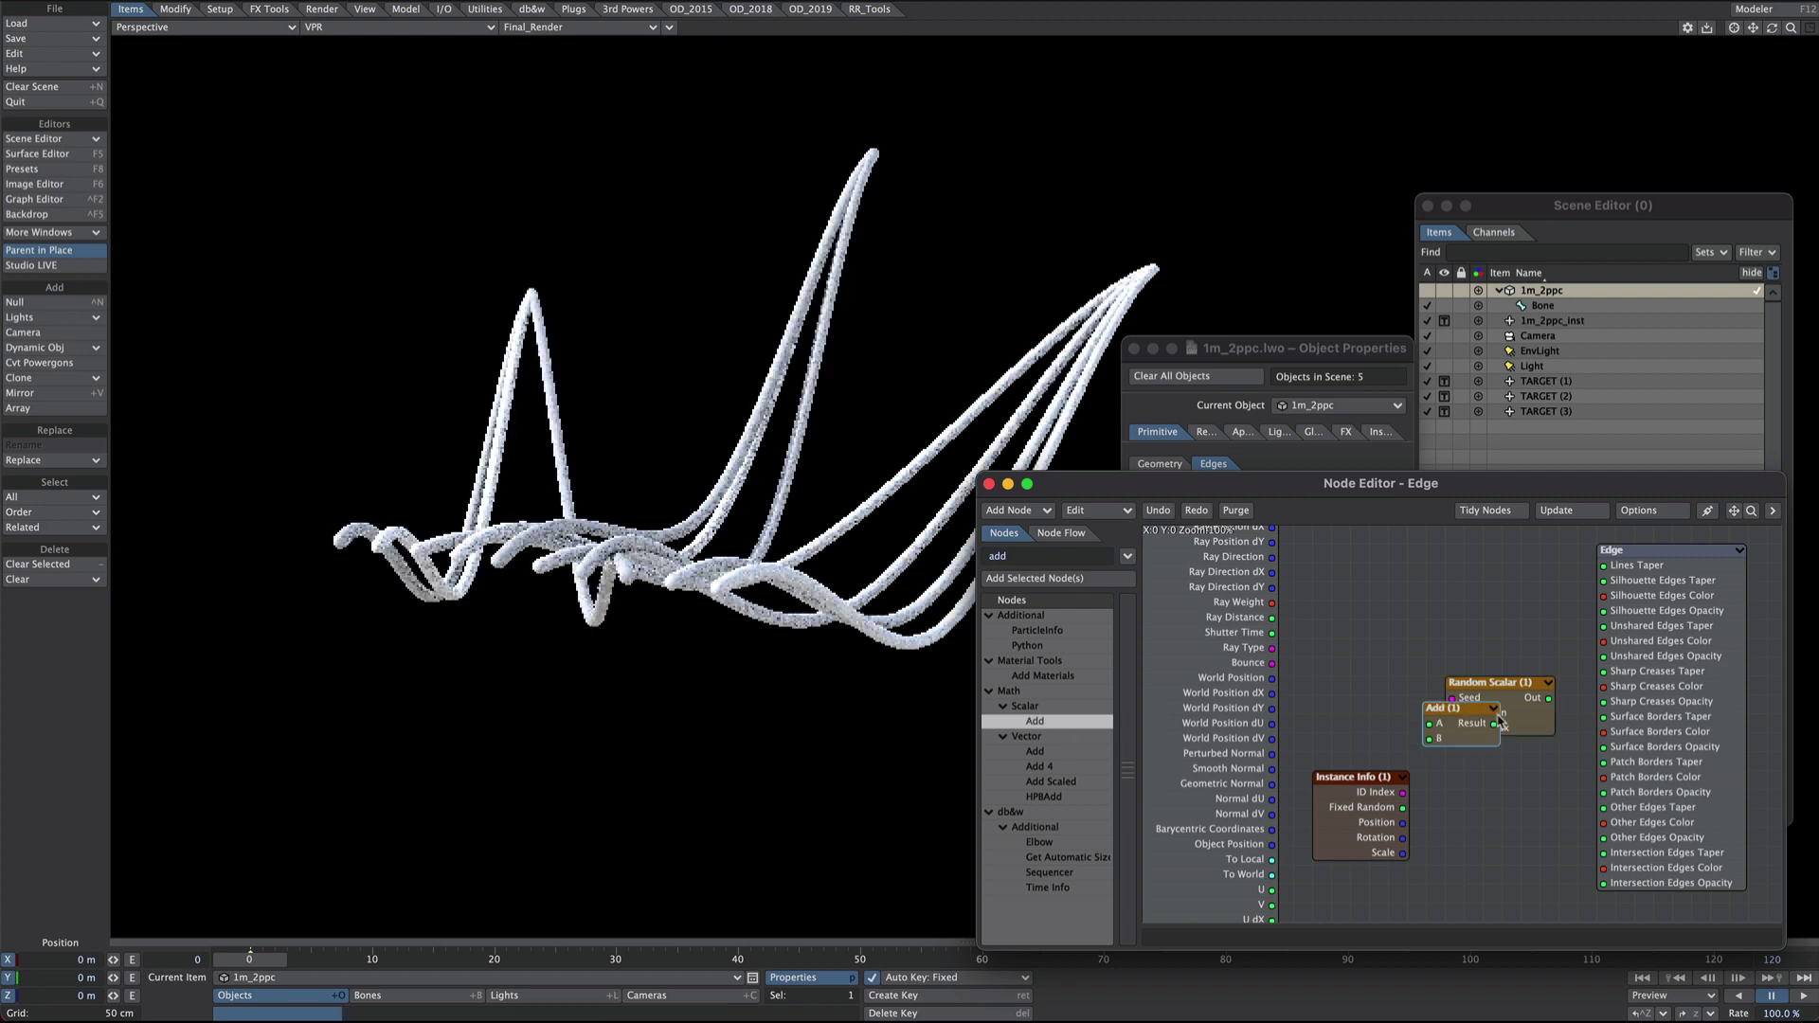
drag(1515, 684, 1515, 646)
Wire Instance Info's ID Index through the Add node into Random Scalar's Seed, and its output into Lines Taper.
drag(1369, 820, 1415, 701)
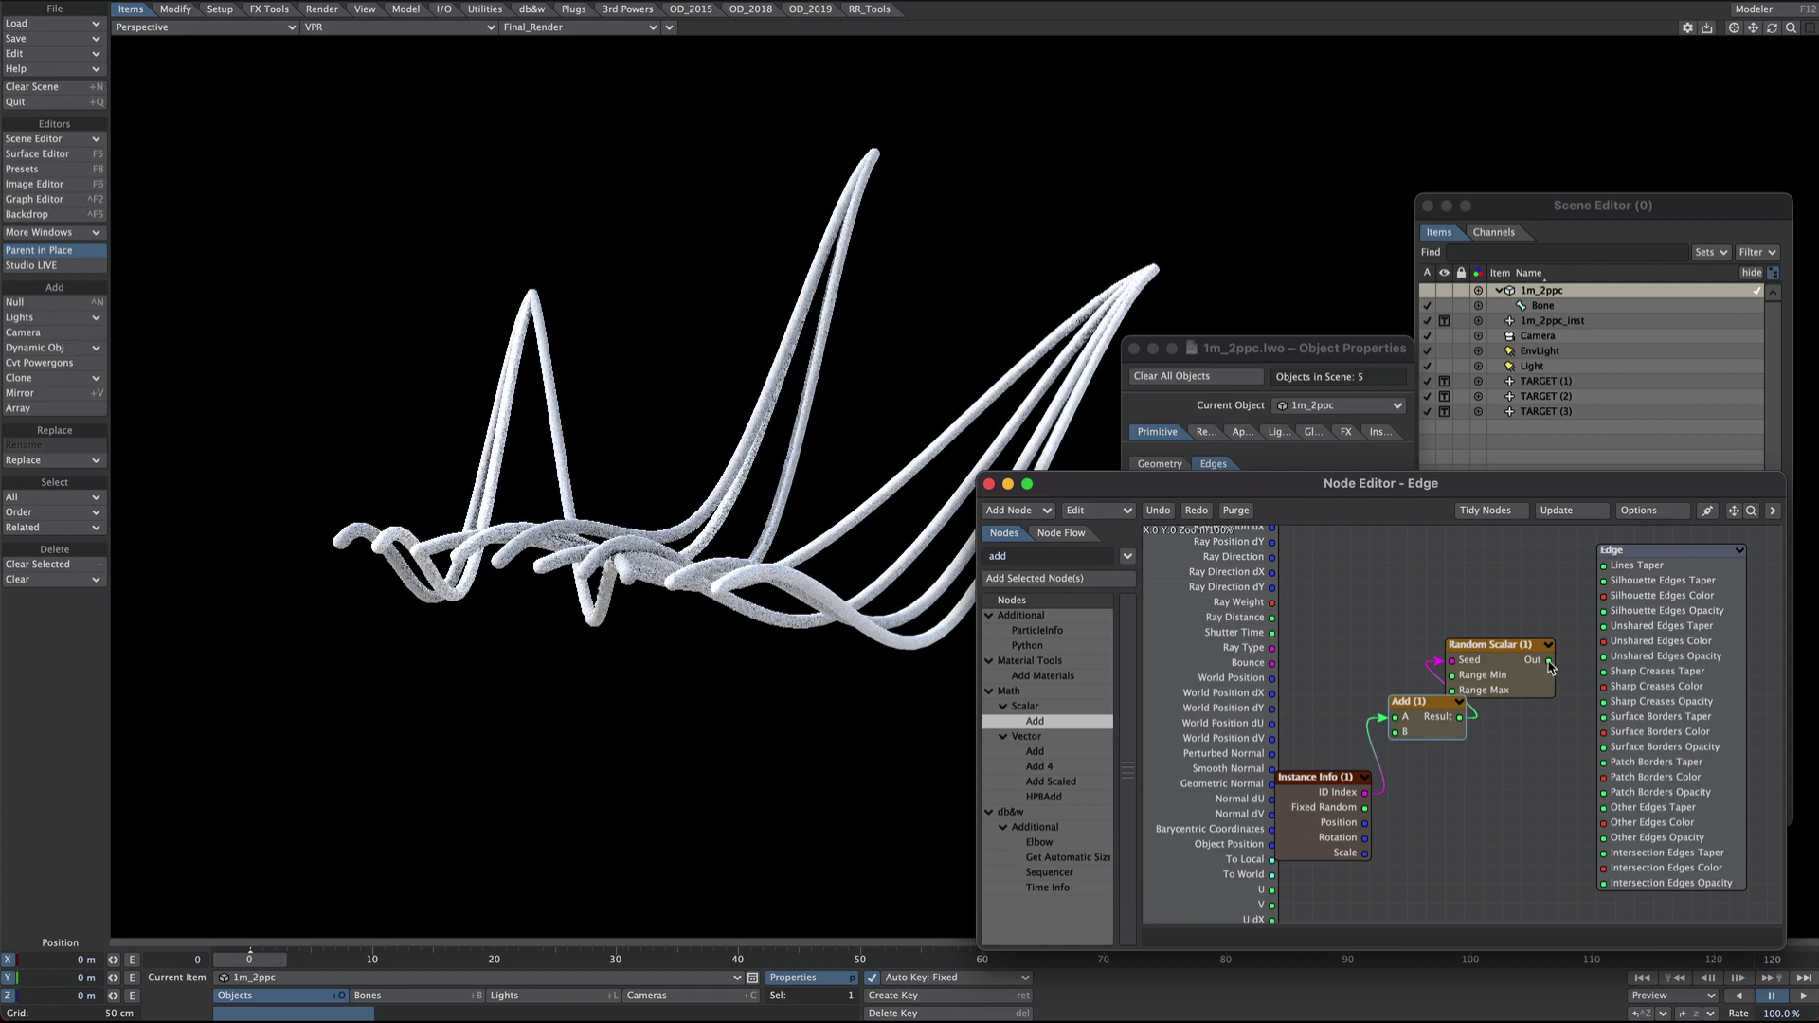
drag(1549, 660, 1645, 575)
drag(1502, 677, 1521, 791)
Set Random Scalar's Min Range to 0.5 and enable Include Min and Include Max.
double_click(1521, 791)
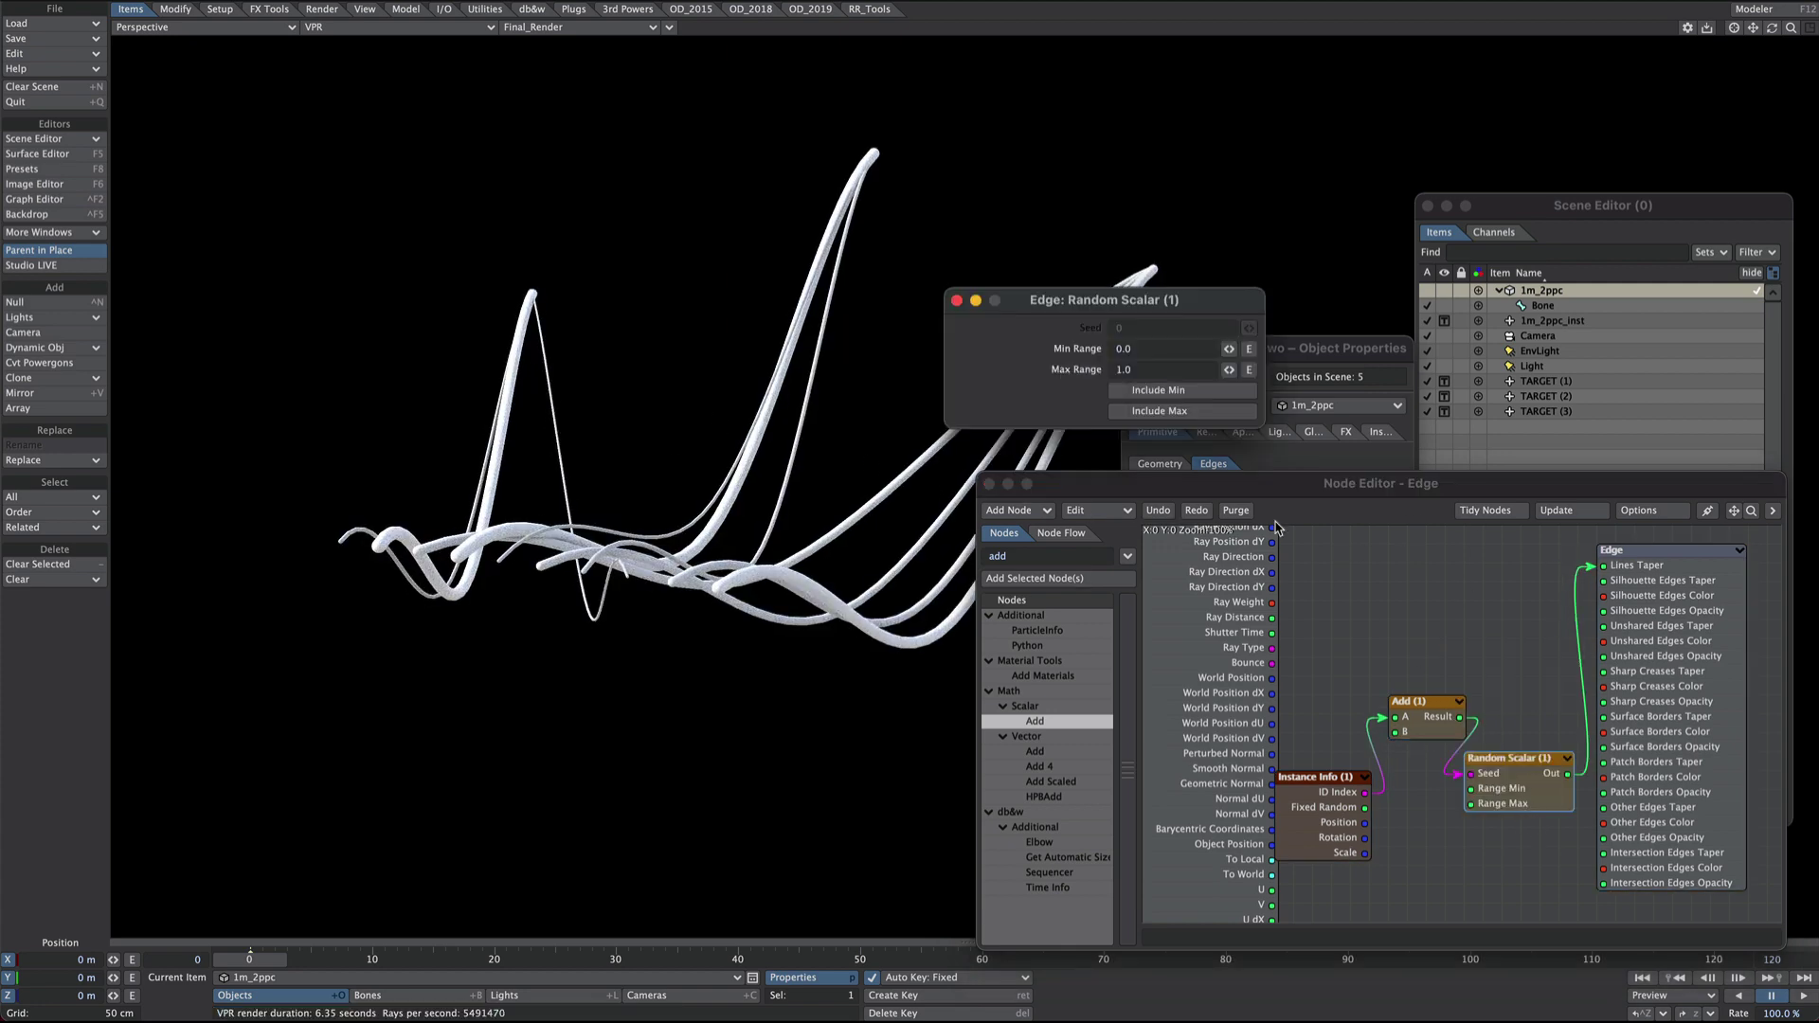
drag(1137, 306, 833, 603)
drag(1234, 356, 1253, 319)
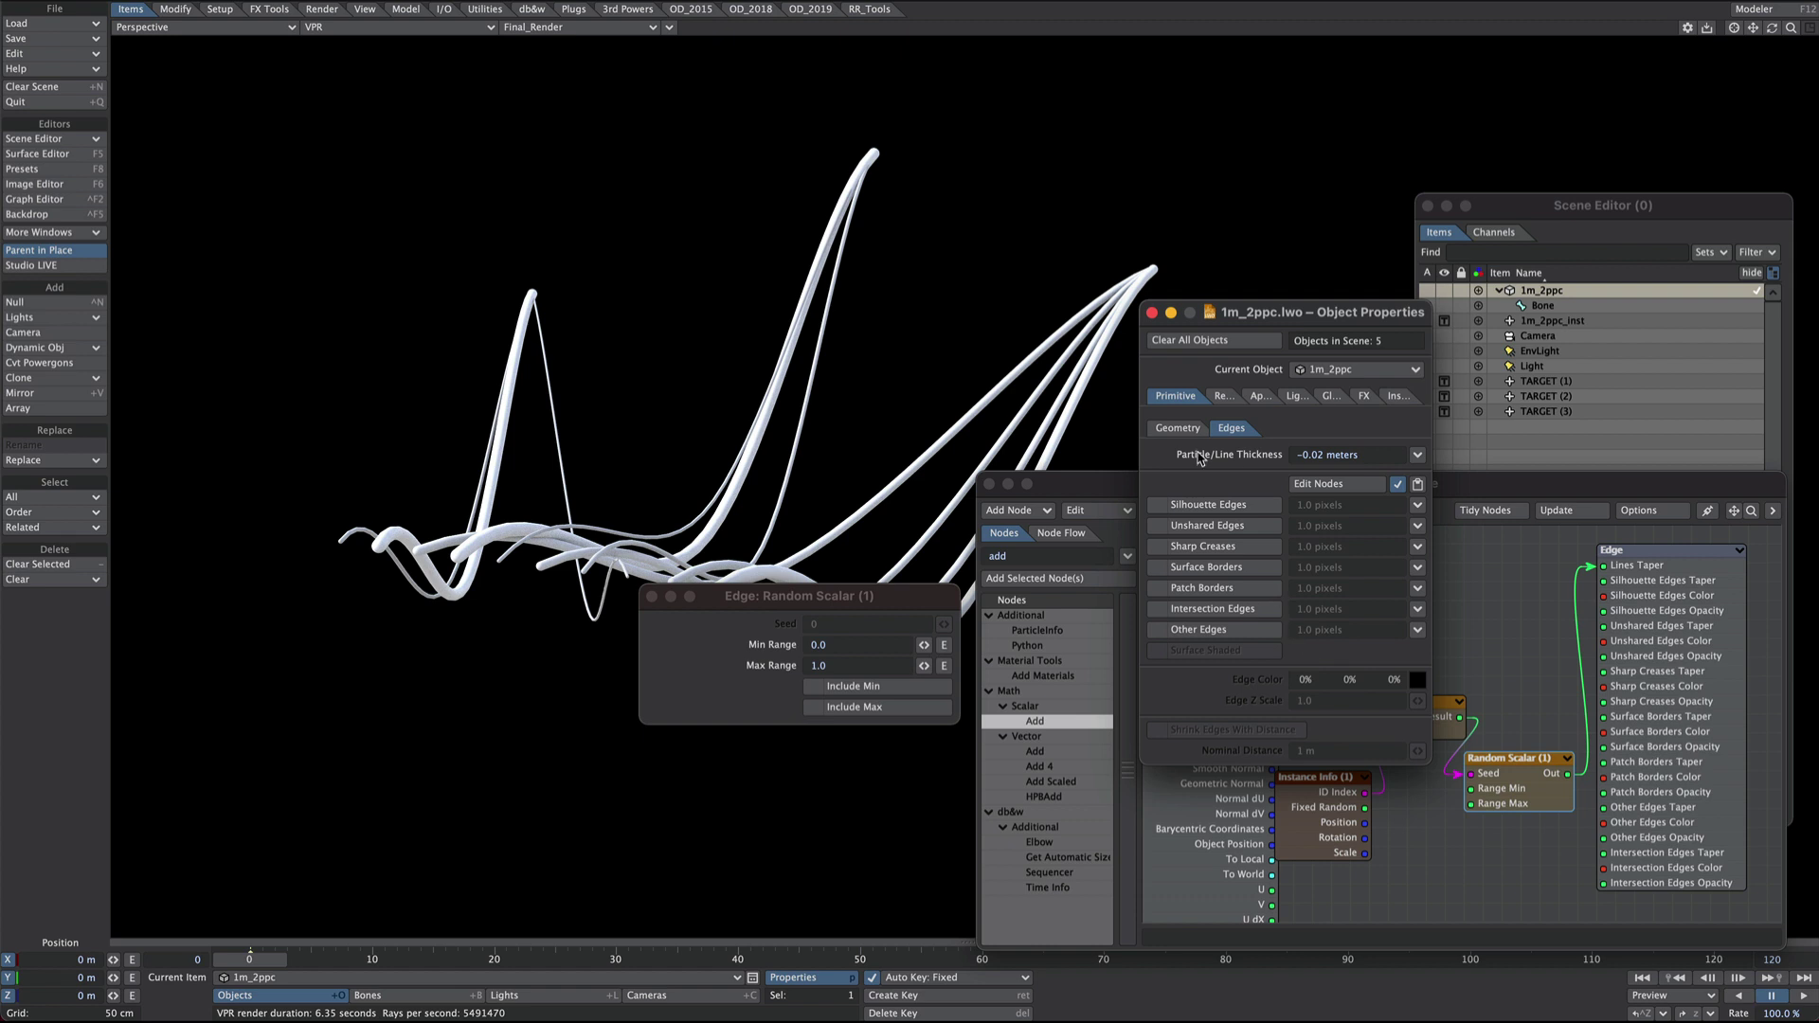
click(1442, 617)
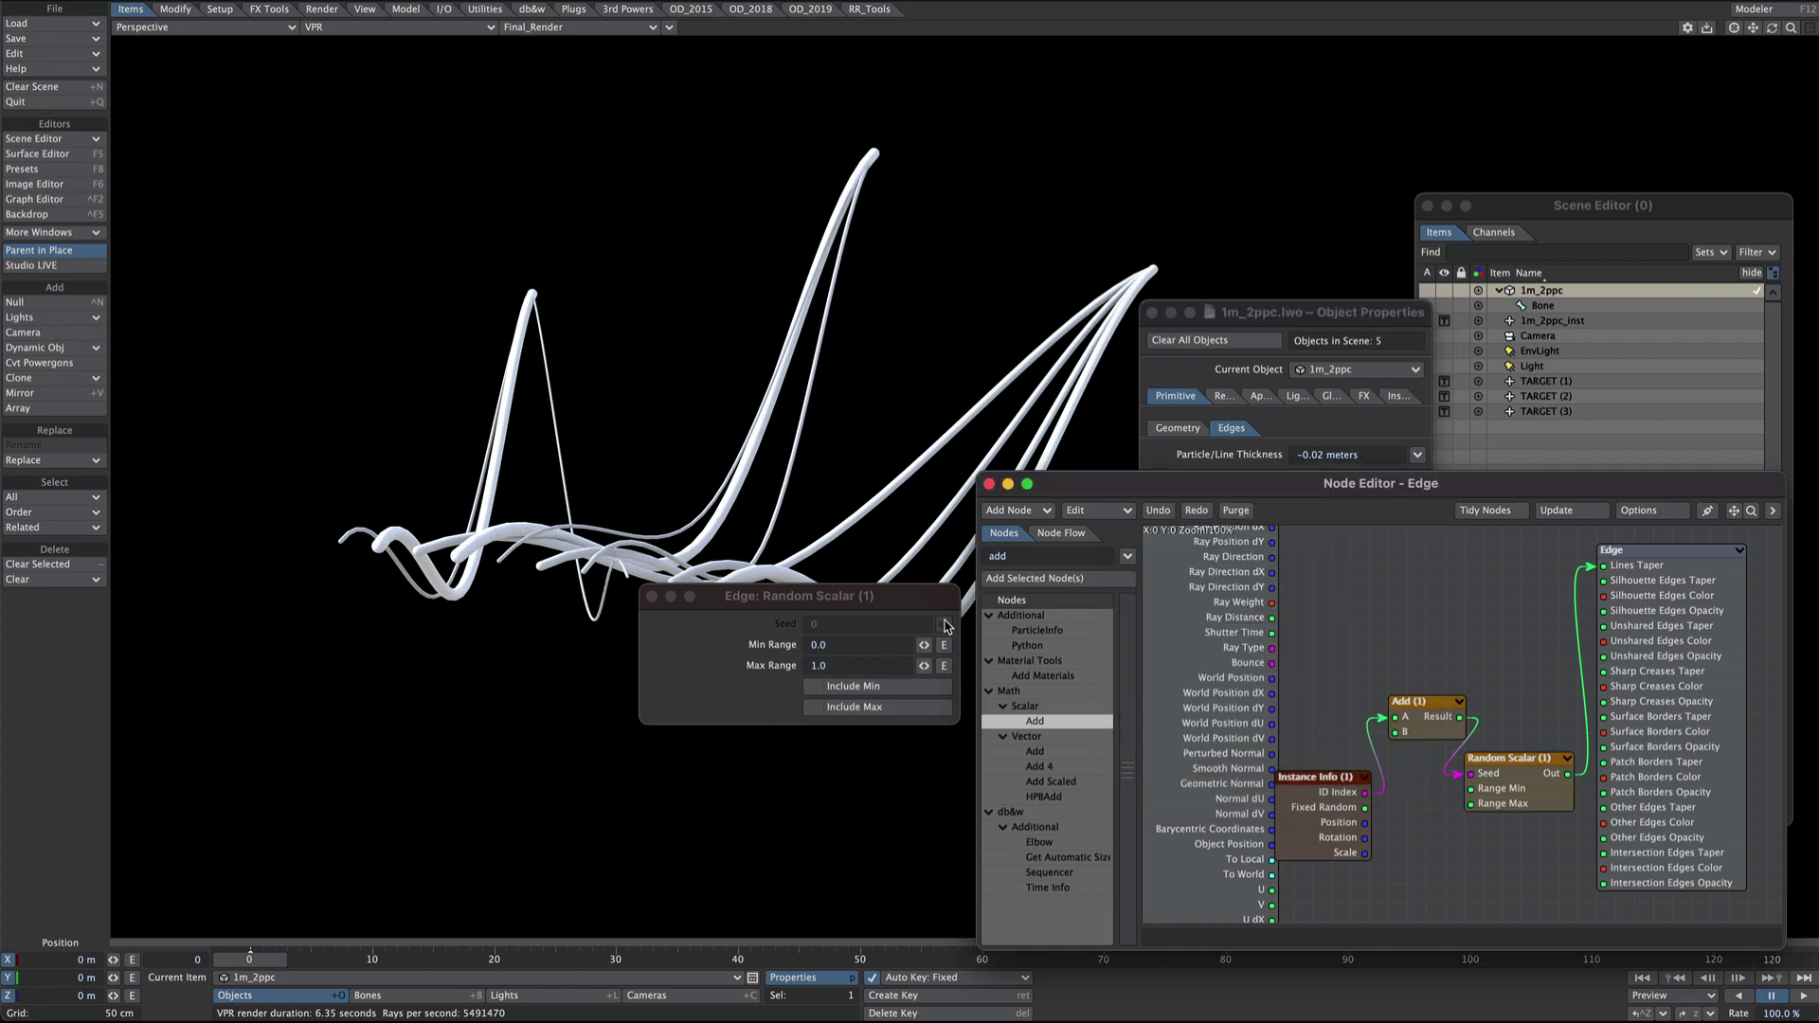
click(833, 645)
text(0.5)
key(Tab)
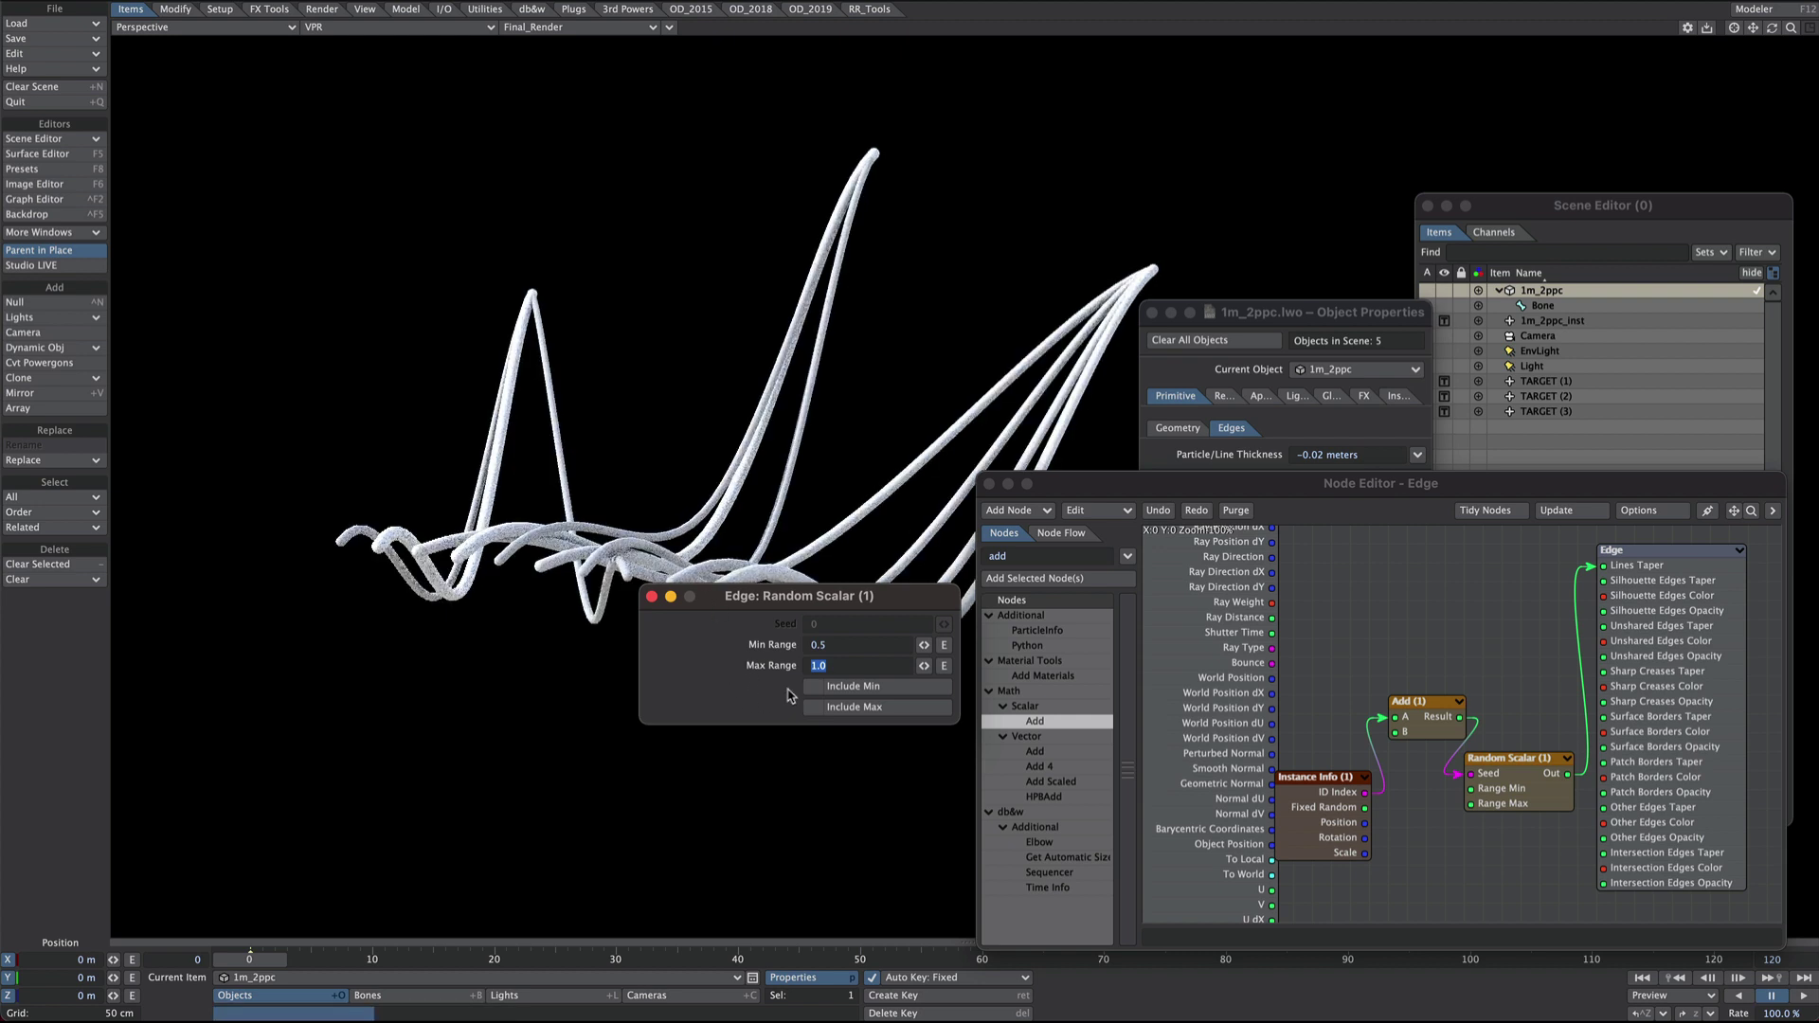
click(837, 706)
click(837, 686)
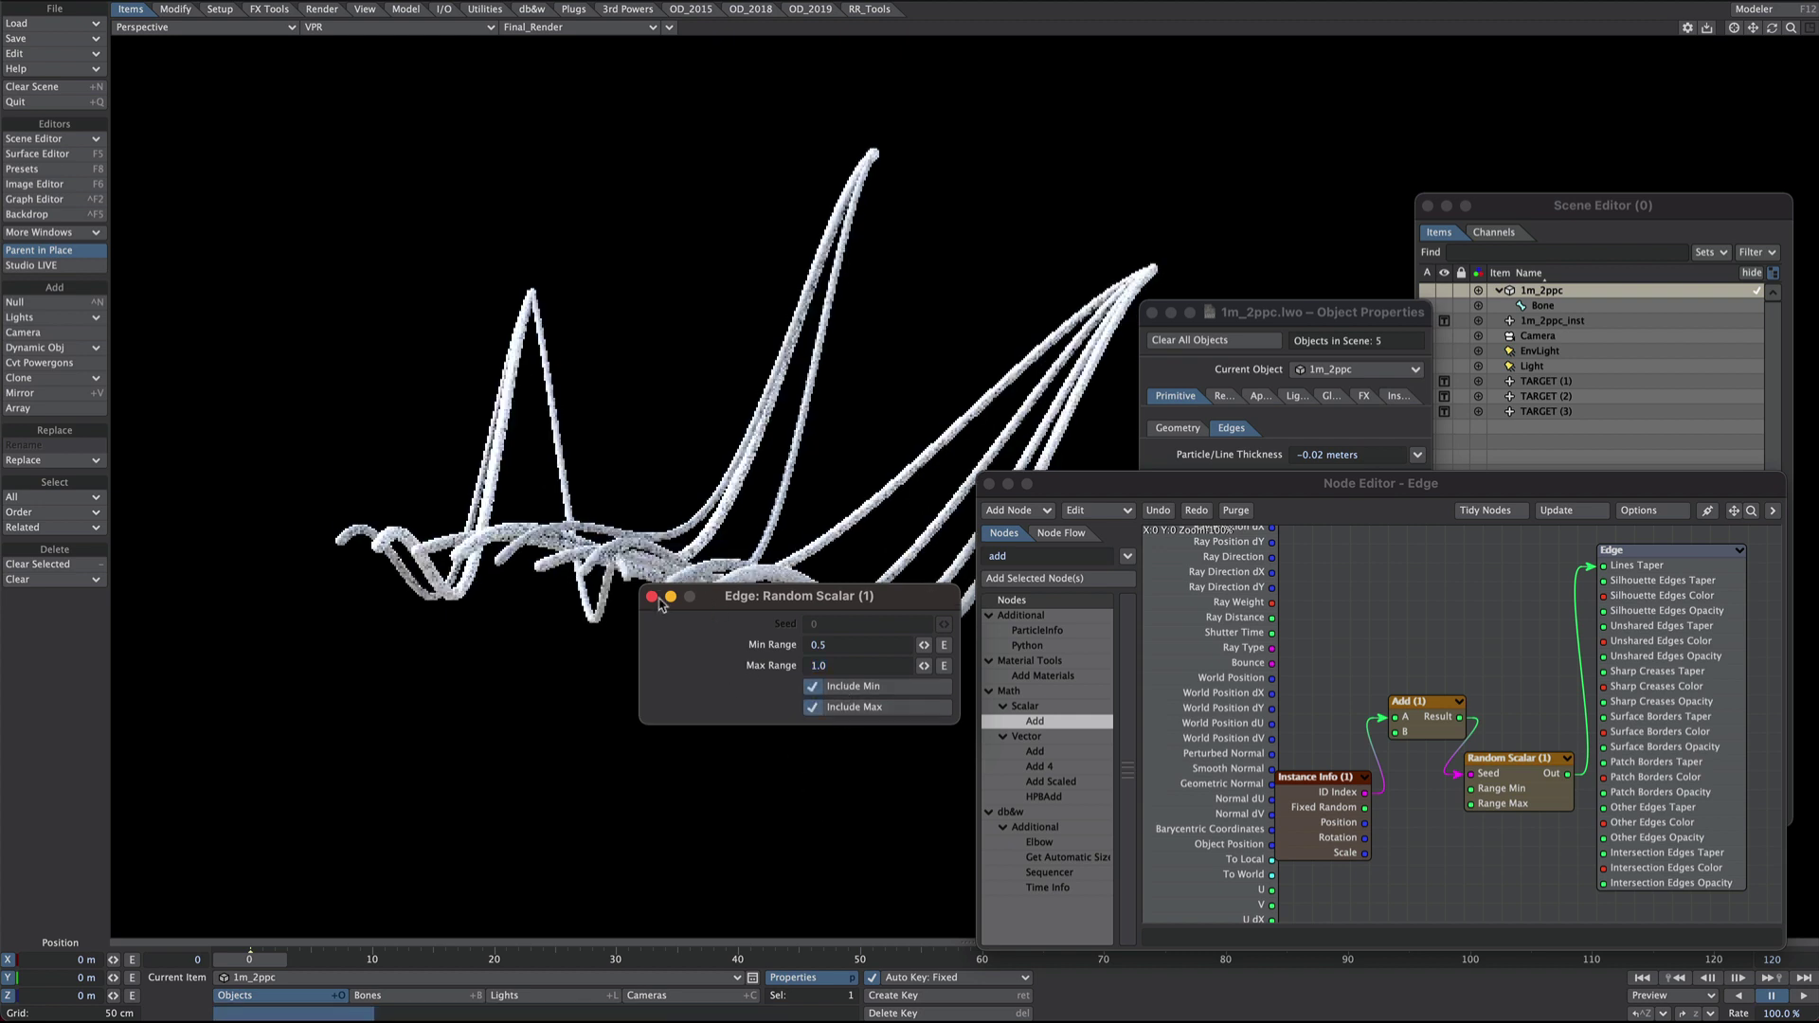
click(651, 596)
Set the edge graph Add node's B value to 4545, then adjust it to reshuffle the chain thicknesses.
double_click(1391, 719)
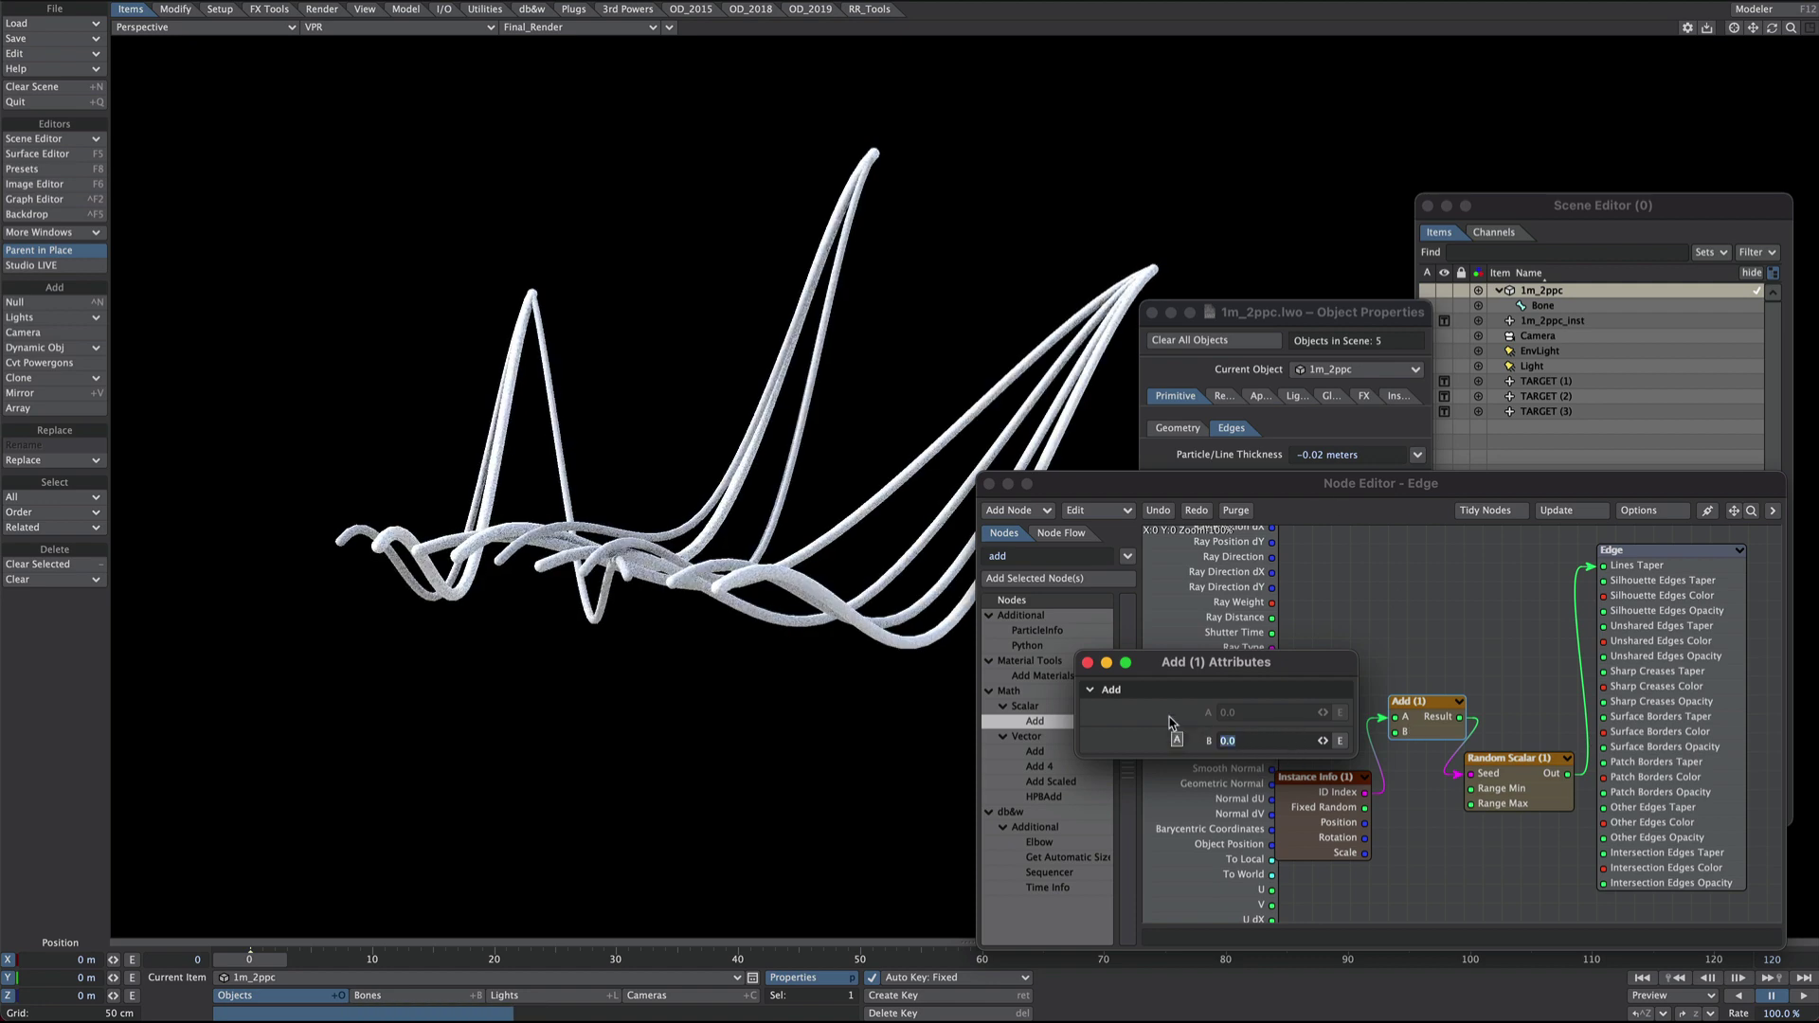
text(4545)
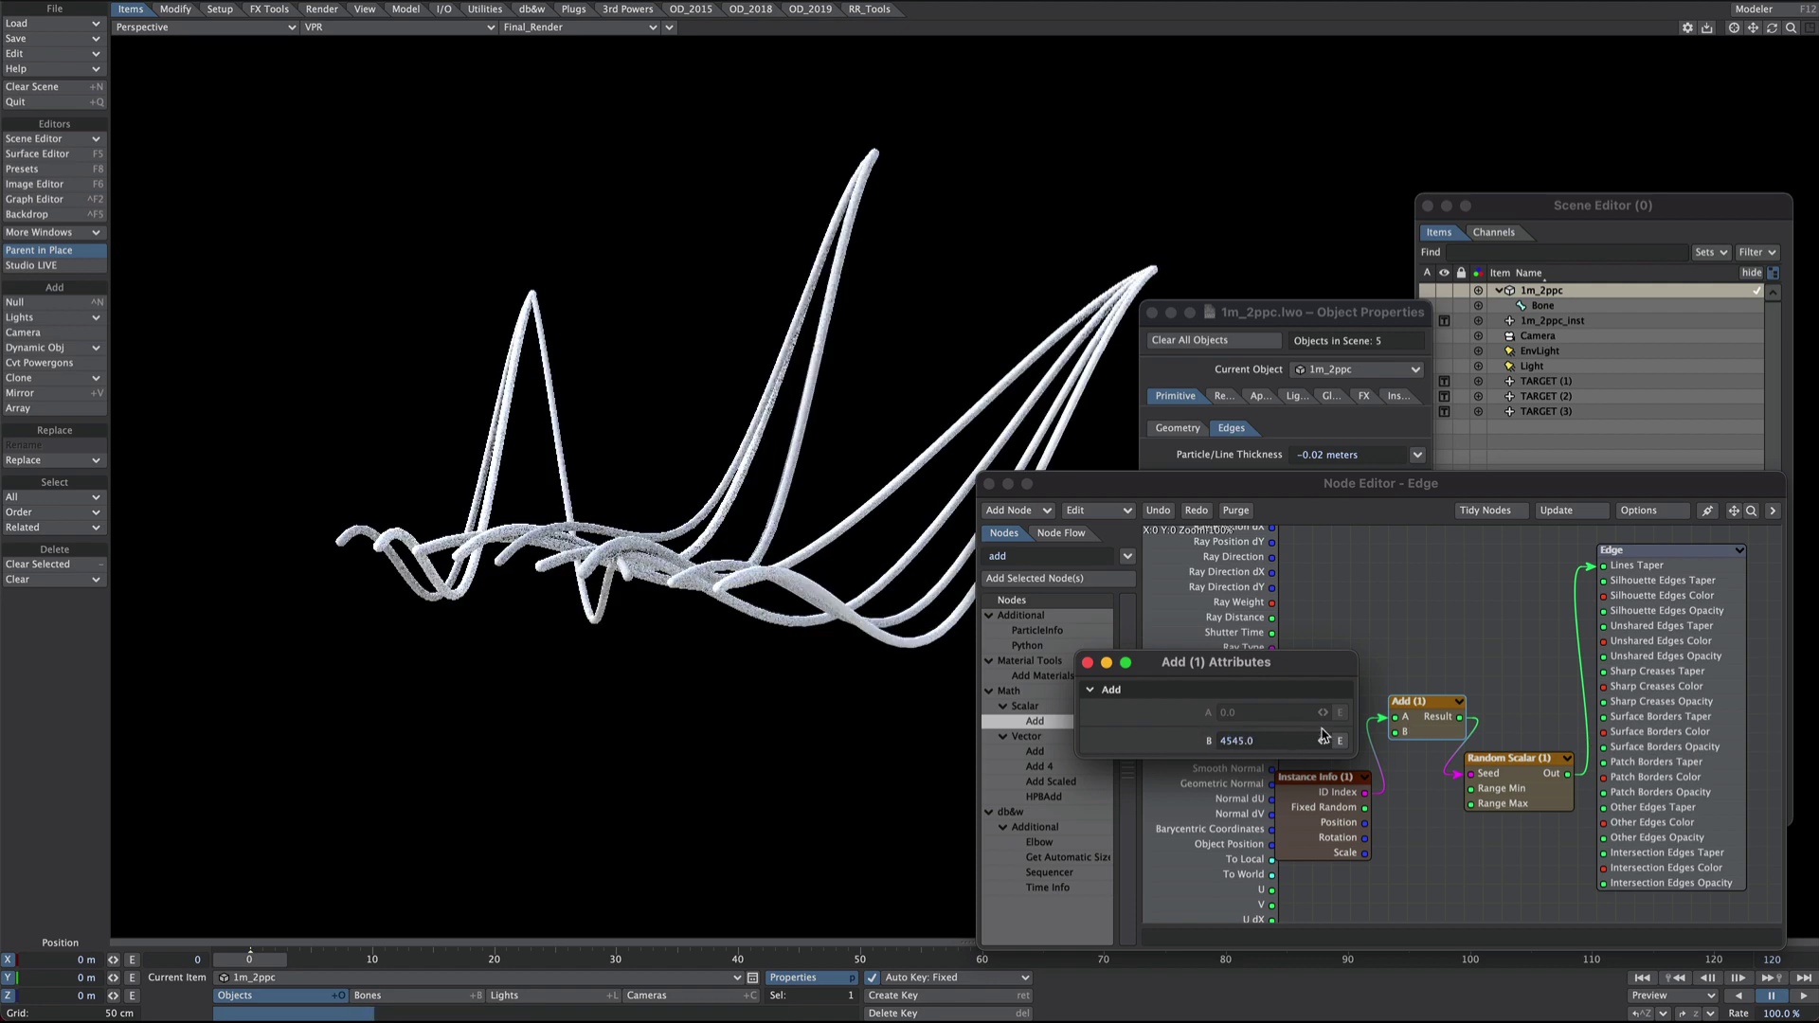
drag(1322, 740, 1264, 747)
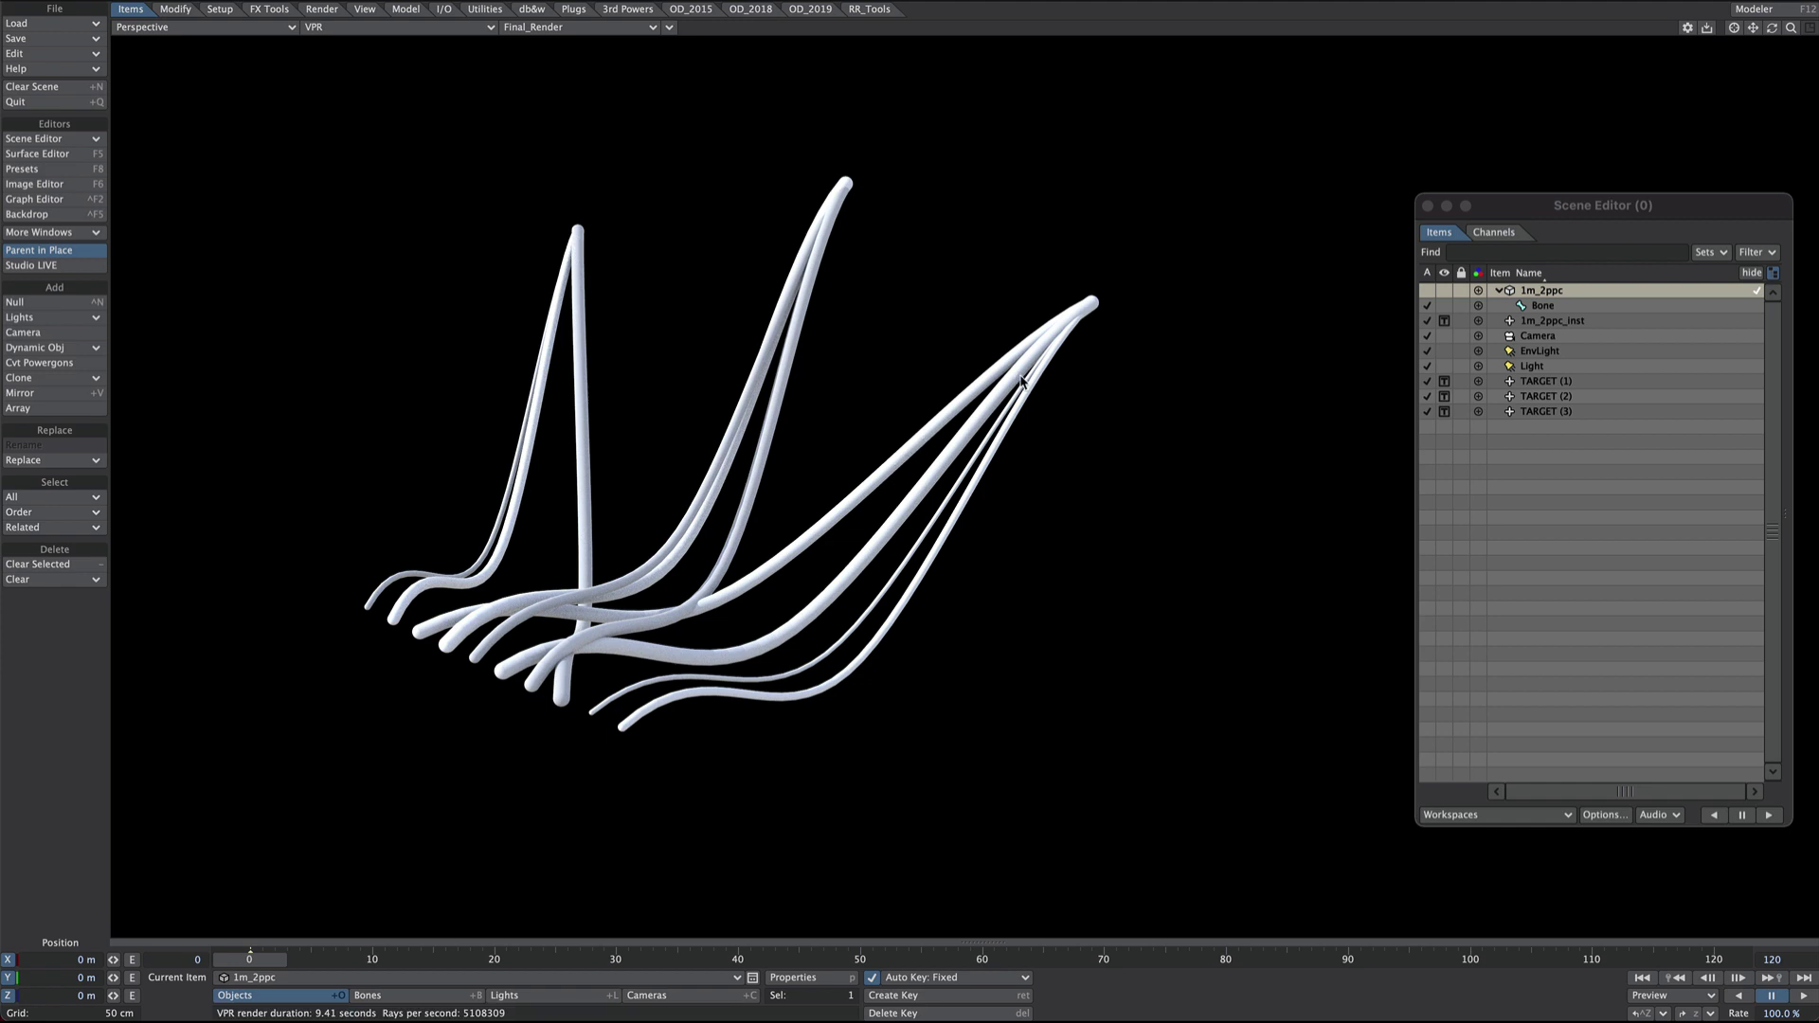
Open the Default surface's node graph and add a Spot Instance Info node.
key(F5)
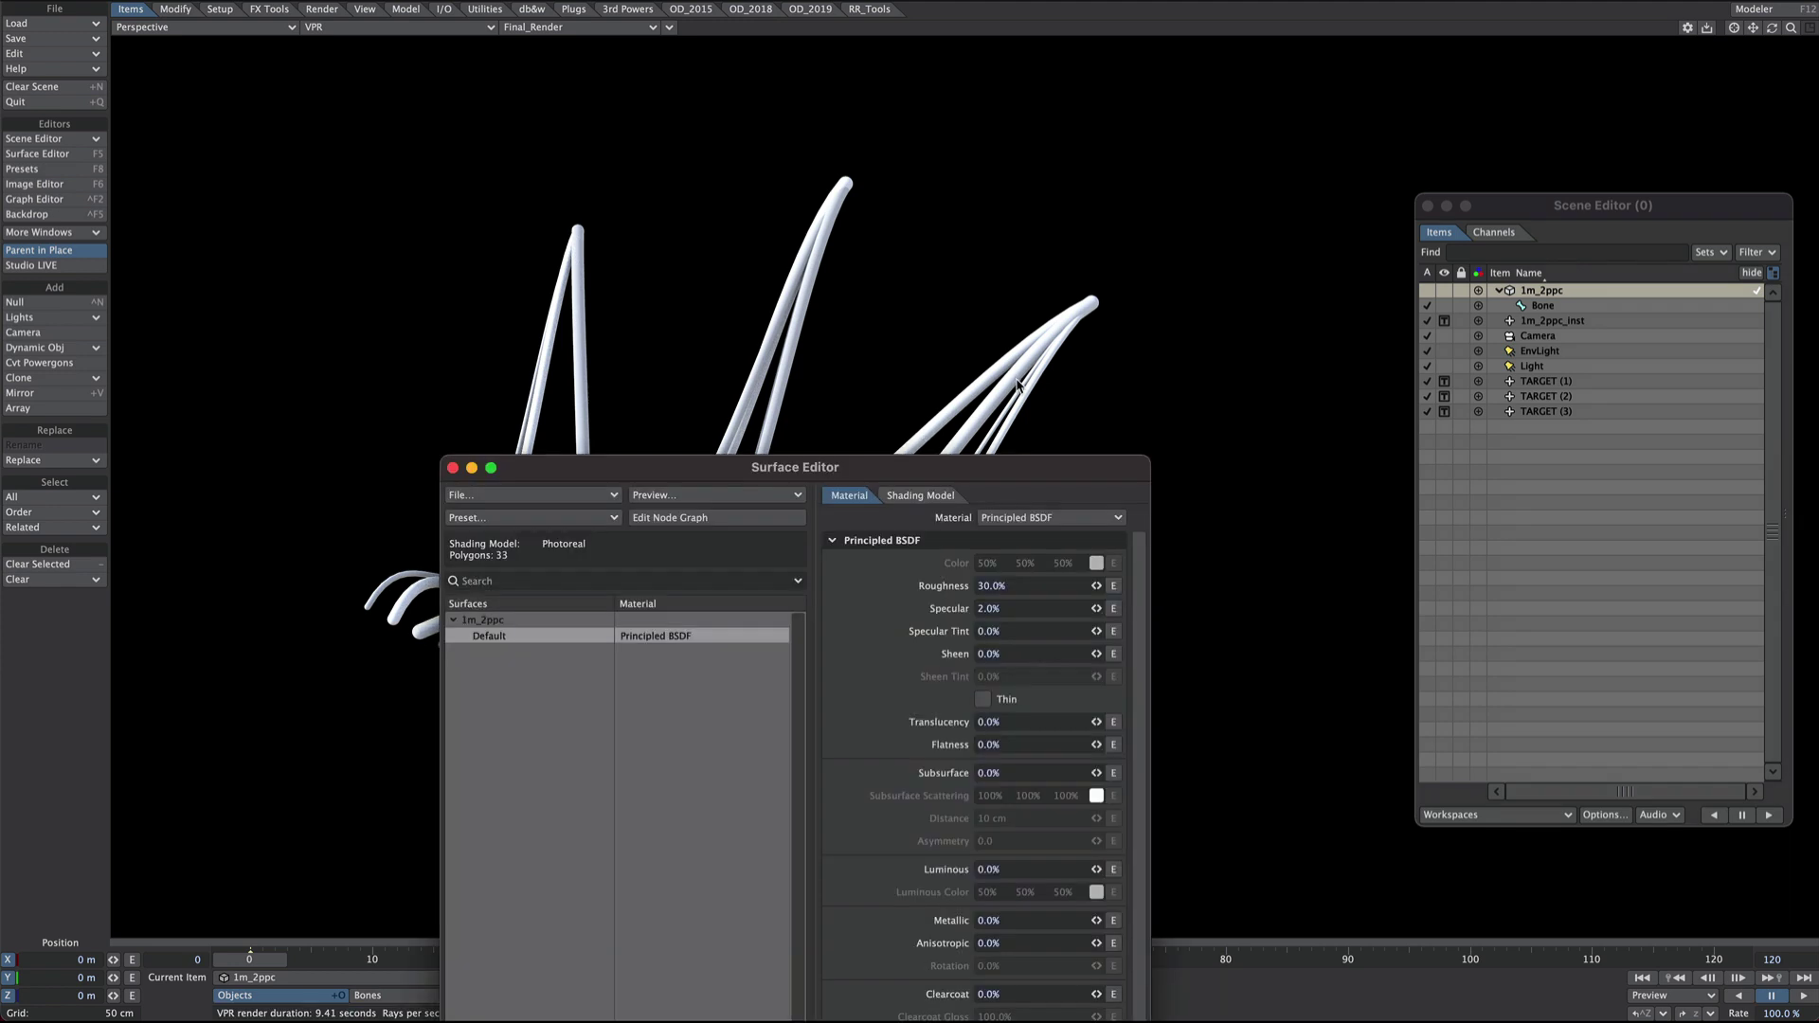
click(710, 519)
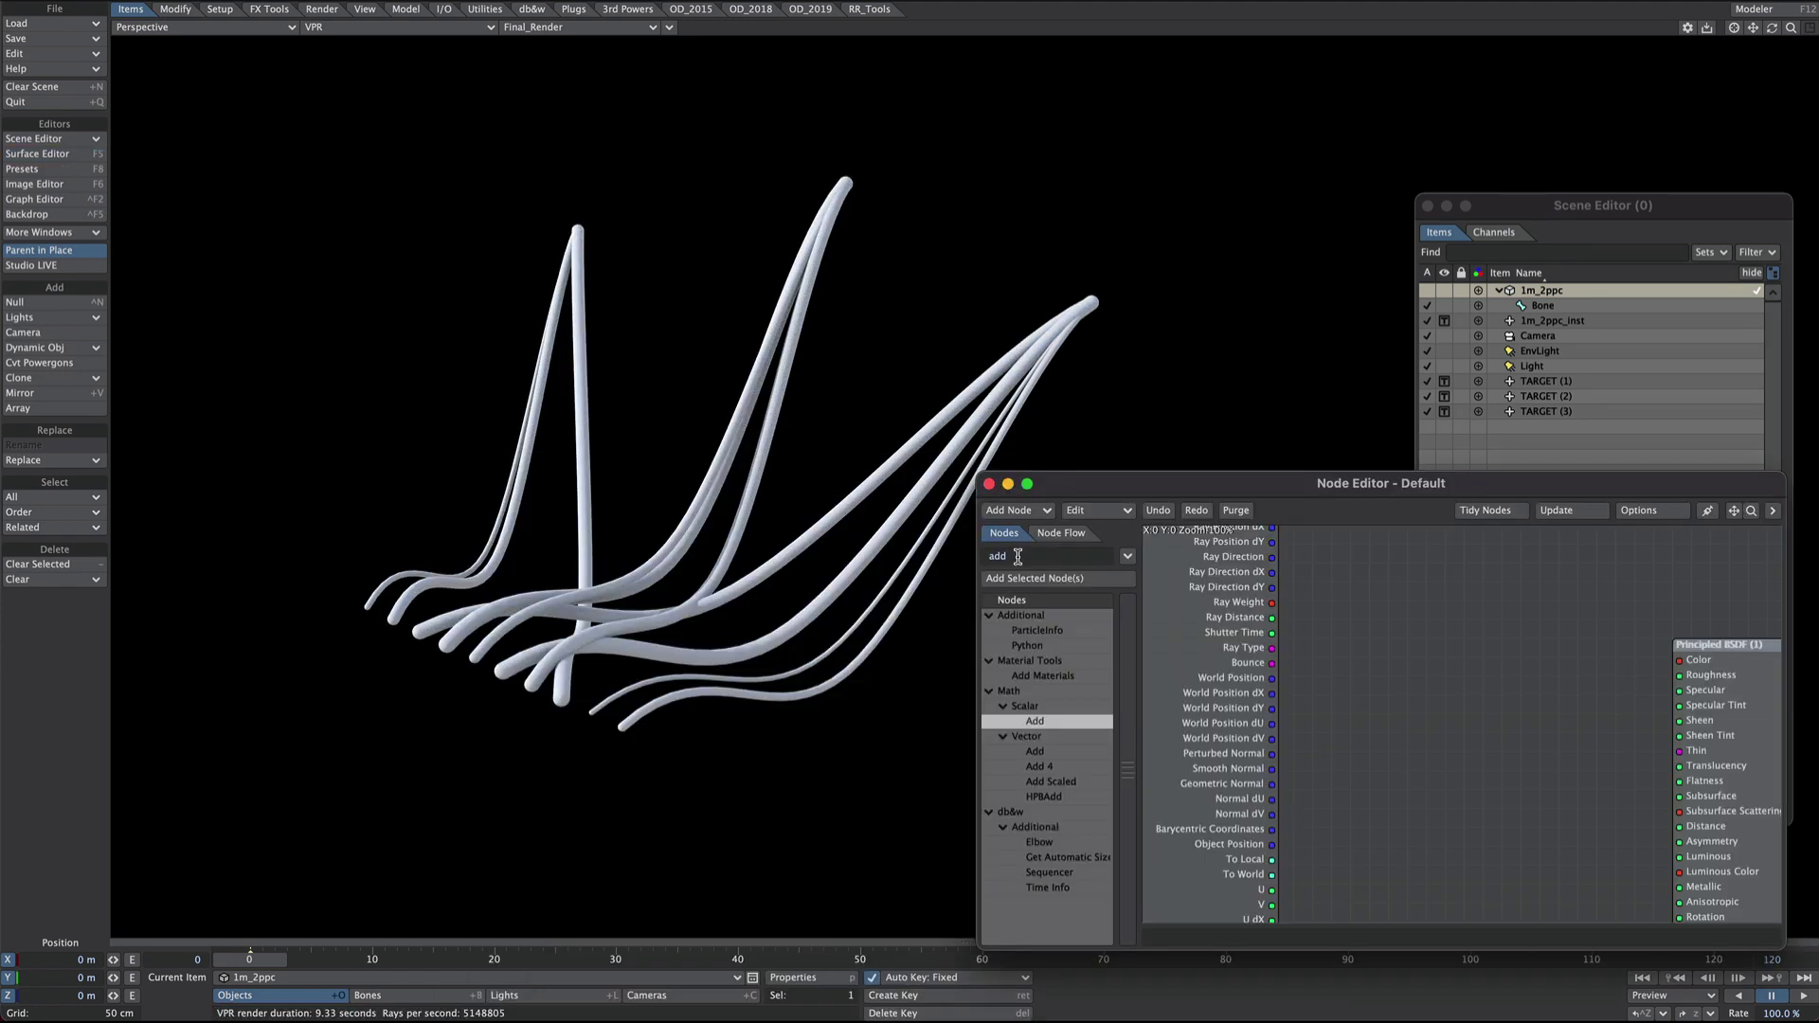
text(inst)
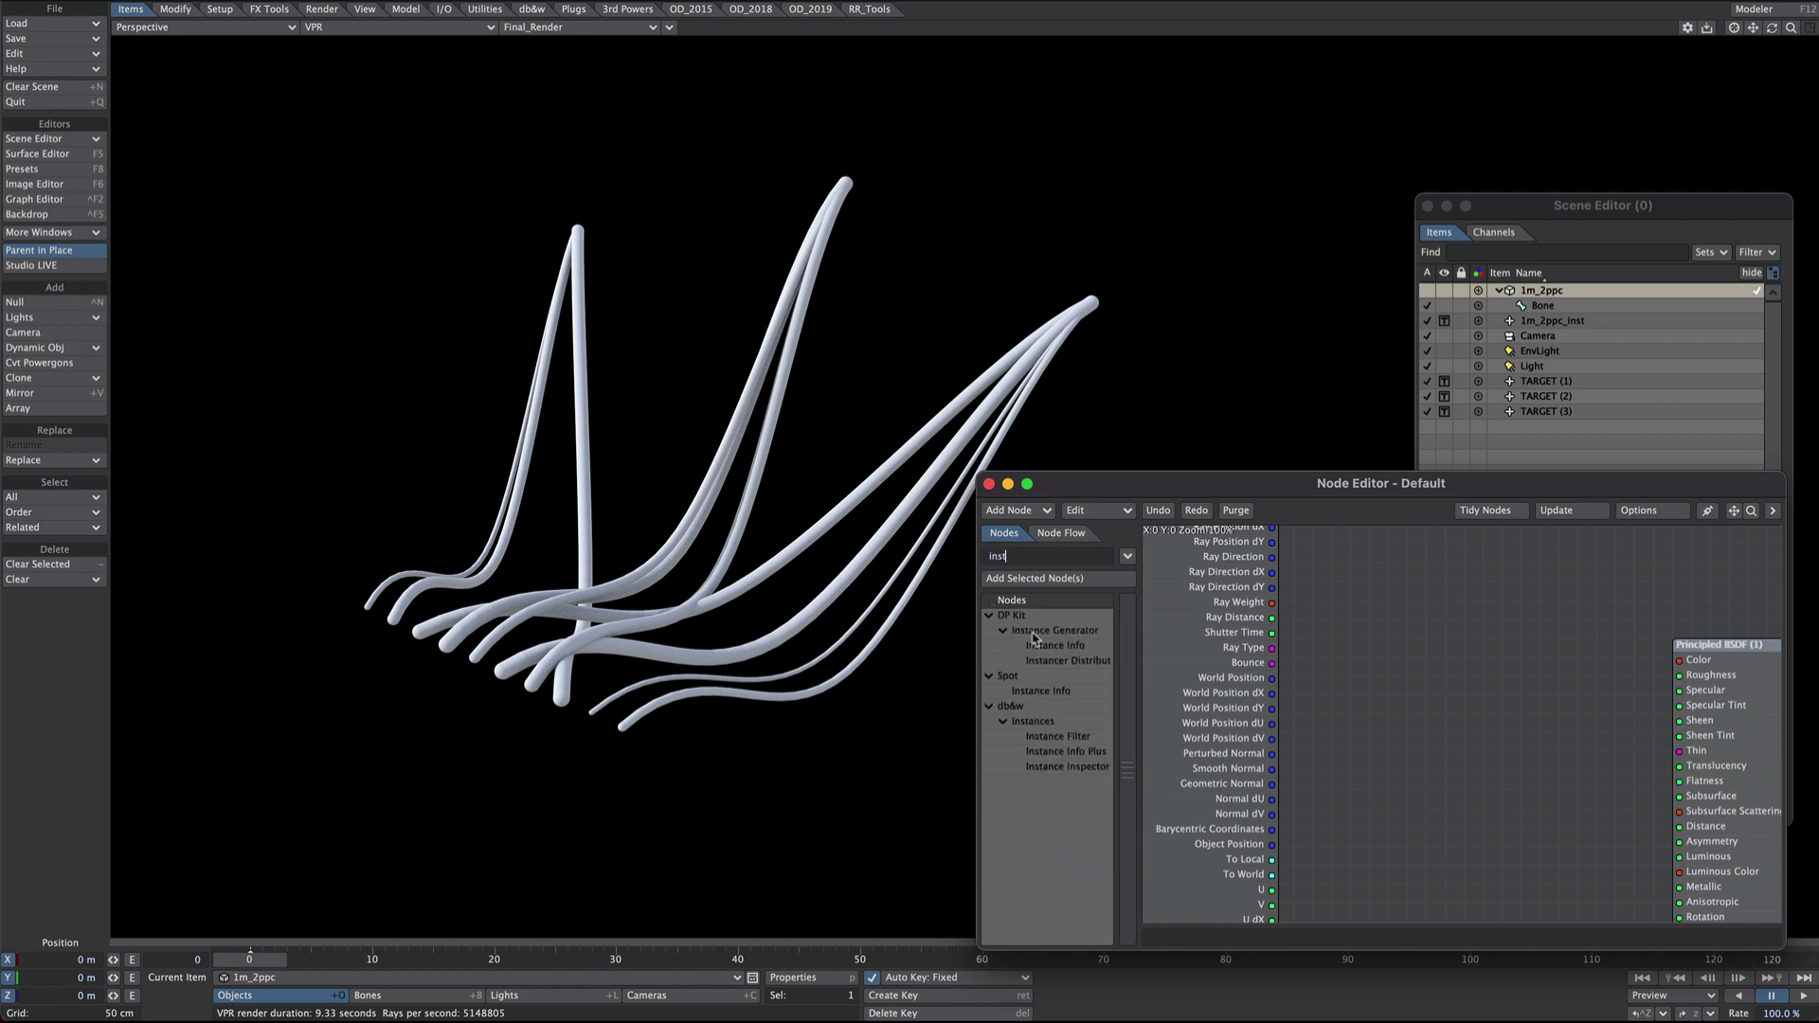
double_click(1039, 698)
Add a Gradient node driven by Instance Info's Fixed Random and connect its Color to the Principled BSDF Color.
key(BackSpace)
key(BackSpace)
key(BackSpace)
key(BackSpace)
text(grad)
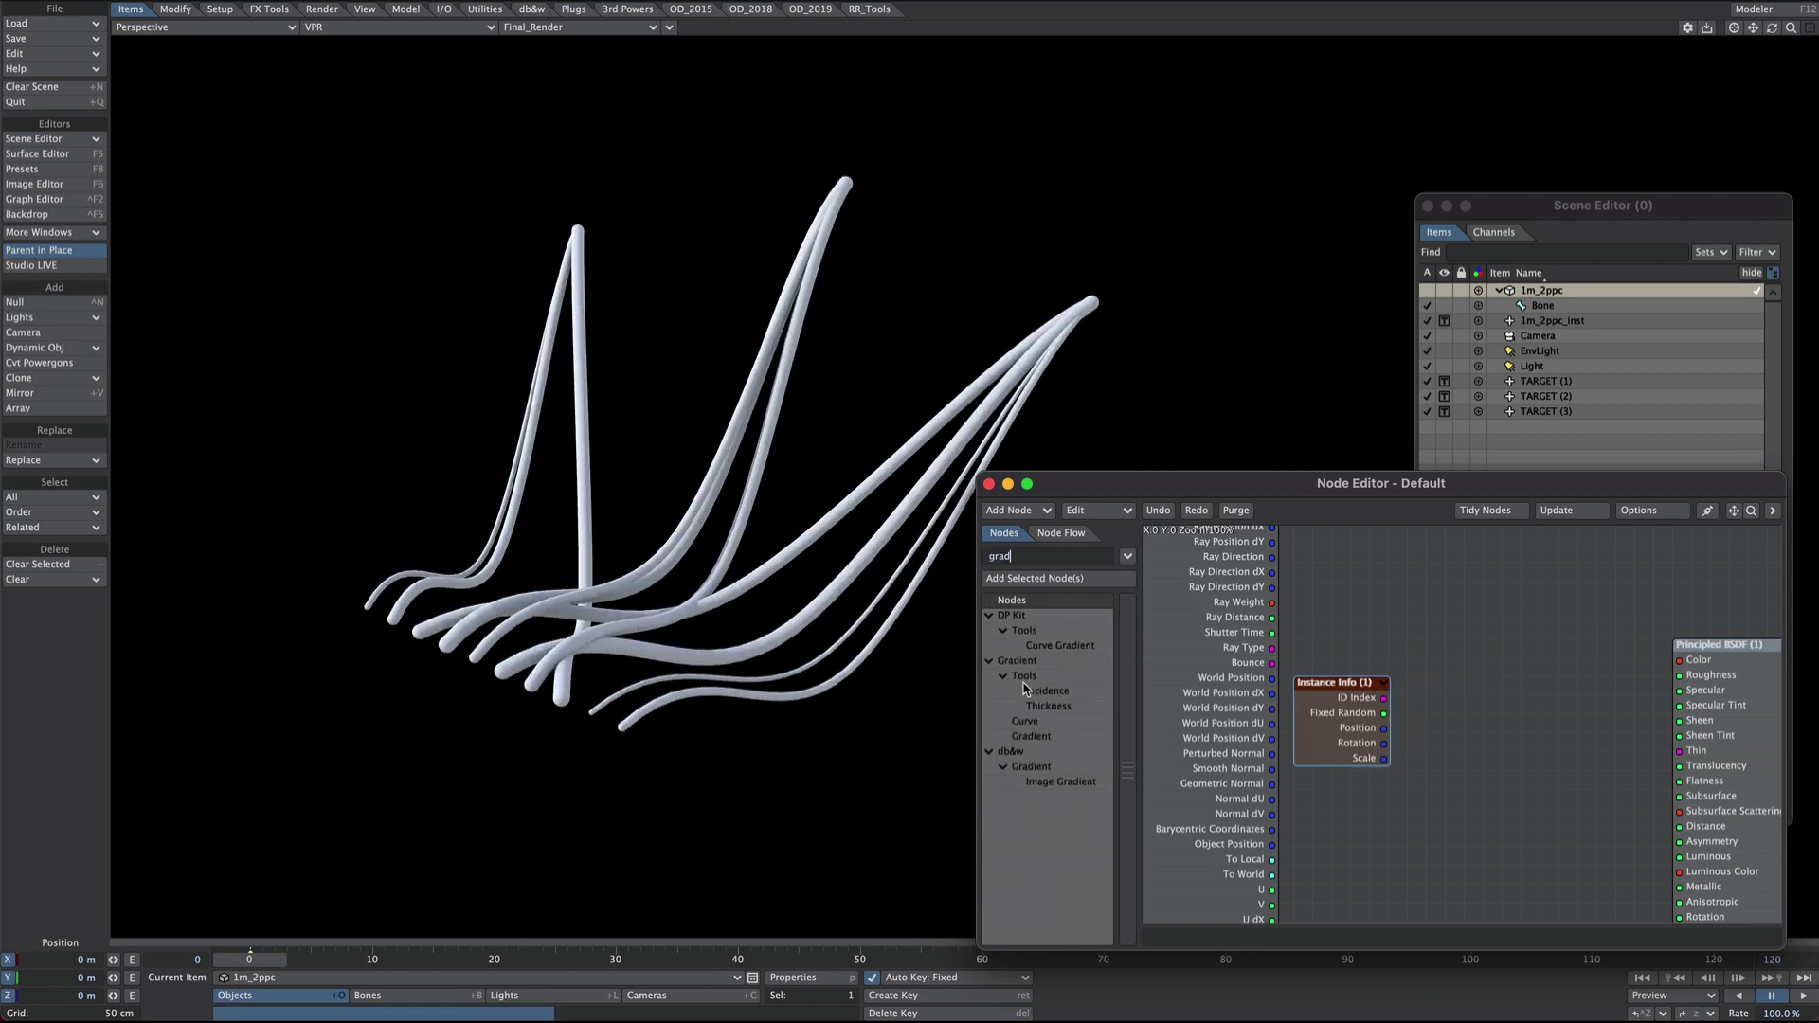
double_click(1040, 737)
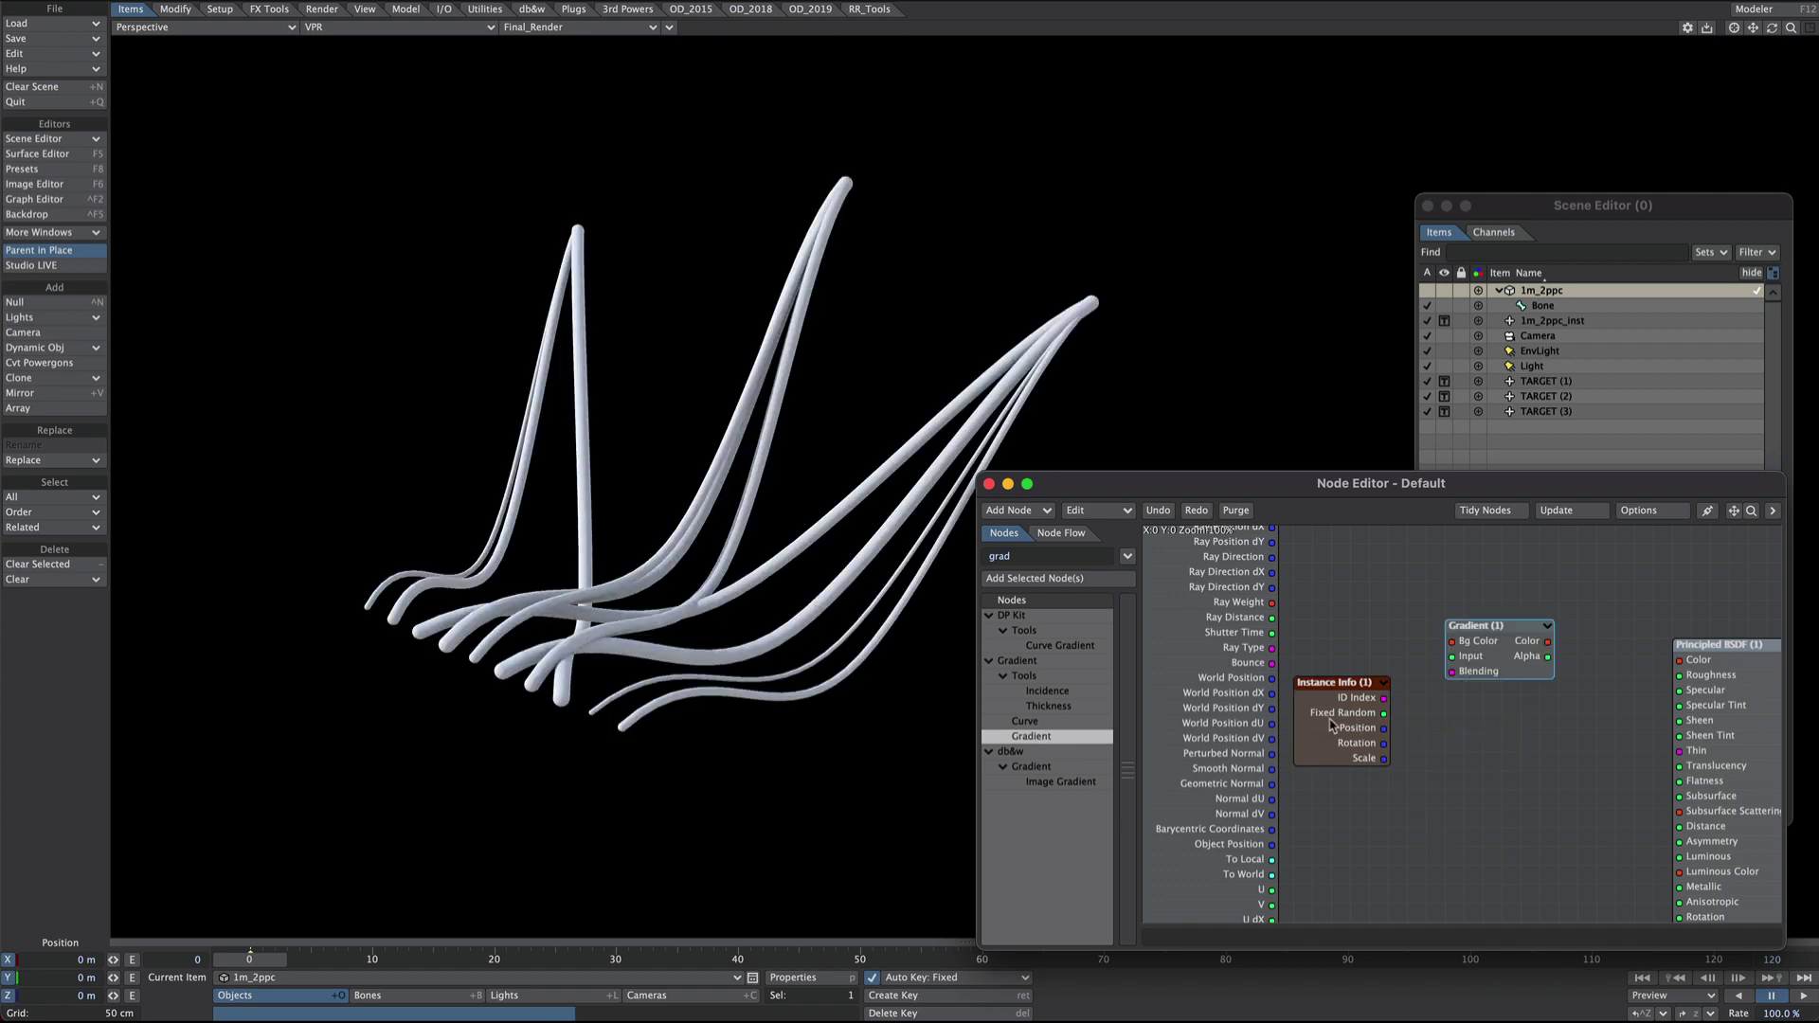
drag(1384, 713, 1679, 661)
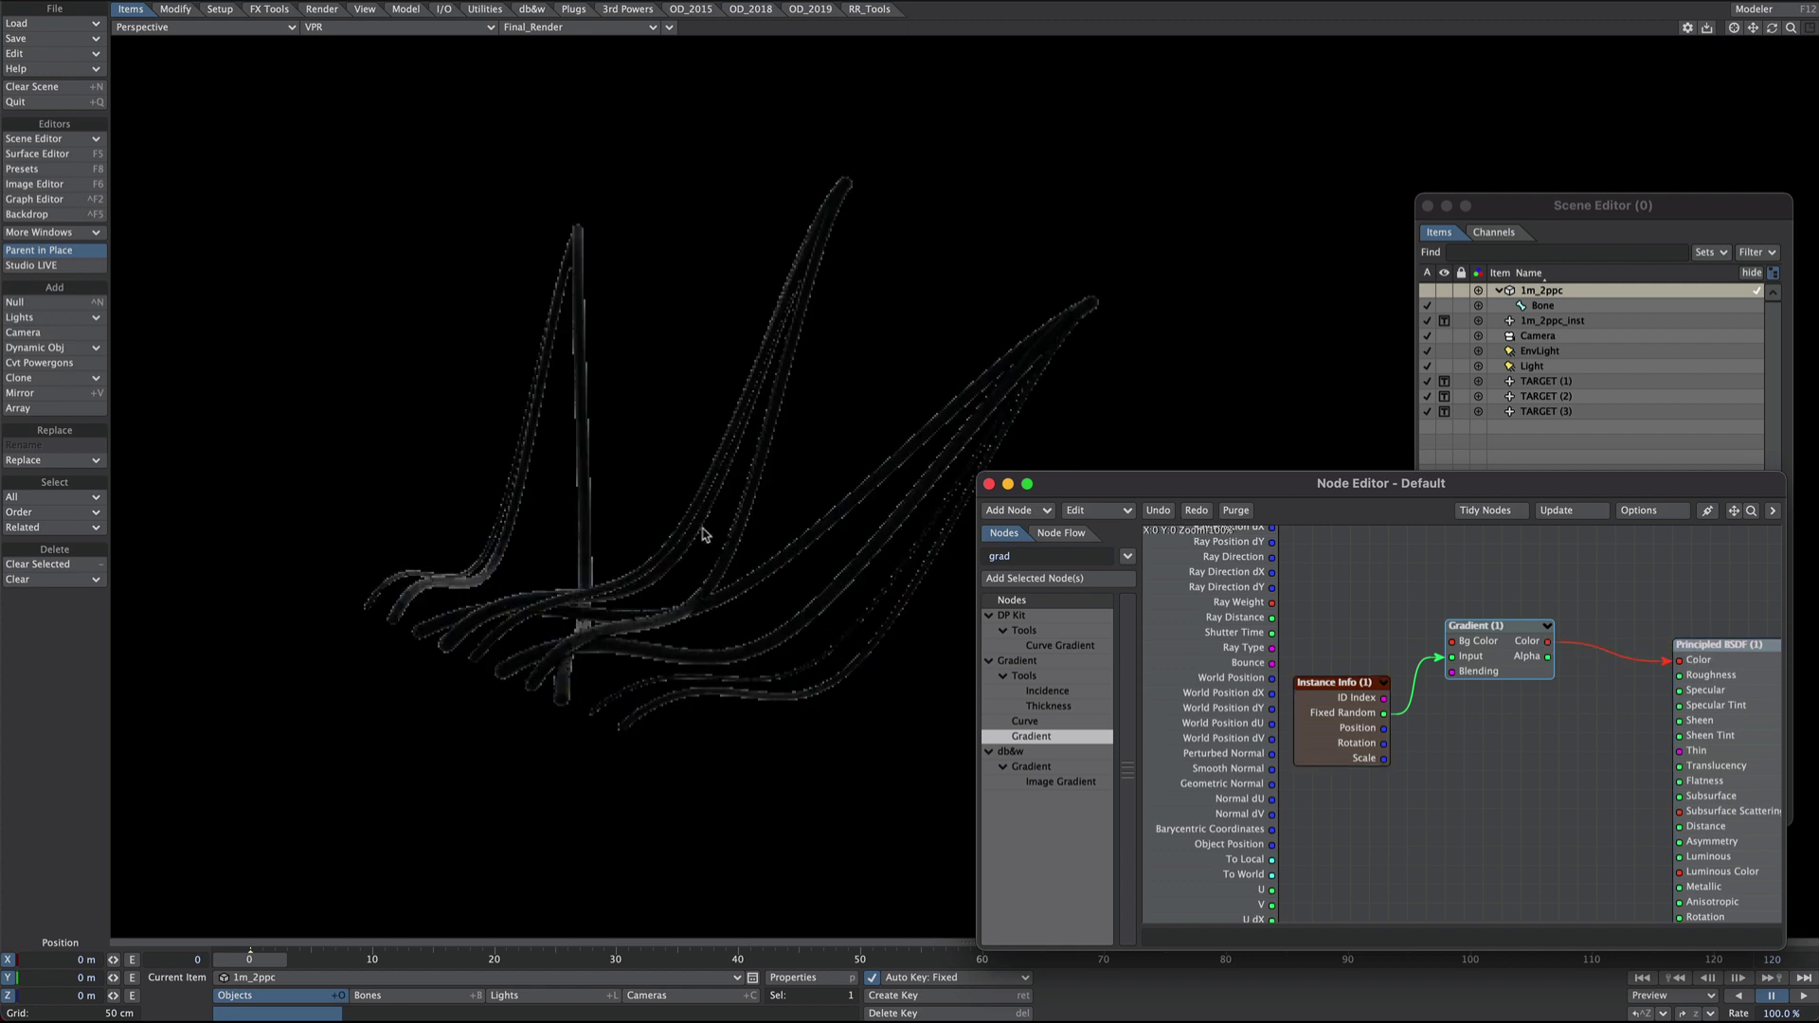
Color the gradient from purple at its first key to white at its end key.
double_click(1490, 653)
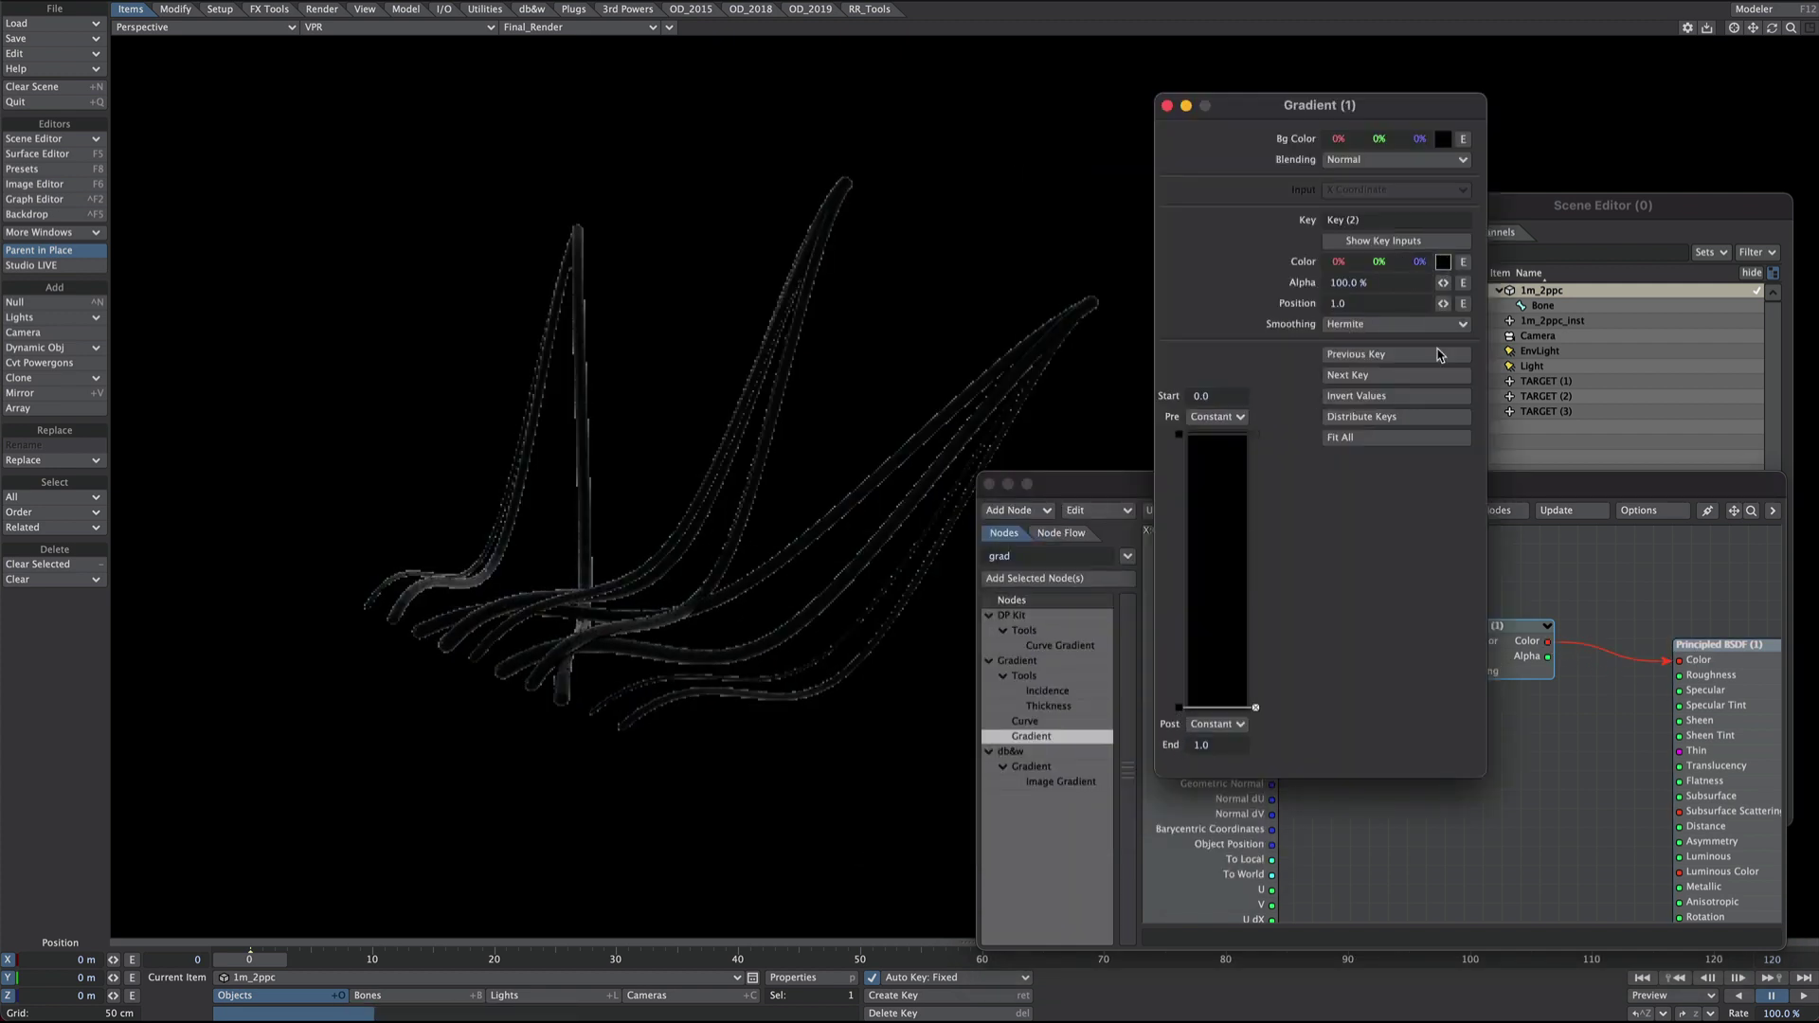
double_click(1156, 637)
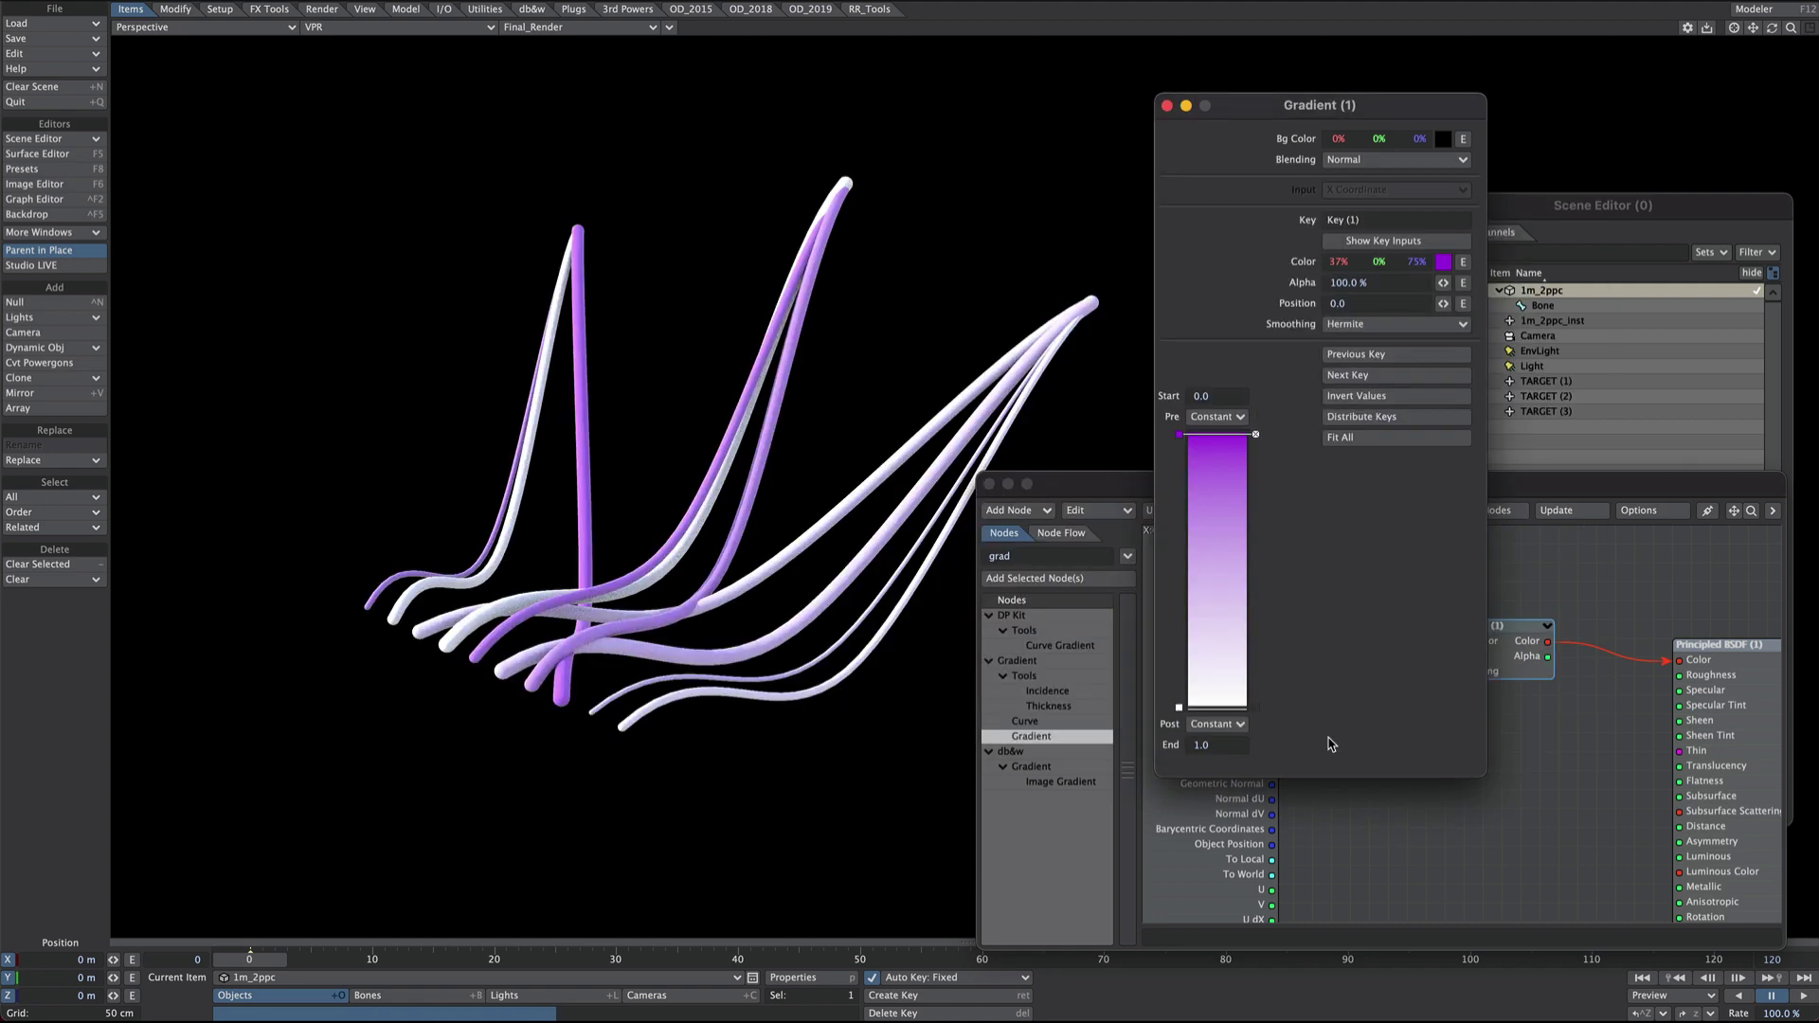
click(1167, 105)
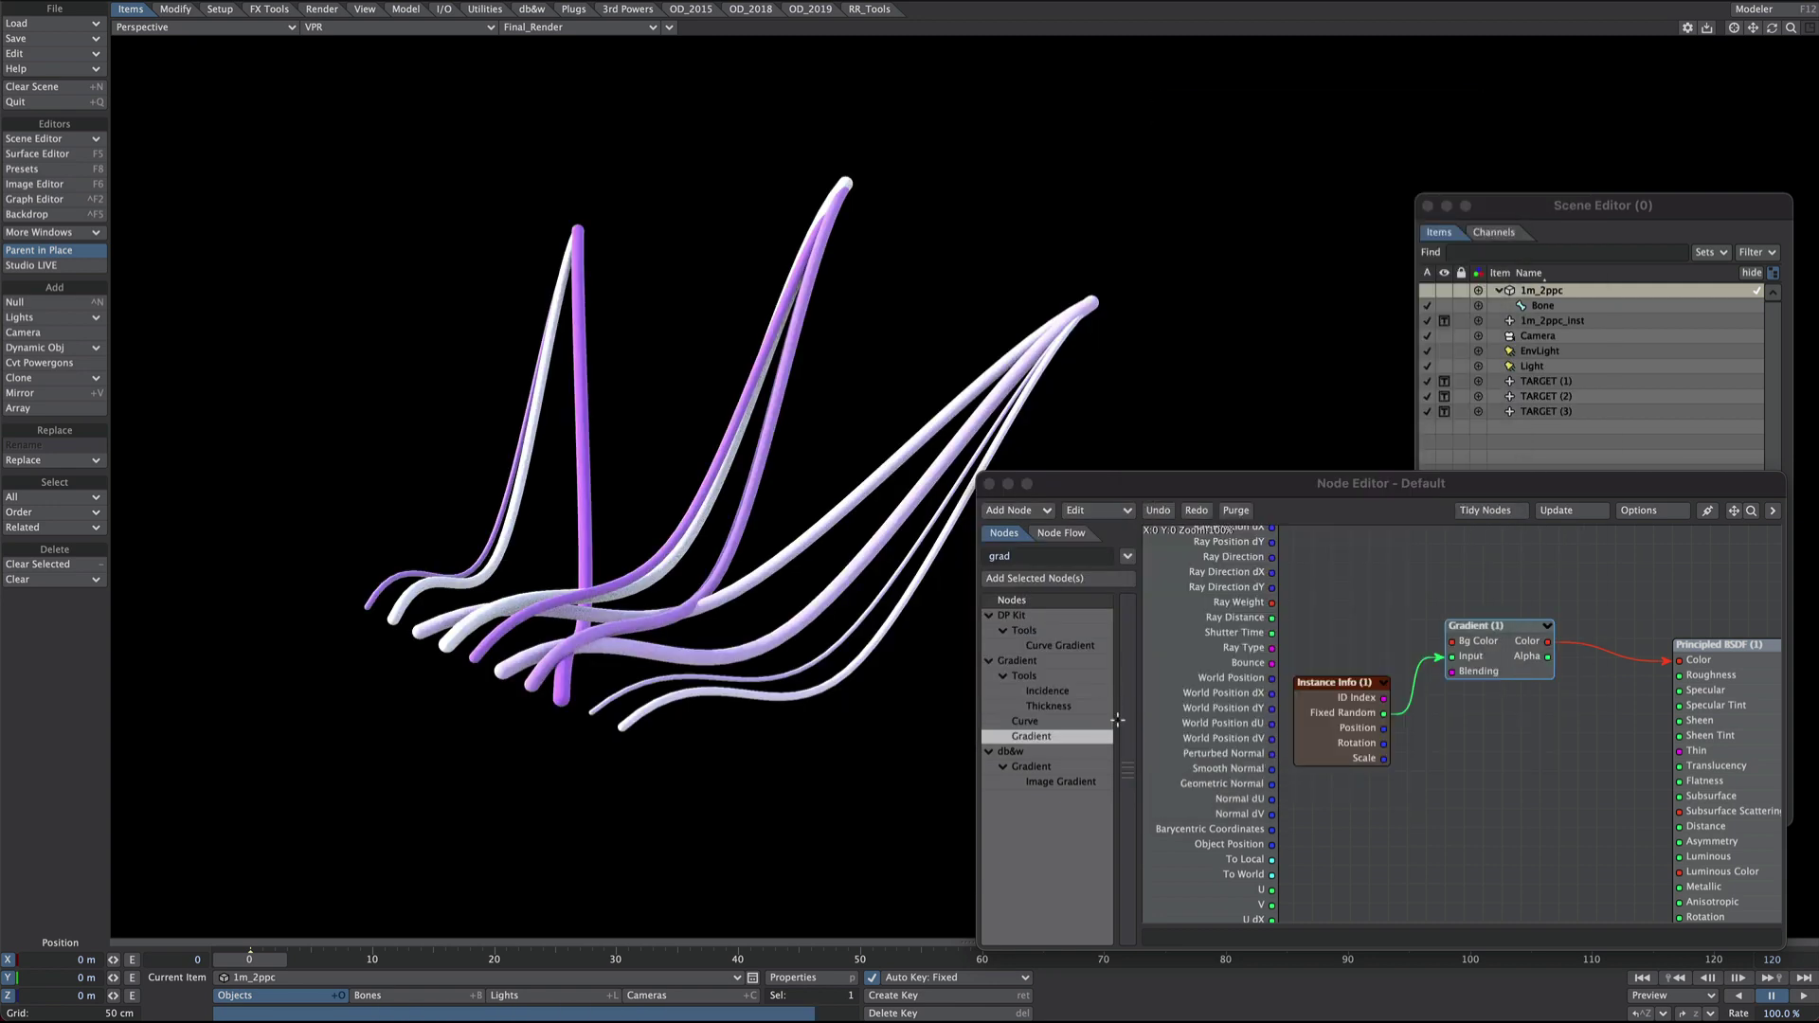
Add a Random Scalar node seeded by Instance Info's ID Index, with Include Min and Include Max enabled.
drag(1489, 663, 1527, 645)
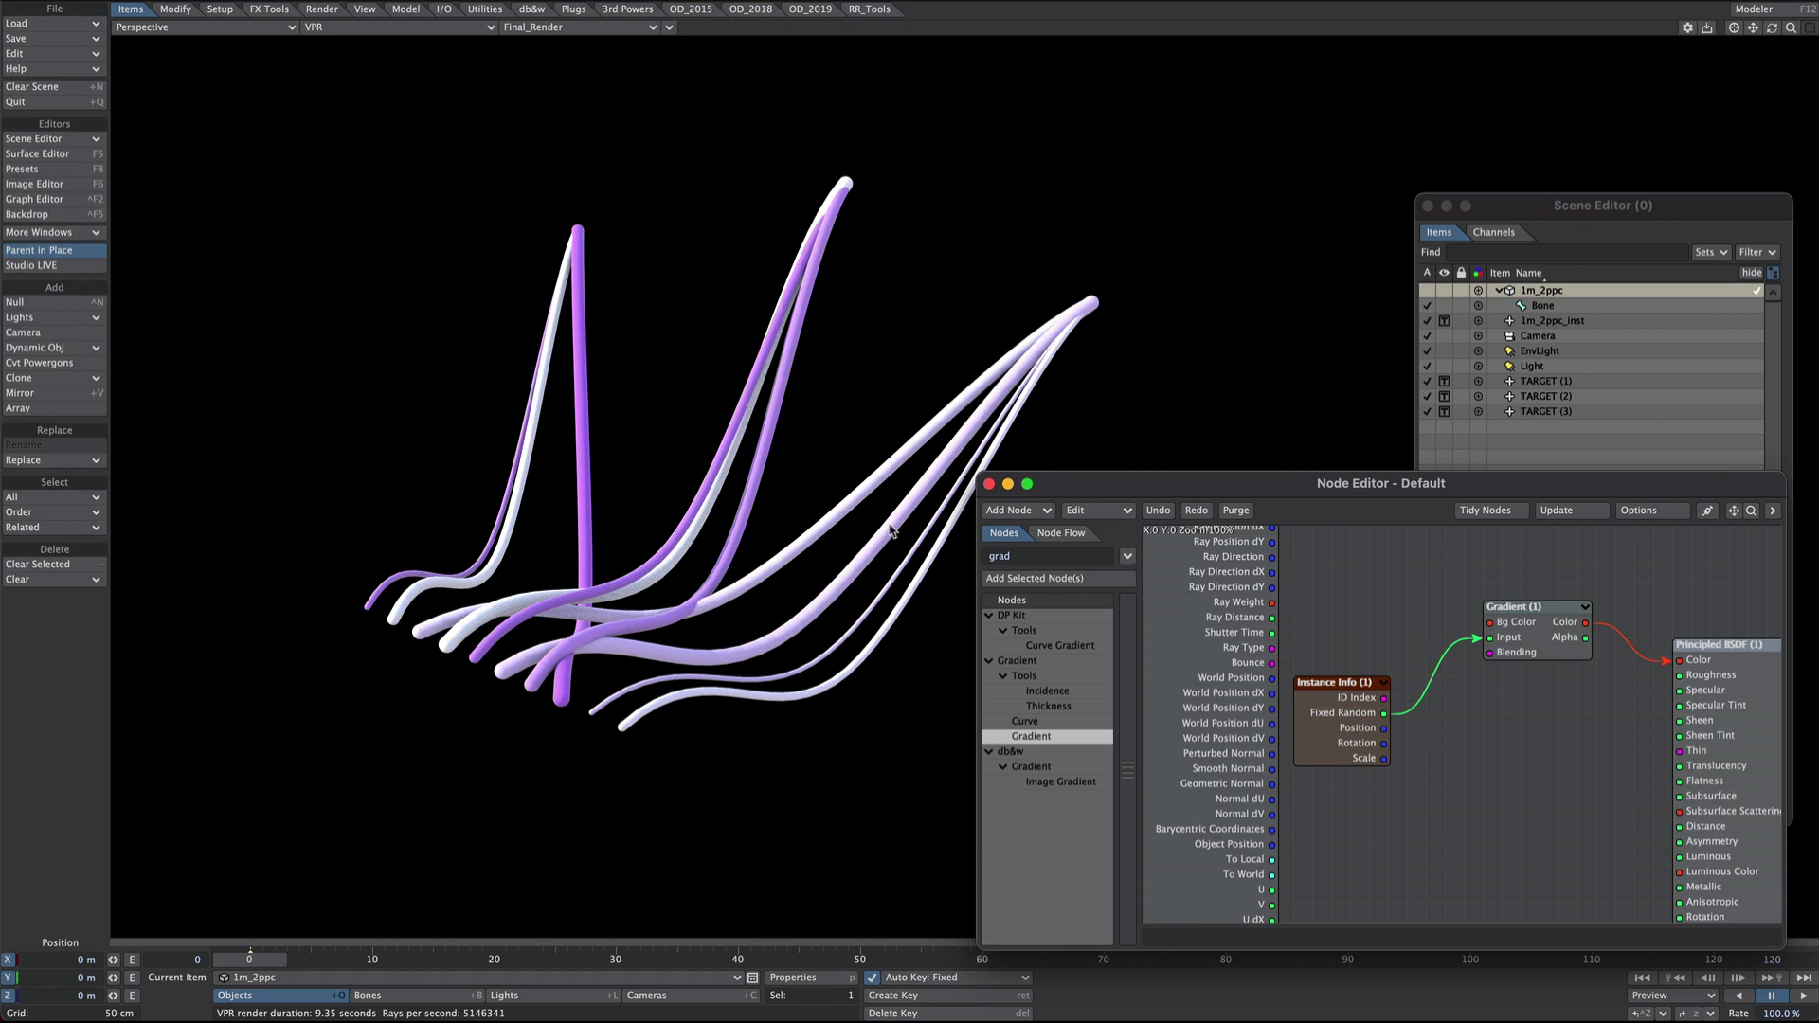
text(rand)
drag(1045, 691, 1430, 705)
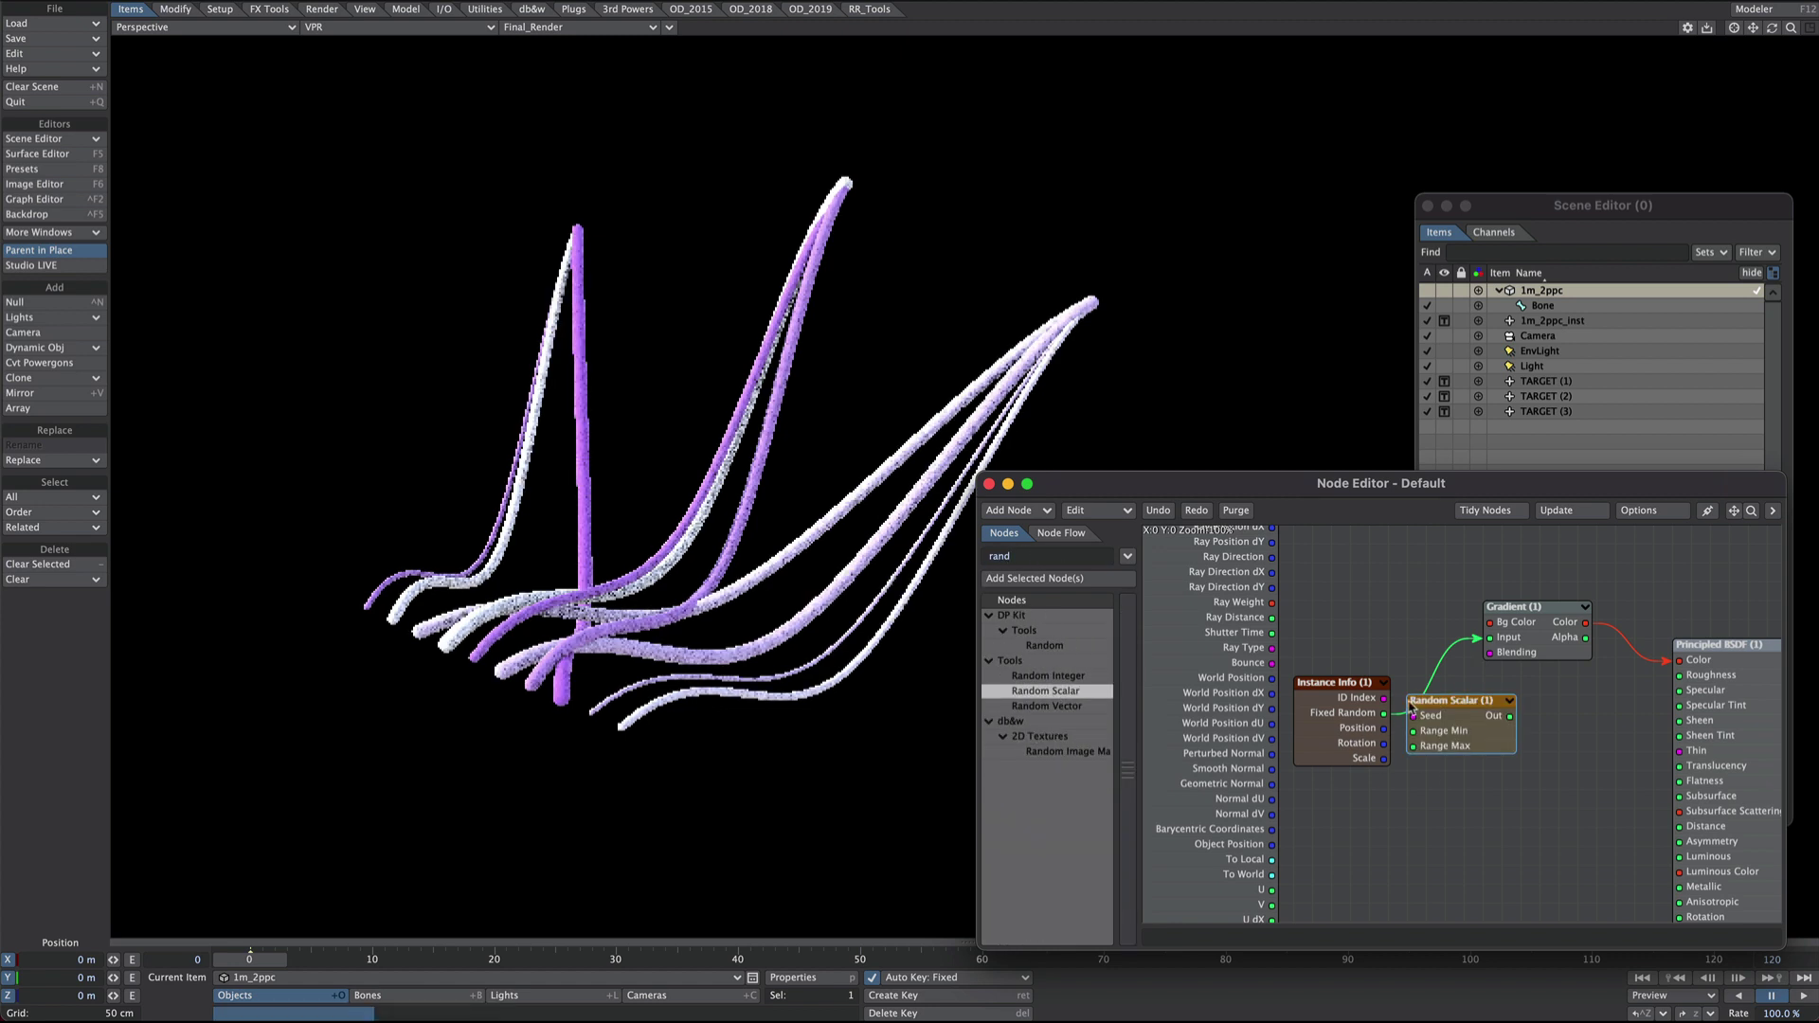
drag(1349, 761, 1311, 761)
double_click(1454, 703)
click(830, 781)
click(833, 804)
click(662, 692)
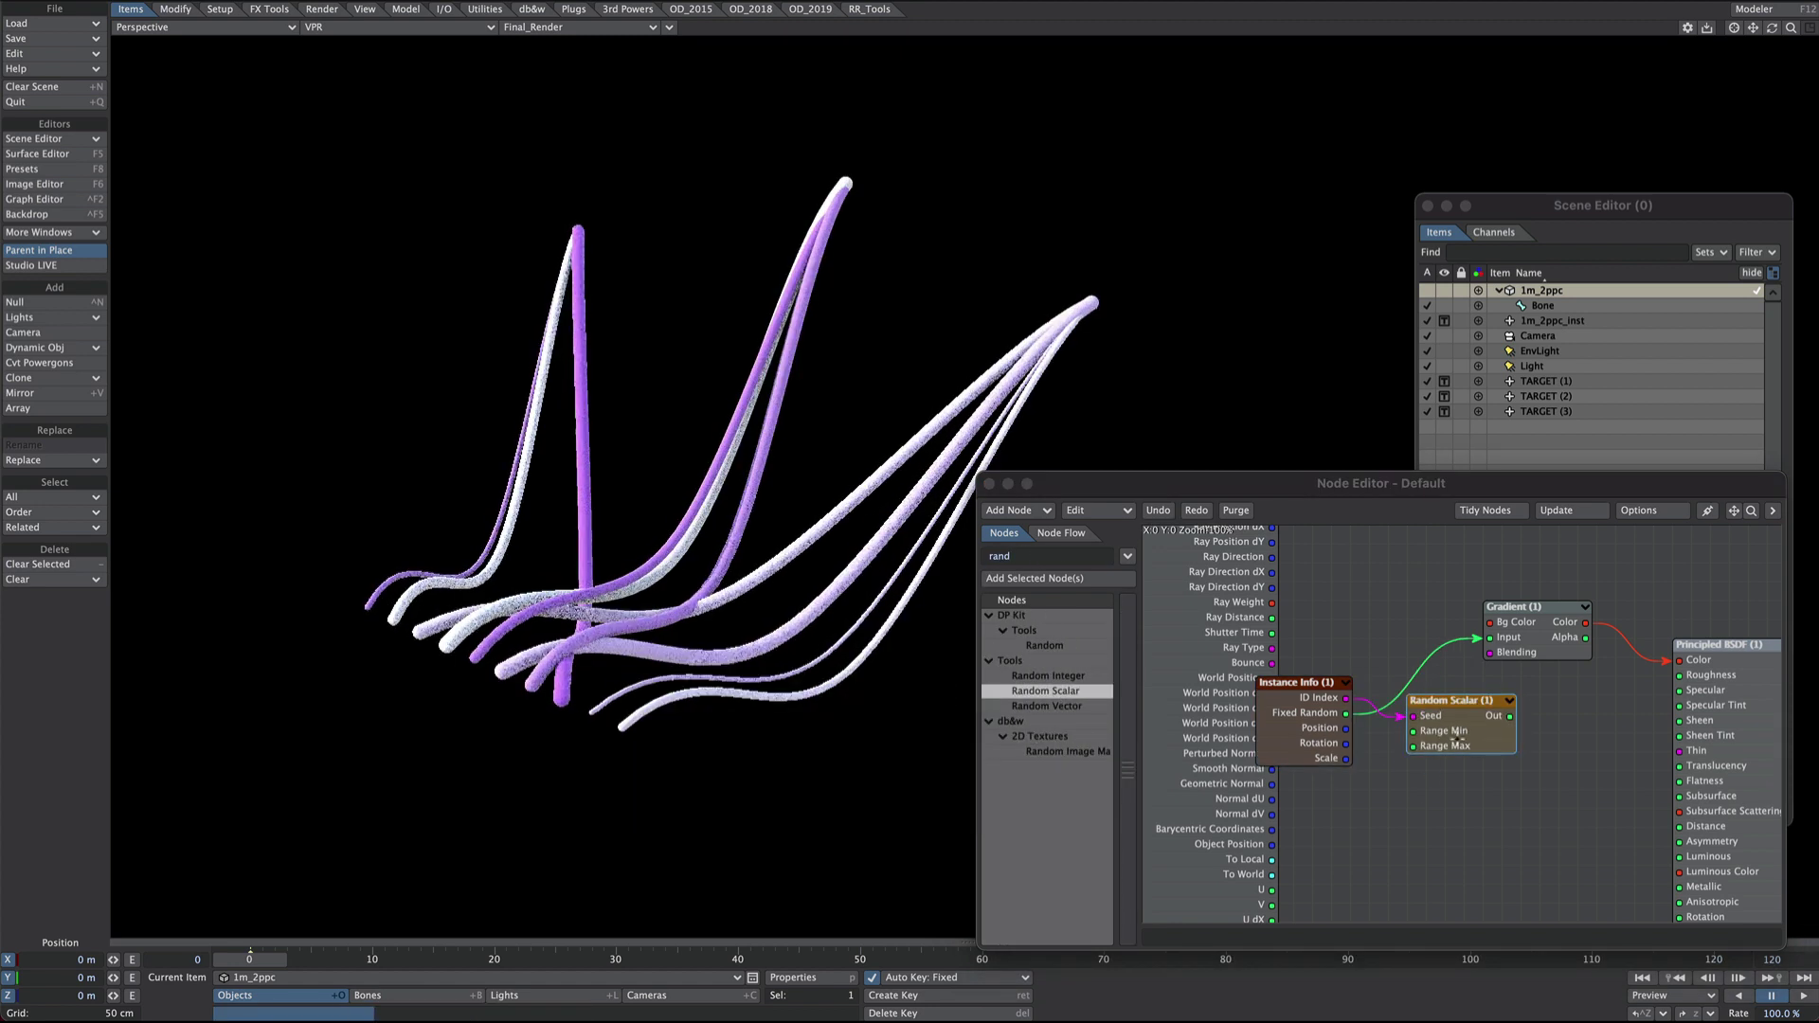
Connect Random Scalar to the Gradient Input and insert a scalar Add node between ID Index and Seed.
drag(1509, 715, 1621, 583)
drag(1458, 701, 1479, 702)
click(1006, 556)
text(add)
drag(1047, 721, 1393, 569)
drag(1345, 697, 1384, 600)
drag(1440, 584, 1432, 717)
Set the surface Add node's A value to 350 to reshuffle the chain colors.
double_click(1402, 572)
click(1250, 714)
text(5454)
key(Return)
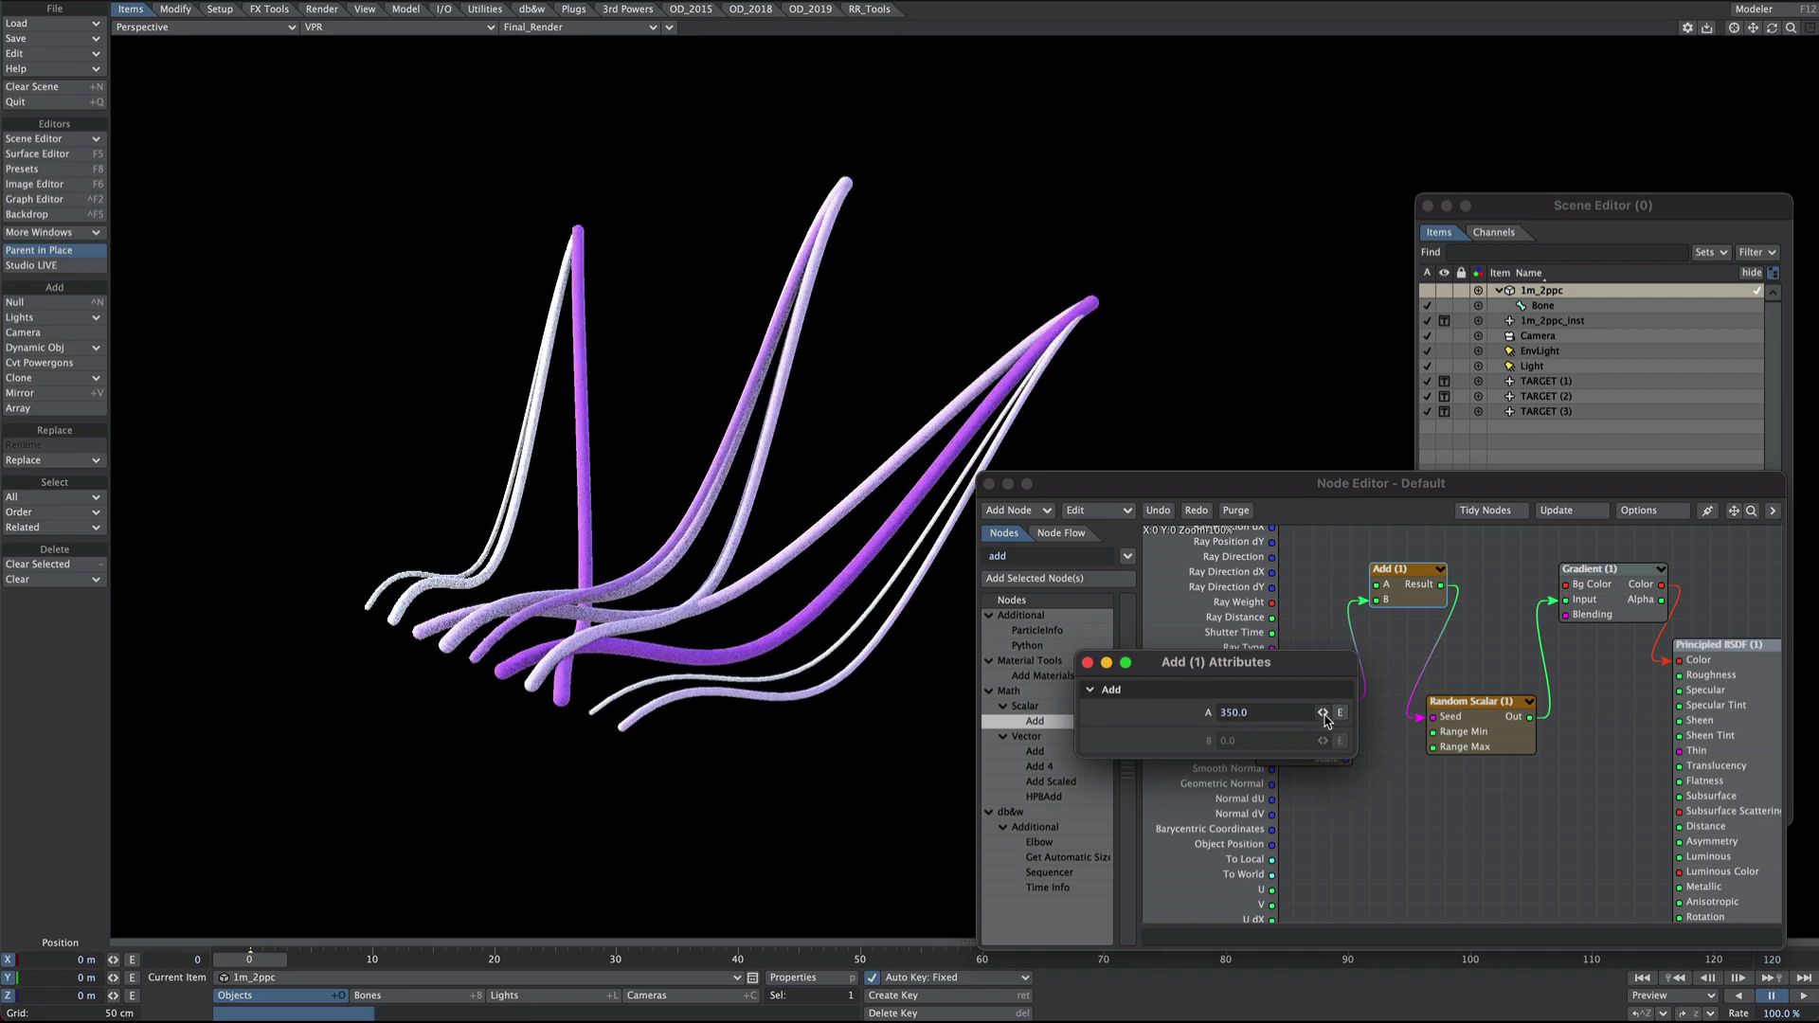
Set the 1m_2ppc_inst array to 15 X and 2 Y instances, with 1.9 cm X and 3.7 cm Y spacing.
click(1558, 322)
key(p)
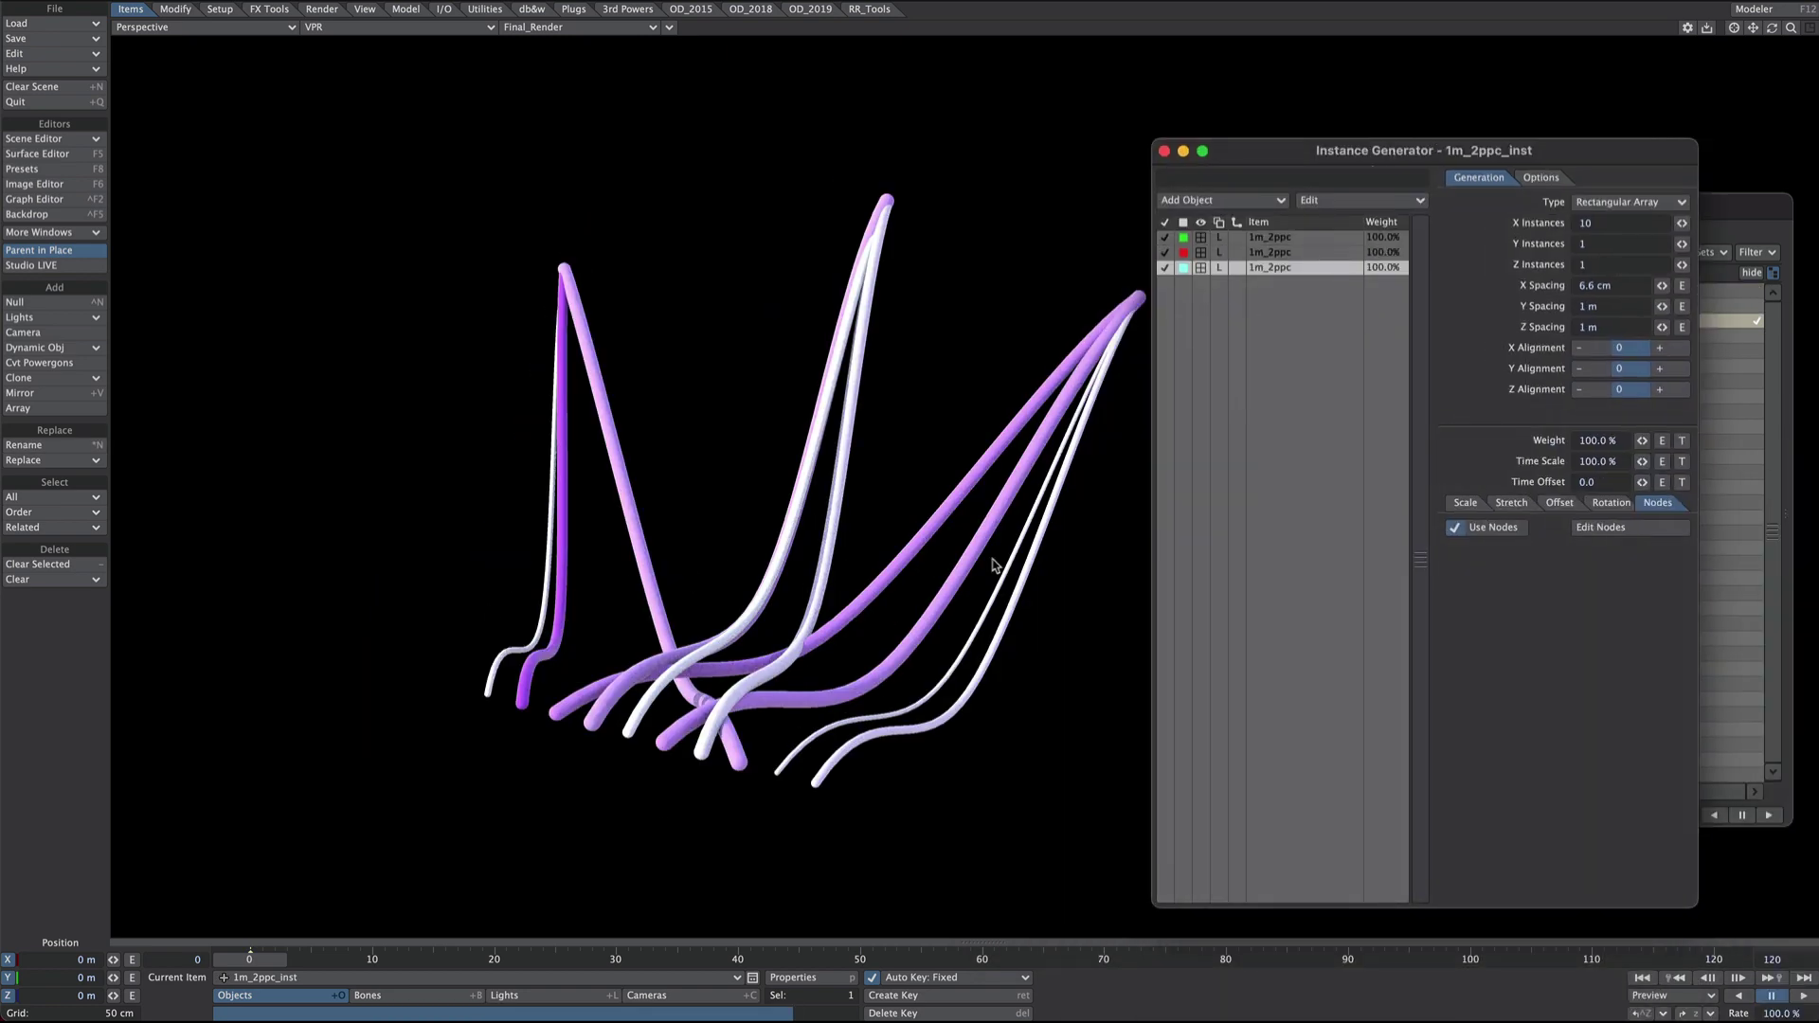
drag(1681, 244, 1700, 244)
drag(1611, 306, 1549, 312)
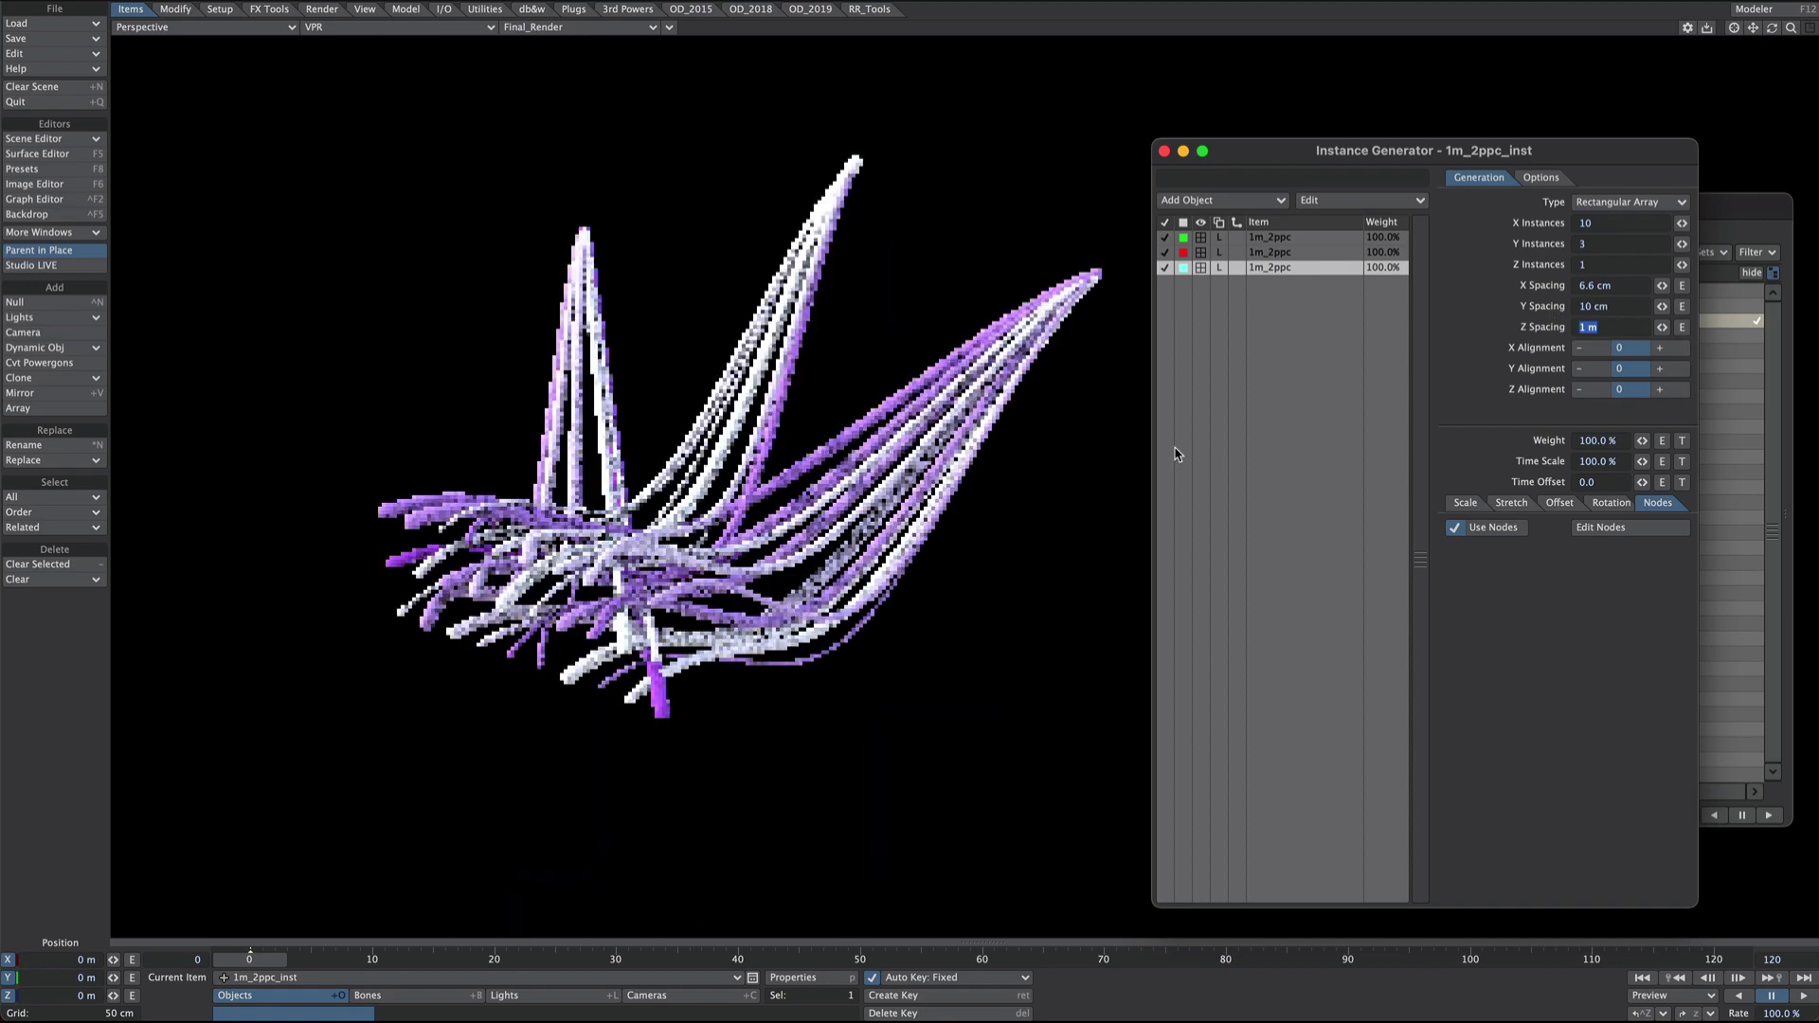
click(1627, 202)
click(1611, 217)
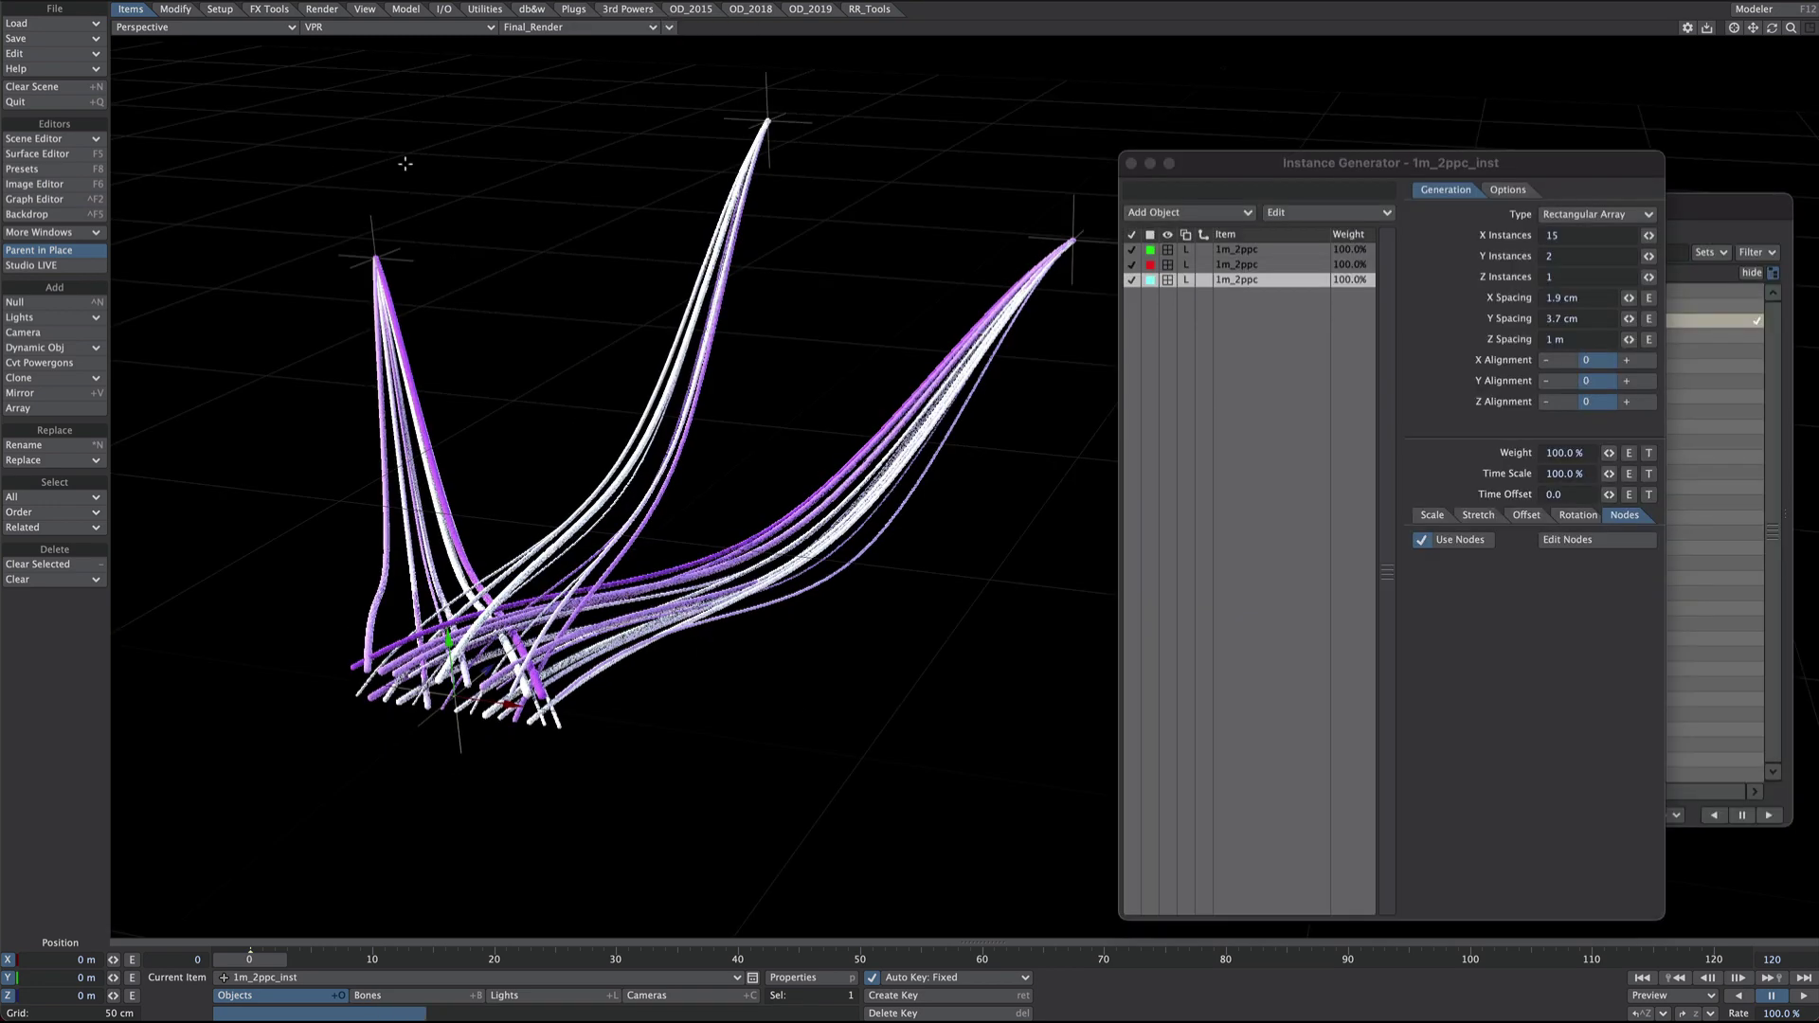
Move the leftmost target null and TARGET (3) closer to the middle target.
click(427, 262)
drag(427, 262, 657, 281)
drag(636, 266, 695, 237)
click(1072, 241)
drag(1110, 249, 898, 502)
Vary the Instance Generator's Random Seed to redistribute the chains among the targets.
click(1507, 190)
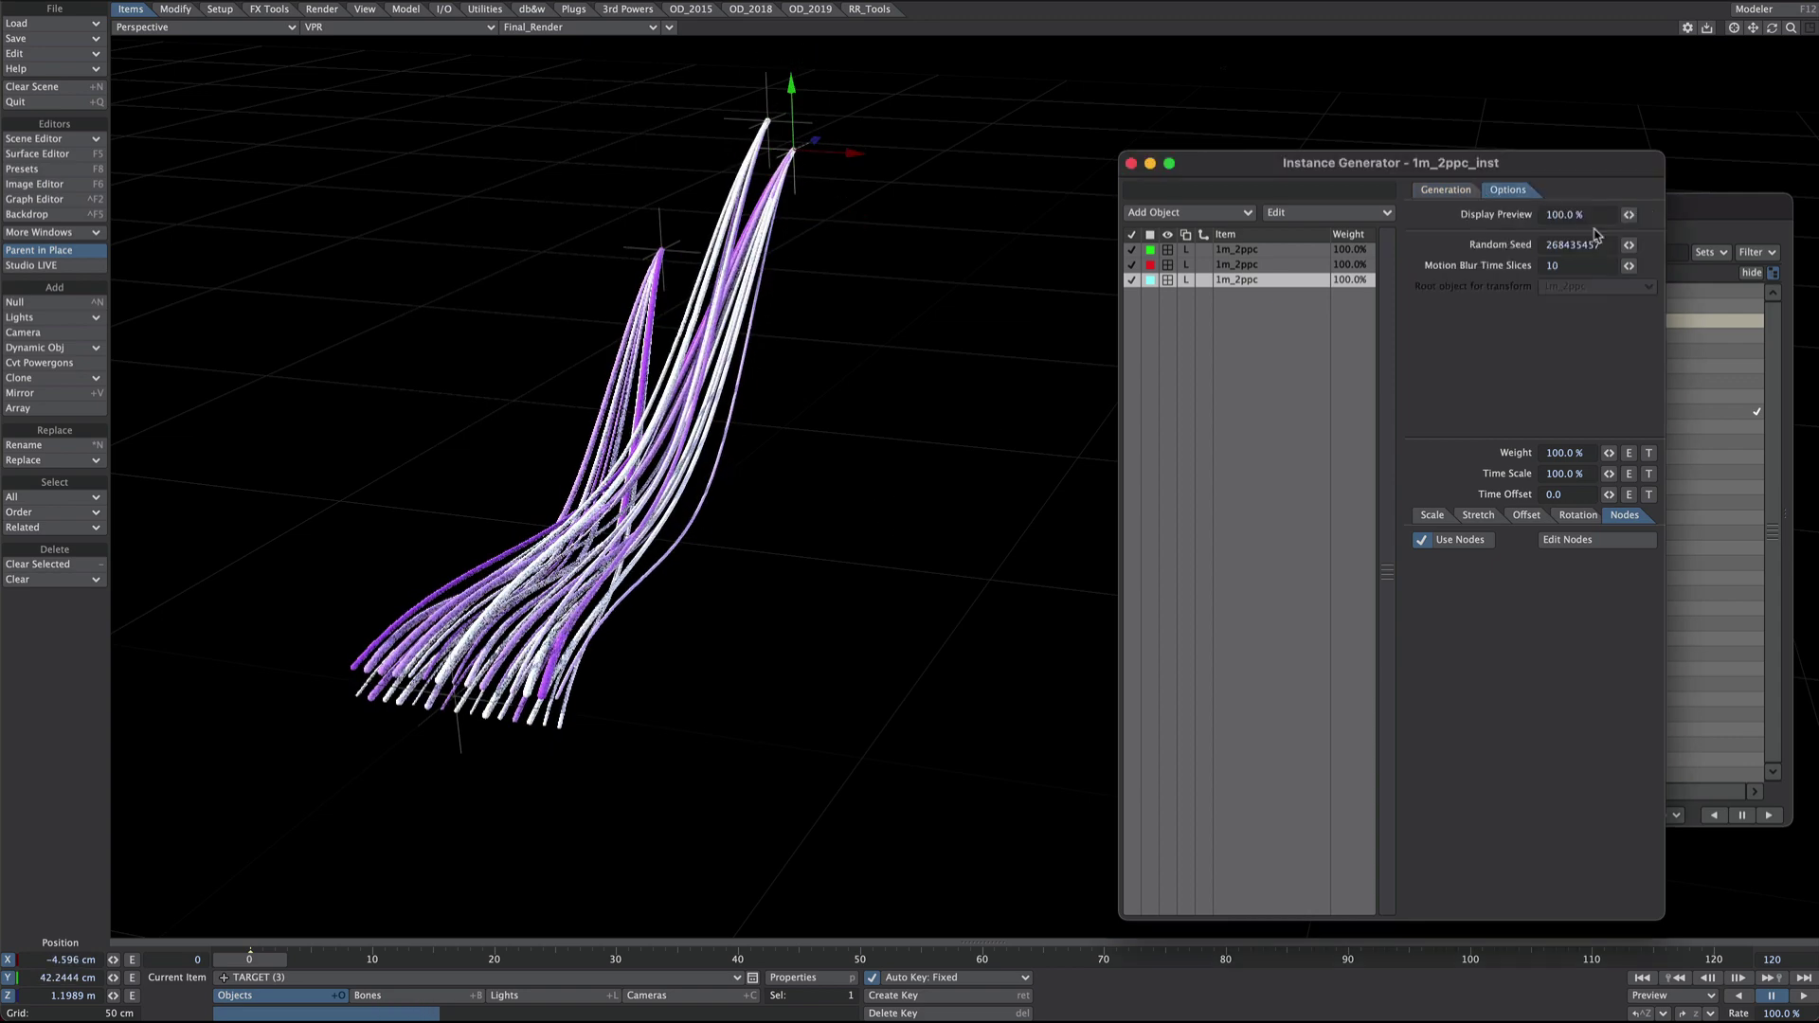
drag(1628, 244, 1615, 244)
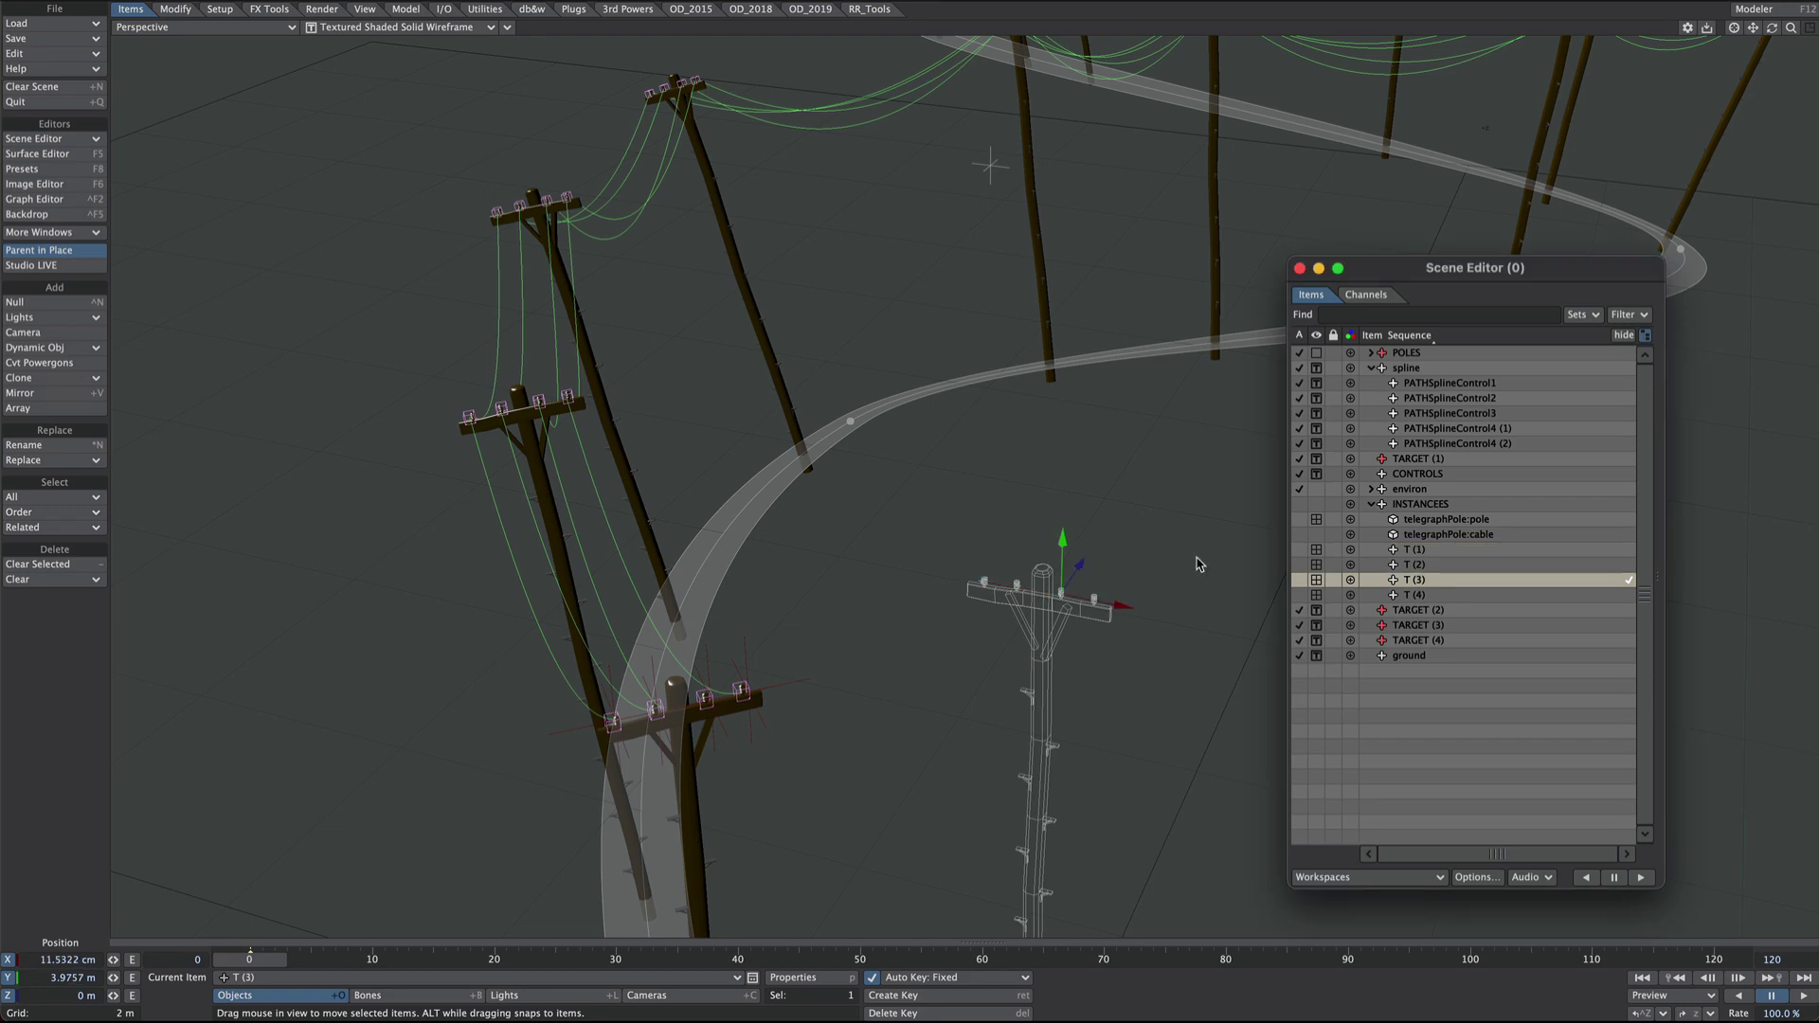
In the telegraph pole scene, adjust the T (3) null along X and move the CONTROLS null to test the cables.
drag(1117, 605, 1107, 603)
click(849, 421)
scroll(849, 421, down, 4)
alt+drag(849, 421, 739, 535)
key(y)
key(t)
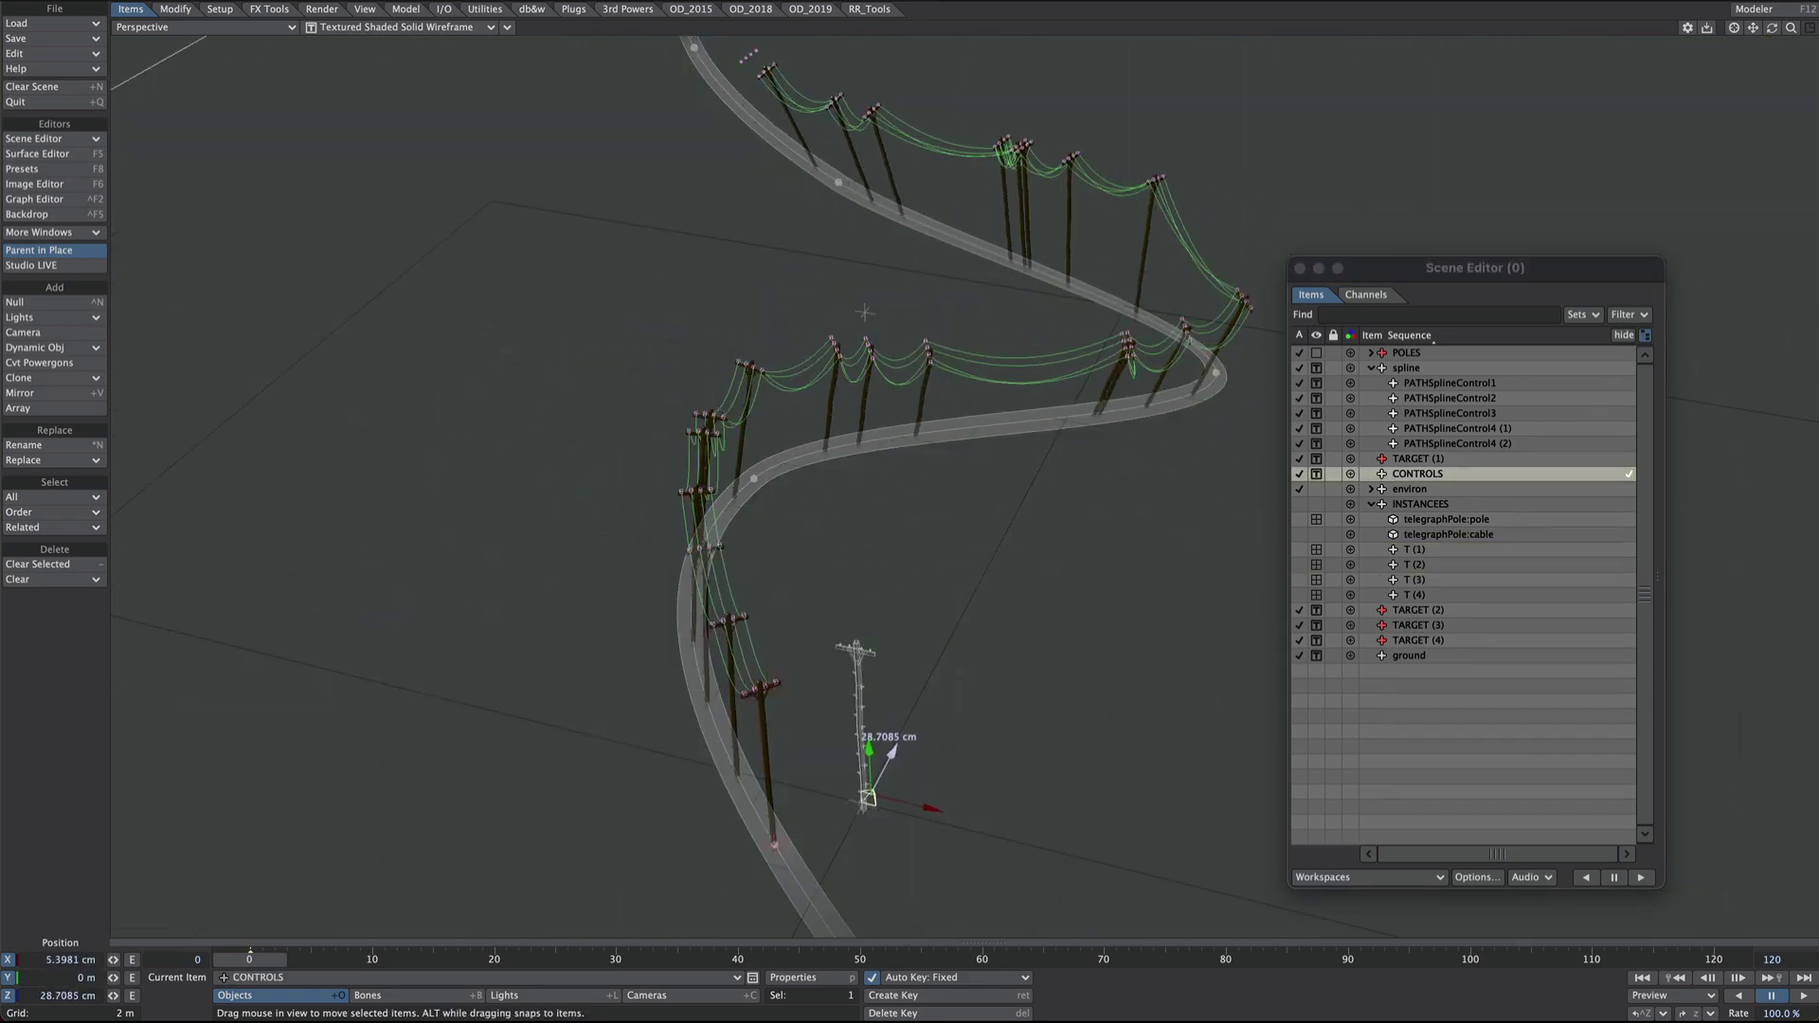